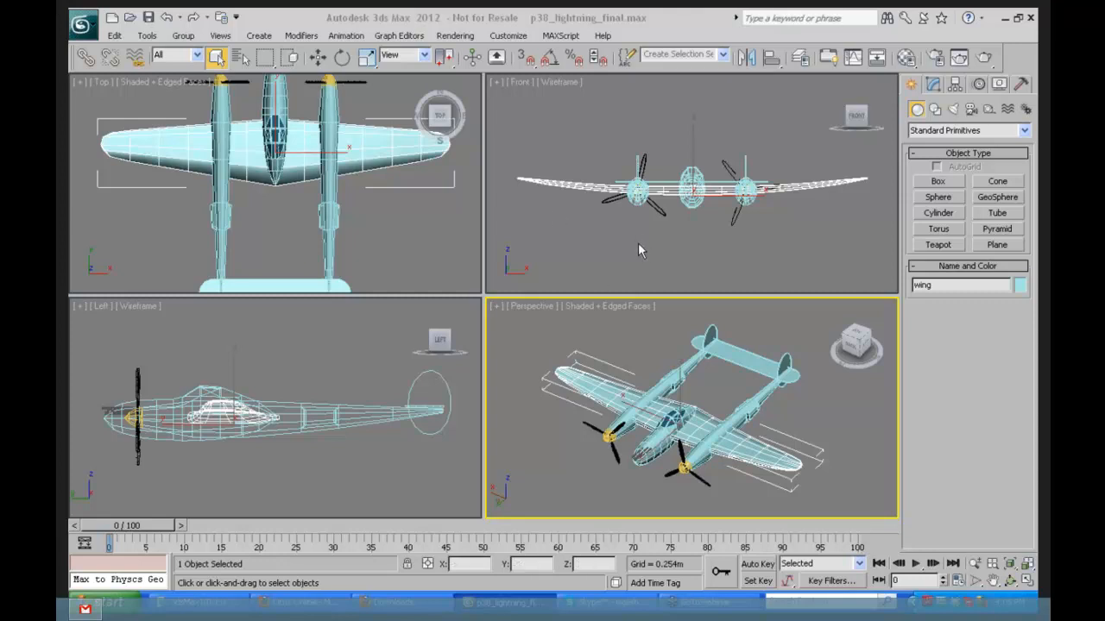
Step: Zoom the Top view out until the whole airplane fits, and orbit the Perspective view slightly
left_click(974, 563)
left_click_drag(278, 133, 279, 183)
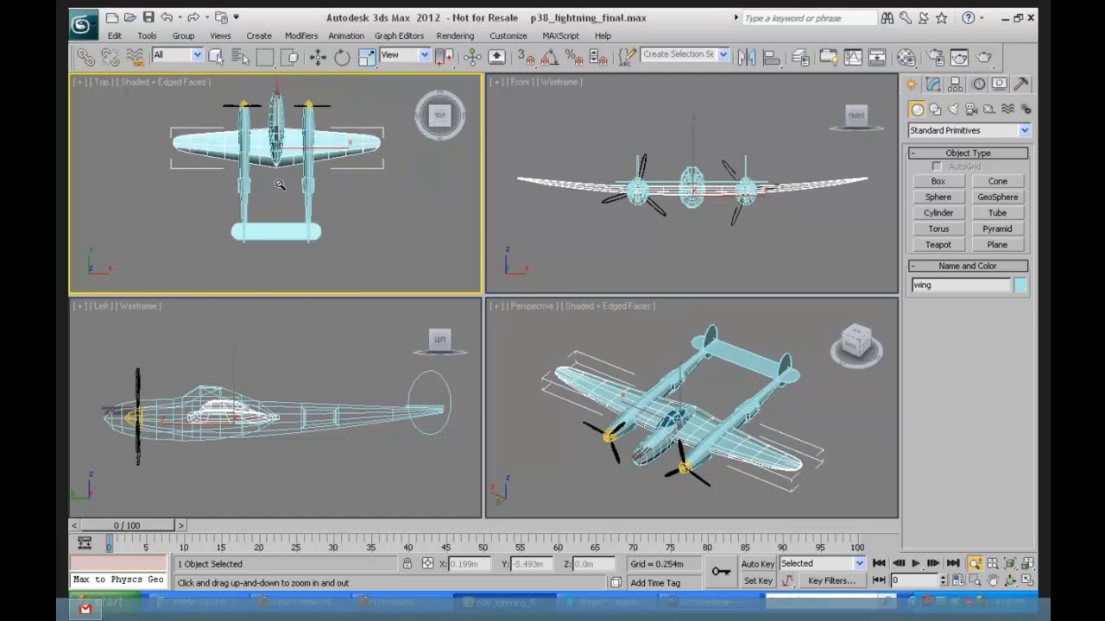
right_click(765, 313)
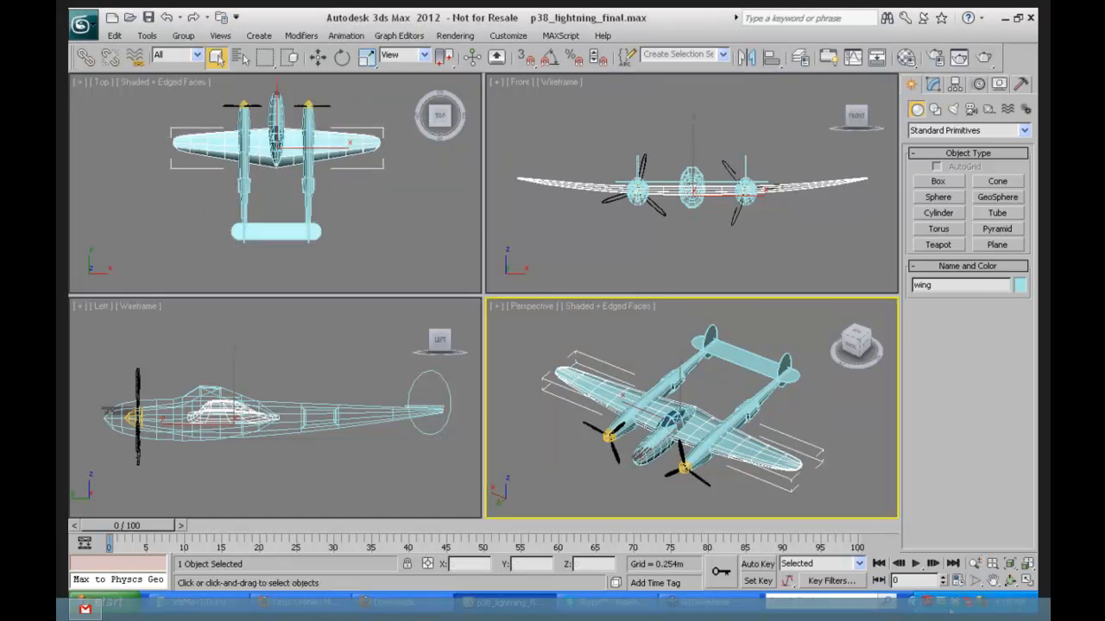
left_click(1010, 581)
left_click_drag(677, 401, 706, 429)
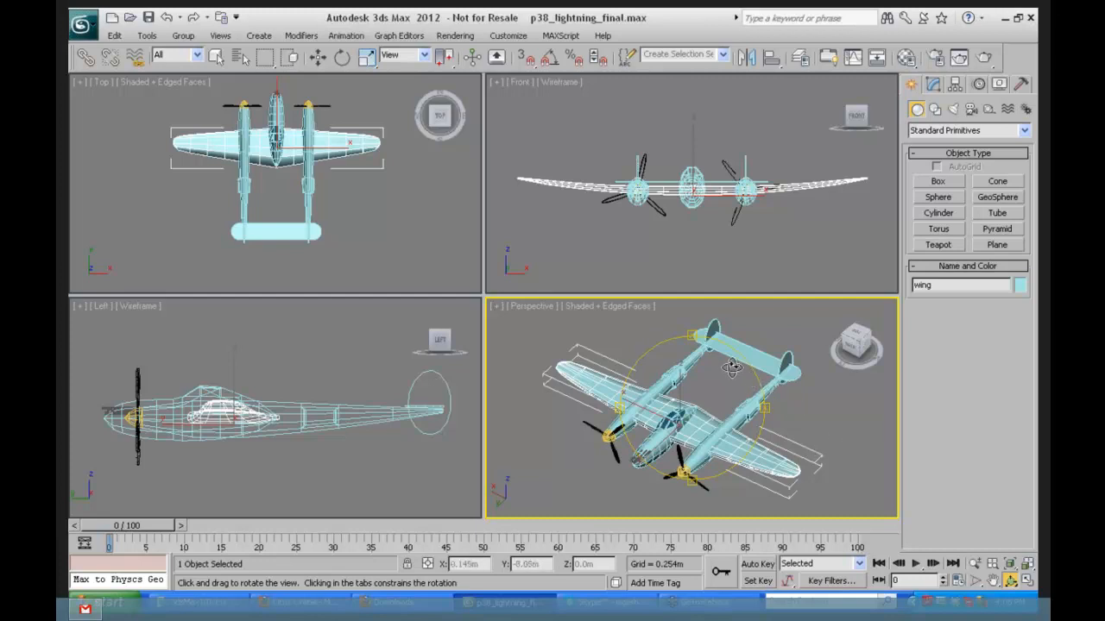
Step: Open the wing's object color choices and compare the AutoCAD ACI palette with the 3ds Max palette
left_click(1020, 286)
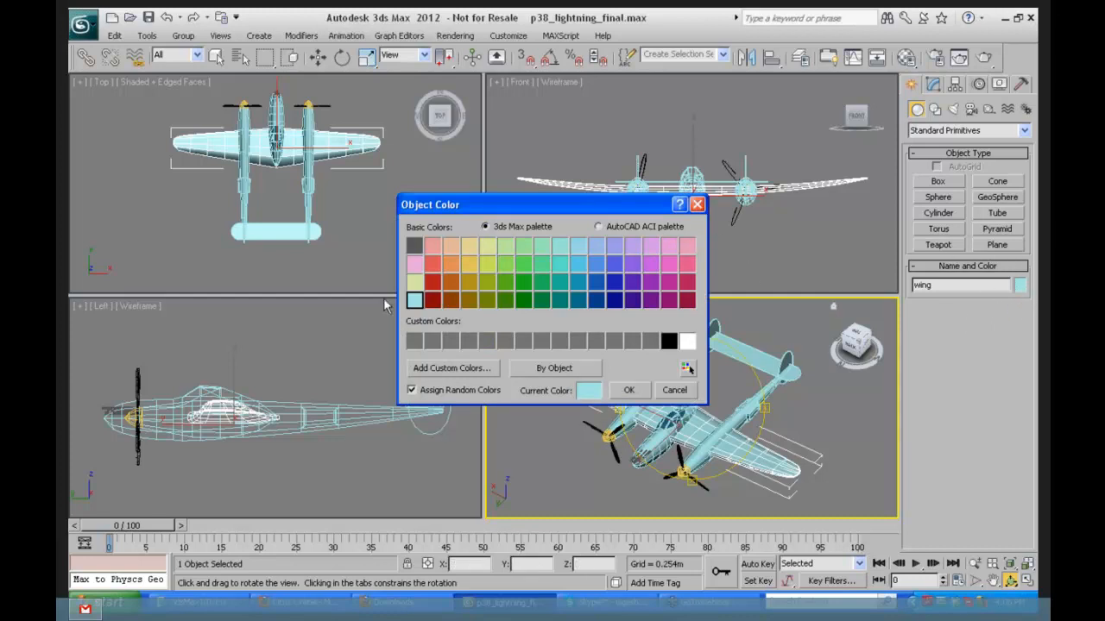
left_click_drag(493, 211, 377, 129)
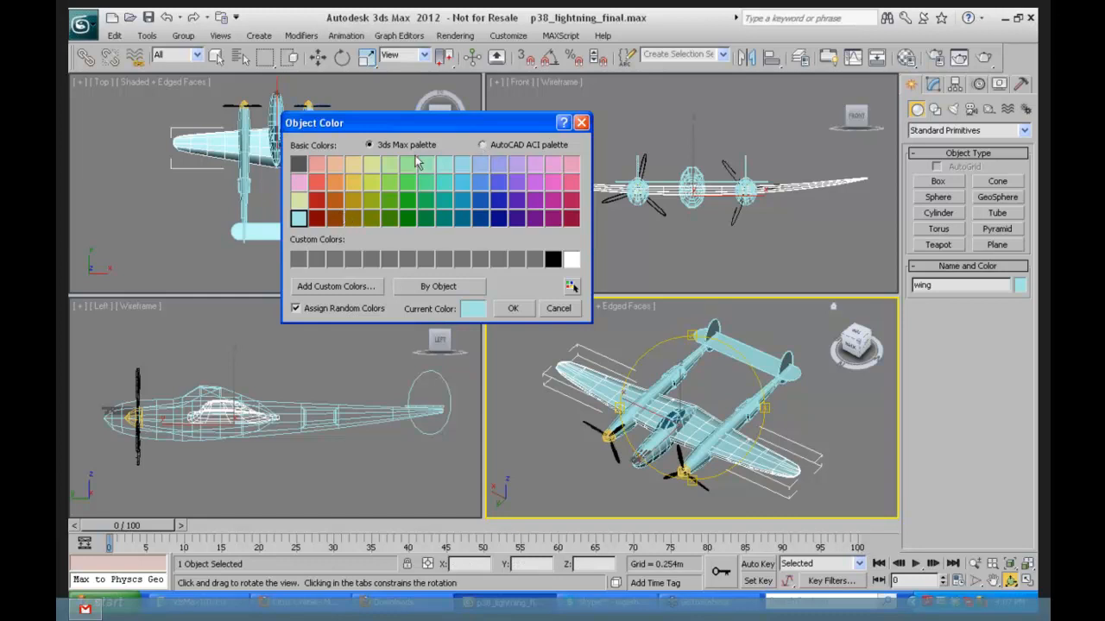
left_click(483, 145)
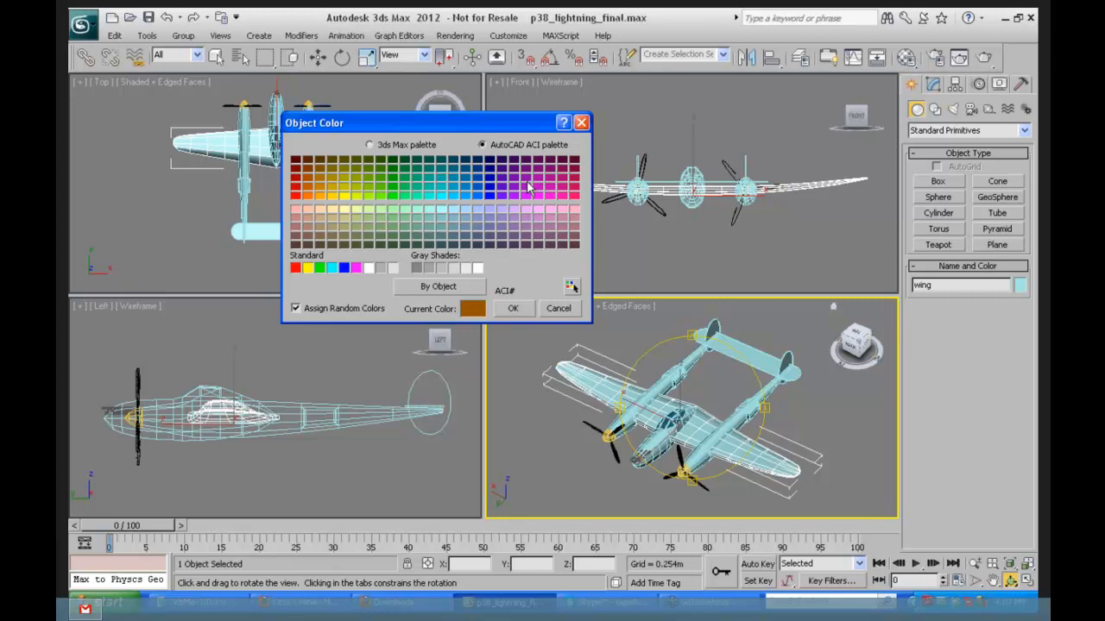
left_click(369, 144)
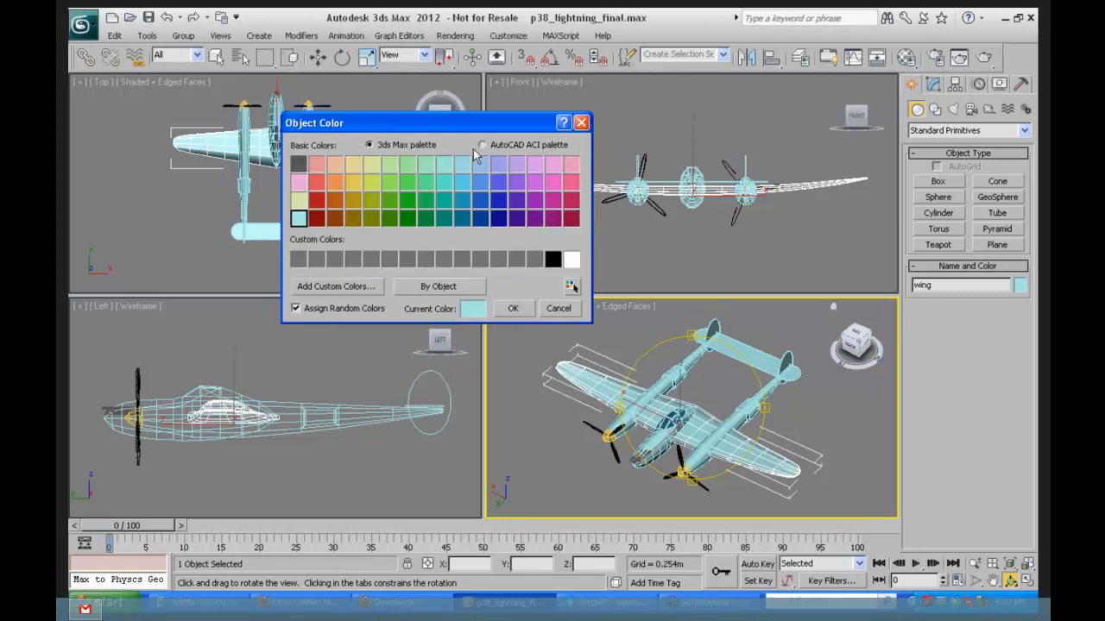
left_click(315, 288)
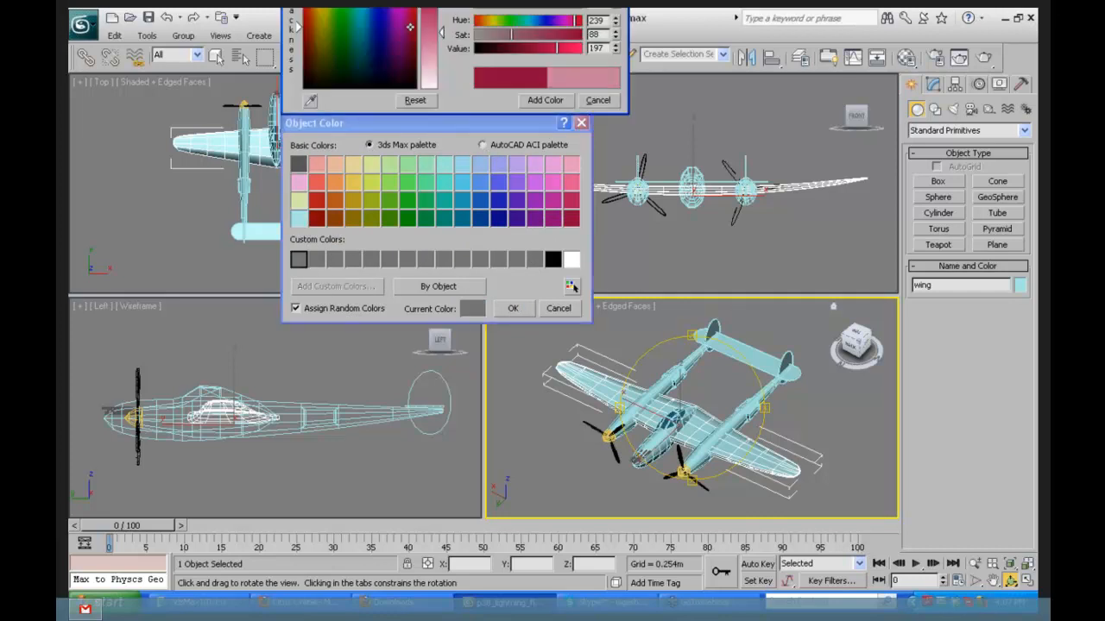
left_click_drag(442, 19, 441, 62)
left_click_drag(379, 126, 365, 286)
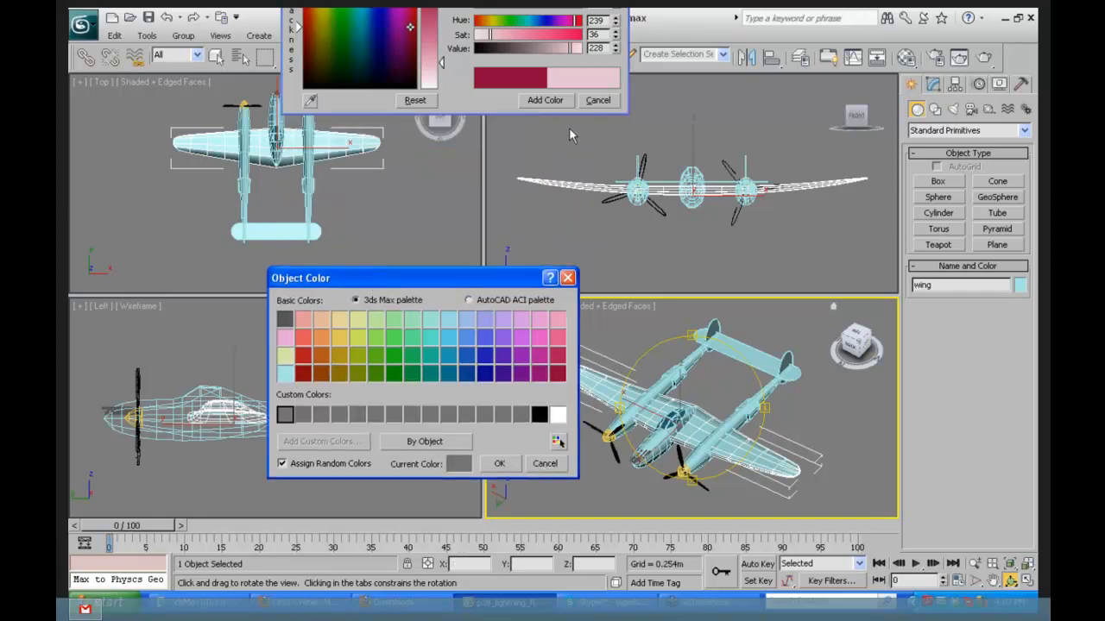
left_click(598, 100)
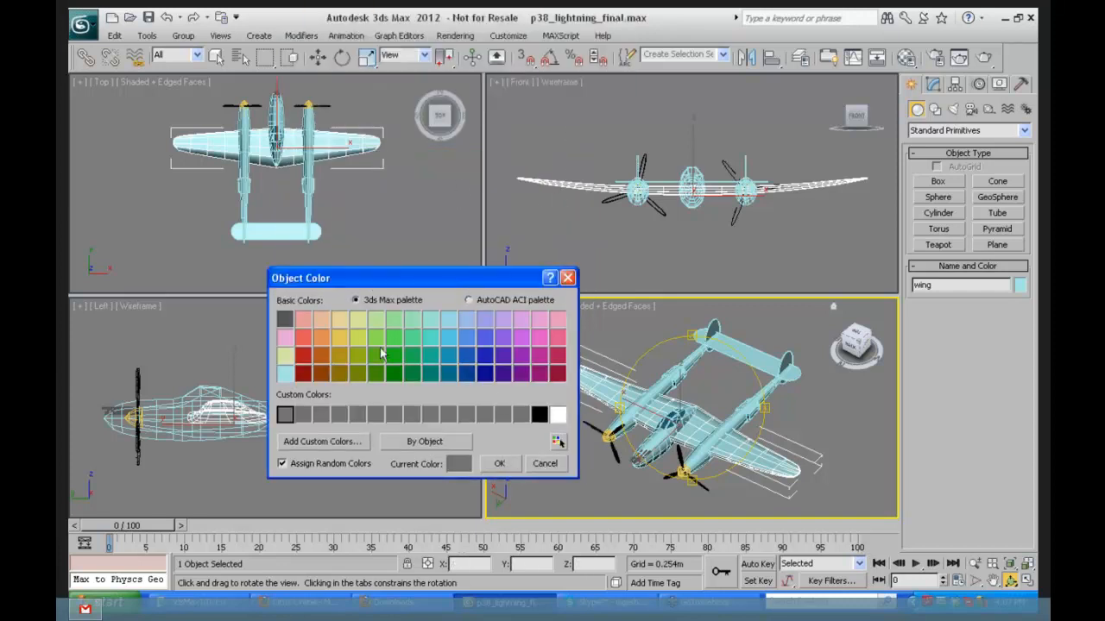
Step: Start a new custom color and try cyan and deep blue shades by hue and blackness
left_click(314, 441)
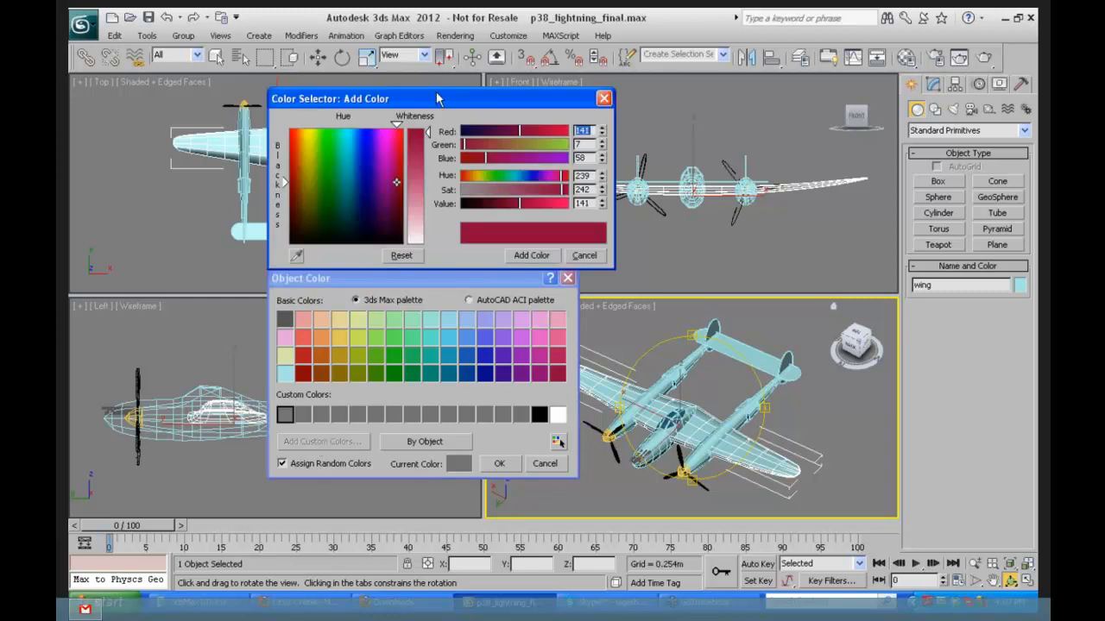
left_click_drag(438, 99, 476, 77)
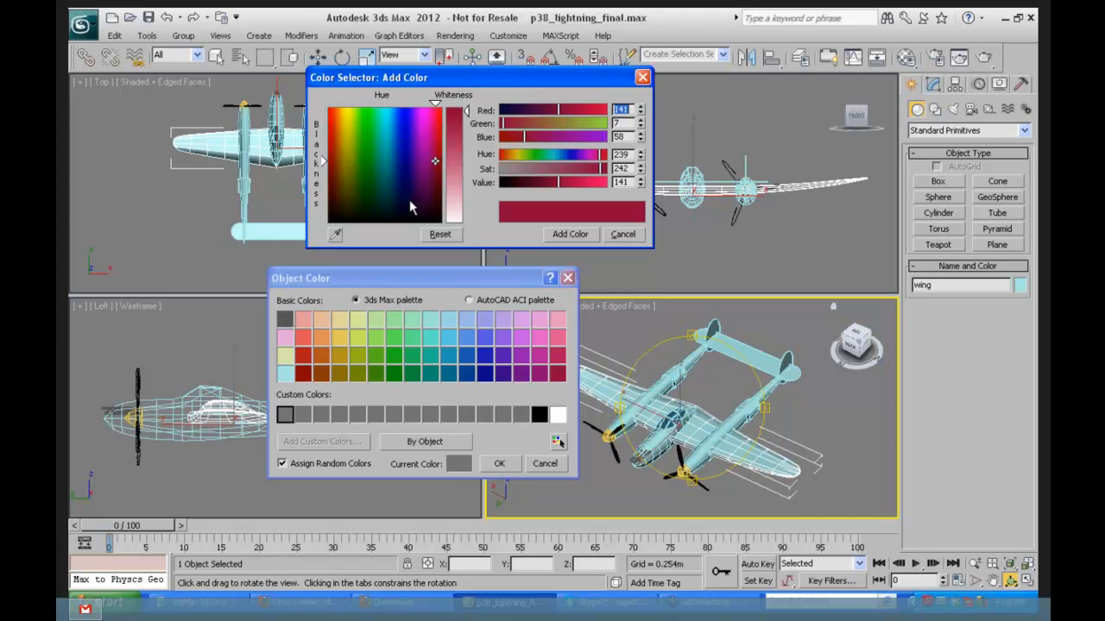
left_click(386, 127)
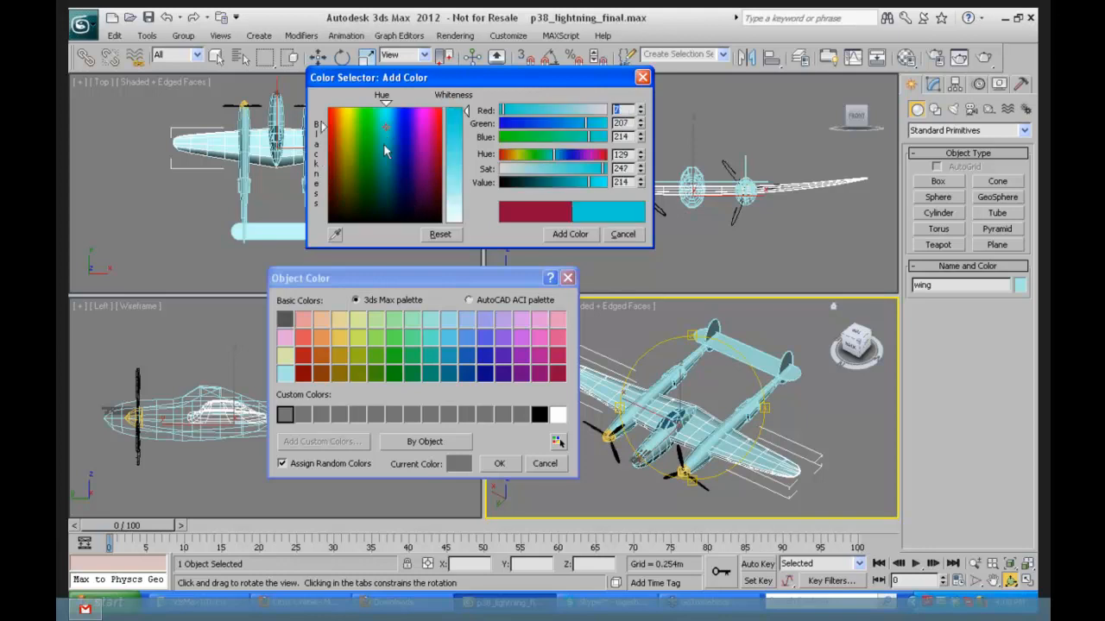
left_click_drag(385, 127, 386, 110)
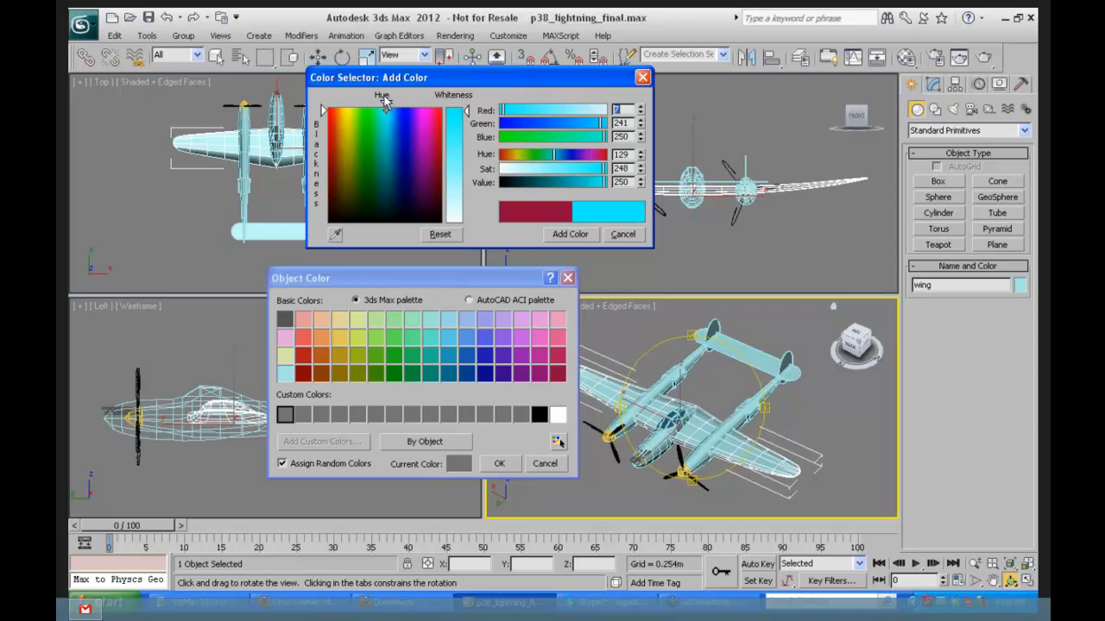
mouse_move(323, 111)
left_mouse_down()
mouse_move(320, 129)
mouse_move(384, 149)
mouse_move(384, 187)
mouse_move(384, 144)
mouse_move(361, 131)
mouse_move(360, 149)
mouse_move(361, 135)
mouse_move(399, 131)
mouse_move(417, 161)
mouse_move(423, 130)
mouse_move(406, 121)
mouse_move(406, 135)
left_mouse_up()
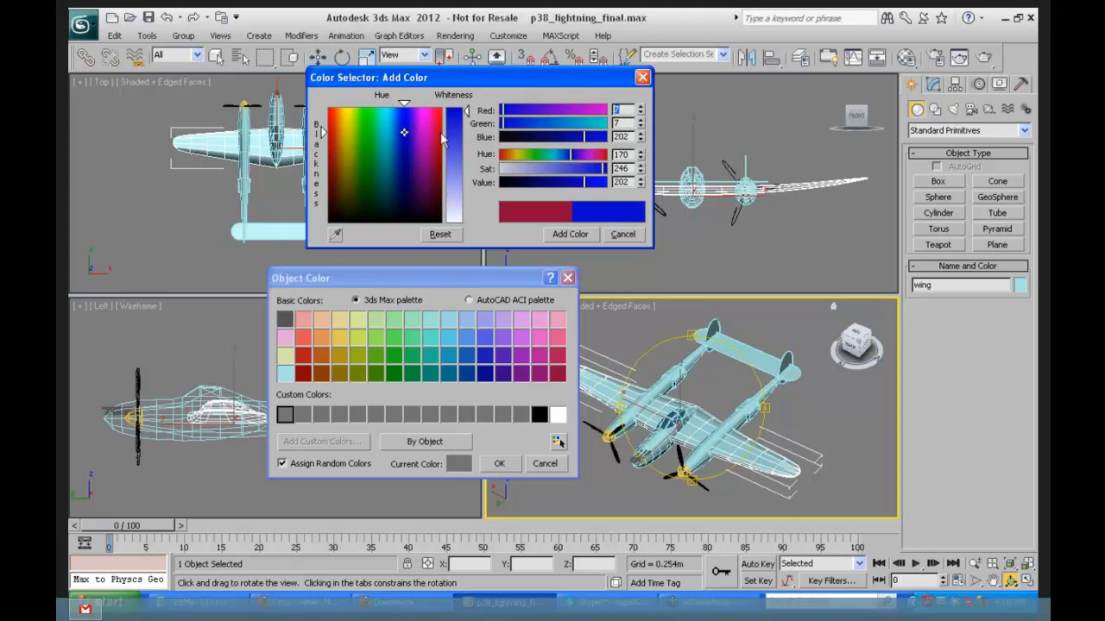
Step: Adjust the blackness and whiteness, and try a bright green and a teal shade for the custom color
mouse_move(321, 131)
left_mouse_down()
mouse_move(323, 195)
mouse_move(322, 129)
left_mouse_up()
mouse_move(463, 118)
left_mouse_down()
mouse_move(466, 183)
mouse_move(466, 110)
left_mouse_up()
left_click_drag(403, 129, 365, 108)
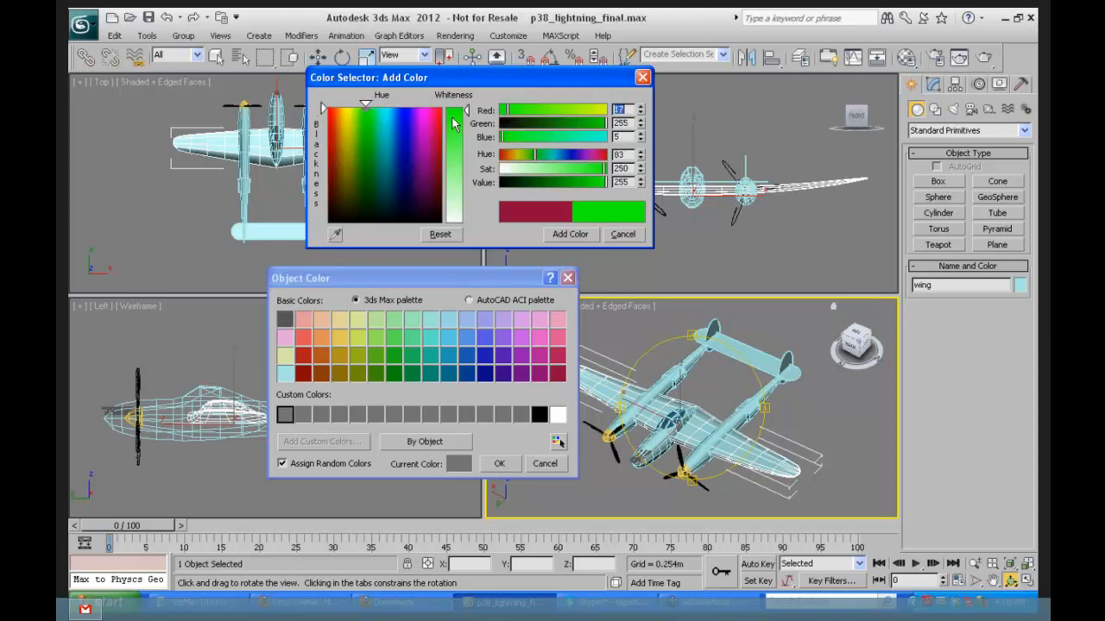
left_click(377, 119)
left_click(385, 138)
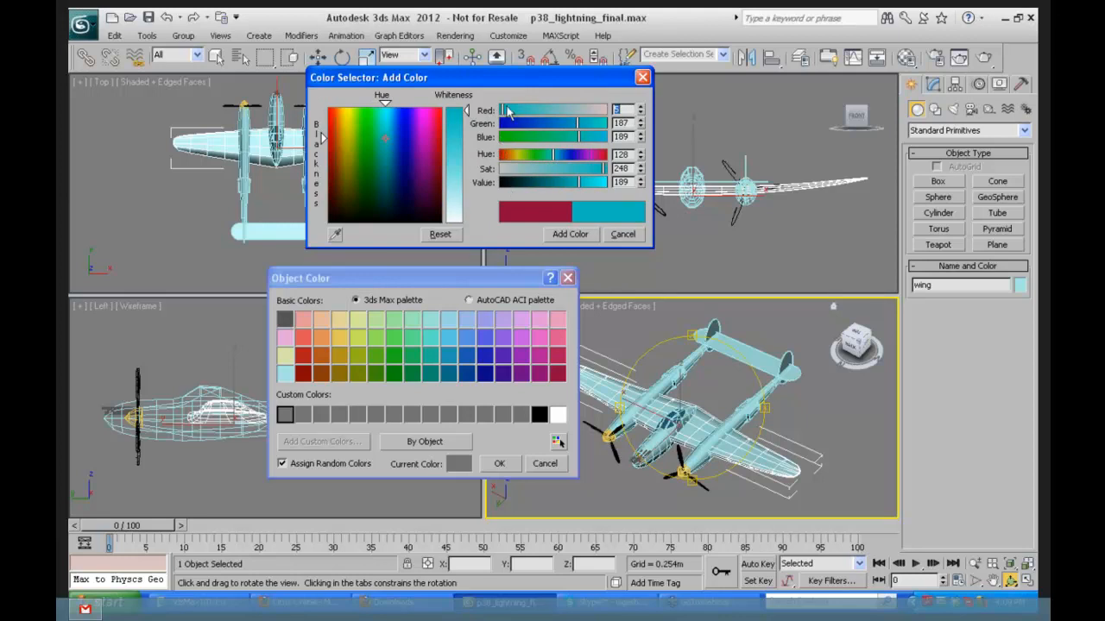
Step: Set the custom color to pure blue with red 0, green 0 and blue 255
left_click_drag(505, 111, 499, 111)
left_click_drag(578, 123, 500, 123)
left_click_drag(580, 139, 644, 152)
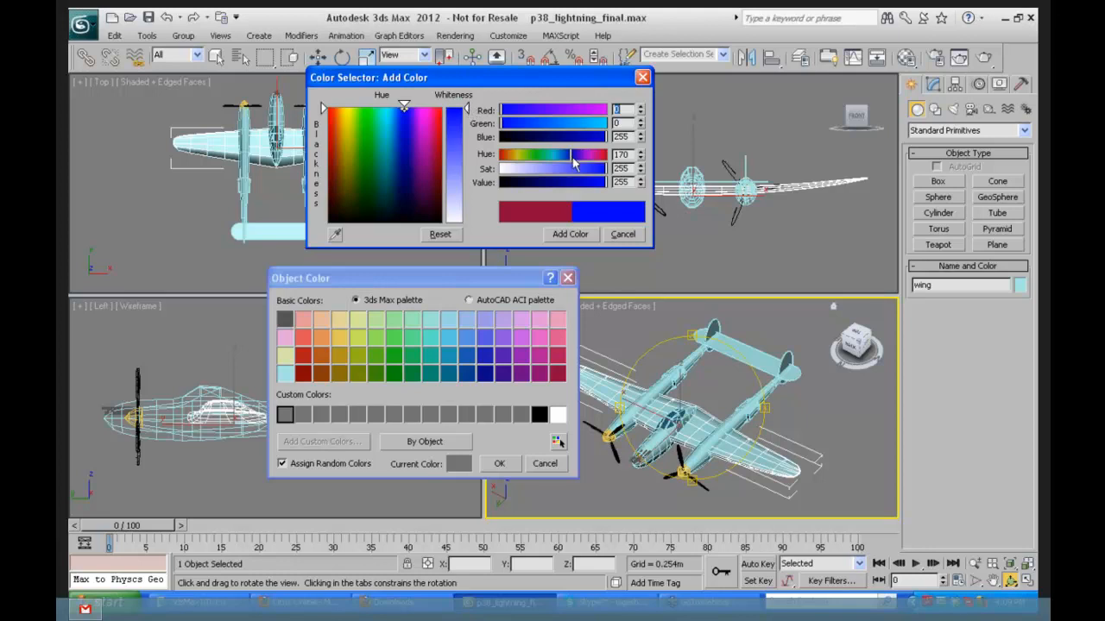
Step: Set the custom color to a light blue with hue 148, saturation 91 and value 247, and add it to the custom colors
left_click_drag(571, 161, 603, 186)
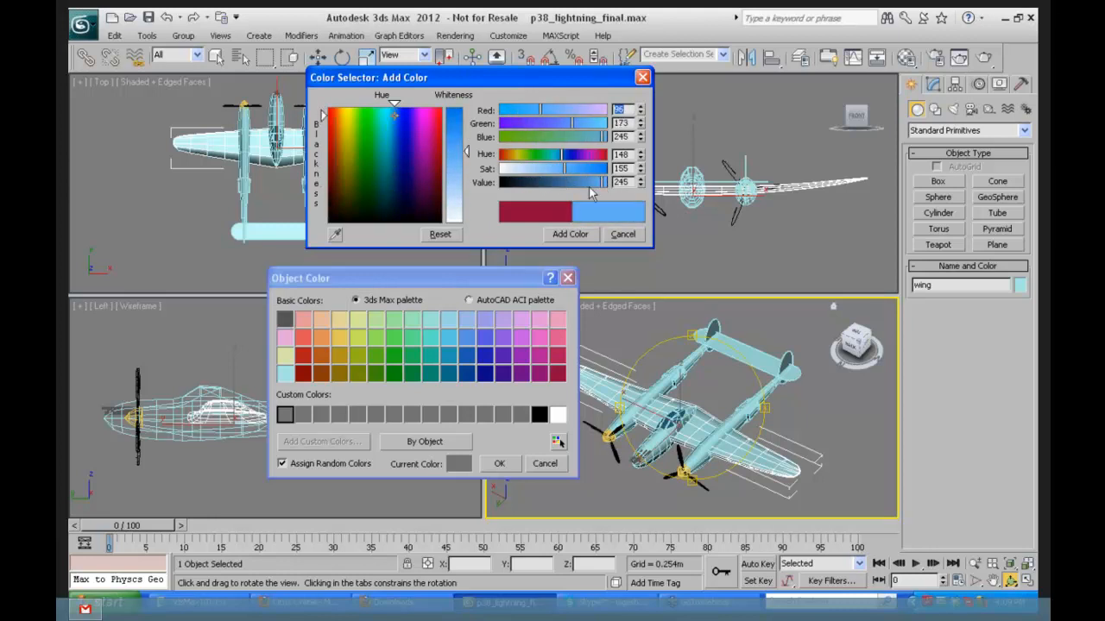
left_click(619, 236)
left_click(606, 188)
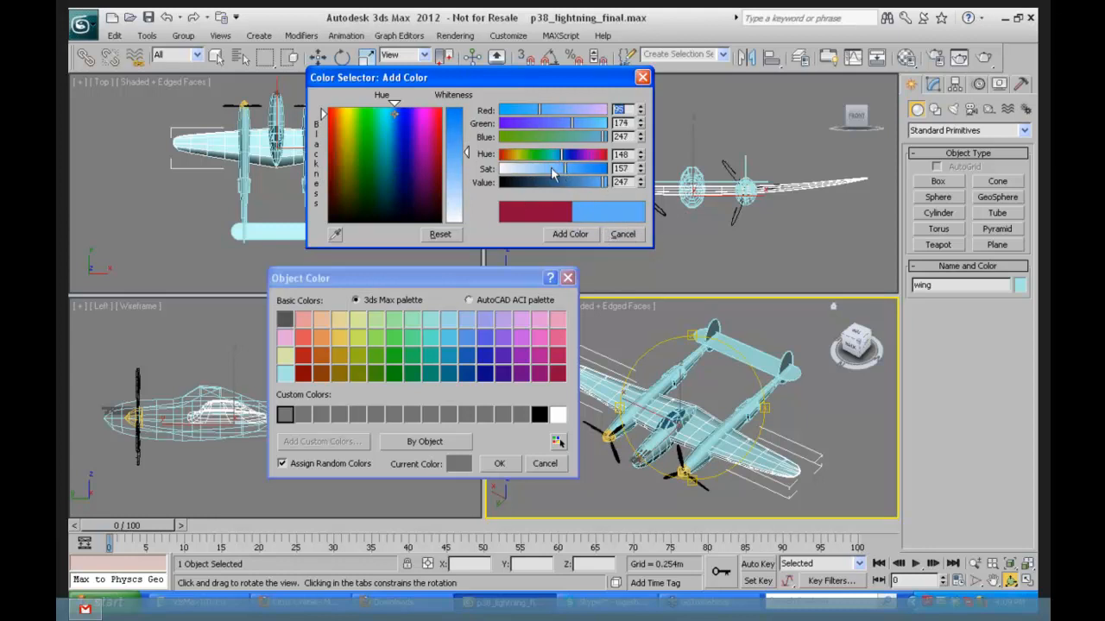
left_click_drag(565, 168, 537, 169)
left_click(571, 234)
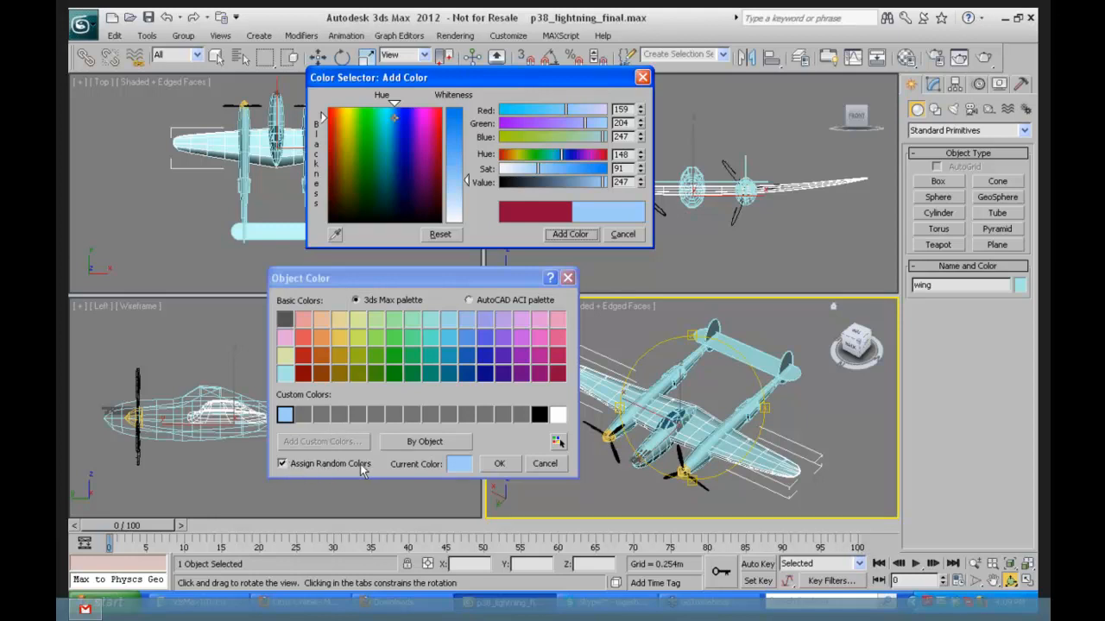
Step: Toggle the random color assignment for new objects off and back on
left_click(281, 464)
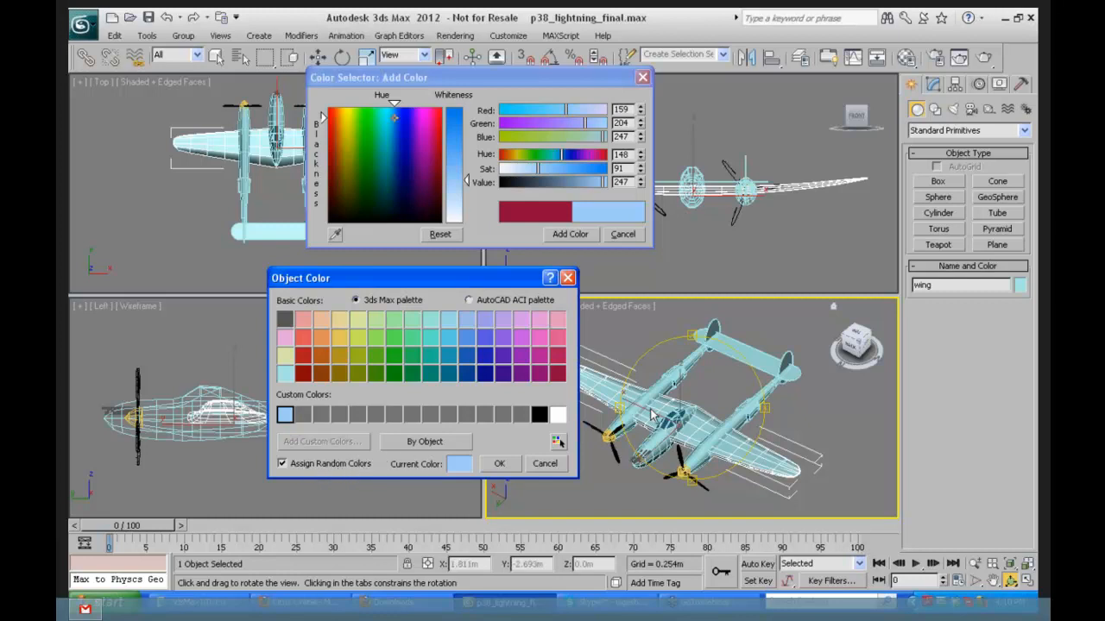
left_click(282, 464)
left_click(282, 463)
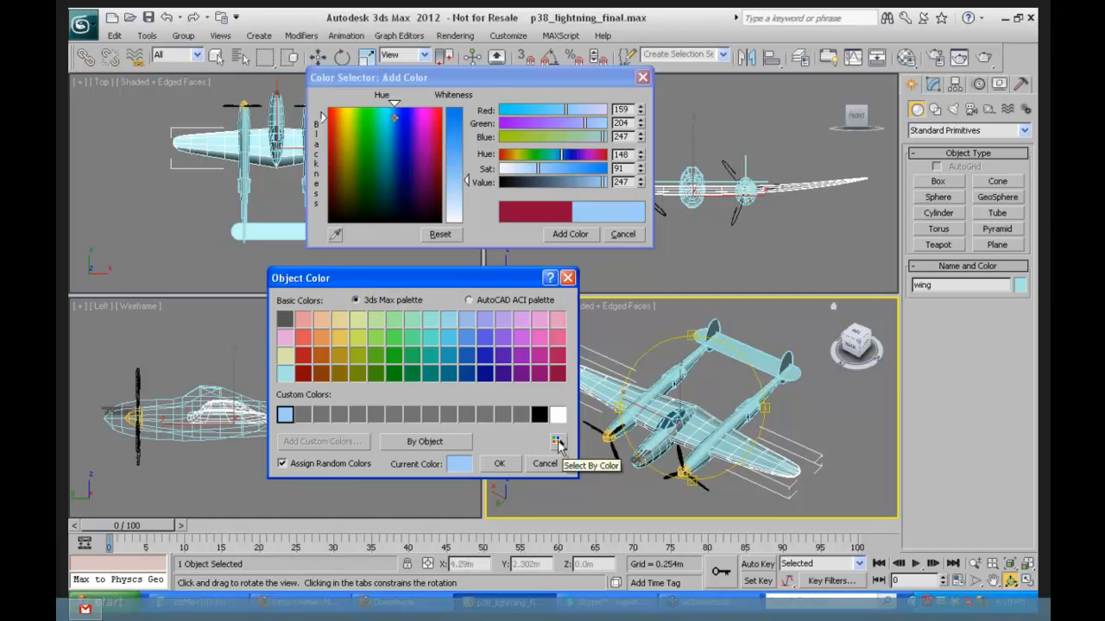
Step: Choose the airplane's light cyan swatch, list the objects matching it with Select By Color, and cancel out of the color selection
left_click(285, 374)
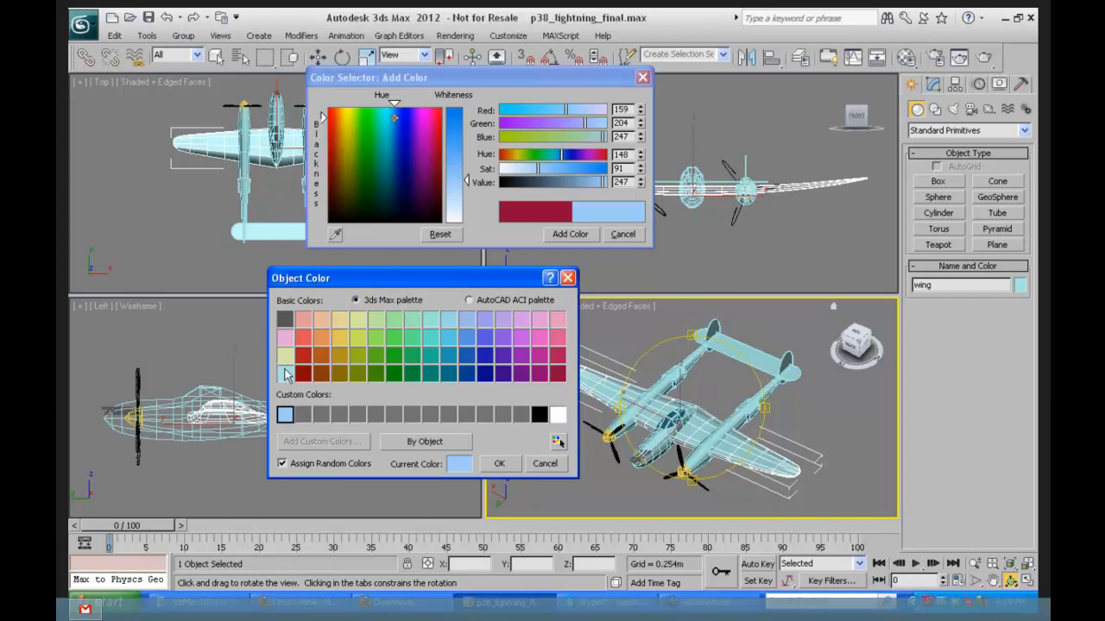
left_click(558, 441)
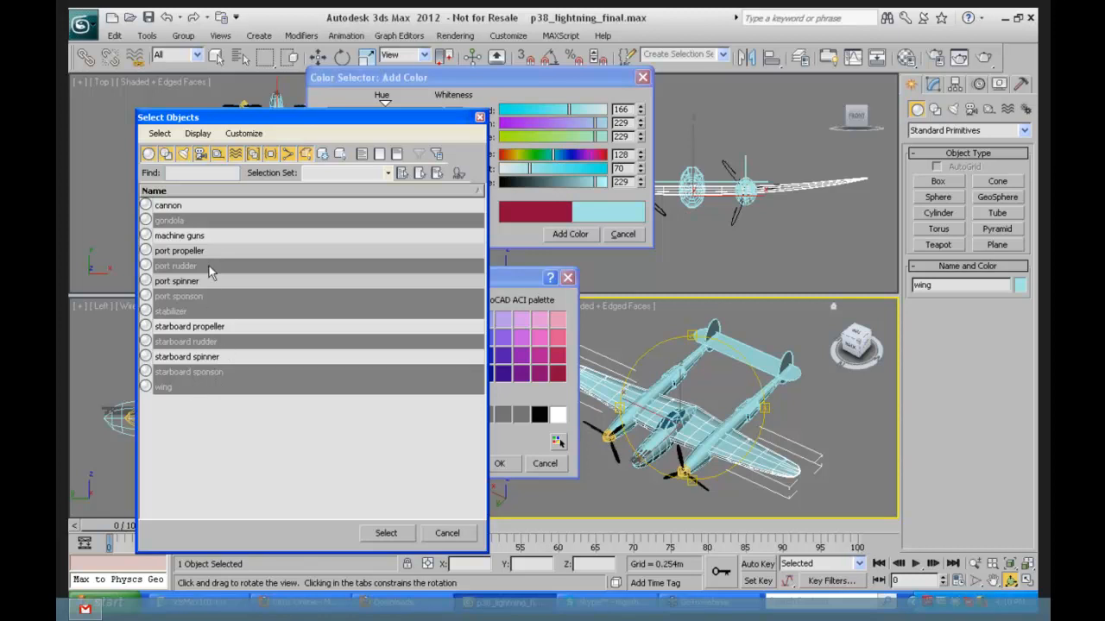
left_click(446, 533)
left_click(544, 464)
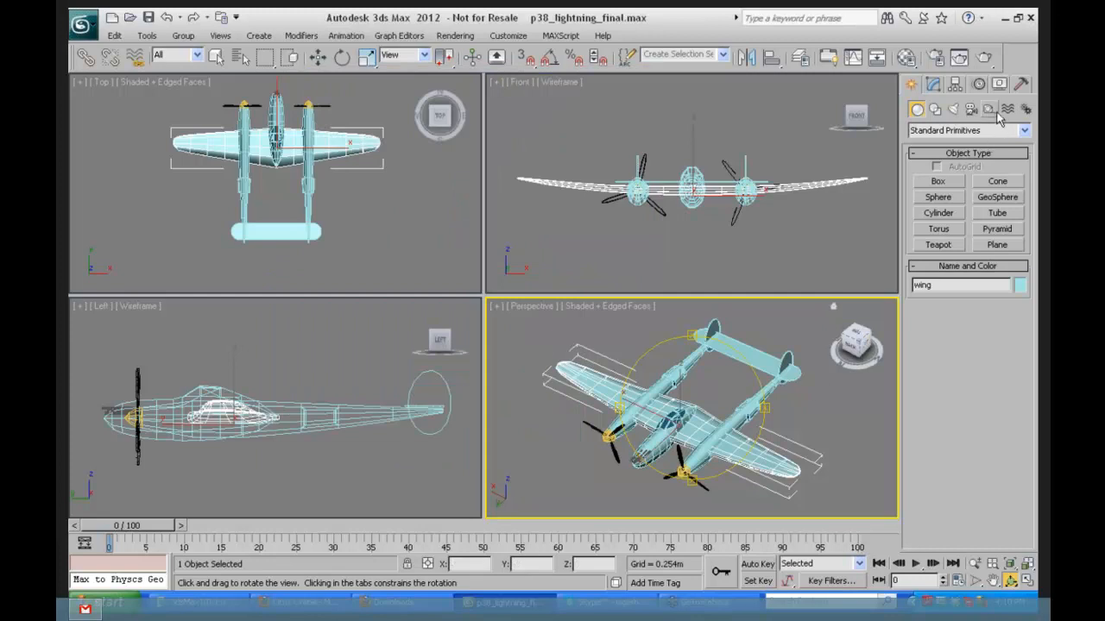
Step: Try object color for shaded views in the Display Color settings, and deselect the wing
left_click(999, 84)
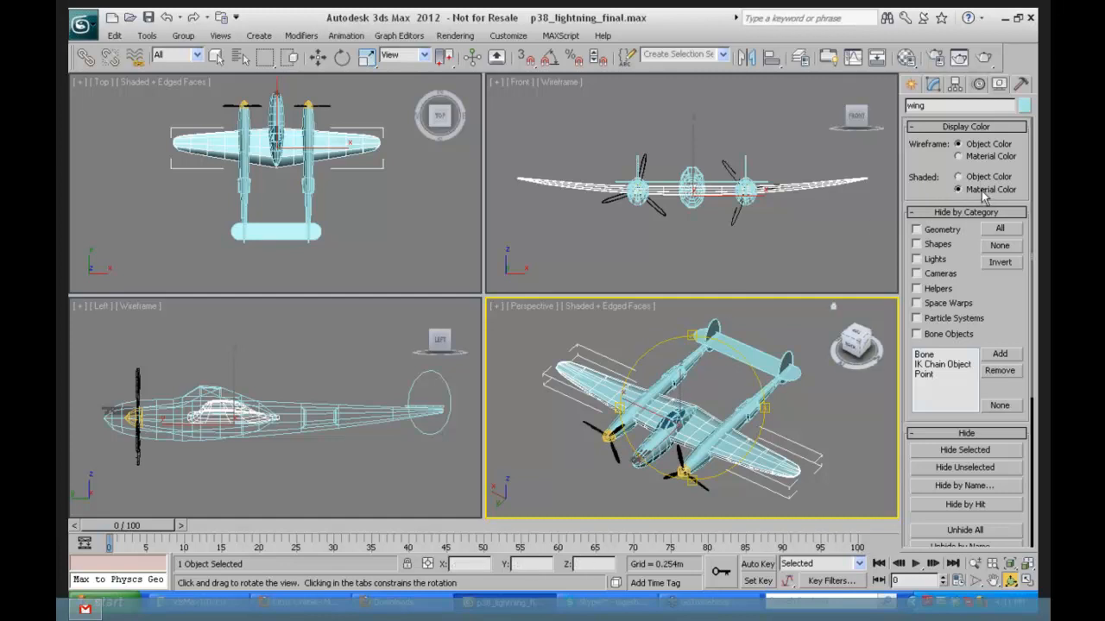
left_click(957, 177)
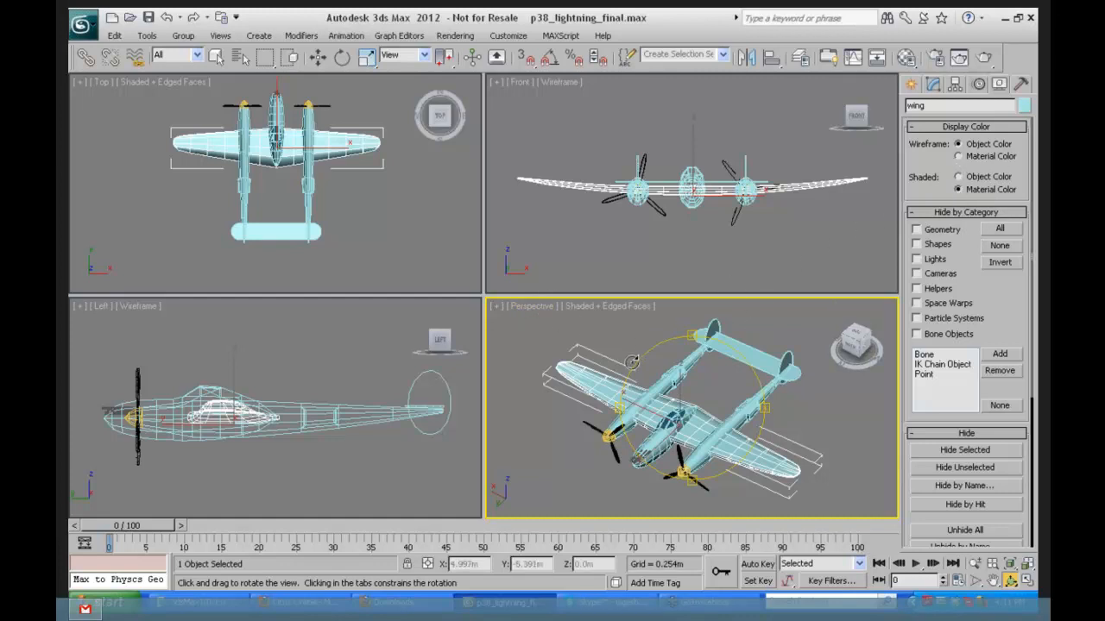
key("q")
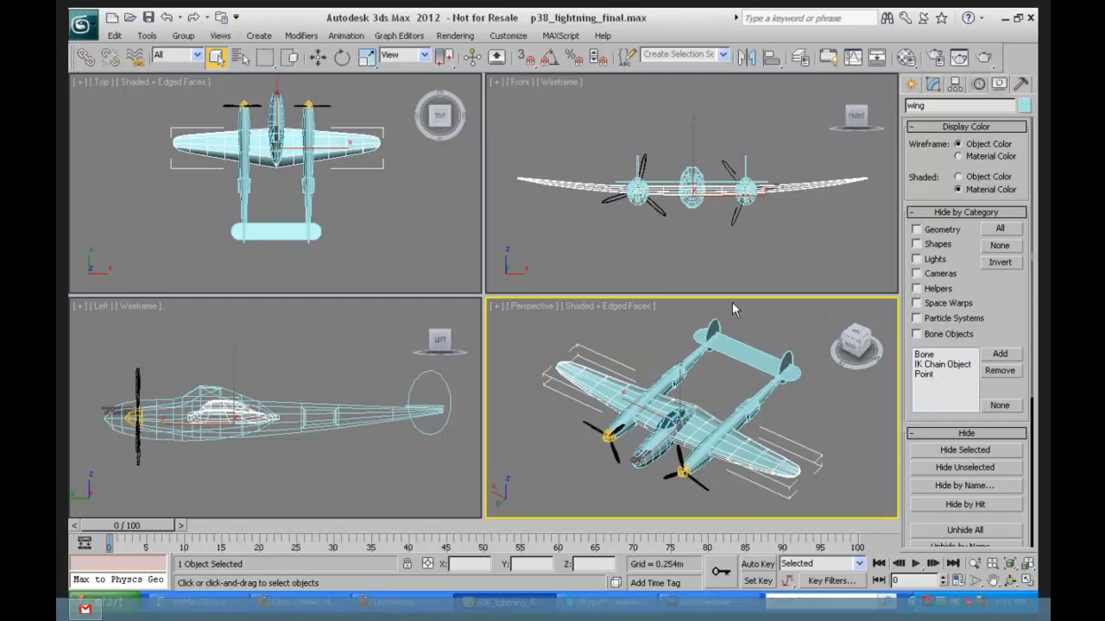
left_click(623, 347)
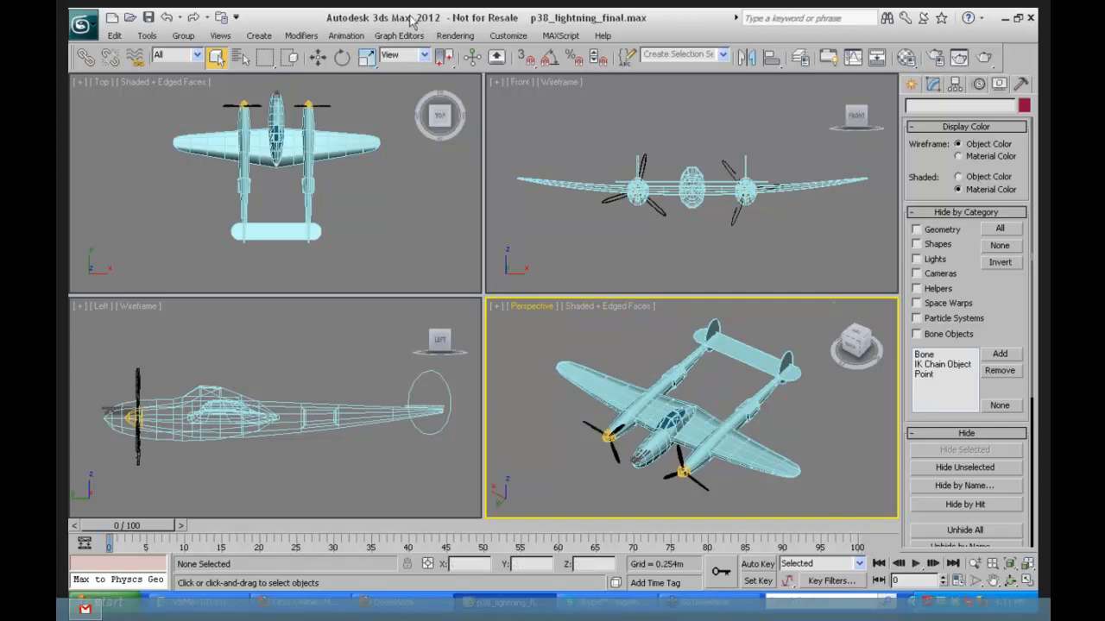
Step: Open the Compact Material Editor, place it clear of the Perspective view, and look through its available commands
left_click(452, 37)
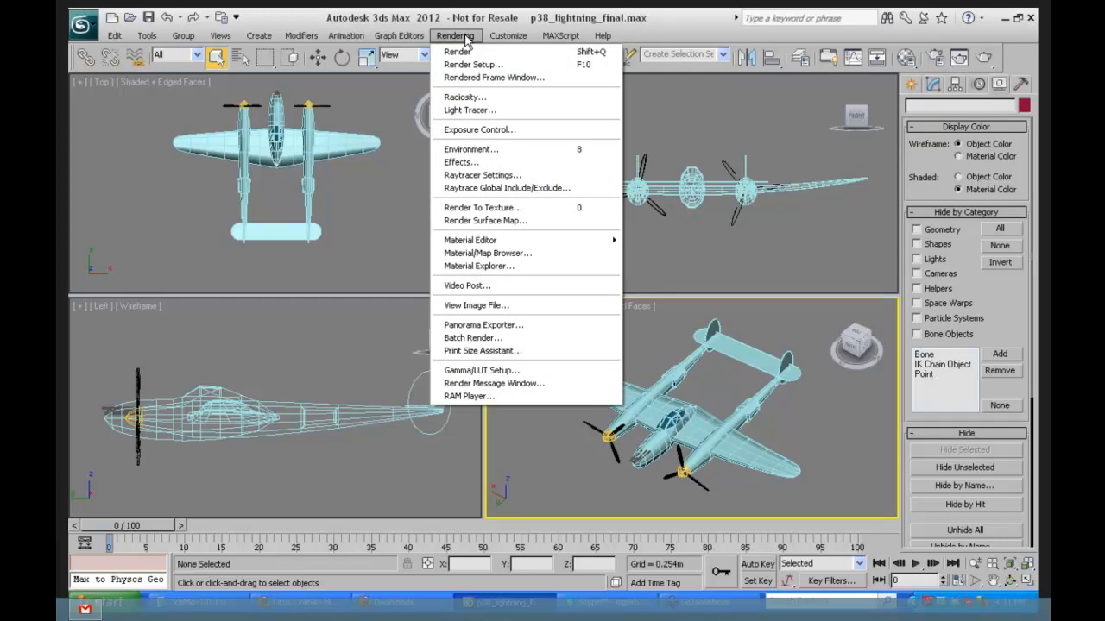
mouse_move(498, 241)
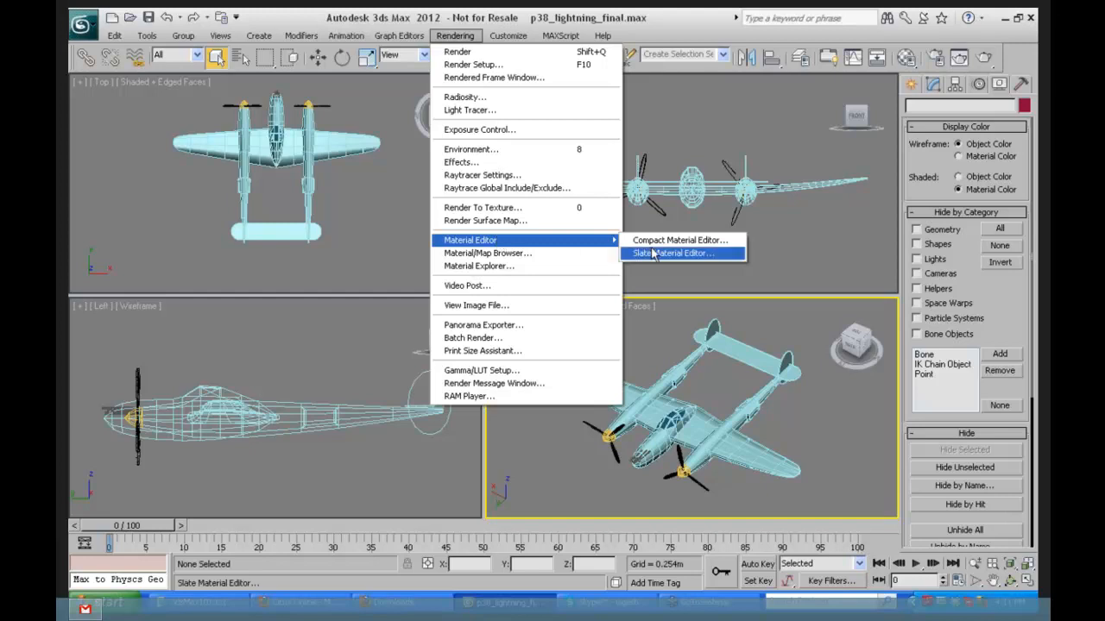
left_click(713, 242)
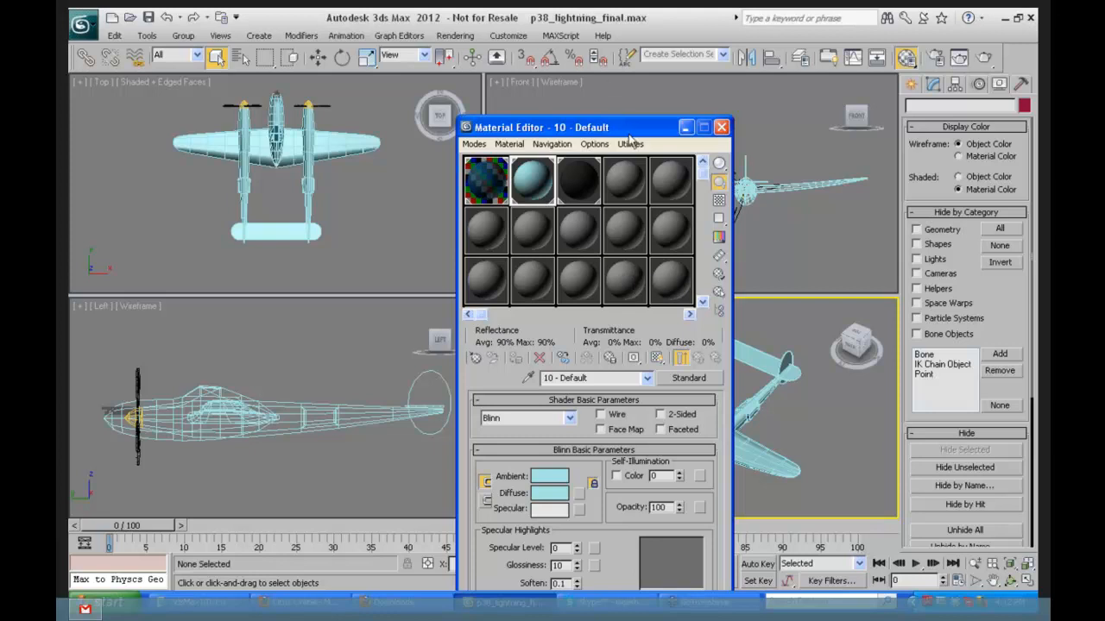
left_click_drag(602, 128, 339, 41)
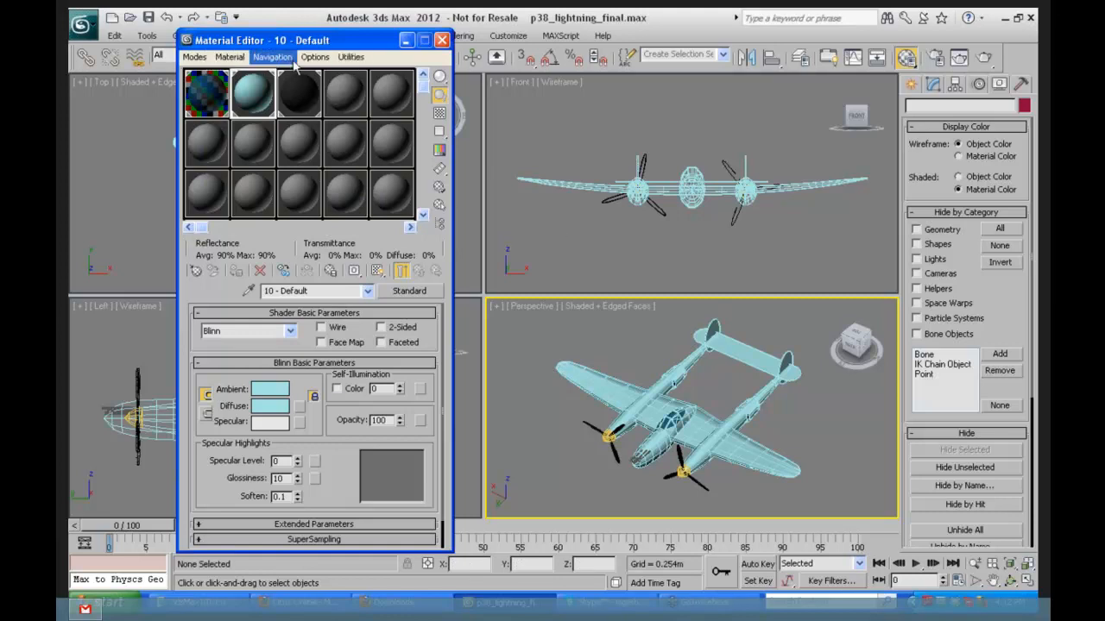
left_click(231, 58)
mouse_move(338, 59)
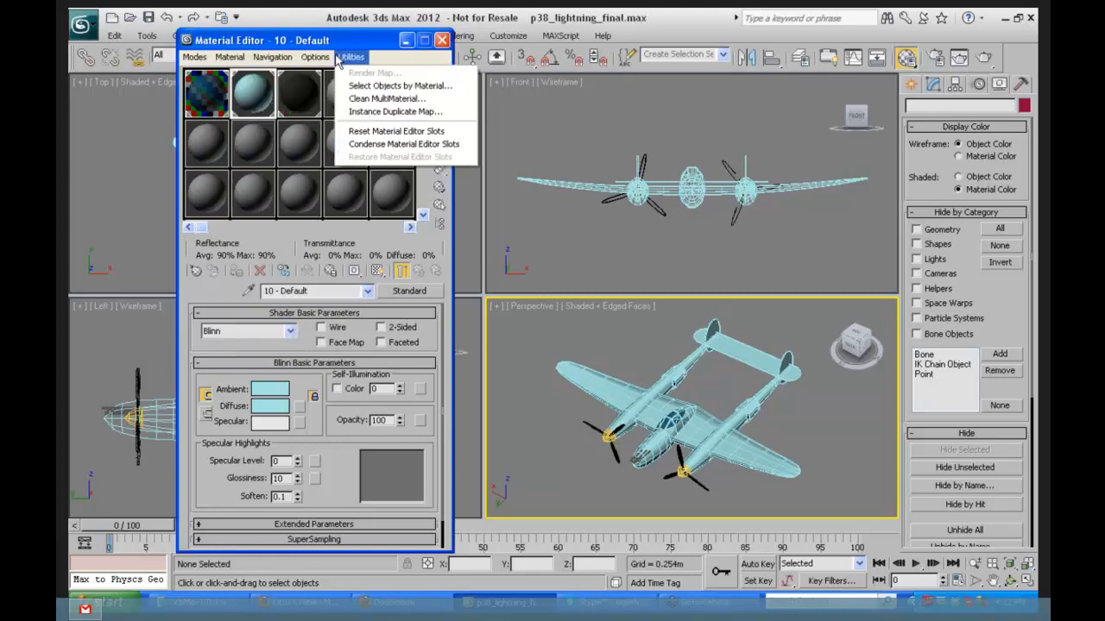
Step: Cycle the Material Editor's sample slots to the 6x4 layout and on to the 3x2 layout
mouse_move(218, 58)
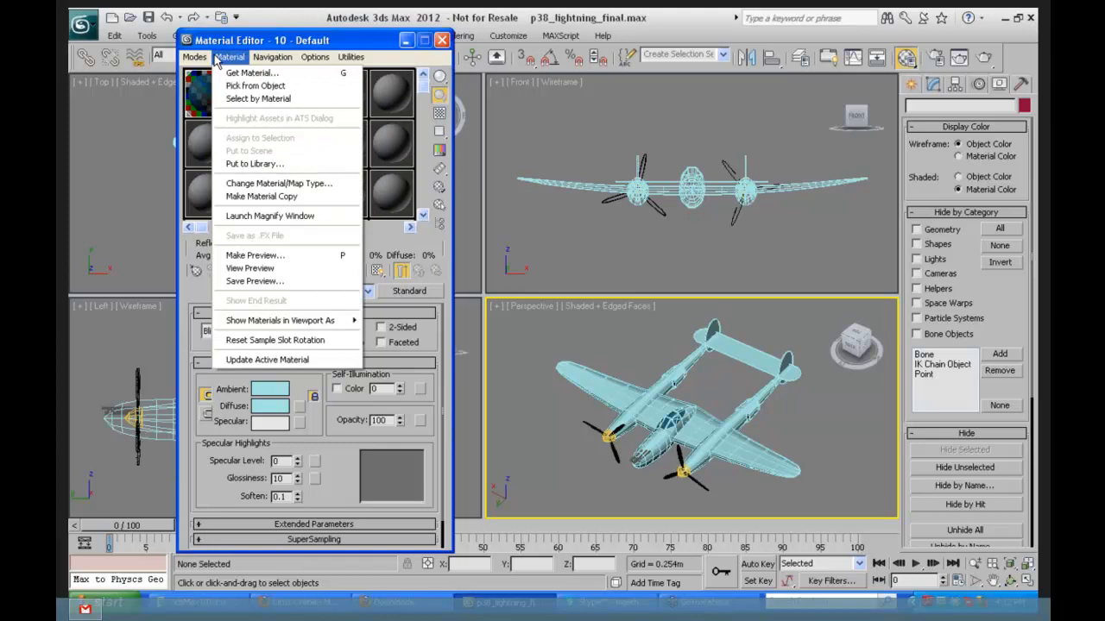
left_click(389, 59)
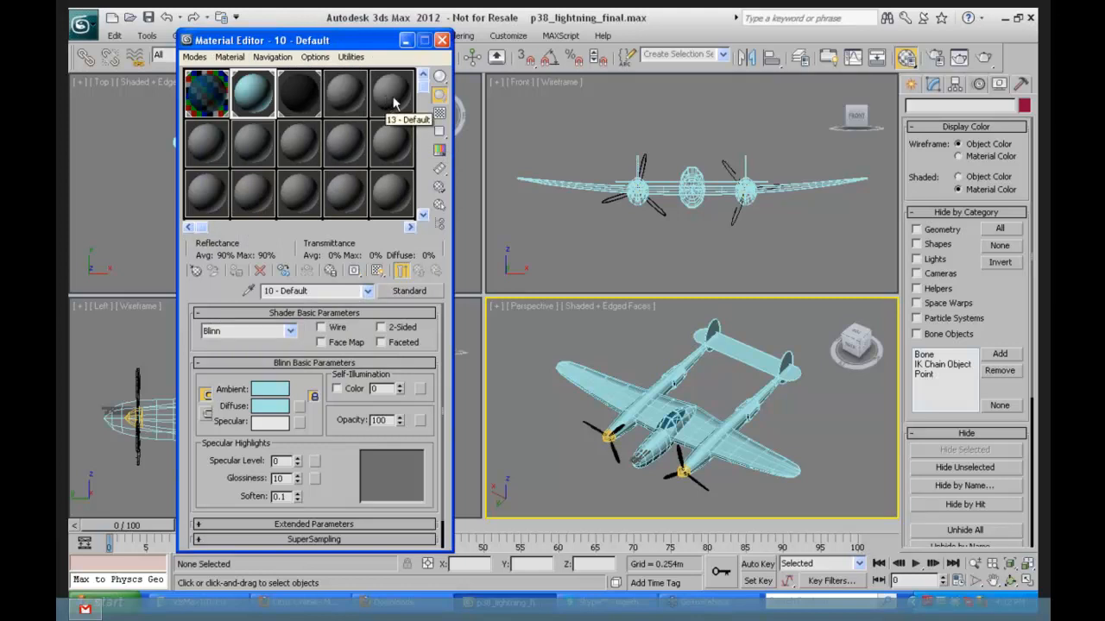
left_click(315, 58)
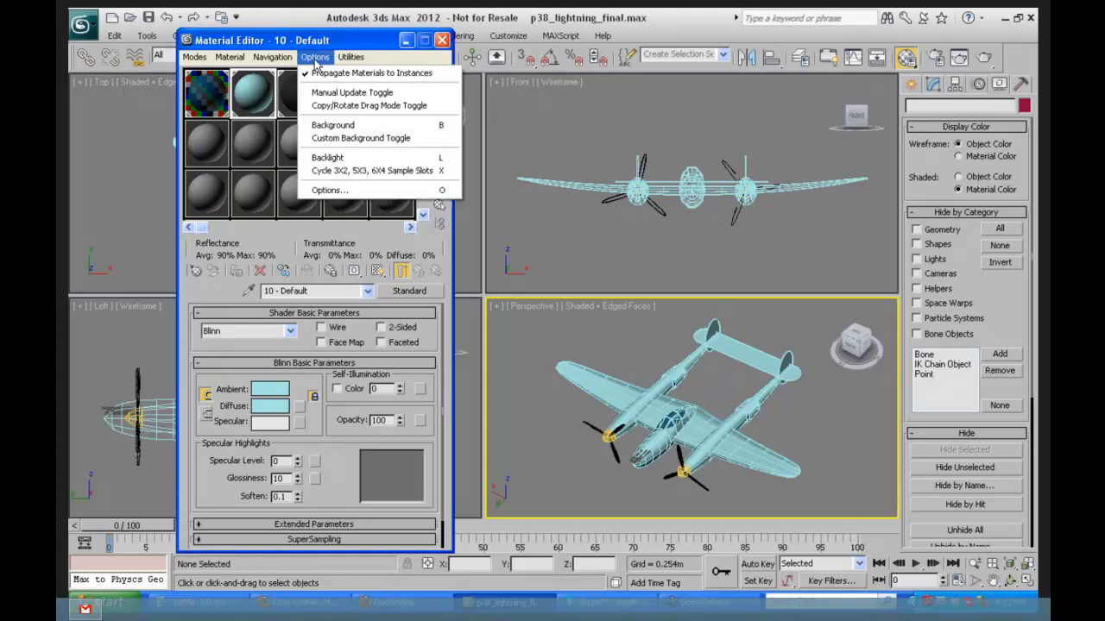
left_click(349, 170)
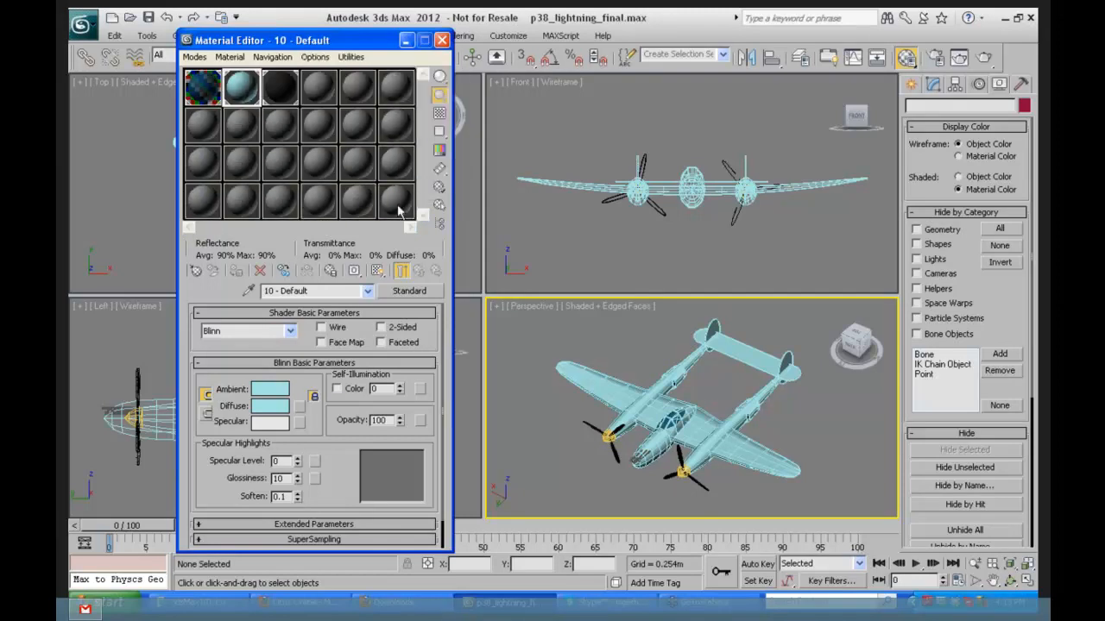
left_click(315, 58)
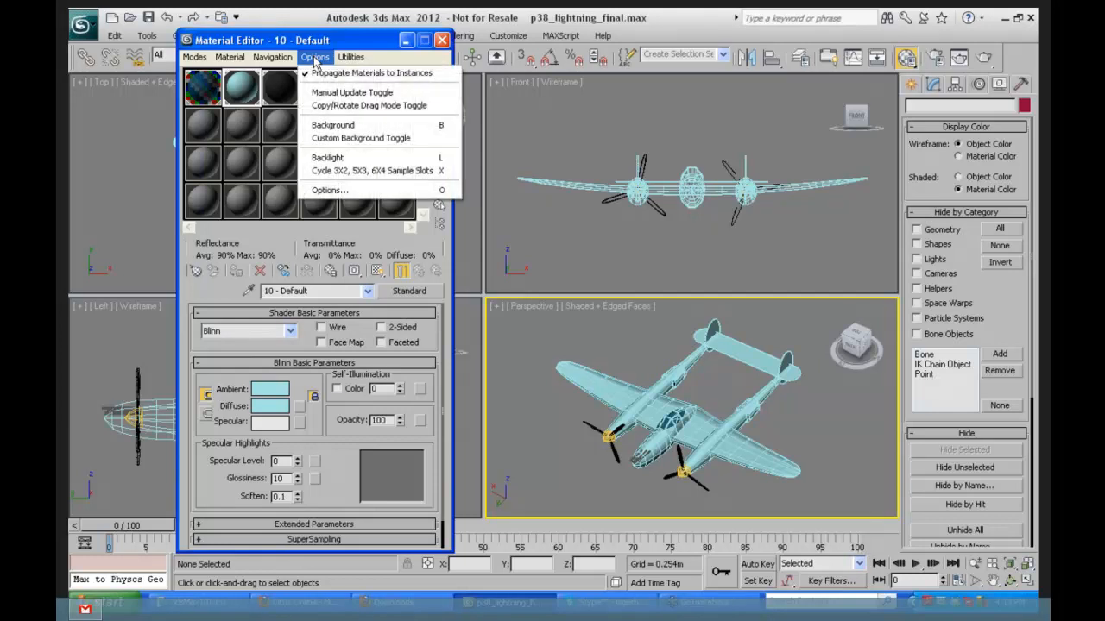
left_click(350, 170)
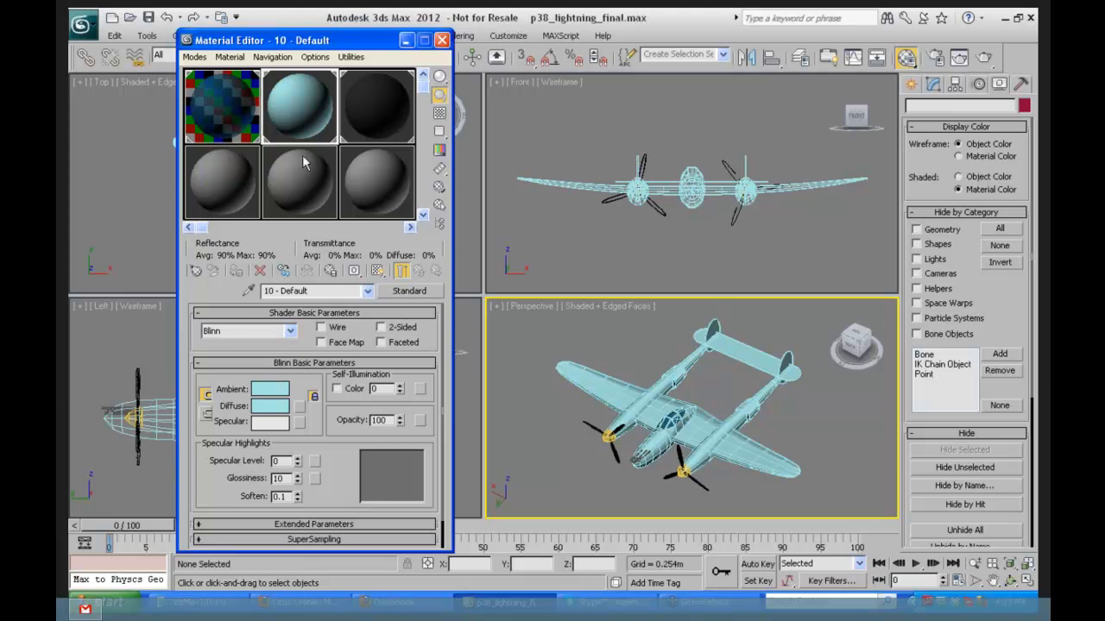
Step: Look through the material sample slots and examine the preview, sample UV tiling and sample type choices
mouse_move(424, 94)
left_mouse_down()
mouse_move(426, 200)
mouse_move(424, 80)
left_mouse_up()
mouse_move(204, 232)
left_mouse_down()
mouse_move(380, 246)
mouse_move(204, 235)
left_mouse_up()
mouse_move(204, 231)
left_mouse_down()
mouse_move(217, 233)
mouse_move(195, 235)
left_mouse_up()
mouse_move(422, 80)
left_mouse_down()
mouse_move(422, 200)
mouse_move(422, 79)
left_mouse_up()
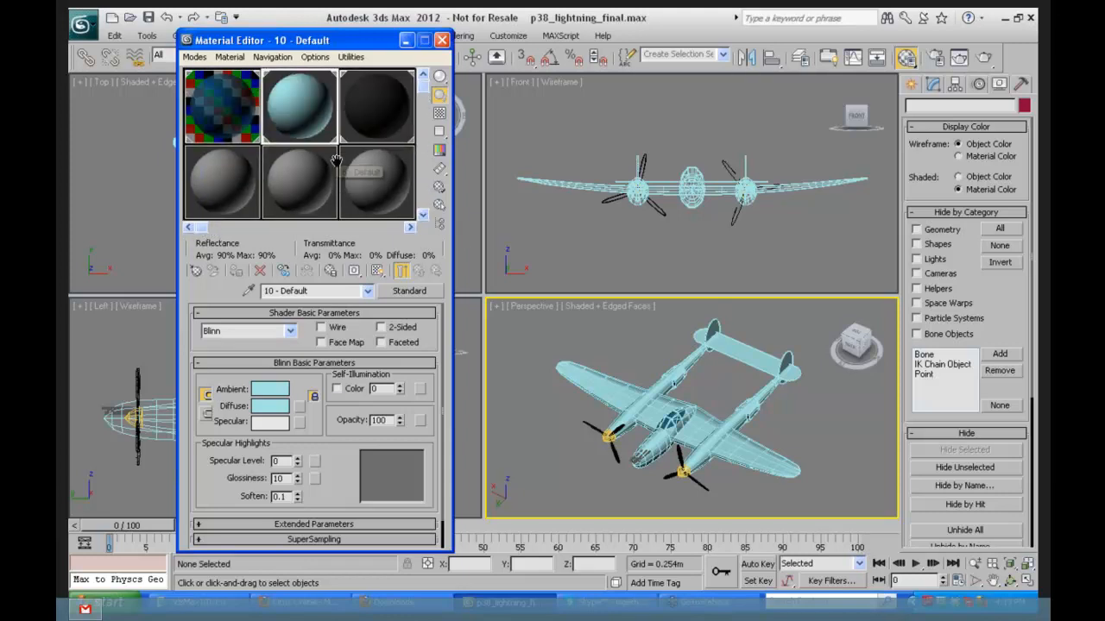
middle_click_drag(336, 162, 307, 172)
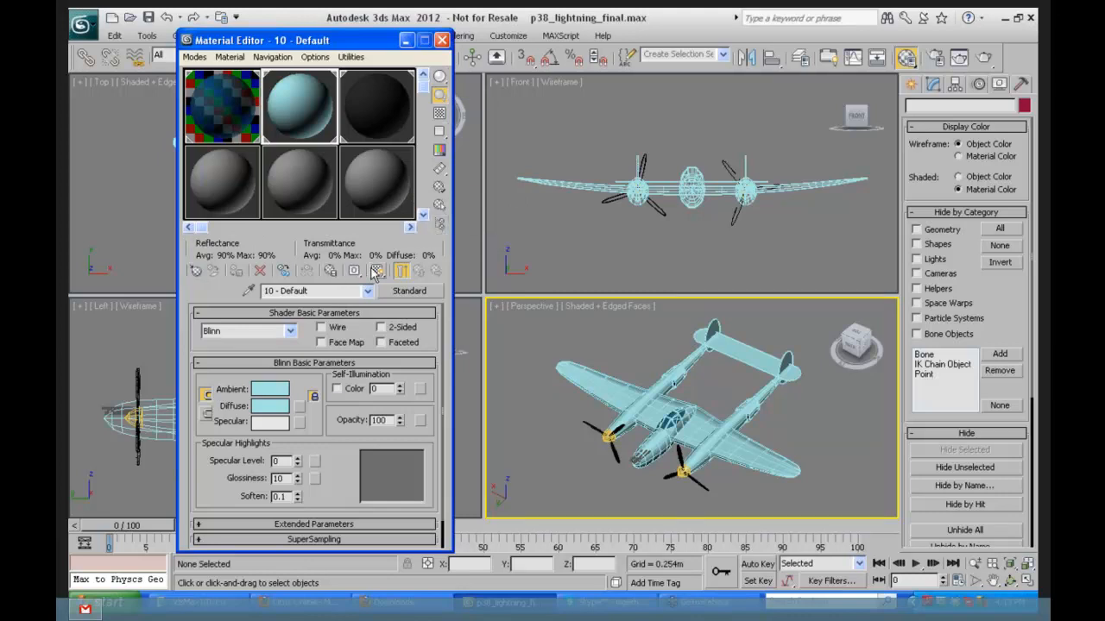
left_click(440, 170)
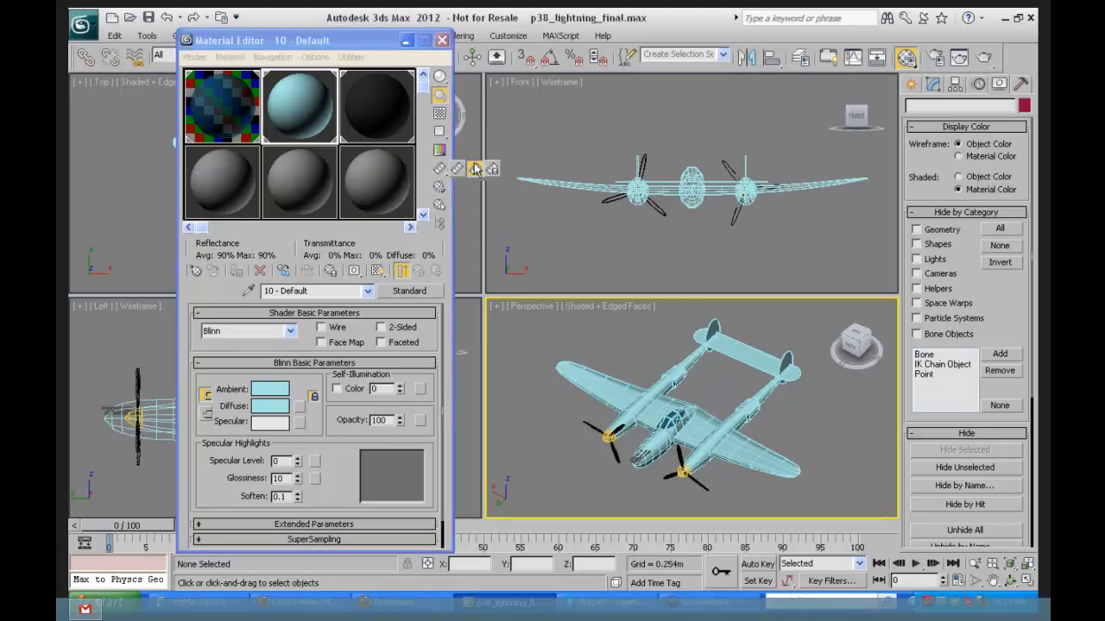
left_click(446, 181)
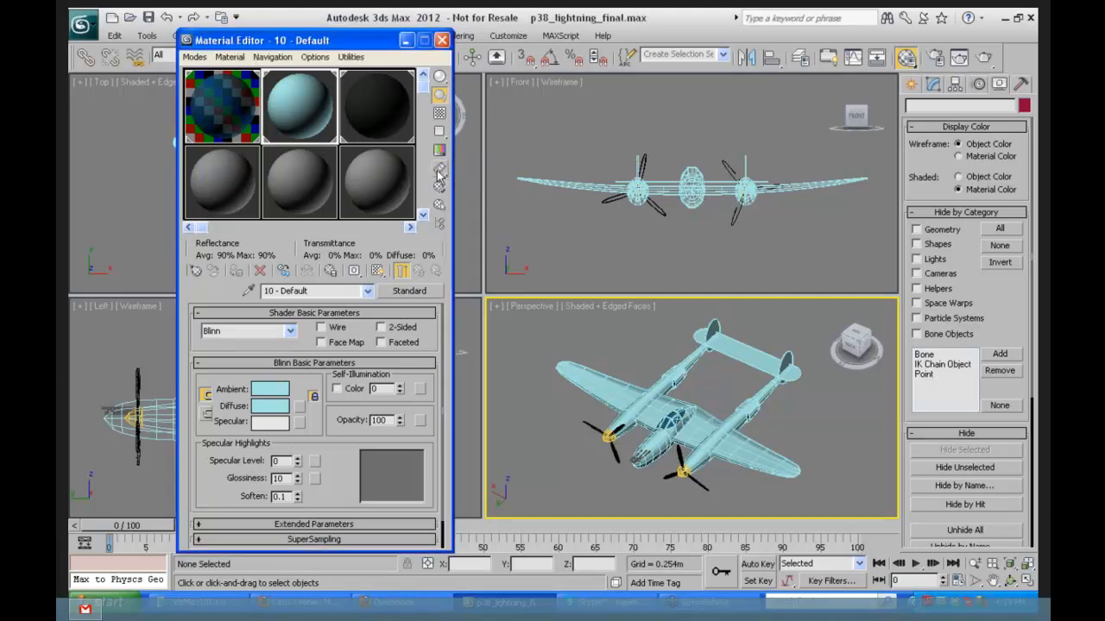
left_click(440, 132)
left_click(441, 76)
left_click(442, 77)
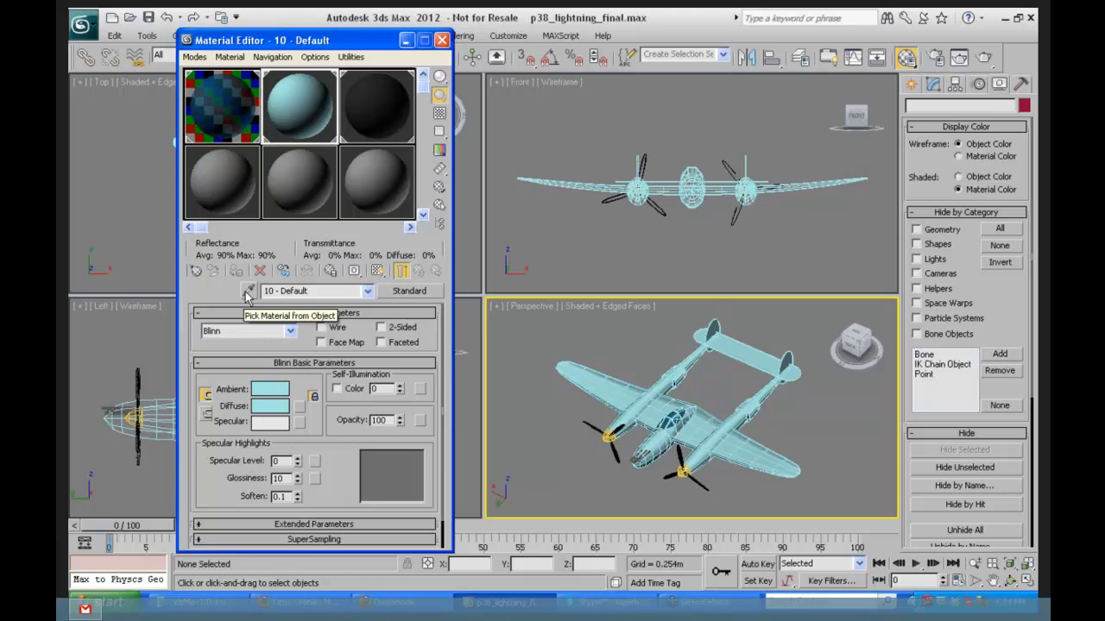
Step: Select the 15 - Default slot, activate Pick Material from Object, and reset the Material Editor slots
left_click(222, 175)
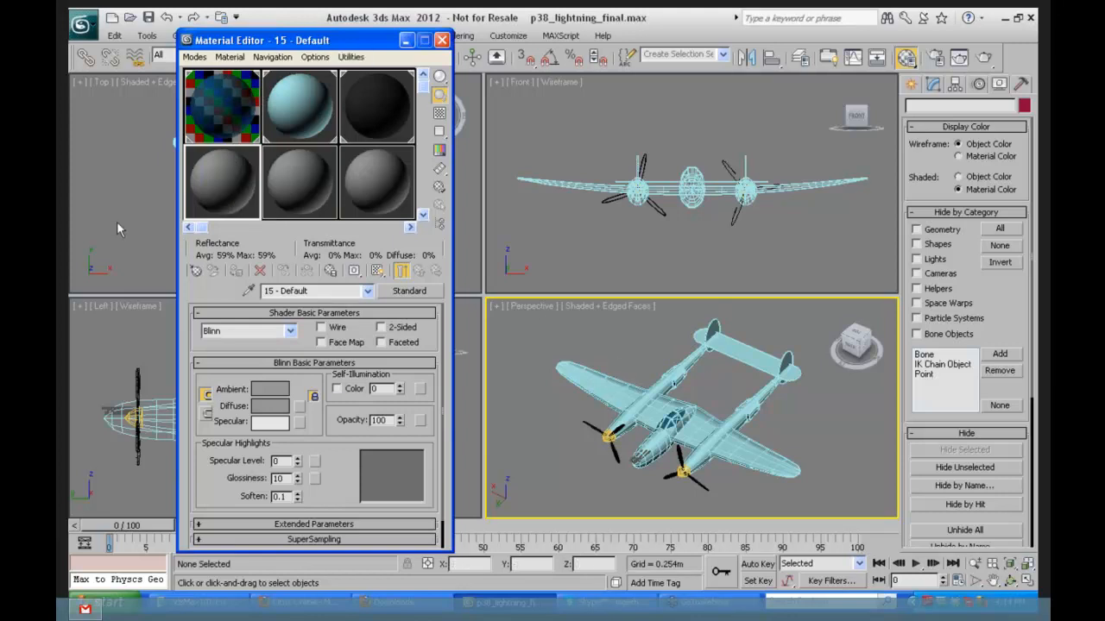
left_click(249, 291)
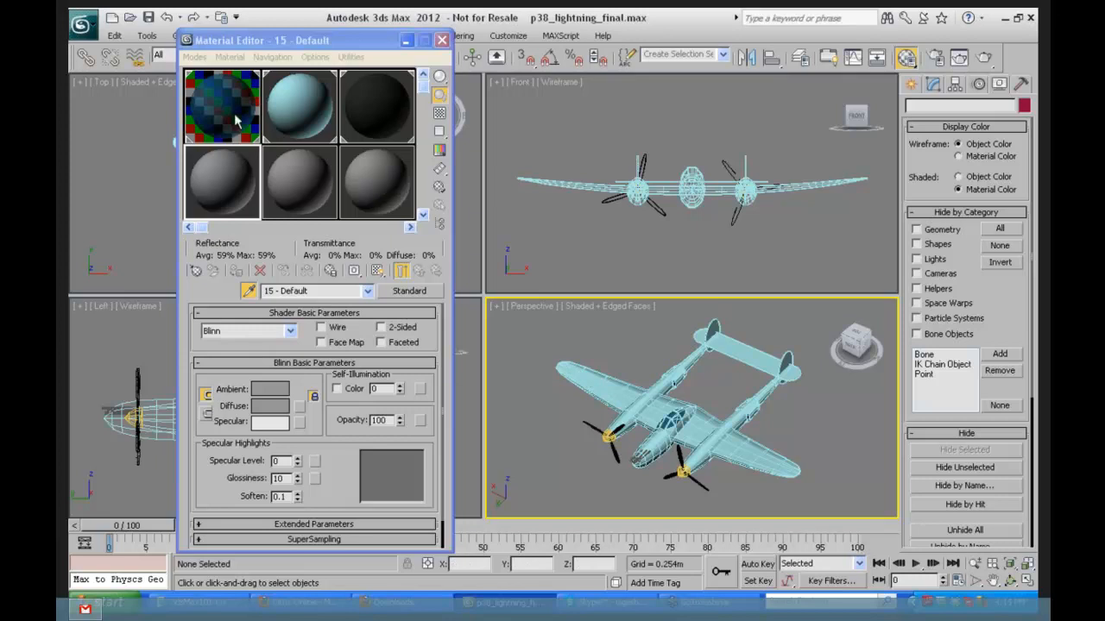
left_click(350, 57)
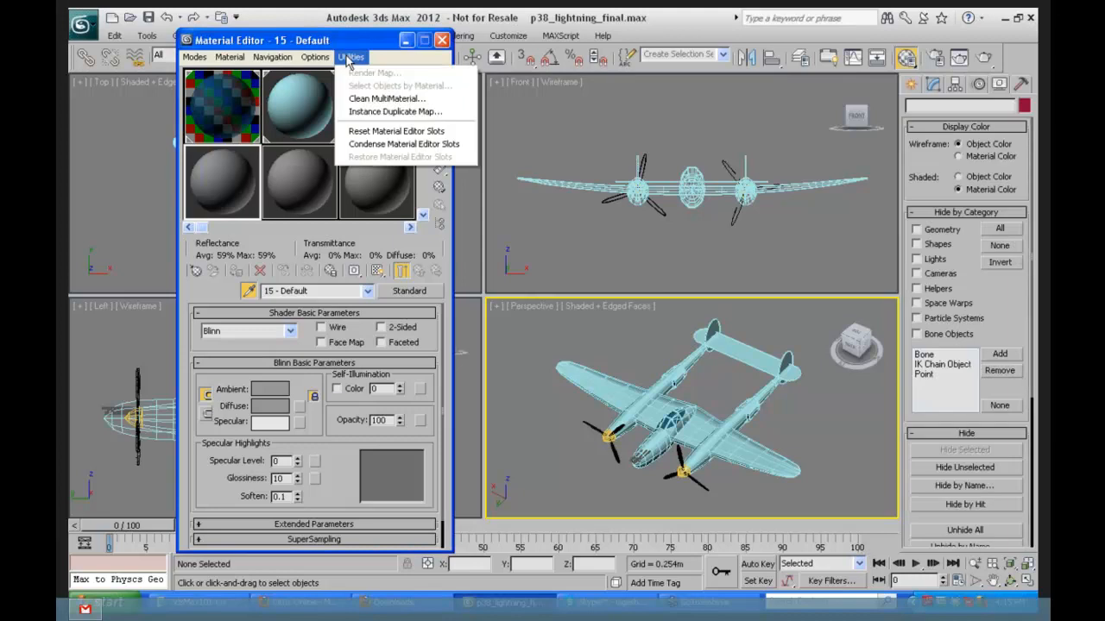
left_click(396, 130)
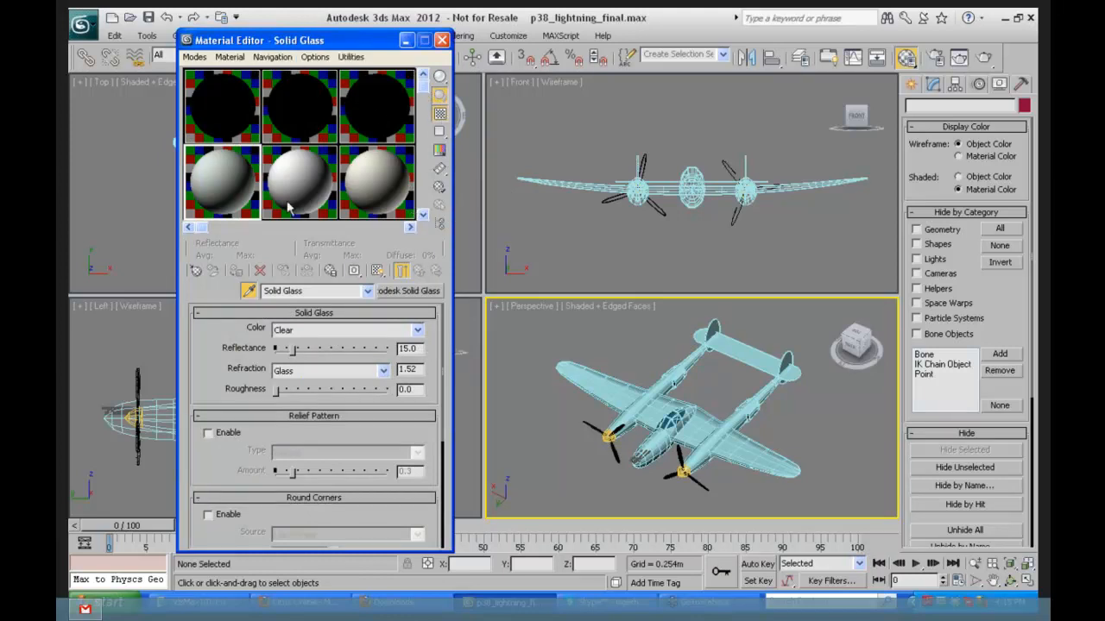
Step: Switch the sample slots to the 5x3 layout and select the 01 - Default material
left_click(321, 60)
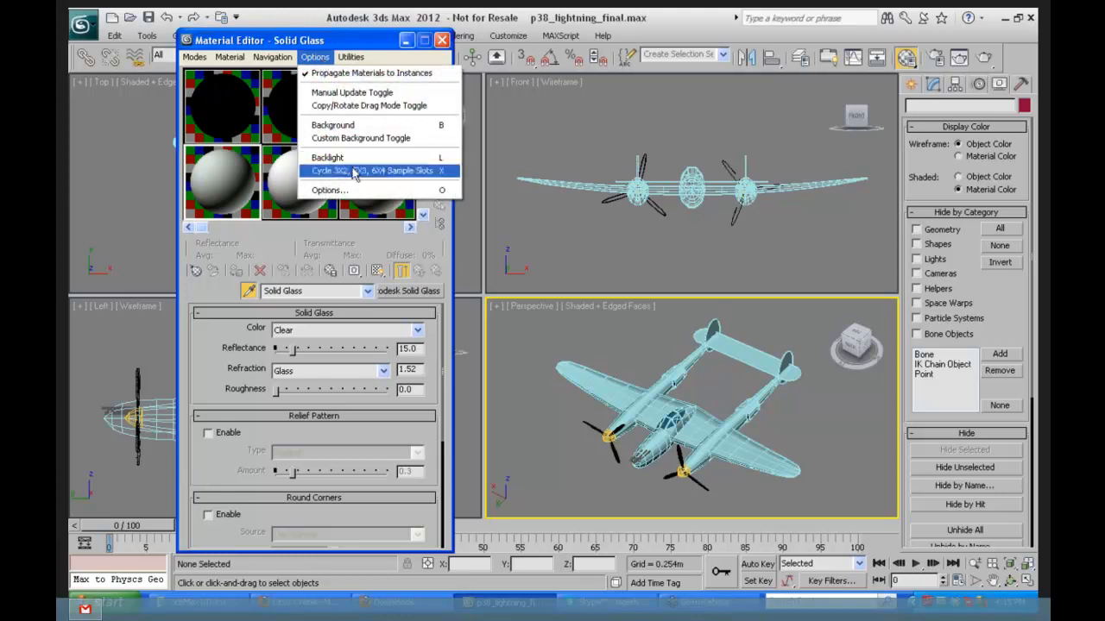
left_click(357, 172)
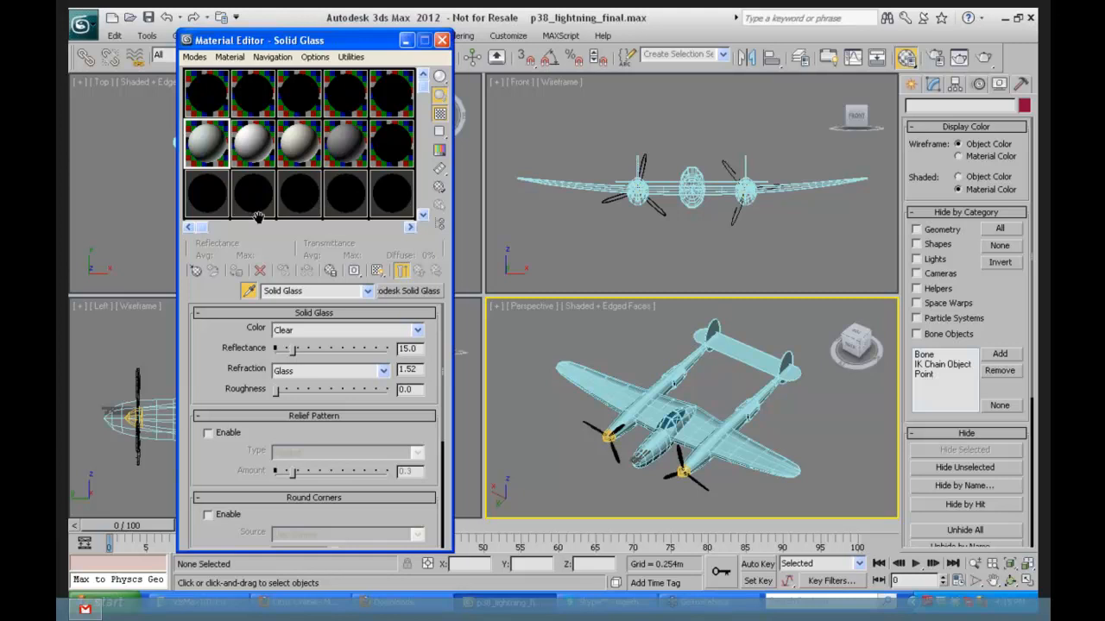
left_click(205, 101)
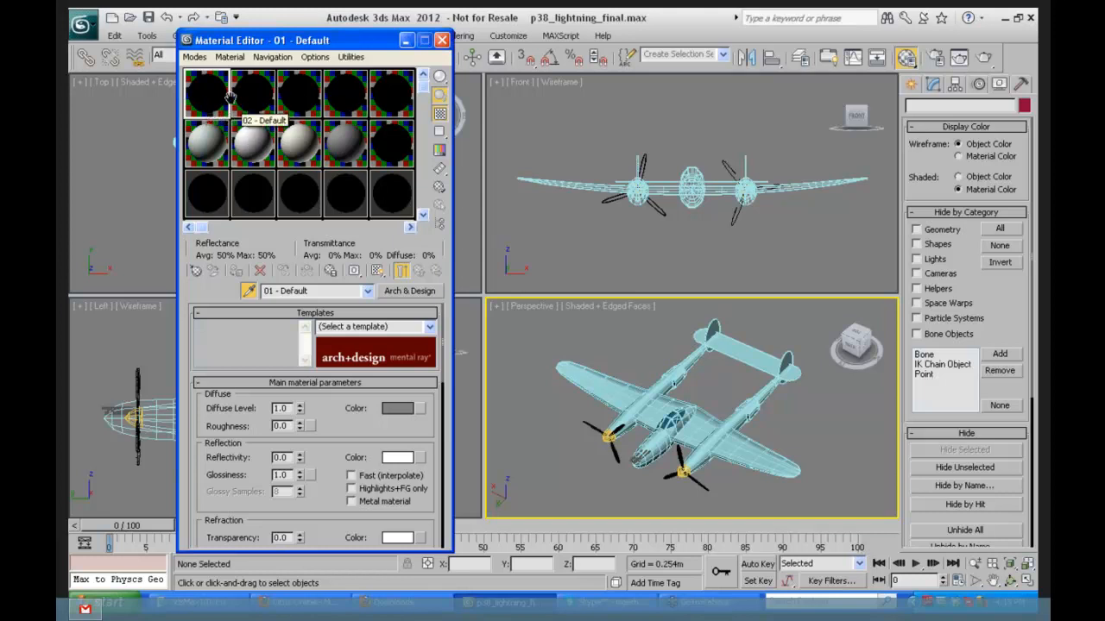
Step: Minimize the Material Editor, open Render Setup, and move it up so the whole dialog is visible
left_click(407, 41)
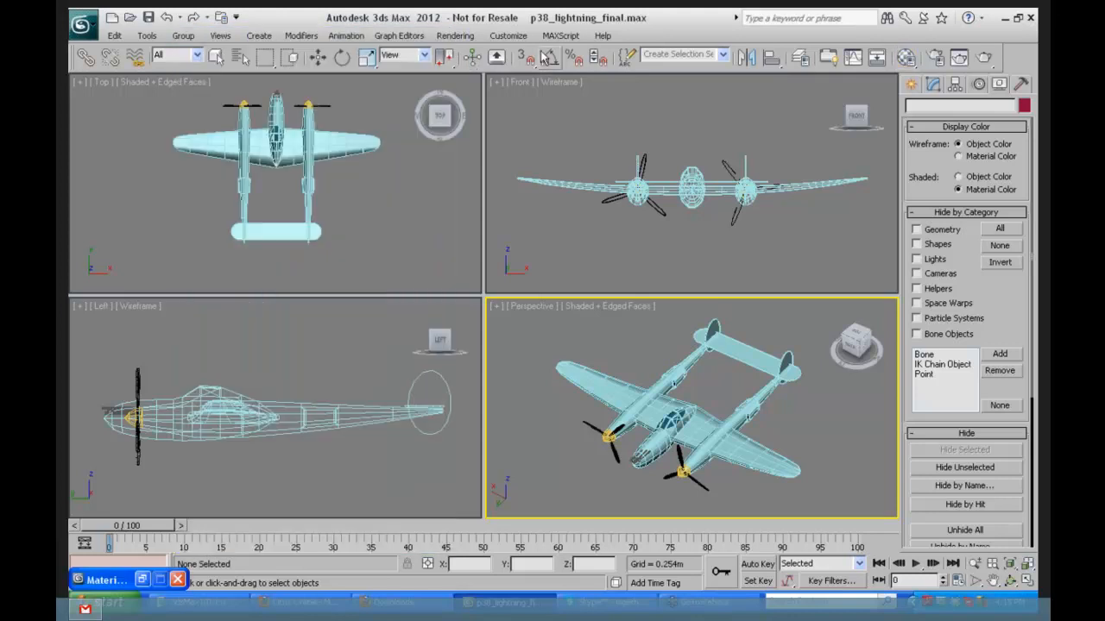
left_click(455, 36)
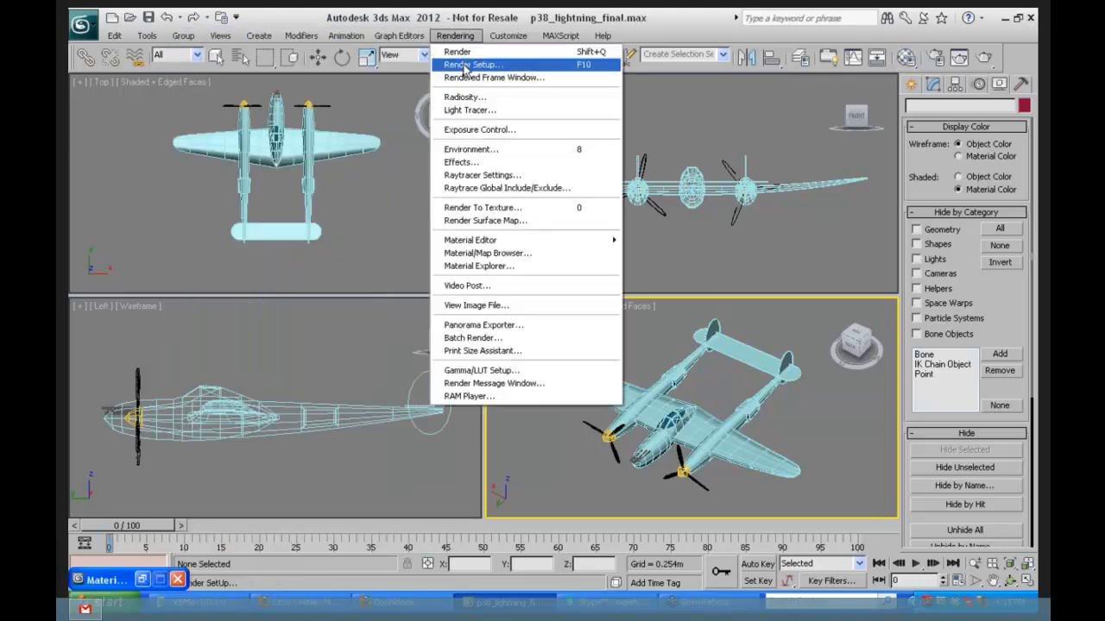
left_click(467, 67)
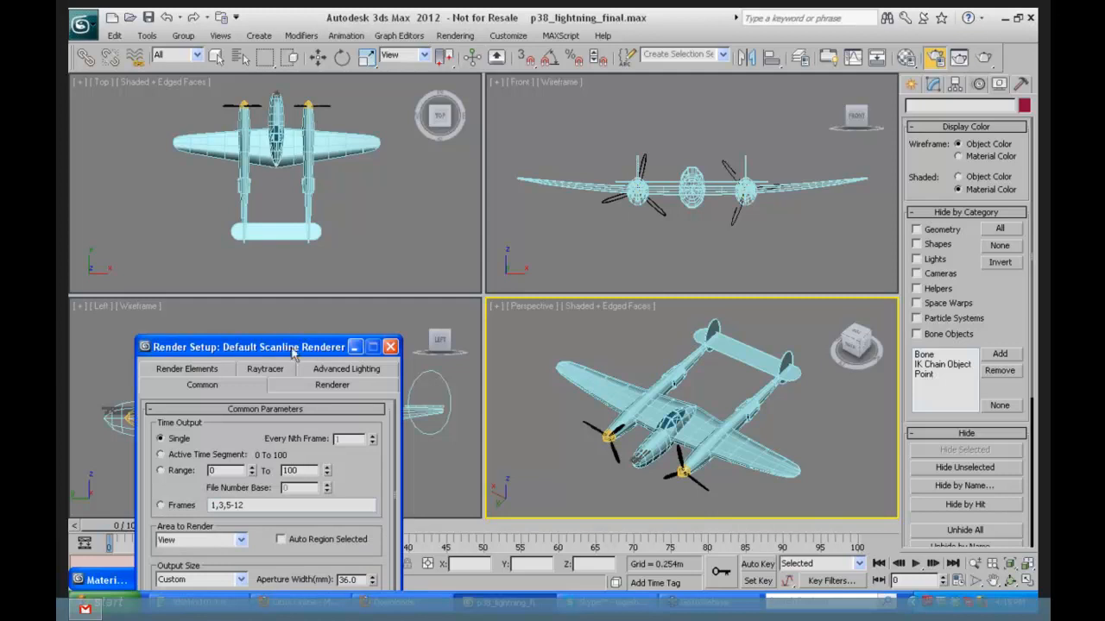
left_click_drag(302, 349, 599, 55)
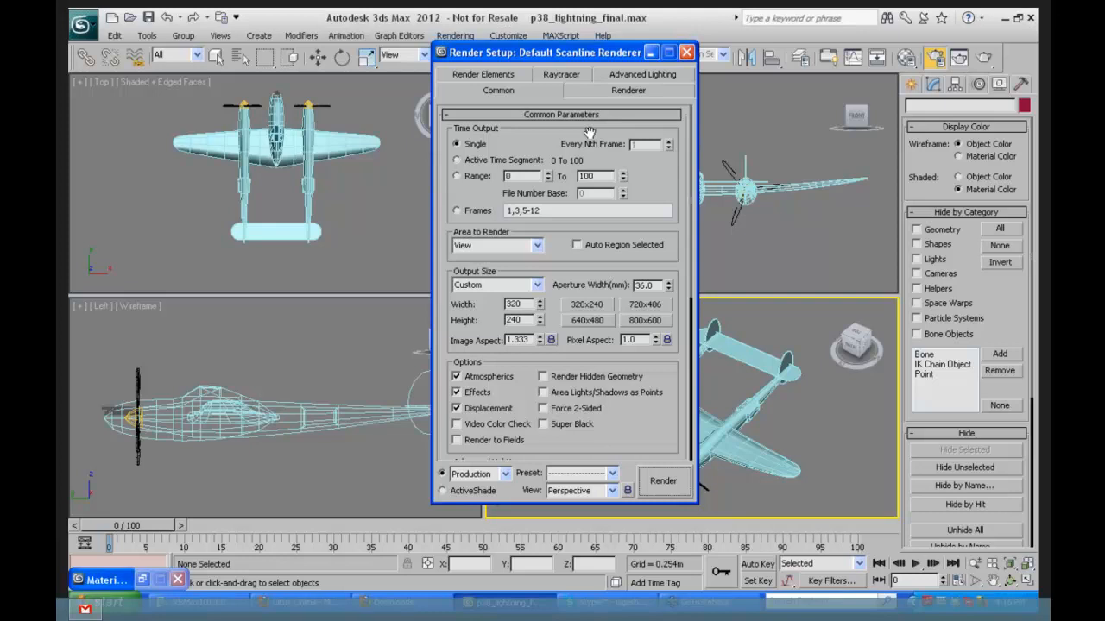
Step: Examine the renderers available for Production under Assign Renderer, and cancel without choosing one
left_click(483, 114)
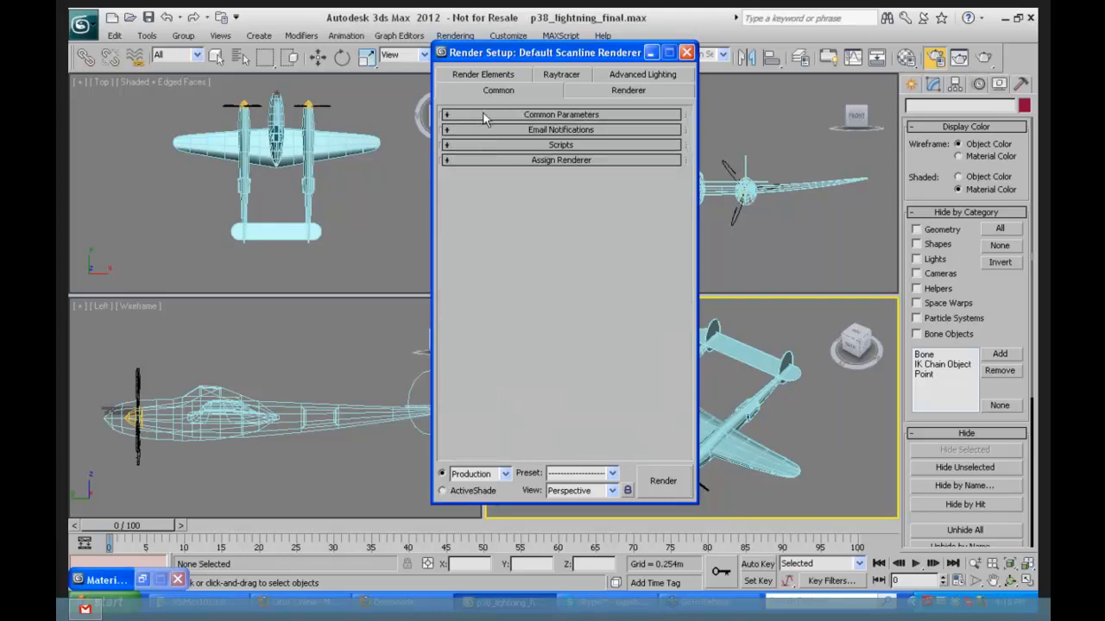
left_click(504, 161)
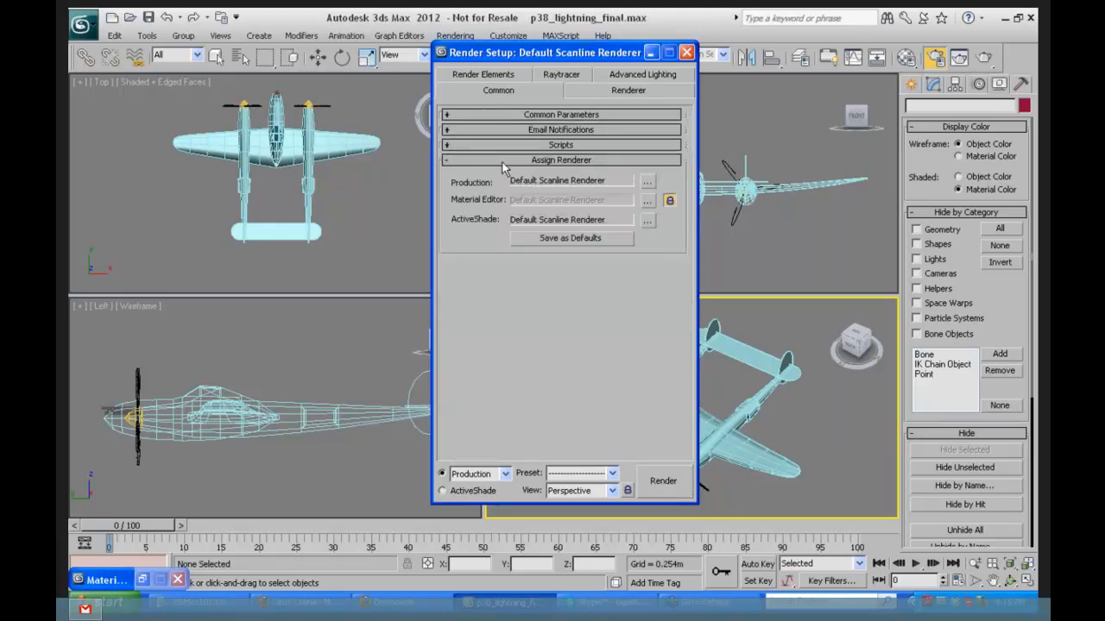
left_click(647, 183)
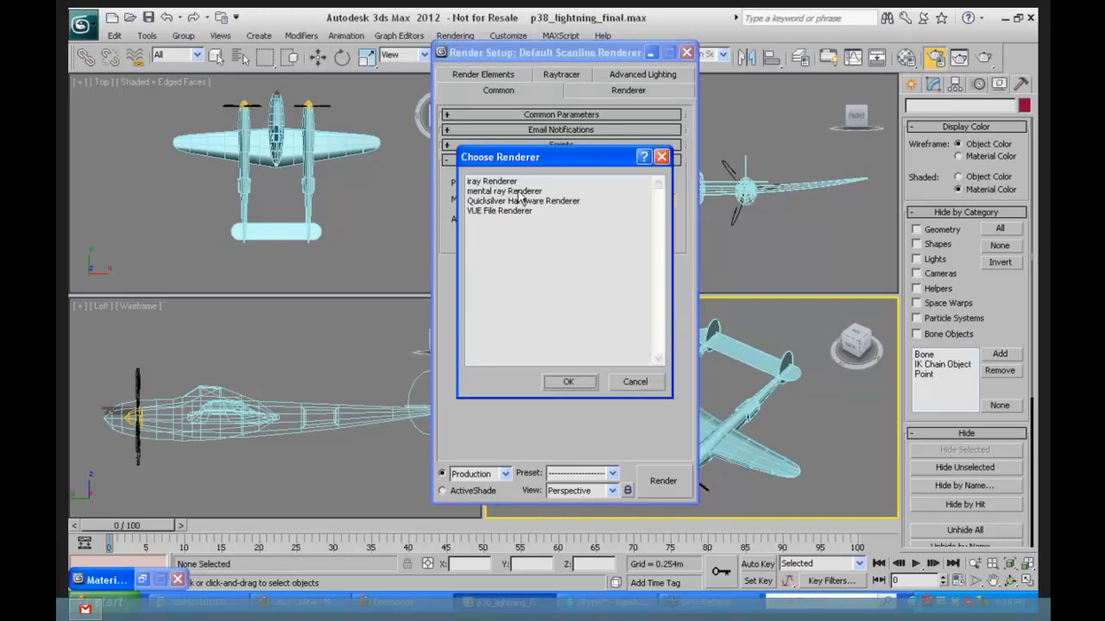
left_click(637, 382)
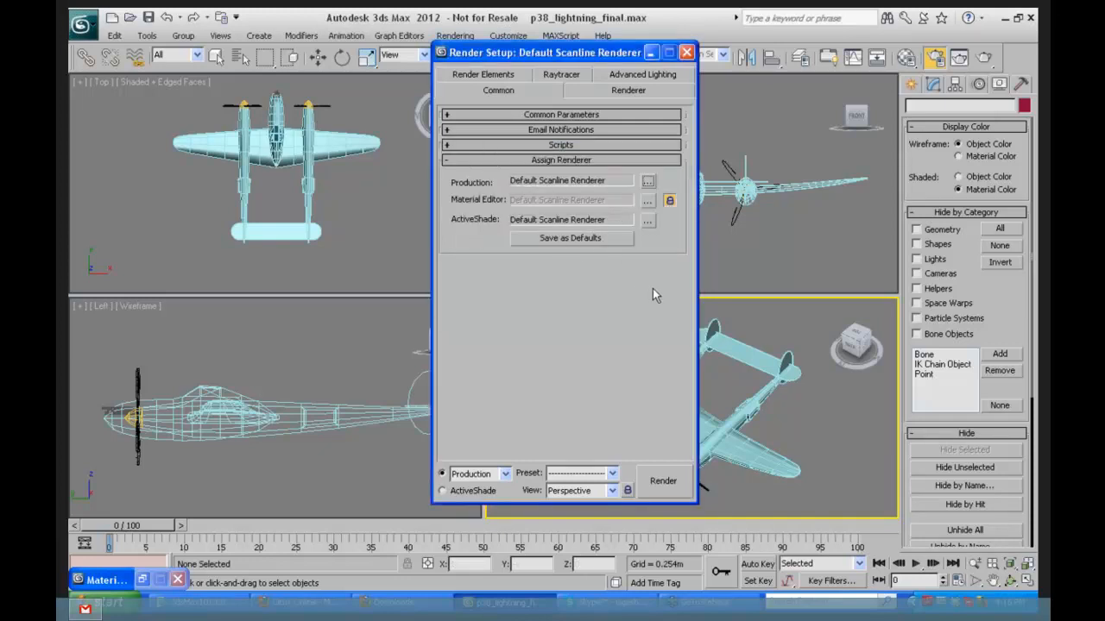
Step: Restore the Material Editor, arrange it side by side with Render Setup, and close the Material Editor
left_click(140, 580)
left_click_drag(569, 53, 682, 109)
left_click_drag(368, 42, 384, 89)
left_click_drag(666, 107, 614, 88)
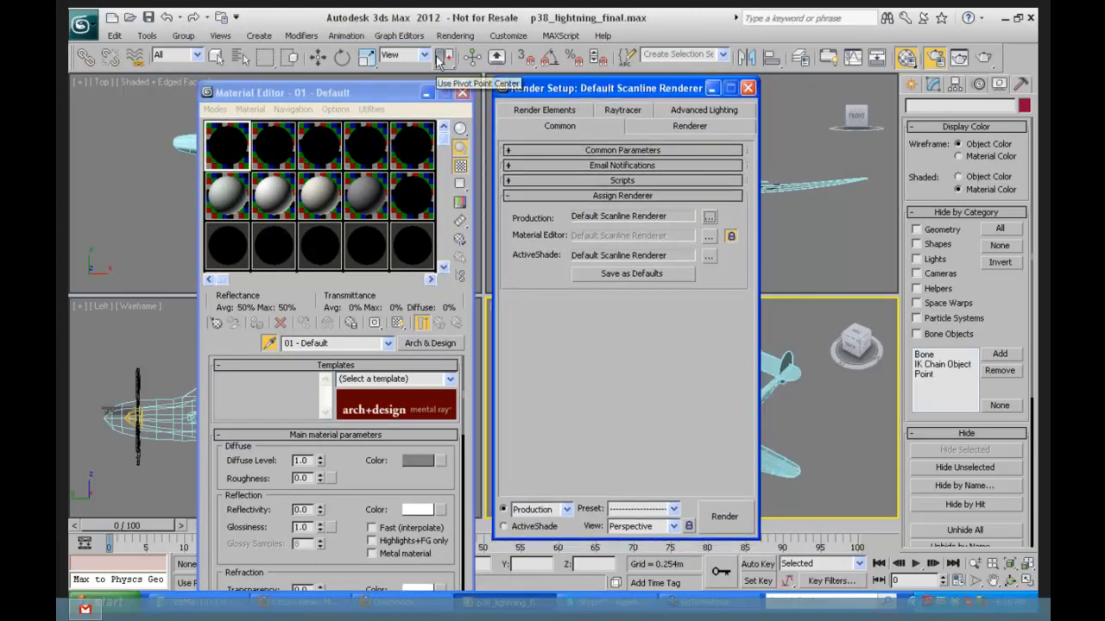
left_click(462, 93)
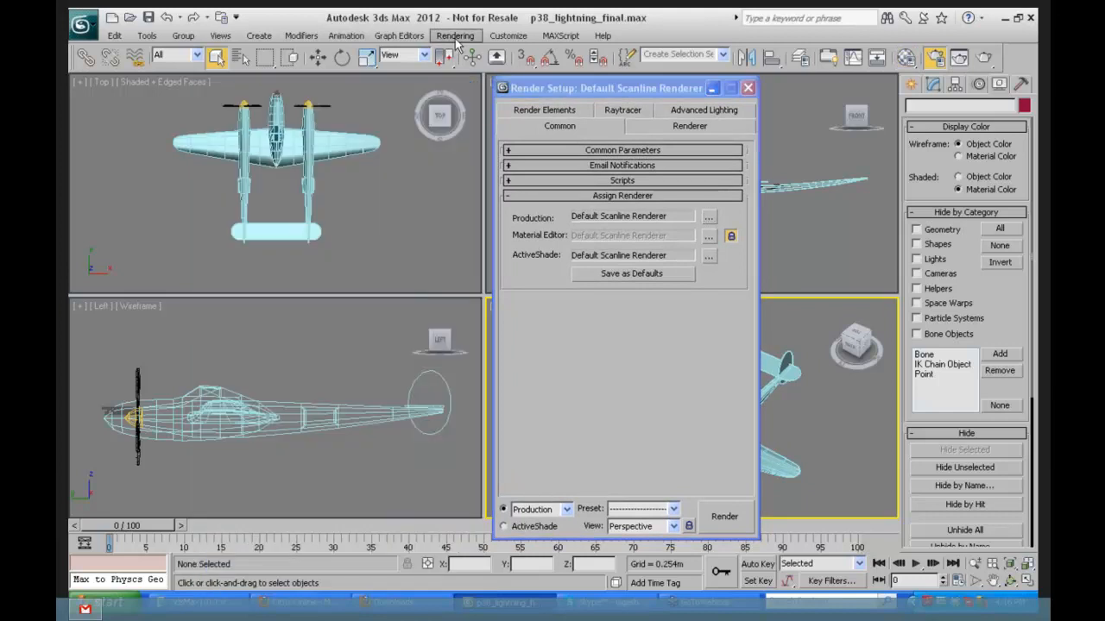
Step: Open the Slate Material Editor and enlarge its window
left_click(454, 37)
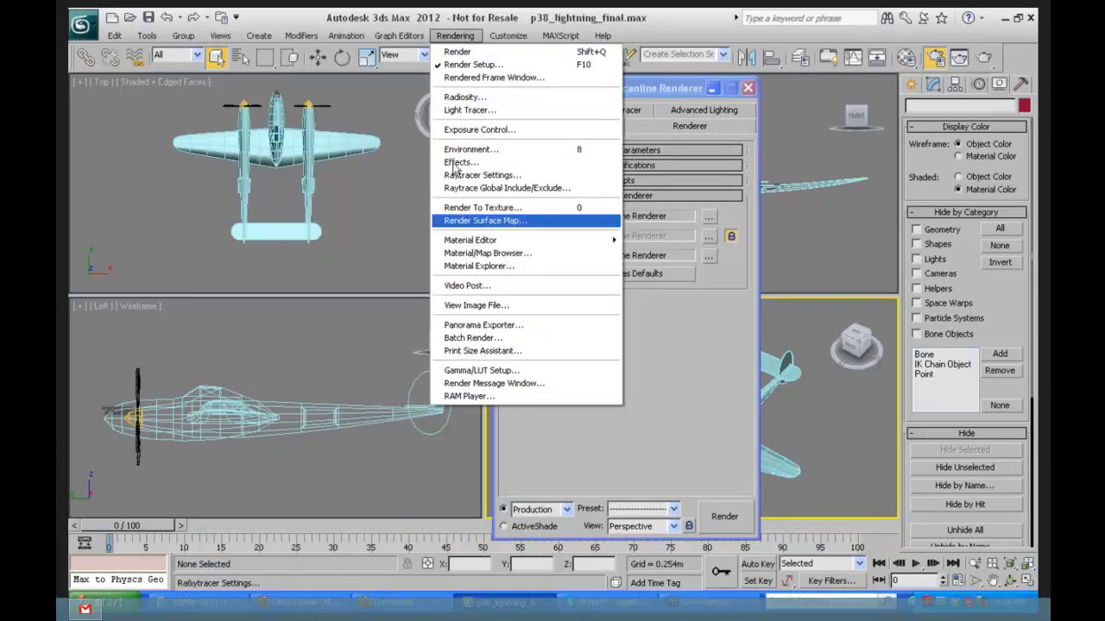
mouse_move(518, 240)
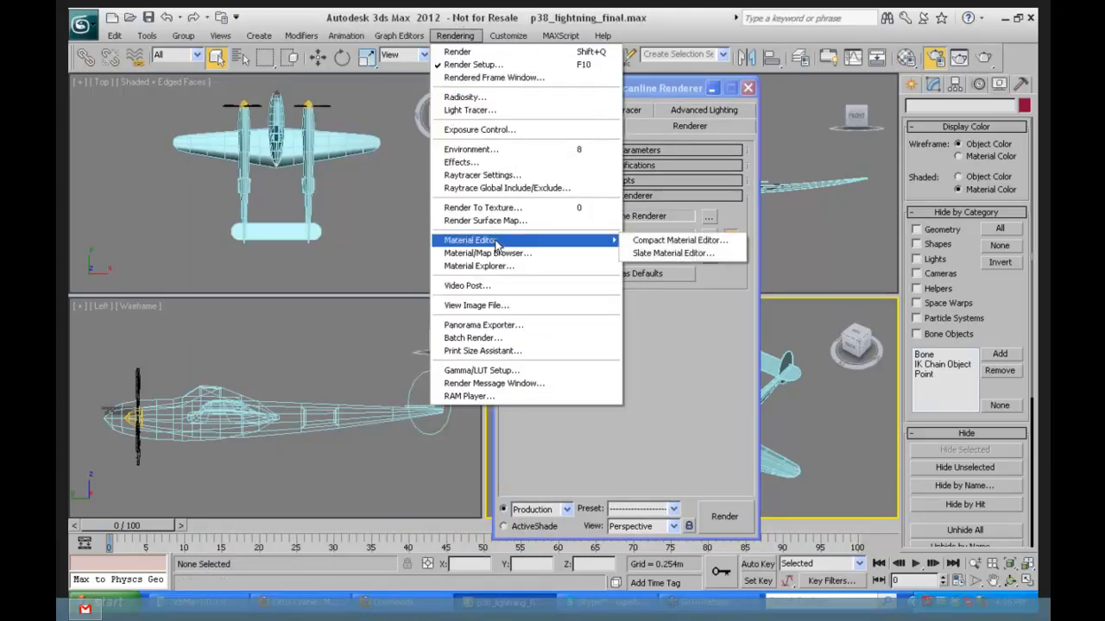
left_click(671, 255)
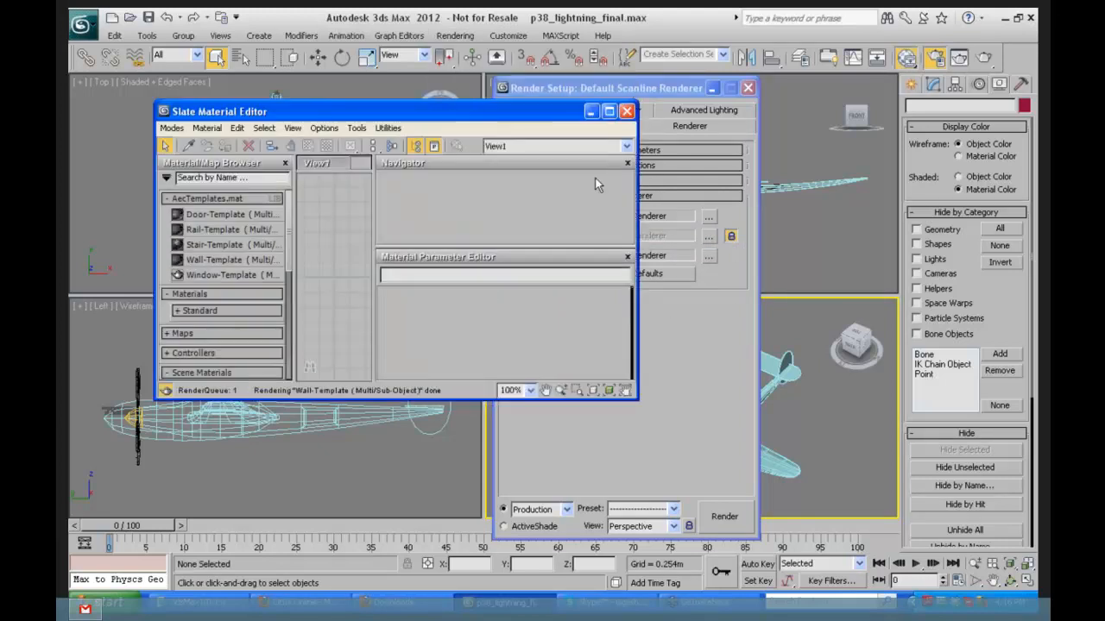
left_click_drag(639, 398, 819, 513)
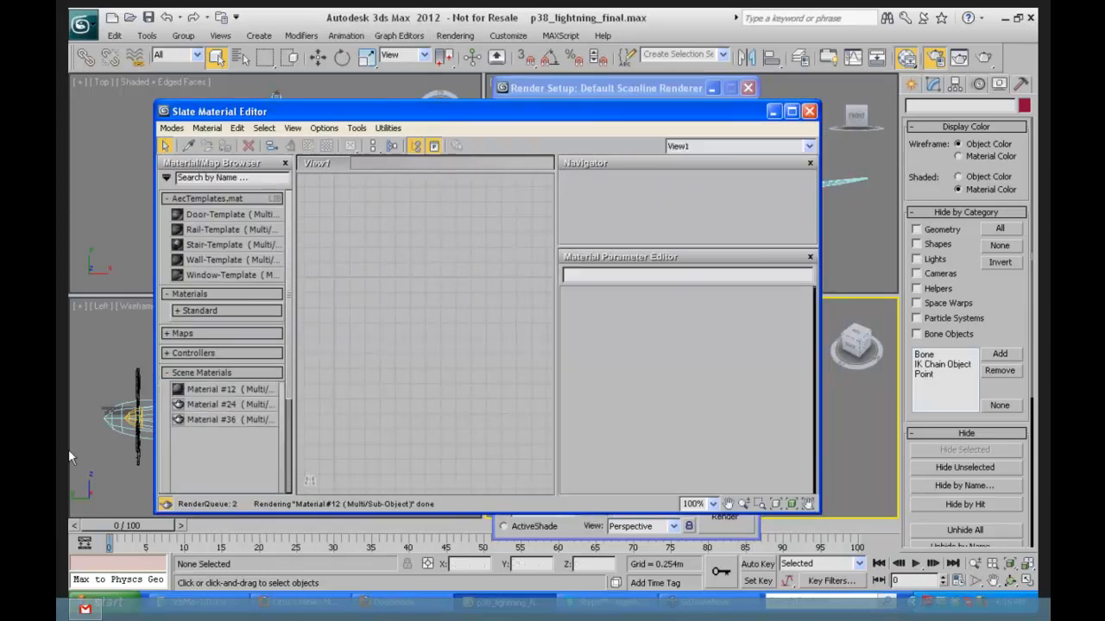
Step: Add Material #12 from the scene materials to View1 of the Slate Material Editor as a node tree
double_click(196, 388)
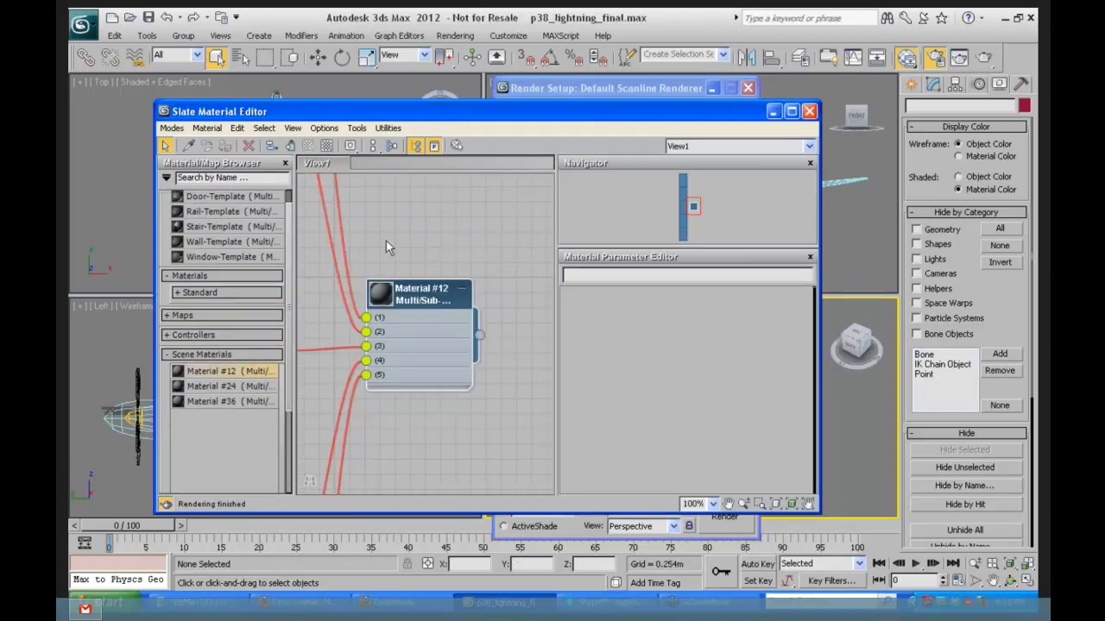
left_click(743, 504)
left_click_drag(456, 316, 406, 323)
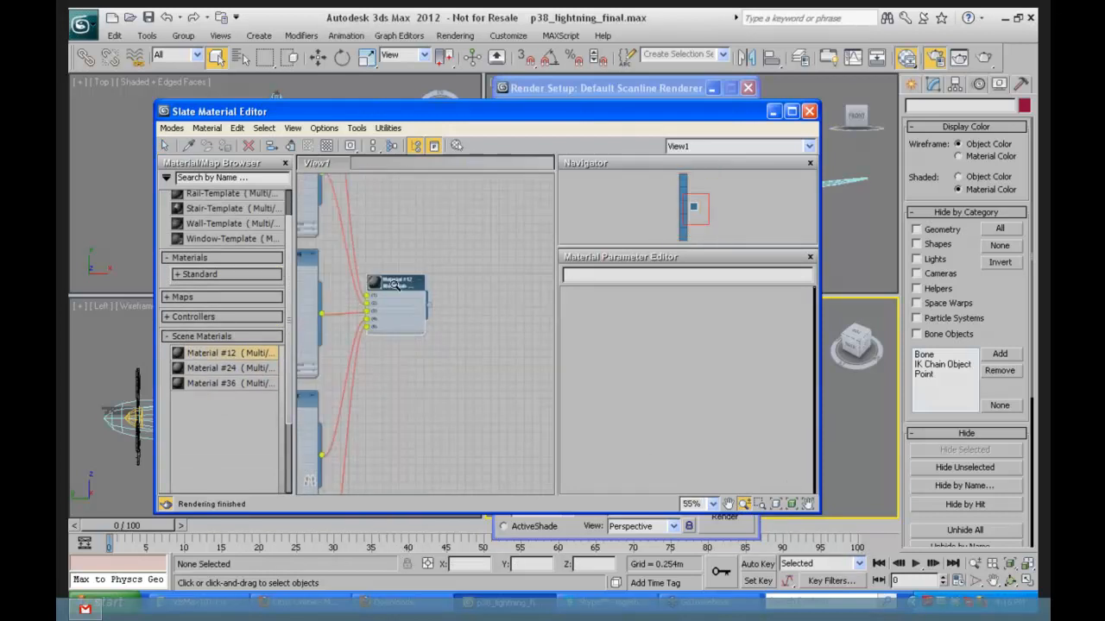
left_click_drag(436, 279, 513, 406)
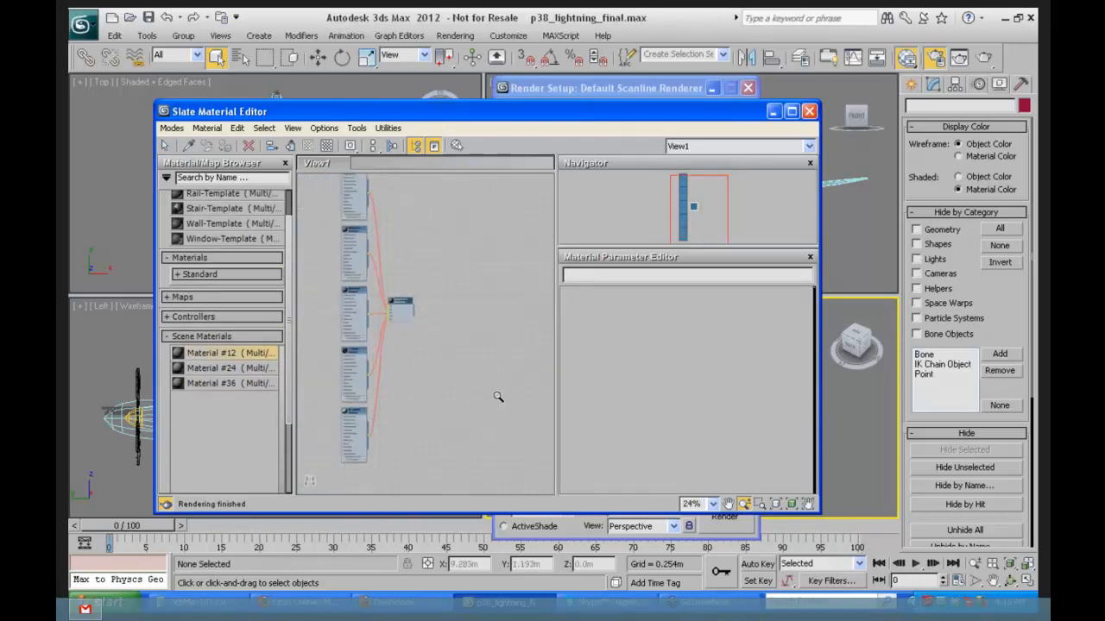
Step: Examine how the Standard sub-material nodes, including Material #4, connect to the Material #12 Multi/Sub-Object node in View1
left_click_drag(453, 260, 450, 325)
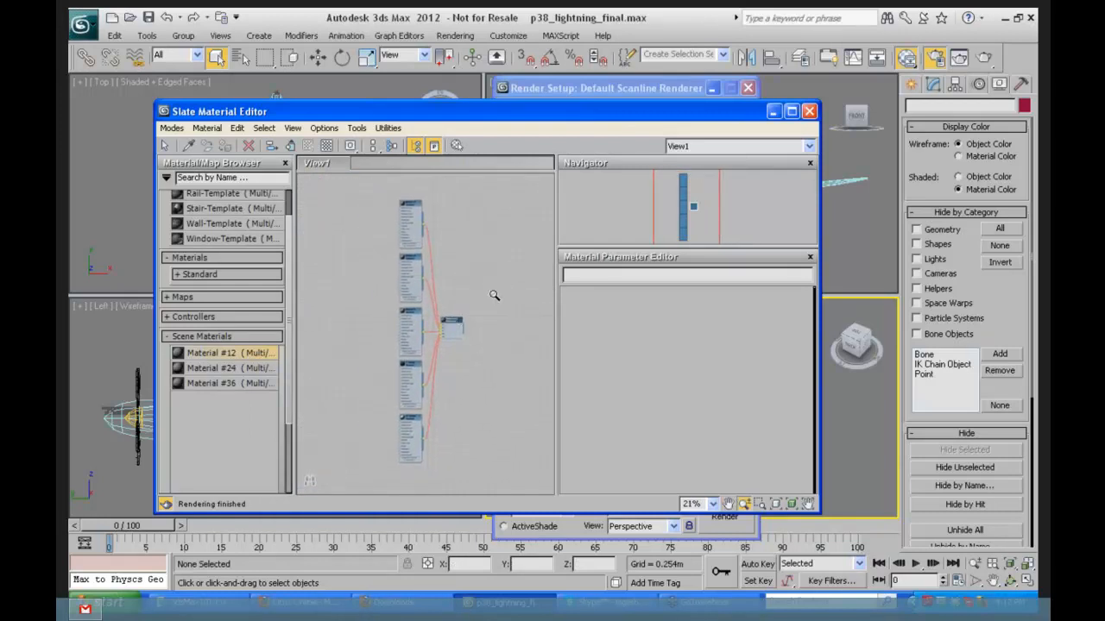
left_click(759, 506)
left_click_drag(431, 309, 478, 351)
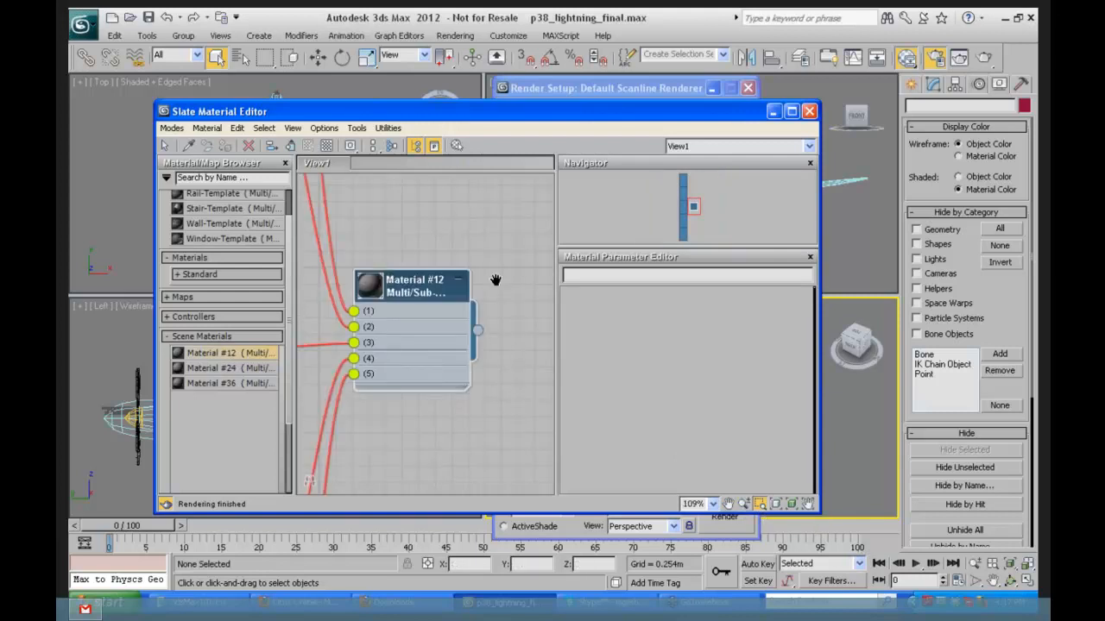
left_click_drag(498, 280, 542, 285)
left_click_drag(488, 238, 555, 244)
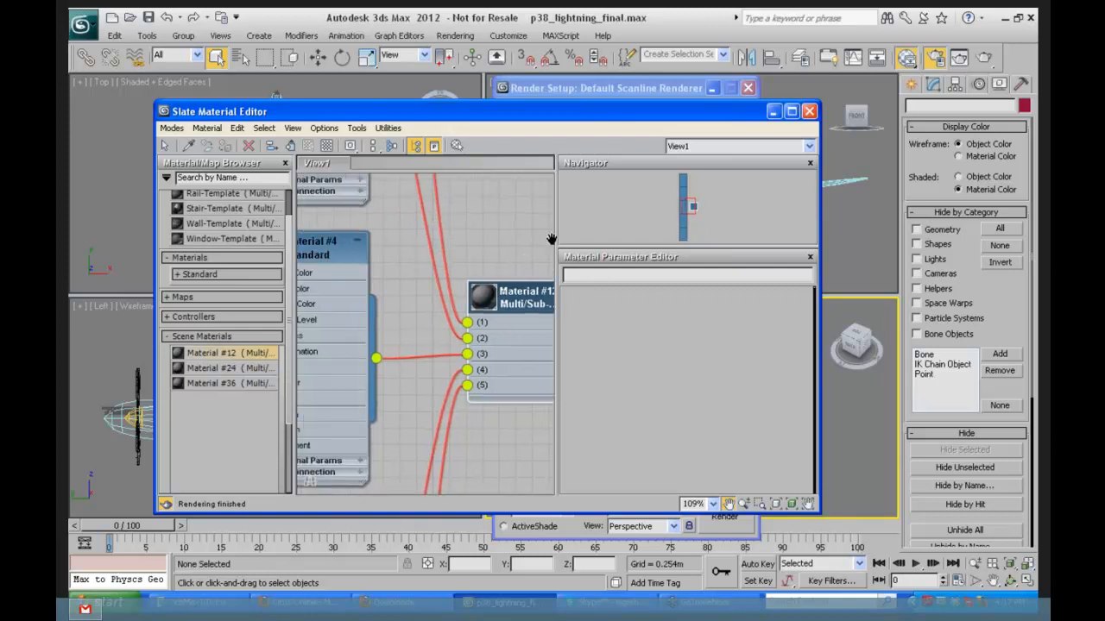
middle_click_drag(496, 232, 522, 235)
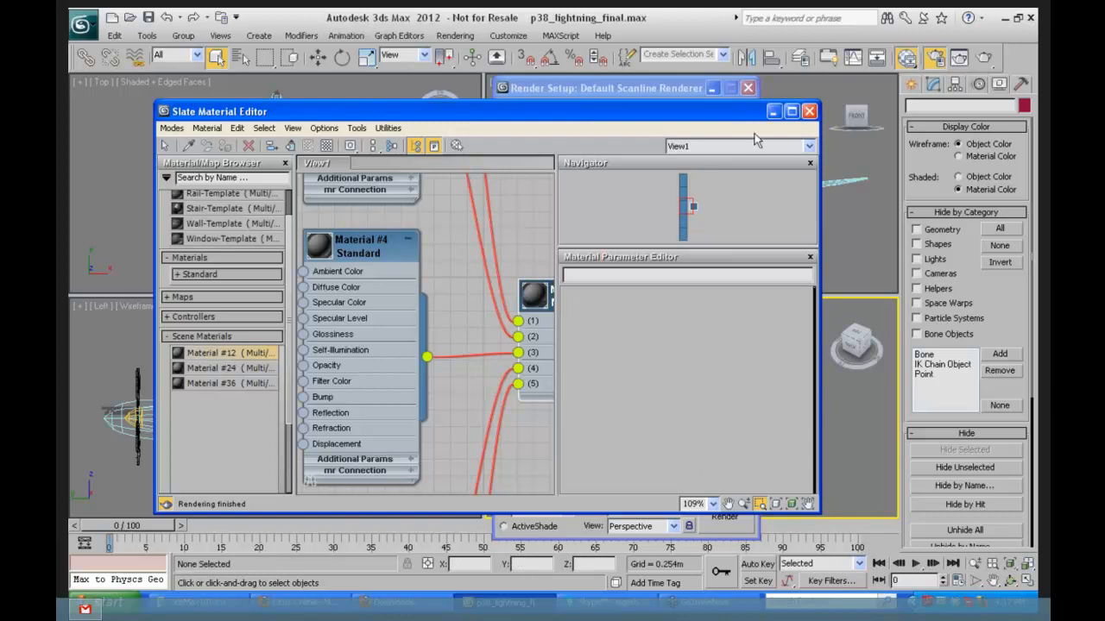
Step: Minimize the Slate Material Editor and close it
left_click(772, 113)
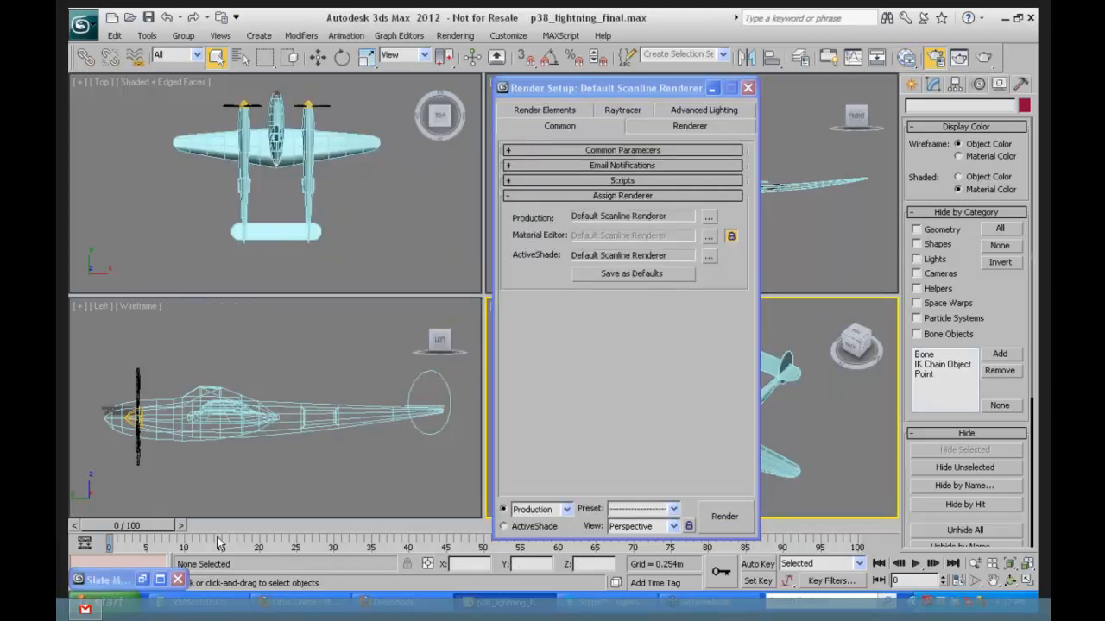
left_click(143, 580)
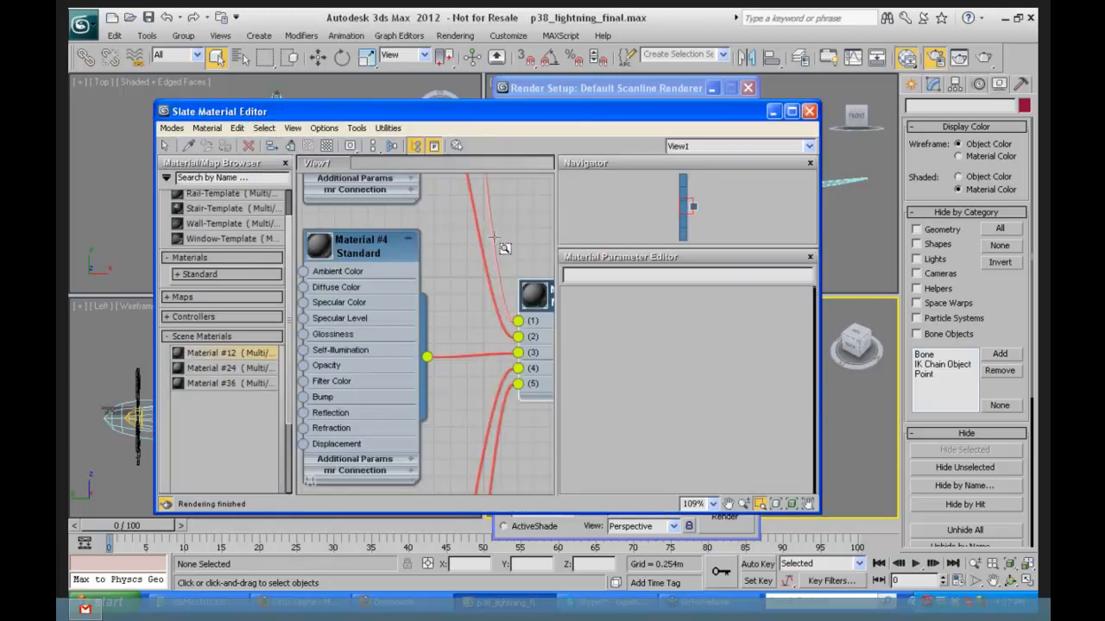
left_click(774, 113)
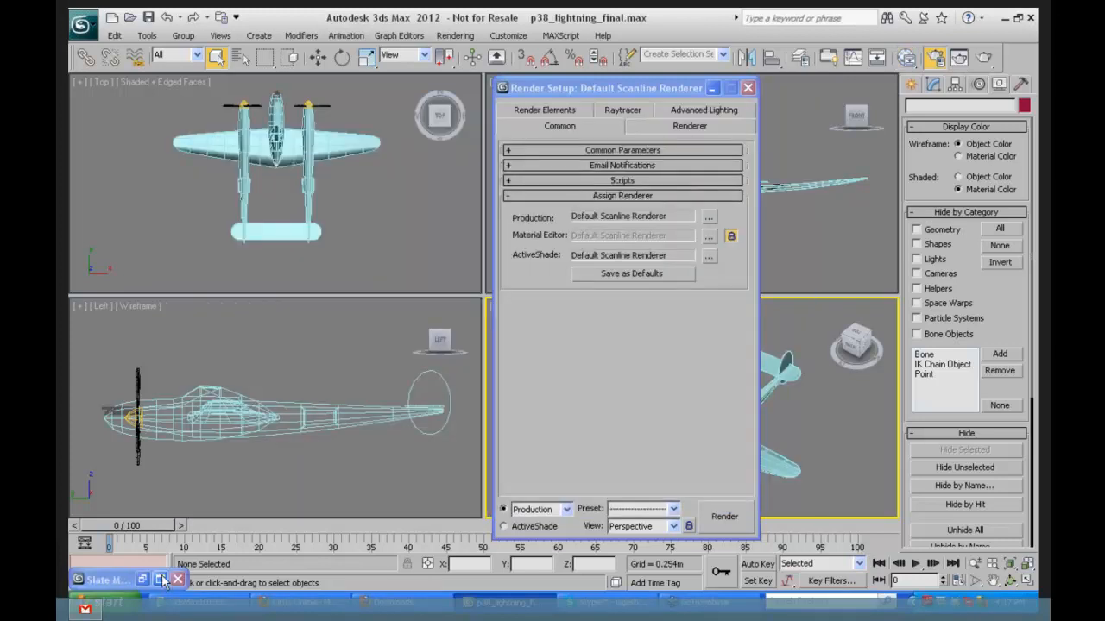
left_click(178, 580)
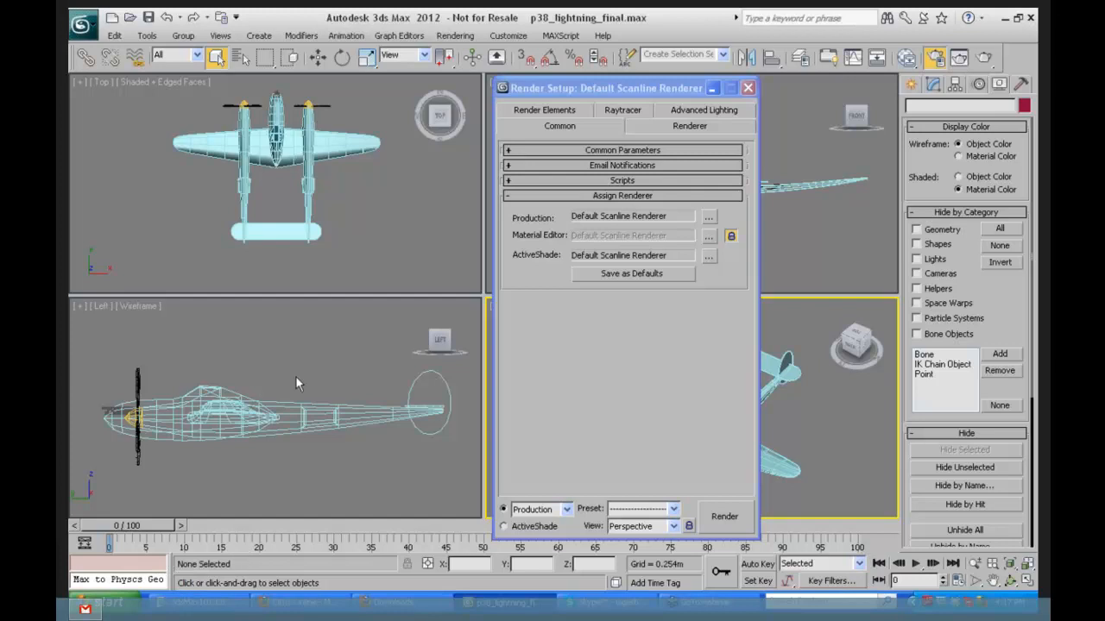
Step: Open the Compact Material Editor and close the Render Setup window
left_click(455, 36)
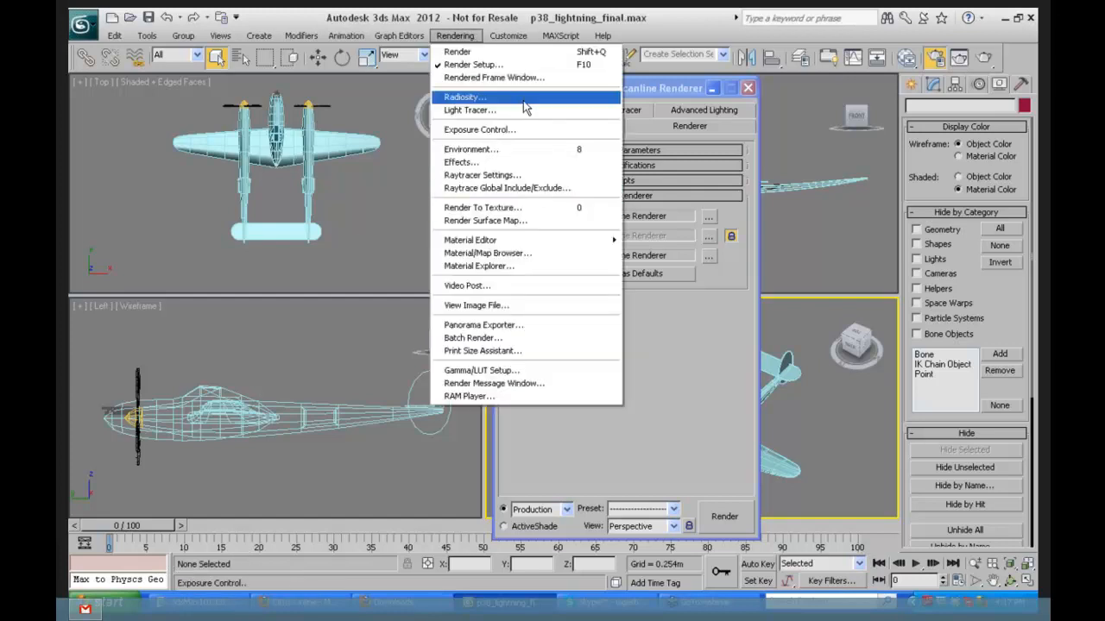
mouse_move(605, 240)
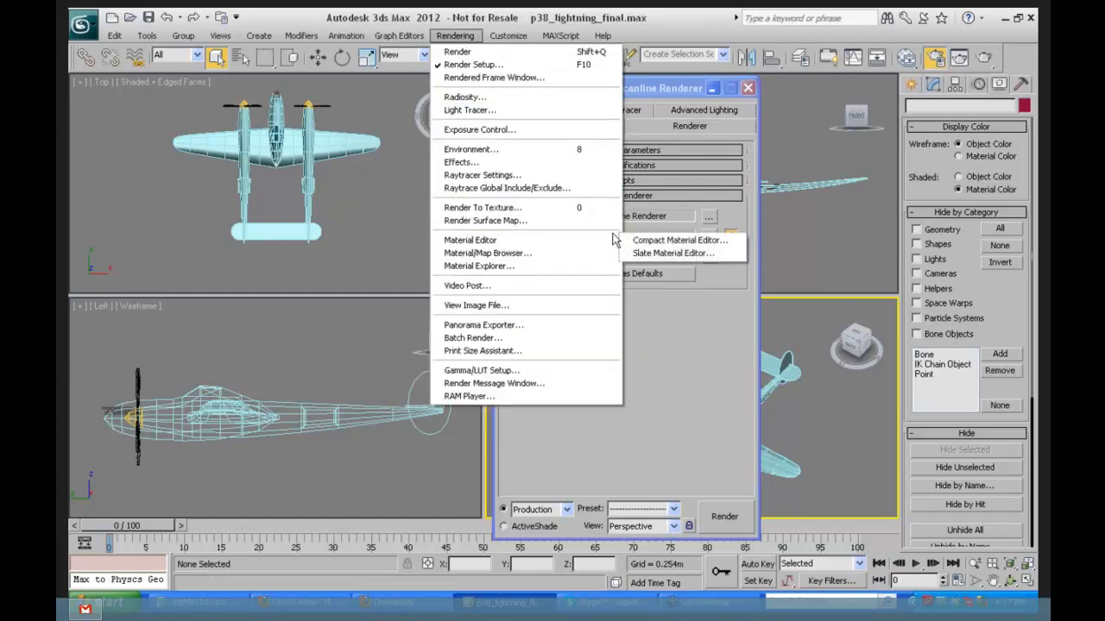
left_click(682, 240)
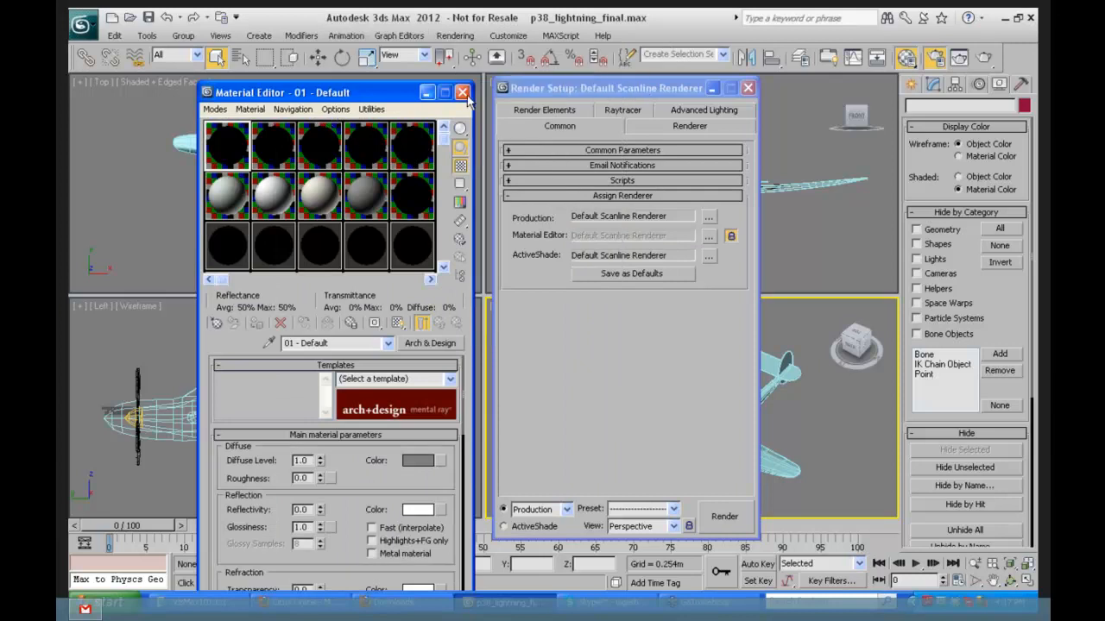
left_click_drag(710, 93, 778, 102)
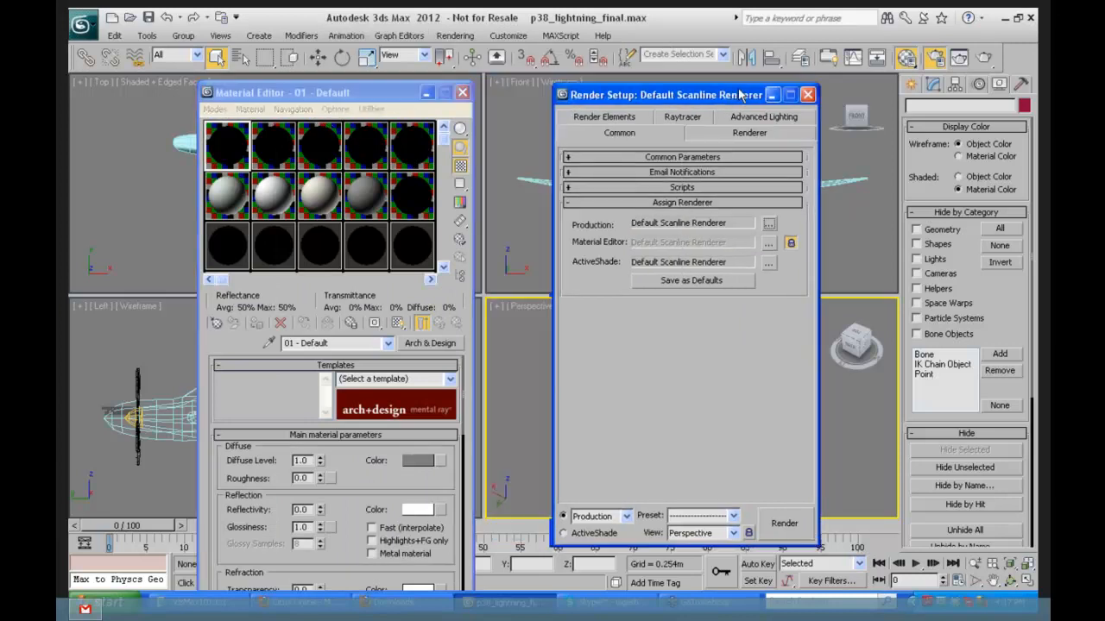
left_click(816, 96)
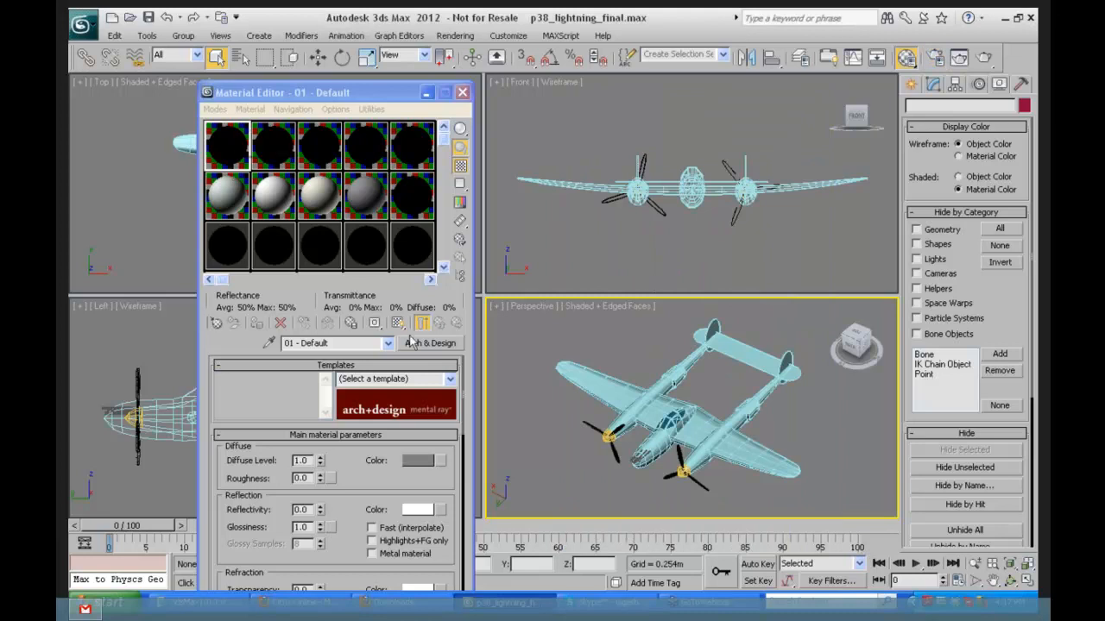
Step: Change the first sample slot's material type from Arch & Design to Standard
left_click(231, 155)
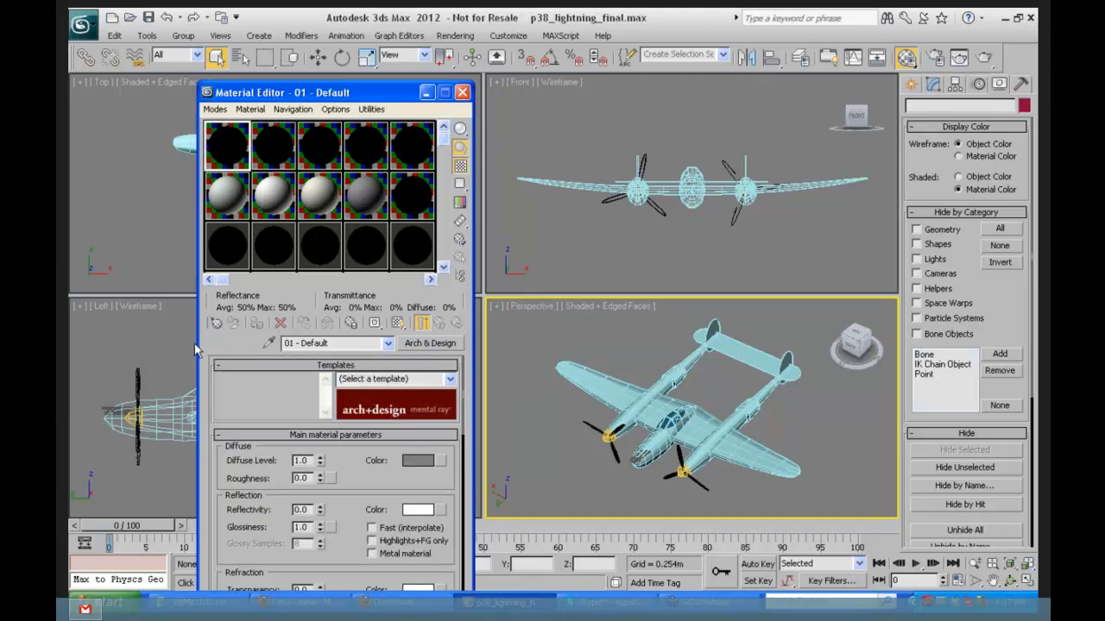
left_click(430, 343)
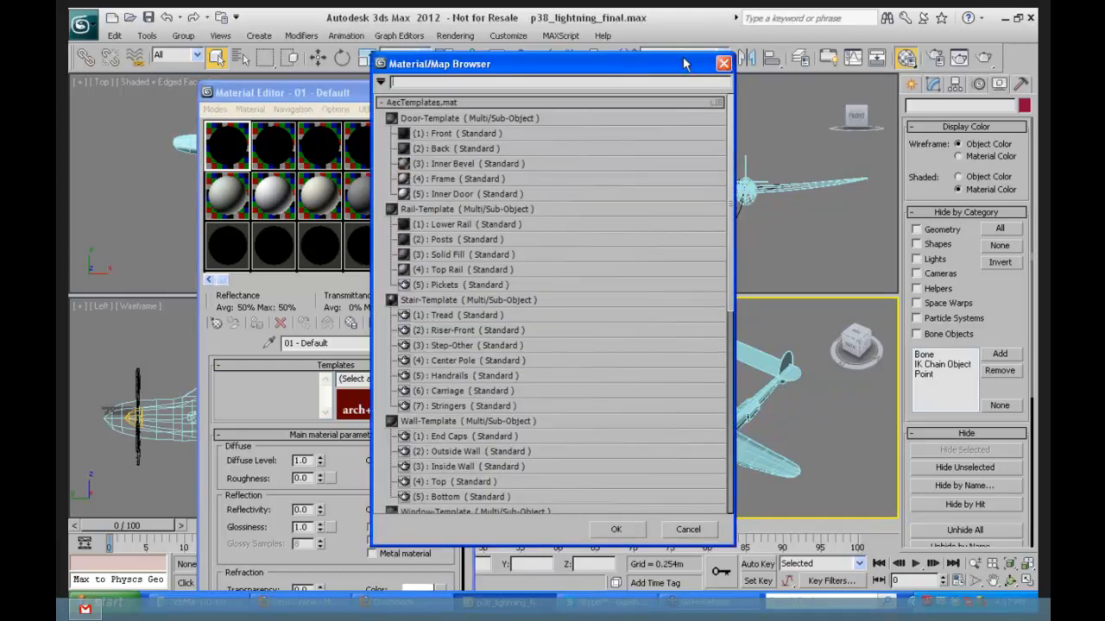
left_click_drag(691, 64, 937, 70)
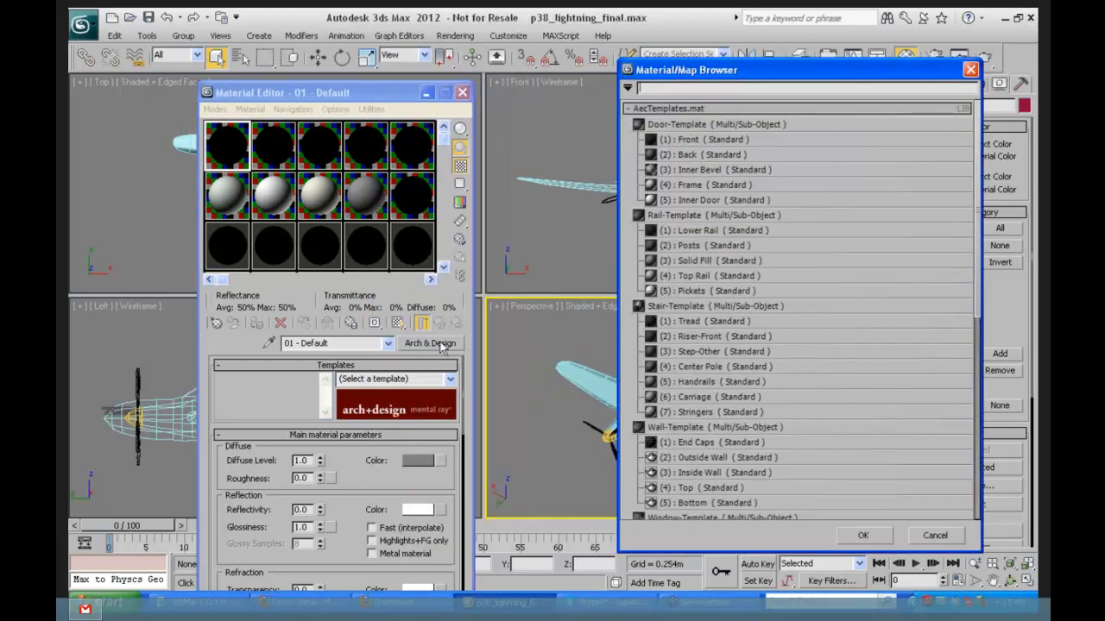
left_click(656, 108)
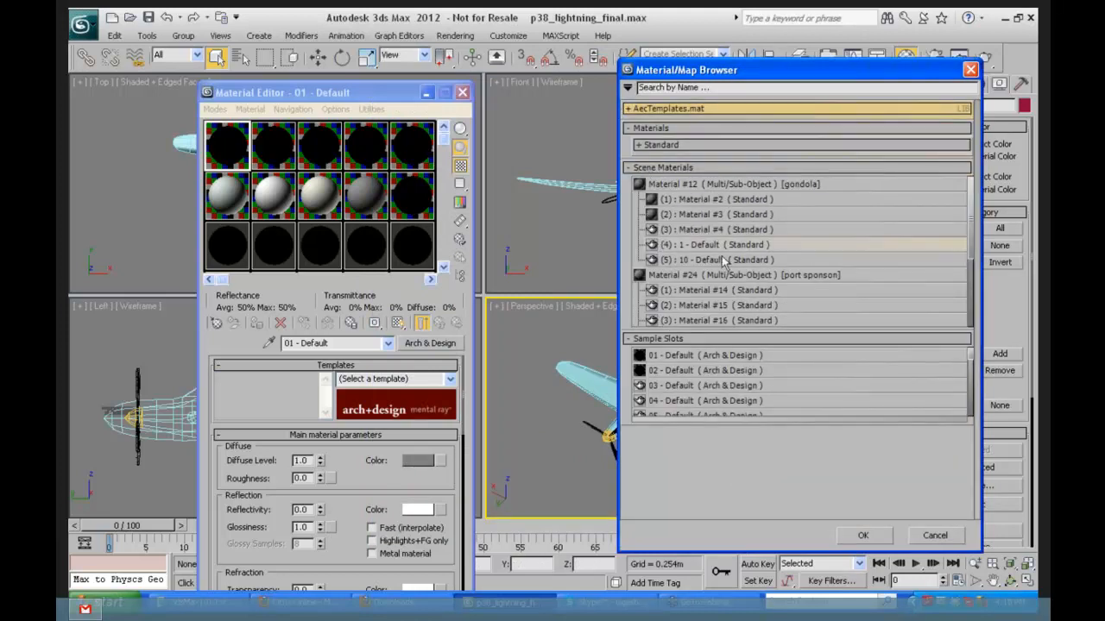
left_click(639, 146)
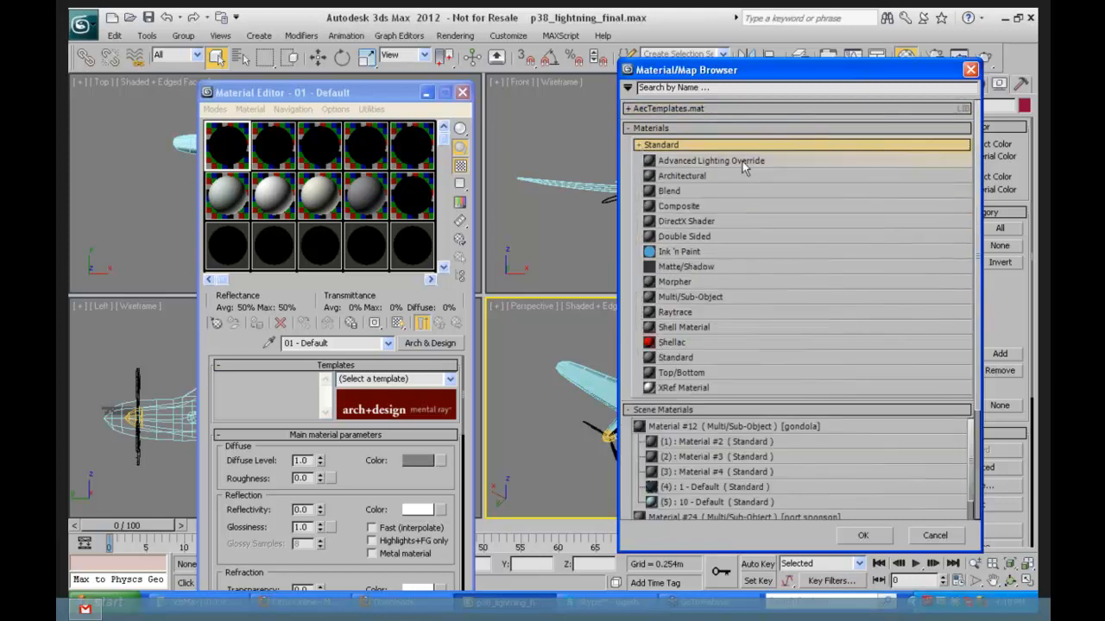
left_click(699, 359)
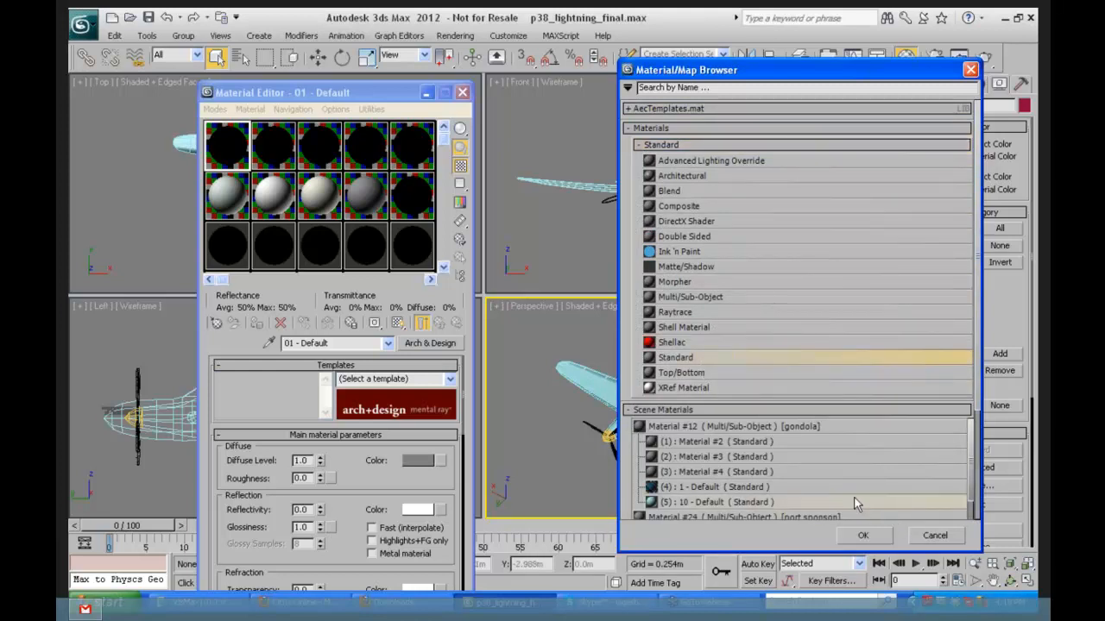
left_click(863, 536)
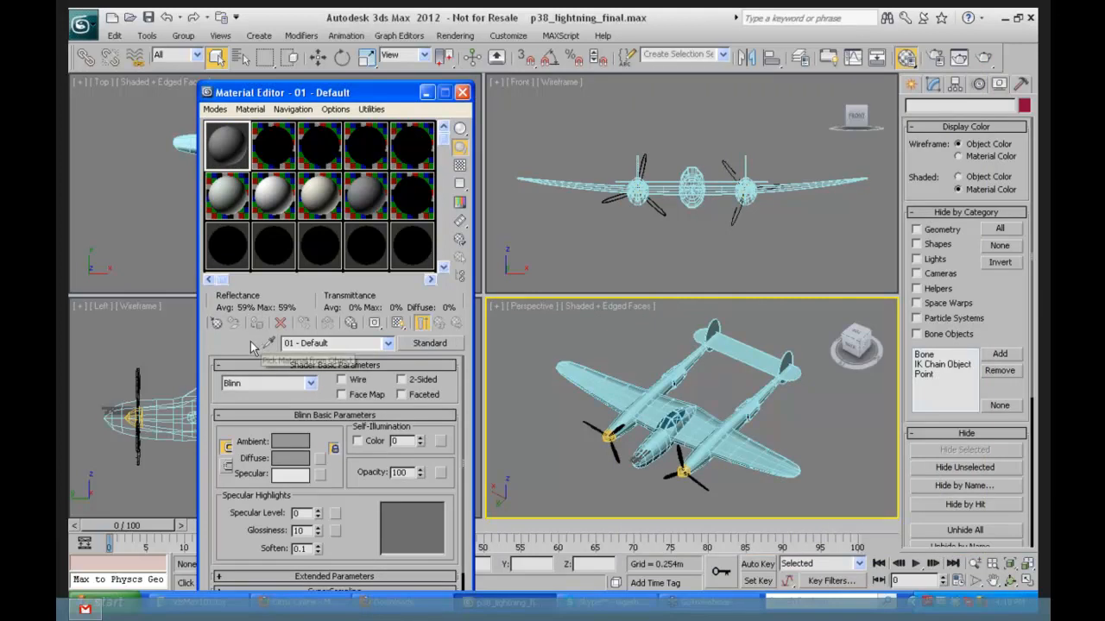
Step: Copy the first slot's Standard material to the other four slots of the first row and the last slot of the second row
left_click_drag(228, 157, 361, 151)
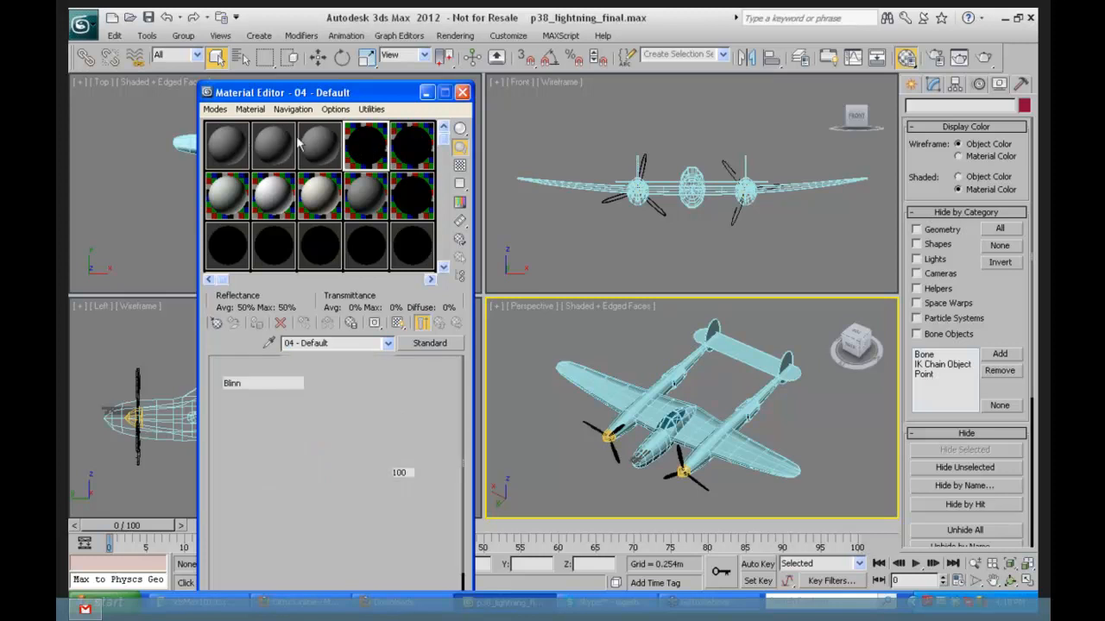
left_click(395, 158)
left_click_drag(227, 157, 405, 147)
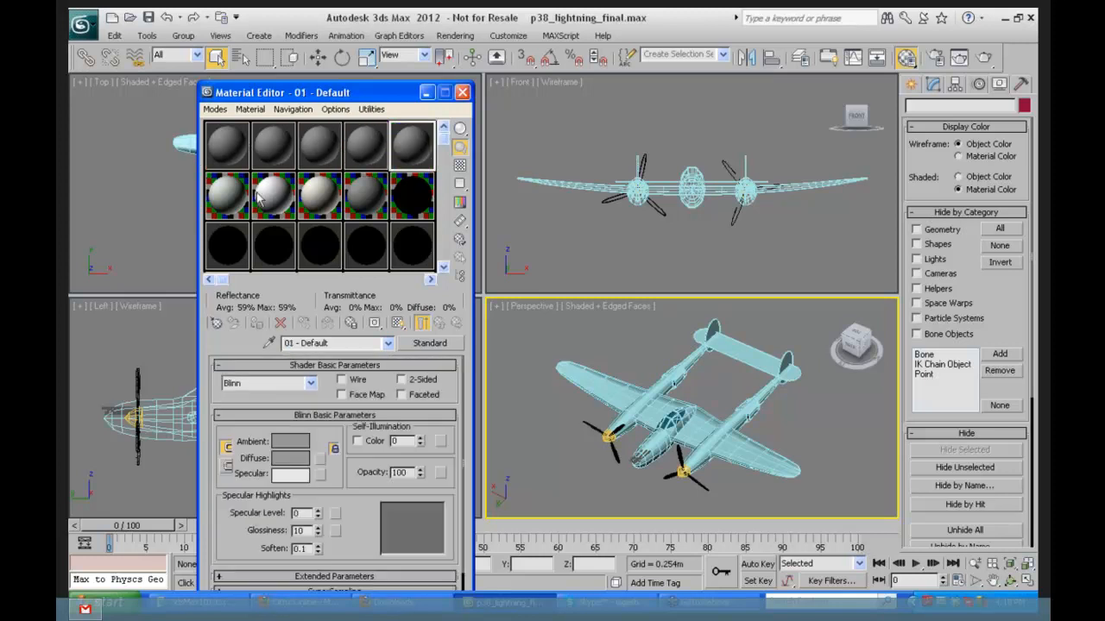
left_click_drag(229, 159, 405, 200)
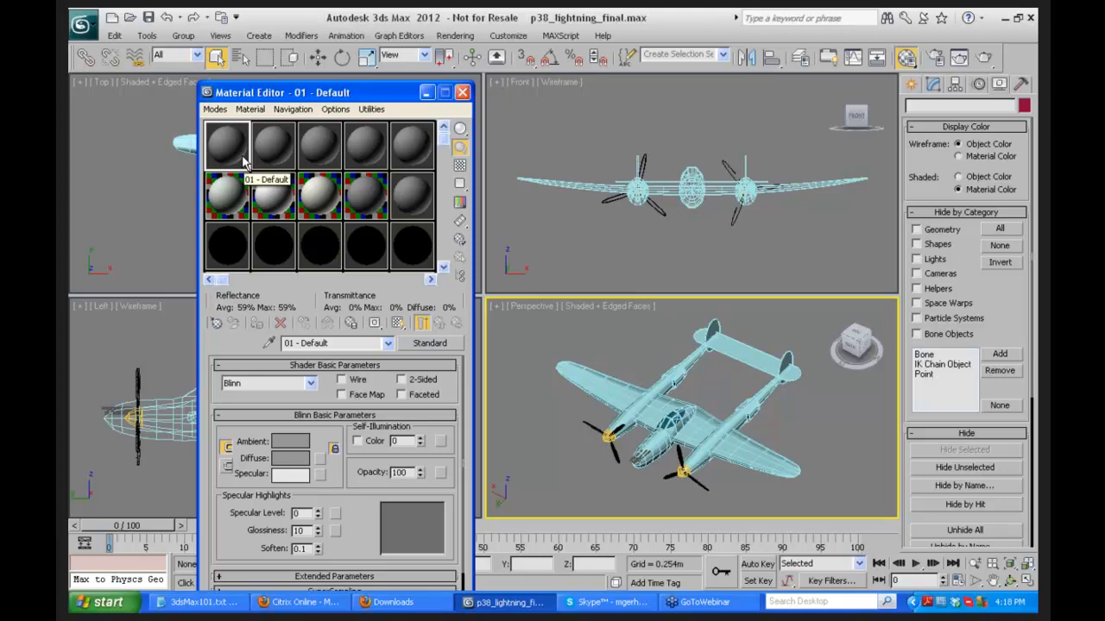
Step: Rename the material in the first sample slot to "P38 wing"
left_click(324, 343)
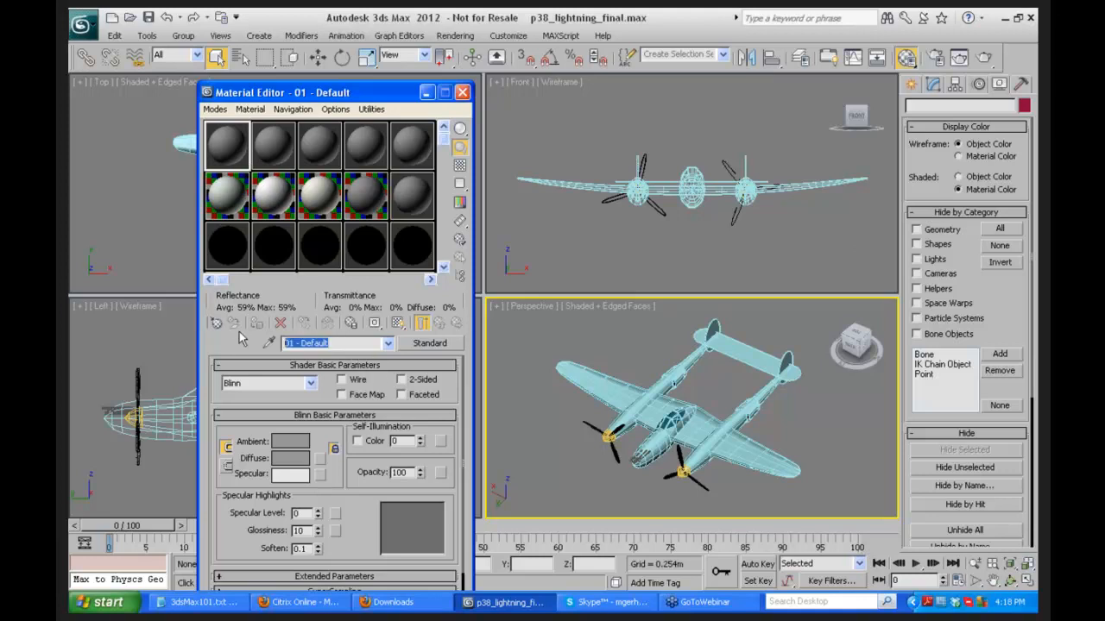
type("P")
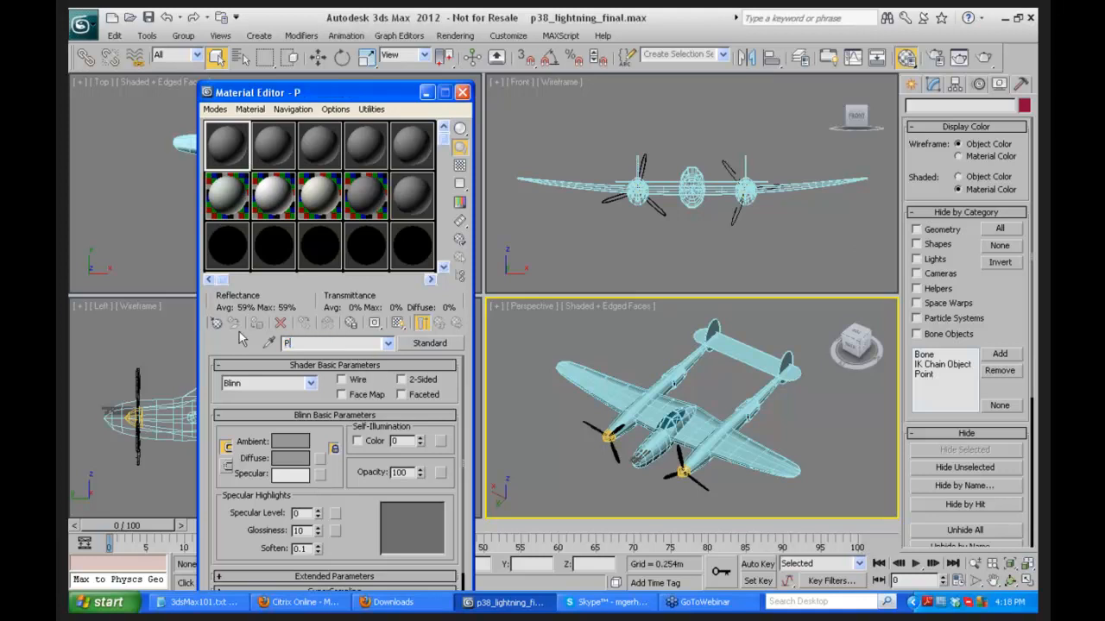
type("38 wing")
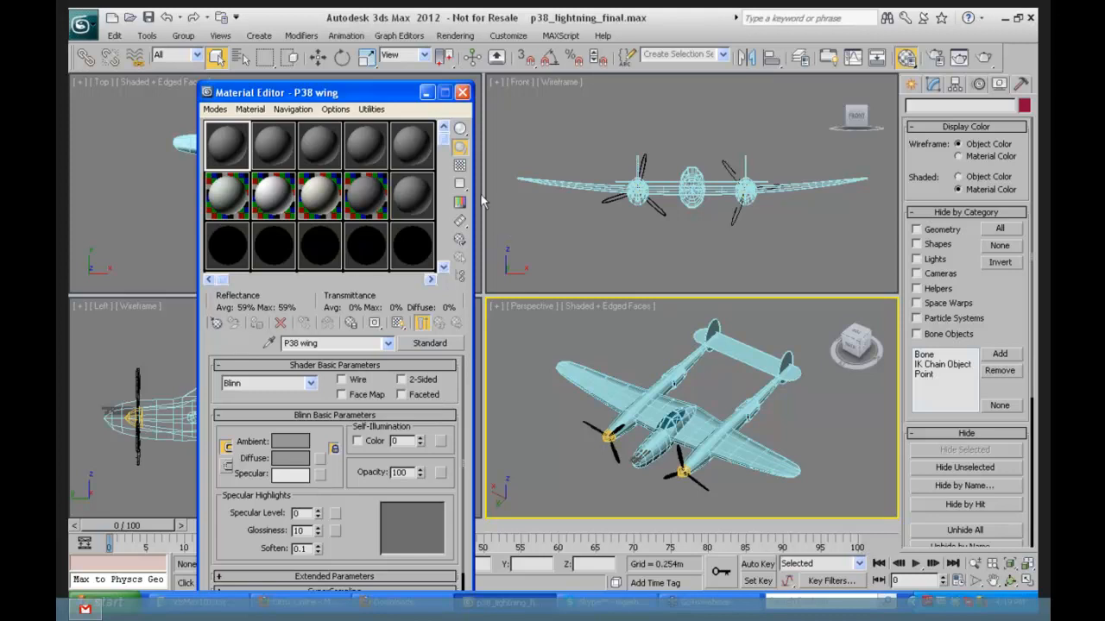
Step: Assign the P38 wing material to the airplane's wing and turn off Edged Faces in the Perspective viewport
left_click_drag(377, 95, 389, 58)
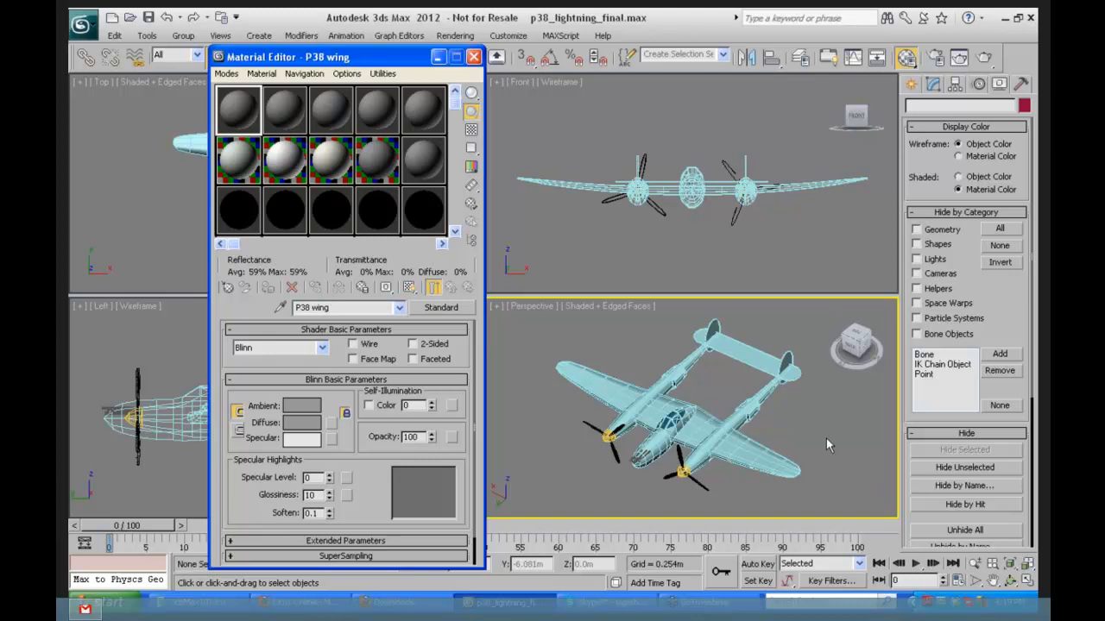
mouse_move(235, 108)
left_mouse_down()
mouse_move(590, 362)
mouse_move(613, 399)
mouse_move(607, 386)
left_mouse_up()
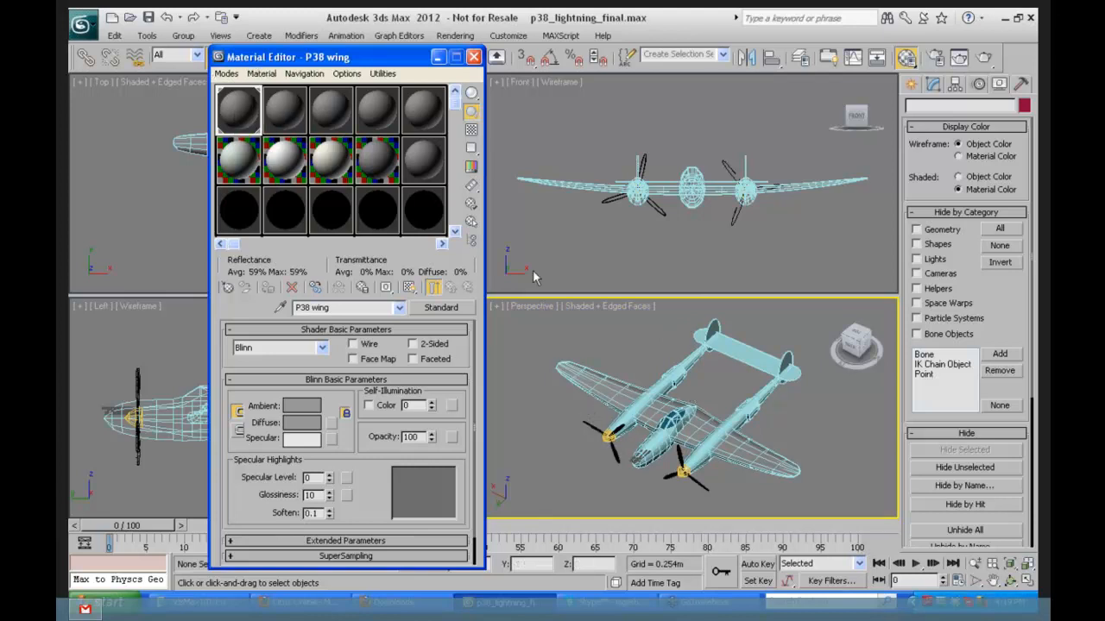
left_click(612, 301)
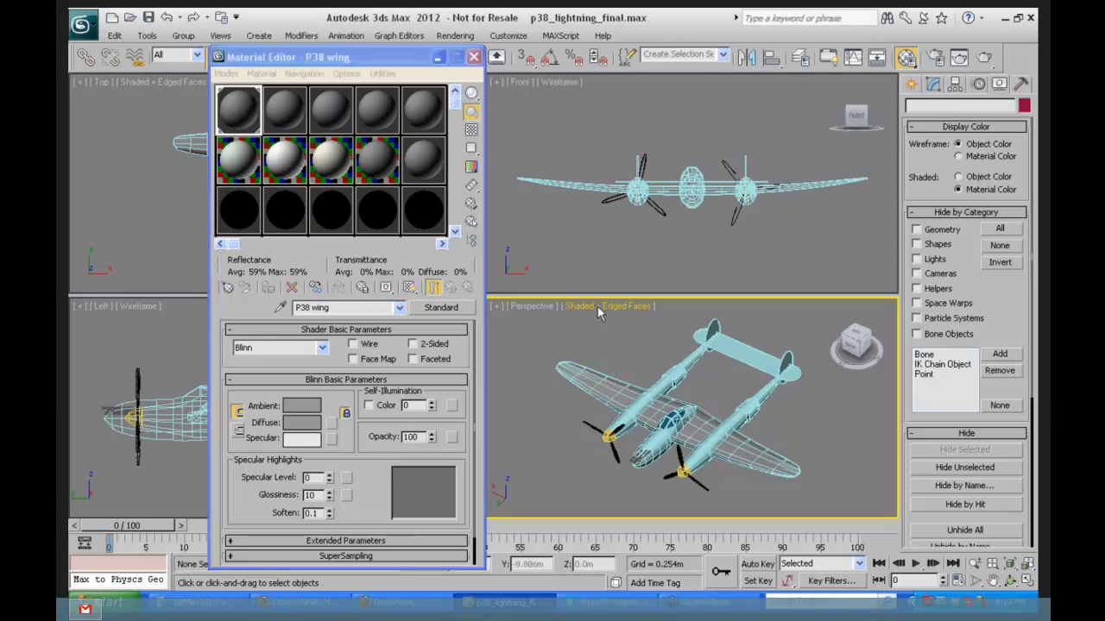
left_click(608, 305)
left_click(647, 361)
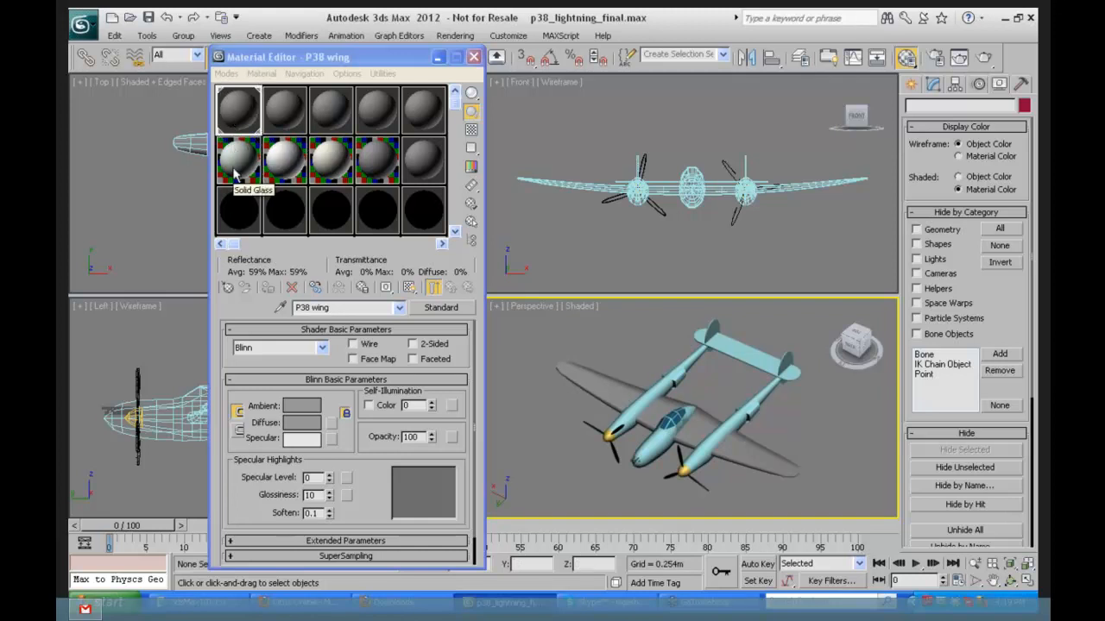
Step: Inspect the P38 wing sample in a separate magnified preview window, moving and resizing it, and close the preview
double_click(240, 123)
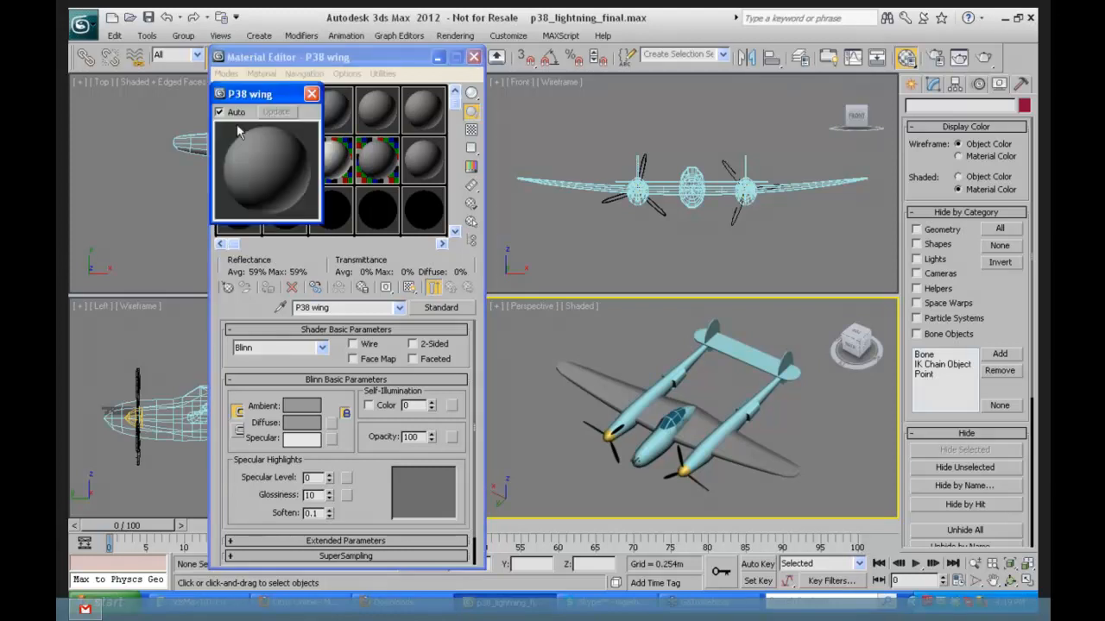
left_click_drag(280, 93, 546, 92)
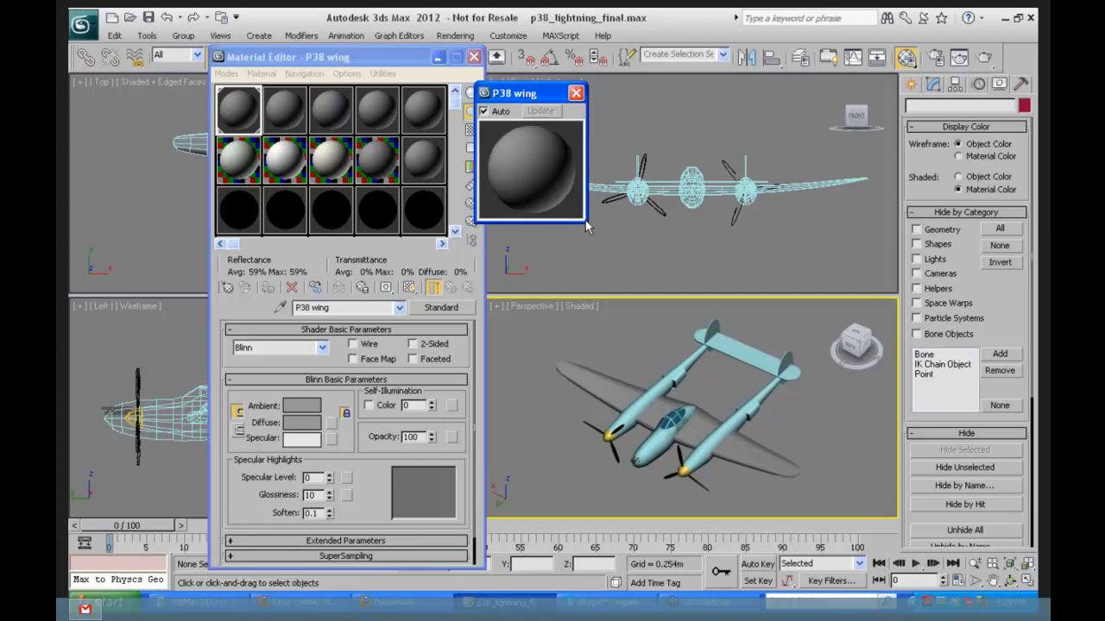
left_click_drag(587, 222, 570, 204)
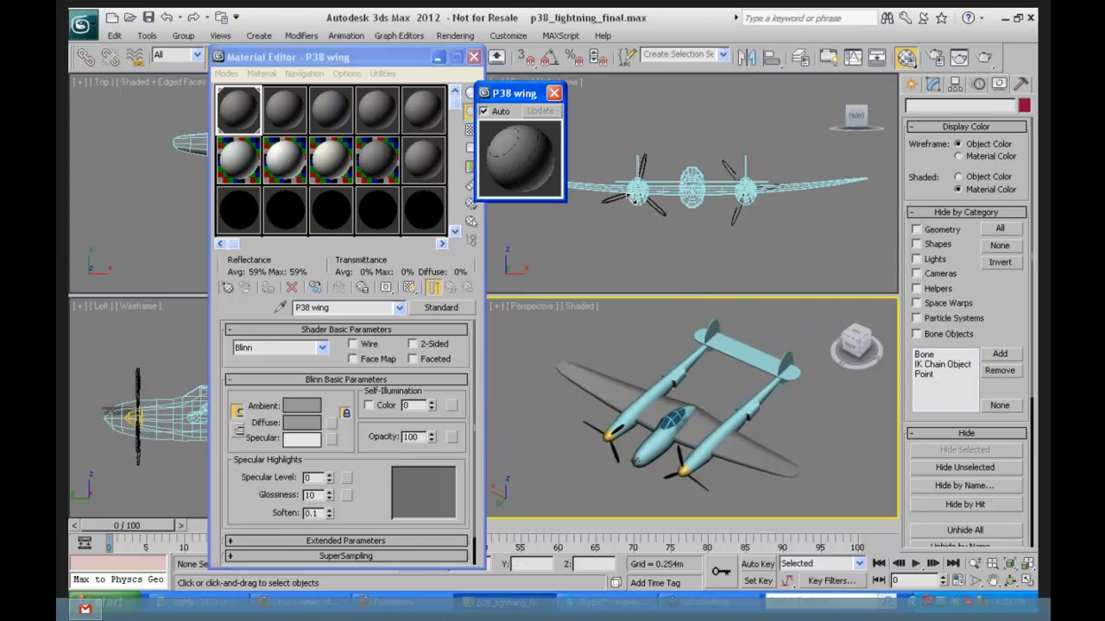
left_click(563, 93)
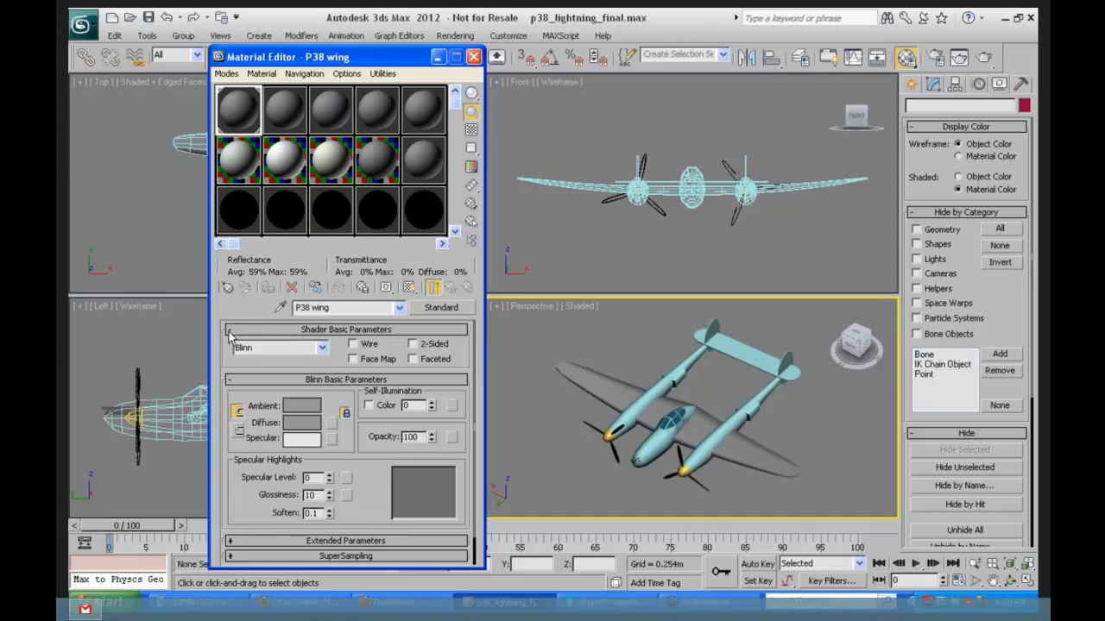
Step: Review the material types that could replace the P38 wing's Standard type in the Material/Map Browser
left_click(230, 380)
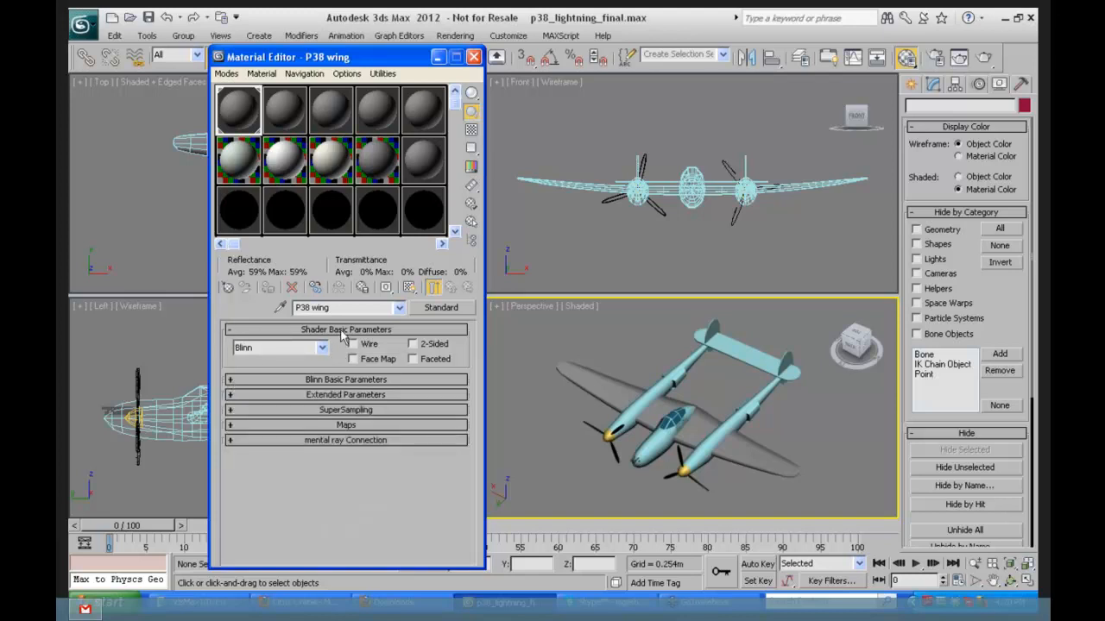
left_click(441, 308)
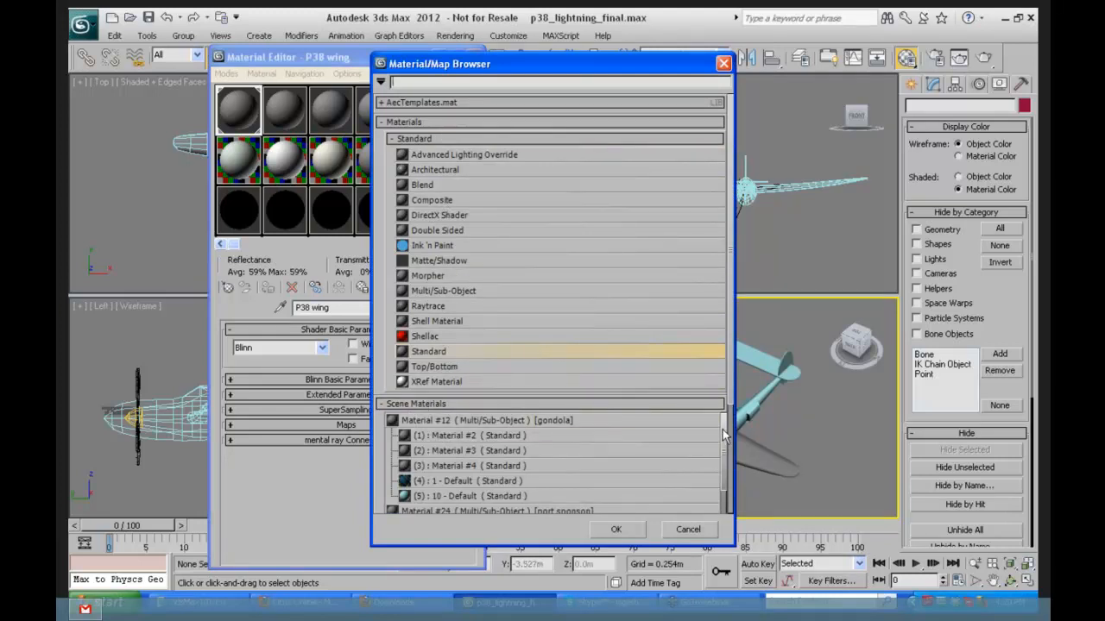
scroll(723, 436, "down", 5)
scroll(481, 437, "up", 5)
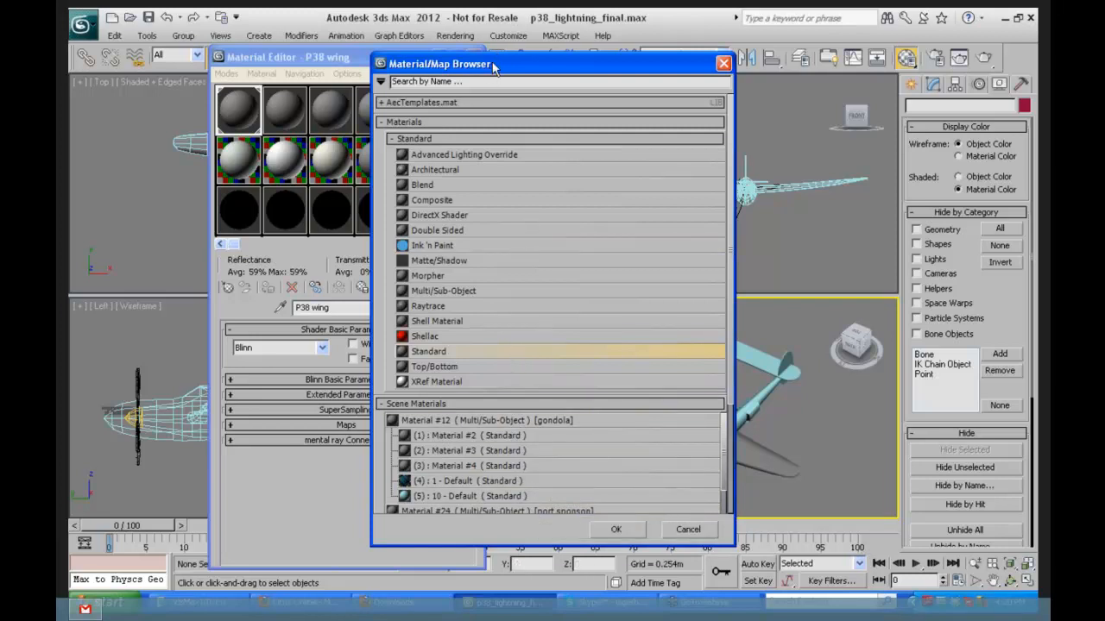
left_click_drag(494, 67, 623, 58)
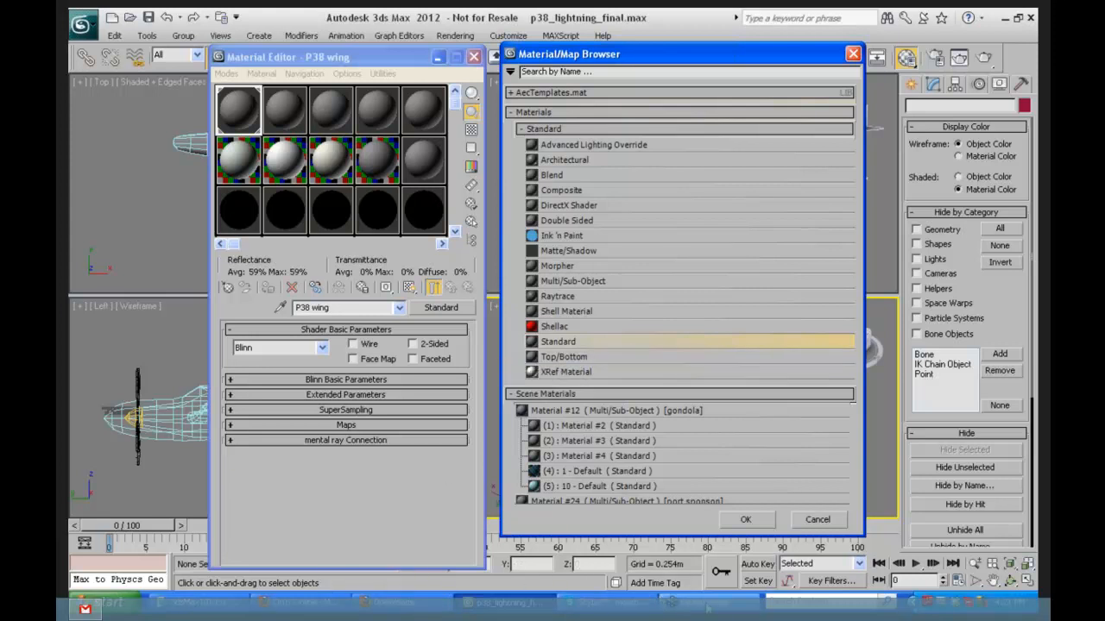
Step: Close the leftover Citrix Online Firefox window and dismiss the Material/Map Browser
left_click(201, 604)
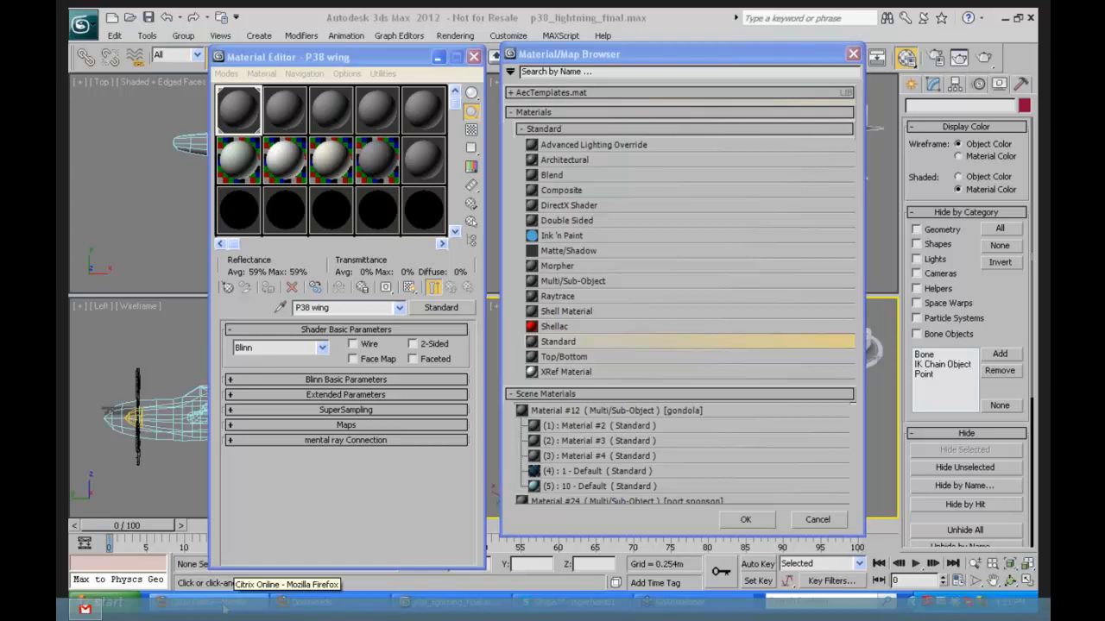
right_click(223, 604)
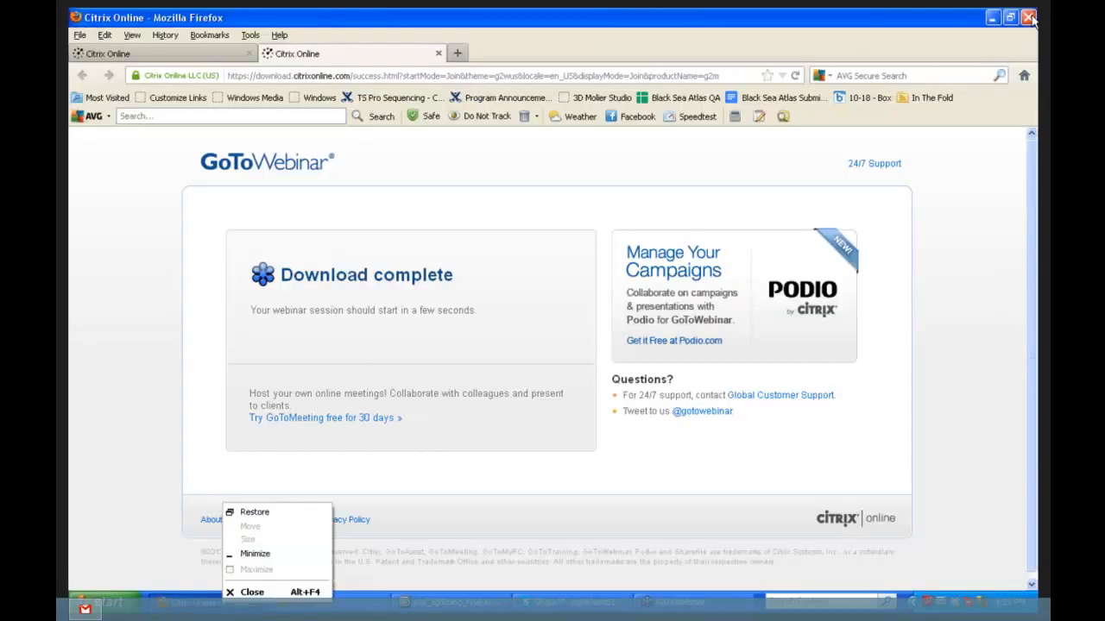
left_click(1030, 19)
left_click(516, 333)
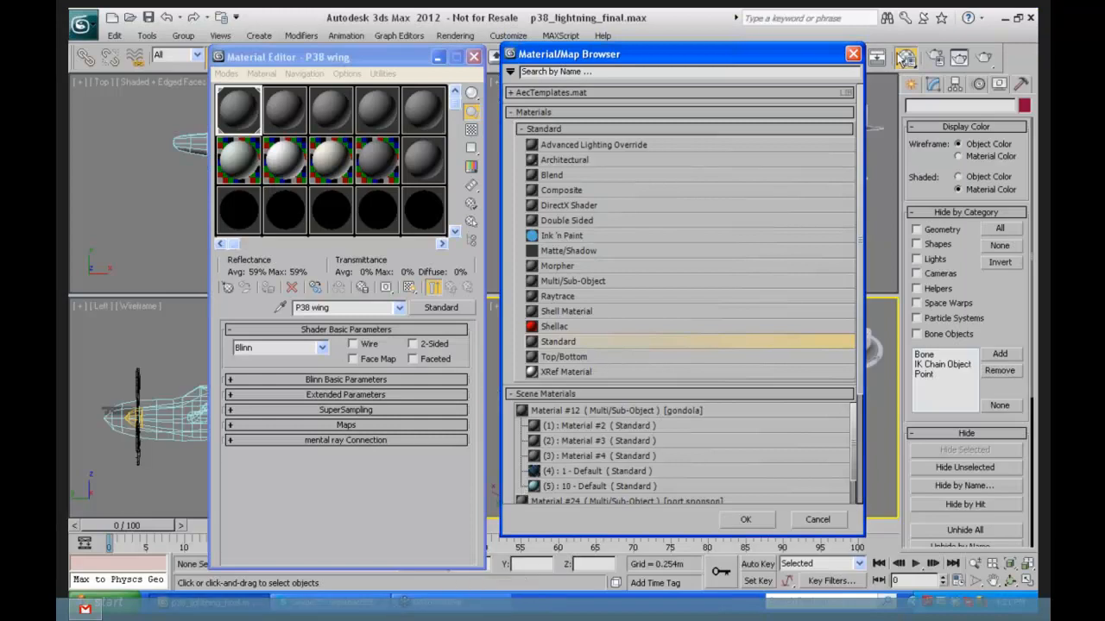
left_click(853, 53)
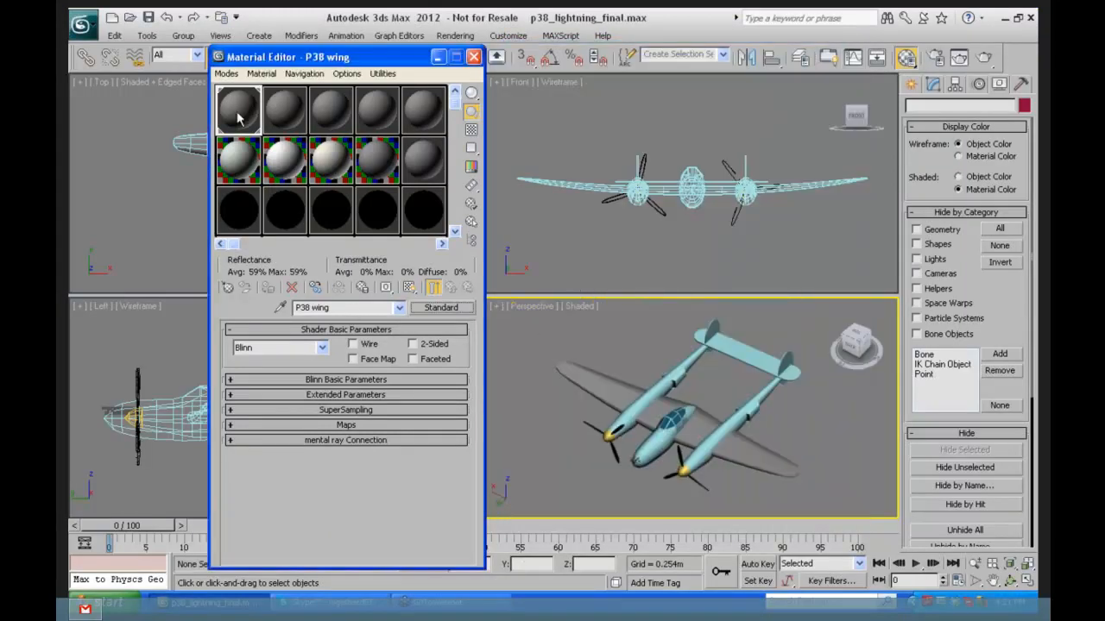
Step: Review the shaders available for the P38 wing material, expand its Blinn Basic Parameters and choose Blinn
left_click(322, 348)
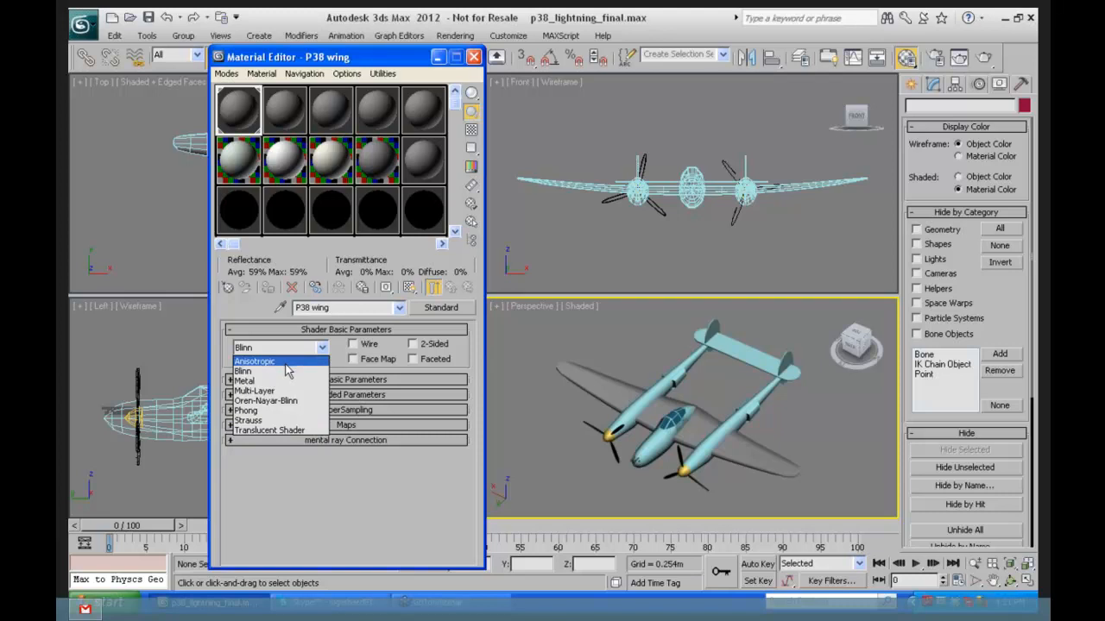
left_click(227, 356)
left_click(236, 381)
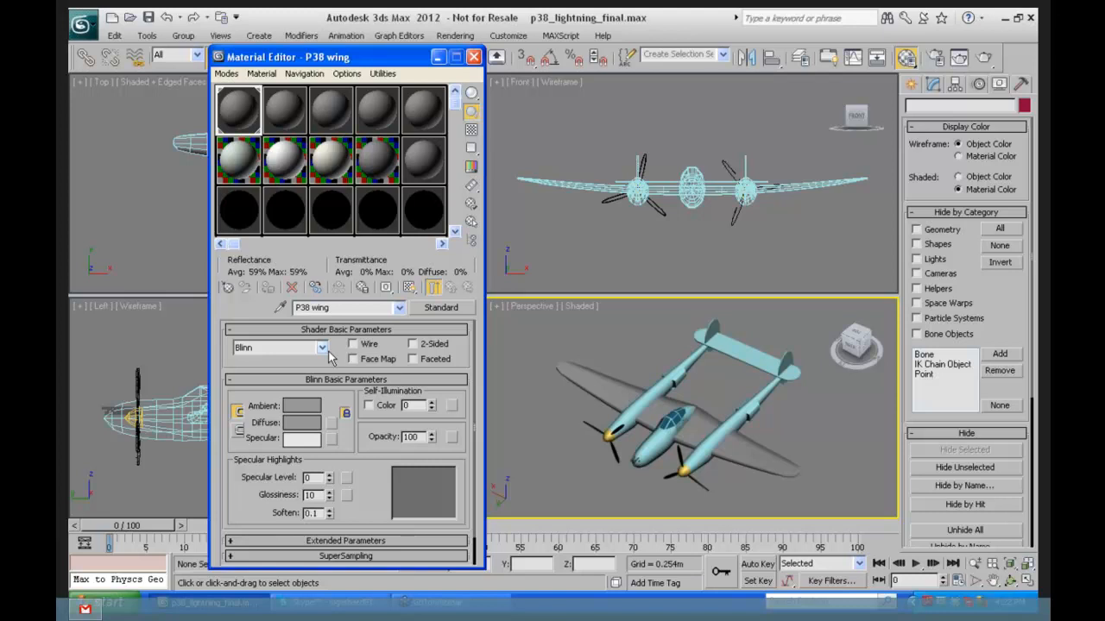
left_click(322, 348)
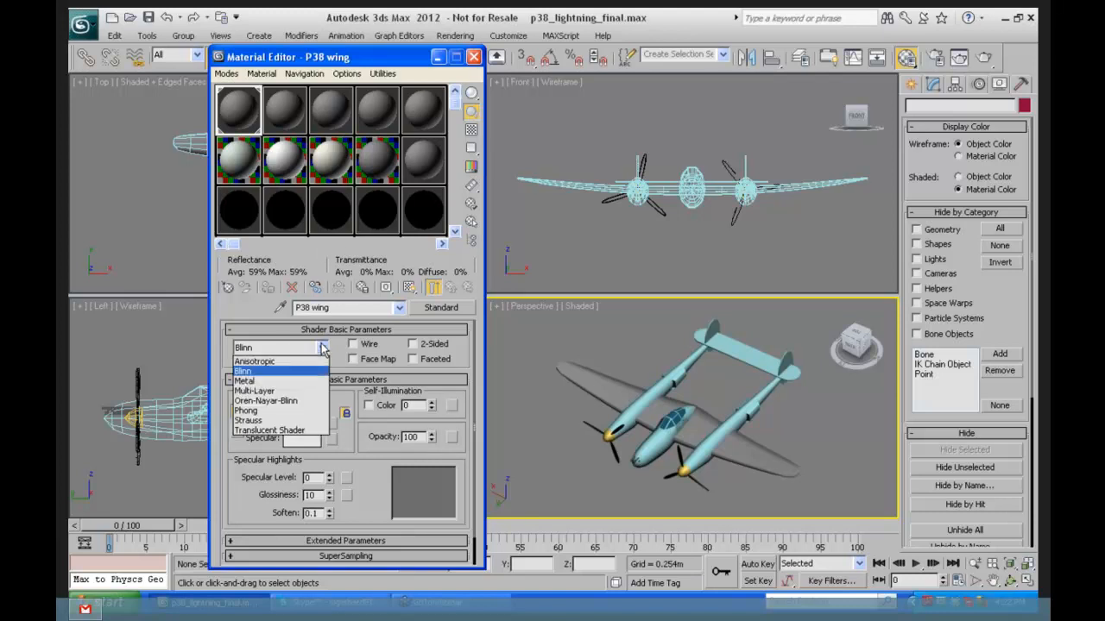
left_click(273, 371)
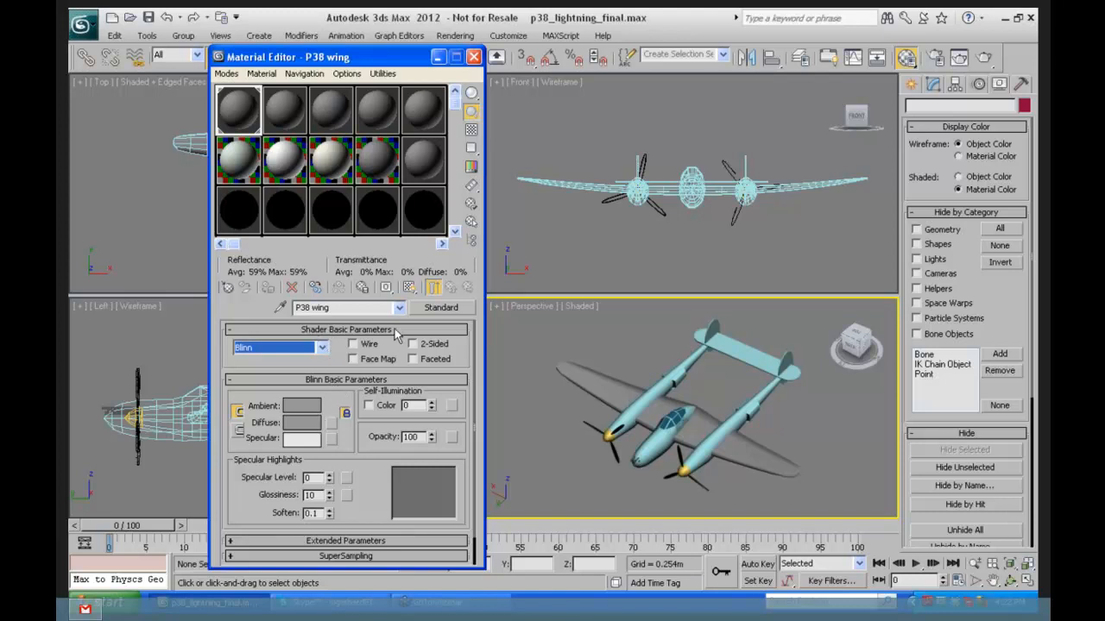
Step: Try the Anisotropic and Metal shaders on the P38 wing material to compare their parameters, and switch back to Blinn
left_click(321, 347)
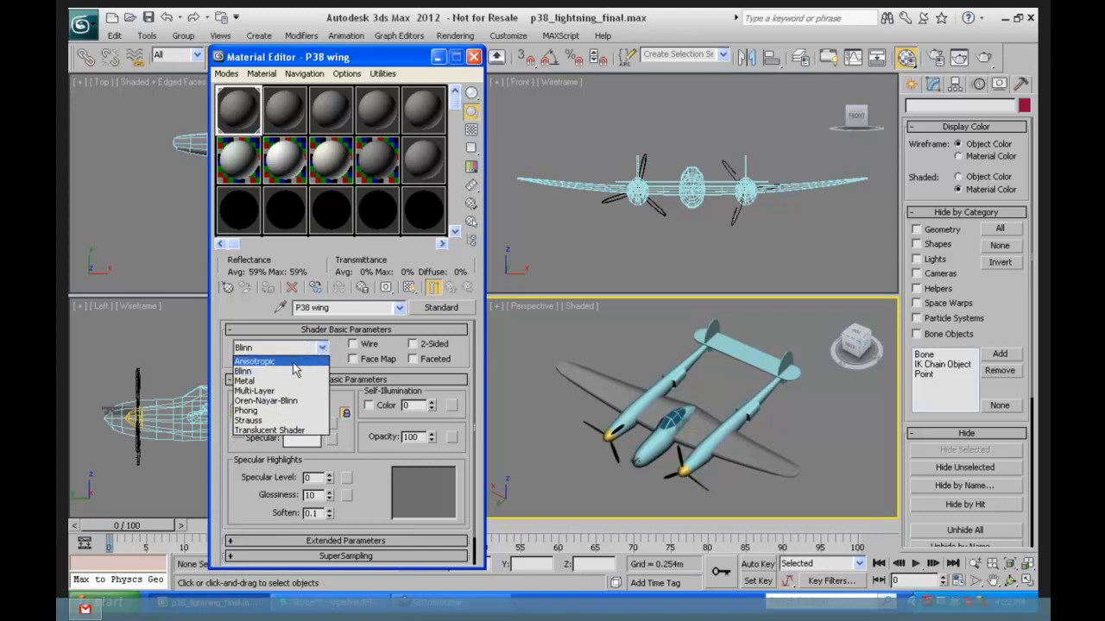
left_click(292, 361)
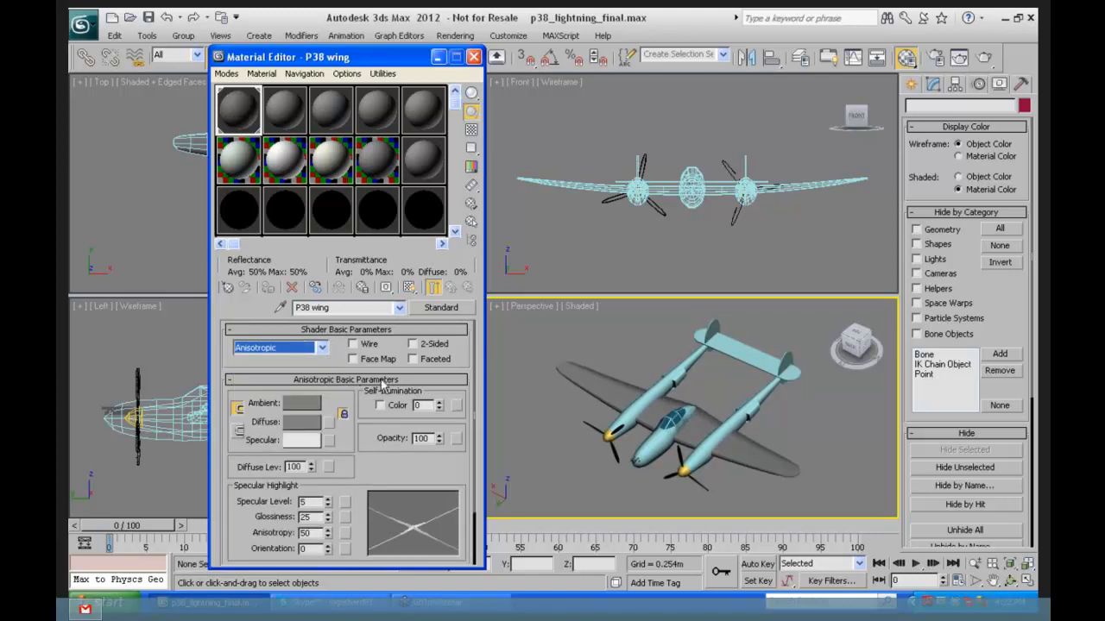
left_click(322, 347)
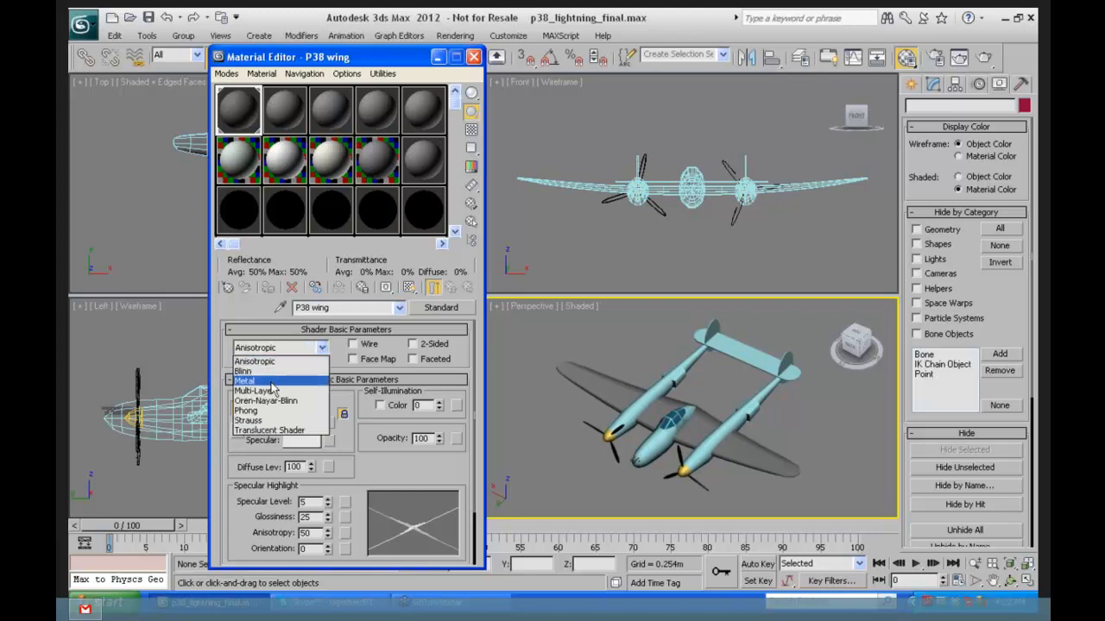
left_click(285, 382)
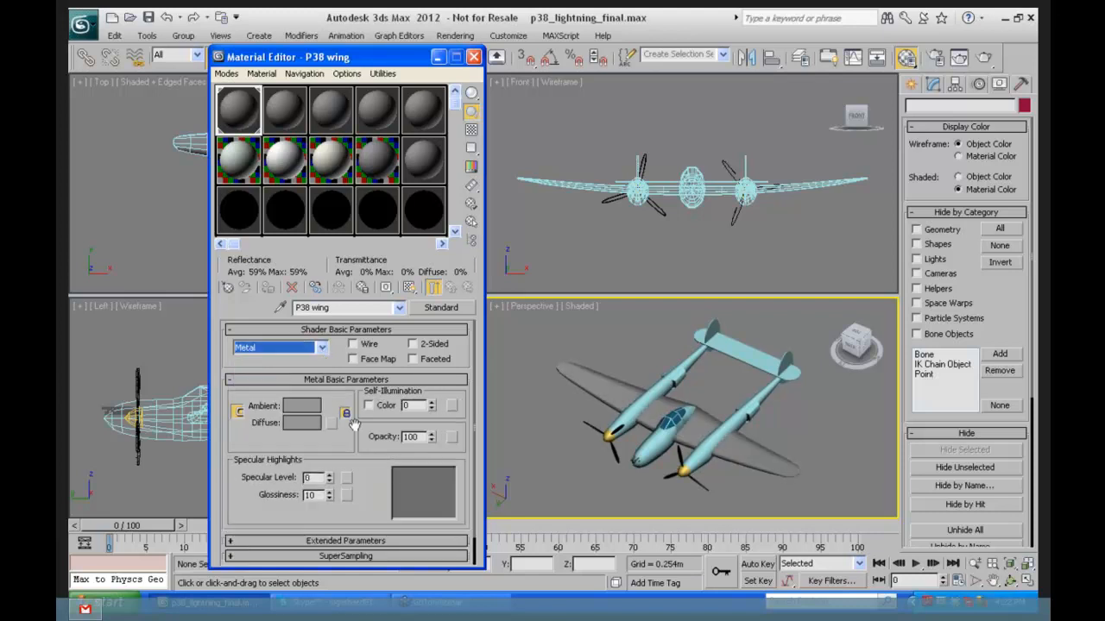
left_click(321, 347)
left_click(274, 373)
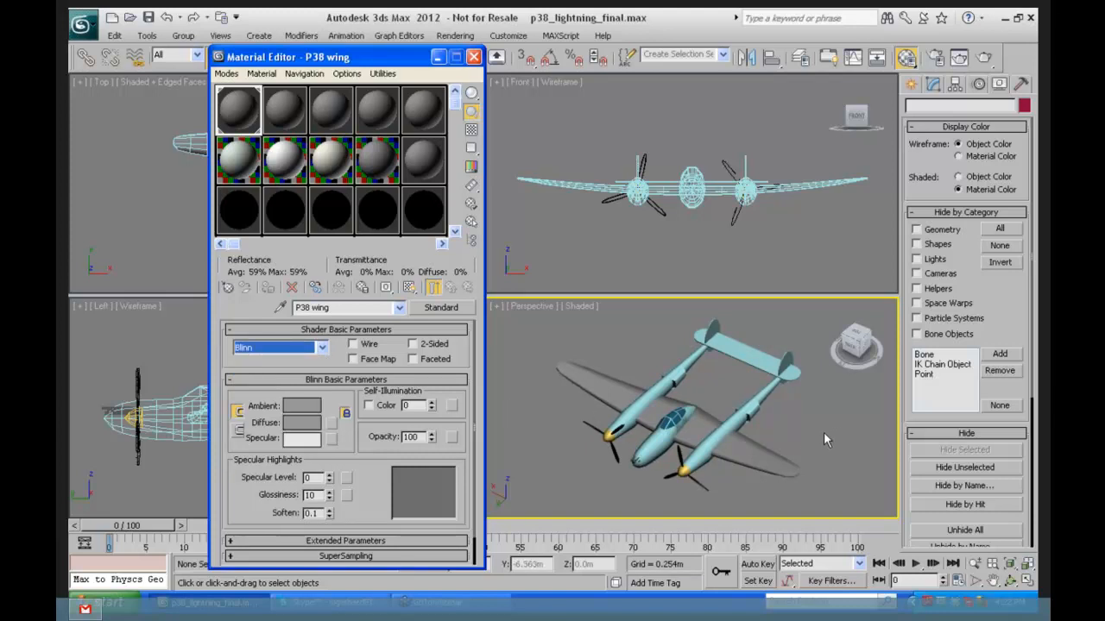
Step: Open the P38 wing's diffuse color for editing and try pink, magenta, purple and dark indigo shades on the wing
left_click(300, 424)
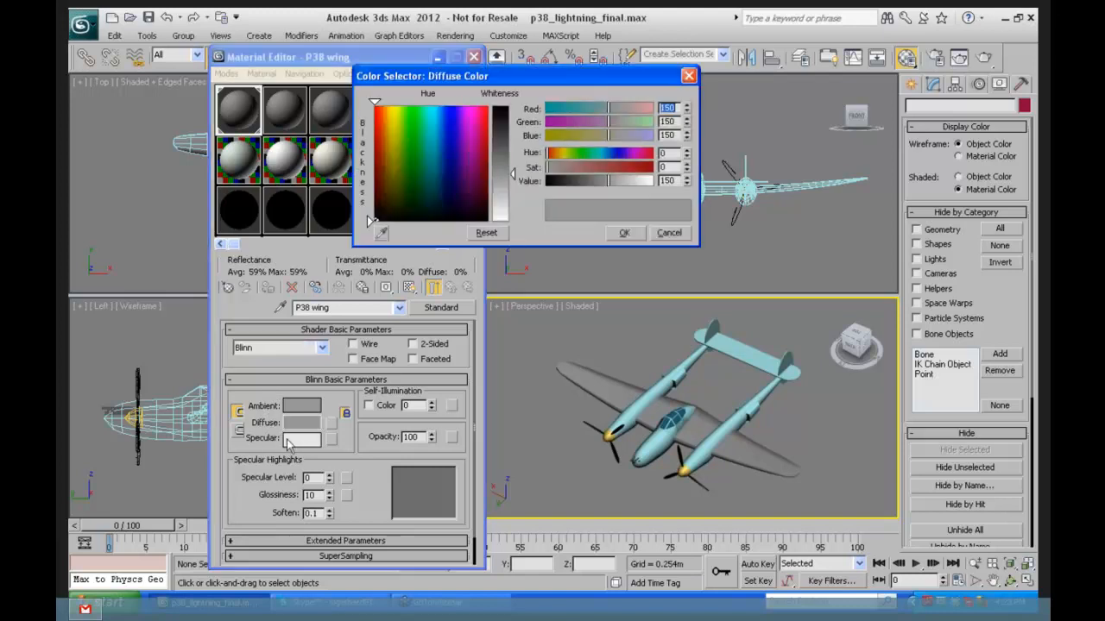
left_click_drag(464, 76, 499, 111)
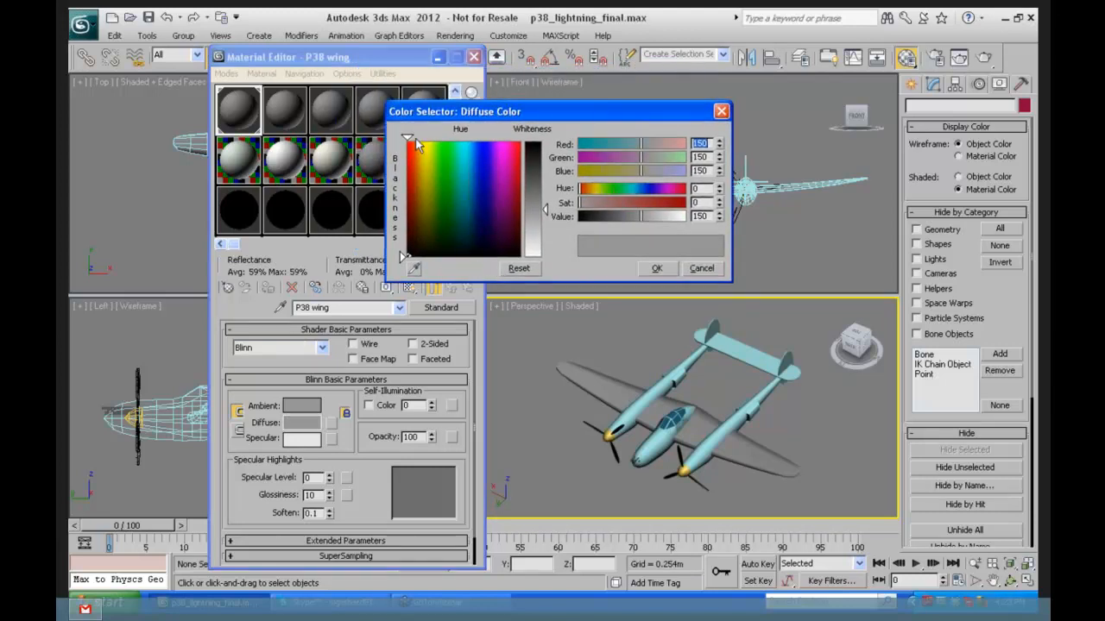
left_click(497, 157)
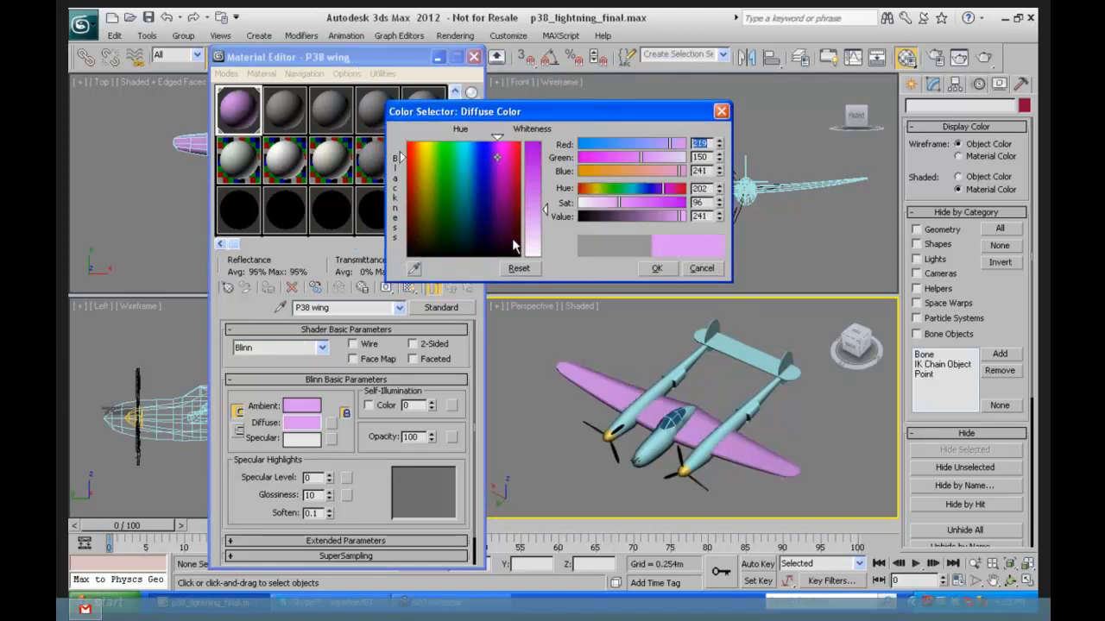
left_click_drag(641, 157, 592, 158)
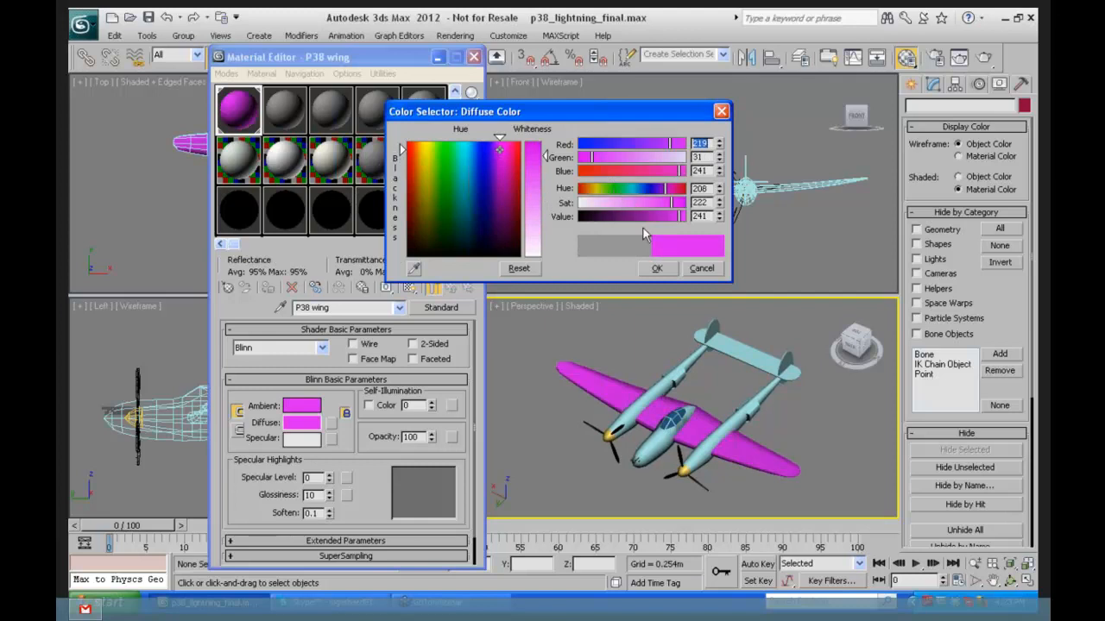
left_click_drag(504, 148, 494, 139)
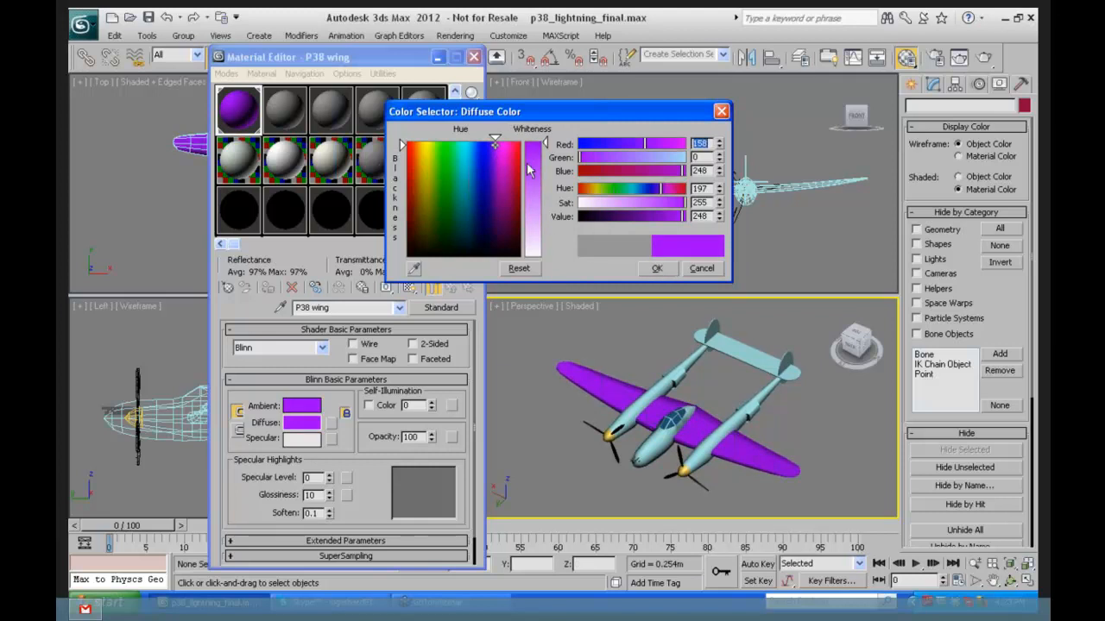
left_click_drag(498, 157, 509, 167)
left_click(489, 186)
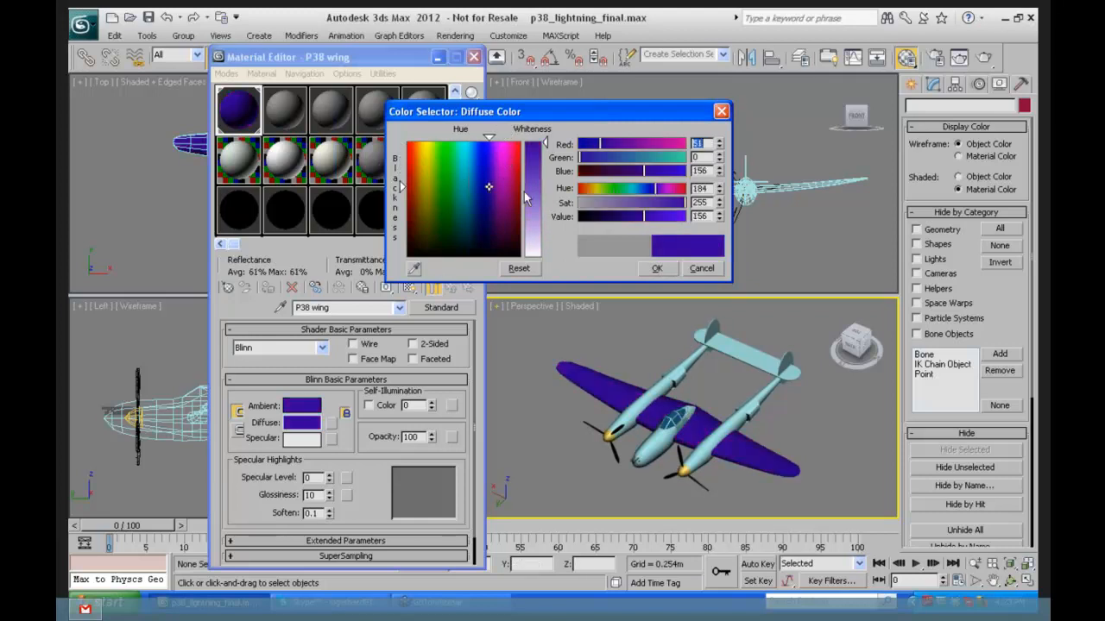
Step: Try yellow, pale yellow and pale green diffuse colors on the wing, adjusting whiteness, saturation and value
left_click(453, 164)
left_click(426, 157)
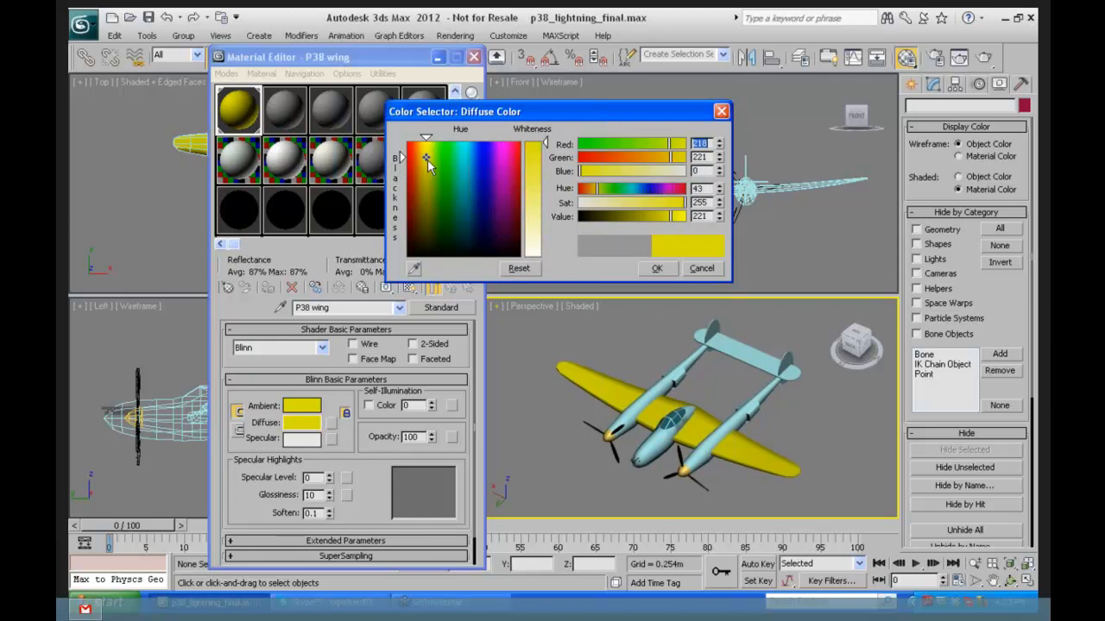
mouse_move(426, 157)
left_mouse_down()
mouse_move(441, 187)
mouse_move(429, 168)
left_mouse_up()
left_click_drag(537, 159, 530, 208)
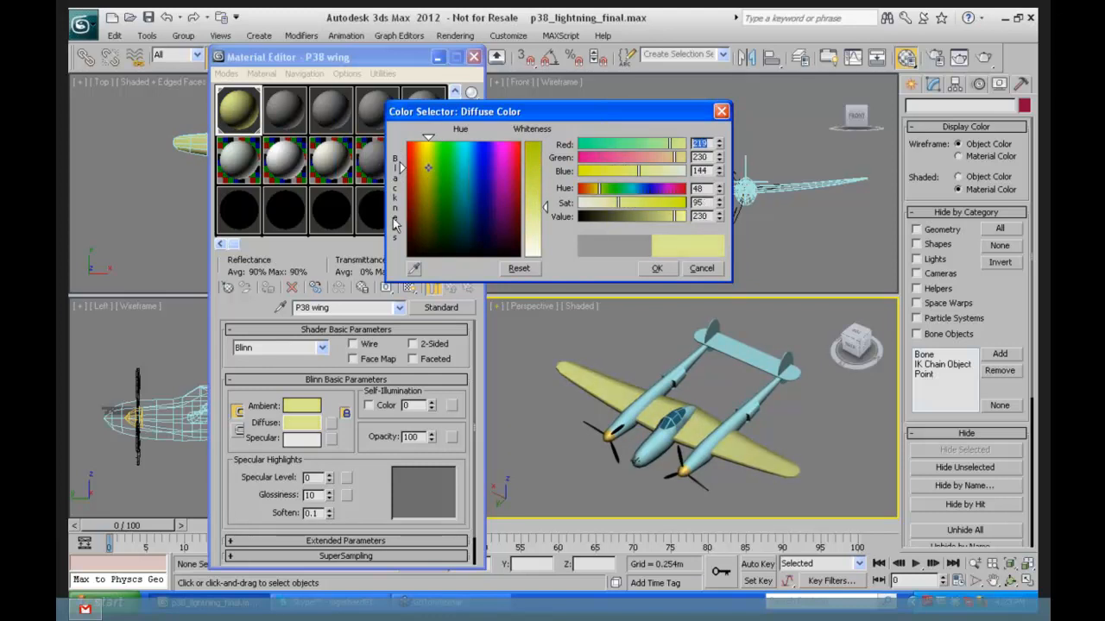
mouse_move(433, 184)
left_mouse_down()
mouse_move(426, 174)
mouse_move(459, 187)
mouse_move(455, 166)
left_mouse_up()
left_click_drag(618, 204, 601, 206)
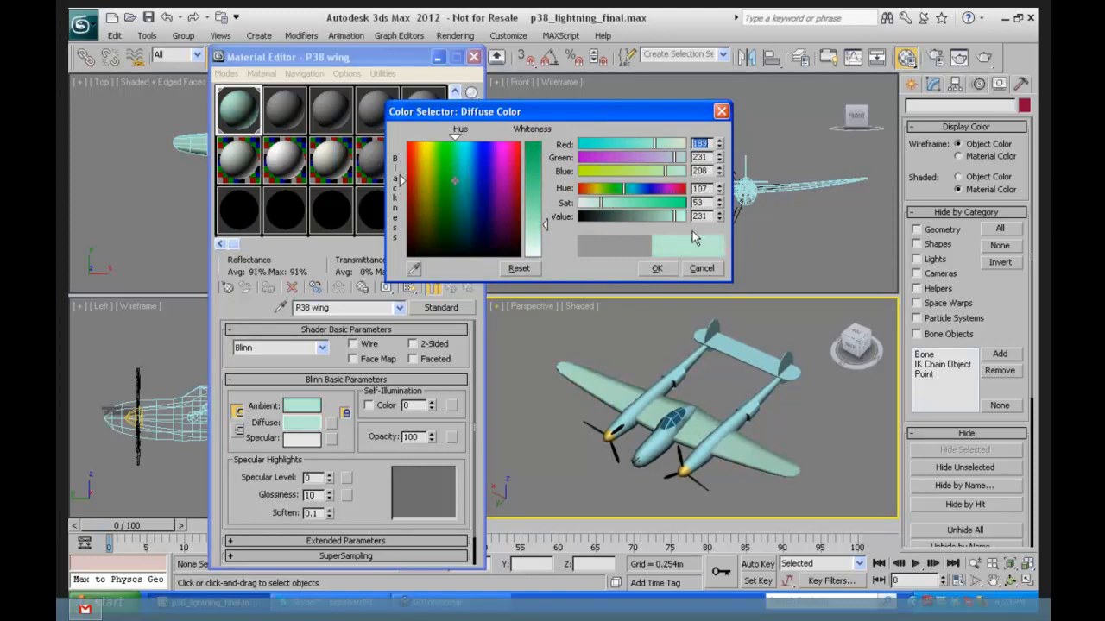
mouse_move(677, 216)
left_mouse_down()
mouse_move(636, 212)
mouse_move(682, 217)
left_mouse_up()
Step: Set the P38 wing's diffuse color to a bright blue with red 49, green 114 and blue 245
left_click_drag(466, 152, 477, 147)
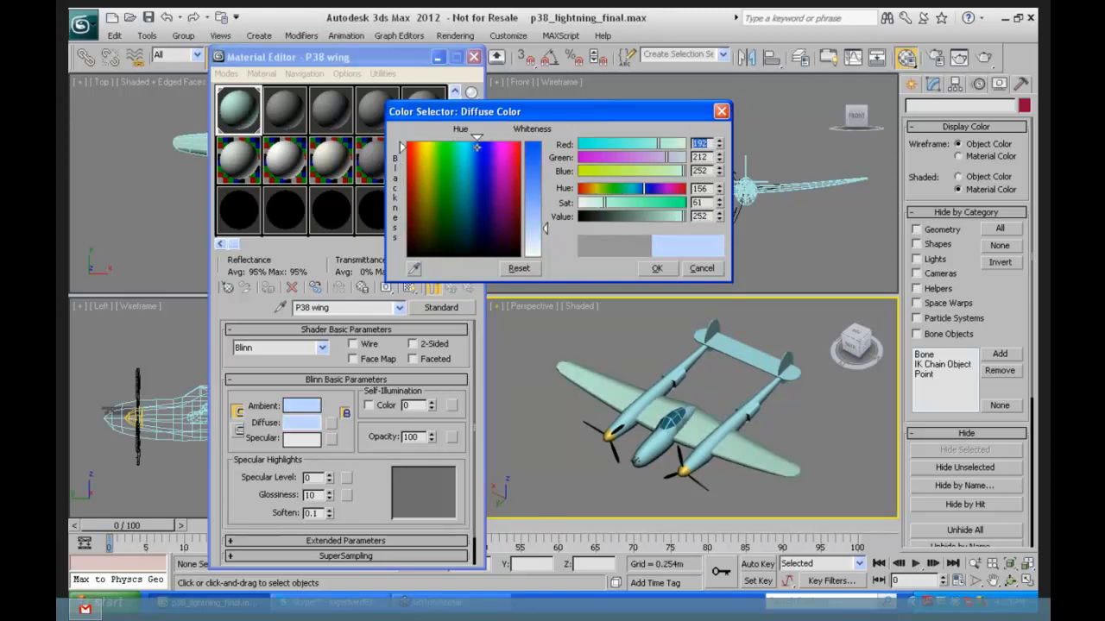
left_click(532, 163)
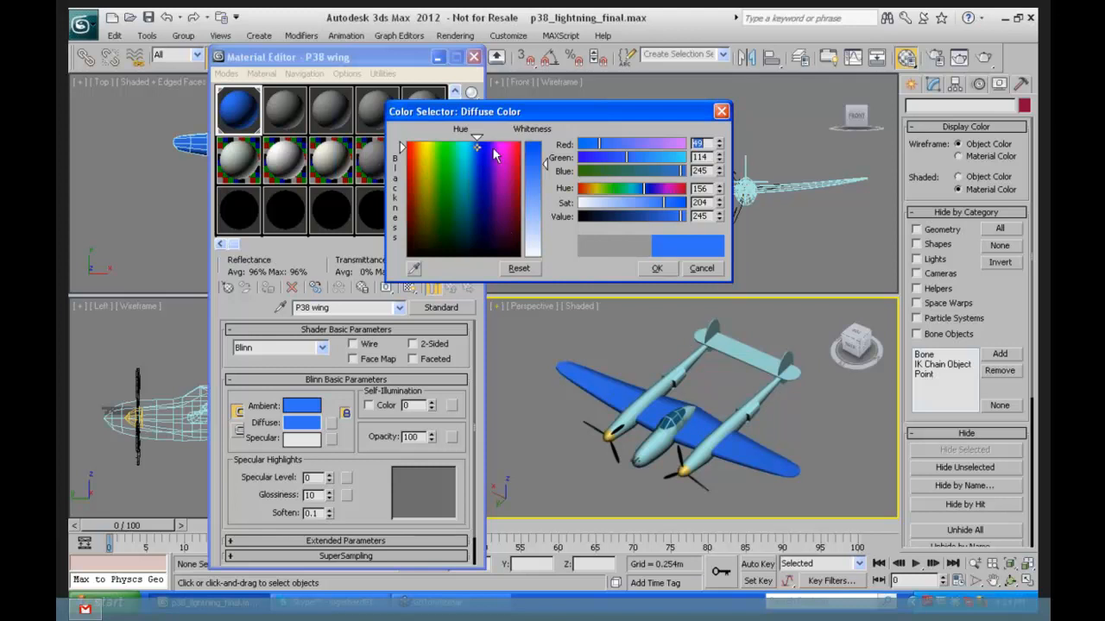
left_click(697, 143)
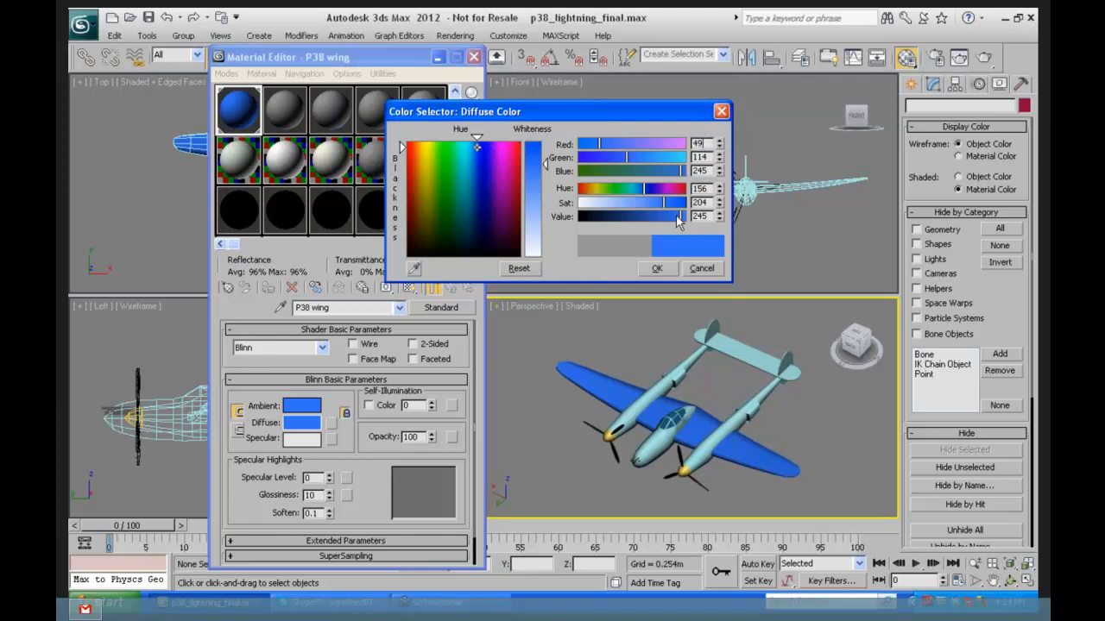
left_click(657, 270)
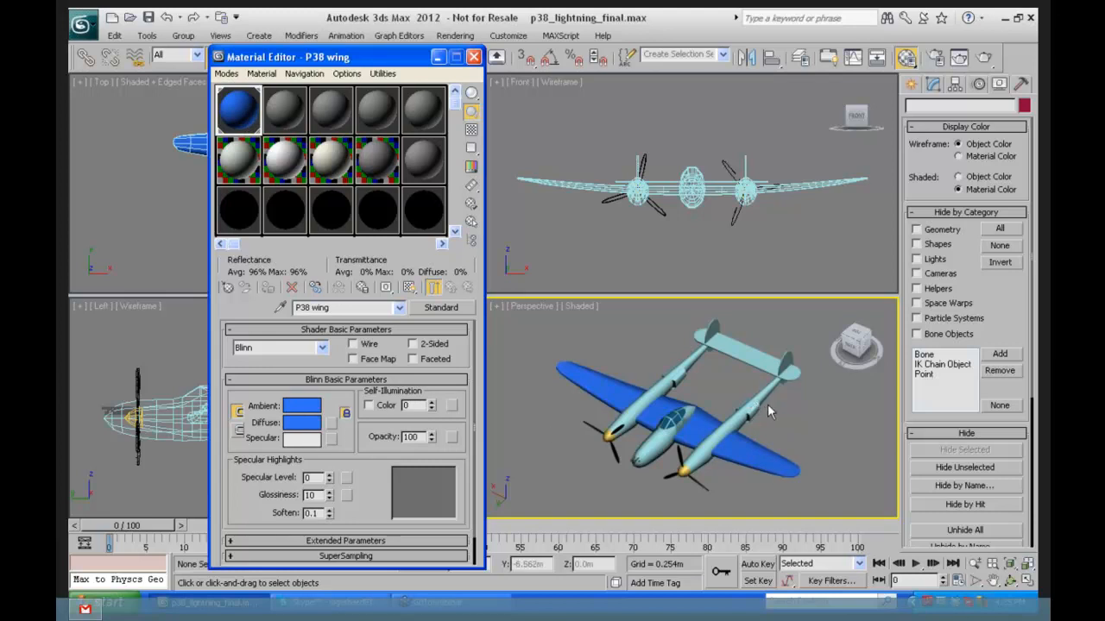
Step: Minimize the Material Editor and zoom out in the Left viewport to leave empty space around the airplane
left_click(438, 57)
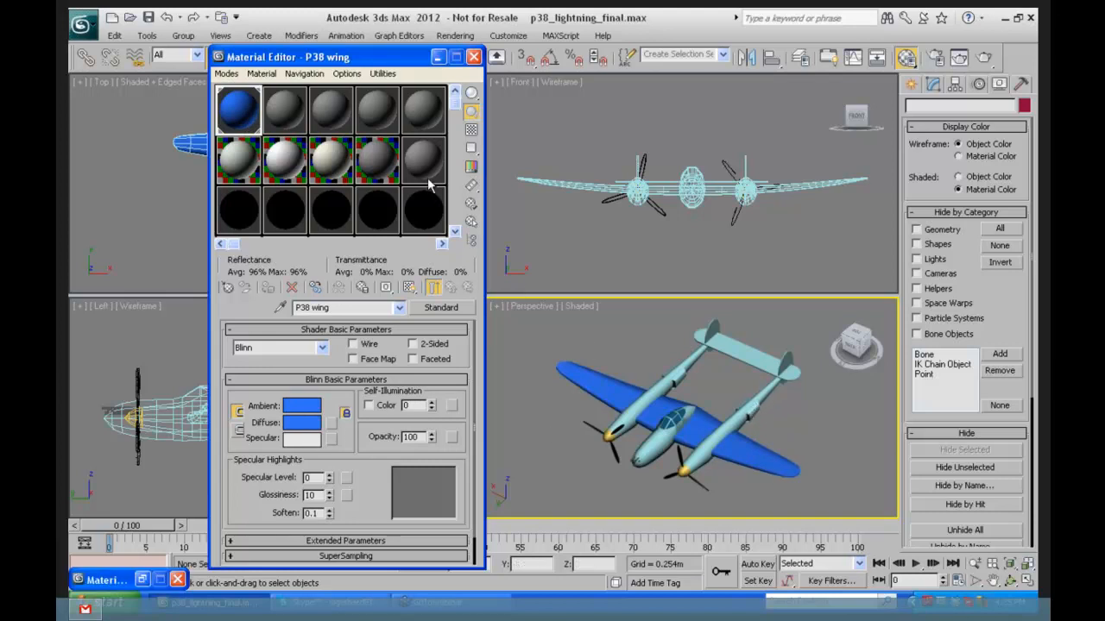
left_click(377, 172)
left_click(317, 339)
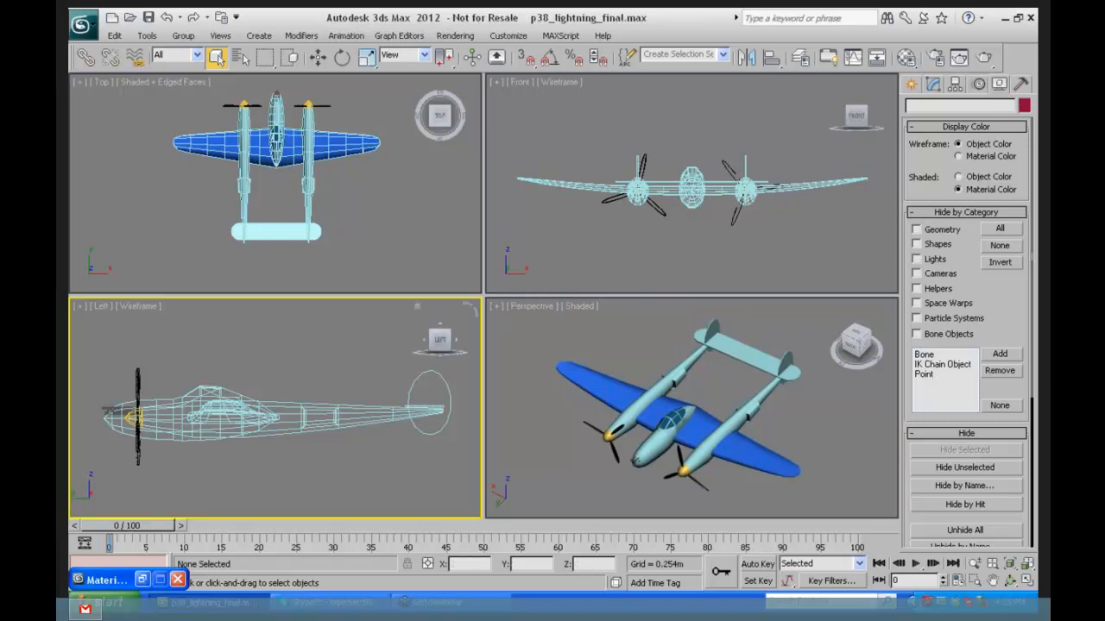
left_click(974, 562)
left_click_drag(319, 343, 295, 403)
middle_click_drag(294, 403, 264, 514)
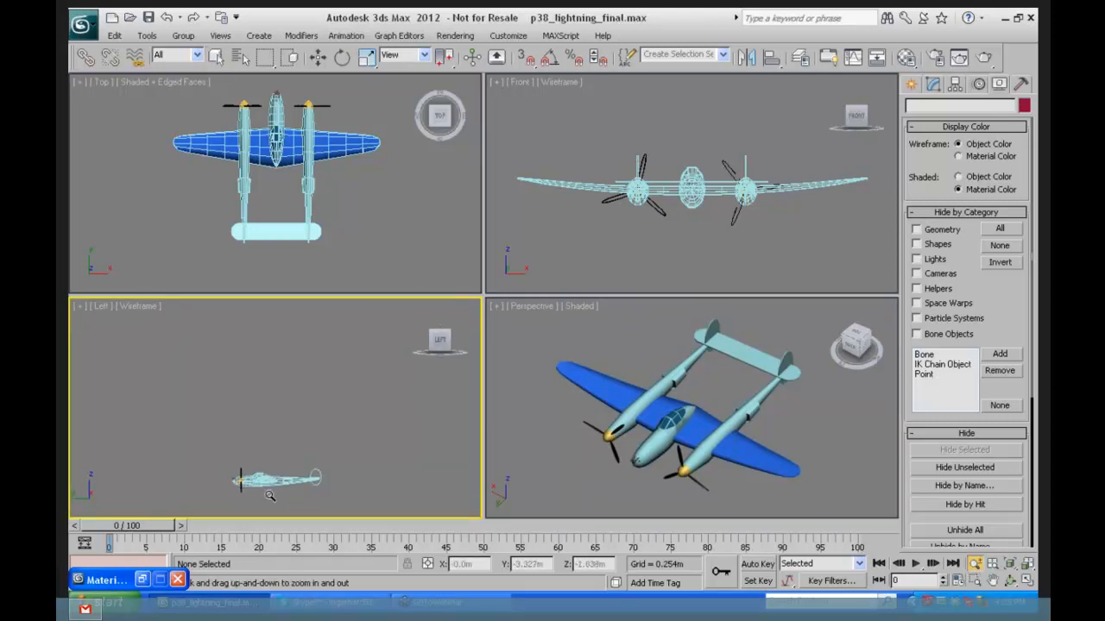
Step: Create a Standard Target Spot light above the airplane in the Left viewport, aimed down at it with a target distance of about 16.7 m
left_click(911, 84)
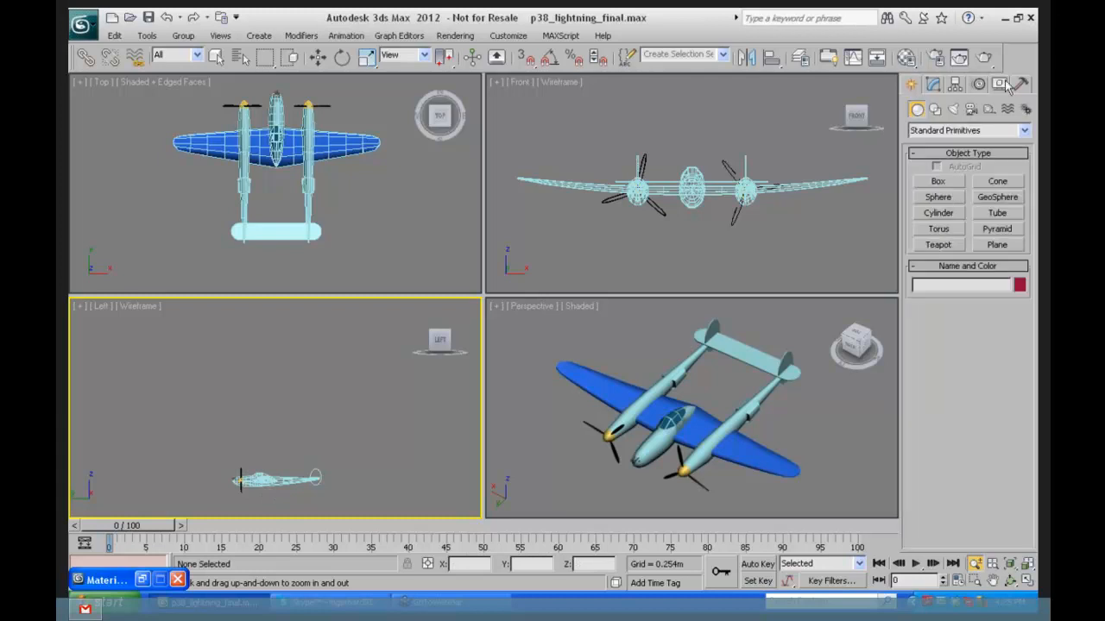
left_click(953, 109)
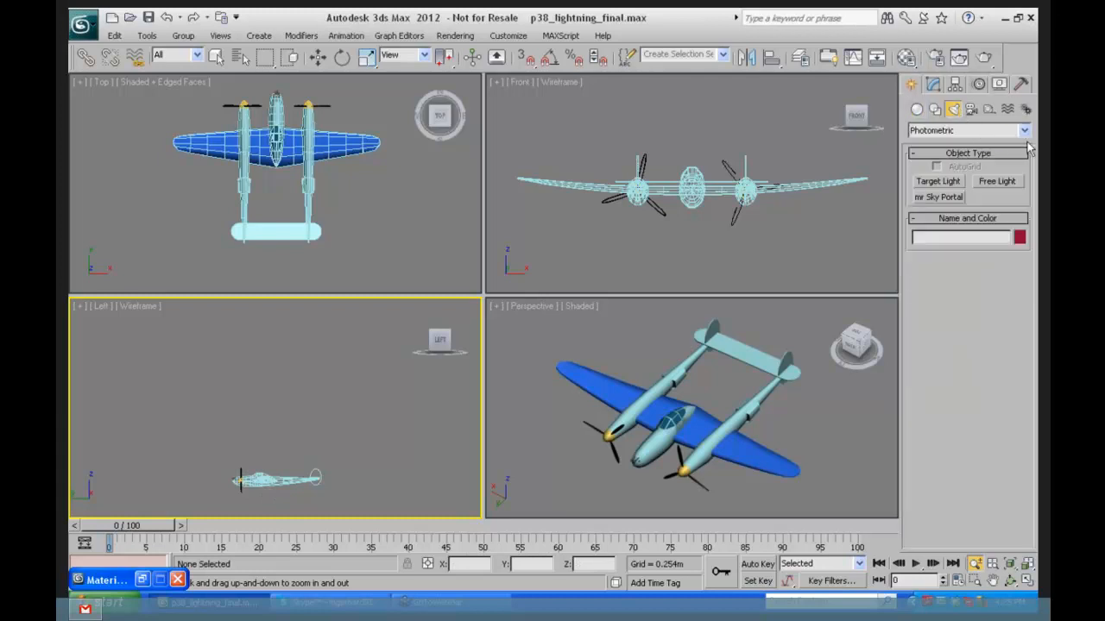
left_click(975, 131)
left_click(956, 154)
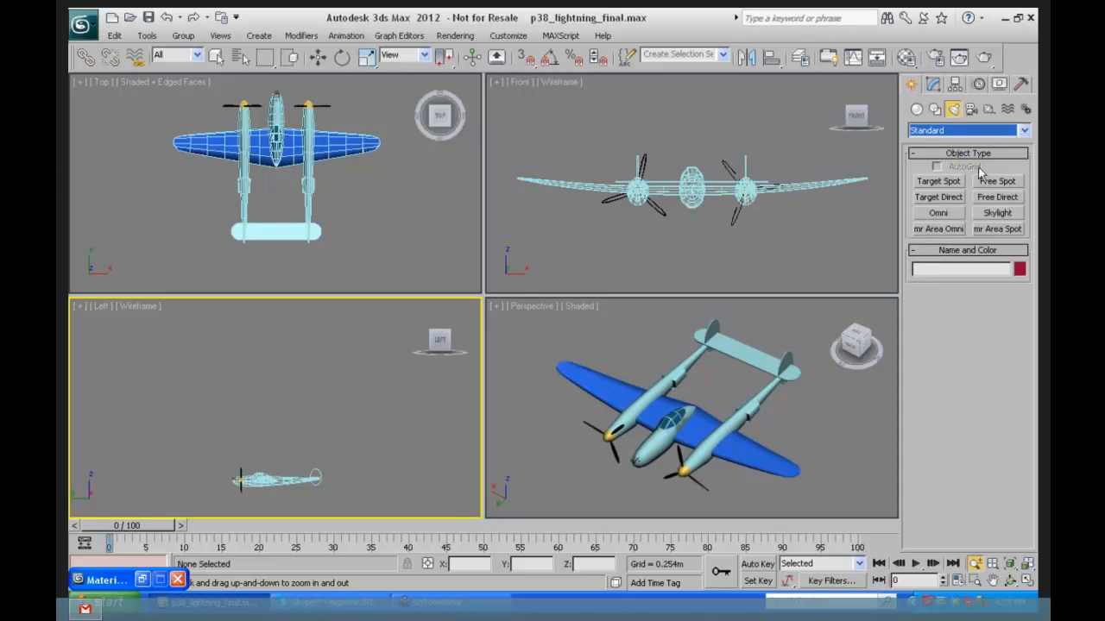
left_click(999, 131)
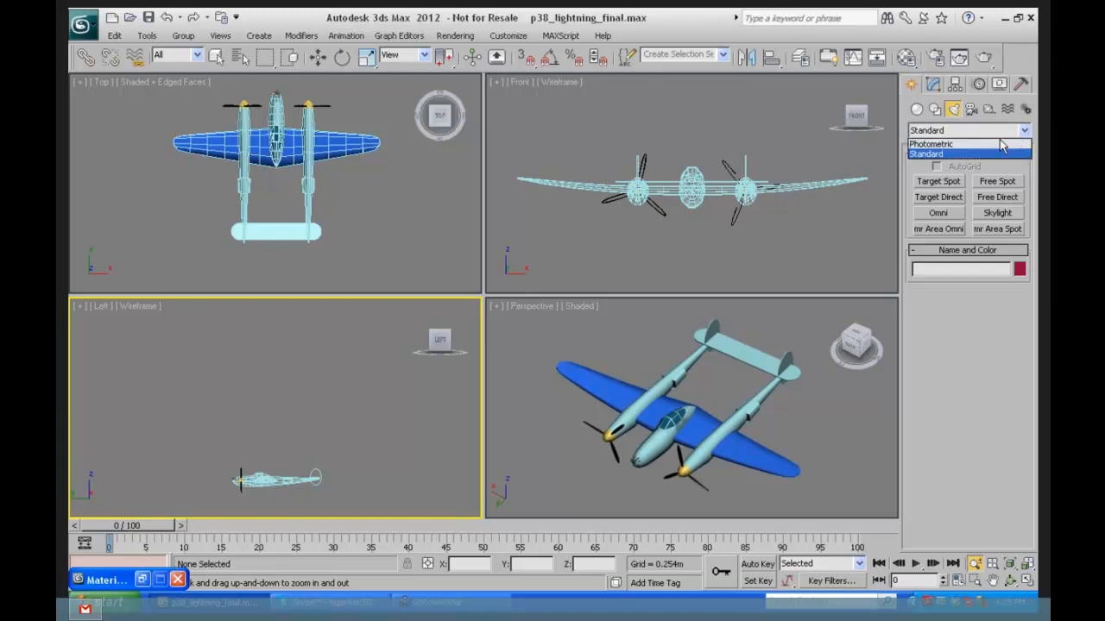
left_click(997, 145)
left_click(1012, 131)
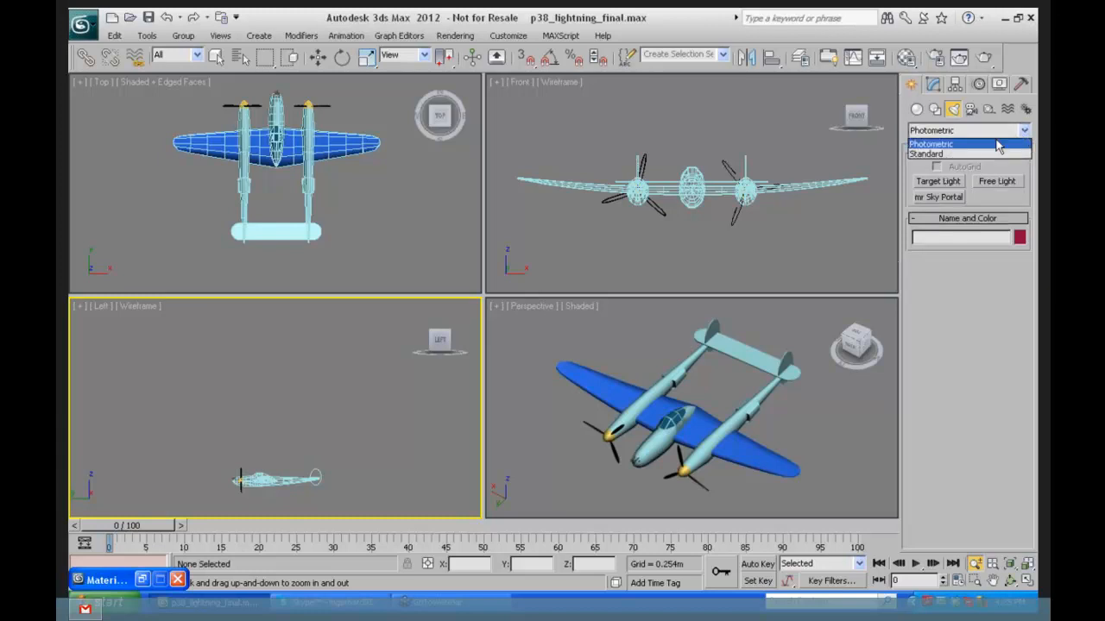
left_click(958, 154)
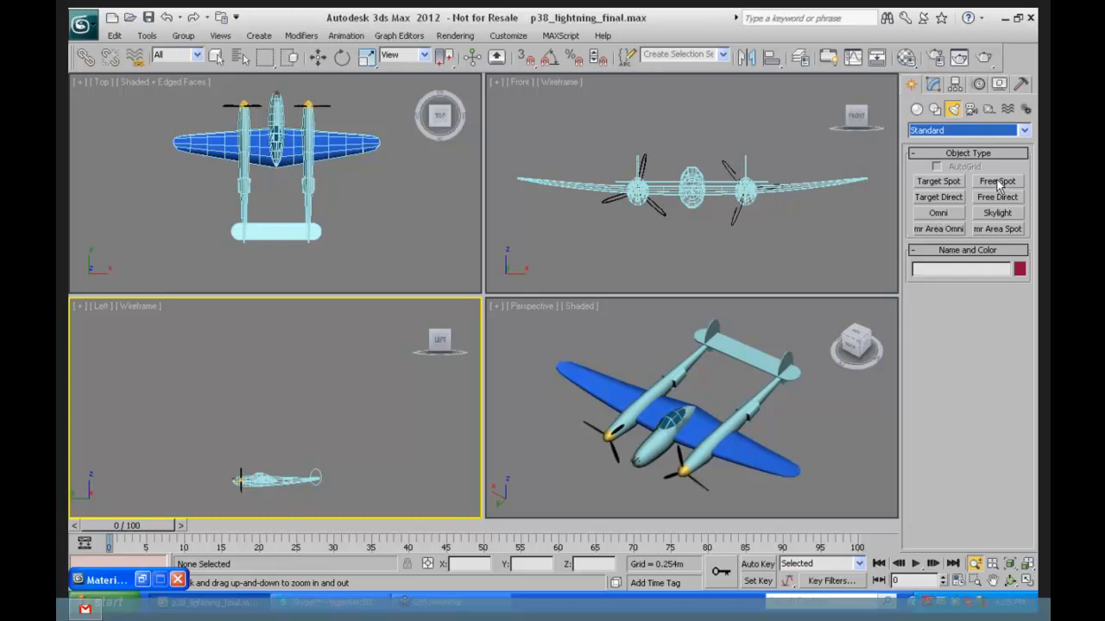
left_click(947, 182)
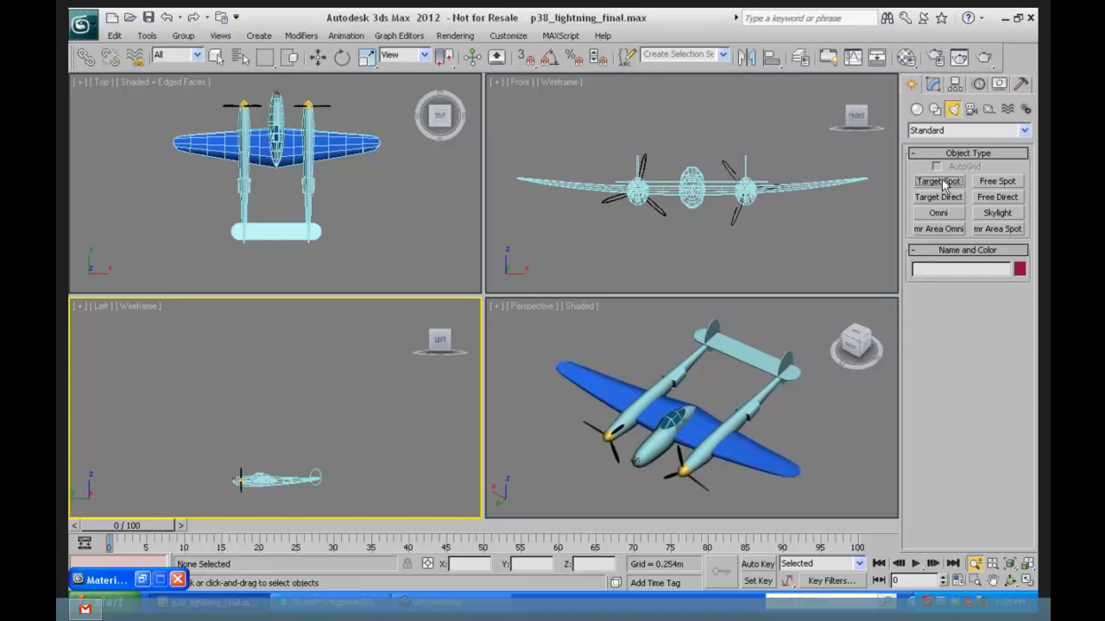
left_click_drag(276, 371, 271, 490)
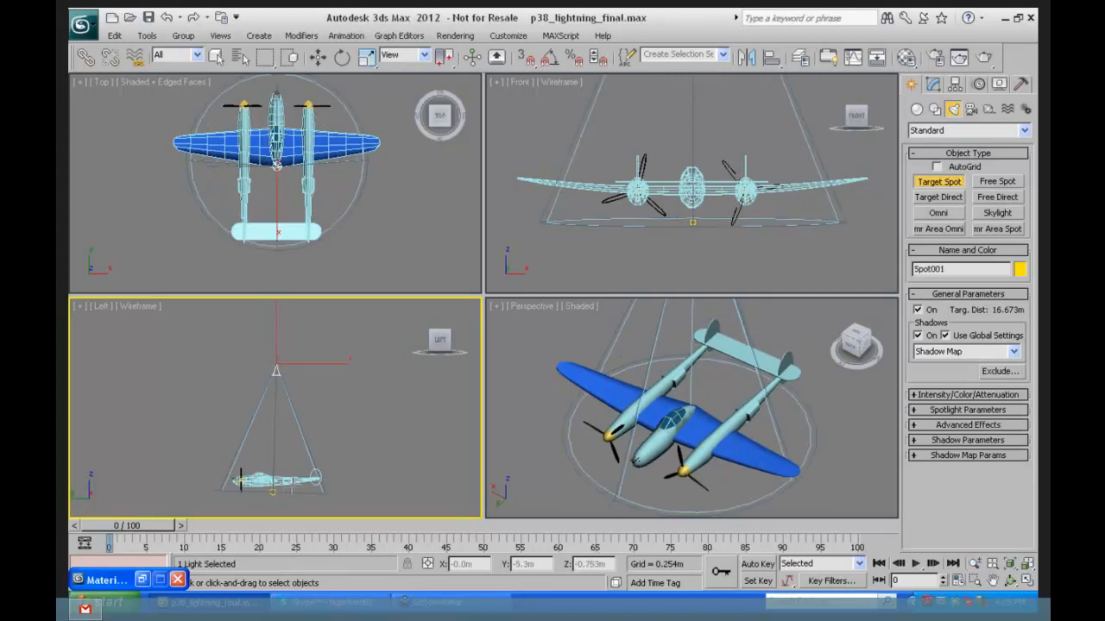
Step: Examine the Perspective viewport's view and shading options, including Lighting and Shadows, Scene Lights Control and Viewport Background
right_click(518, 338)
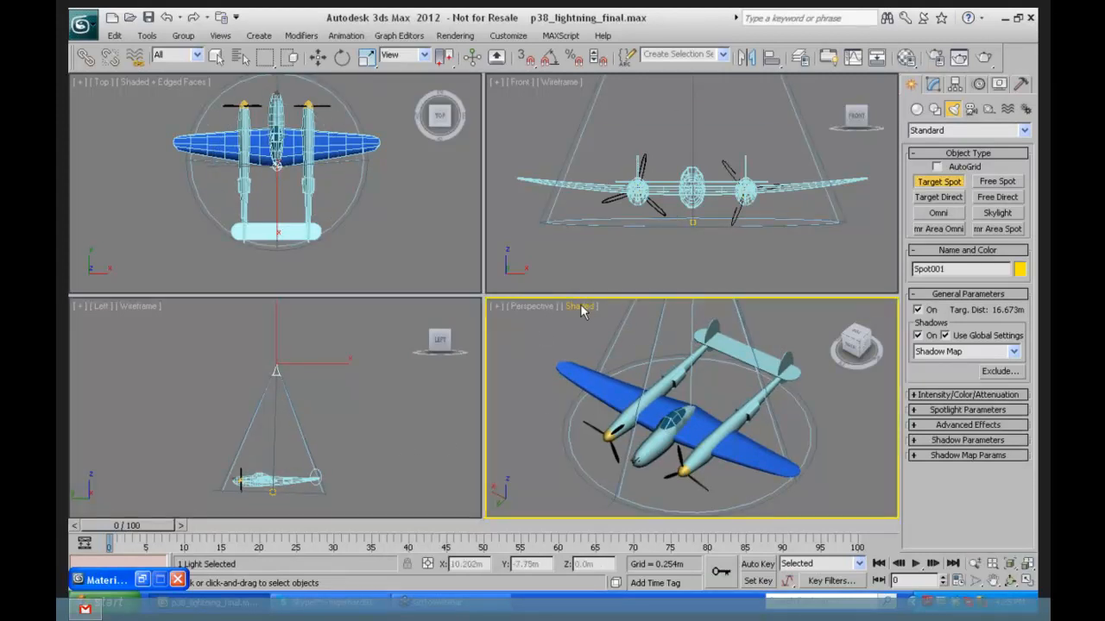
left_click(523, 306)
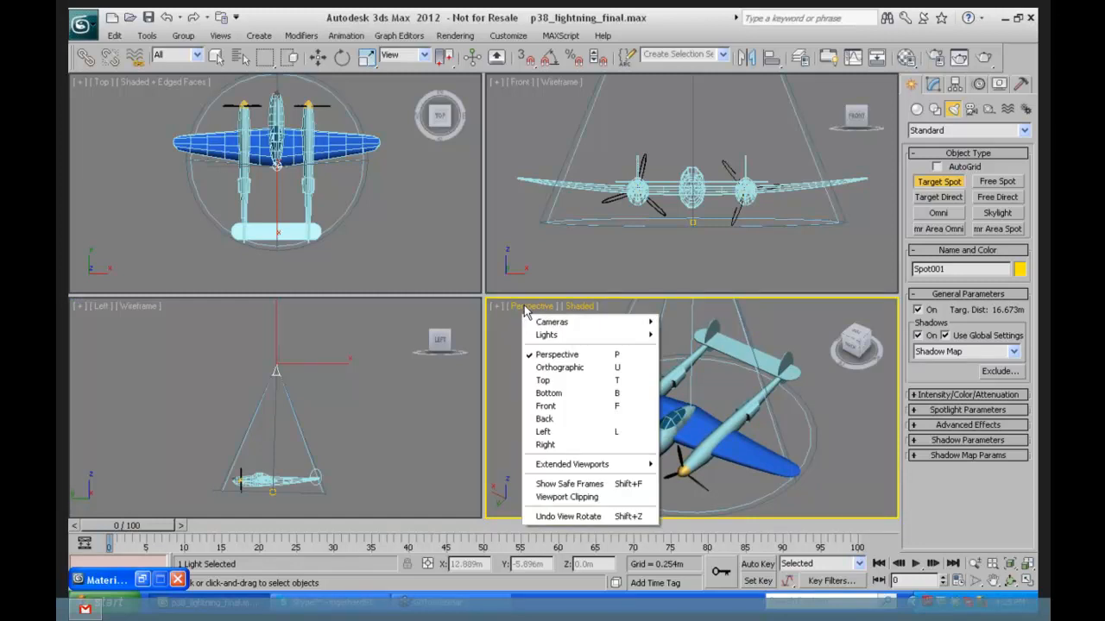
left_click(572, 308)
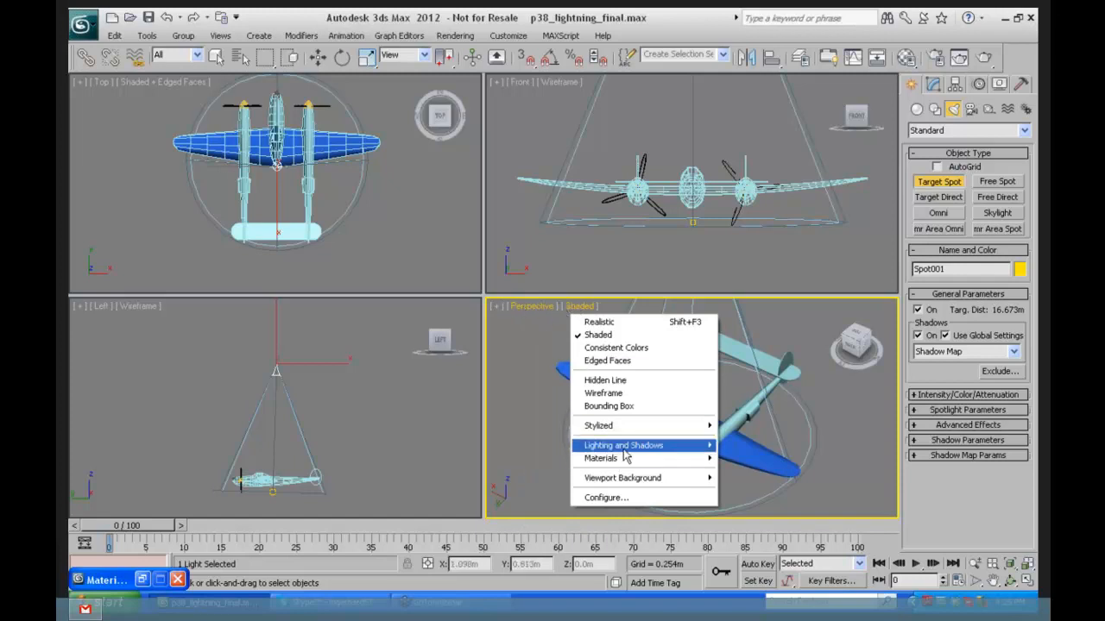
mouse_move(623, 448)
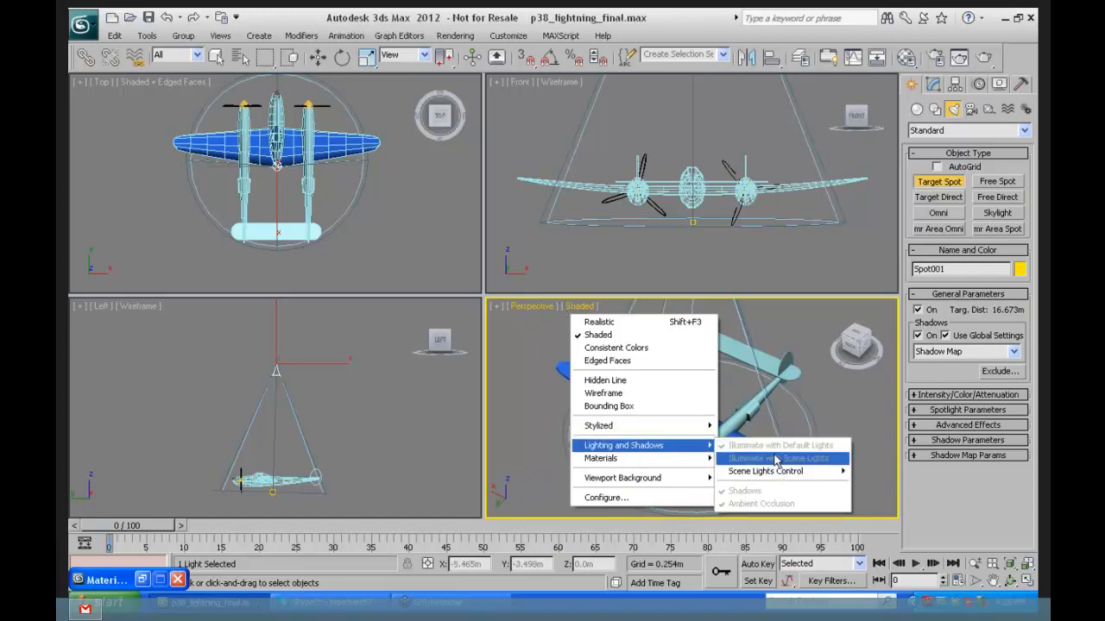
mouse_move(772, 475)
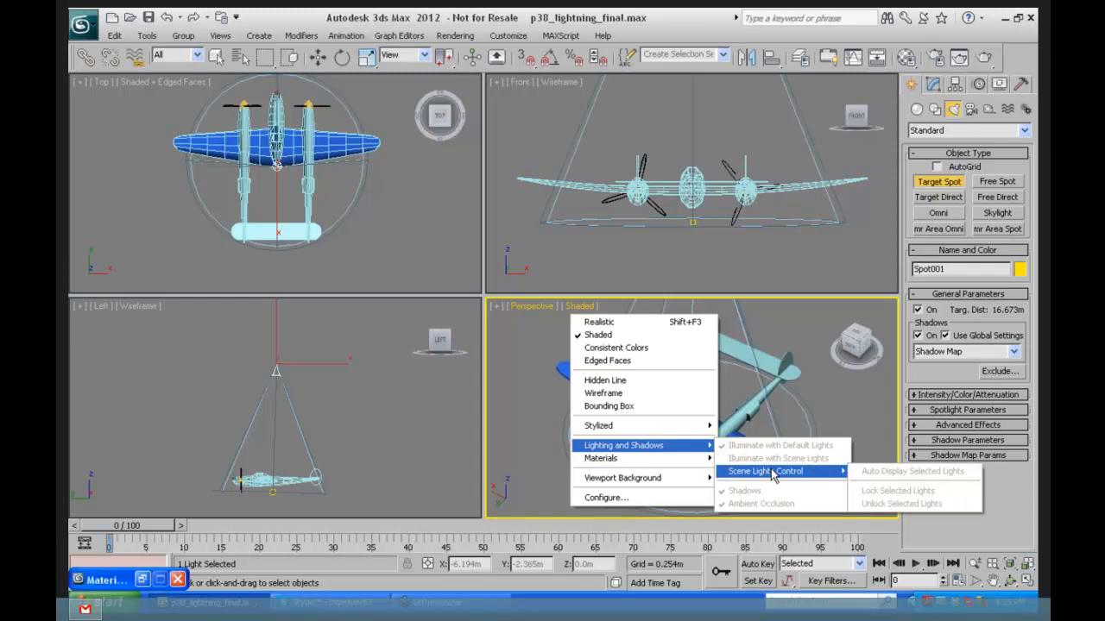
mouse_move(659, 482)
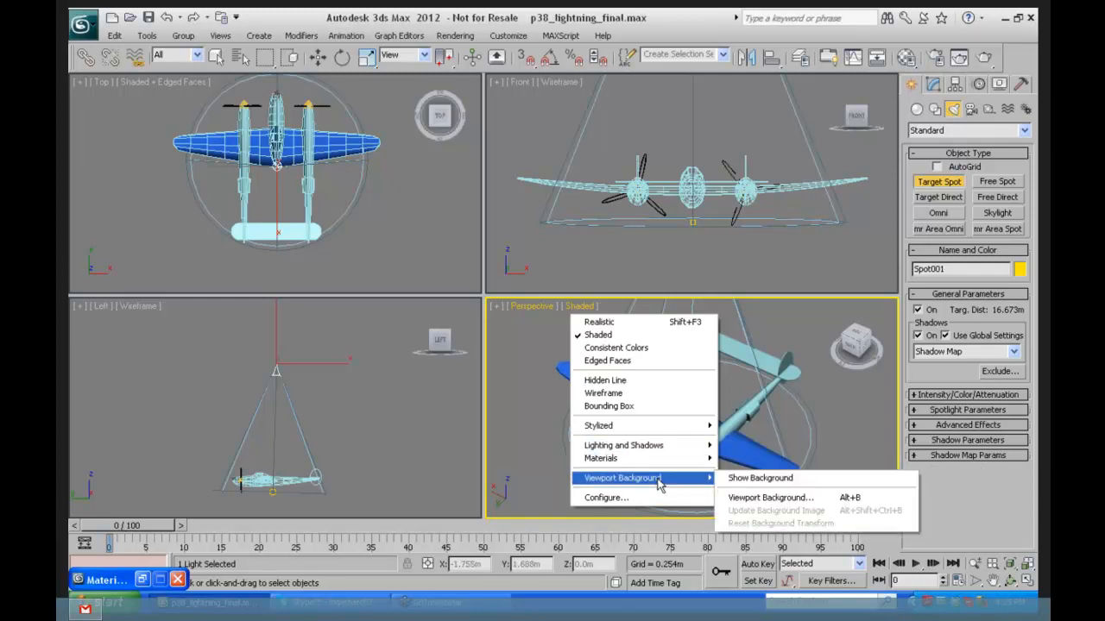
left_click(786, 330)
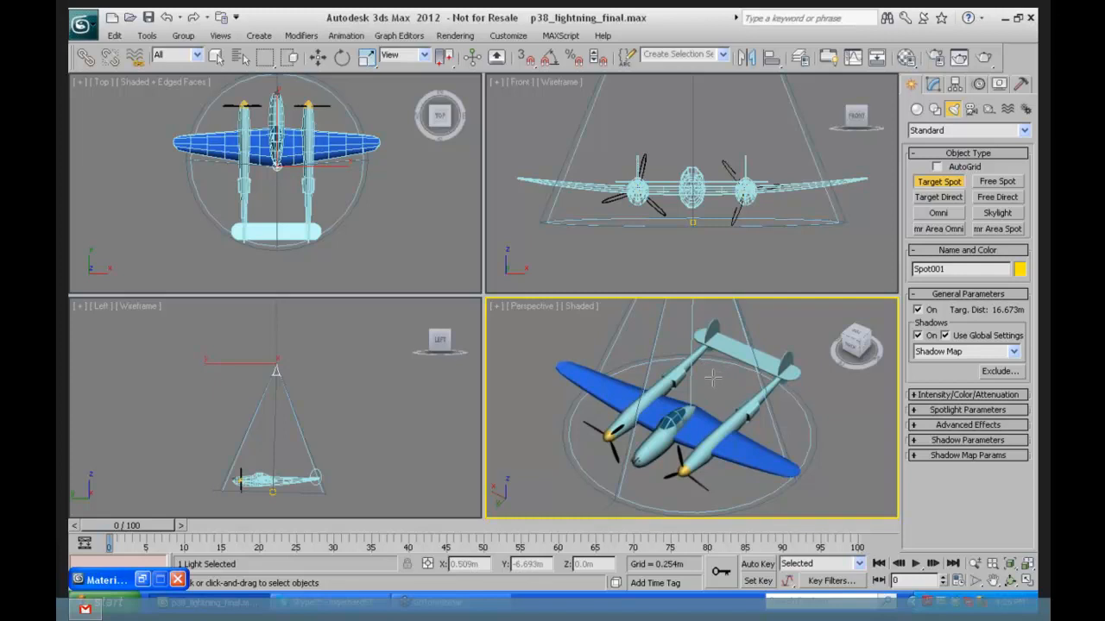
Step: Set the render output size to 640x480, render the Perspective view, and minimize the Render Setup dialog
left_click(449, 39)
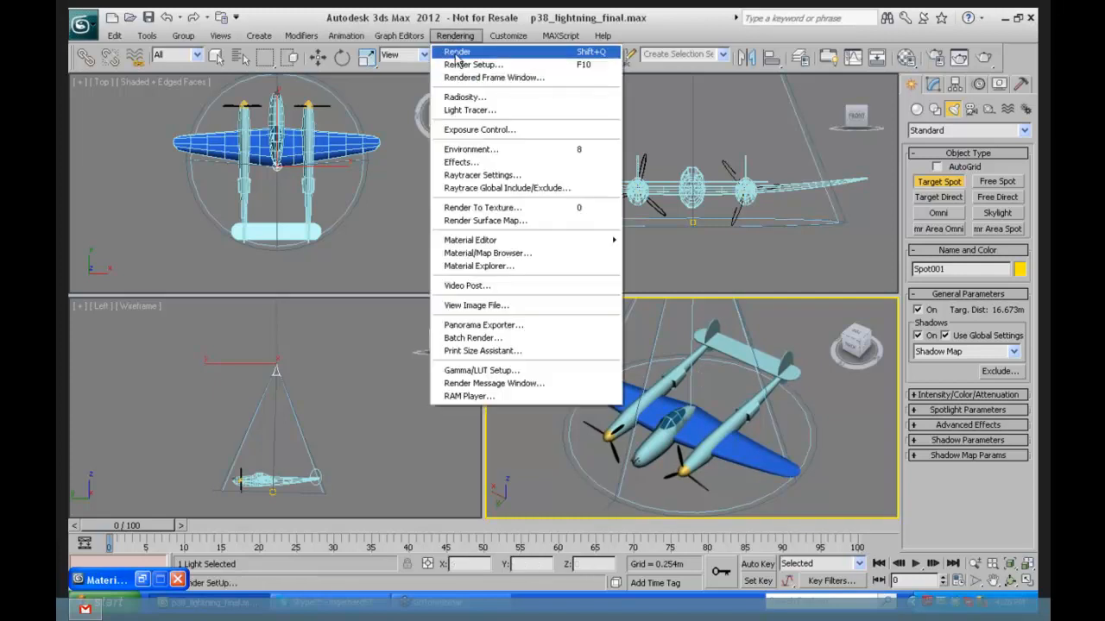
left_click(467, 67)
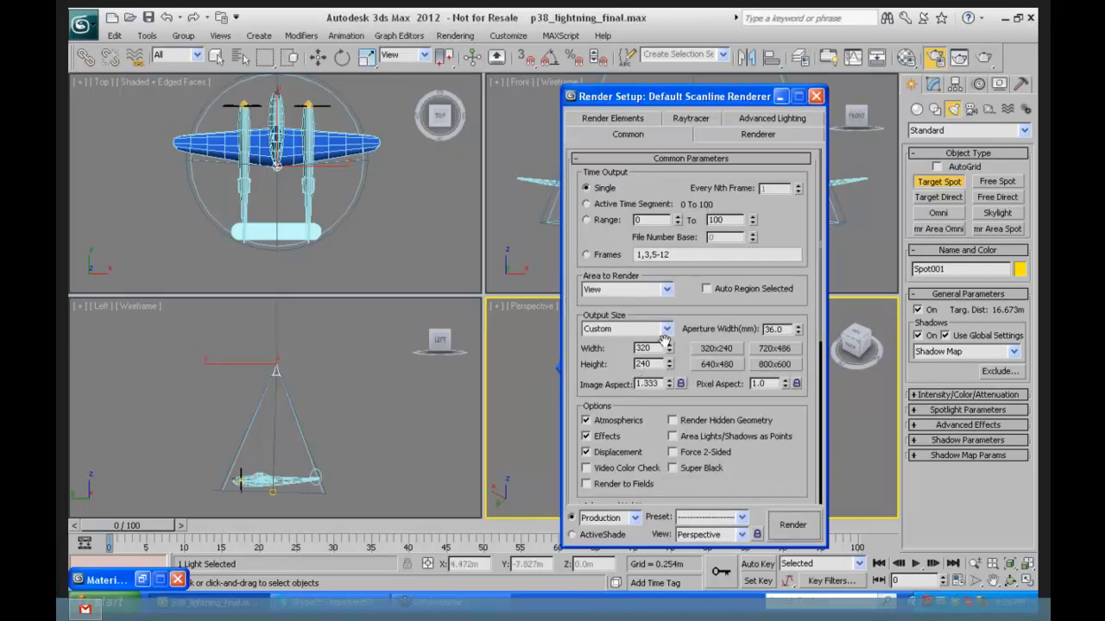
left_click(718, 366)
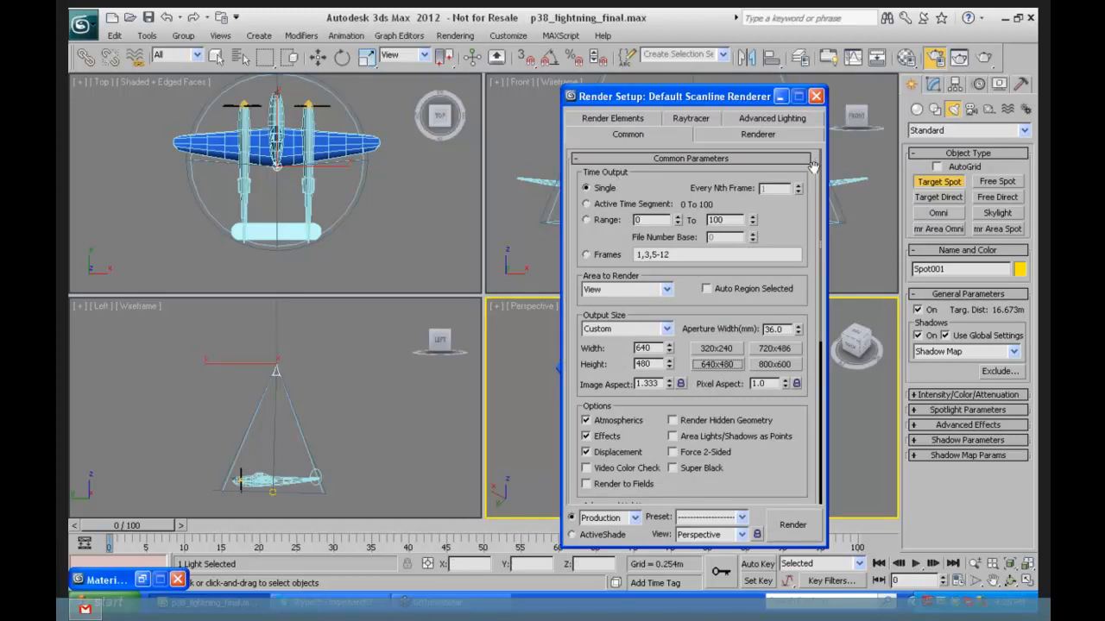
left_click(792, 524)
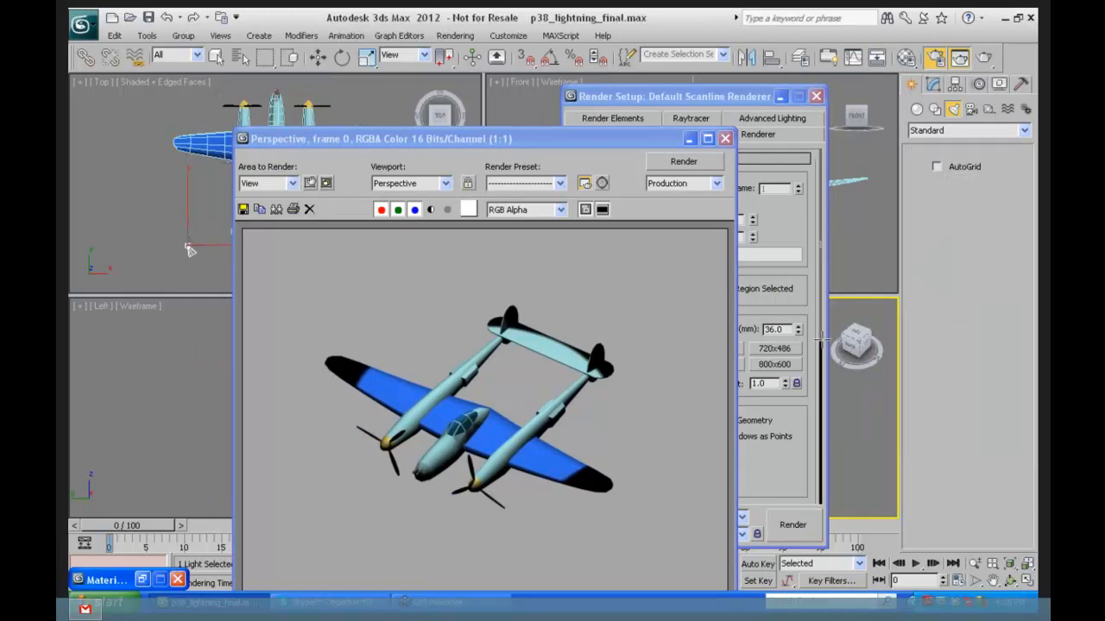
left_click_drag(393, 138, 190, 71)
left_click(780, 96)
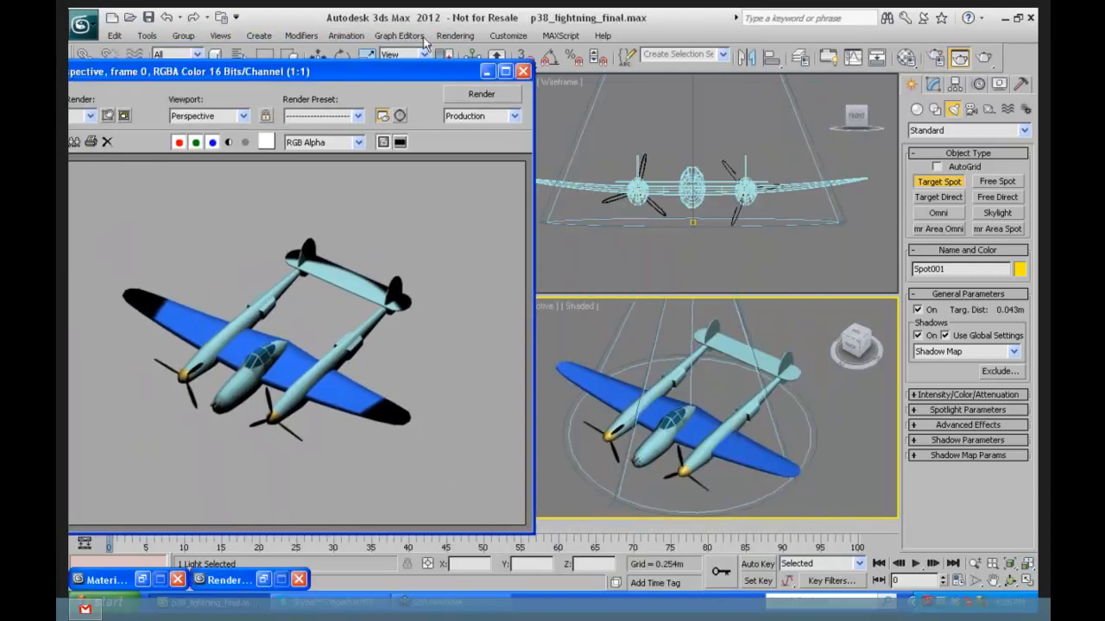
Step: Compare the rendered airplane with the Perspective viewport, check the viewport's shading options, and minimize the rendered frame window
left_click_drag(438, 72, 367, 78)
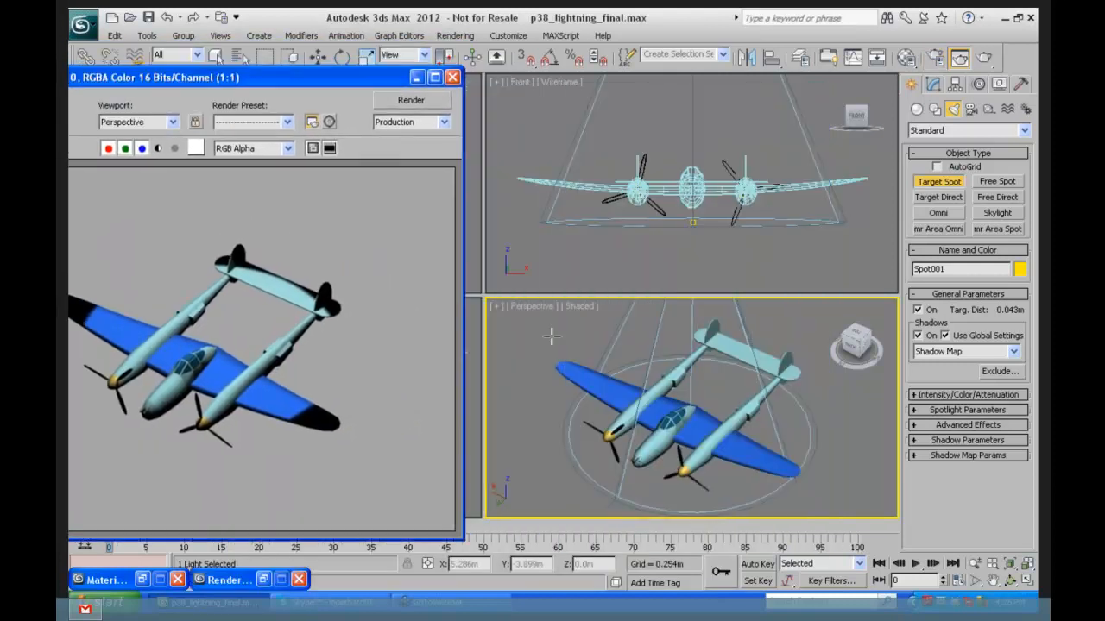
left_click(498, 308)
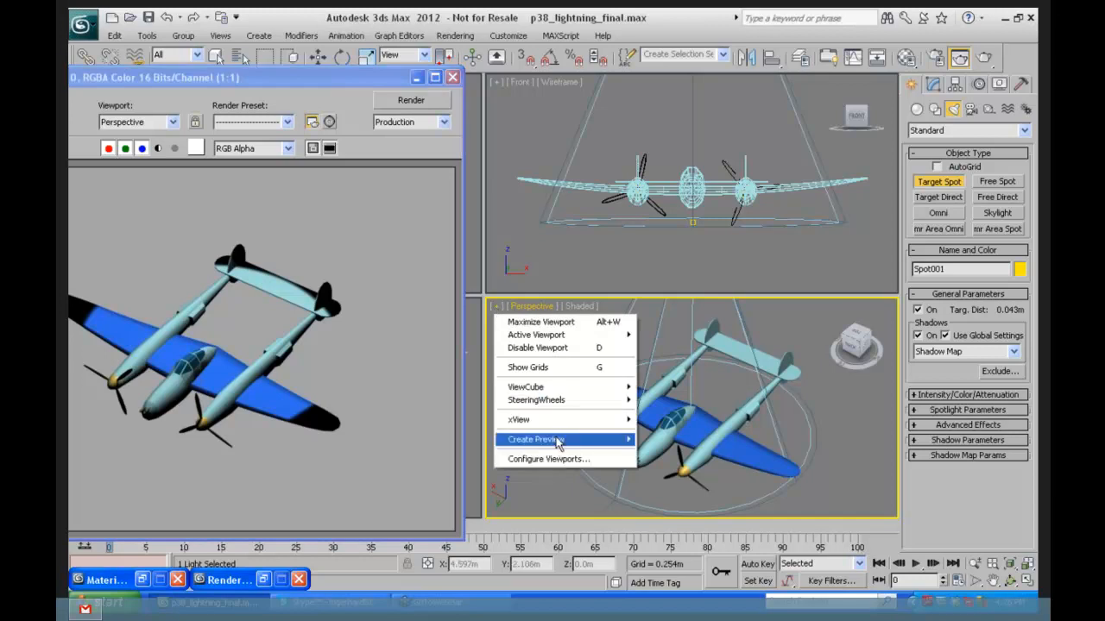
left_click(576, 308)
left_click(576, 305)
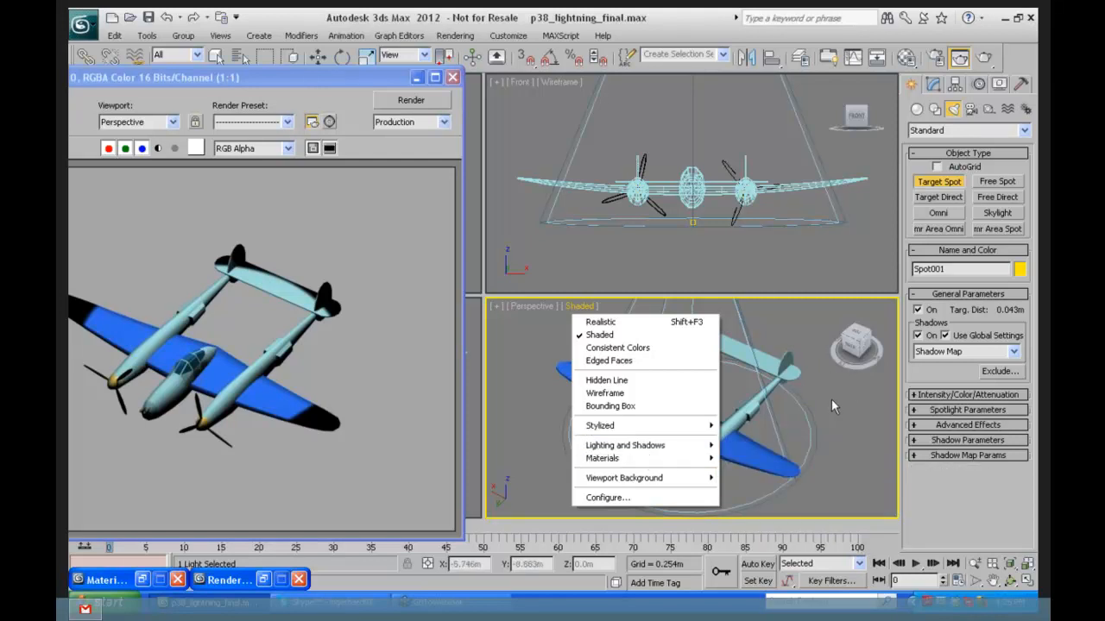
mouse_move(354, 71)
left_mouse_down()
mouse_move(484, 37)
mouse_move(455, 48)
left_mouse_up()
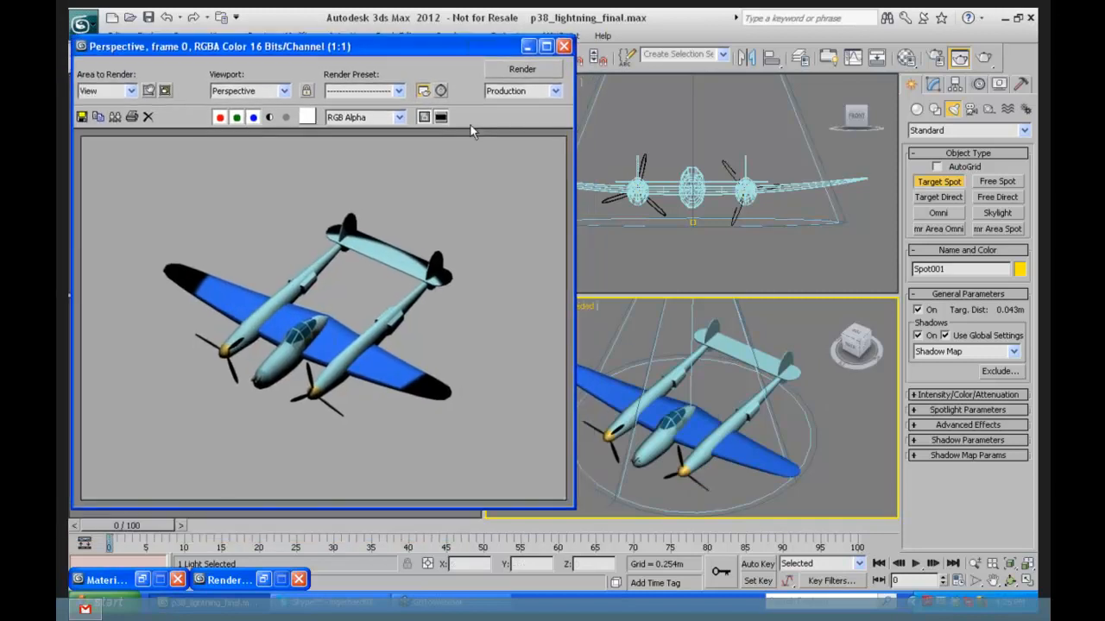
left_click(527, 47)
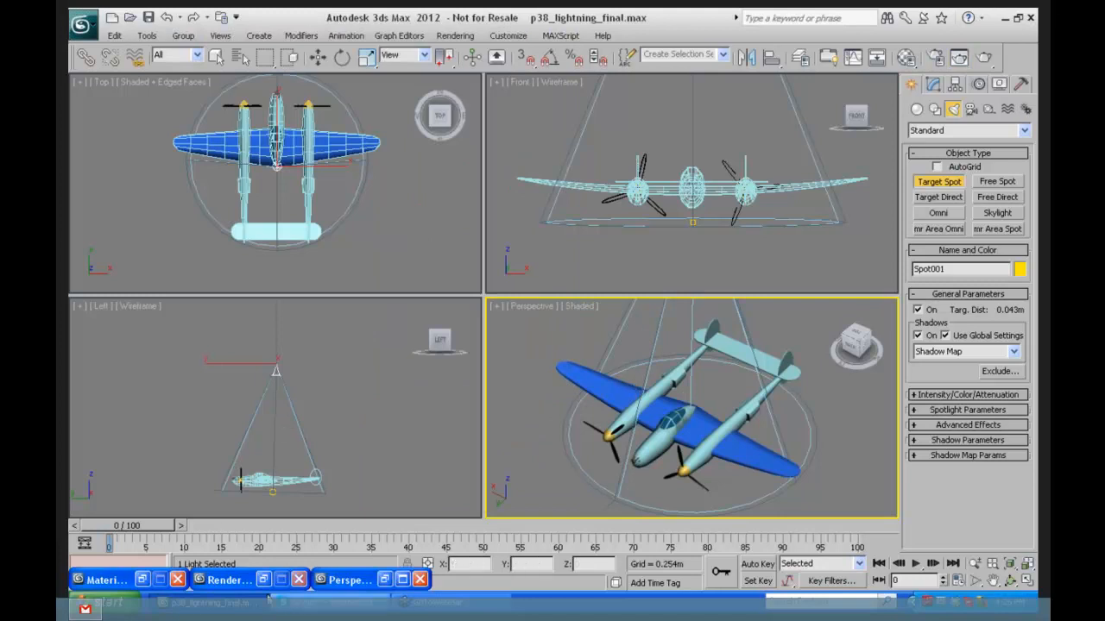
Step: Restore the Material Editor and set the P38 wing's ambient color to bright green with red 84, green 255 and blue 0
left_click(142, 579)
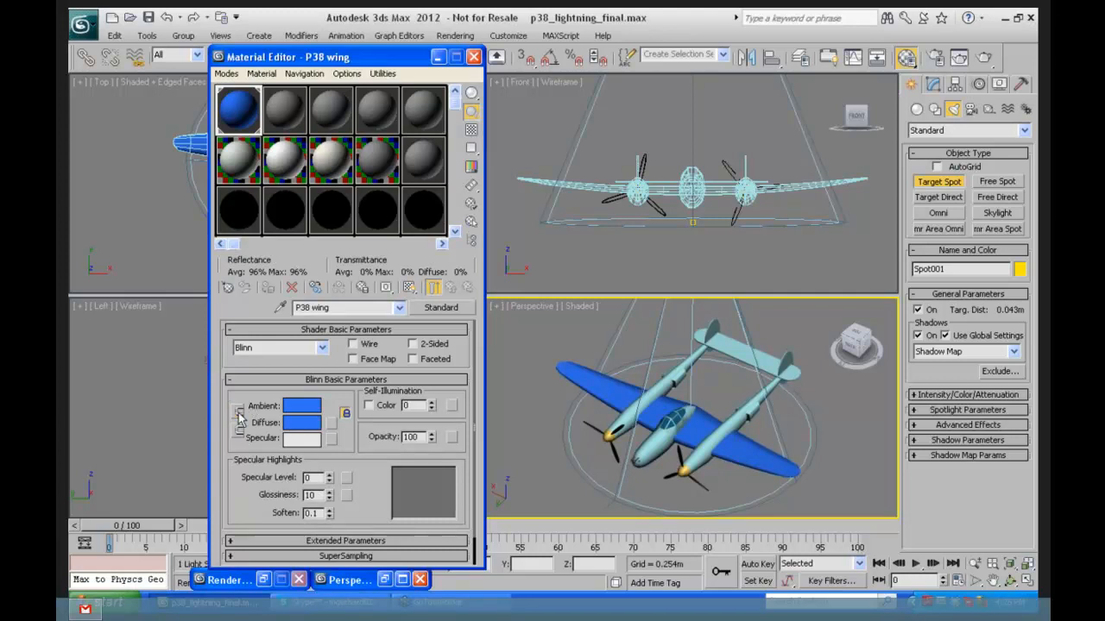
left_click(301, 406)
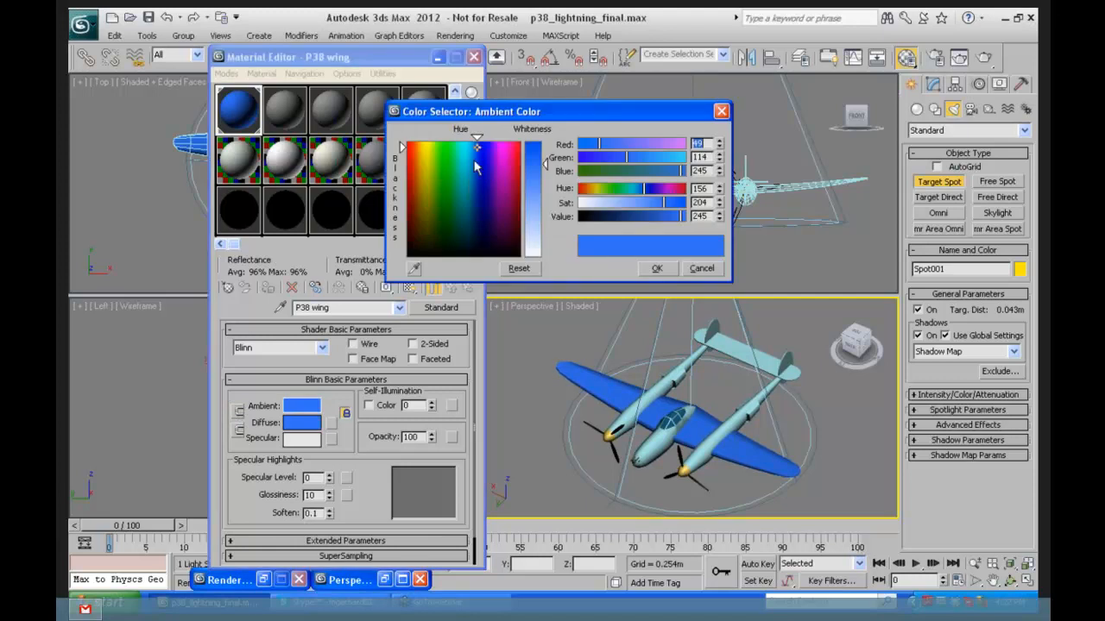
left_click(438, 143)
left_click_drag(532, 156, 532, 141)
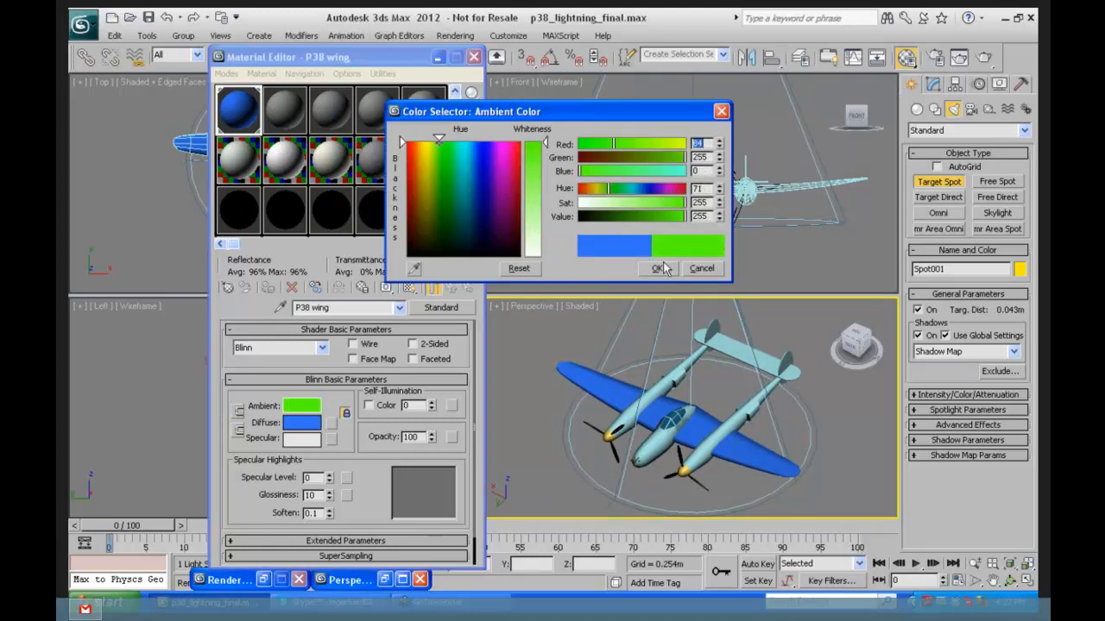
left_click(658, 268)
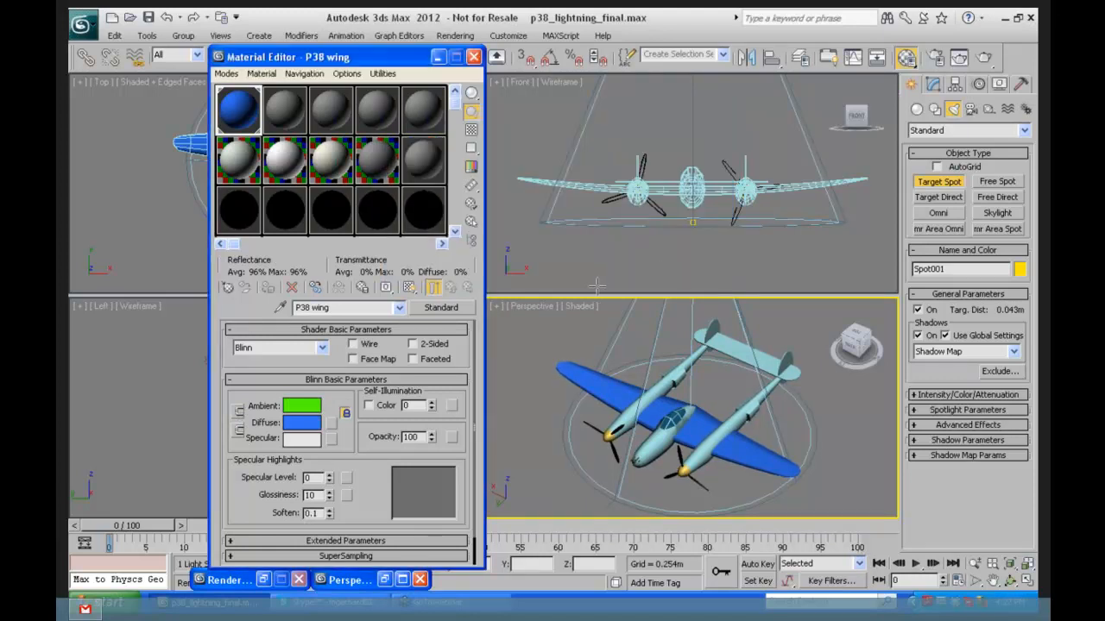
Step: Set the environment's global ambient light color to dark grey with red, green and blue at 50
left_click_drag(397, 61, 323, 106)
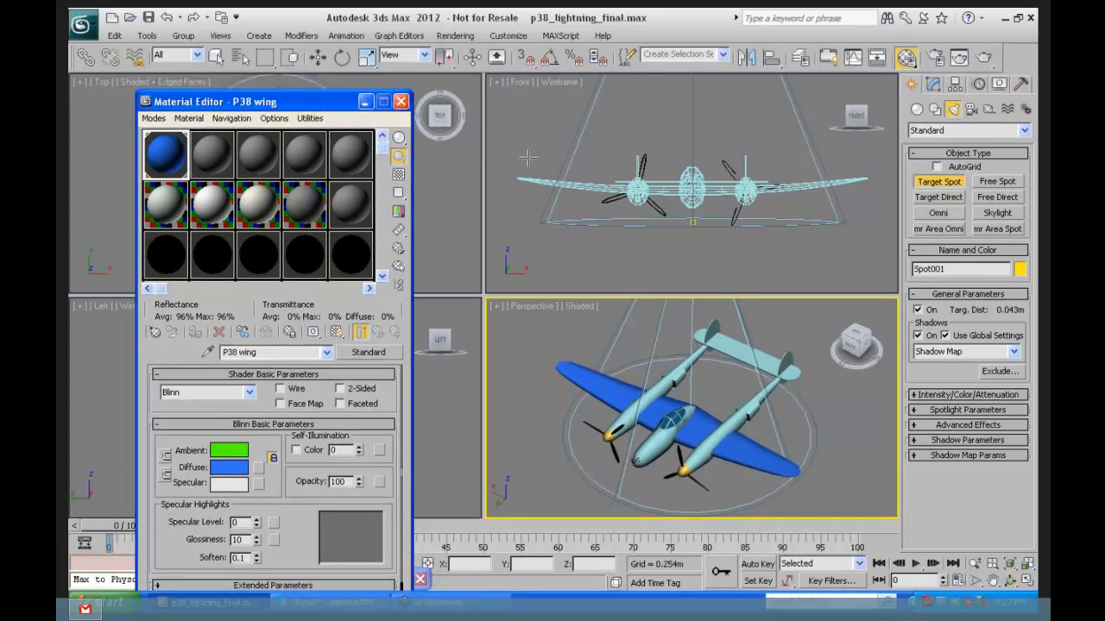
left_click(452, 37)
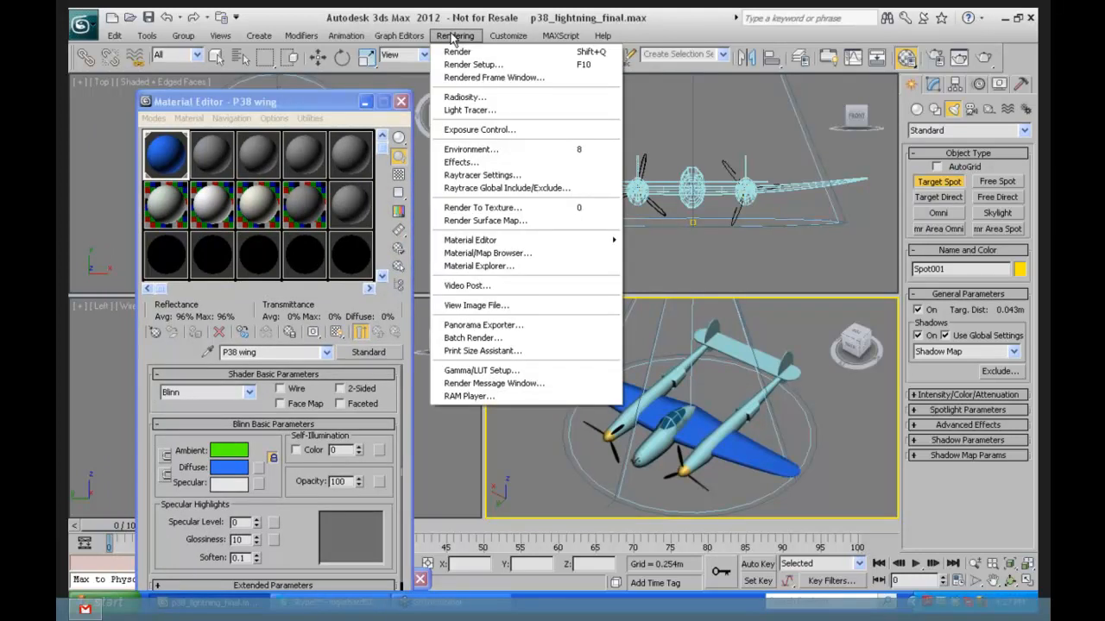
left_click(487, 152)
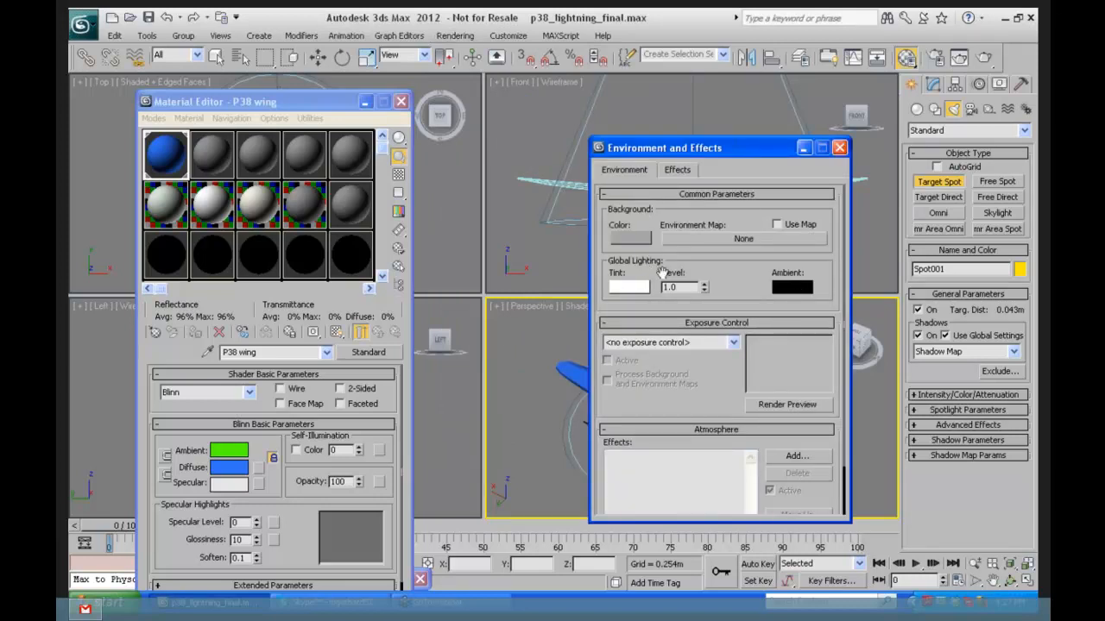
left_click(792, 289)
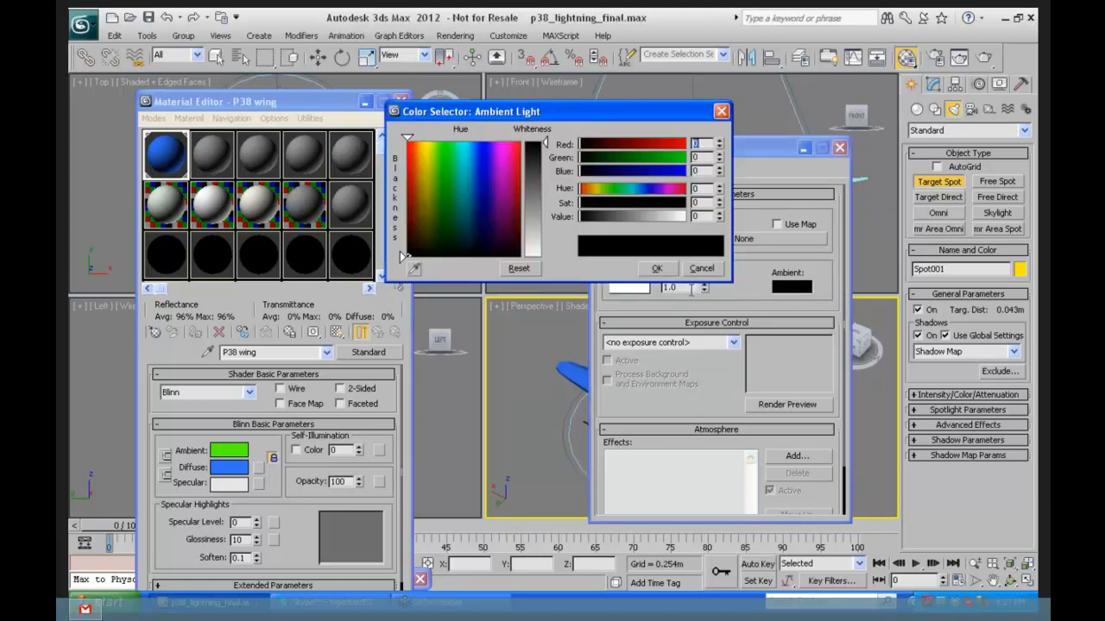
left_click_drag(535, 160, 536, 193)
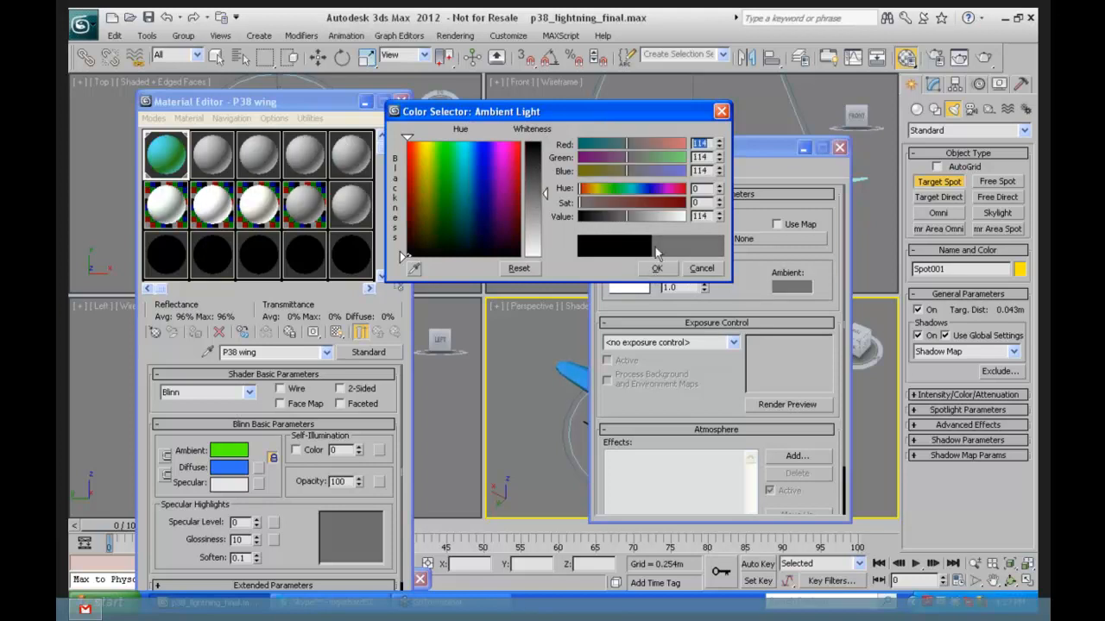
left_click_drag(540, 195, 544, 156)
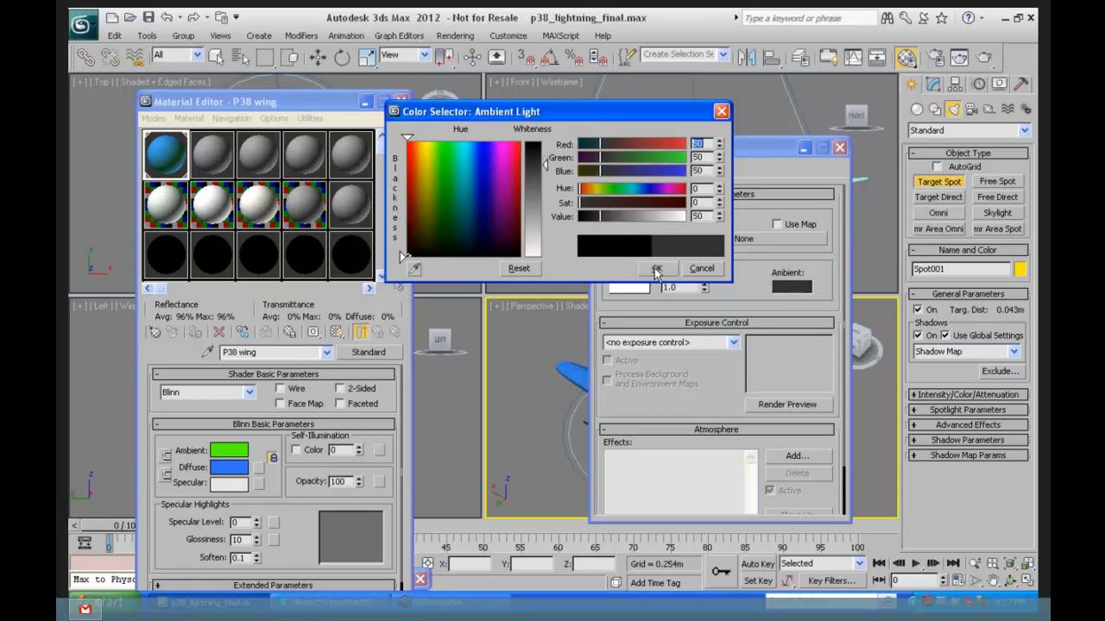
left_click(657, 269)
Step: Switch the Perspective viewport to Realistic shading and illuminate it with scene lights
left_click_drag(713, 152, 827, 125)
left_click(577, 305)
left_click(615, 316)
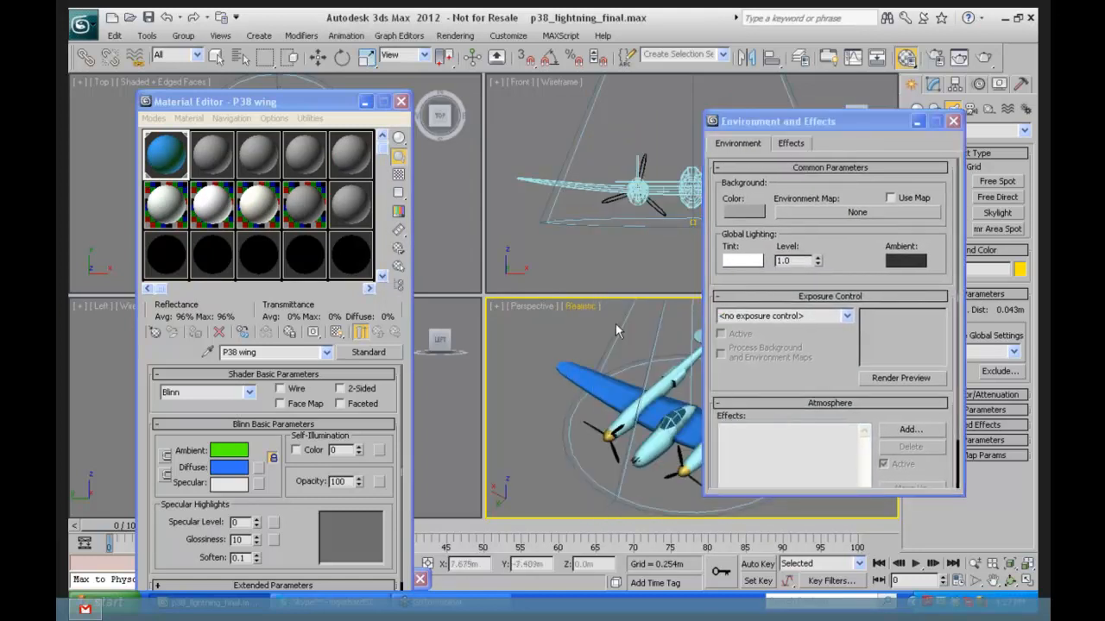
left_click_drag(813, 123, 894, 109)
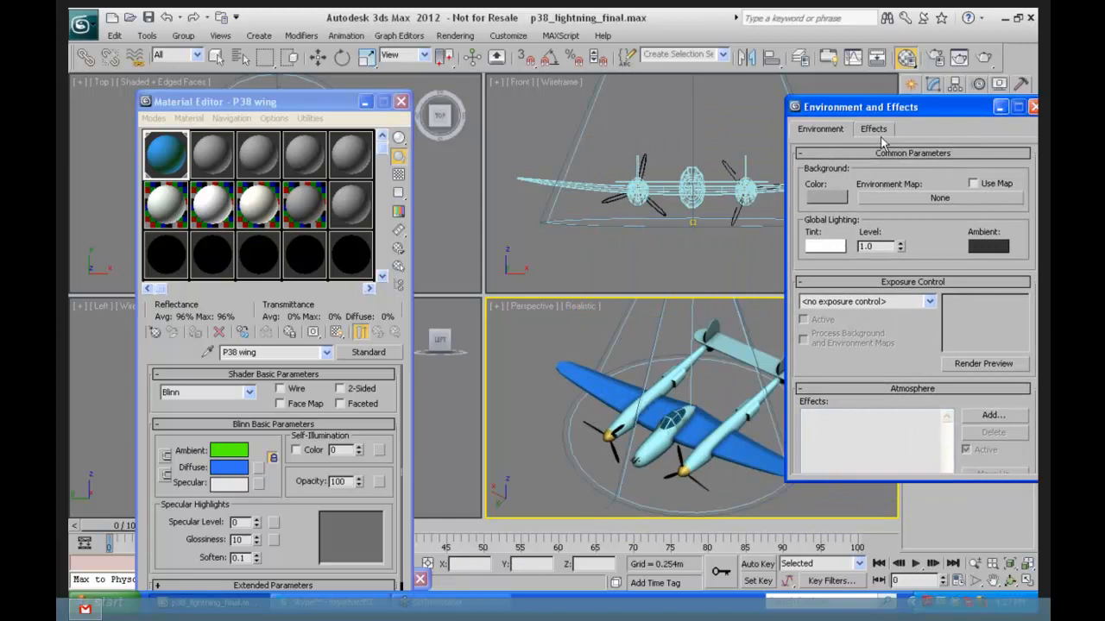
left_click(580, 306)
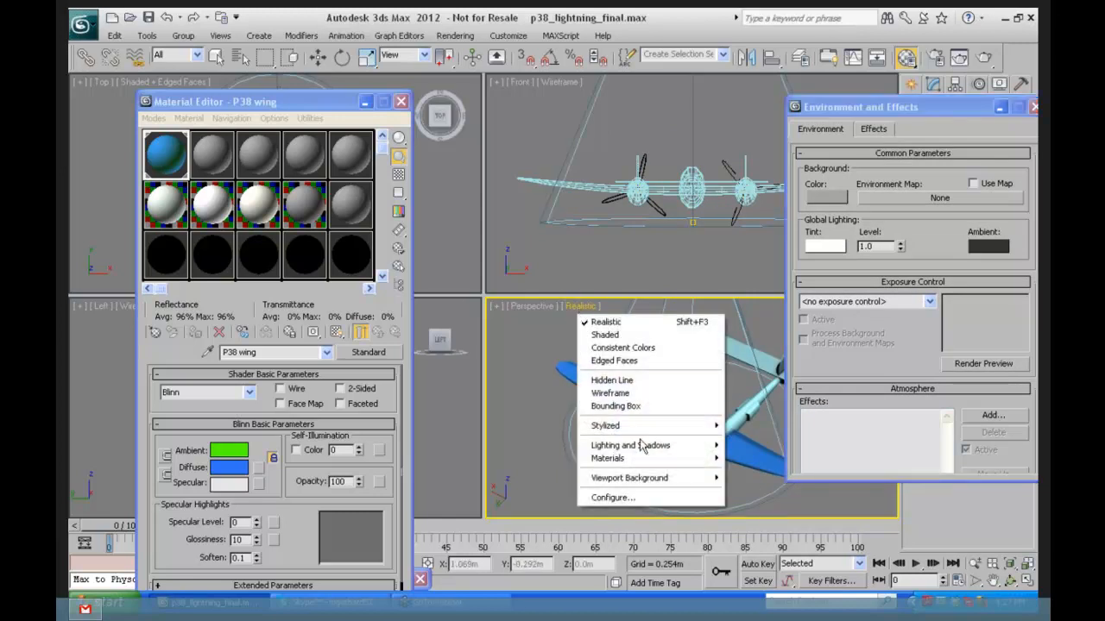
mouse_move(650, 454)
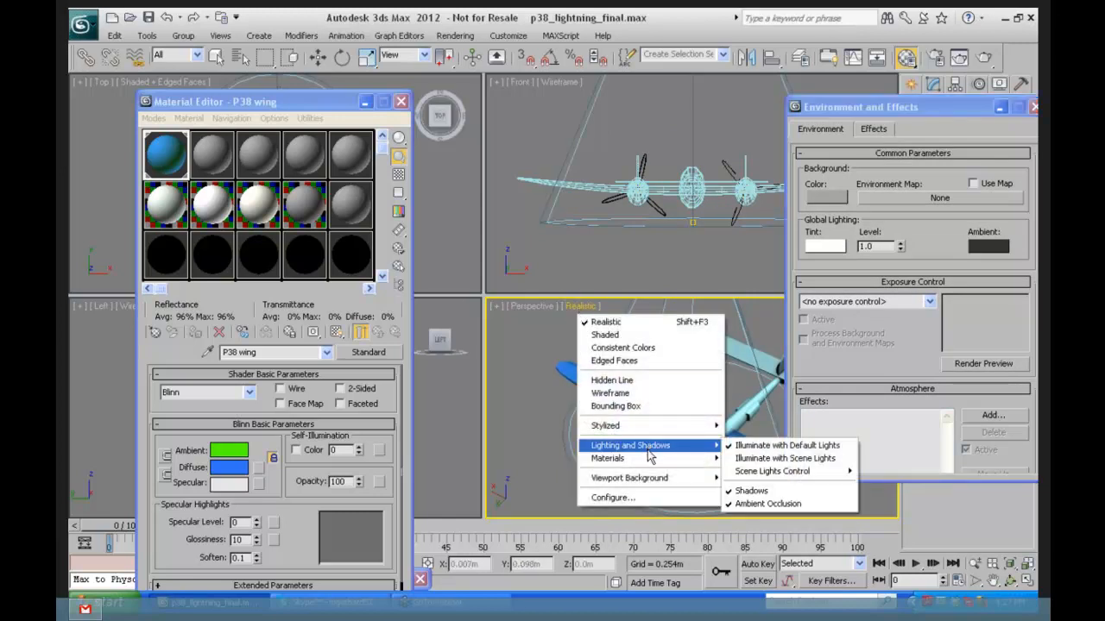
left_click(740, 461)
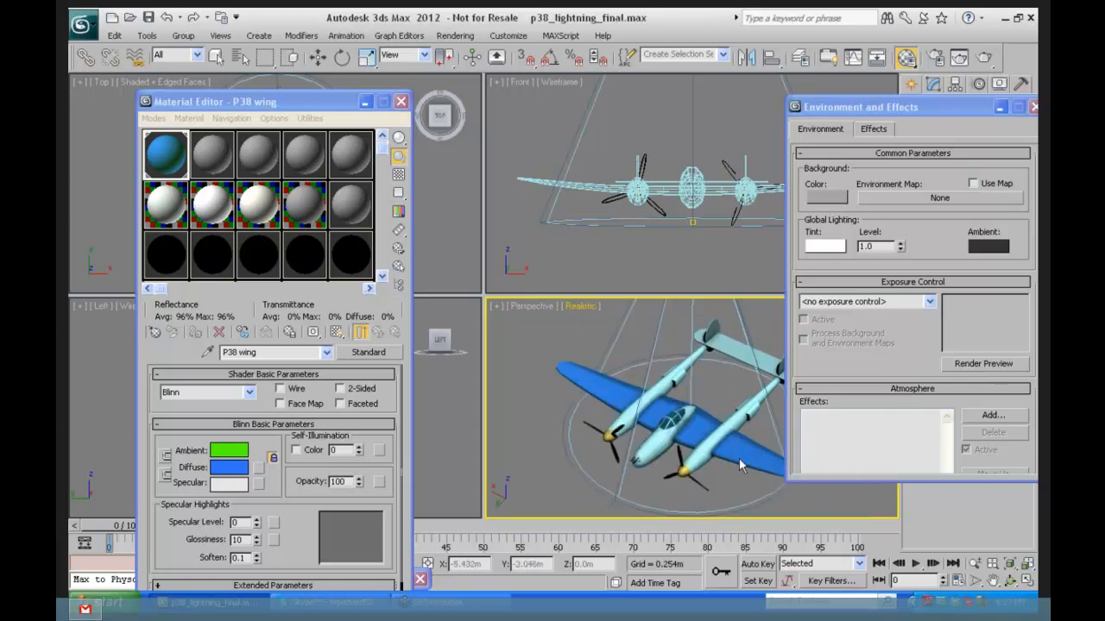
Step: Arrange the Material Editor and the Environment and Effects window side by side so the Perspective viewport stays clear
left_click_drag(916, 110, 960, 29)
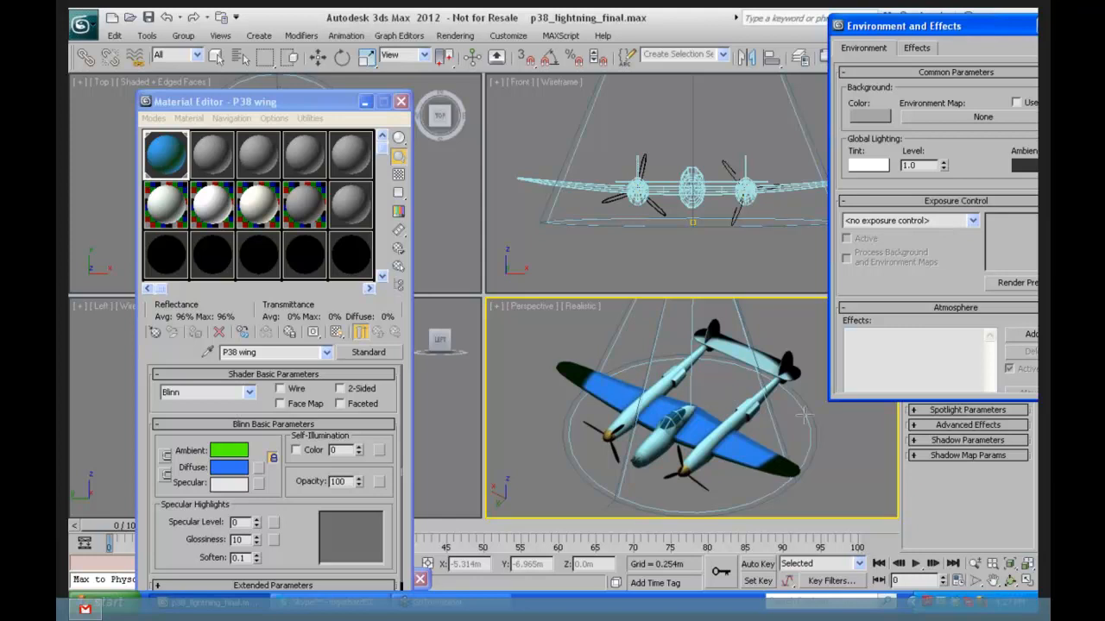
left_click_drag(300, 103, 331, 43)
left_click_drag(925, 29, 614, 40)
left_click(346, 49)
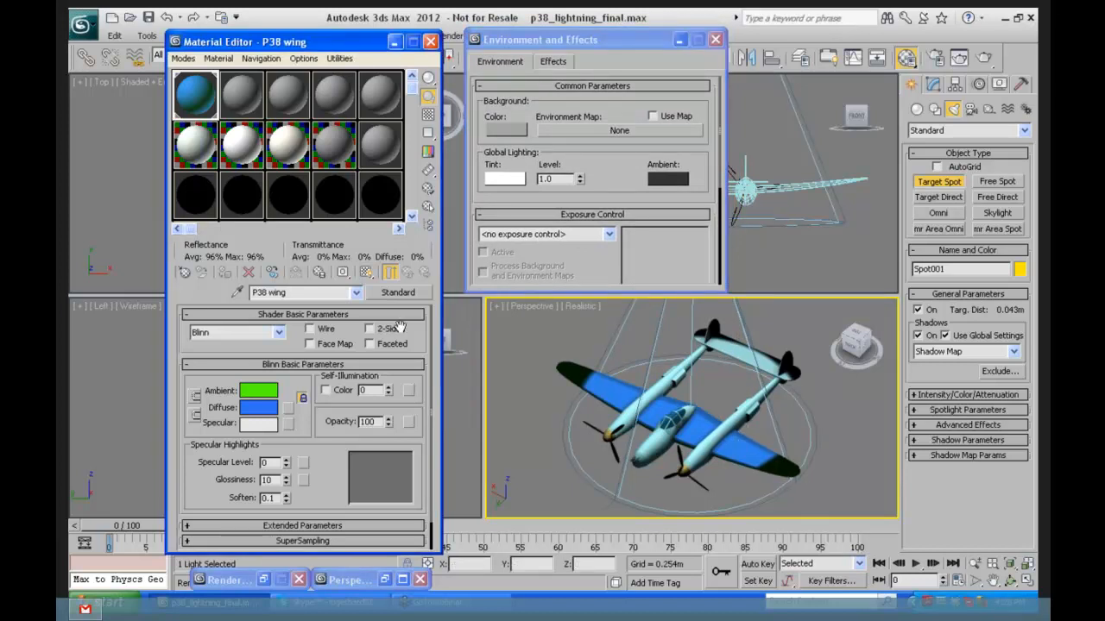
Step: Try a light grey global ambient light with red, green and blue at 206, and cancel the color change
left_click(666, 180)
left_click_drag(542, 166, 542, 234)
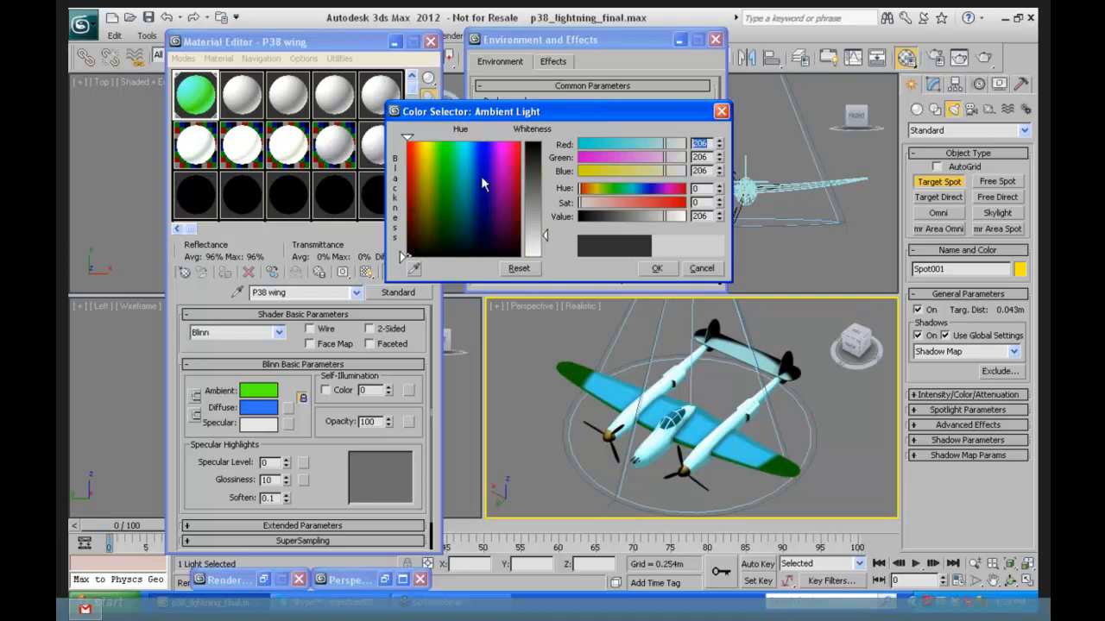
left_click_drag(547, 112, 902, 82)
left_click(666, 179)
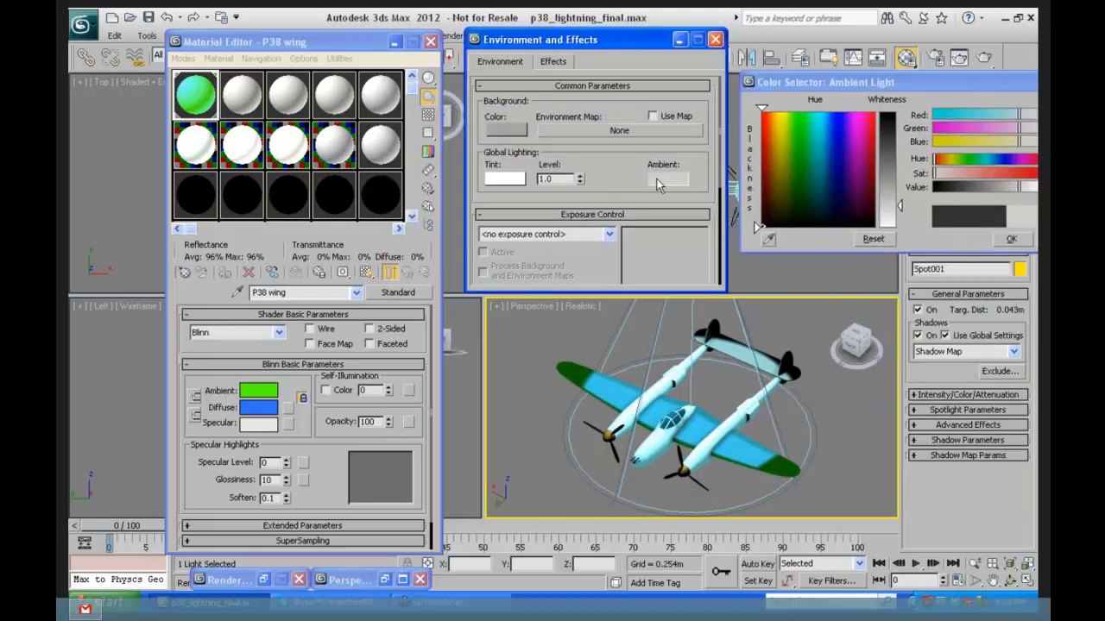
left_click_drag(826, 82, 658, 67)
left_click(918, 222)
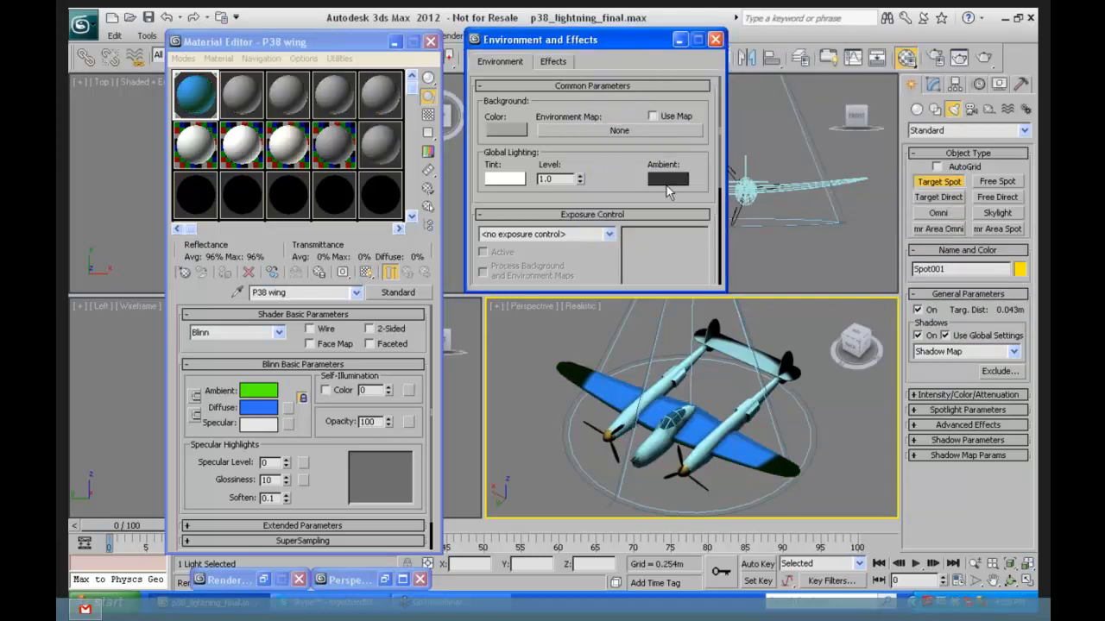
Step: Set the global ambient light to black and the P38 wing material's specular color to white, and close Environment and Effects
left_click(666, 183)
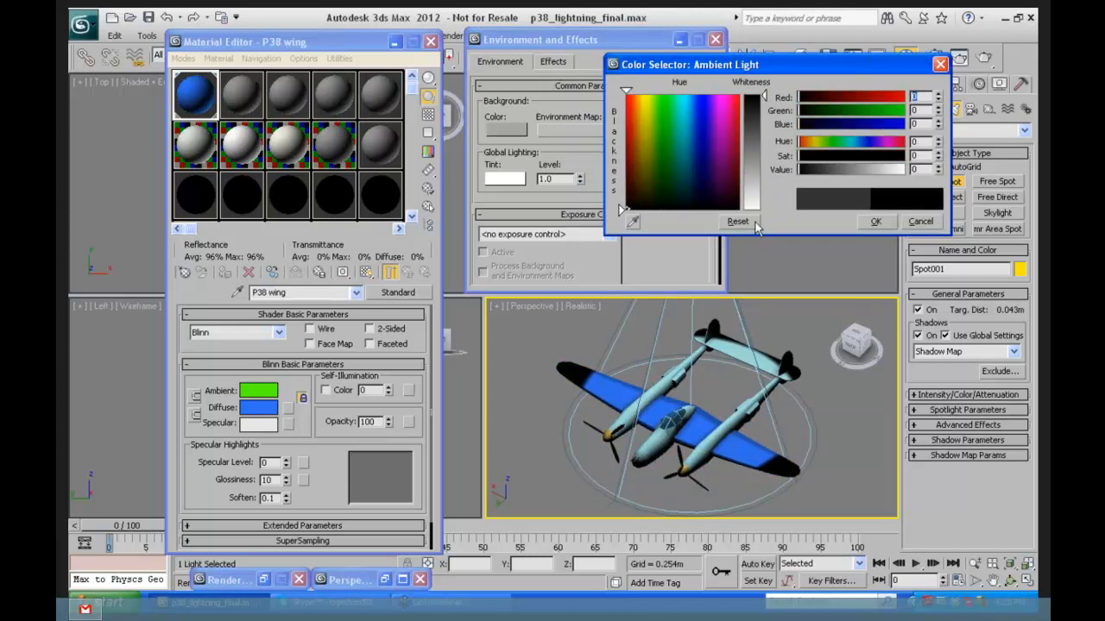
left_click(876, 222)
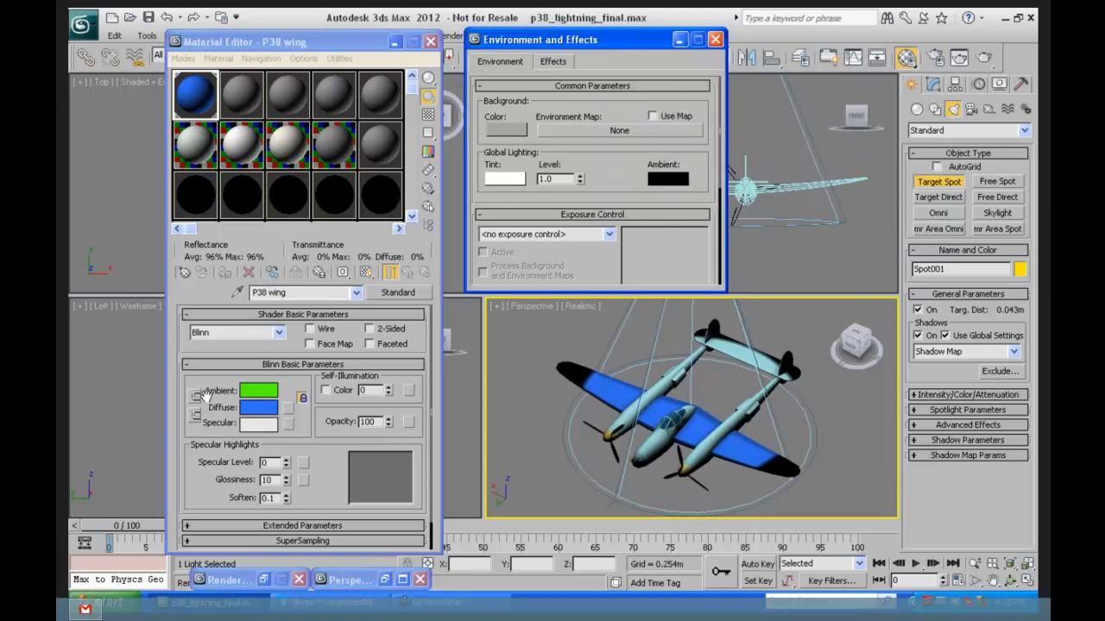
left_click(262, 426)
left_click_drag(763, 200, 764, 212)
left_click(875, 222)
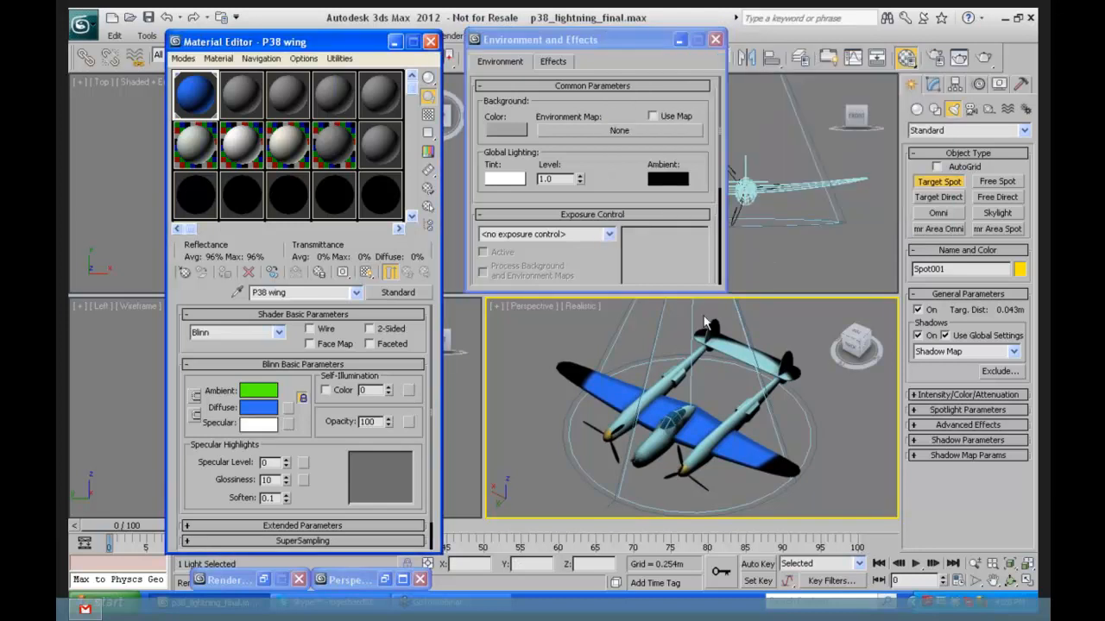
left_click(716, 39)
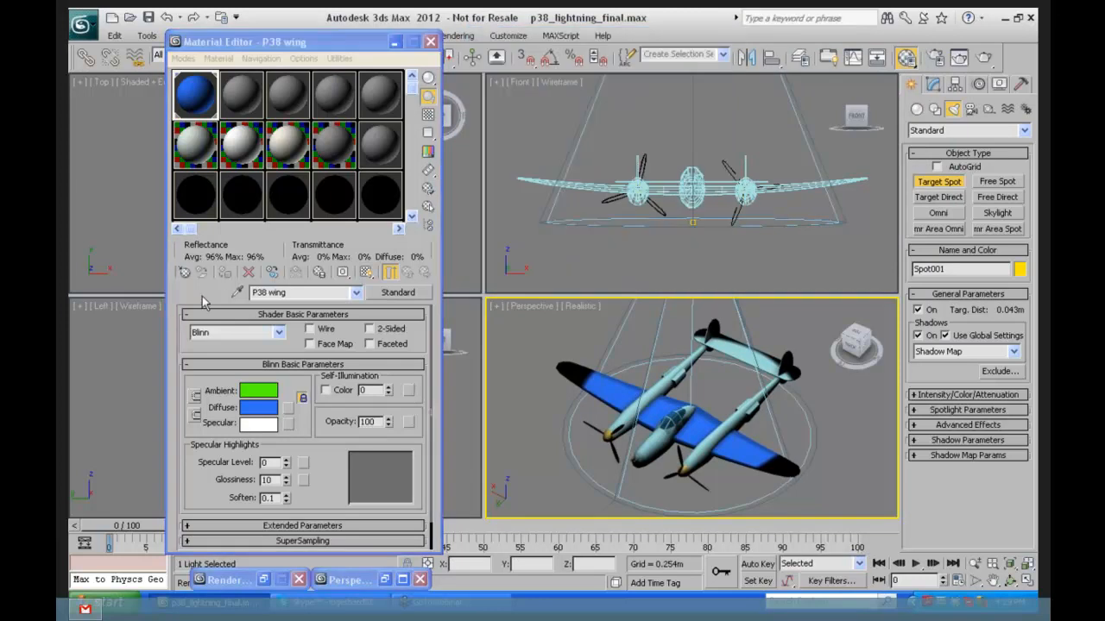
Step: Set the P38 wing material's specular level to 63 and its glossiness to 29
left_click_drag(180, 345, 226, 400)
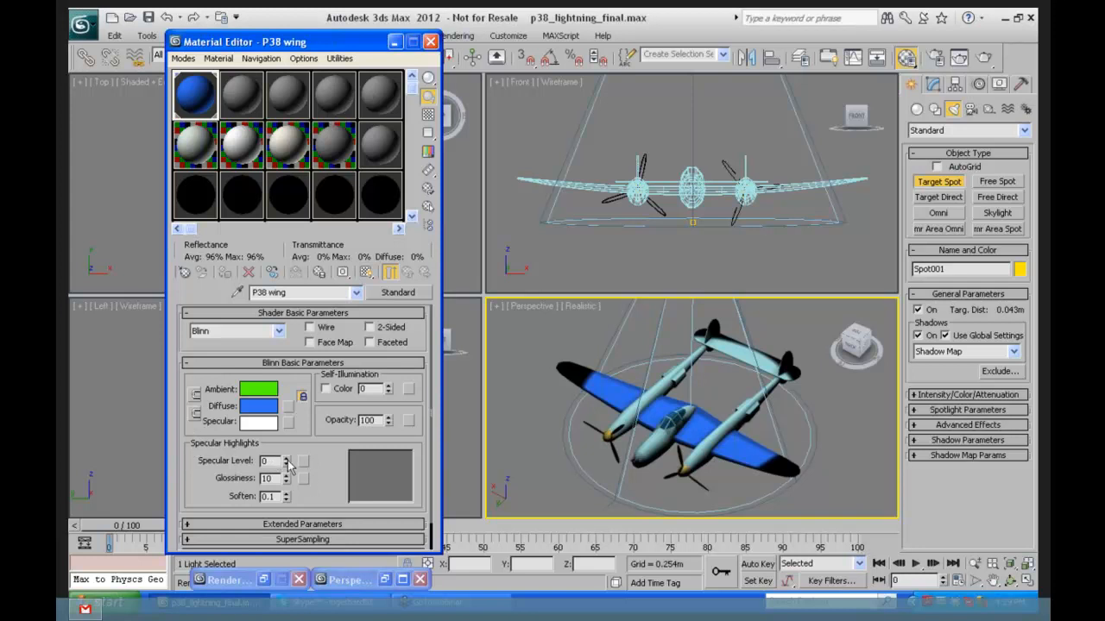
mouse_move(288, 464)
left_mouse_down()
mouse_move(289, 413)
mouse_move(288, 423)
left_mouse_up()
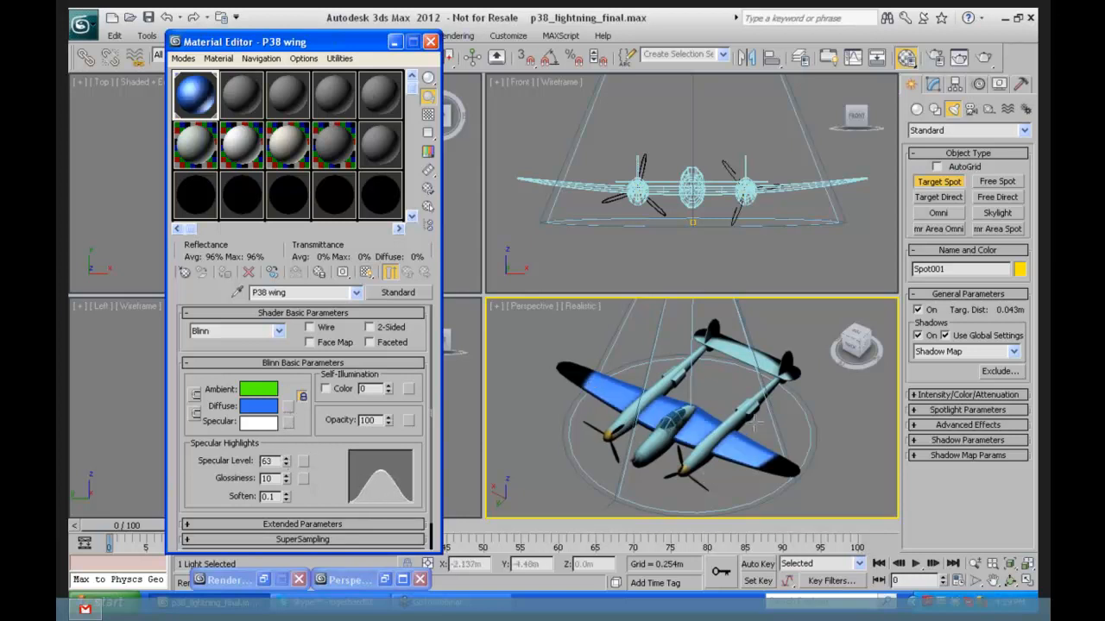
left_click(1010, 581)
left_click_drag(621, 397, 682, 430)
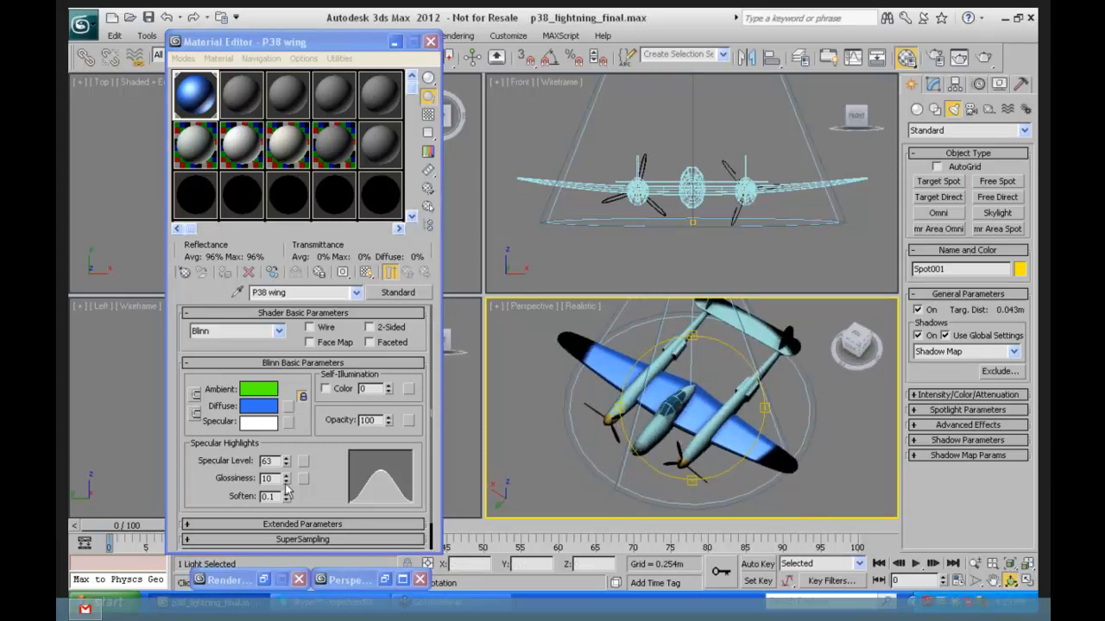
mouse_move(285, 485)
left_mouse_down()
mouse_move(277, 502)
mouse_move(280, 454)
mouse_move(289, 504)
mouse_move(283, 483)
left_mouse_up()
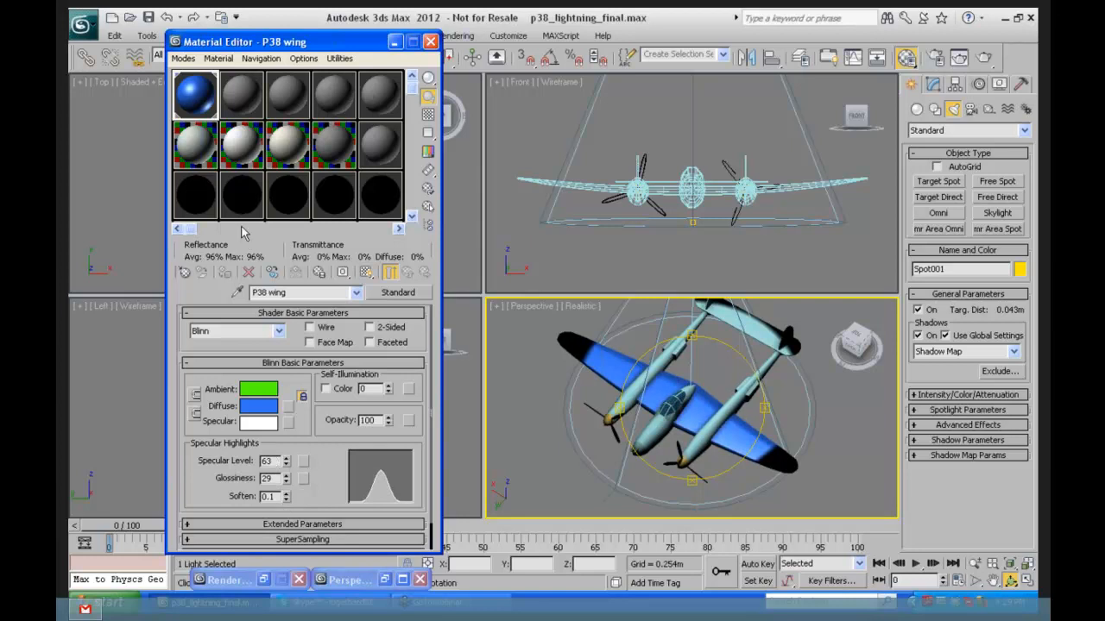
Step: Assign the P38 wing material to the starboard sponson and hide all lights in the scene
left_click_drag(195, 89, 643, 389)
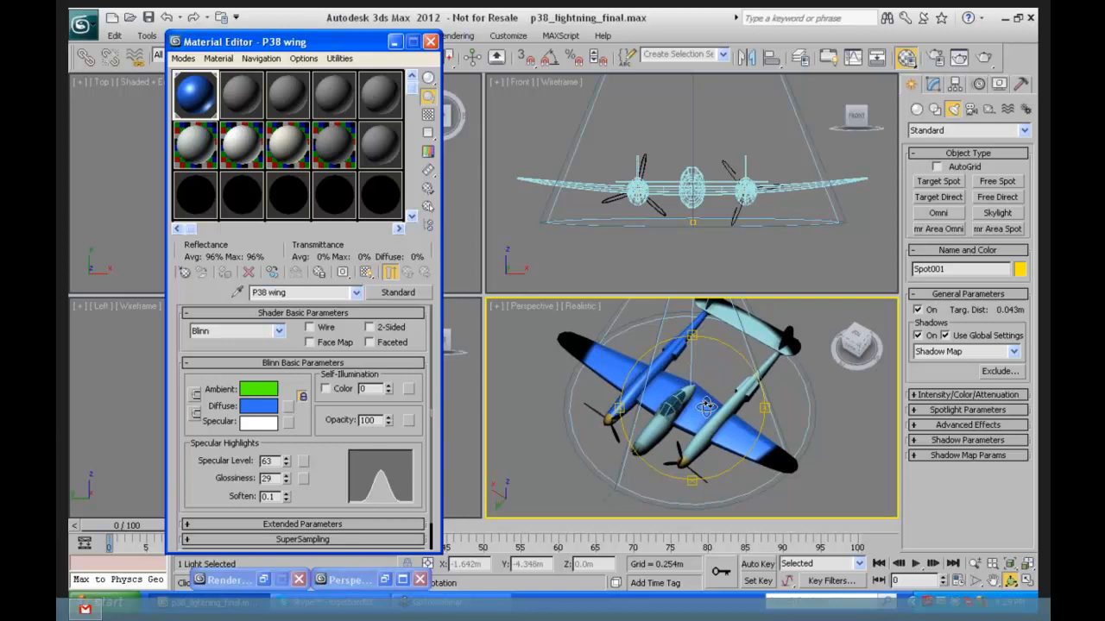
left_click(833, 395)
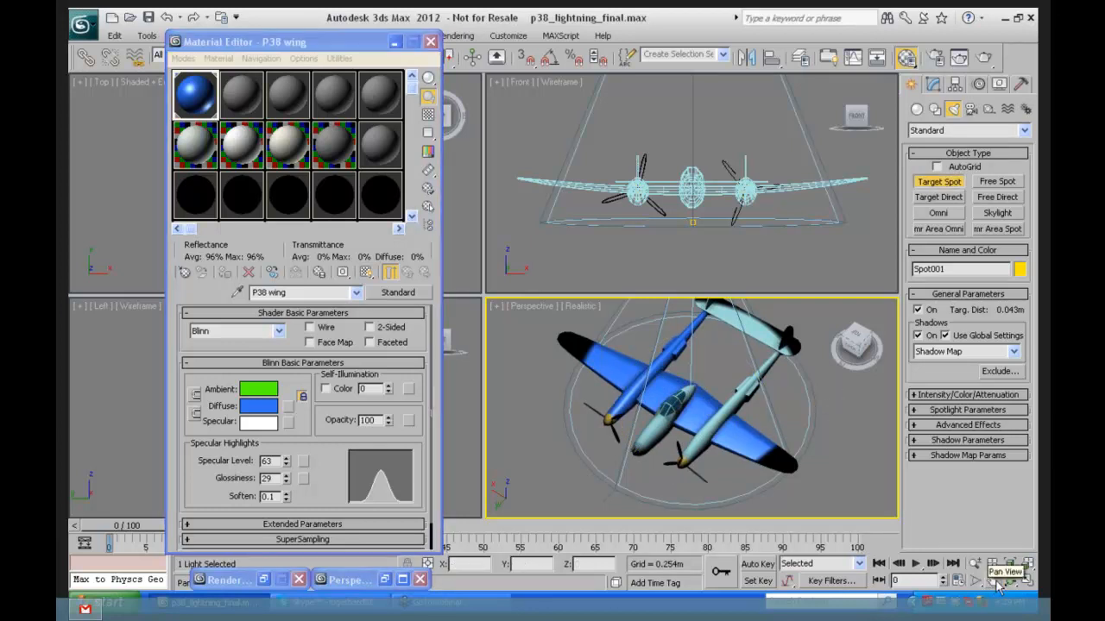
left_click(1007, 109)
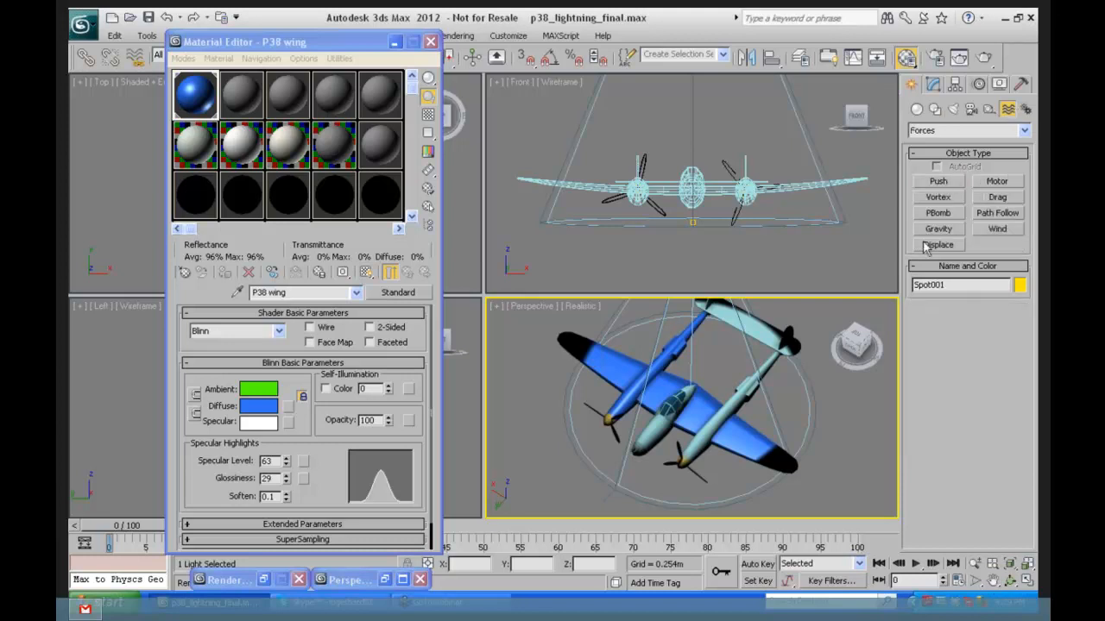
left_click(1021, 85)
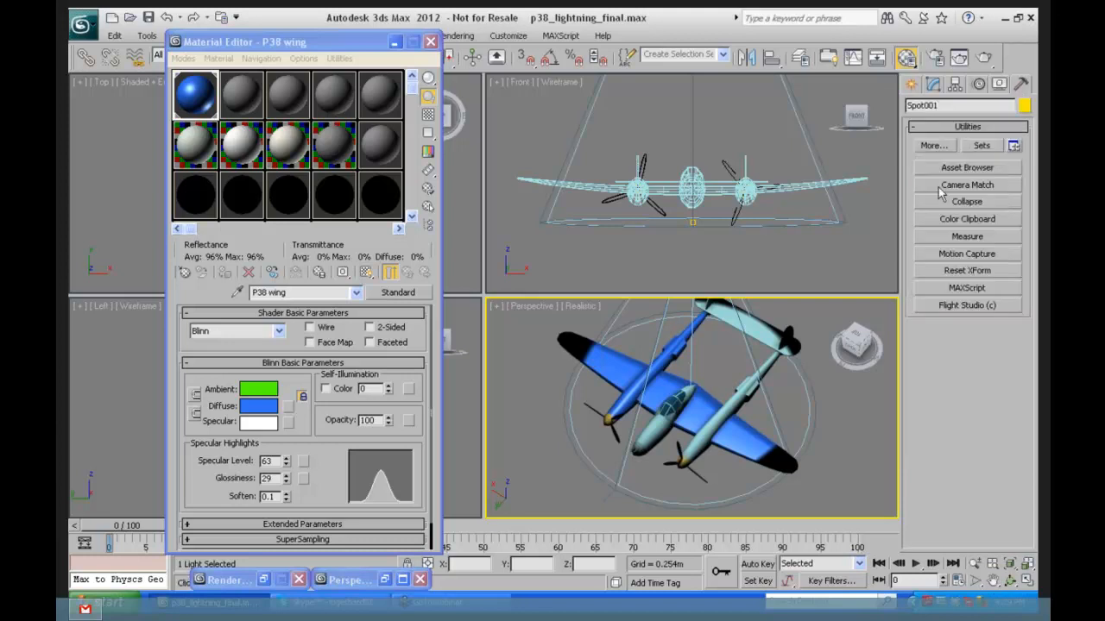
left_click(999, 83)
left_click(917, 259)
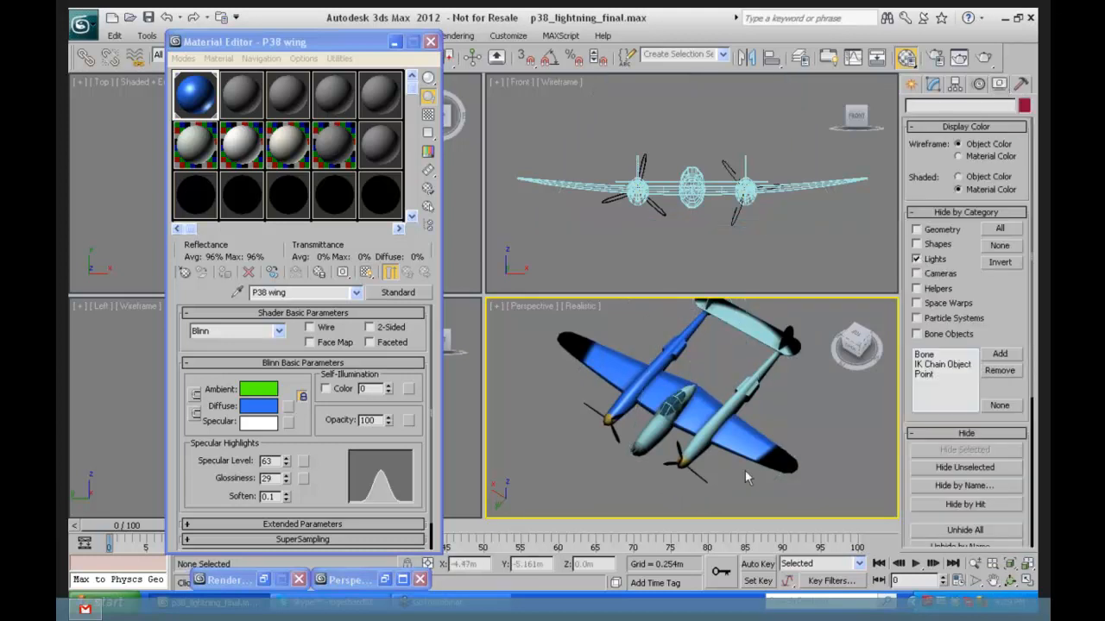
Step: Maximize the Perspective viewport, frame the airplane beside the Material Editor and select the starboard sponson
left_click(1025, 584)
middle_click_drag(516, 205, 733, 263)
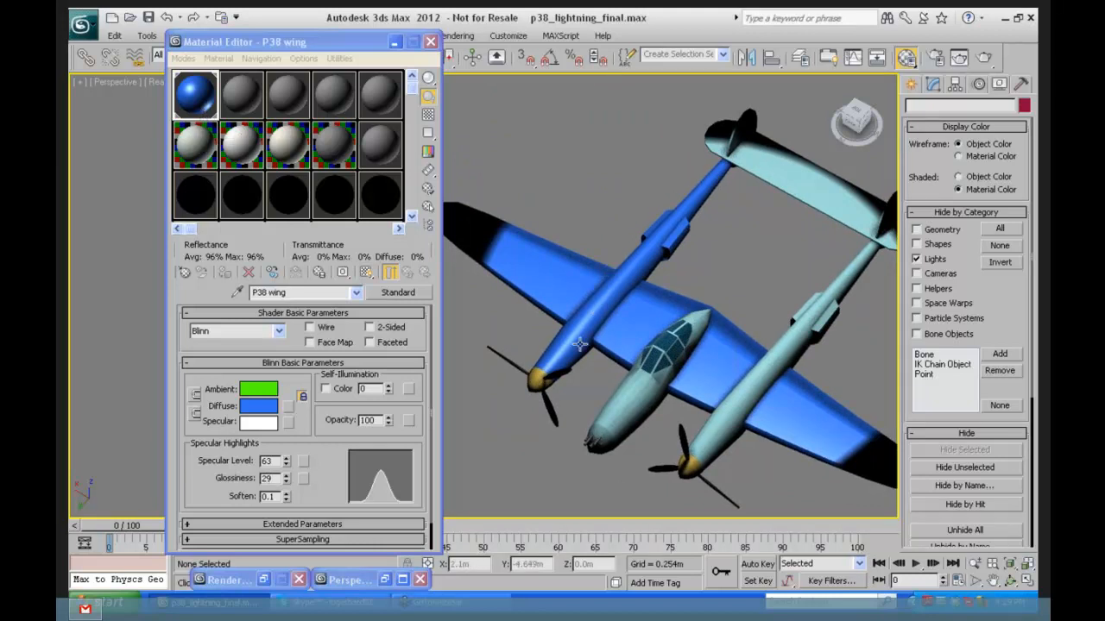
left_click(642, 239)
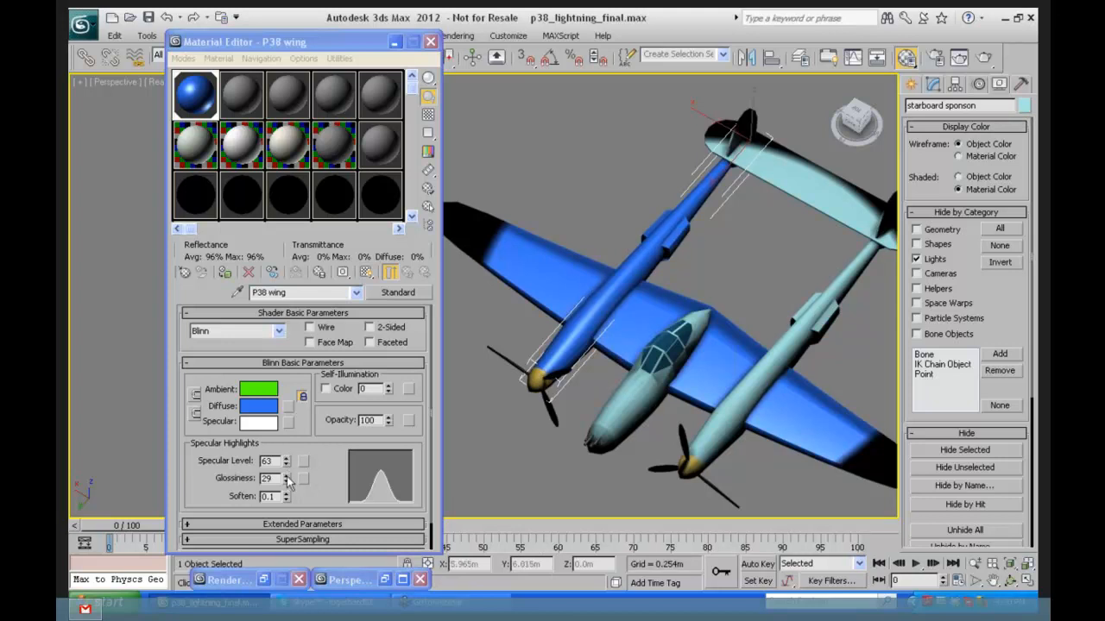
Step: Try the P38 wing material's glossiness at 74, 28 and 16, and return it to 29
left_click_drag(288, 480, 287, 440)
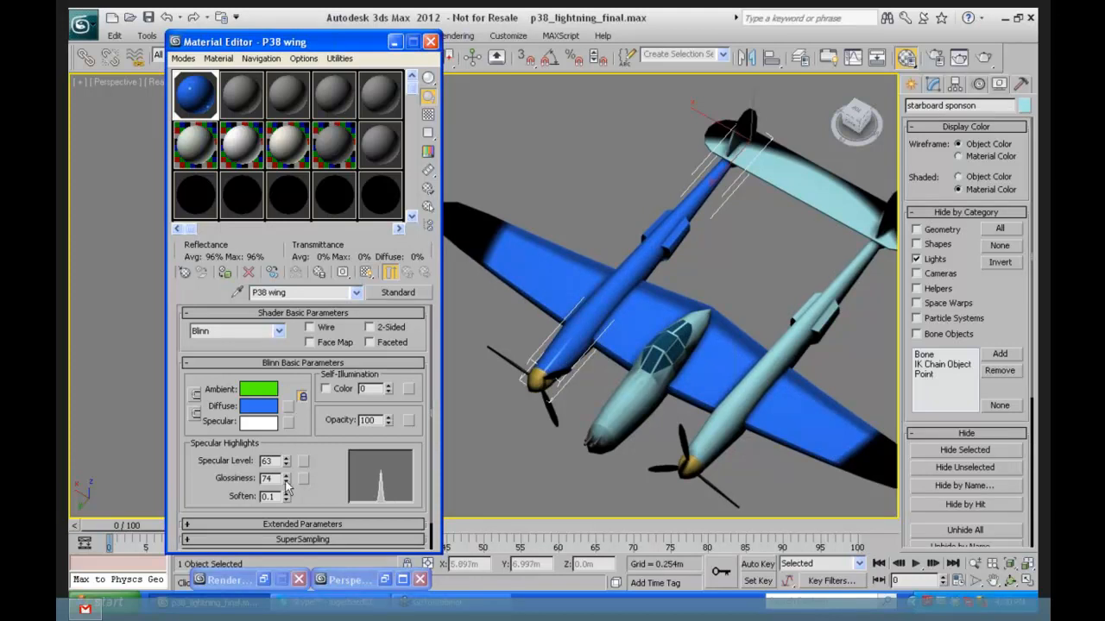
left_click_drag(286, 485, 282, 517)
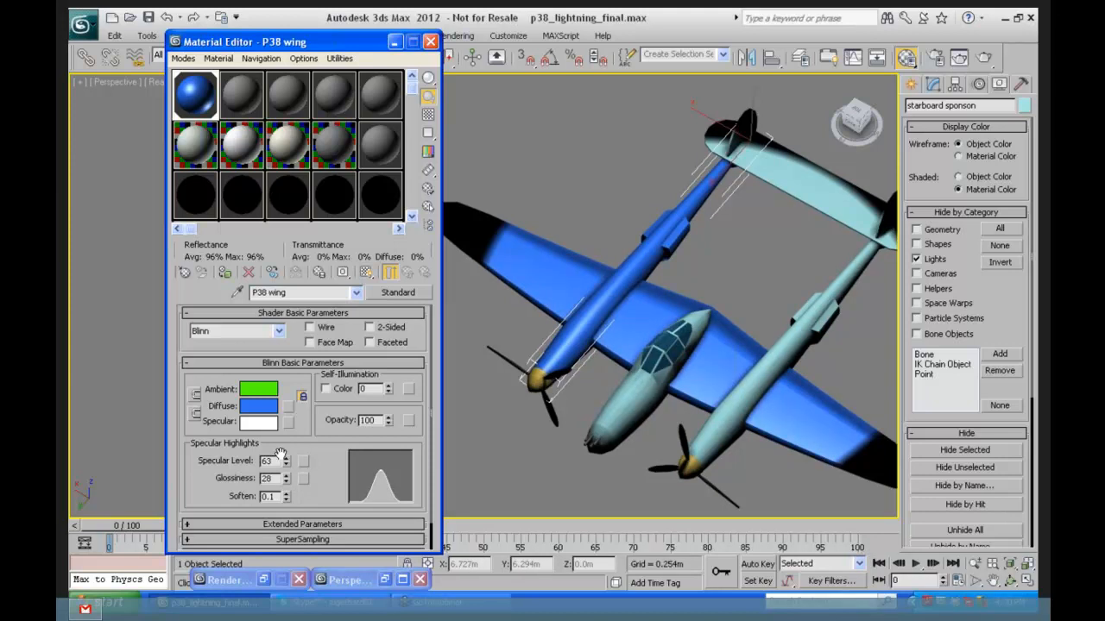
mouse_move(287, 482)
left_mouse_down()
mouse_move(288, 498)
mouse_move(287, 474)
left_mouse_up()
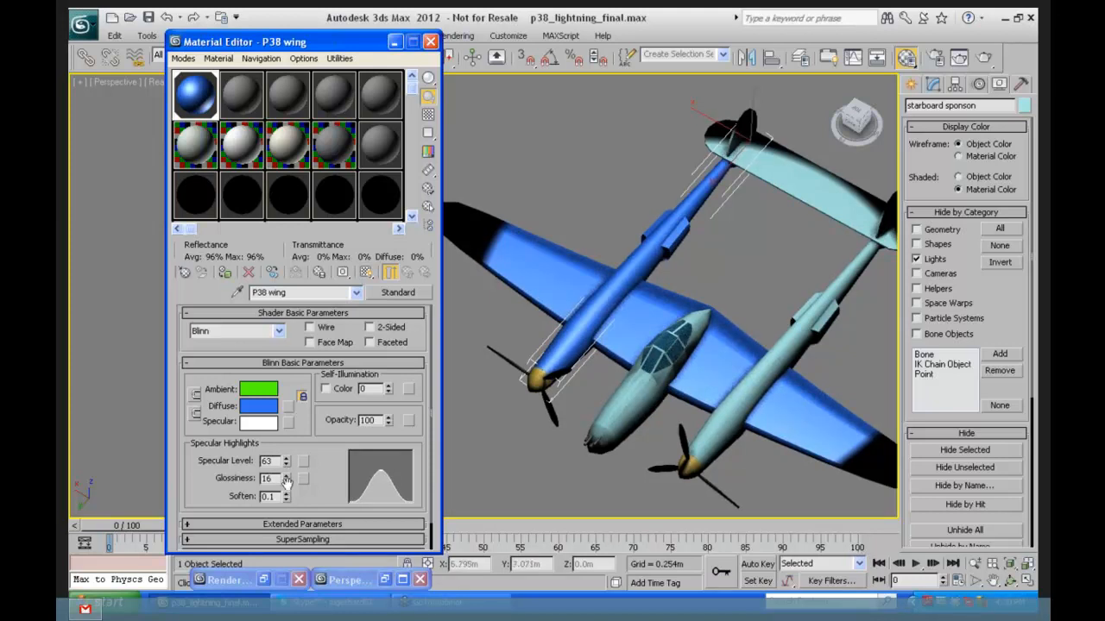
mouse_move(288, 482)
left_mouse_down()
mouse_move(283, 470)
mouse_move(289, 496)
left_mouse_up()
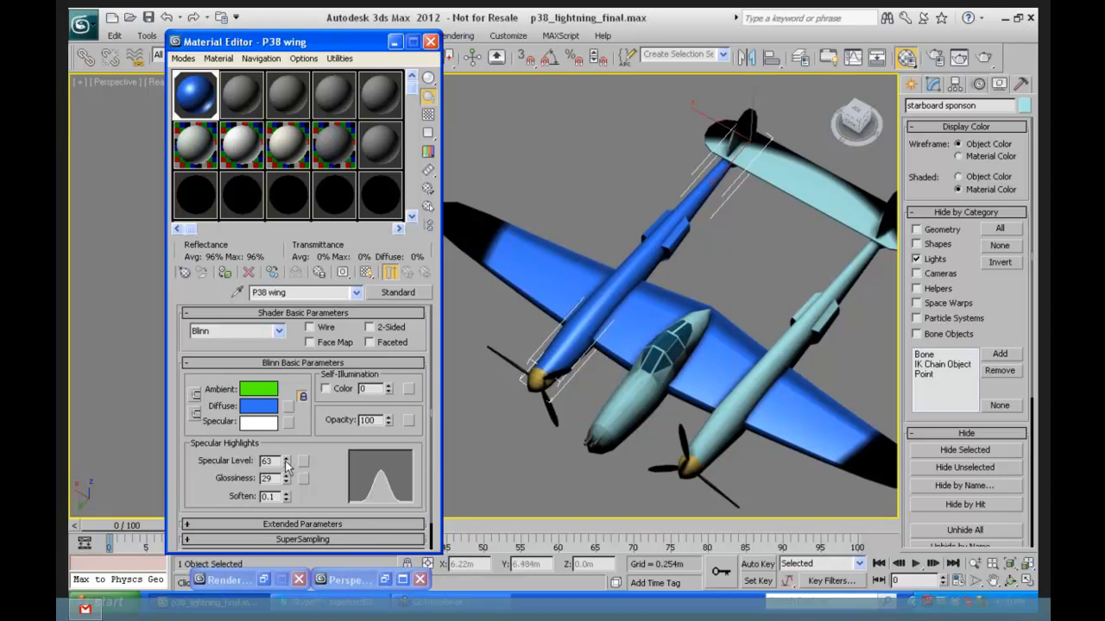
Step: Raise the P38 wing material's specular level to 86 and its glossiness to 34
left_click_drag(287, 464, 285, 441)
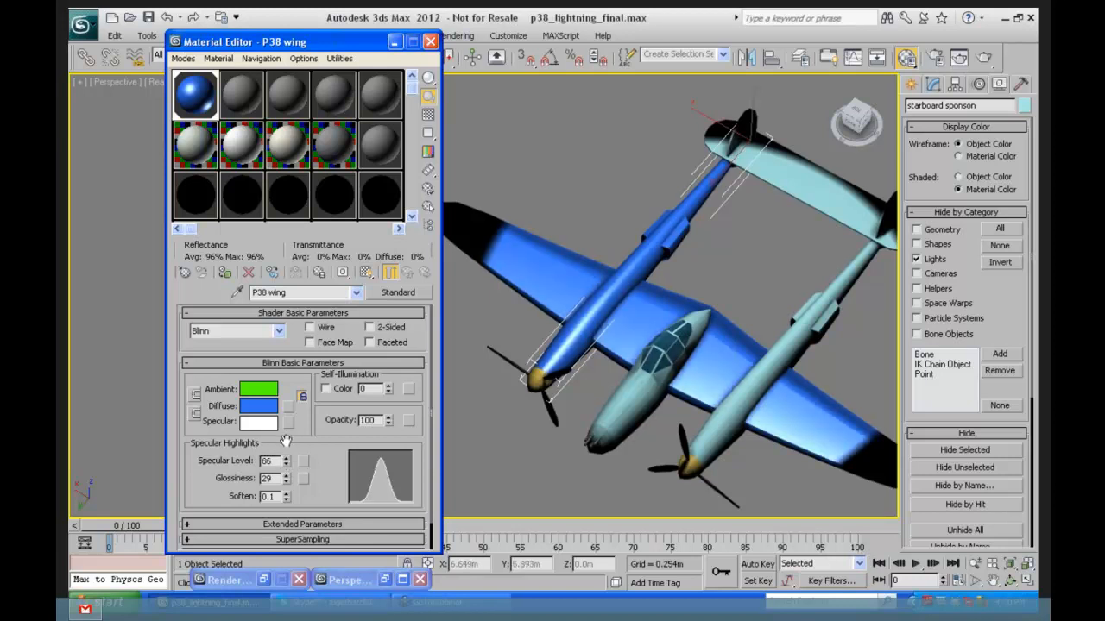
left_click_drag(287, 479, 287, 480)
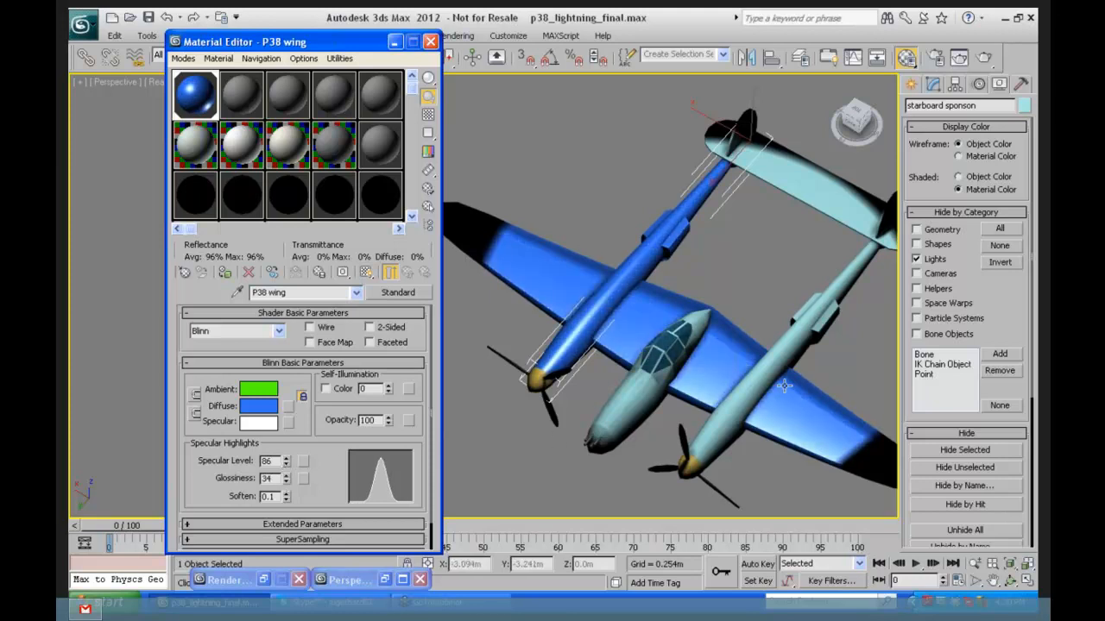
middle_click_drag(690, 265, 673, 264, "alt")
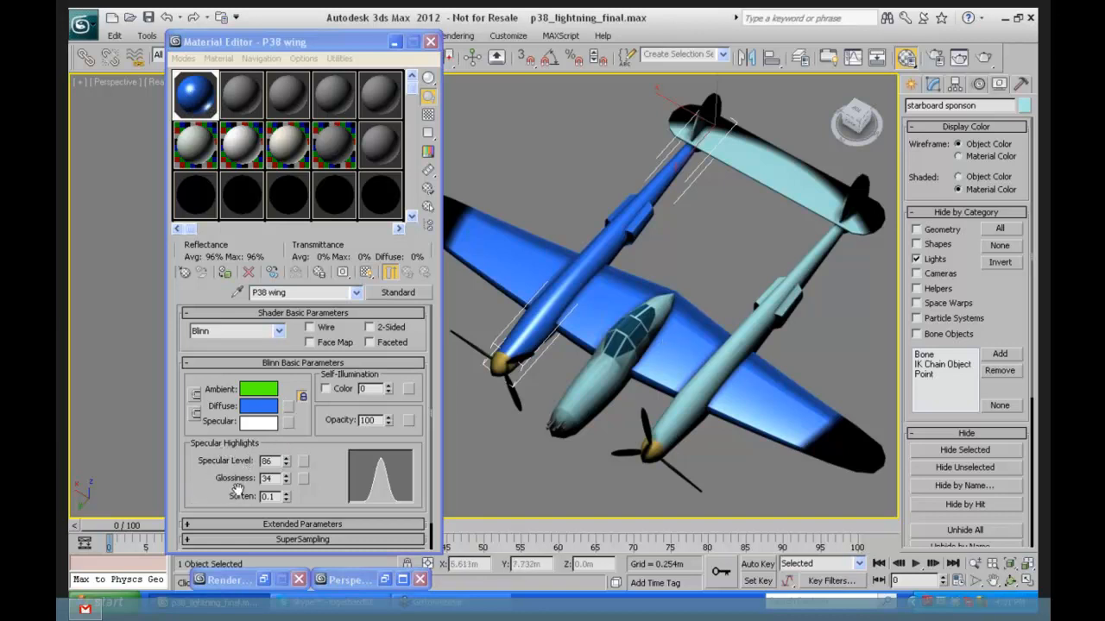
Step: Try the P38 wing material's soften value at 0.2 and 1.0, and set it to 0.5
left_click(285, 493)
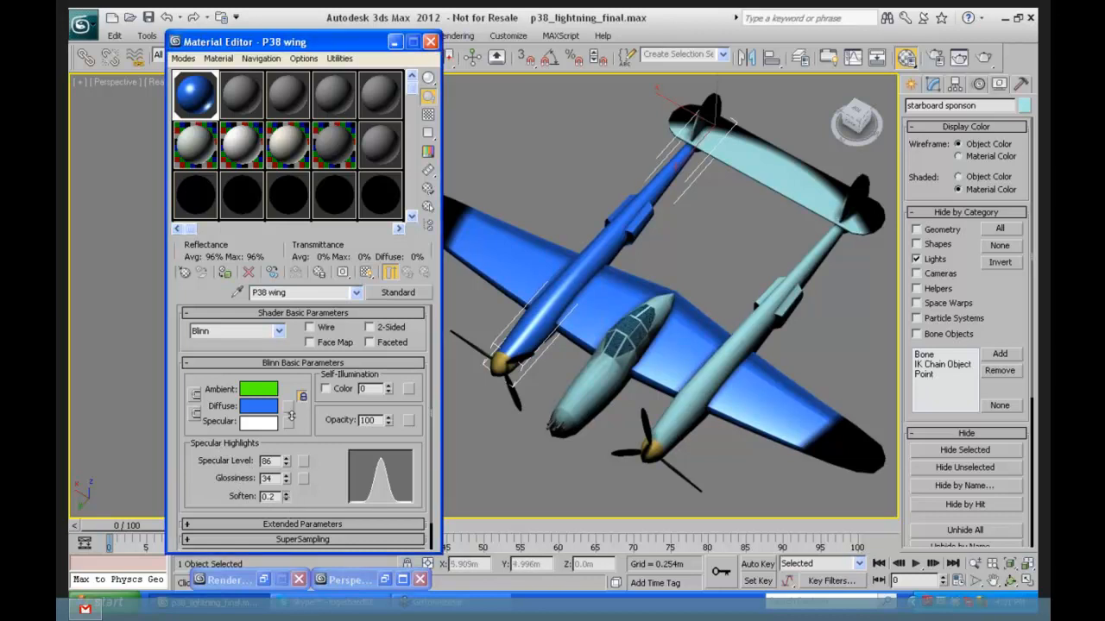
left_click(286, 493)
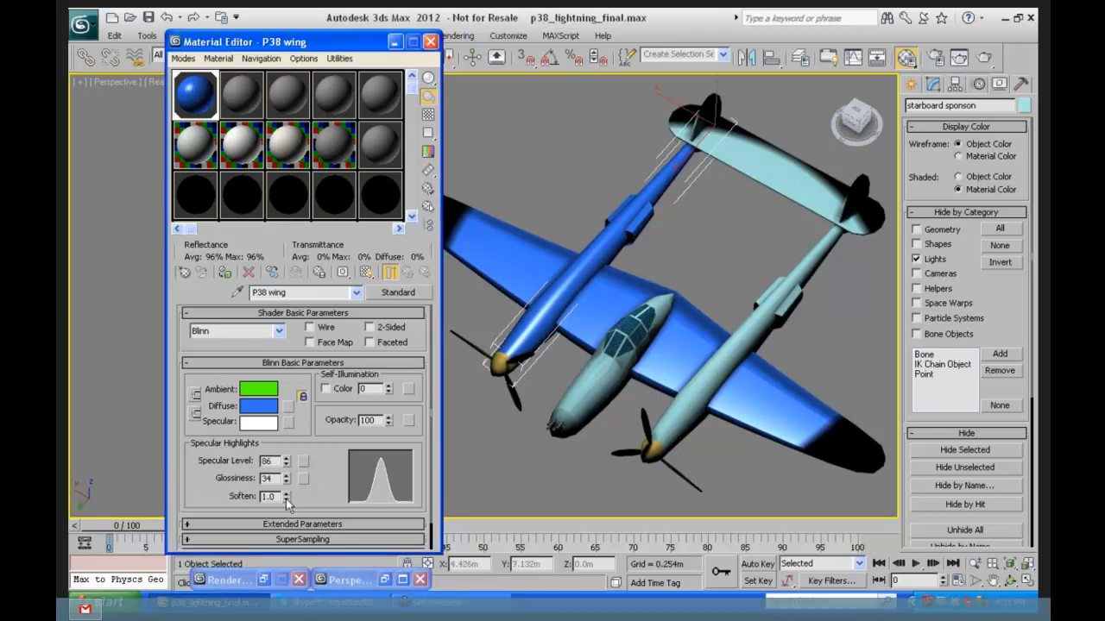
left_click_drag(286, 497, 279, 488)
scroll(321, 485, "down", 2)
scroll(324, 475, "up", 2)
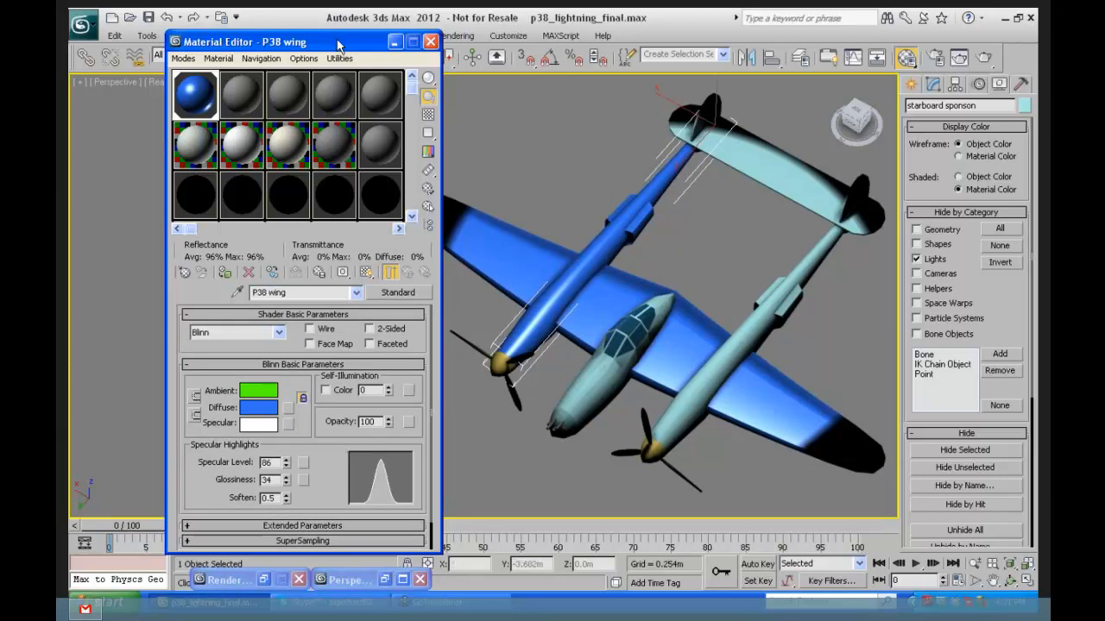
Step: Move the Material Editor clear of the airplane, deselect the starboard sponson and minimize the editor
left_click_drag(345, 43, 275, 176)
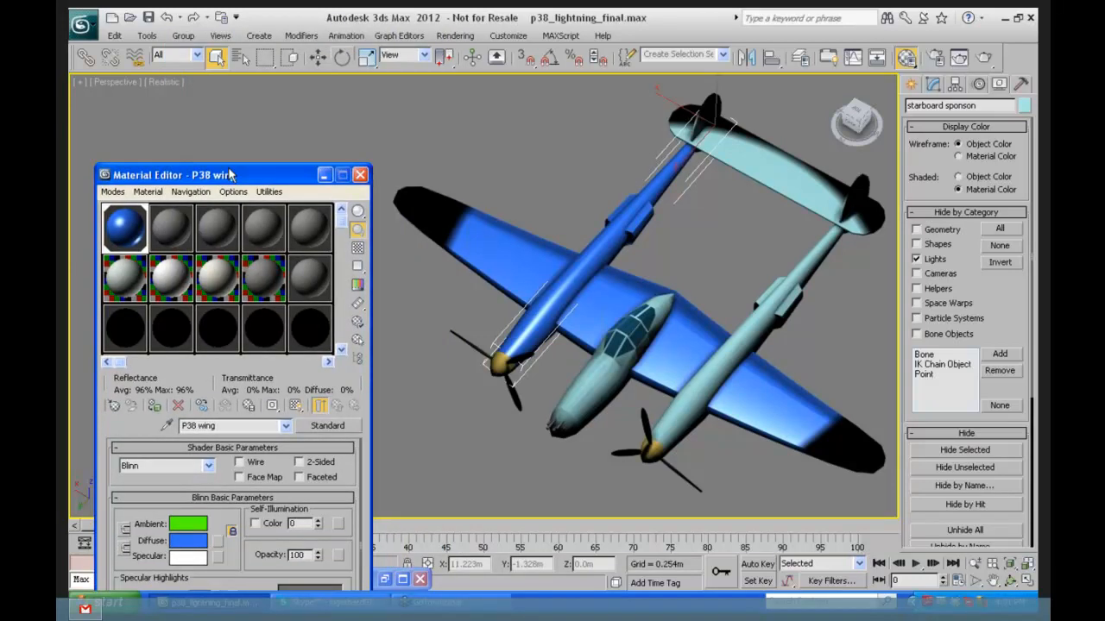
left_click(157, 87)
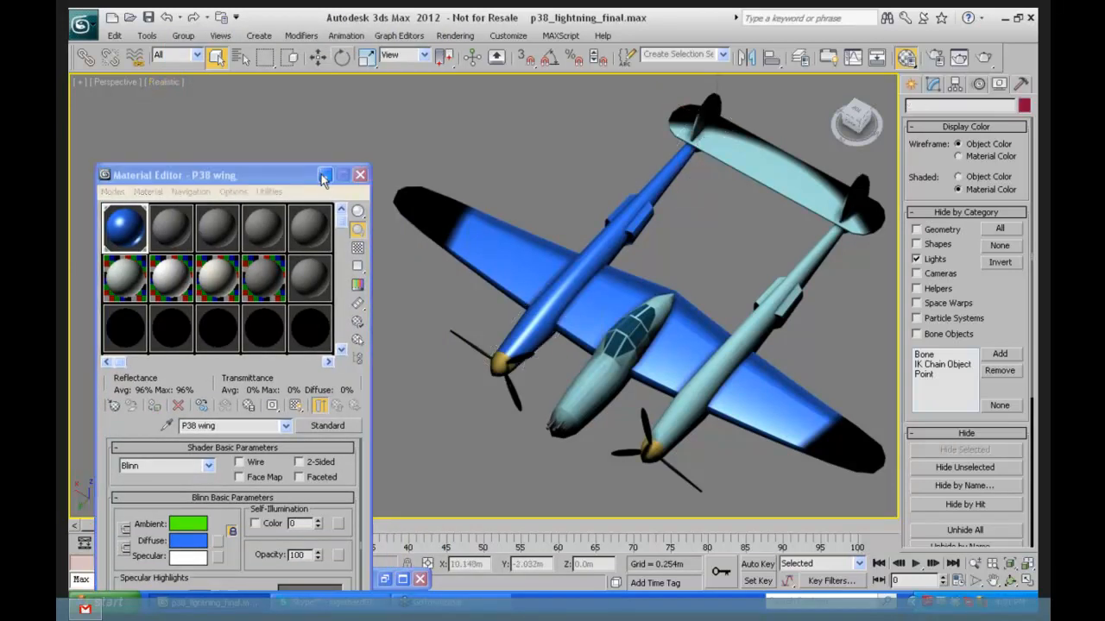
left_click(325, 175)
Step: Turn ambient occlusion off in the Perspective viewport to compare the shading, and turn it back on
left_click(163, 81)
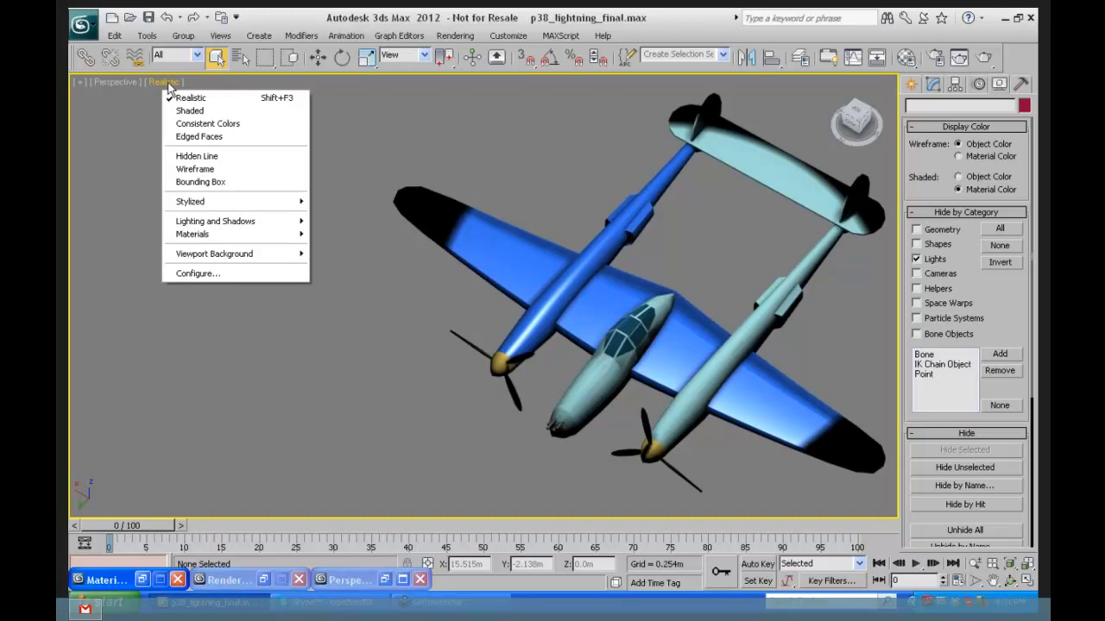
mouse_move(238, 222)
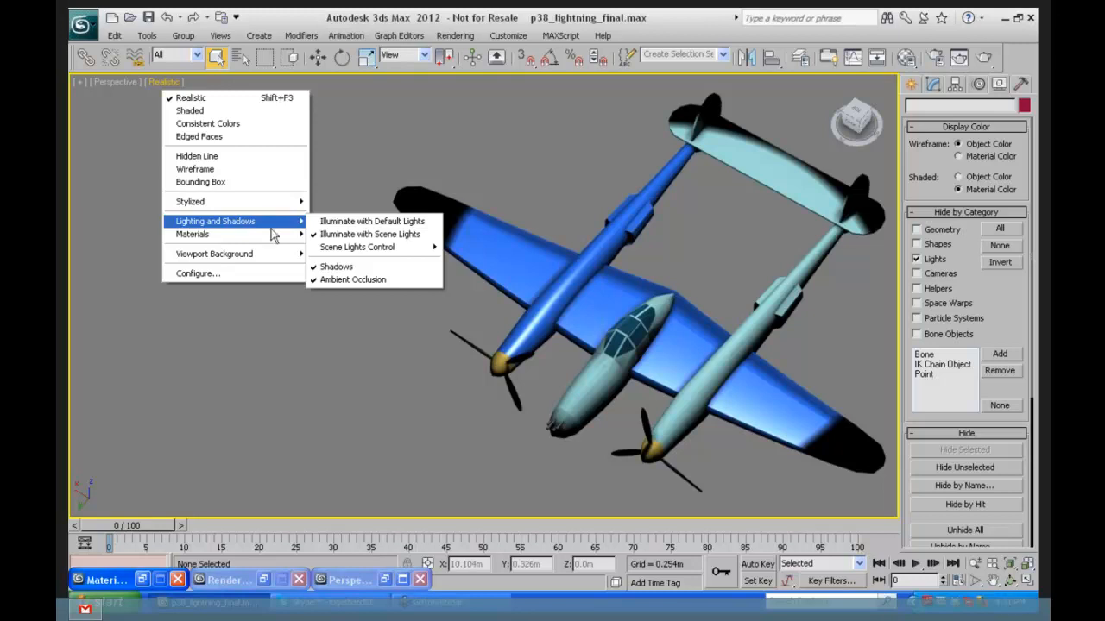
mouse_move(350, 248)
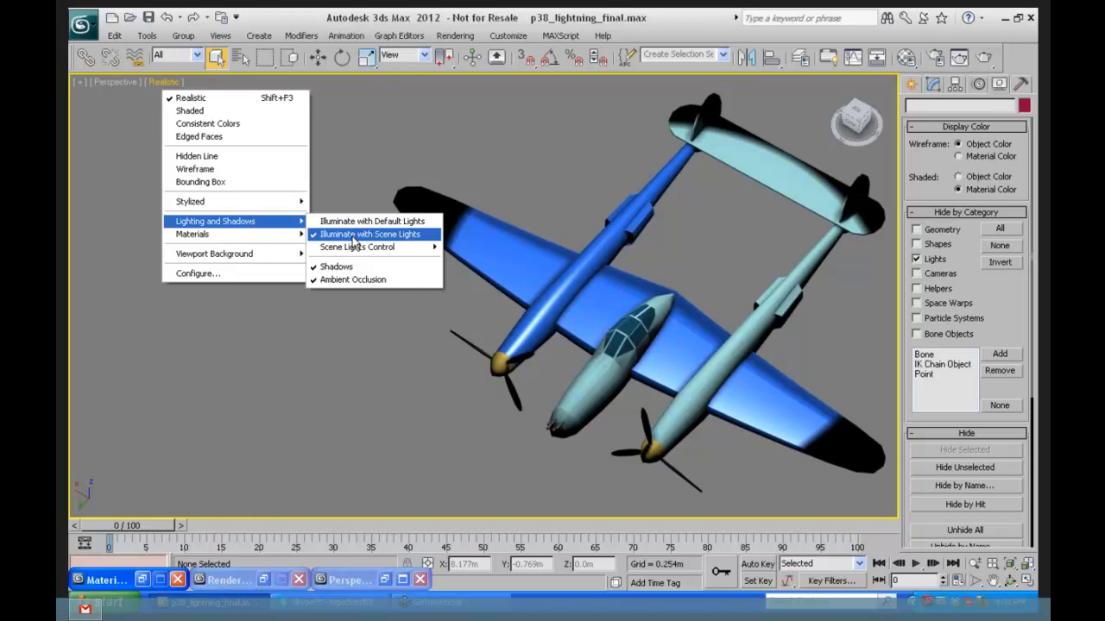
left_click(338, 282)
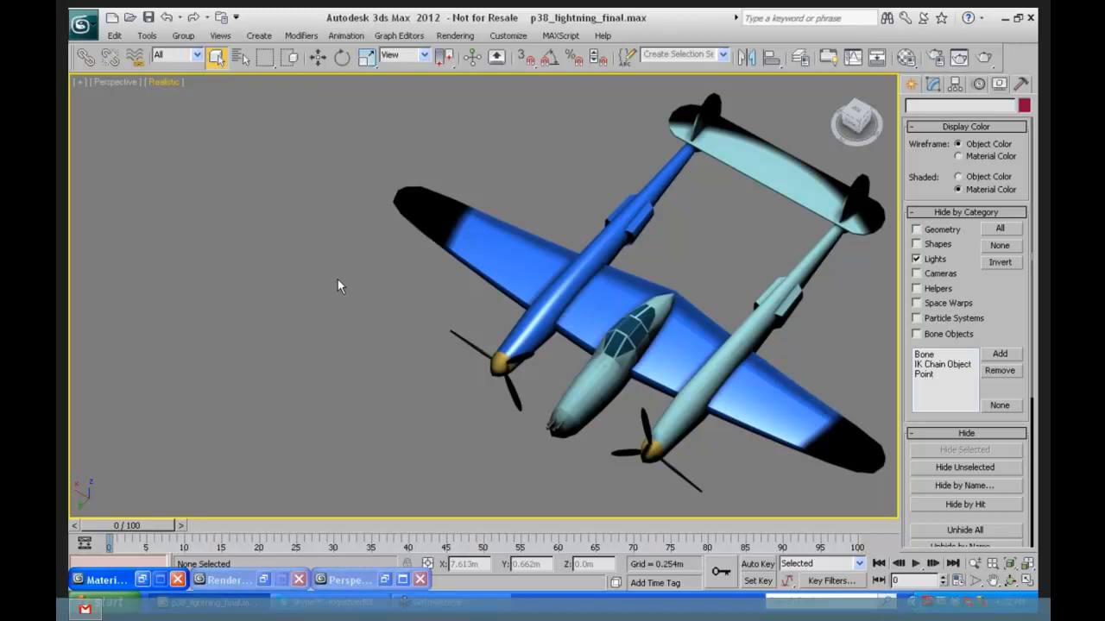
left_click(160, 81)
mouse_move(239, 253)
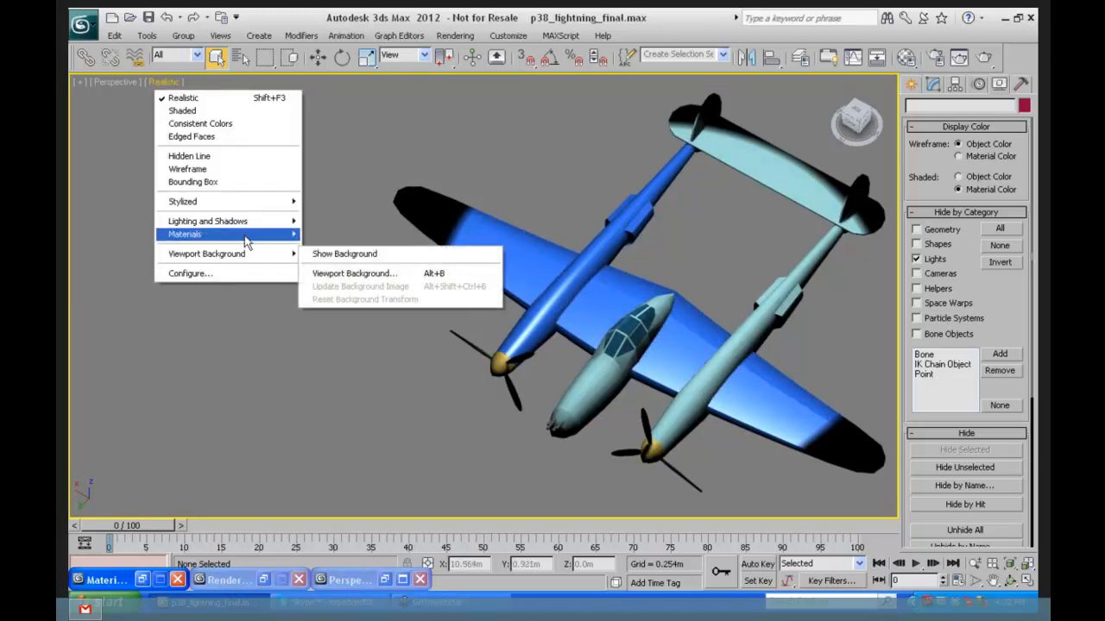
mouse_move(250, 223)
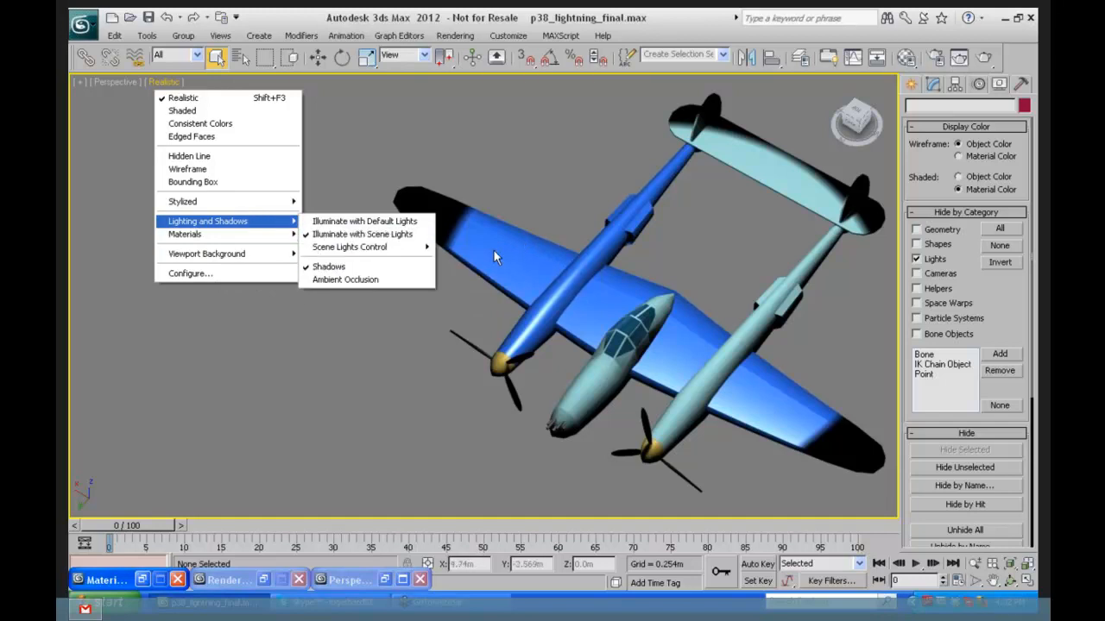
left_click(337, 279)
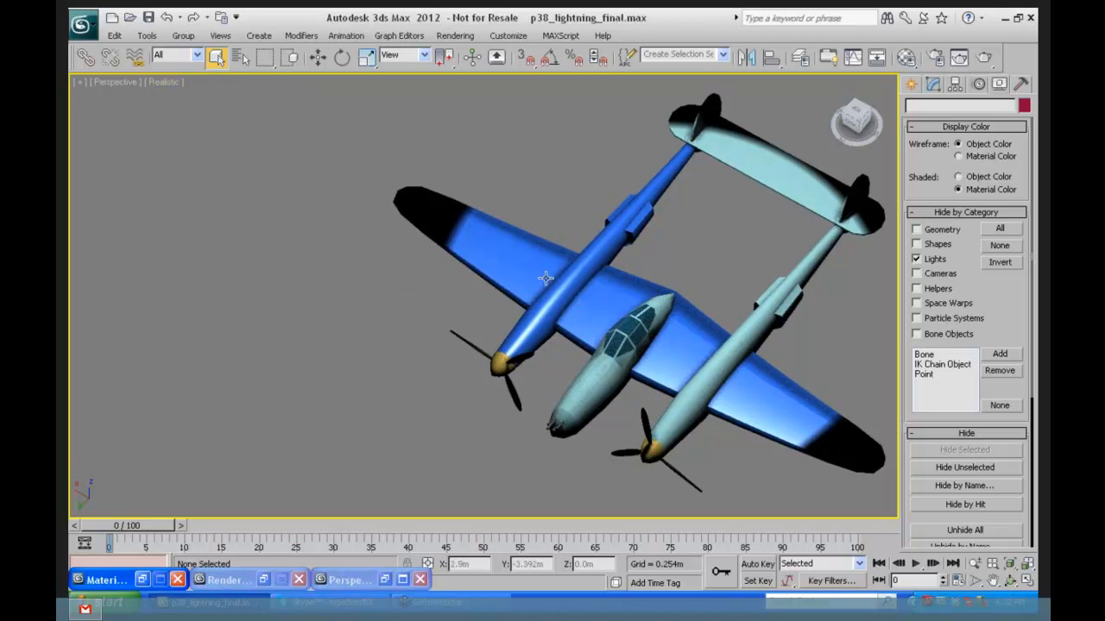
Step: Try the Shaded display style in the Perspective viewport and return to Realistic
left_click(164, 82)
mouse_move(223, 239)
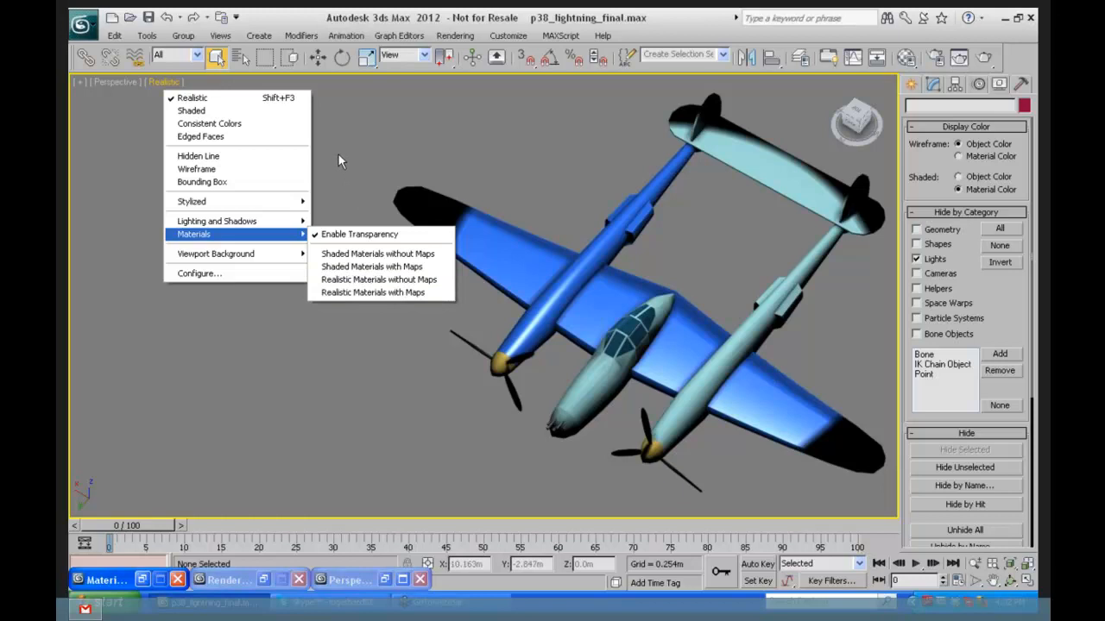
left_click(329, 117)
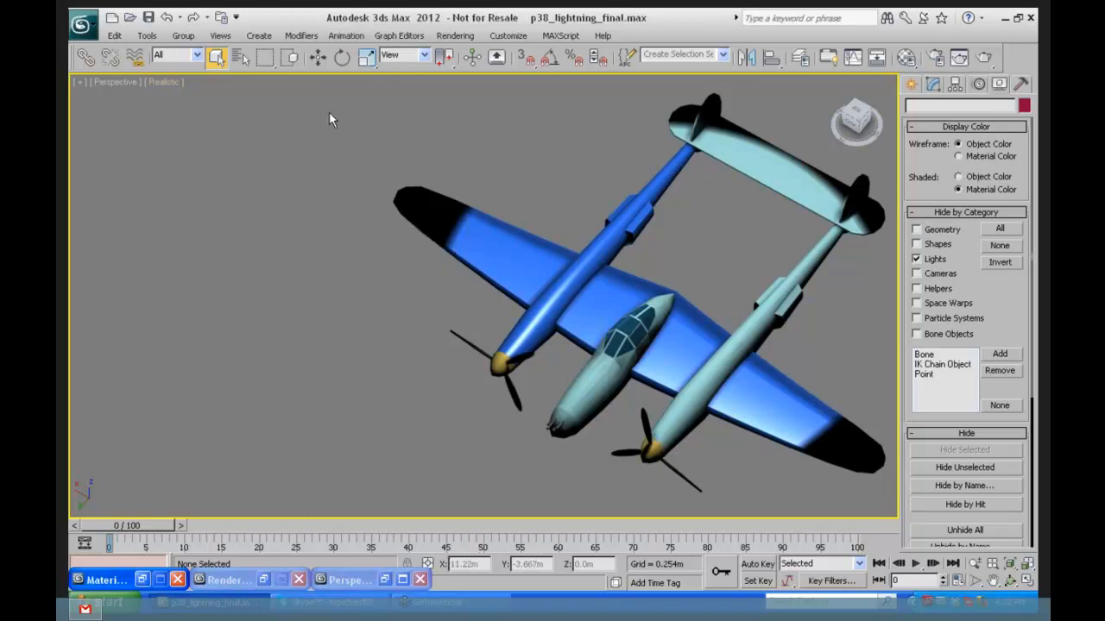
left_click(160, 82)
left_click(187, 107)
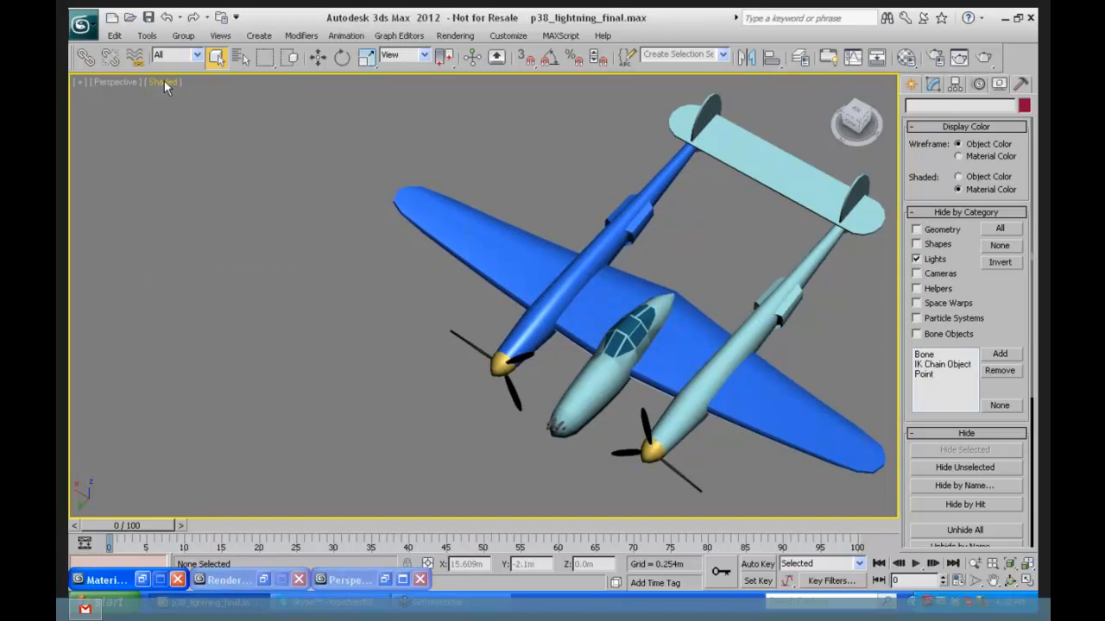
left_click(164, 81)
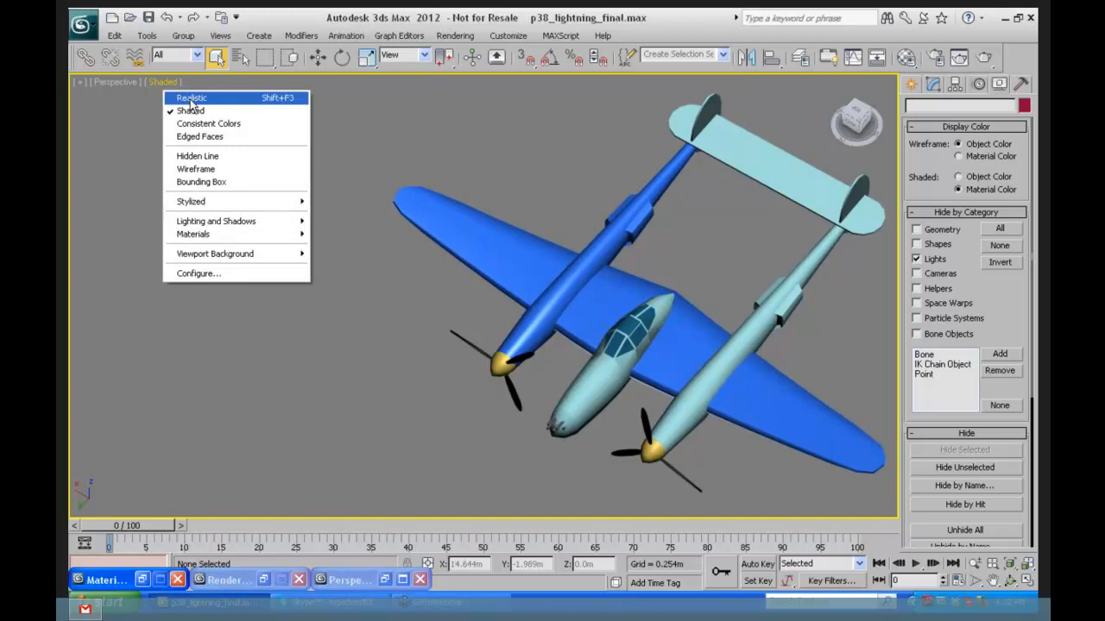
left_click(189, 99)
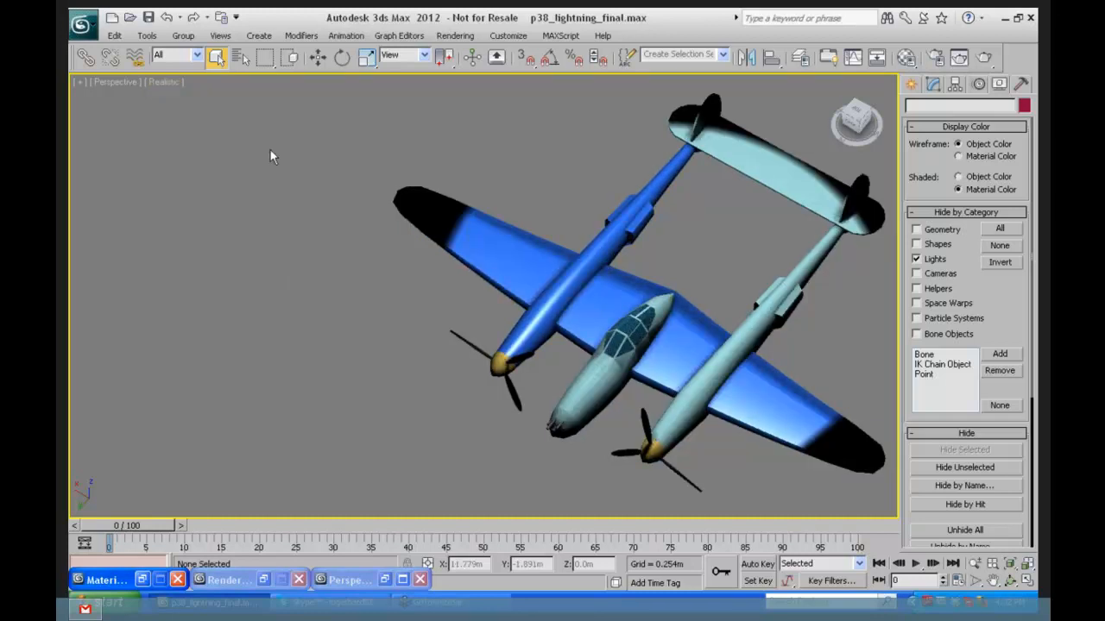
Step: Restore the Material Editor, move it mostly out of the way and return to the four-viewport layout
left_click(140, 584)
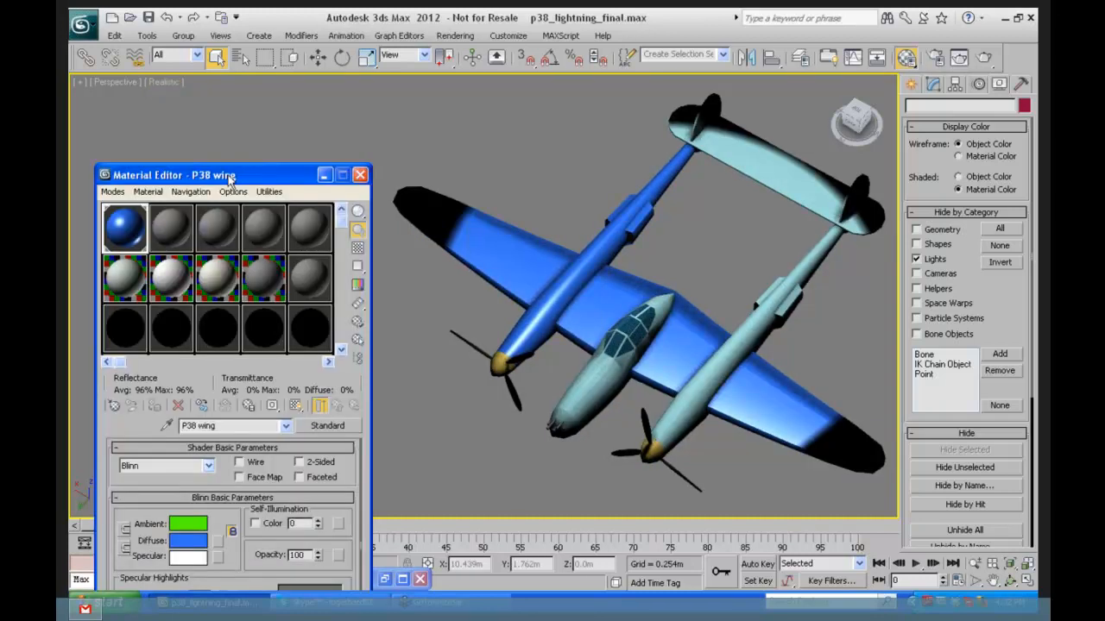
left_click_drag(247, 178, 236, 175)
left_click_drag(149, 172, 69, 169)
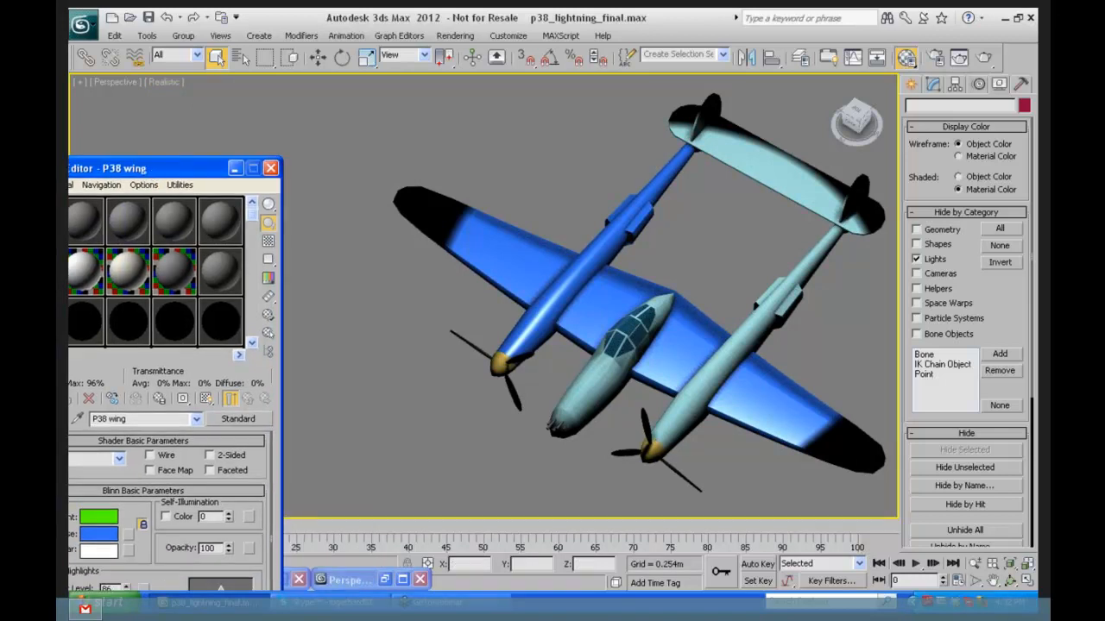
left_click(1026, 584)
left_click_drag(245, 160, 122, 293)
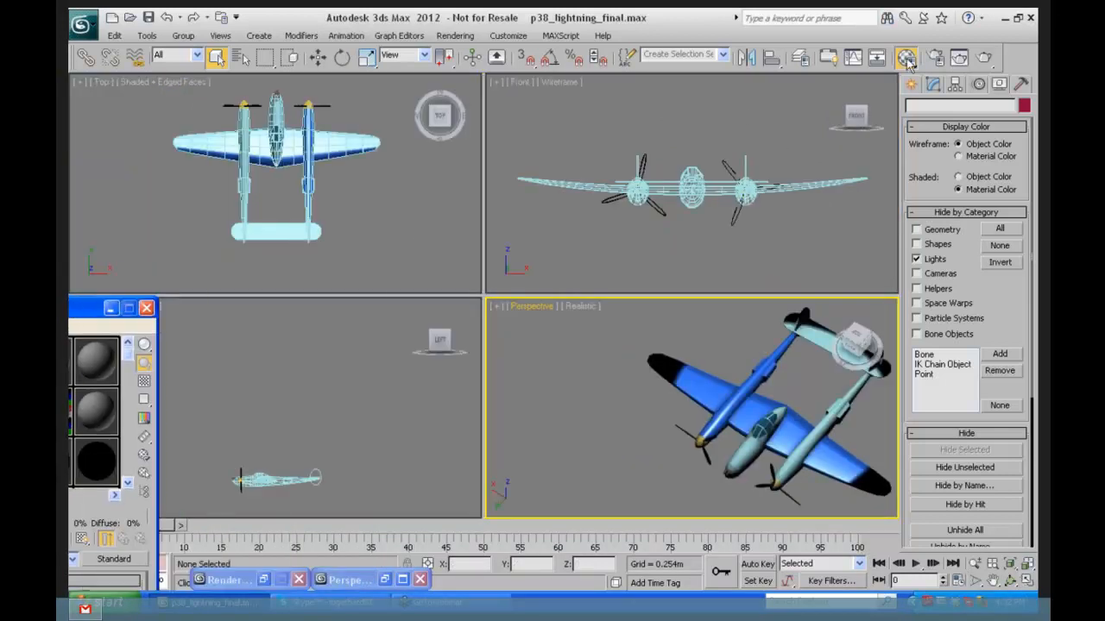
Step: Create a plane about 13.1 m long and 19.1 m wide around the airplane in the Top viewport
left_click(908, 84)
left_click(916, 109)
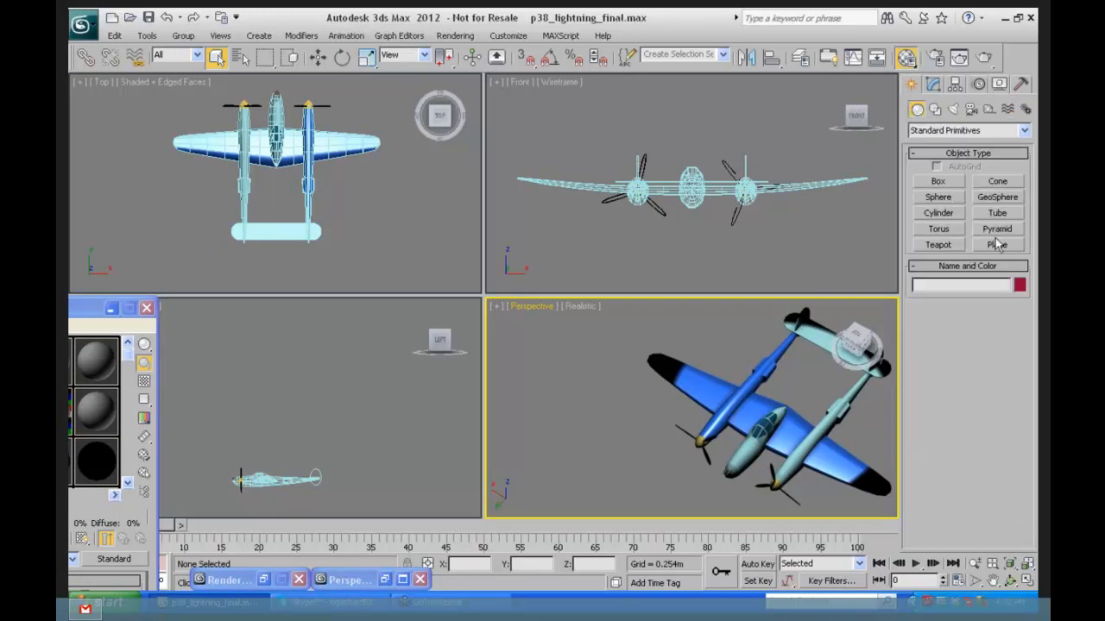
left_click(996, 245)
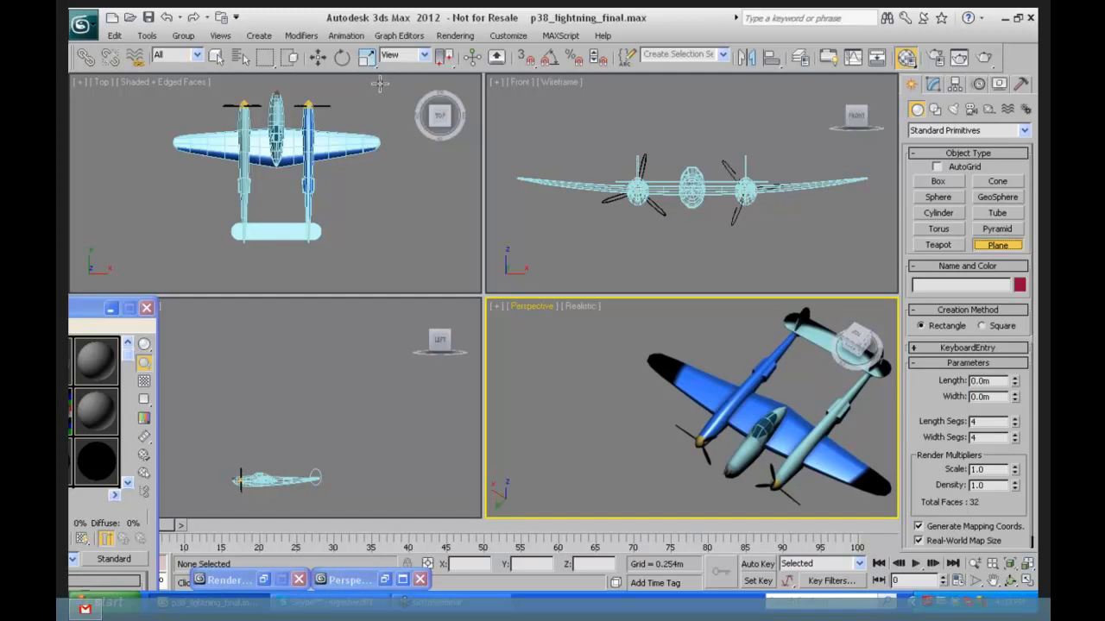
left_click_drag(384, 82, 130, 256)
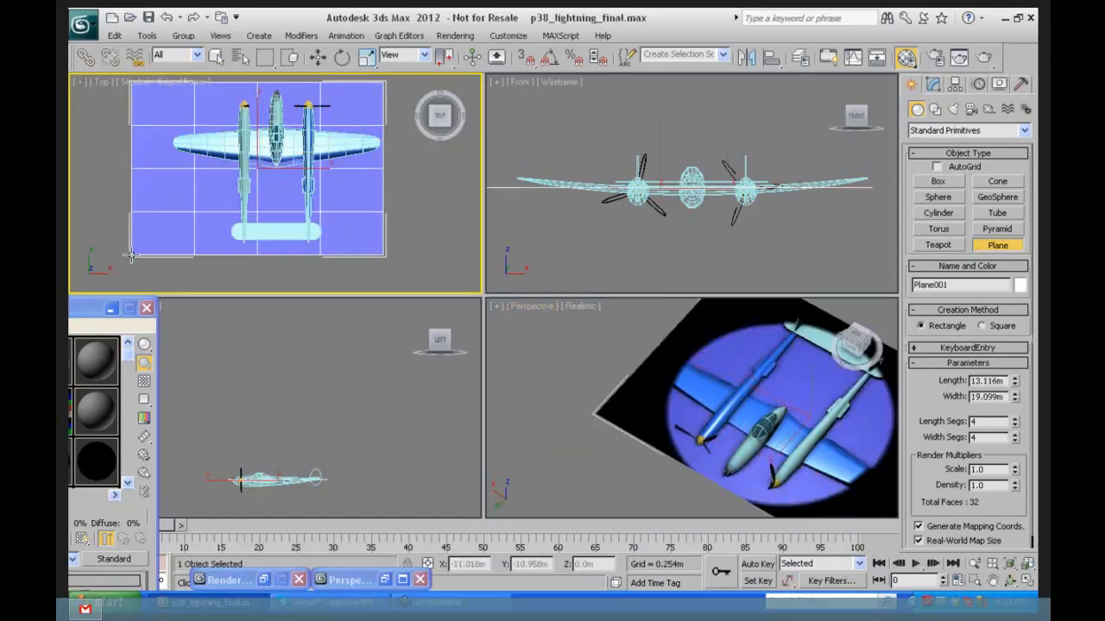
Step: Lower the plane below the airplane in the Left viewport and view its shadows in the Perspective viewport
left_click(318, 57)
left_click_drag(271, 423, 271, 465)
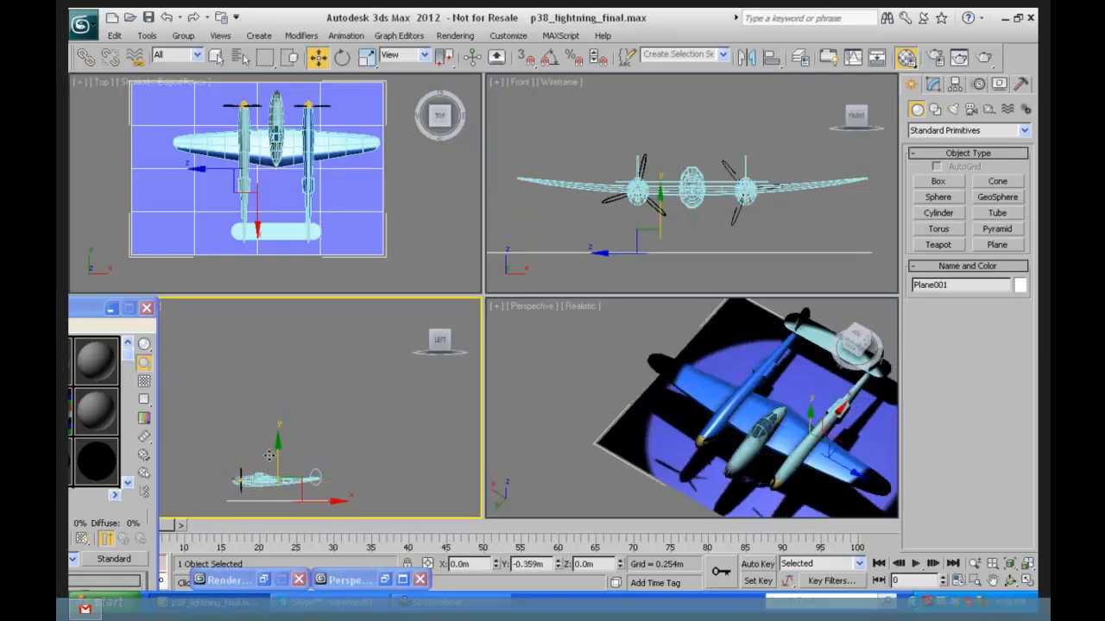
right_click(568, 382)
left_click(993, 580)
left_click_drag(682, 355, 573, 321)
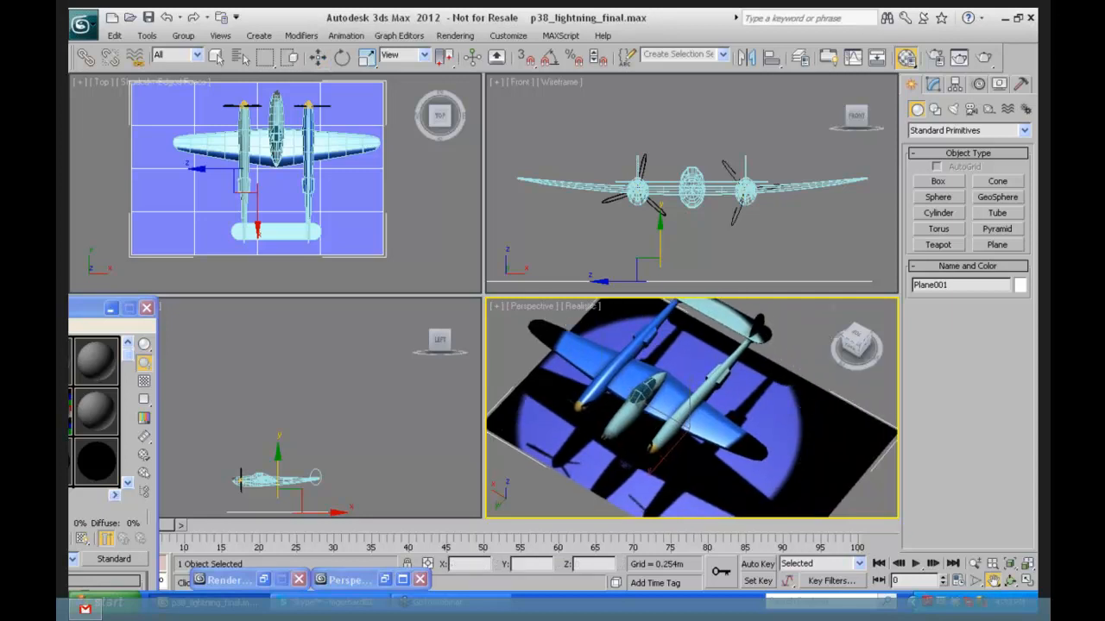
left_click(1010, 580)
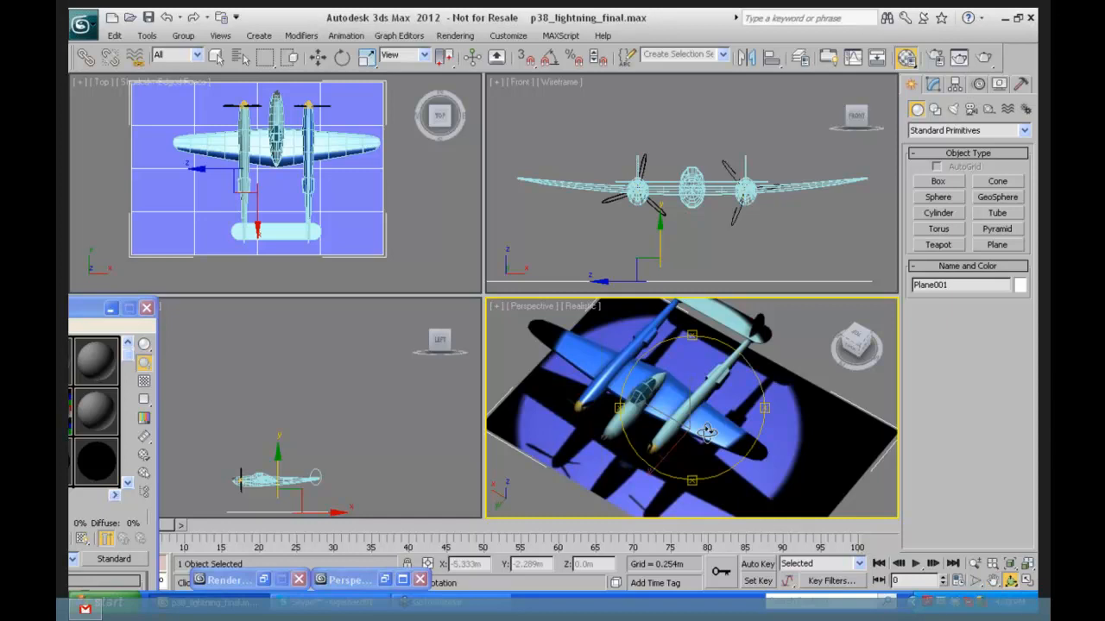
mouse_move(673, 398)
left_mouse_down()
mouse_move(630, 347)
mouse_move(645, 357)
mouse_move(645, 346)
mouse_move(663, 413)
left_mouse_up()
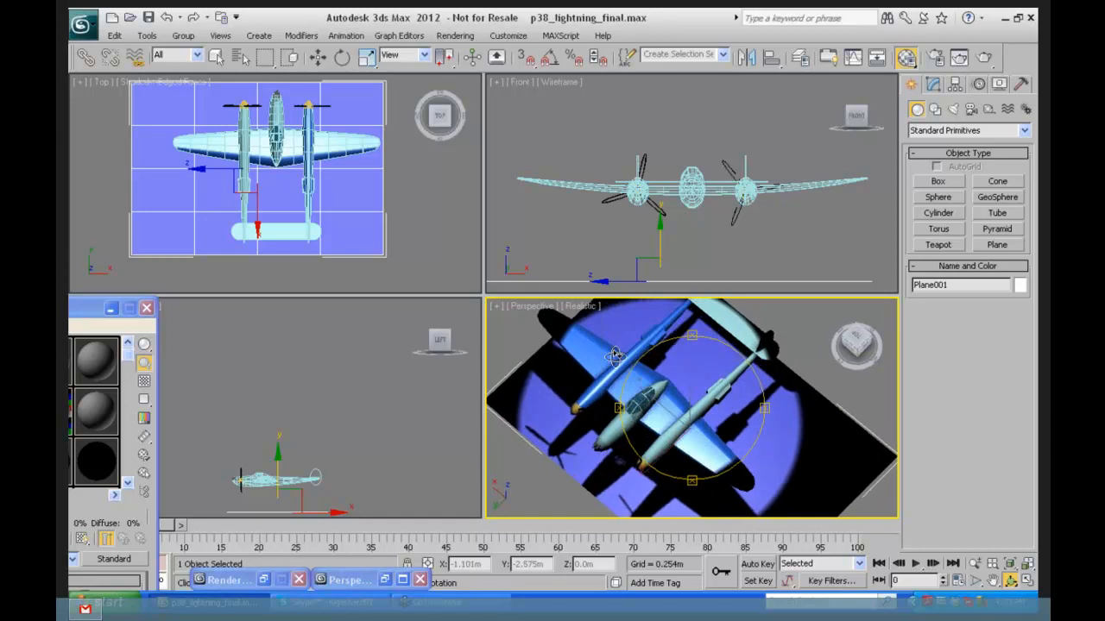
Step: Turn off shadows in the Perspective viewport and bring the Material Editor fully back into view
left_click(577, 309)
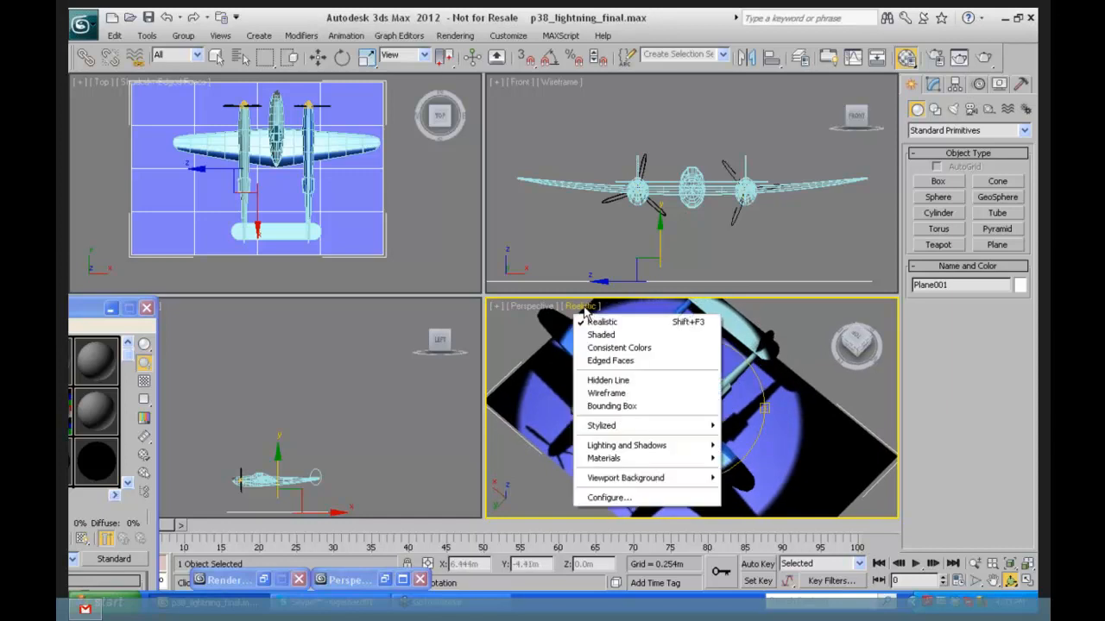
left_click(814, 316)
key("w")
left_click(1010, 580)
mouse_move(668, 411)
left_mouse_down()
mouse_move(790, 406)
mouse_move(669, 363)
mouse_move(662, 380)
mouse_move(673, 393)
left_mouse_up()
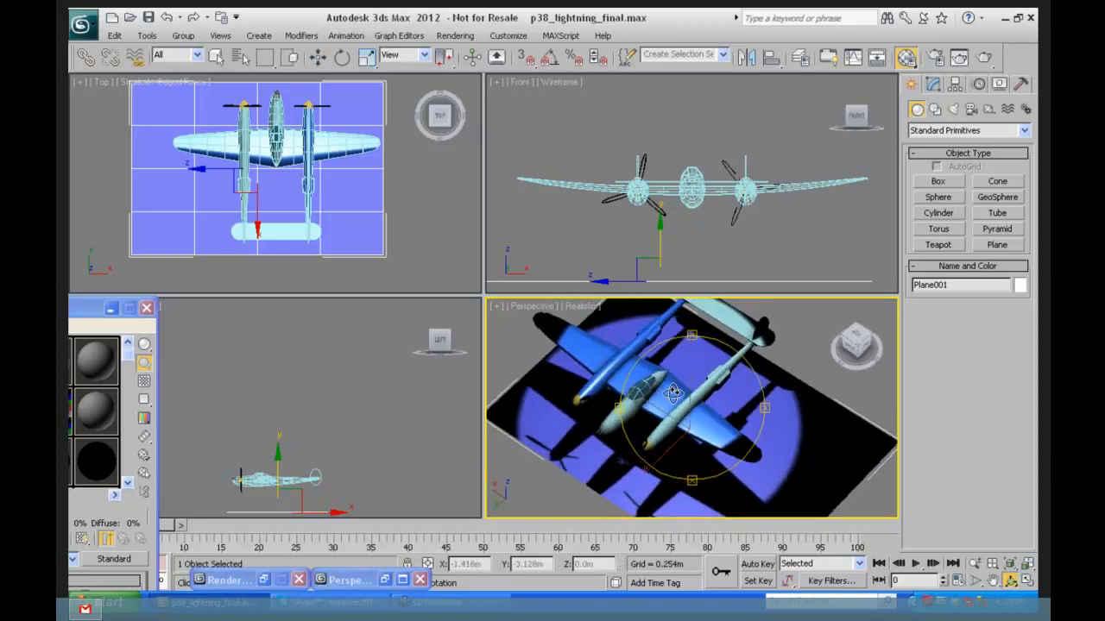
left_click(584, 308)
mouse_move(640, 451)
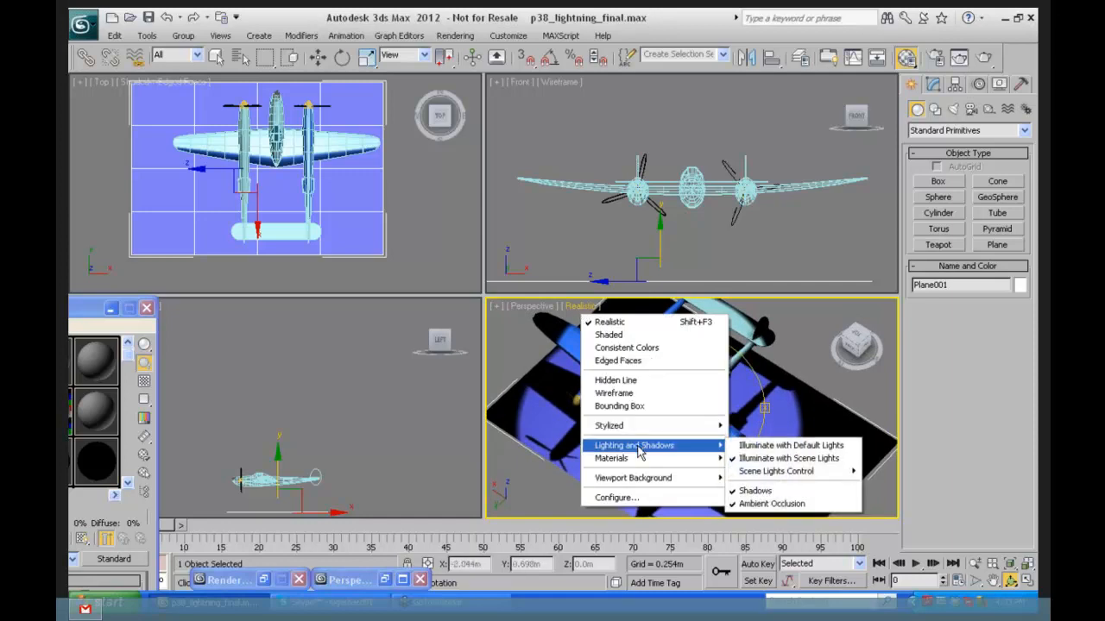
left_click(753, 491)
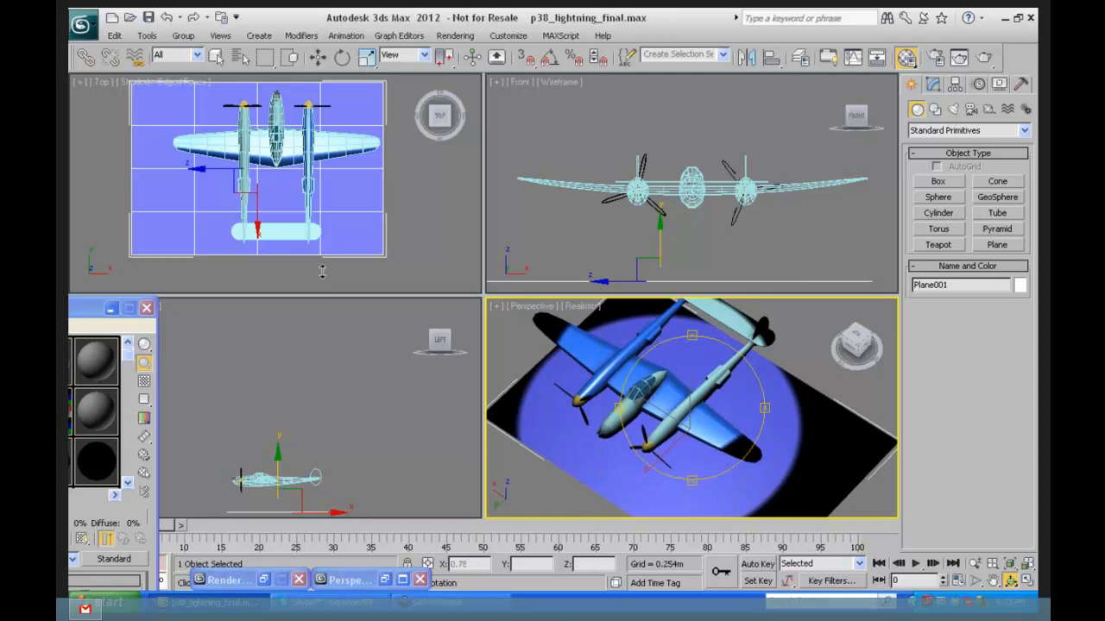
left_click_drag(224, 319, 358, 293)
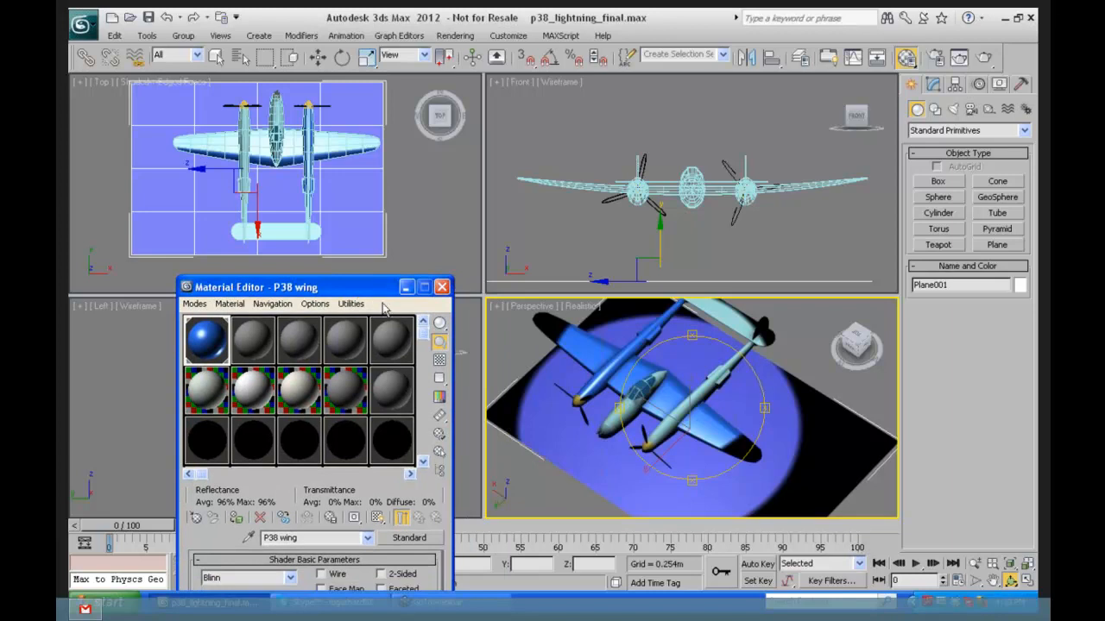
Step: Maximize the Perspective viewport, center the airplane beside the Material Editor and reposition the editor so all its parameters show
left_click(578, 307)
left_click(794, 334)
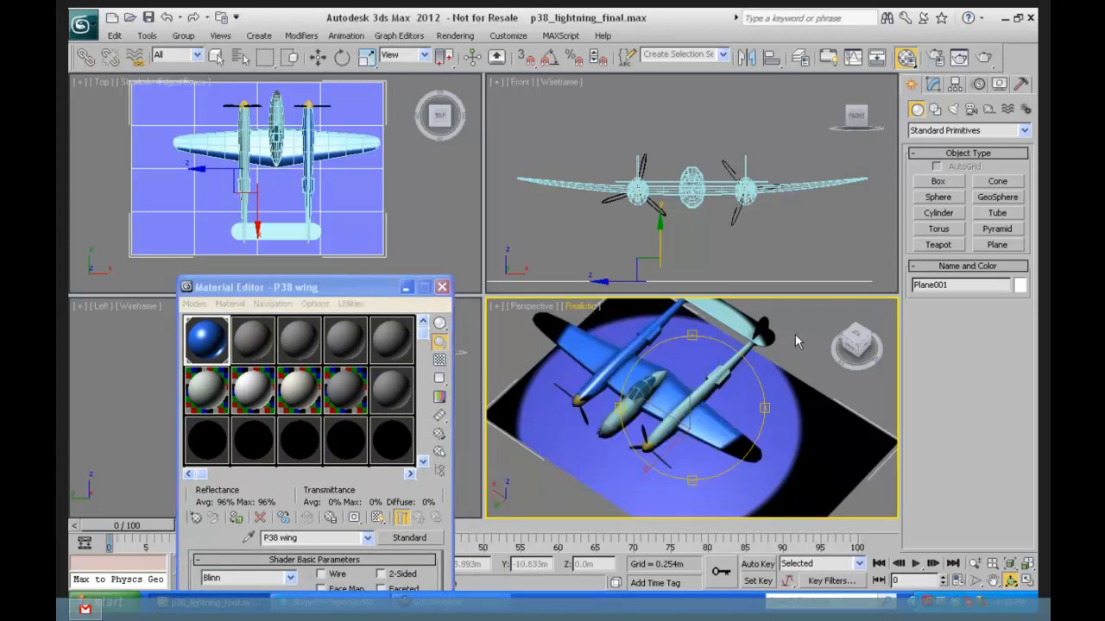
left_click(1028, 581)
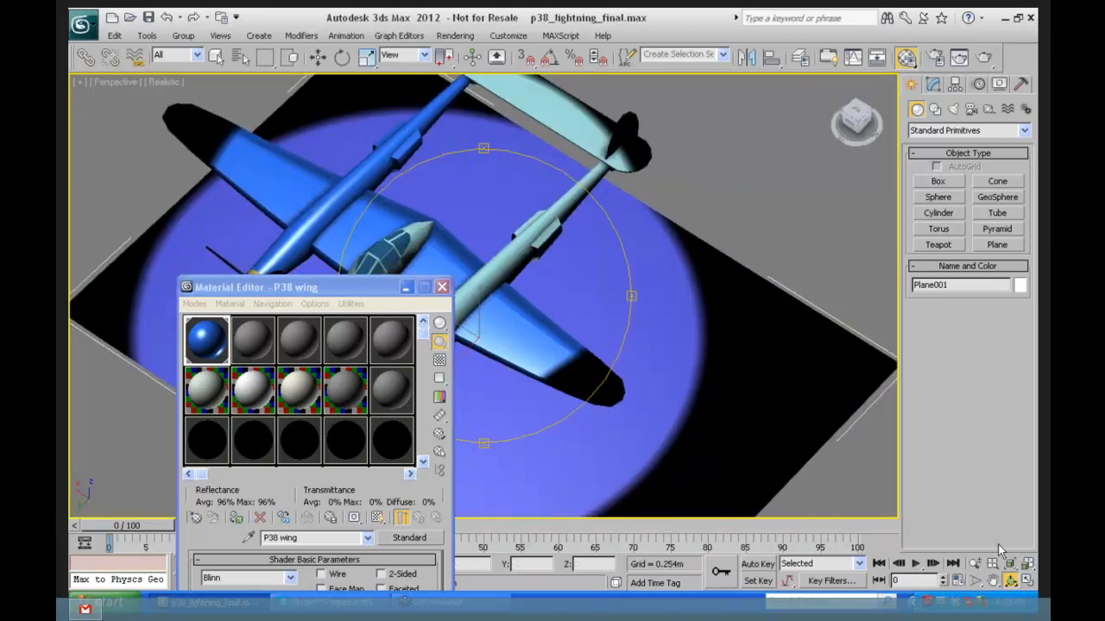
left_click(993, 581)
left_click_drag(549, 218, 753, 302)
left_click_drag(326, 291, 272, 32)
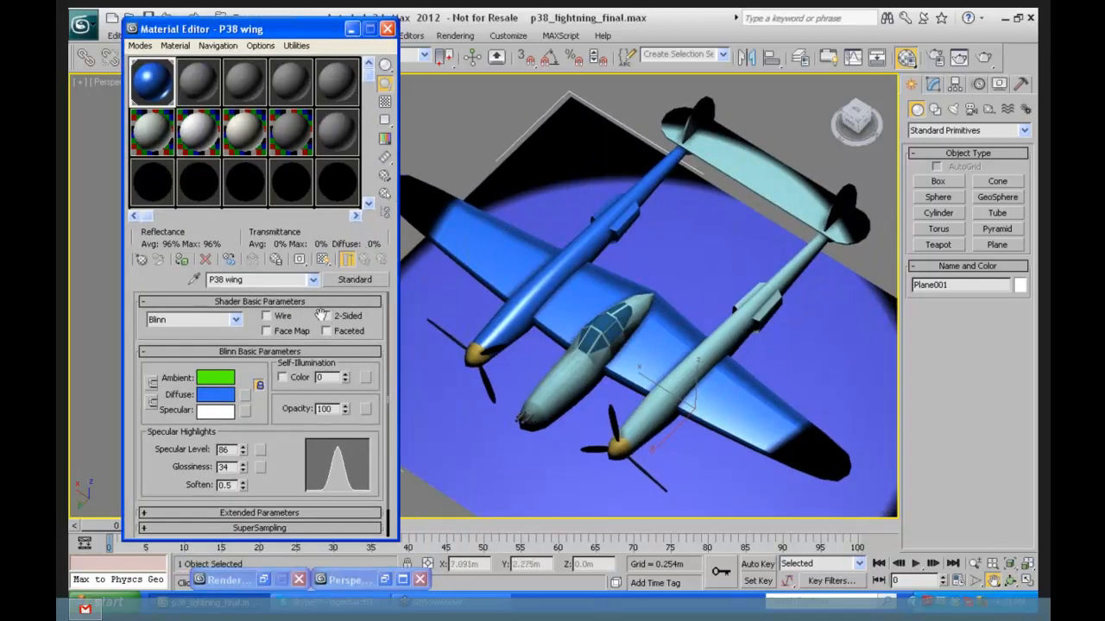
Step: Try to apply the 01 - Default material from the second sample slot directly onto the starboard sponson, and undo the assignment
left_click(195, 80)
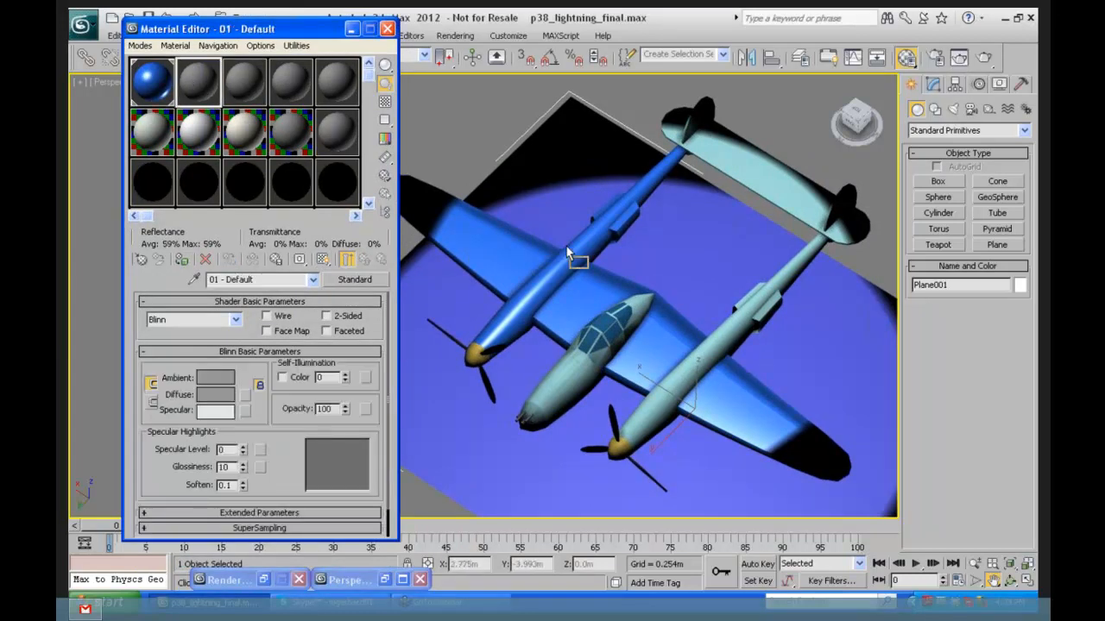
left_click_drag(195, 80, 595, 249)
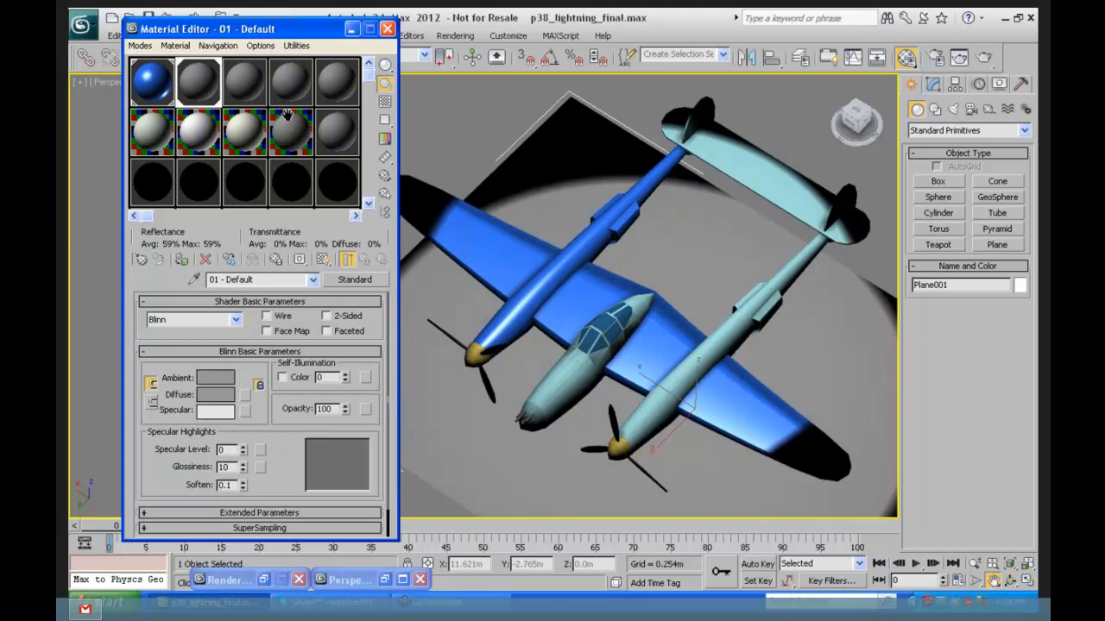
key("ctrl+z")
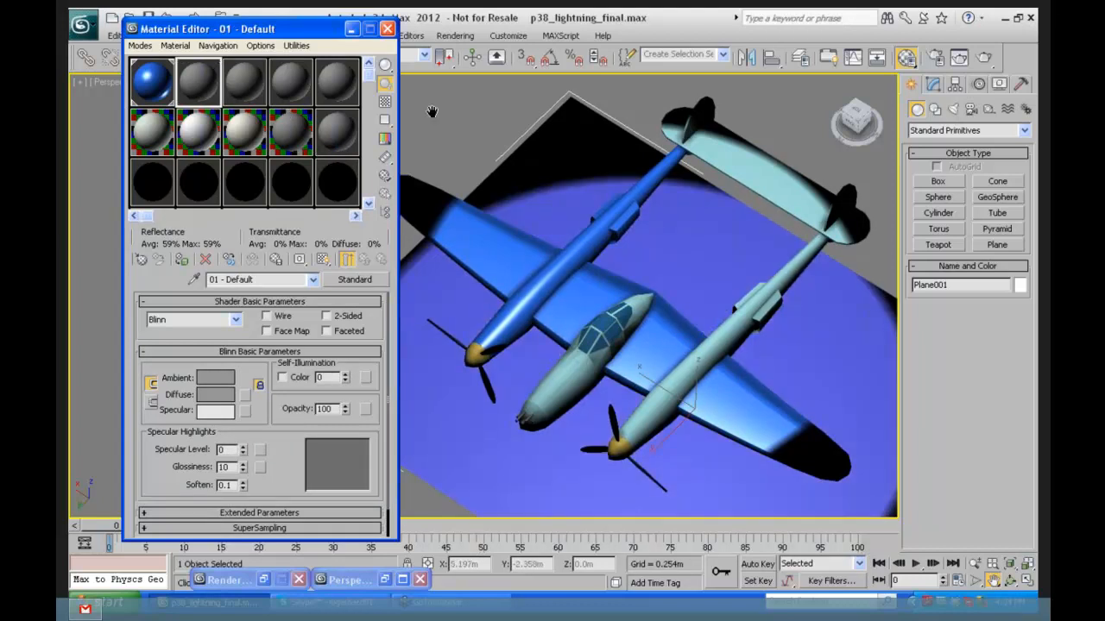
Step: Select the starboard sponson and assign the 01 - Default material from the second sample slot to it
left_click_drag(260, 34, 238, 30)
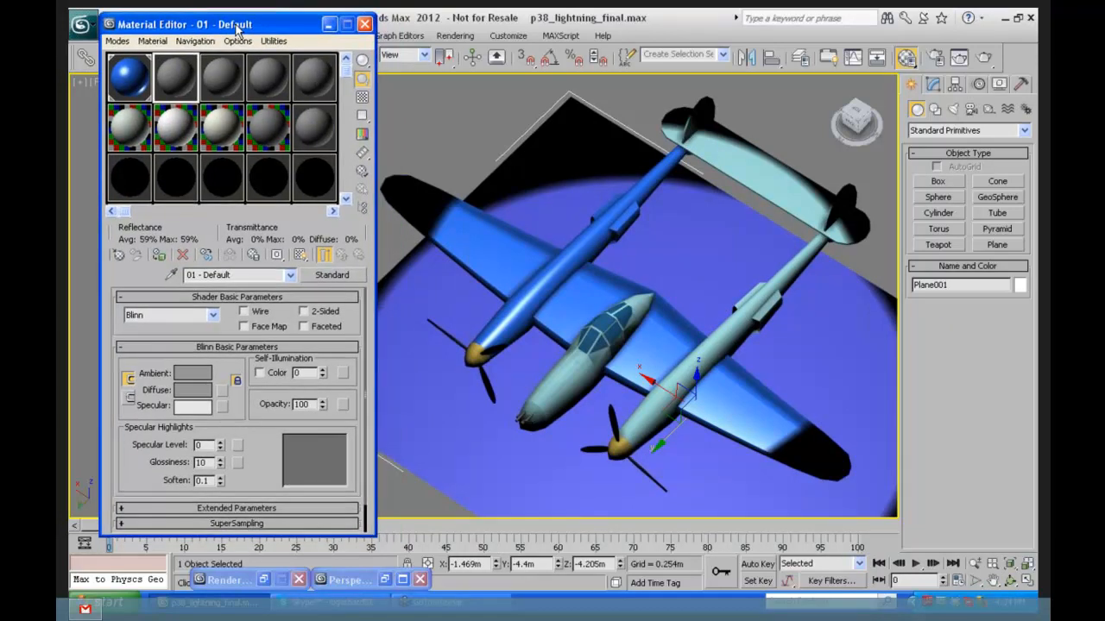
left_click(125, 88)
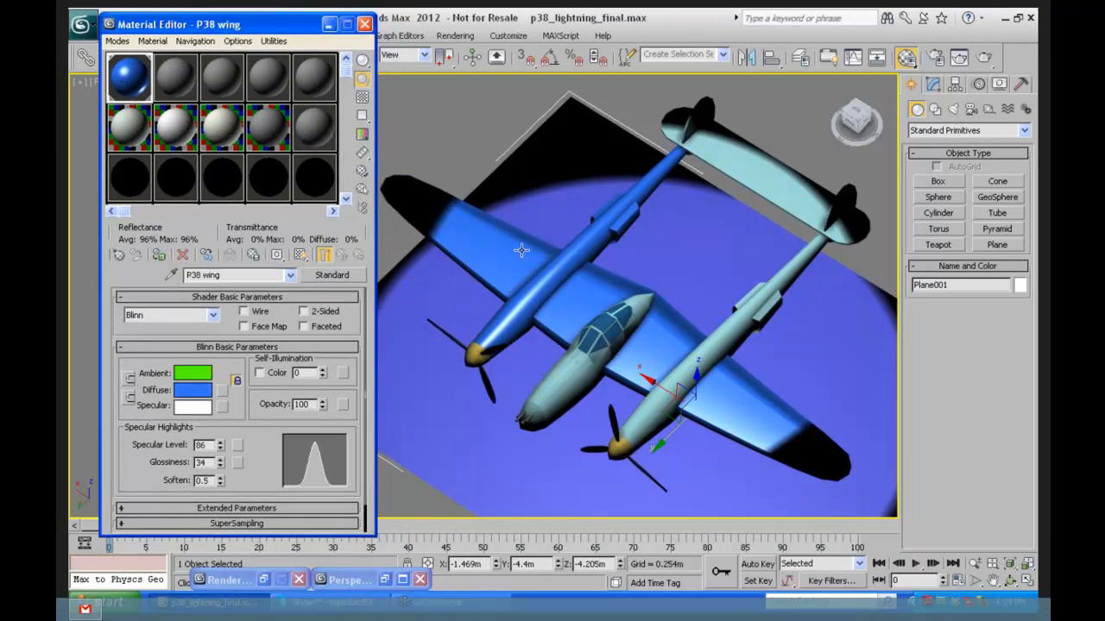
left_click(600, 244)
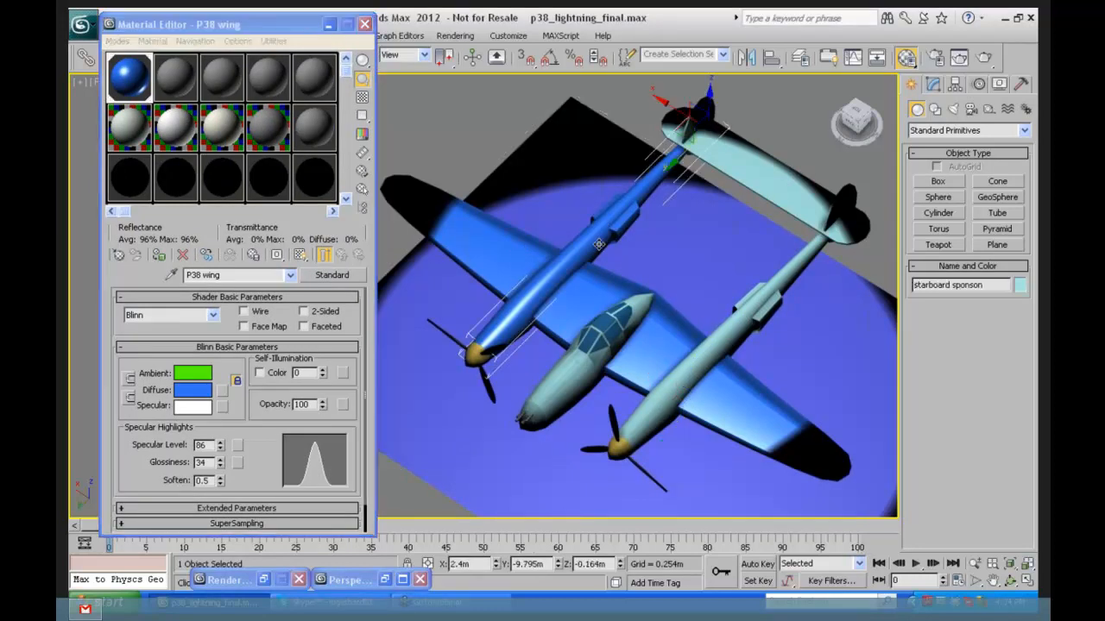
left_click(173, 77)
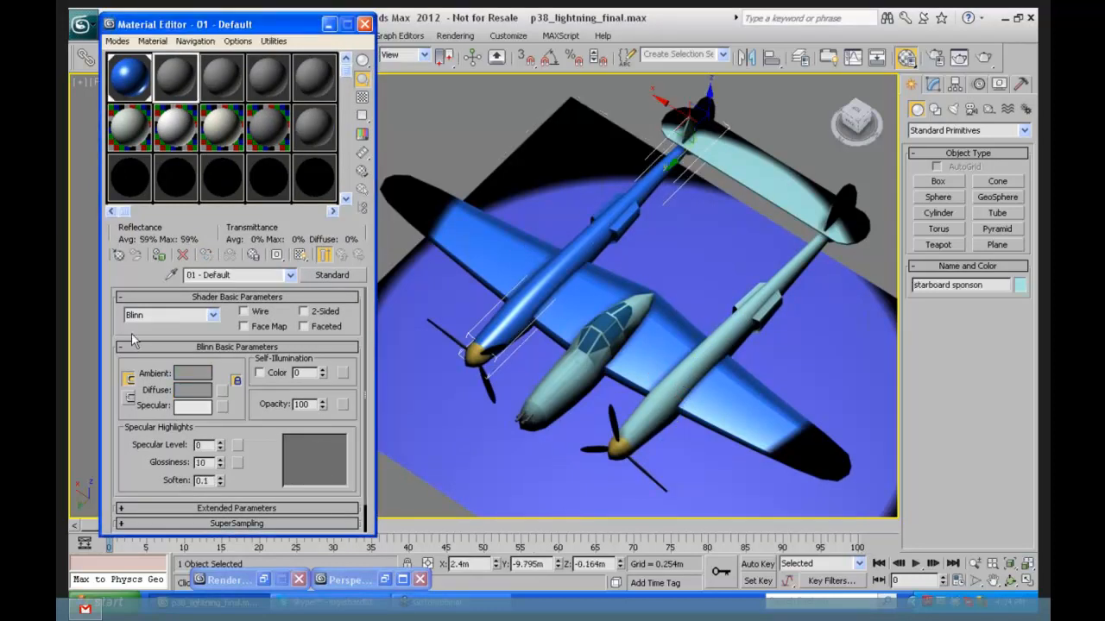
left_click(159, 256)
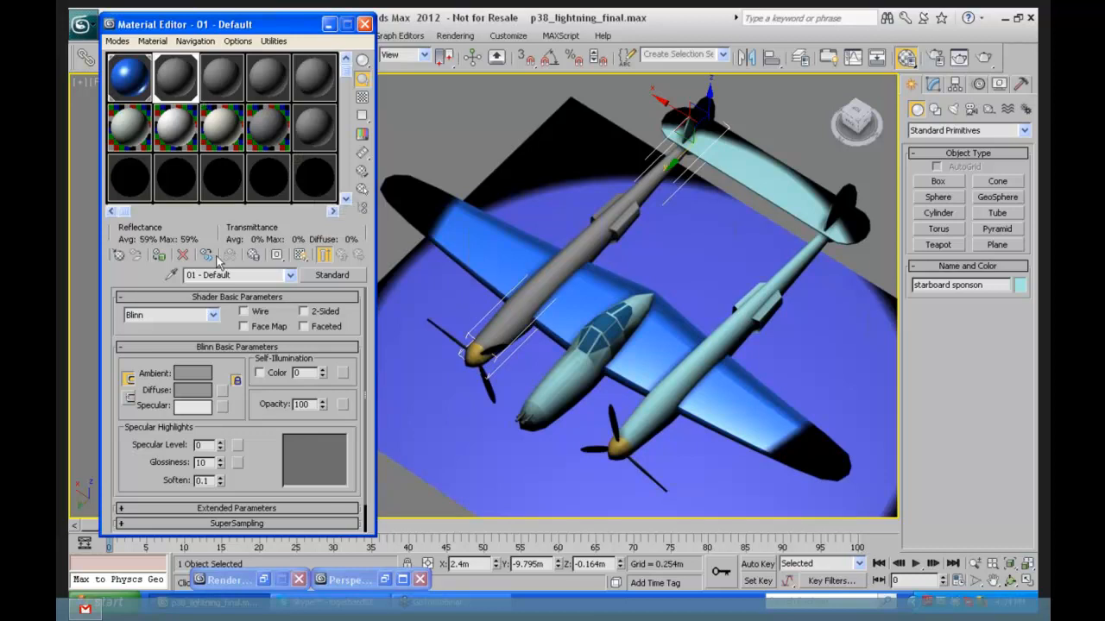
Step: Rename the material in the second sample slot as sponson
left_click_drag(233, 274, 107, 275)
type("sponson")
key("Return")
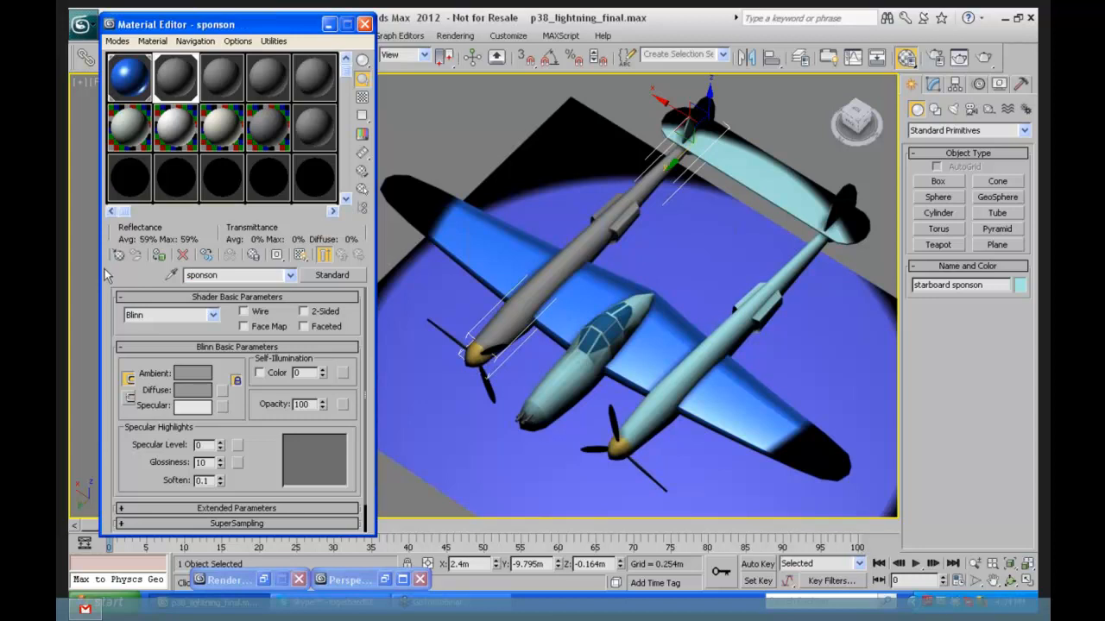
Step: Compare the sponson and P38 wing samples and set the P38 wing material's diffuse color to green (84, 232, 49)
left_click(138, 79)
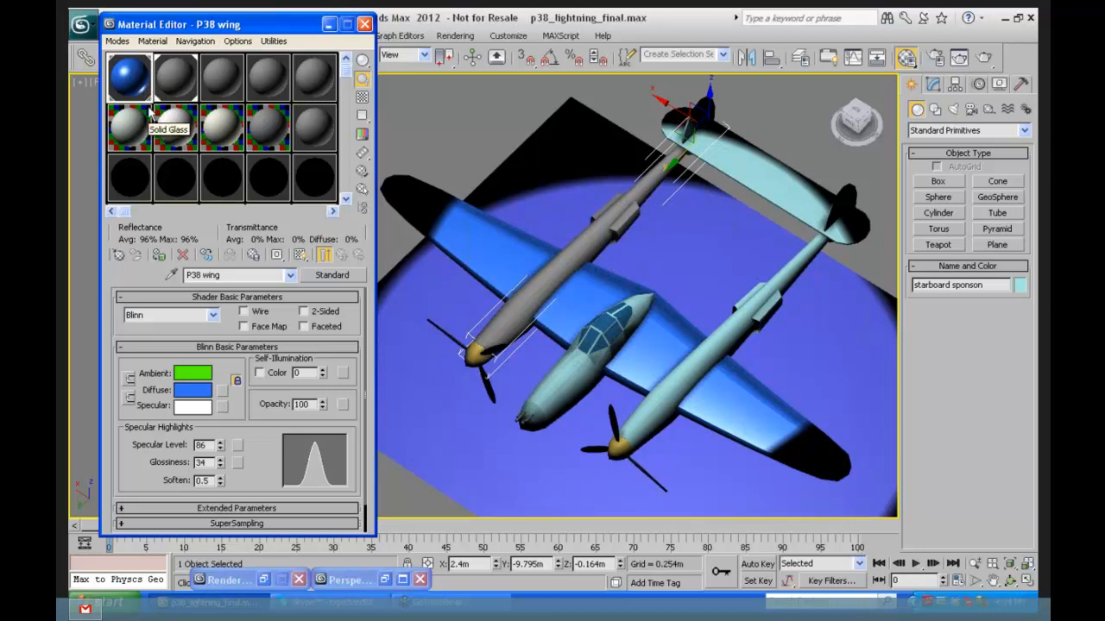
left_click(158, 97)
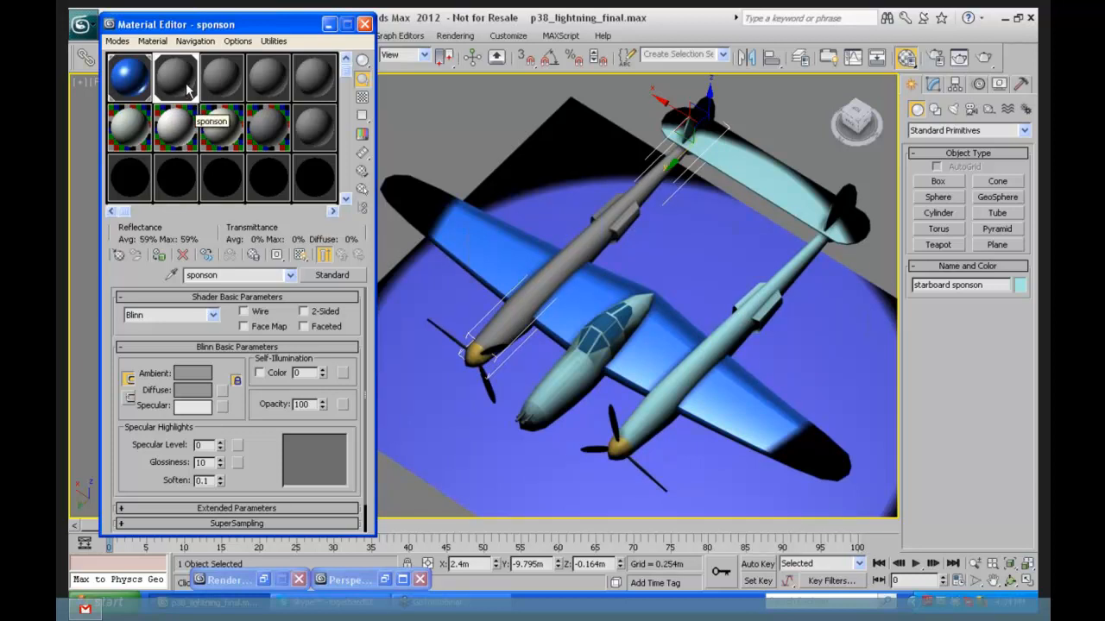
left_click(131, 76)
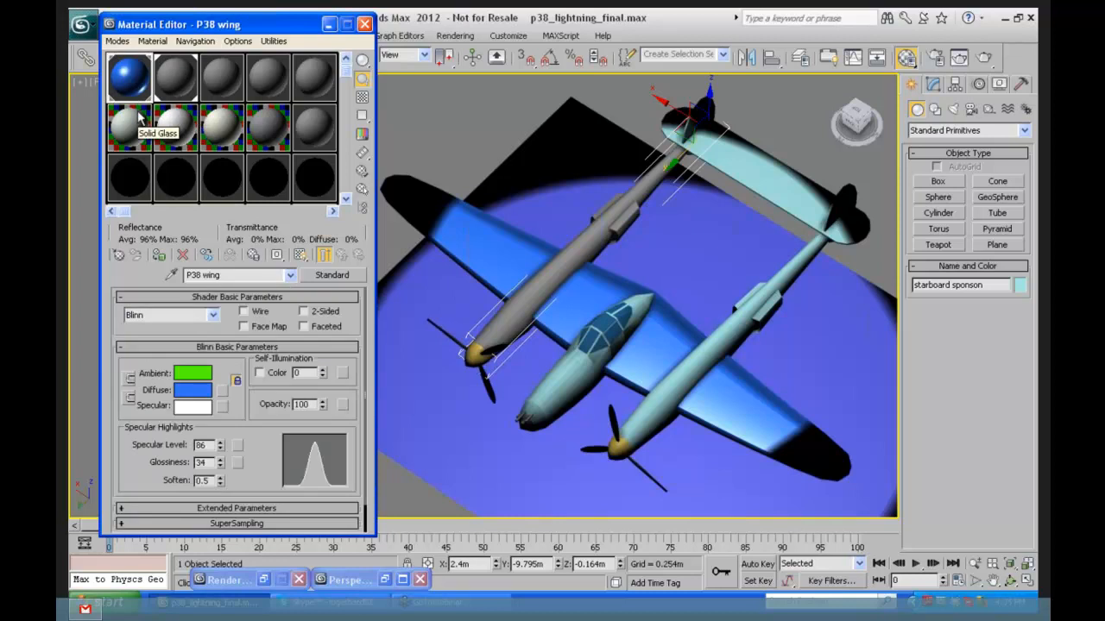
left_click(186, 392)
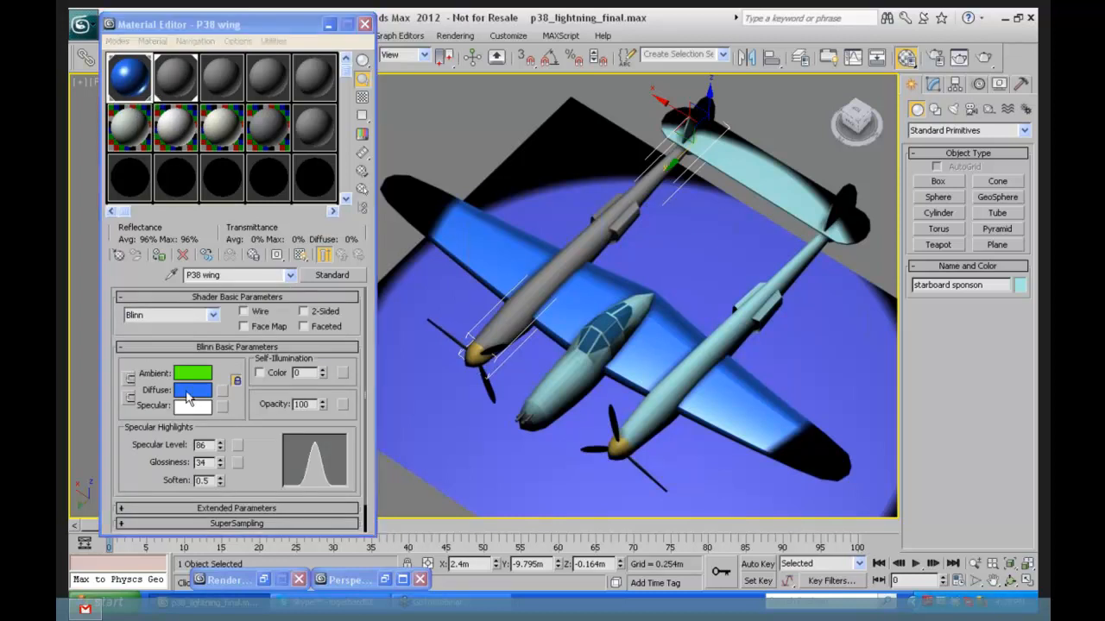
left_click(661, 111)
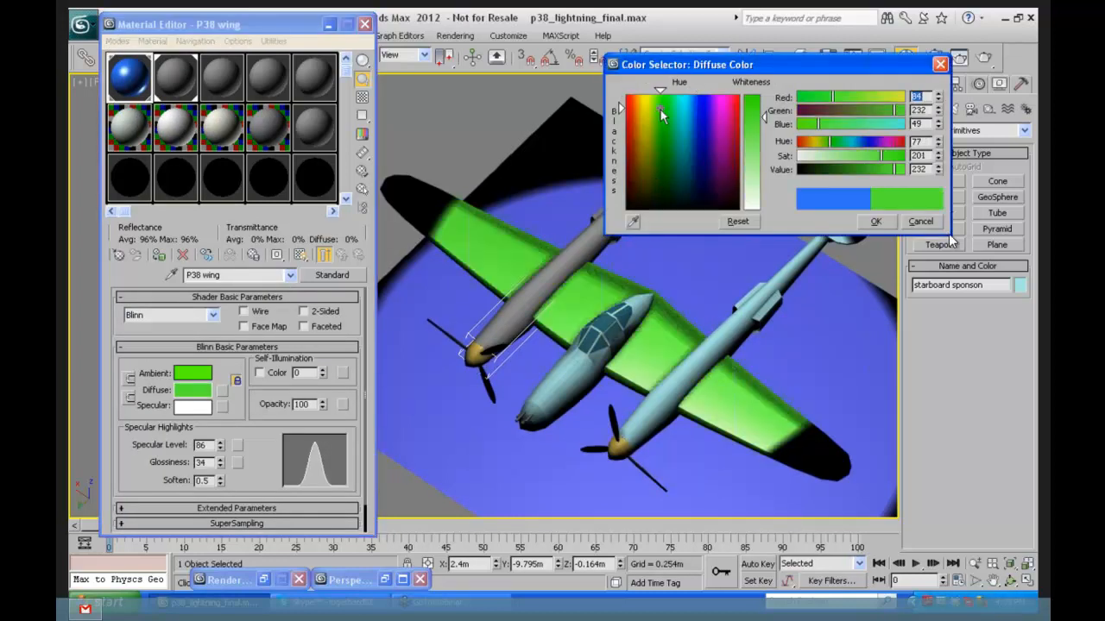
left_click(876, 222)
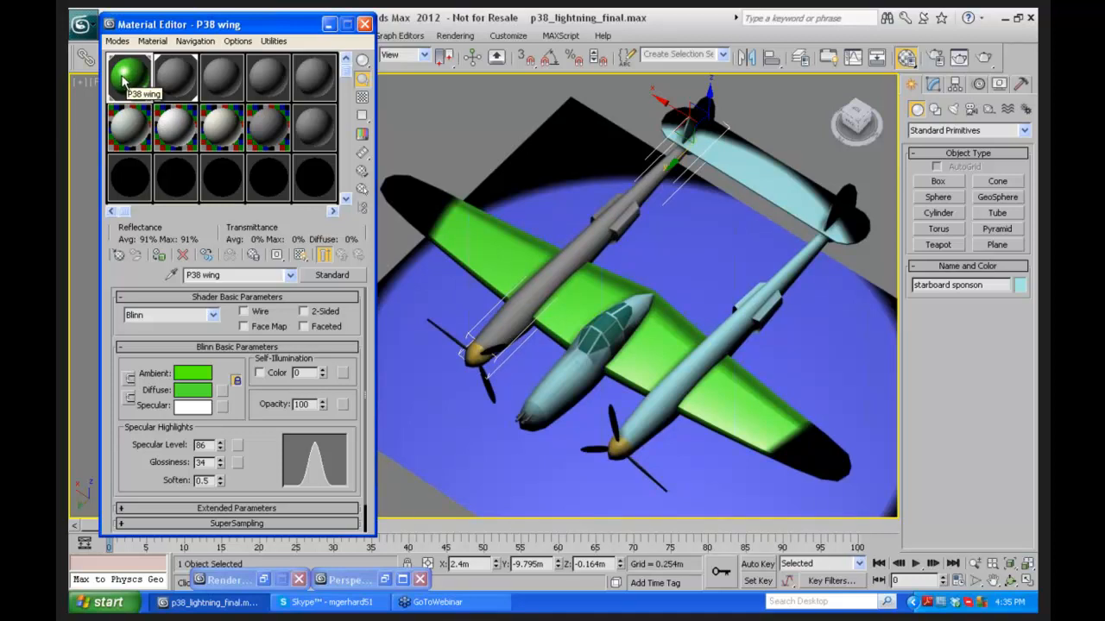
Step: Copy the P38 wing material to the third sample slot and set the original's diffuse color to light blue (49, 183, 232)
left_click(216, 80)
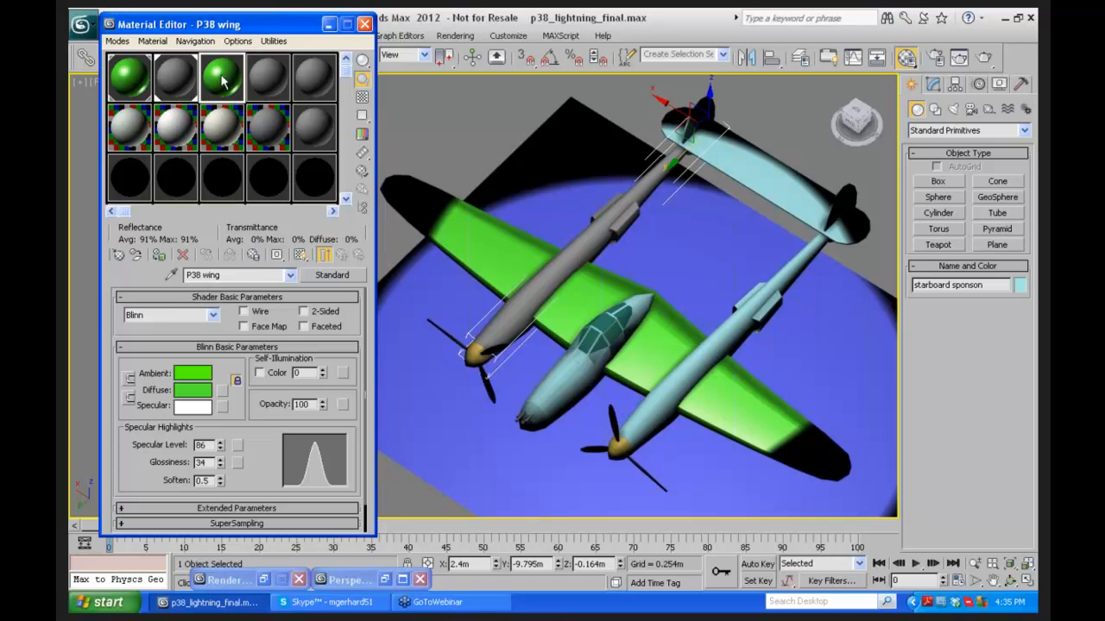
left_click(130, 78)
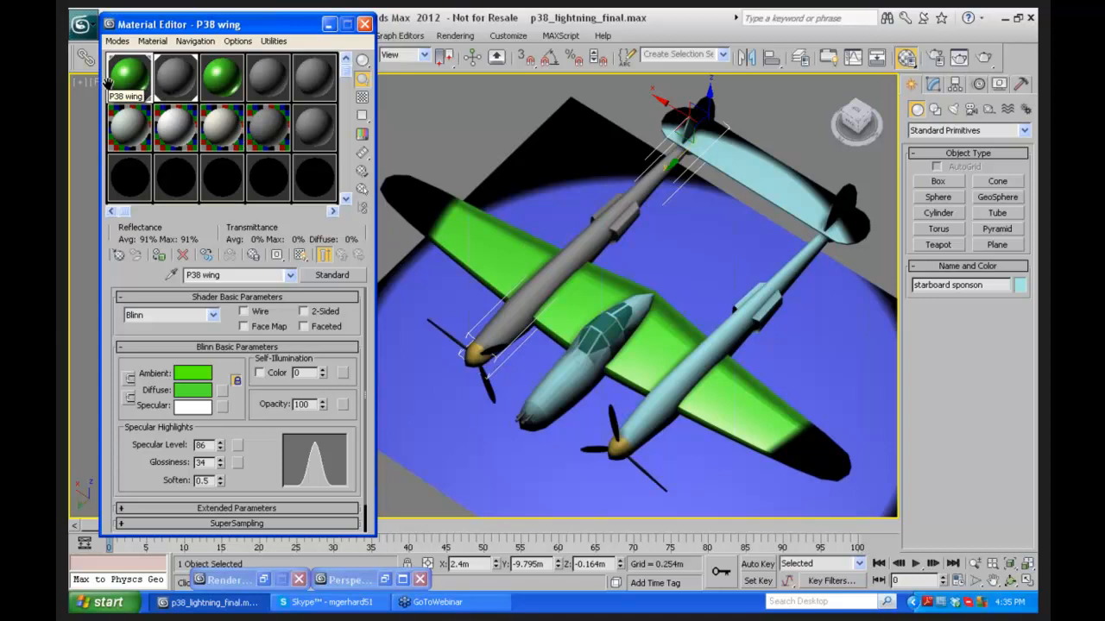
left_click(191, 390)
left_click_drag(677, 105, 688, 107)
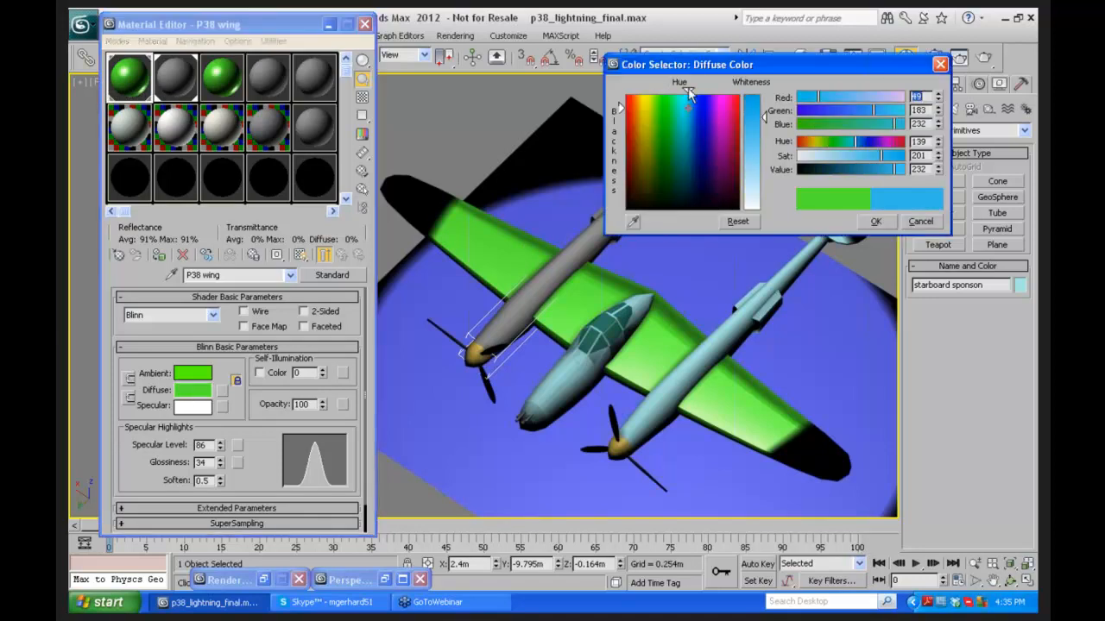
Step: Set the diffuse color of the P38 wing copy in the third slot to magenta and dismiss the Apple Software Update window
left_click(207, 76)
left_click(193, 395)
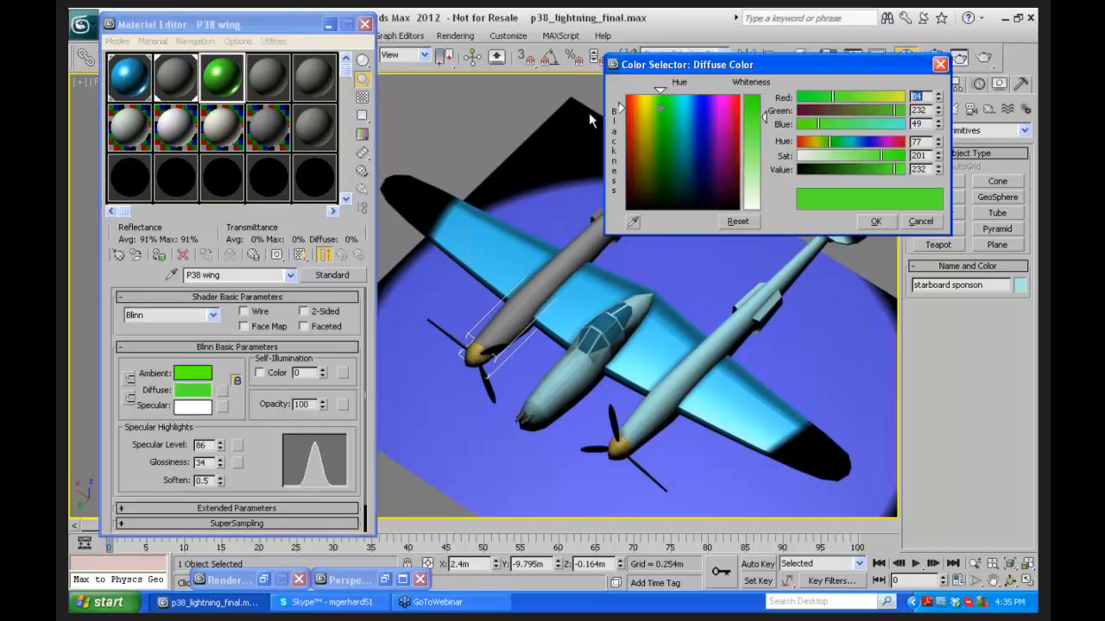
left_click(698, 101)
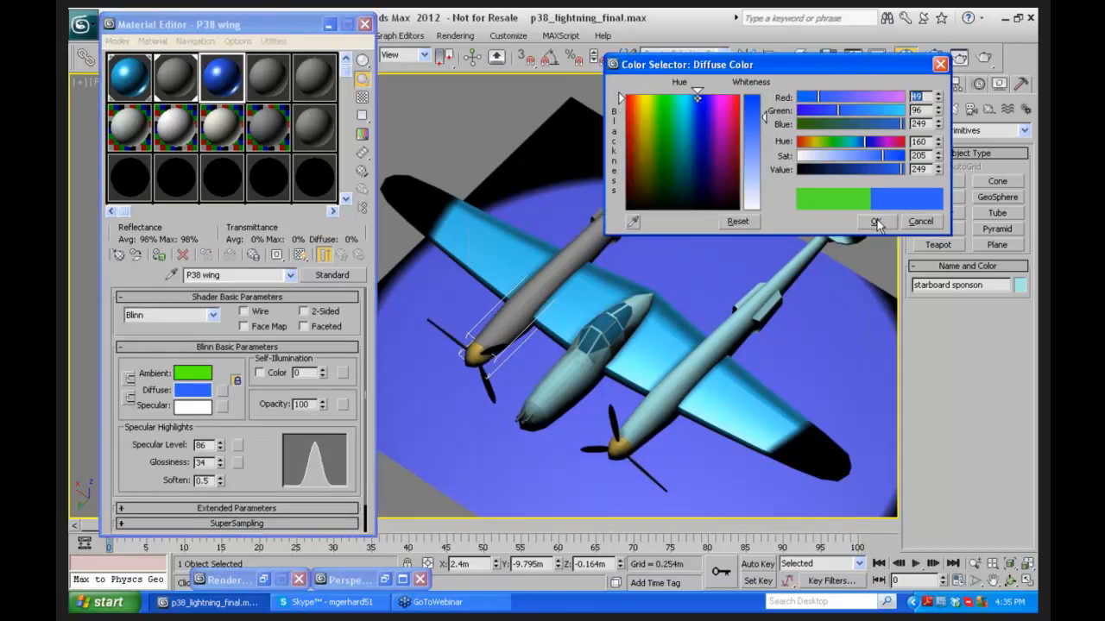
left_click(722, 102)
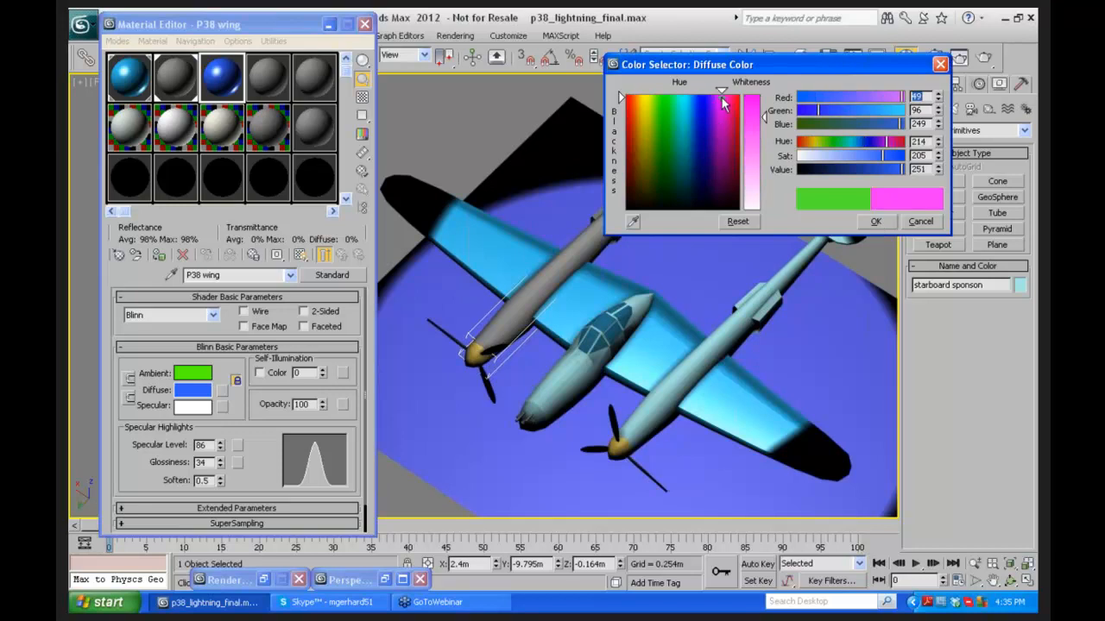
left_click(875, 222)
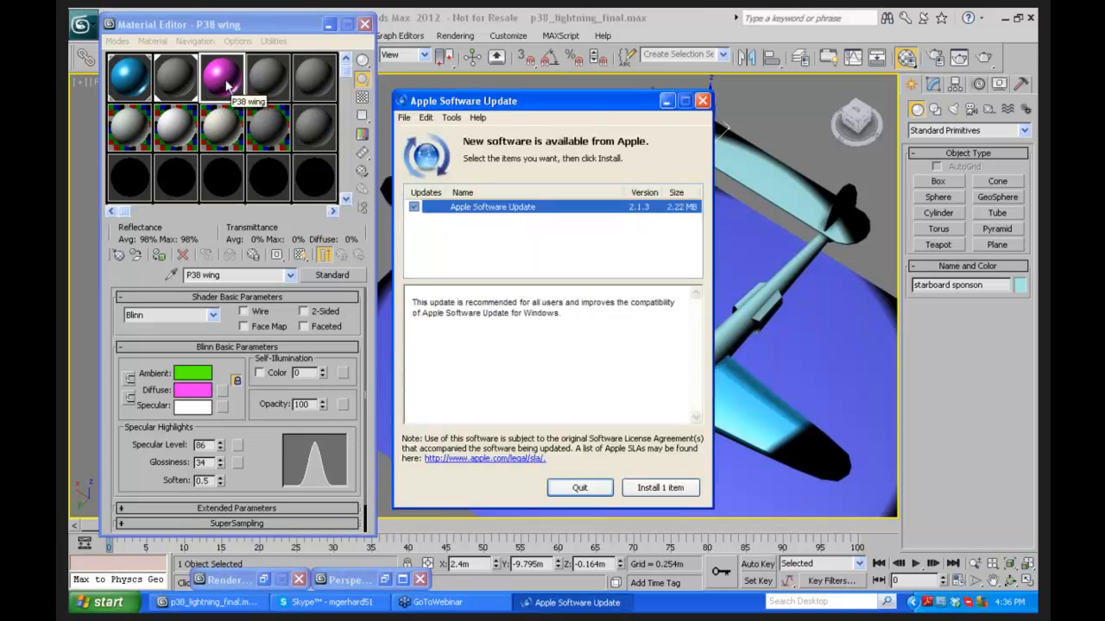
key("alt+F4")
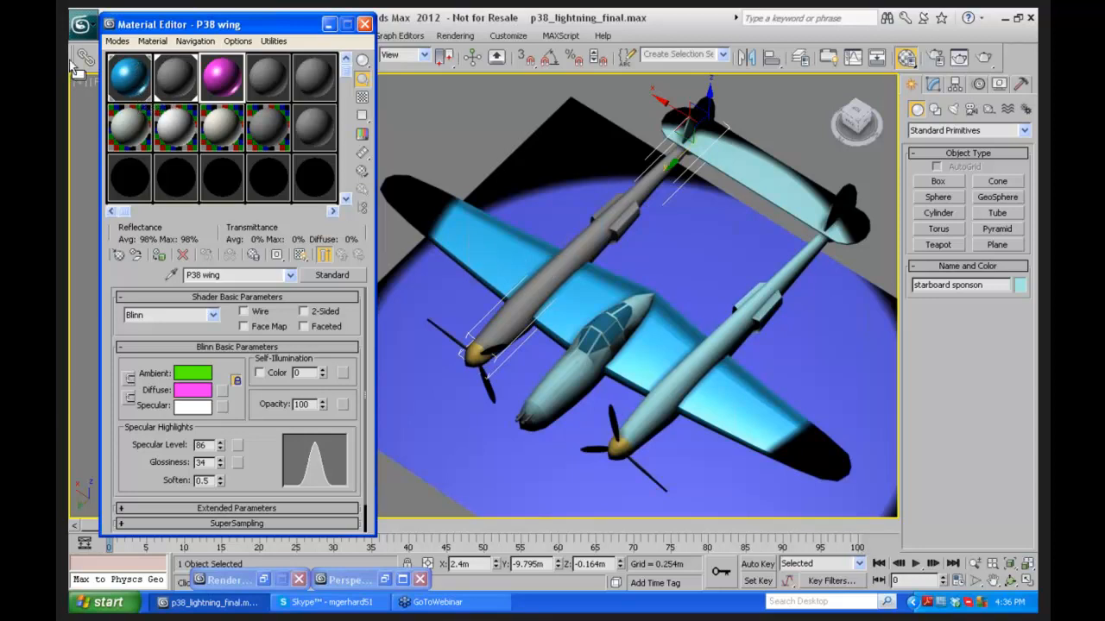
Step: Turn on Wire for the original P38 wing material and expand its Extended Parameters
left_click(129, 78)
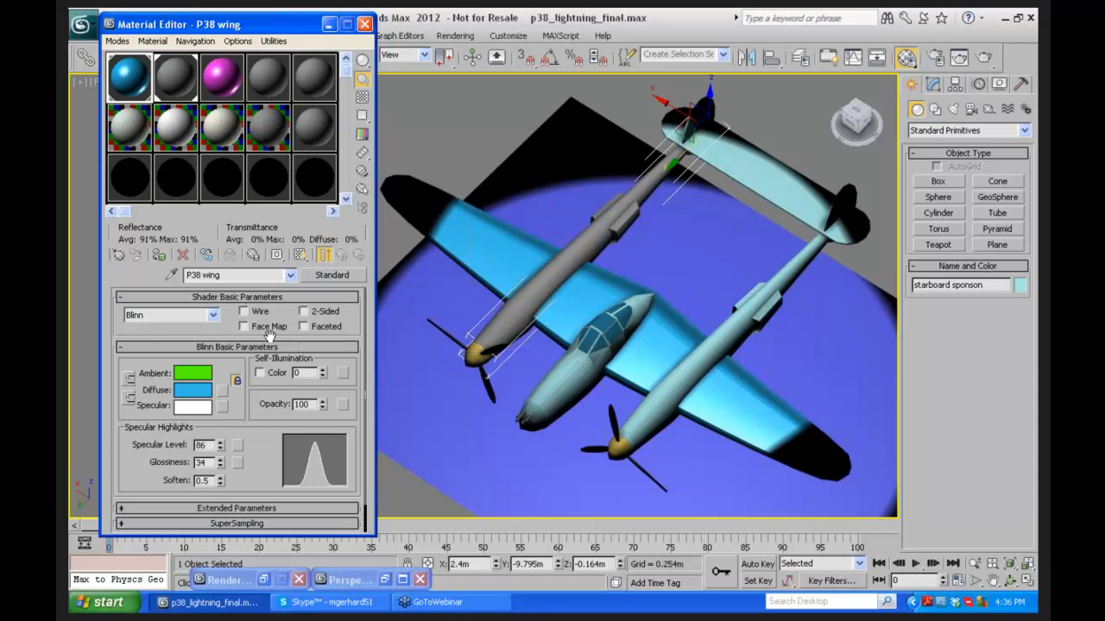
left_click(244, 311)
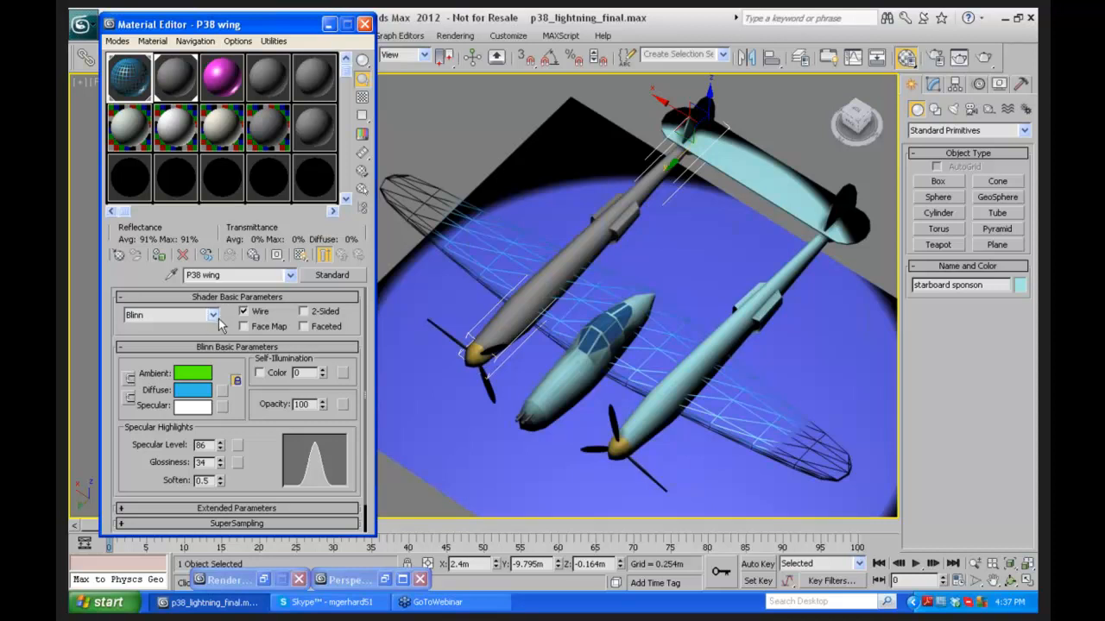
left_click_drag(226, 322, 226, 321)
scroll(220, 449, "down", 5)
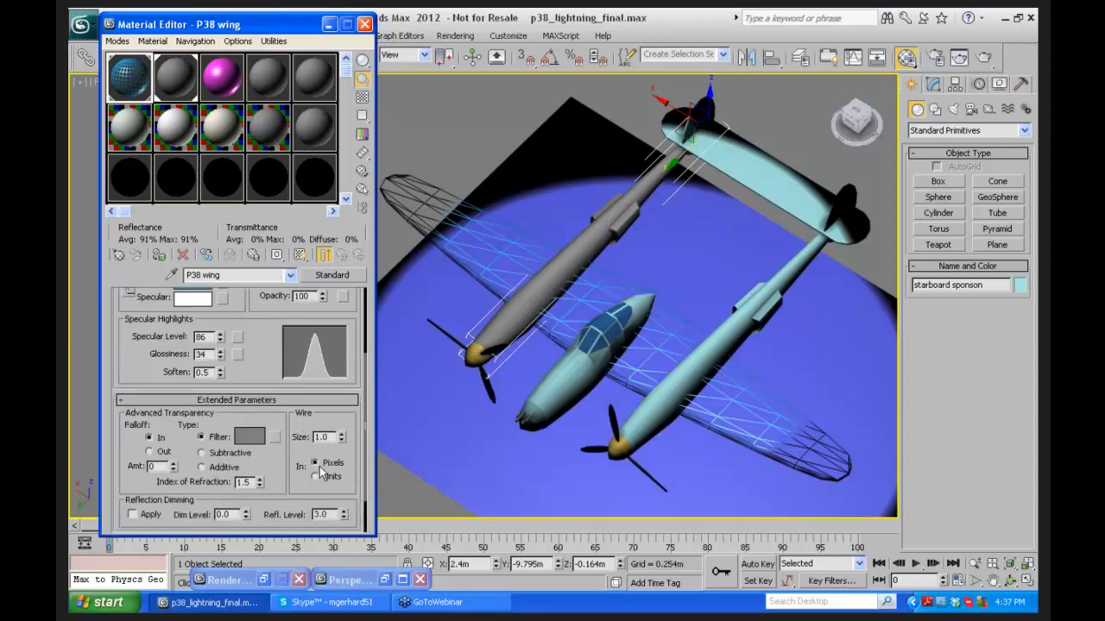
Step: Set the P38 wing material's wire size to 12.0 and measure it in units instead of pixels
left_click_drag(342, 438, 341, 427)
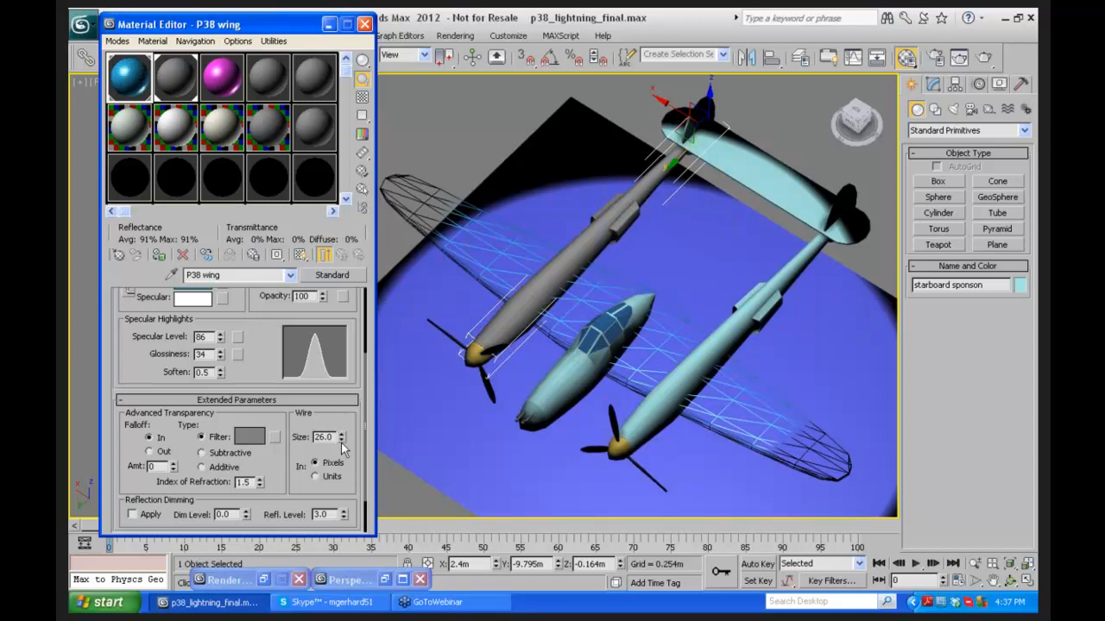
left_click_drag(342, 447, 342, 451)
left_click(315, 476)
Step: Set the P38 wing material's wire size to 3.0 and show the result in an enlarged magnified sample window
double_click(138, 85)
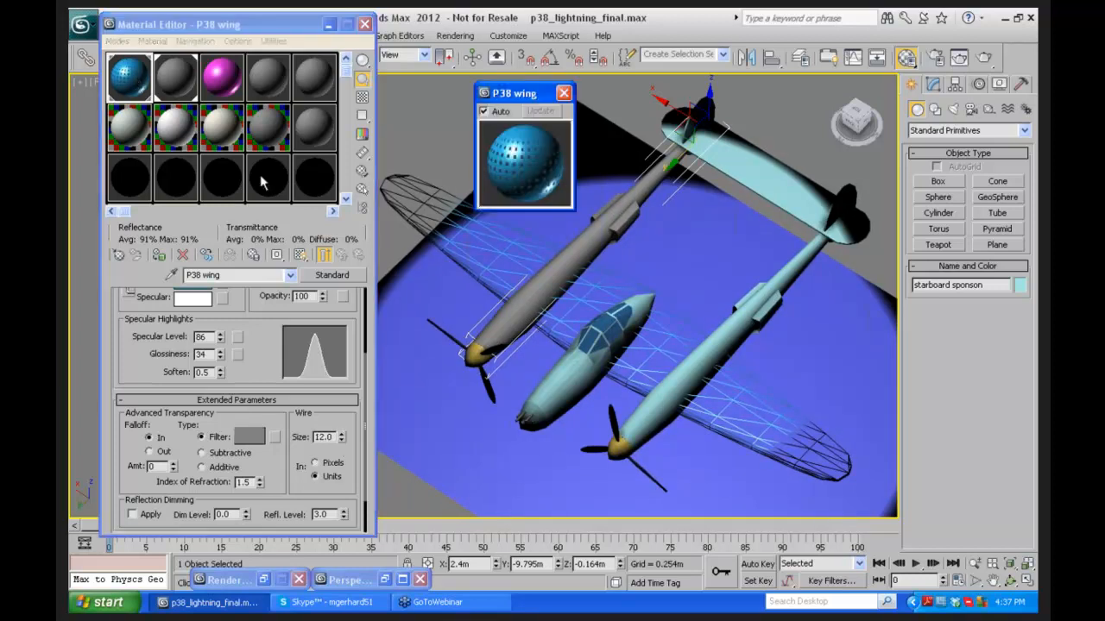
left_click_drag(518, 97, 278, 107)
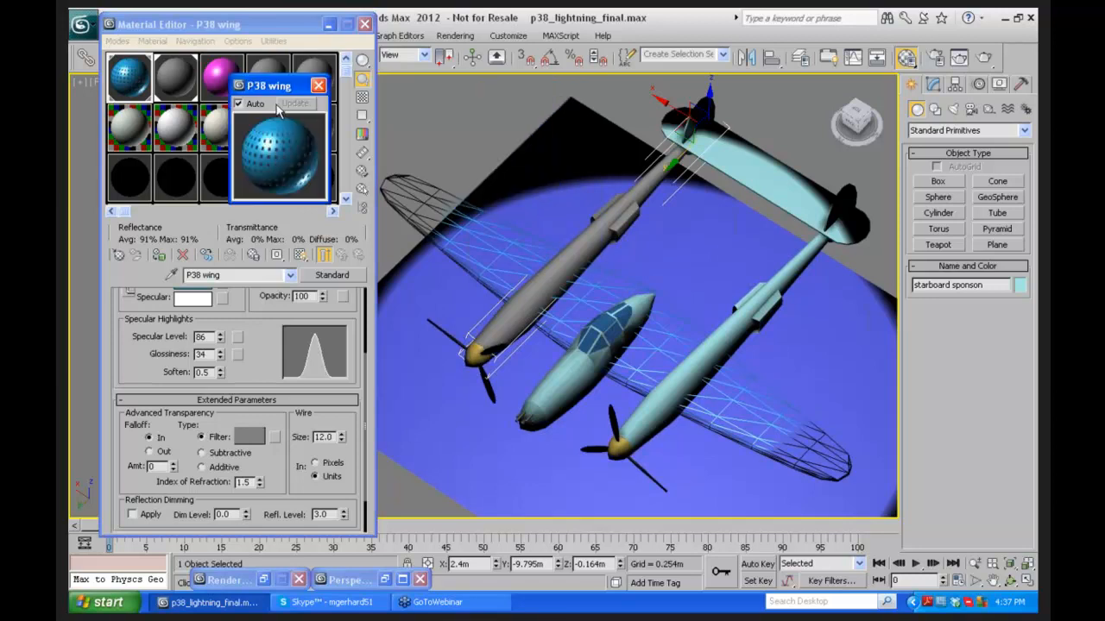
right_click(341, 442)
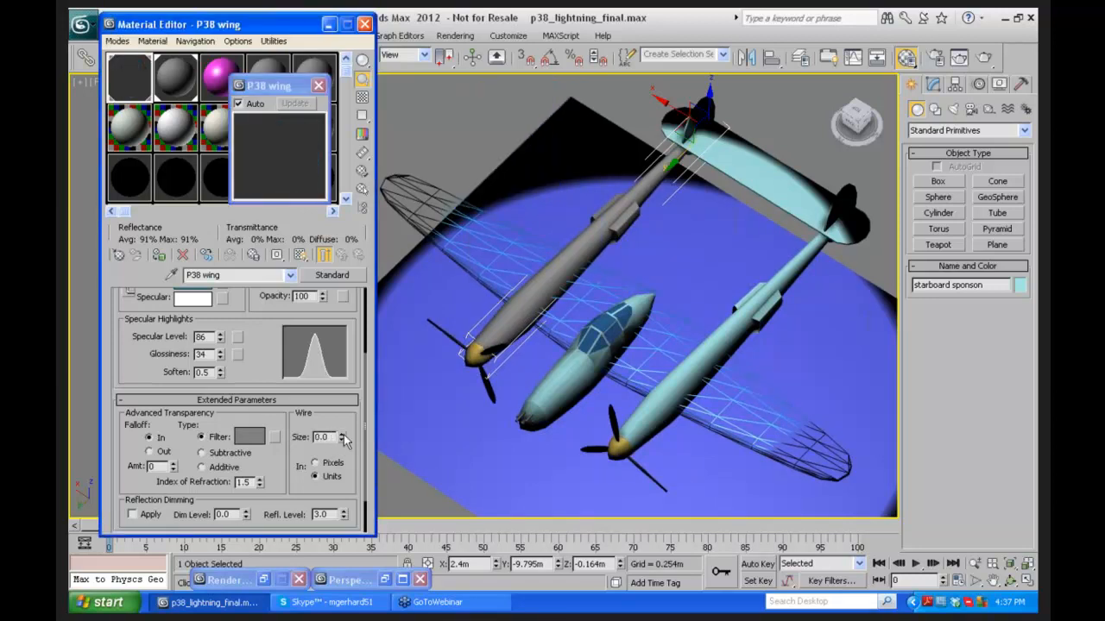
left_click(343, 435)
left_click(343, 435)
left_click(343, 435)
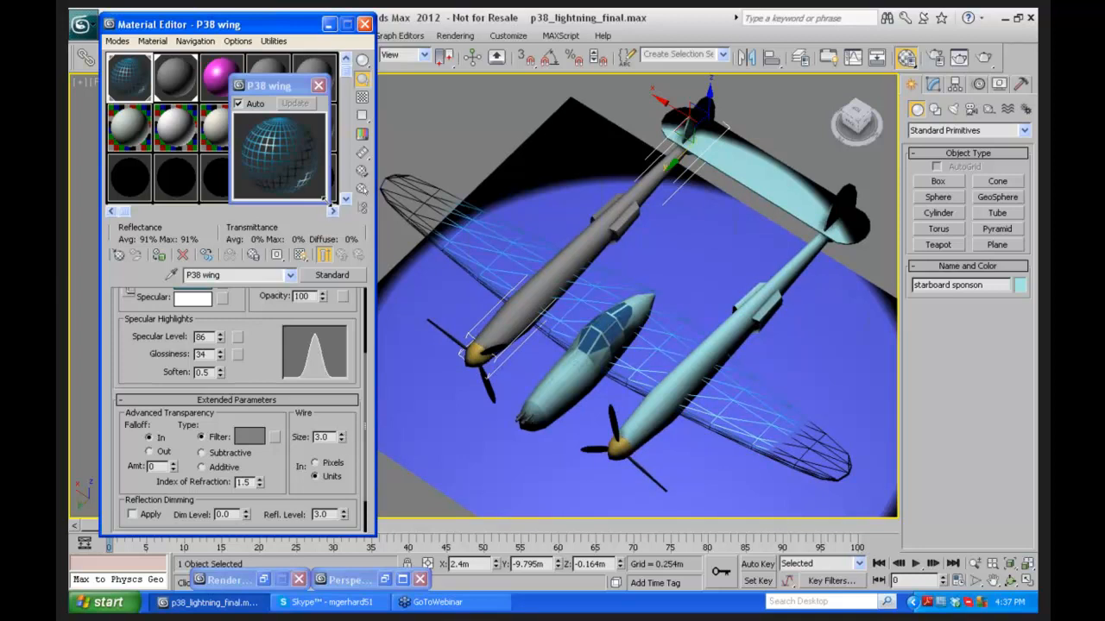
left_click_drag(329, 203, 460, 300)
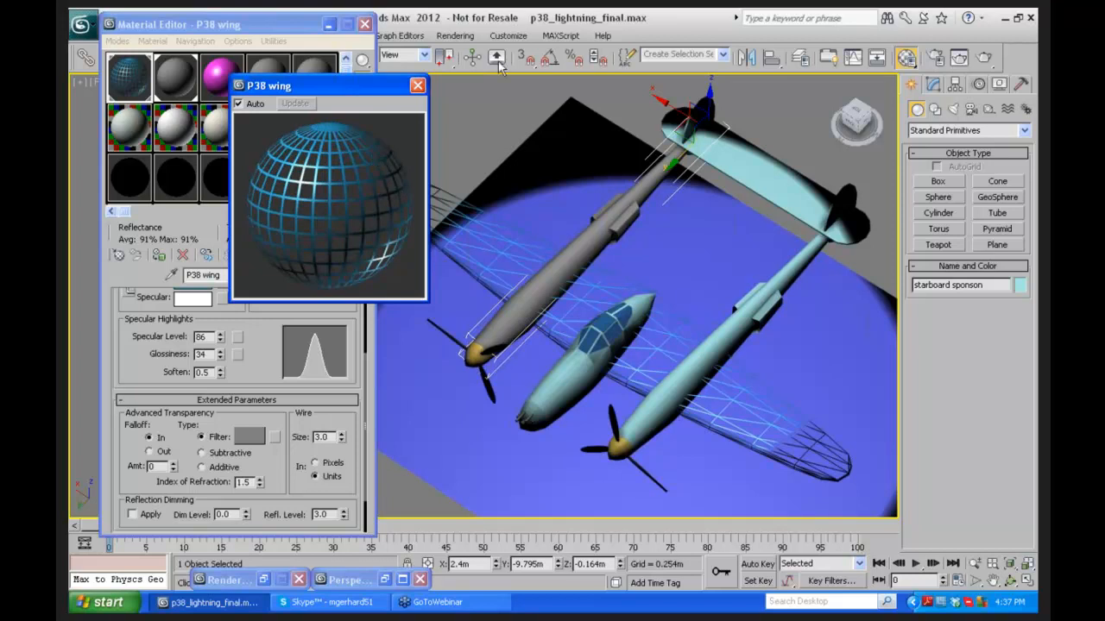
Step: Render the Perspective view with the wire wing and arrange the rendered frame and enlarged P38 wing sample beside the material settings
left_click(455, 35)
left_click(466, 66)
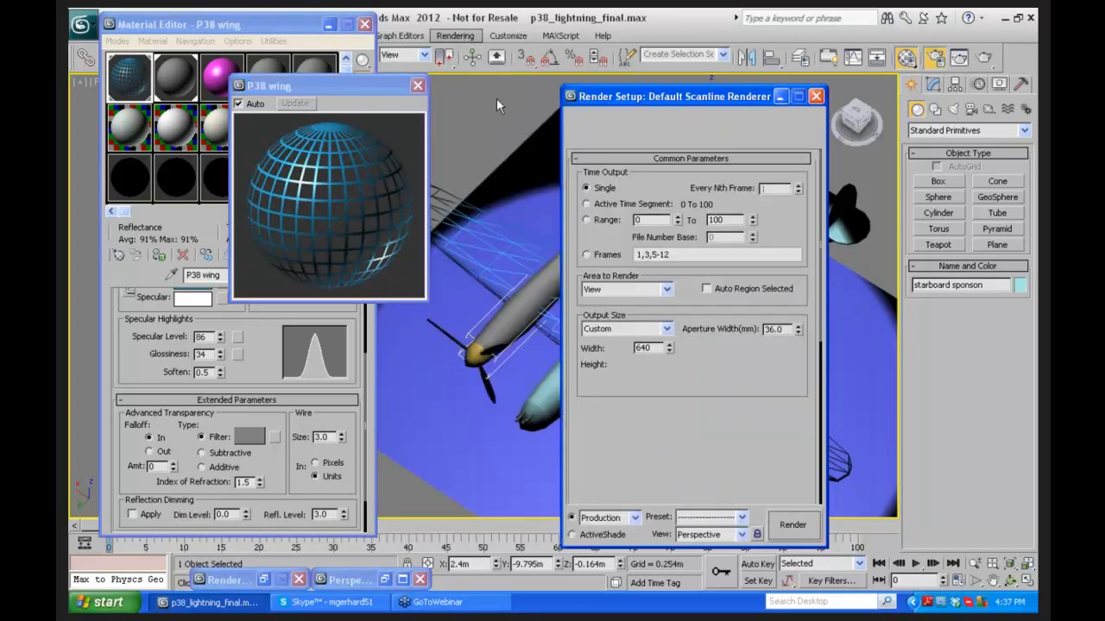
left_click(784, 527)
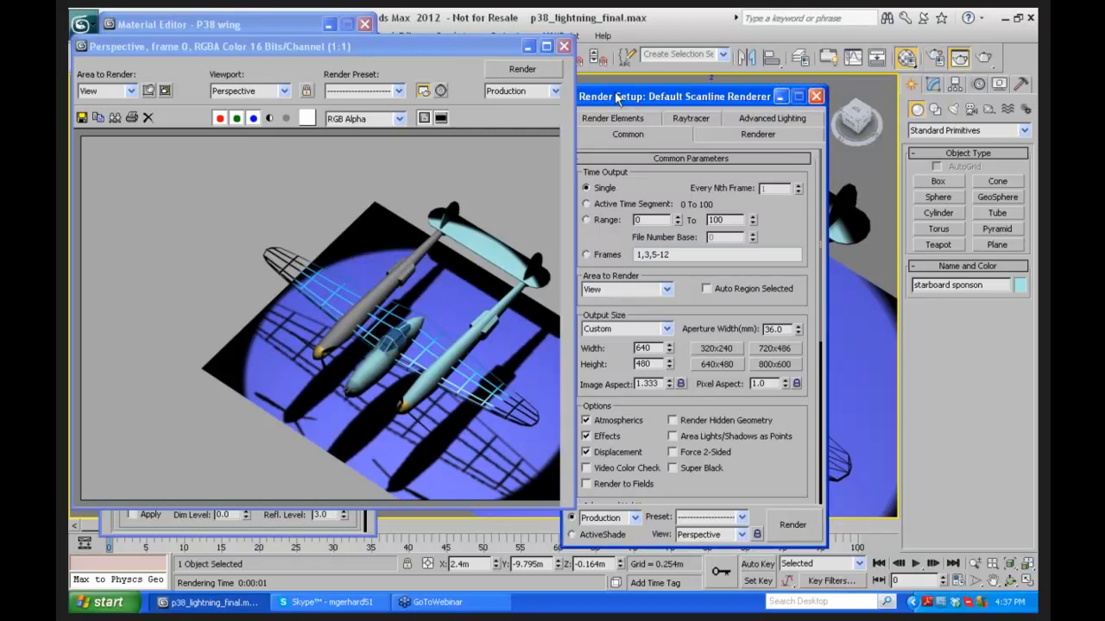
left_click(780, 96)
left_click_drag(450, 47, 818, 41)
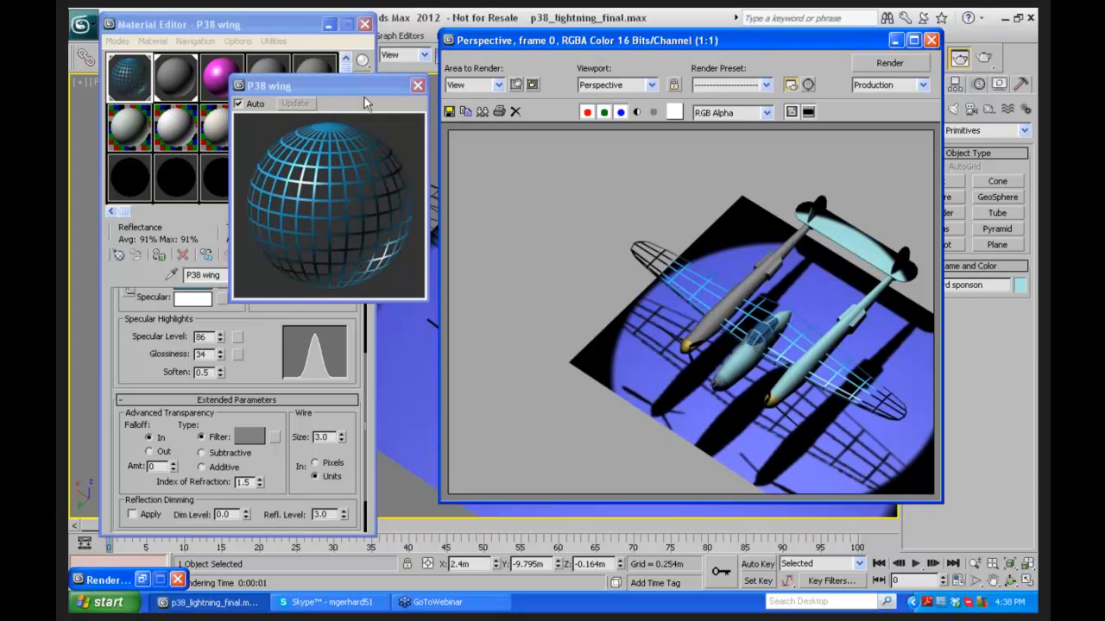
left_click_drag(367, 83, 523, 36)
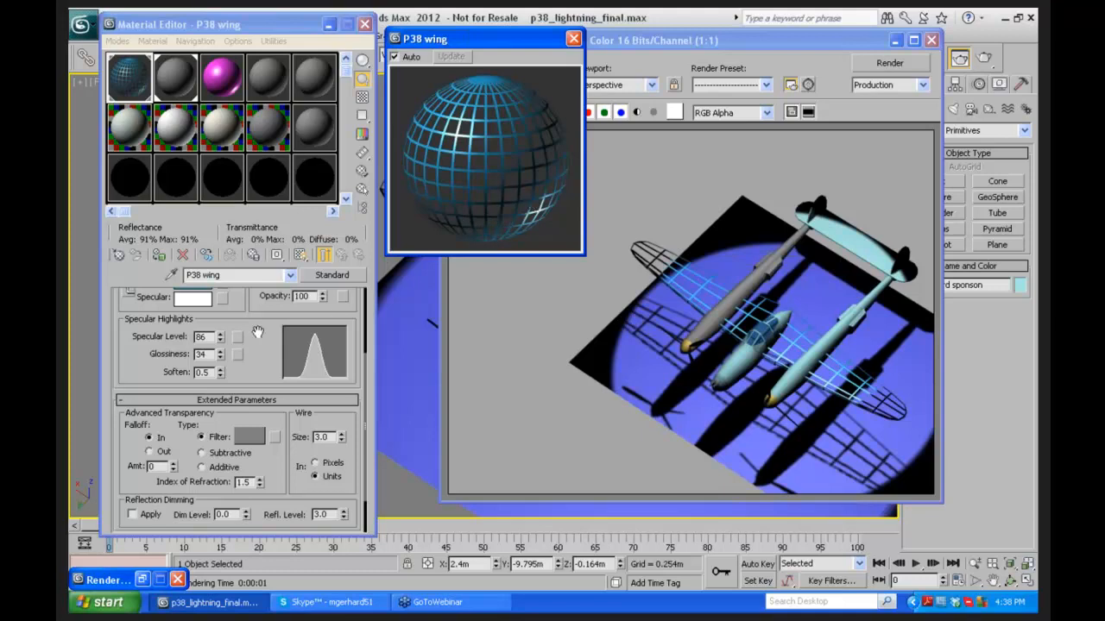
Step: Turn on 2-Sided for the P38 wing material and render the Perspective view again
scroll(259, 332, "up", 5)
left_click(304, 311)
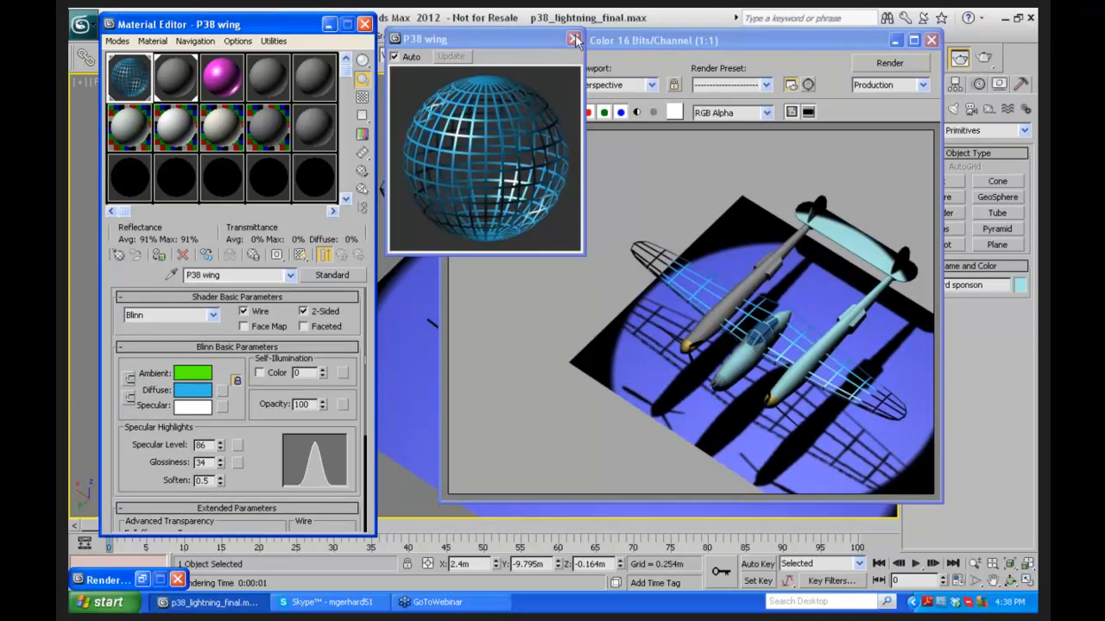
left_click(896, 132)
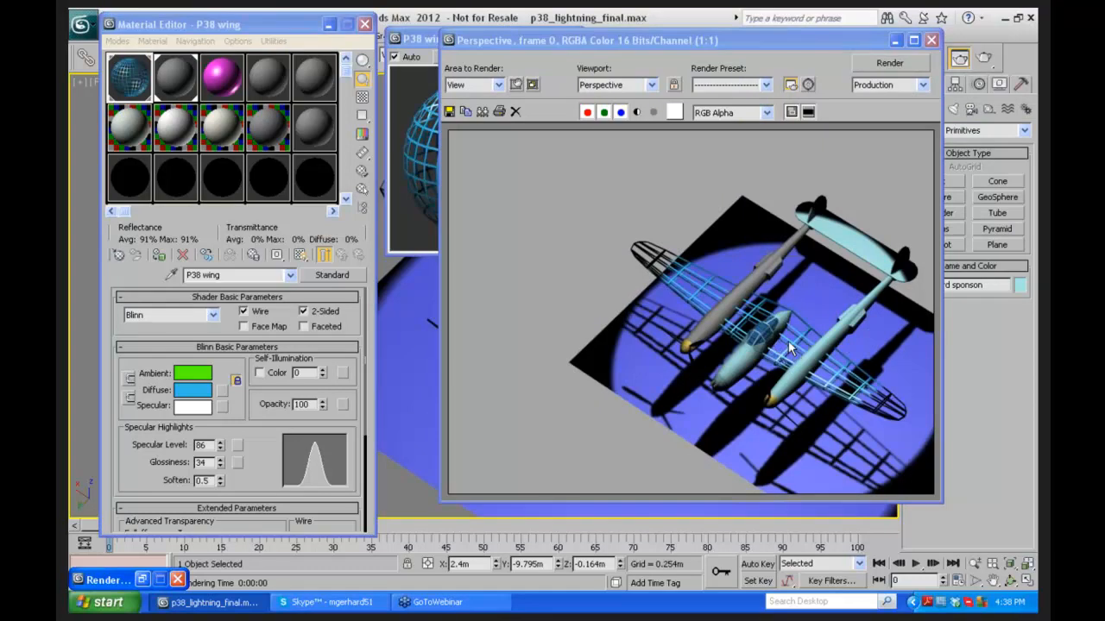
Step: Turn off 2-Sided for the P38 wing material and re-render the view to compare the wire wing
mouse_move(267, 464)
left_mouse_down()
mouse_move(268, 411)
mouse_move(268, 464)
left_mouse_up()
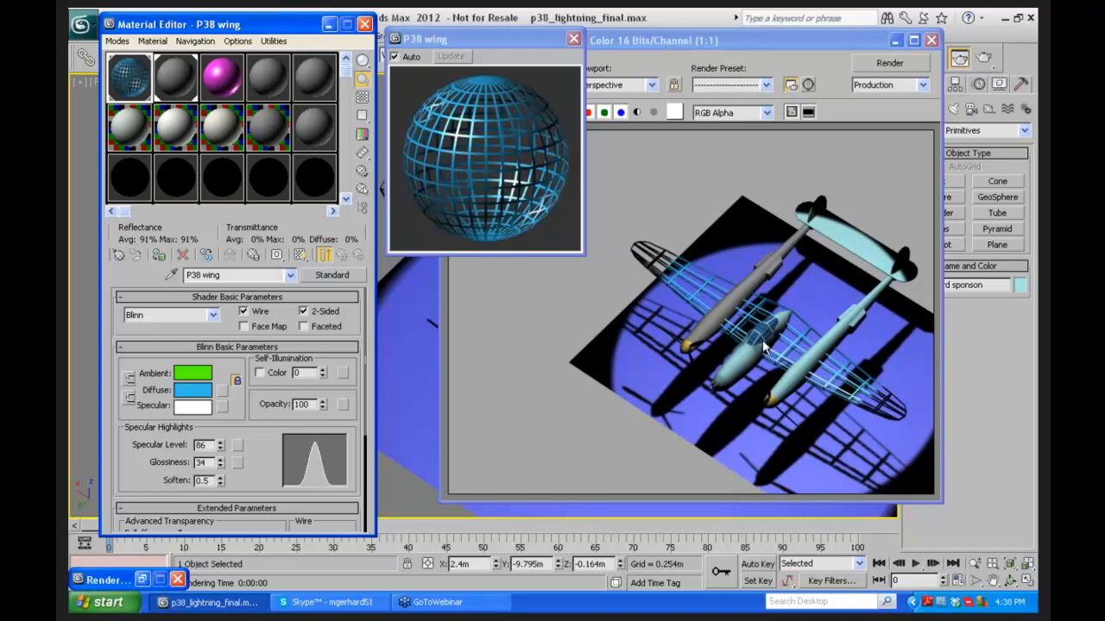
left_click(303, 312)
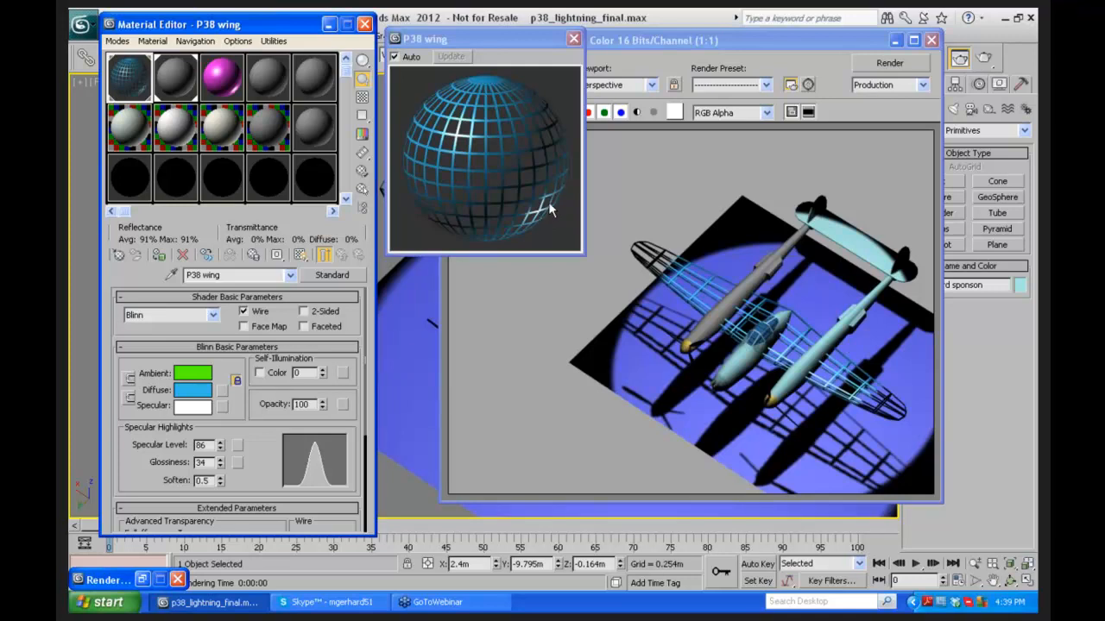
left_click(889, 63)
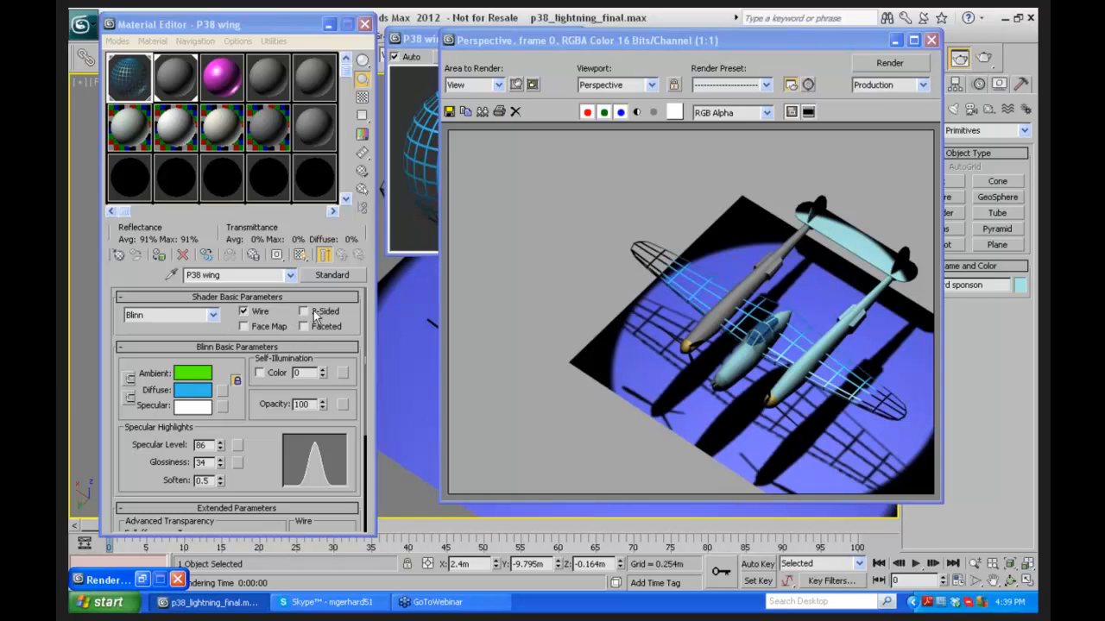
Step: Turn off Wire for the P38 wing material, lower its opacity to 46 and render the translucent wing
left_click(243, 311)
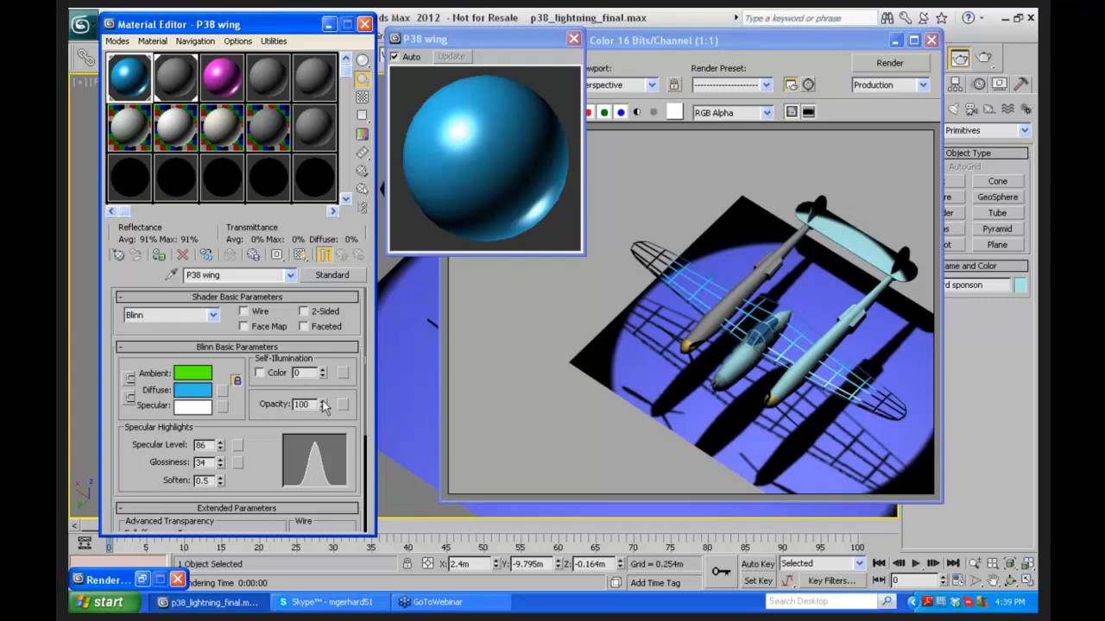
left_click_drag(325, 357, 324, 423)
left_click(890, 63)
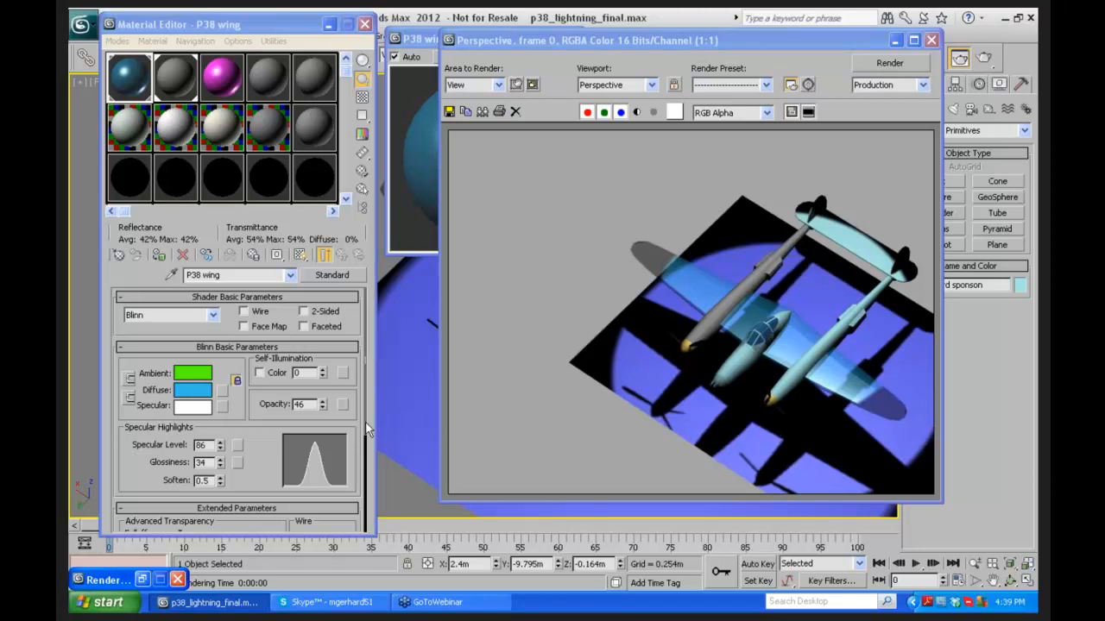
Step: Close the rendered frame and apply the unused 01 - Default material to the cockpit canopy
left_click(423, 40)
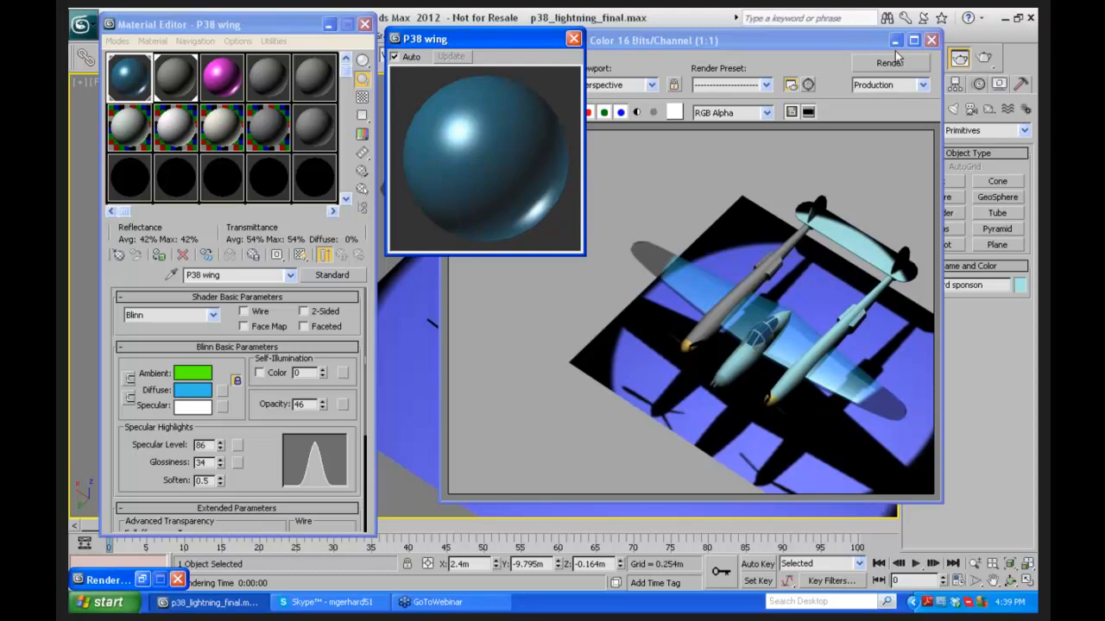
left_click(931, 40)
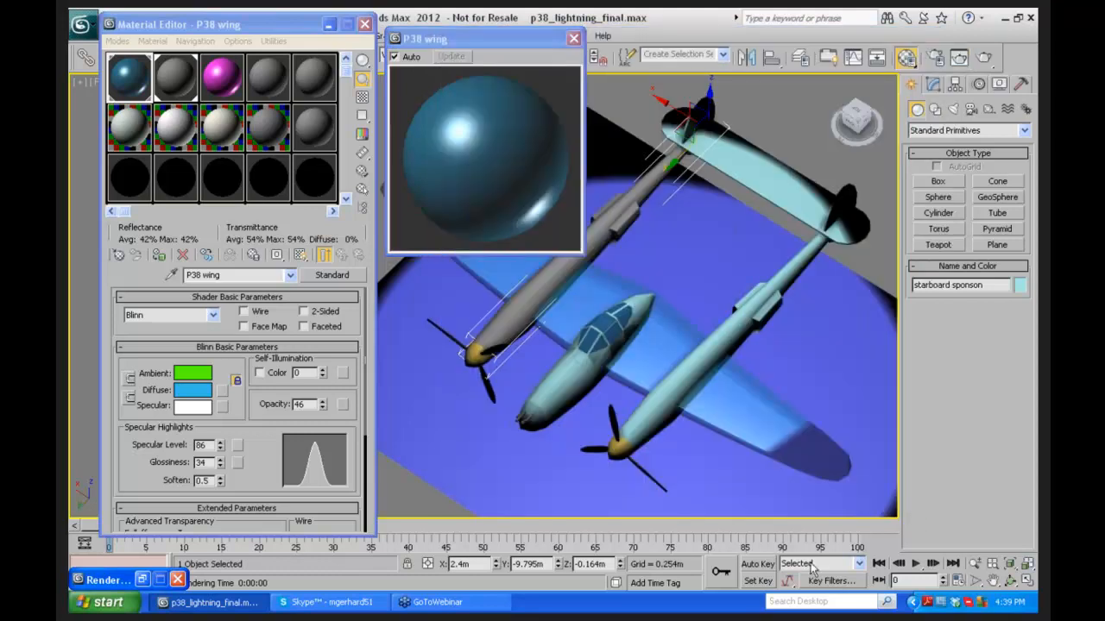
left_click(974, 563)
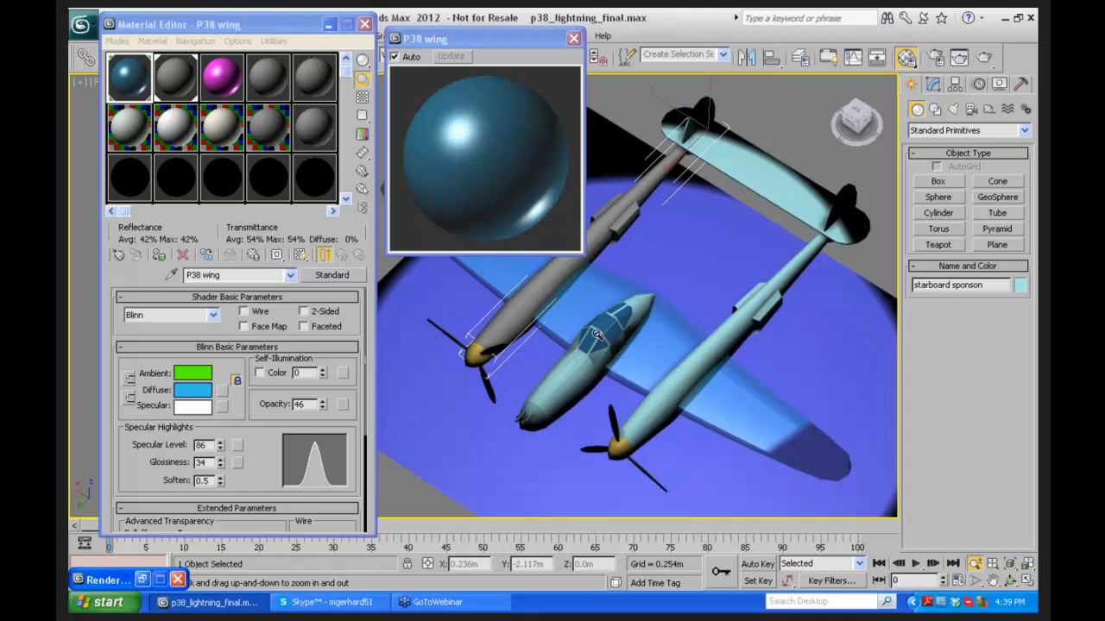
left_click_drag(595, 334, 590, 255)
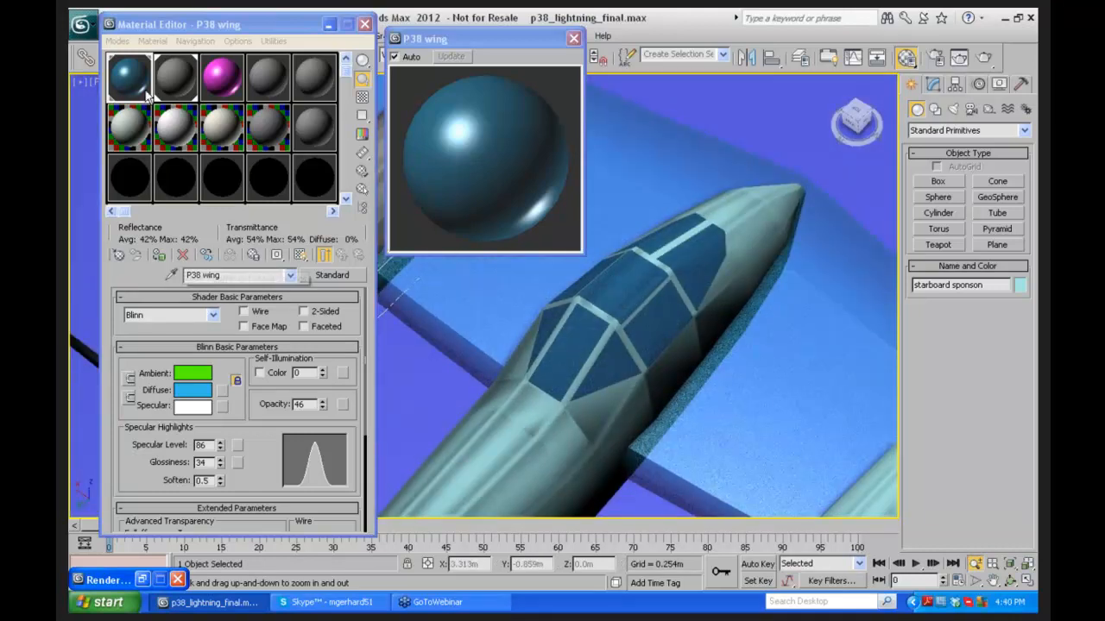
left_click(265, 79)
left_click_drag(265, 81, 308, 134)
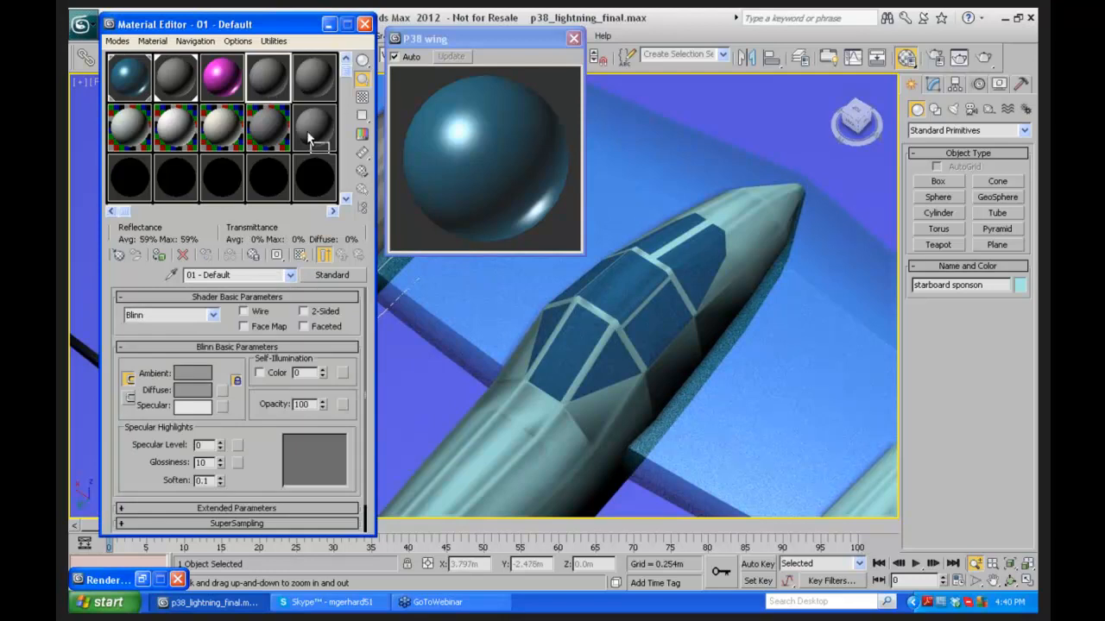
Step: Try the grey default material on the starboard sponson and undo the assignment
left_click_drag(581, 346, 582, 346)
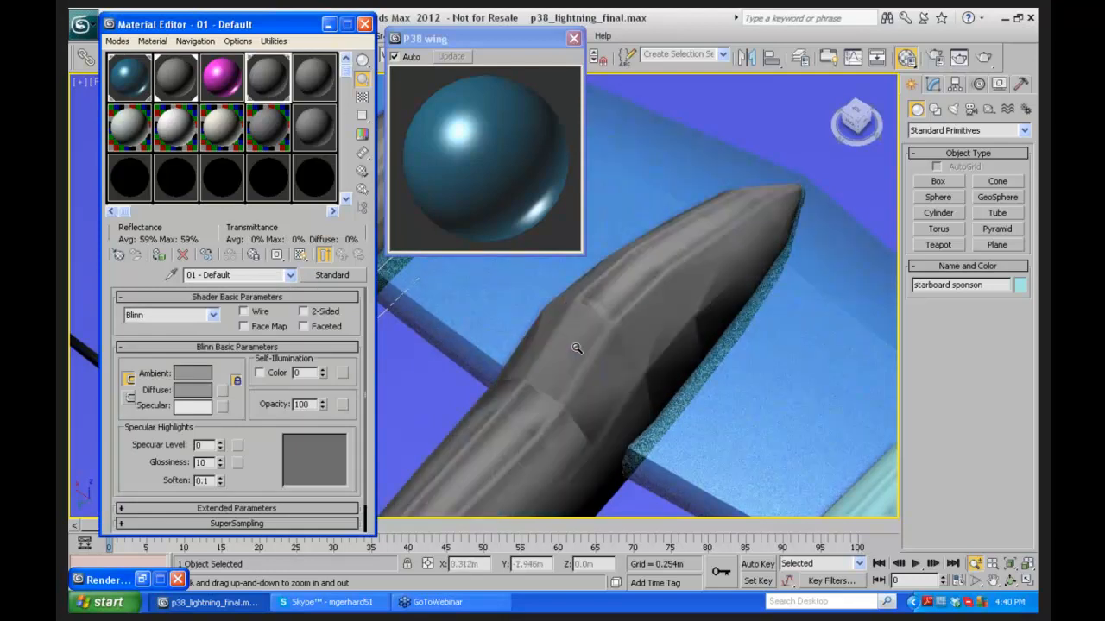
key("ctrl+z")
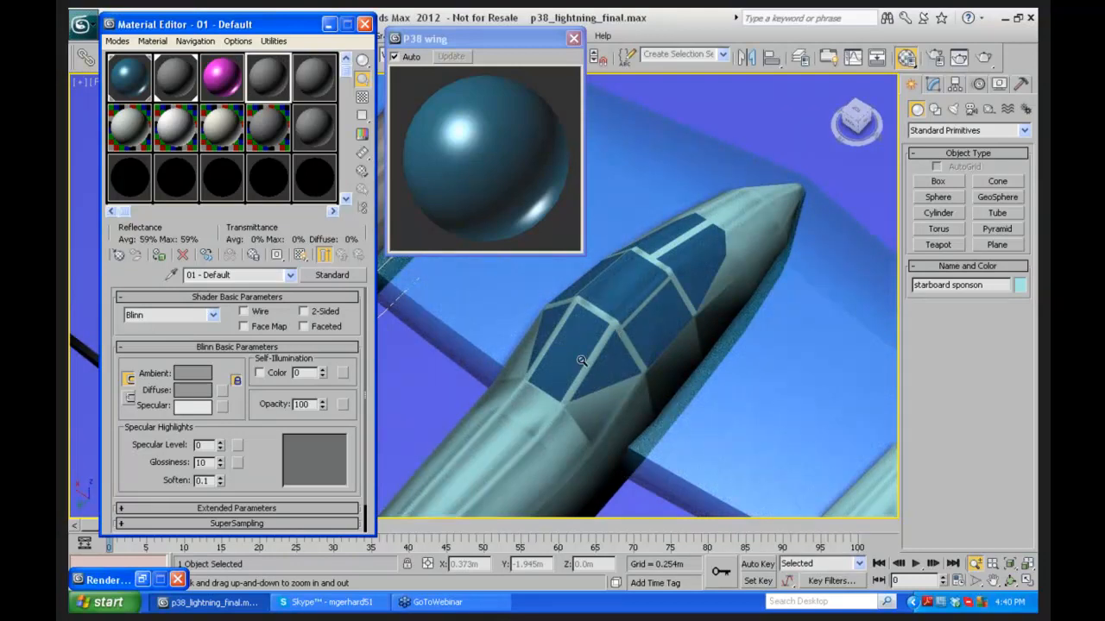
Step: Set the P38 wing material's opacity to 20 and hold the current scene state
left_click(141, 79)
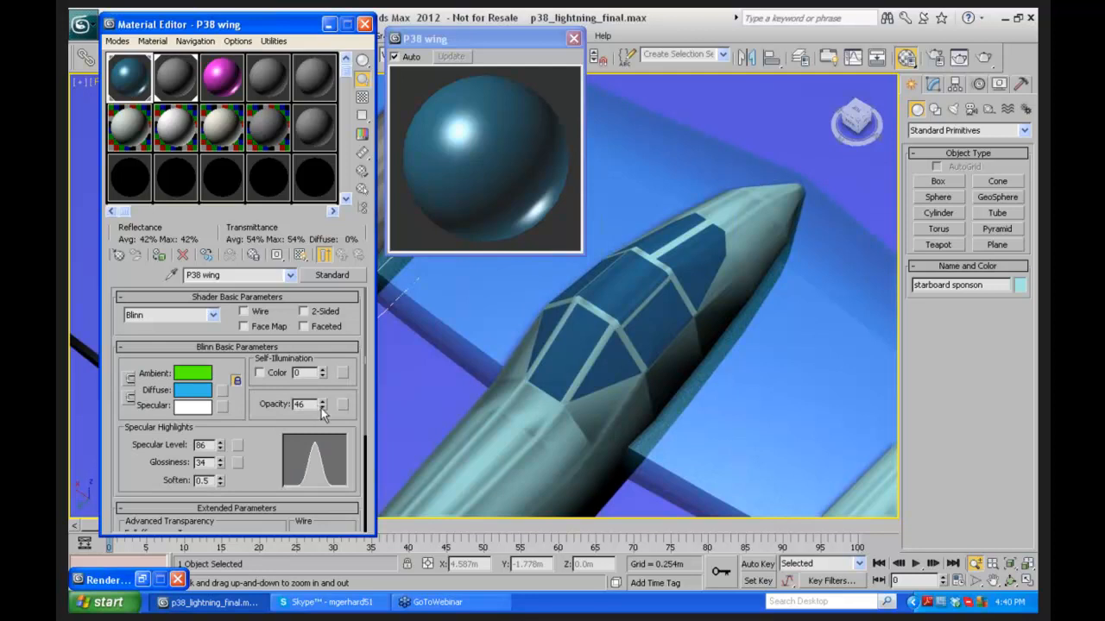
left_click_drag(324, 414, 318, 426)
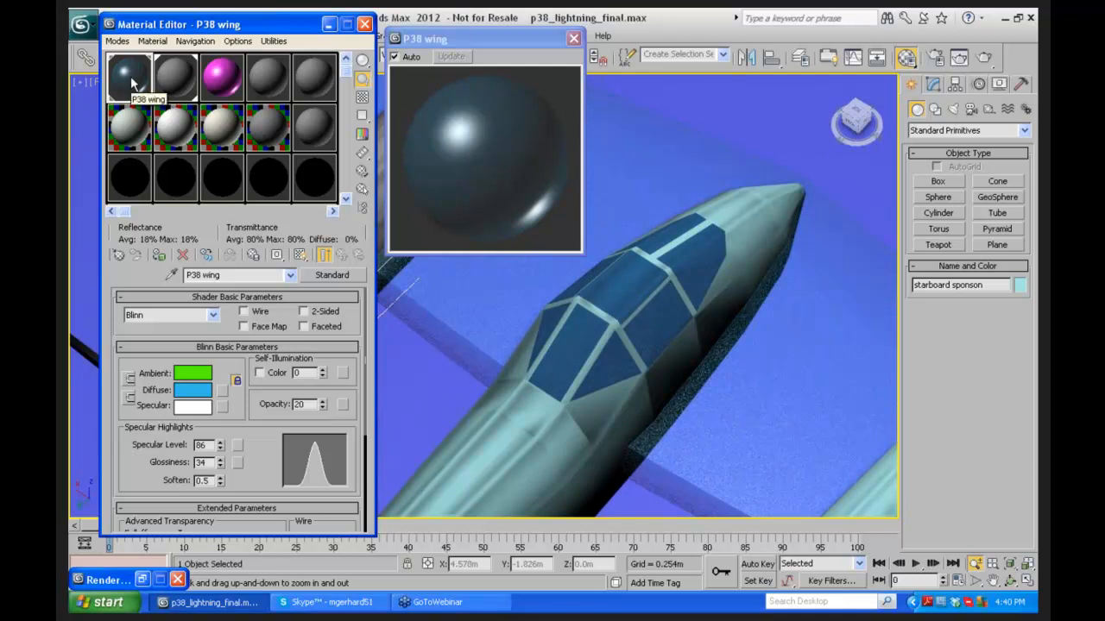
left_click_drag(289, 25, 282, 161)
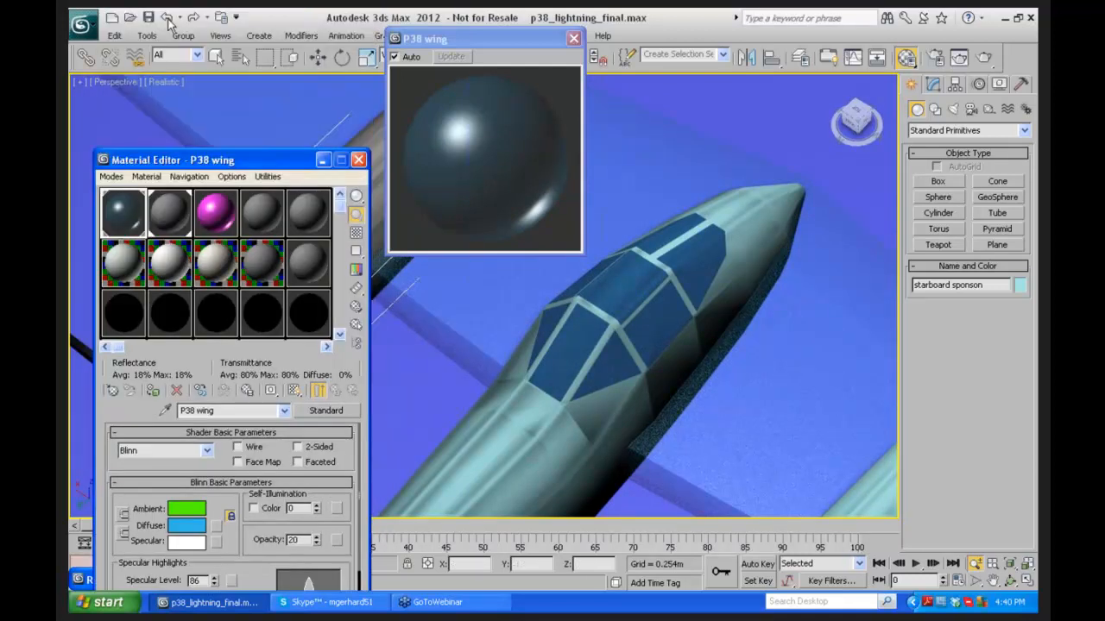
left_click(113, 36)
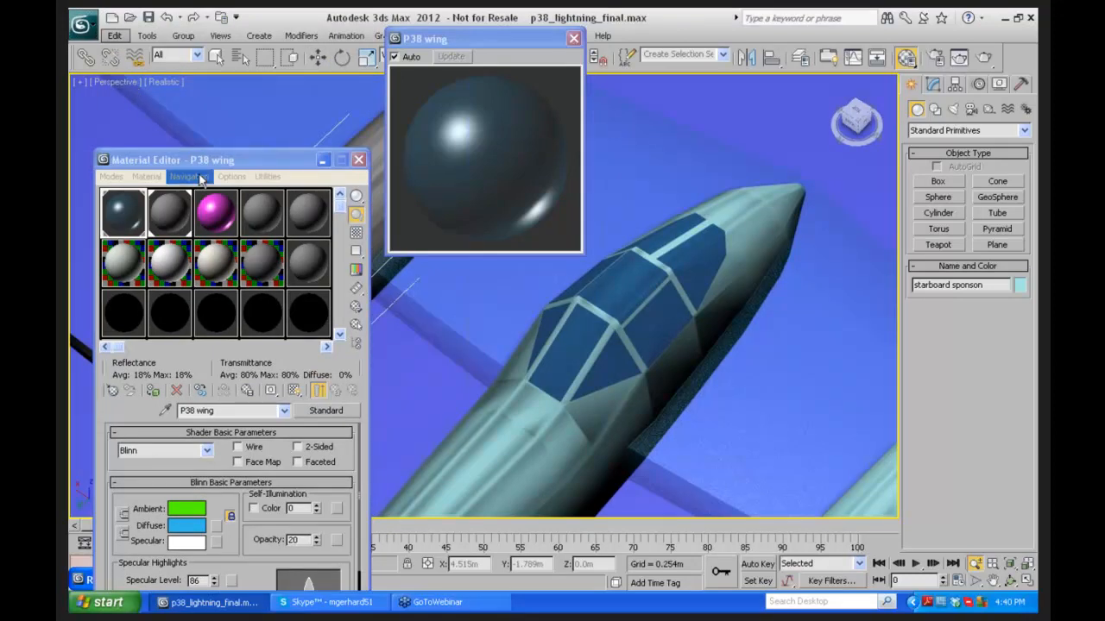
Step: Assign the P38 wing material to the starboard sponson and set the material's opacity to 43
left_click_drag(244, 159, 242, 63)
left_click_drag(146, 95, 485, 394)
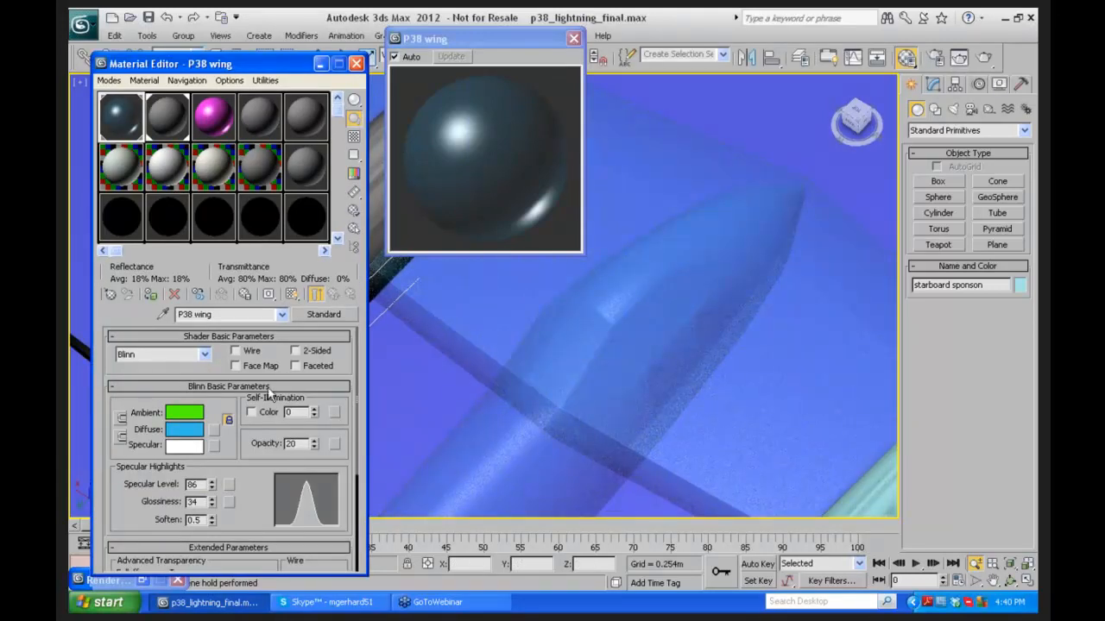
left_click_drag(315, 442, 315, 421)
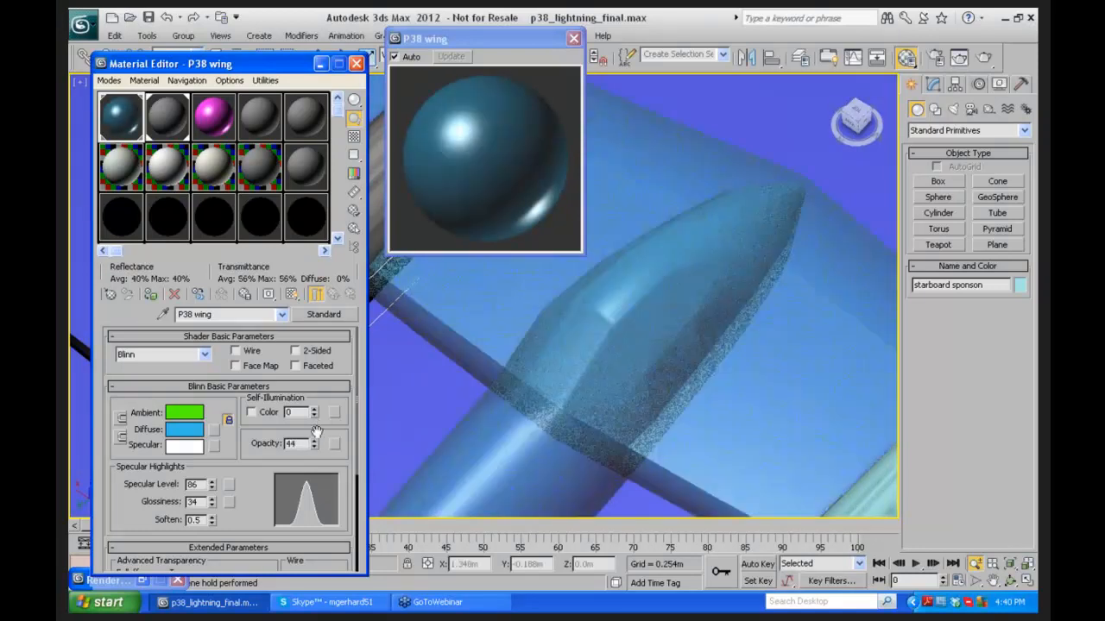
left_click(314, 447)
Step: Make the P38 wing material 2-Sided and render the Perspective view
left_click(295, 350)
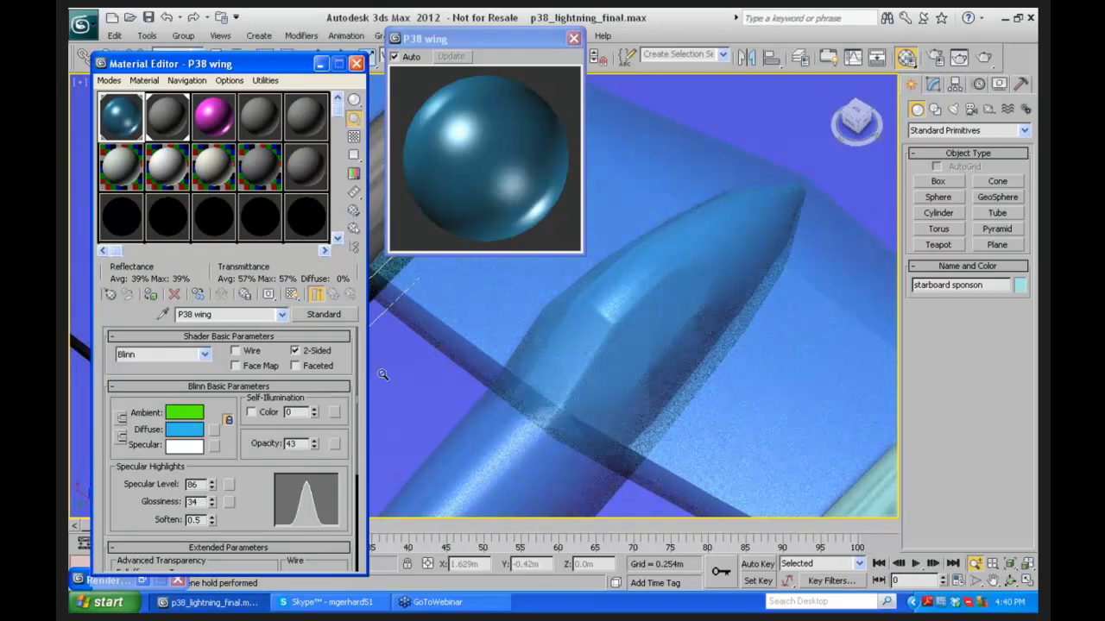
key("shift+q")
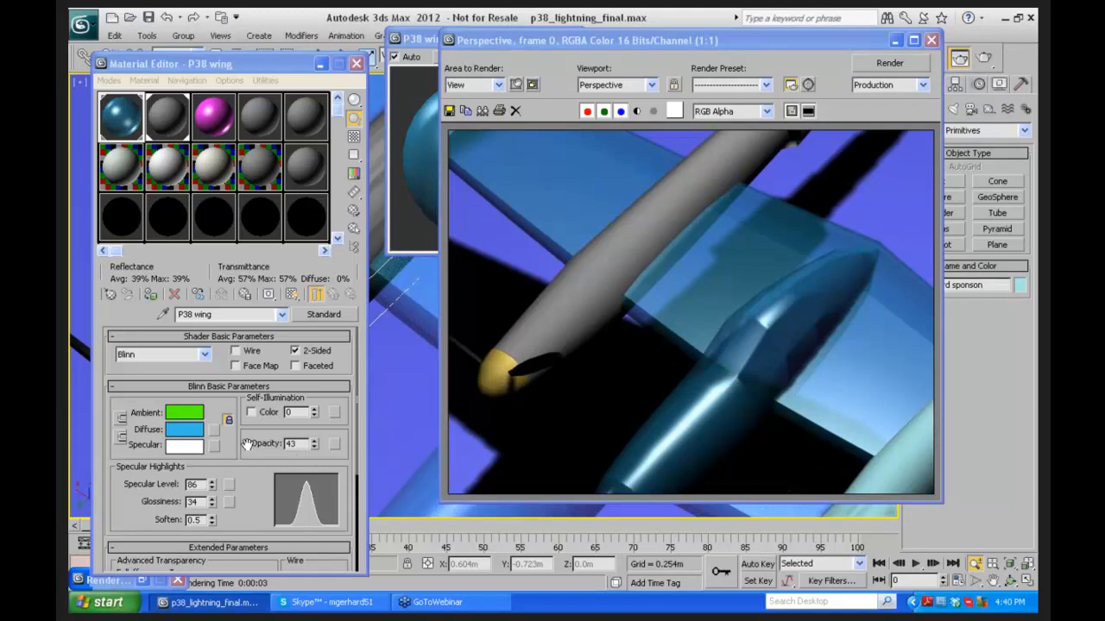
Step: Place the magnified P38 wing preview over the rendered image and set the material's inward falloff amount to 5
left_click_drag(244, 444, 250, 306)
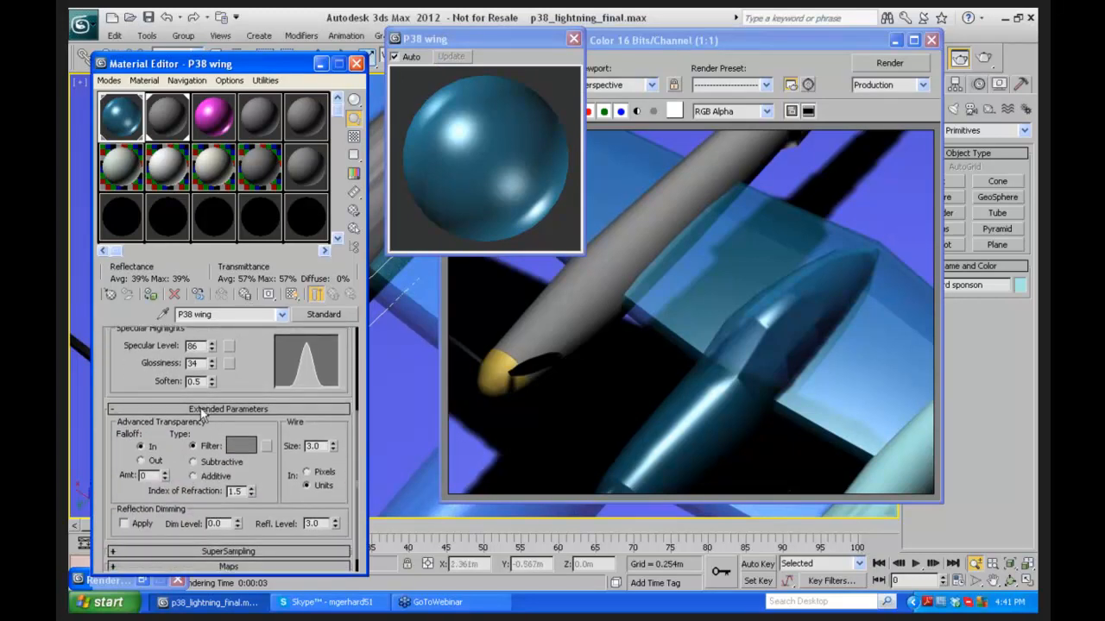
left_click_drag(246, 363, 251, 315)
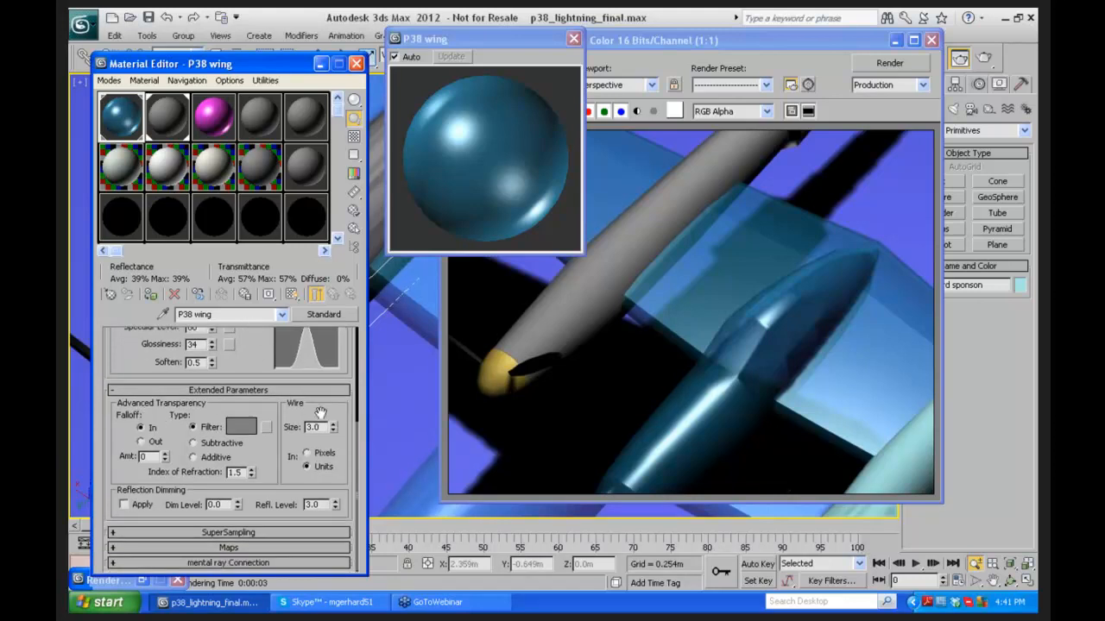
scroll(318, 423, "up", 1)
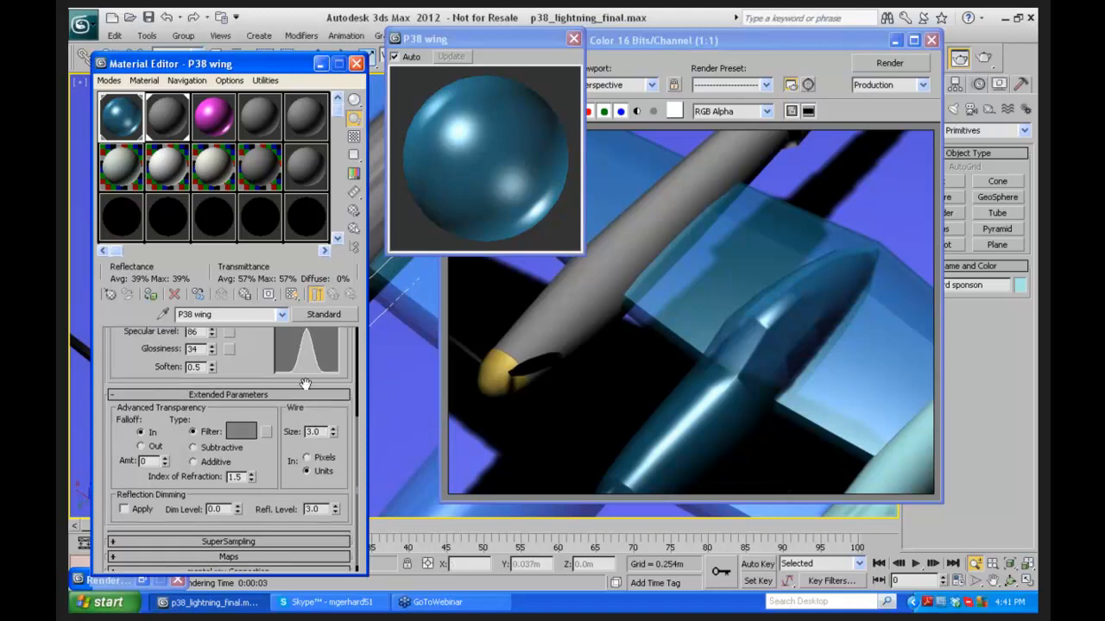
scroll(314, 415, "down", 1)
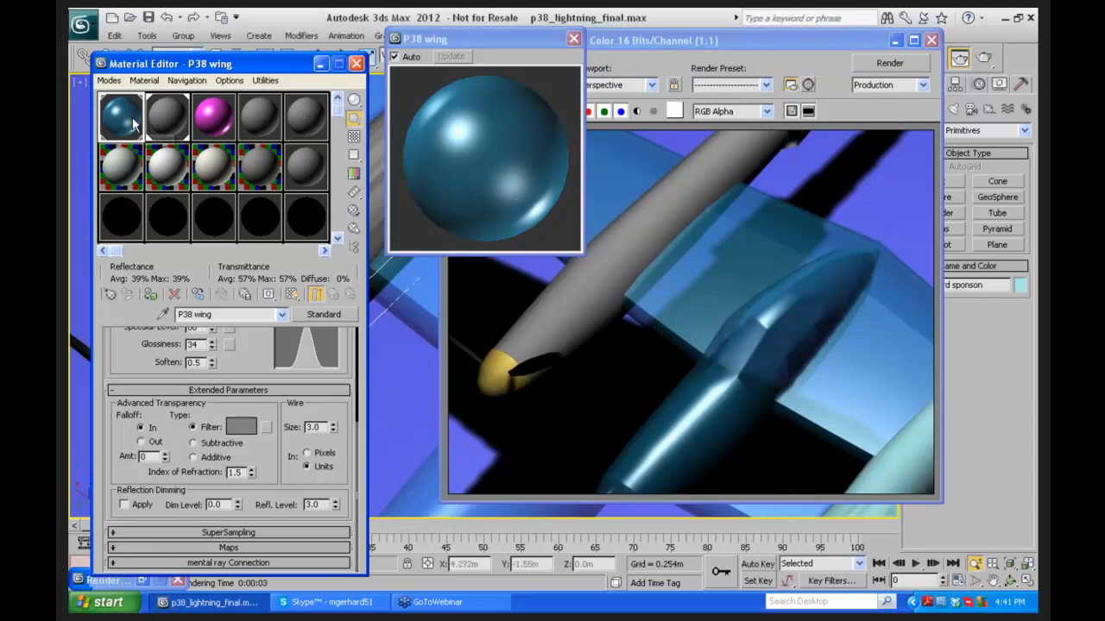
left_click_drag(492, 41, 689, 161)
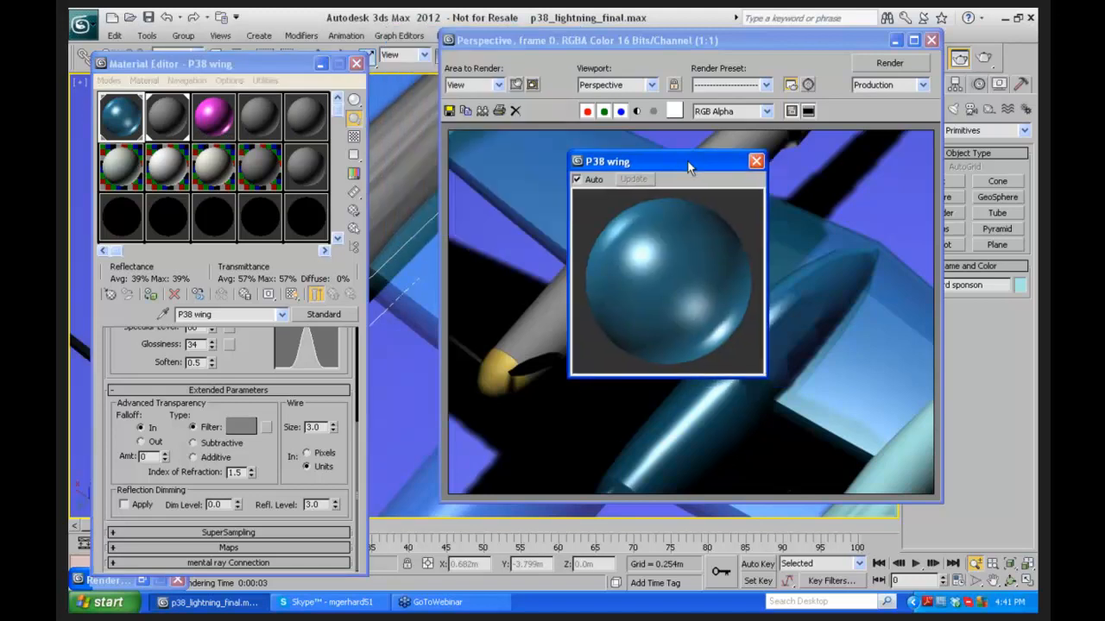
left_click_drag(164, 455, 164, 416)
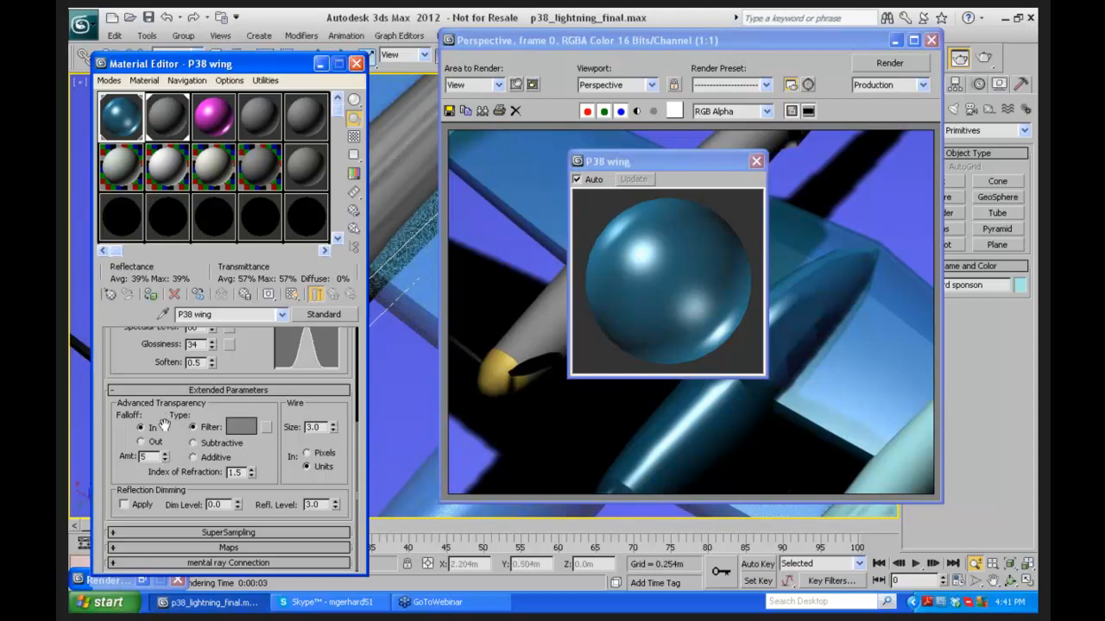
Step: Show the checkered background behind the P38 wing sample and set the inward falloff amount to 72
left_click(689, 159)
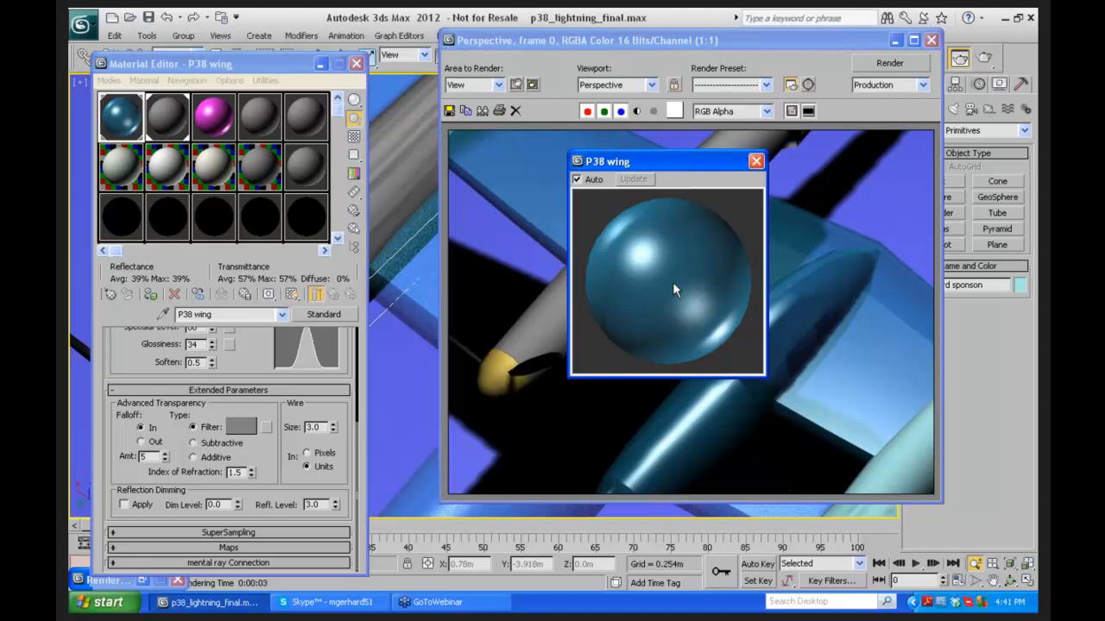
left_click(354, 139)
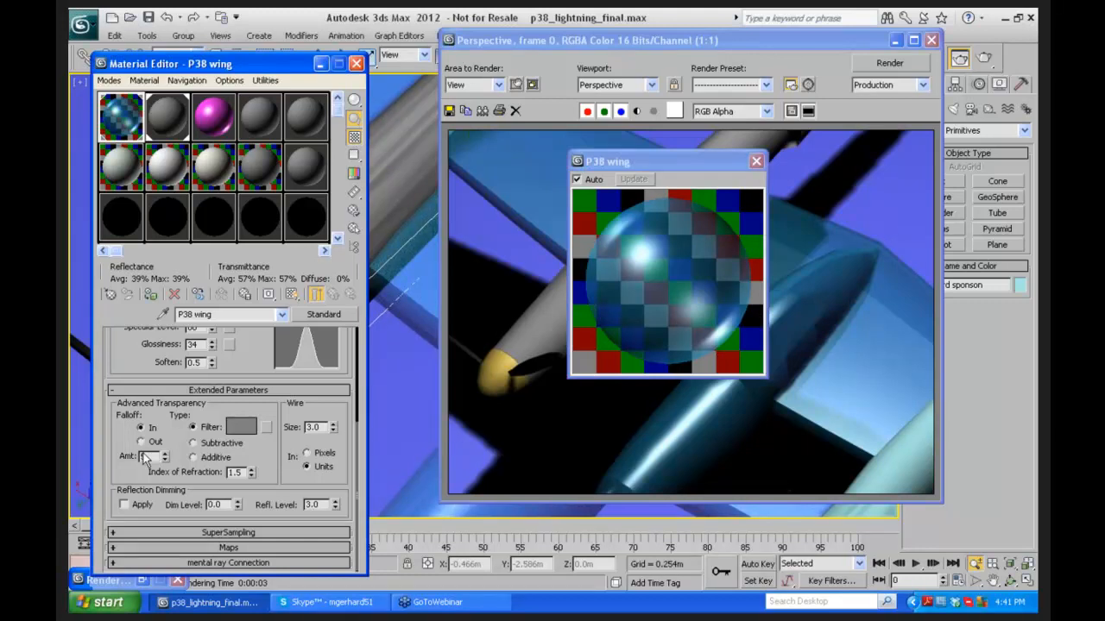
left_click_drag(166, 457, 164, 397)
left_click_drag(165, 457, 168, 258)
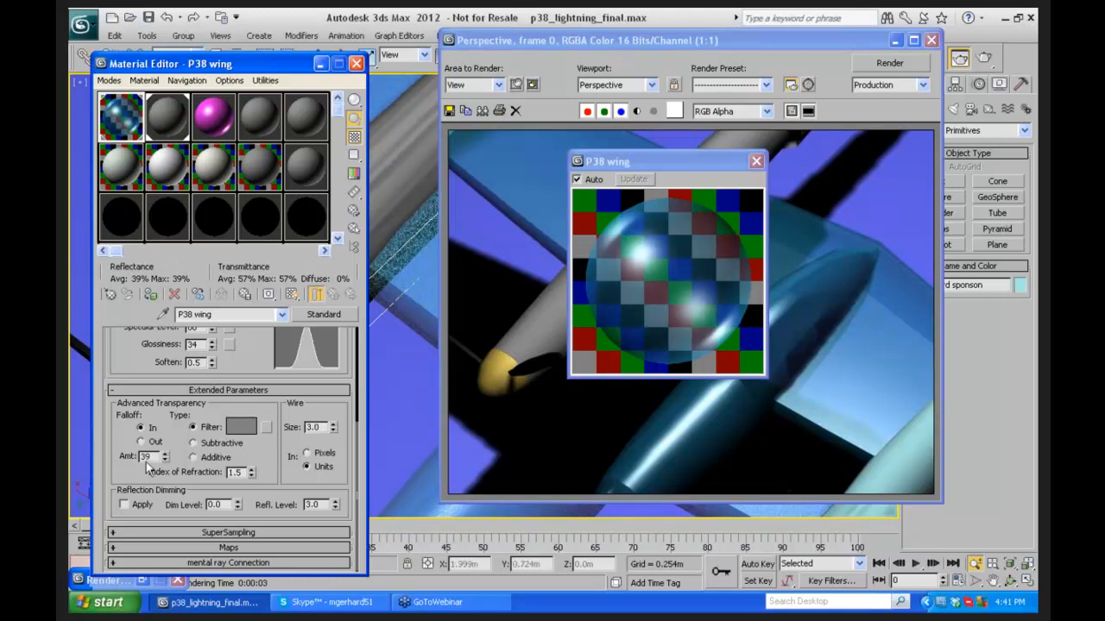
left_click_drag(165, 457, 185, 207)
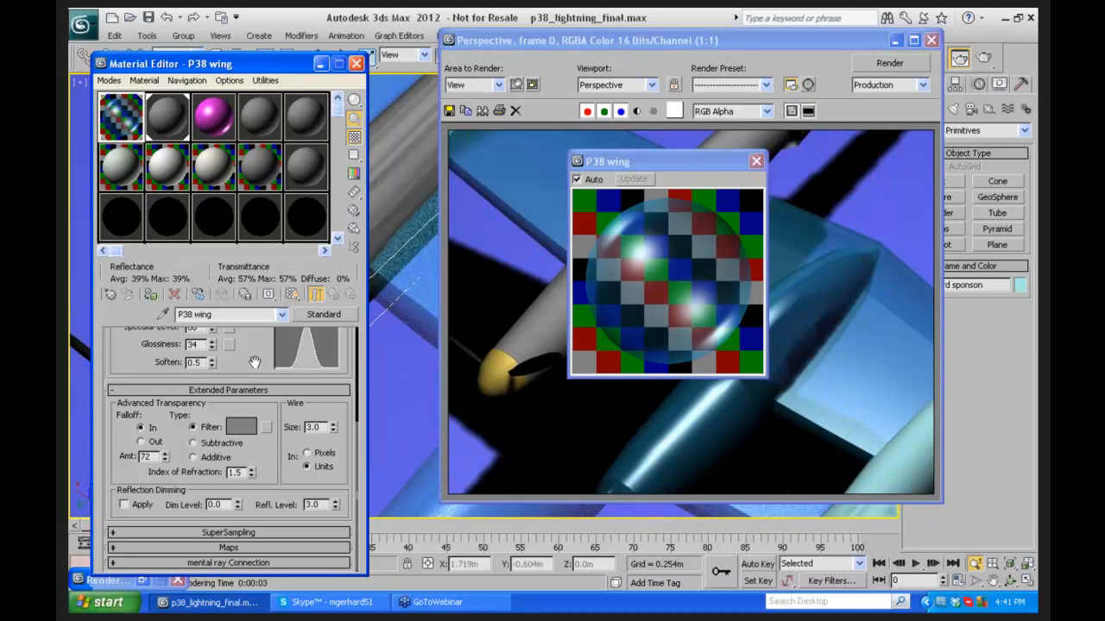
Step: Set the P38 wing material's opacity to 100 and its inward falloff amount to 100
scroll(268, 397, "up", 5)
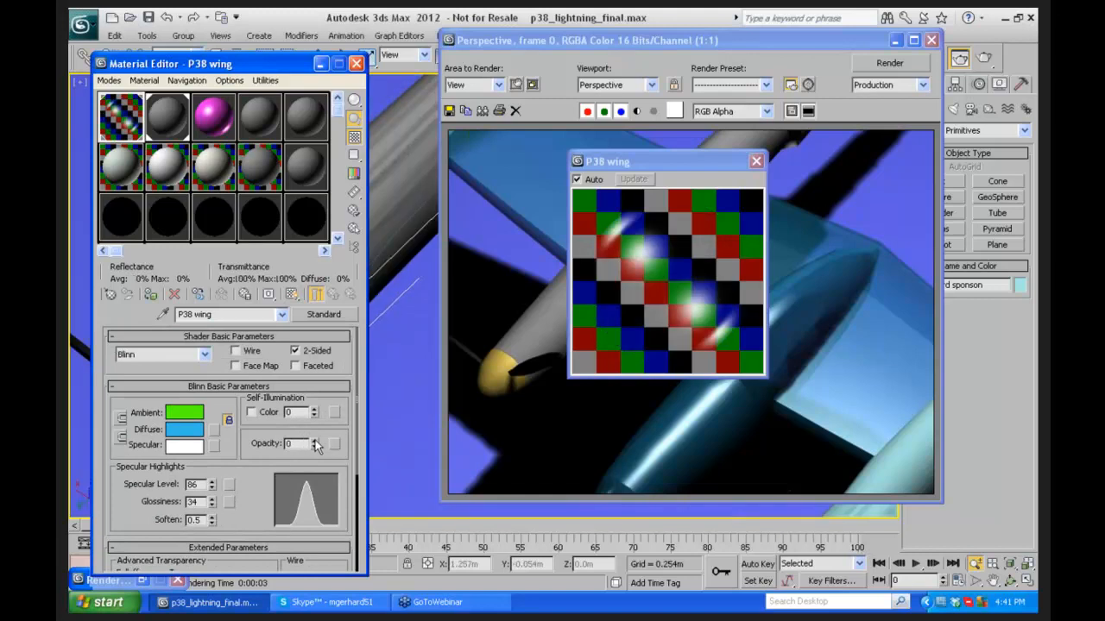
type("00")
key("Return")
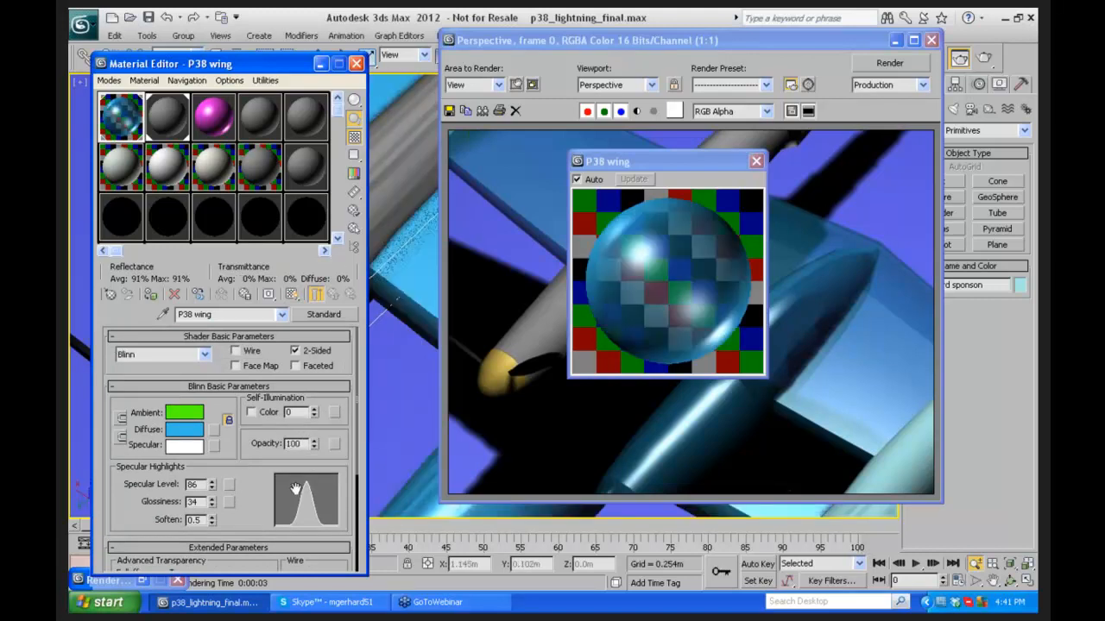
left_click_drag(253, 465, 254, 297)
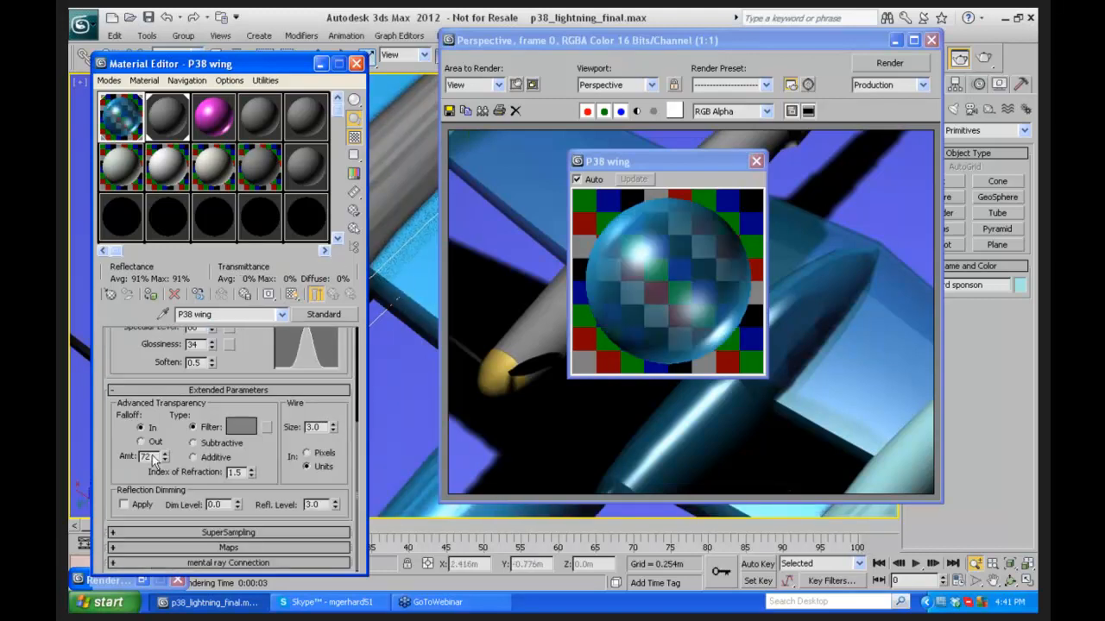
left_click_drag(165, 458, 176, 333)
left_click_drag(165, 457, 170, 357)
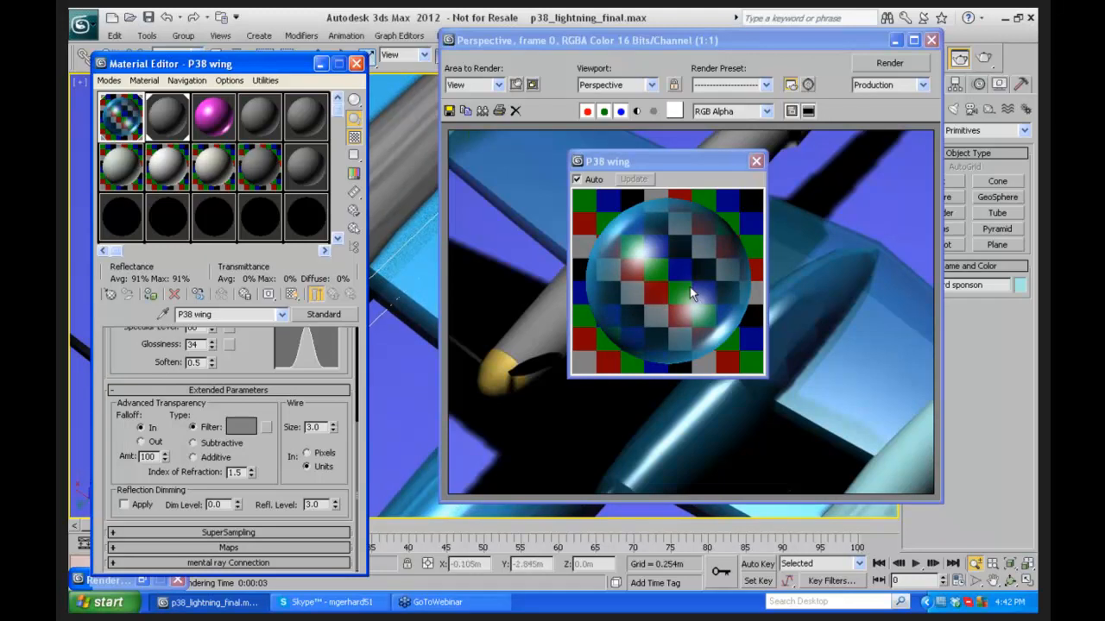
Step: Try the Subtractive and Additive transparency types on the P38 wing sample, and return to Filter
left_click_drag(690, 287, 639, 245)
left_click(193, 442)
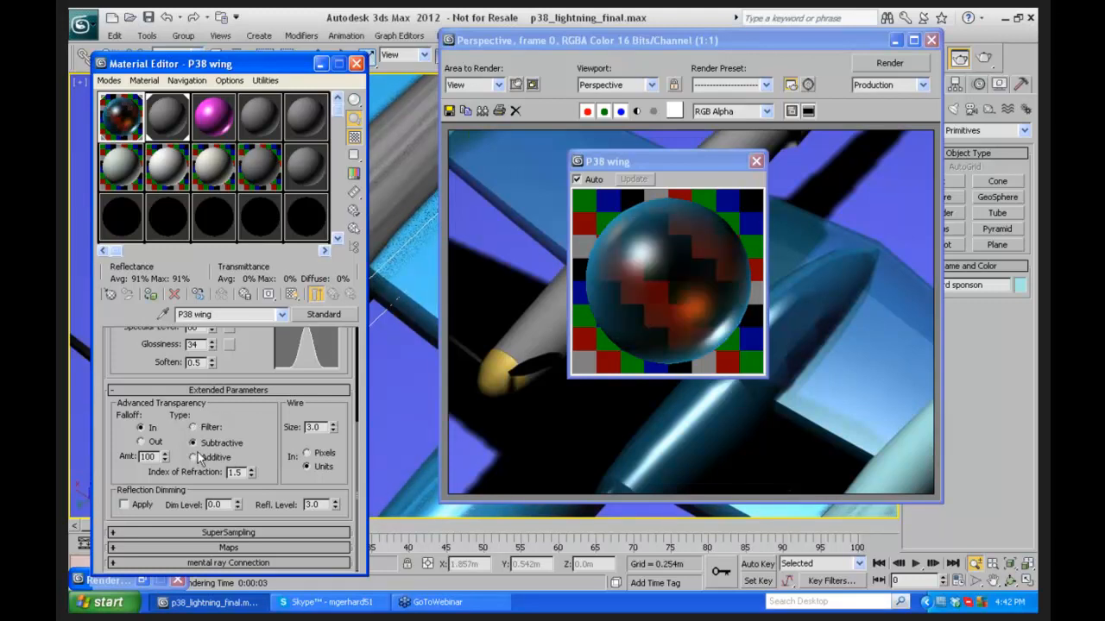
left_click(195, 457)
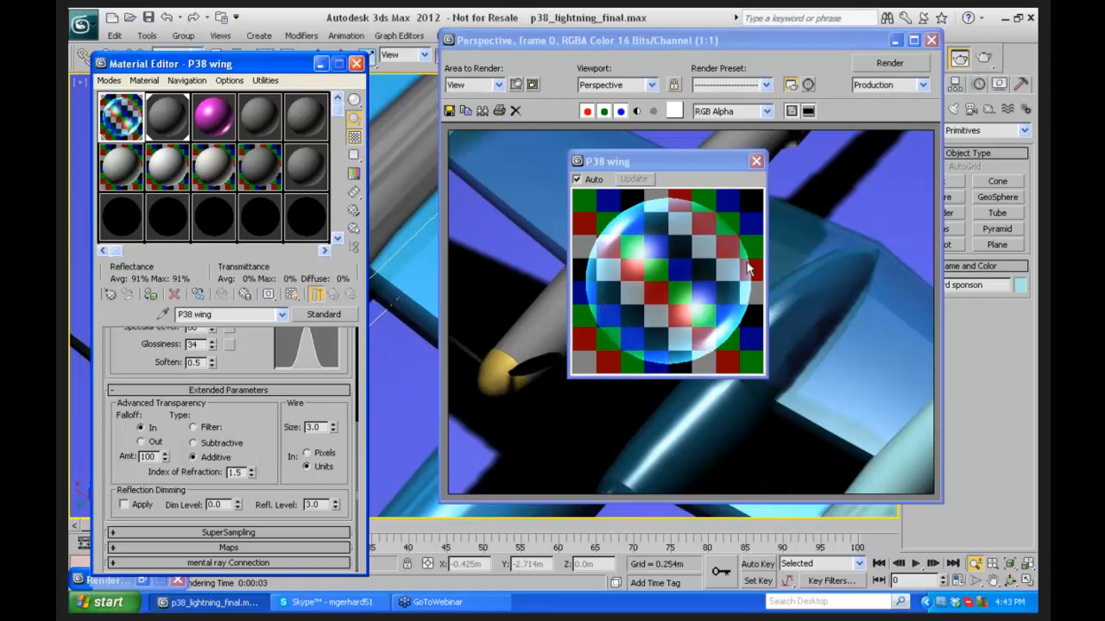
left_click(194, 443)
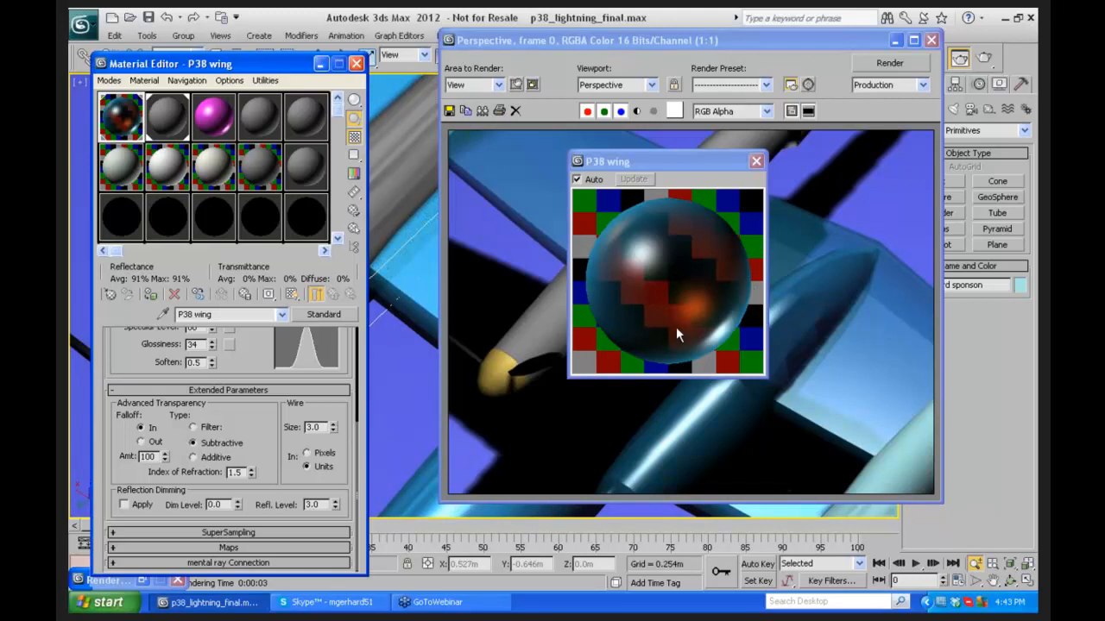
left_click(193, 427)
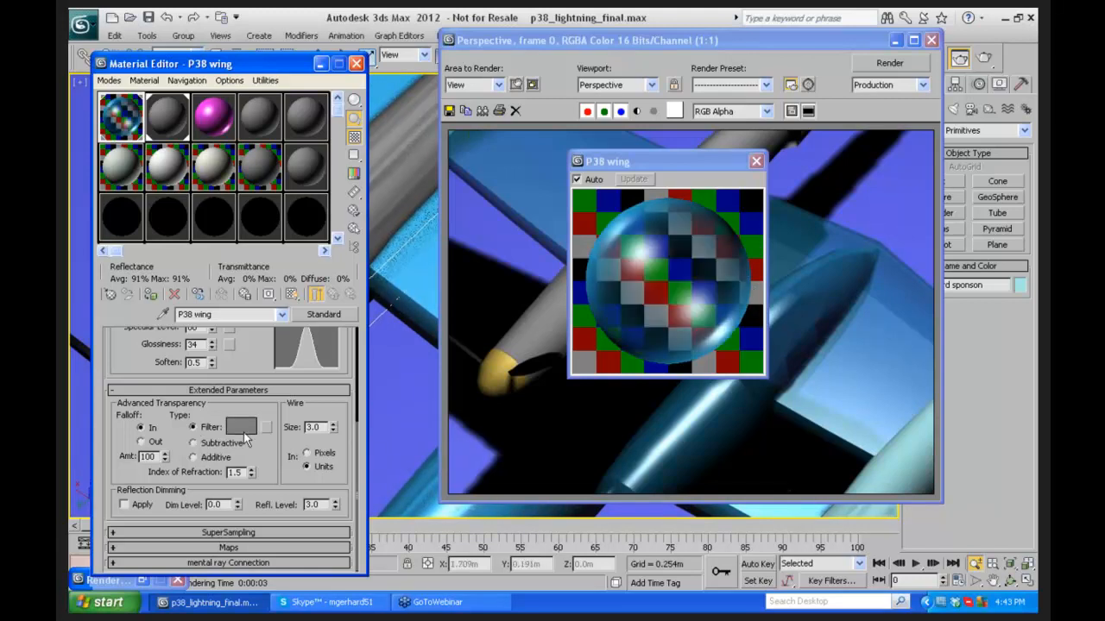
Step: Set the transparency filter color to magenta with red 255, green 0 and blue 252
left_click(244, 435)
left_click(721, 110)
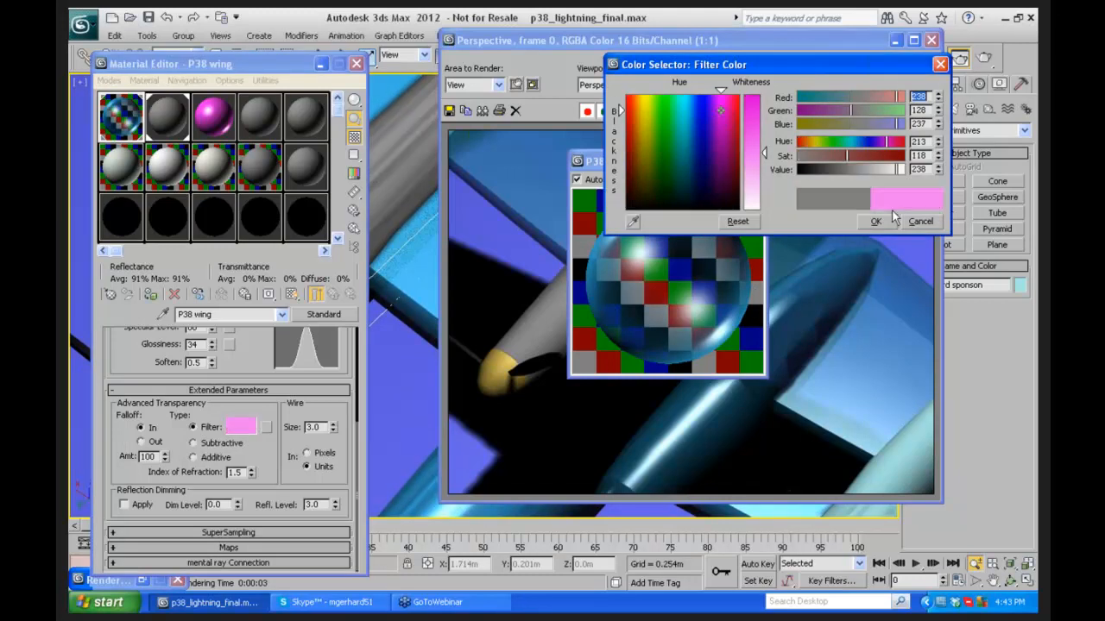
left_click_drag(762, 139, 763, 95)
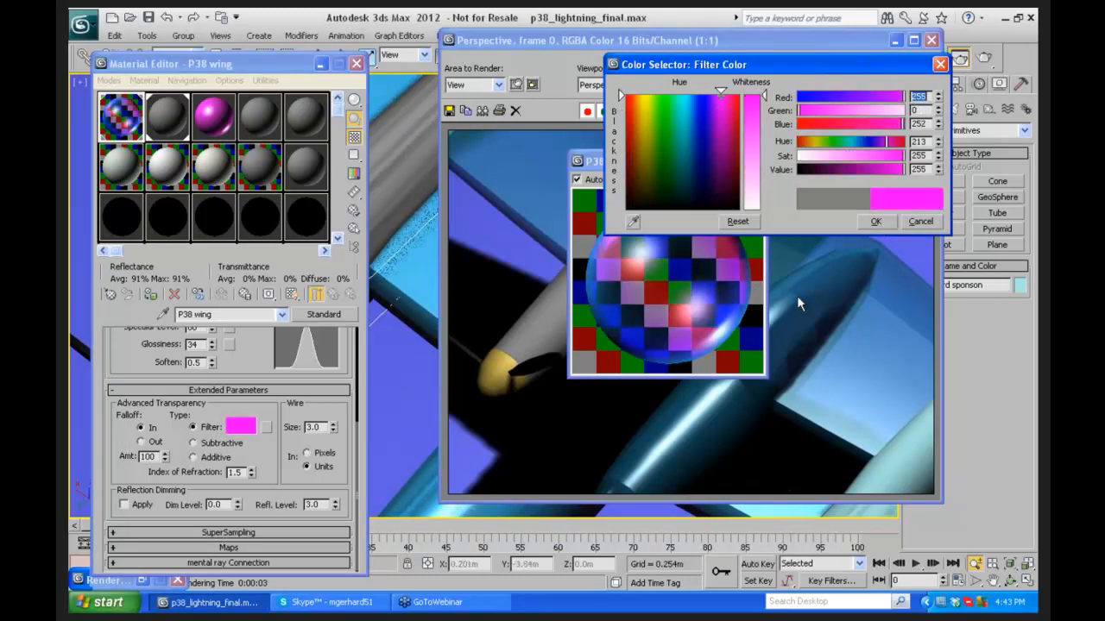
left_click(875, 222)
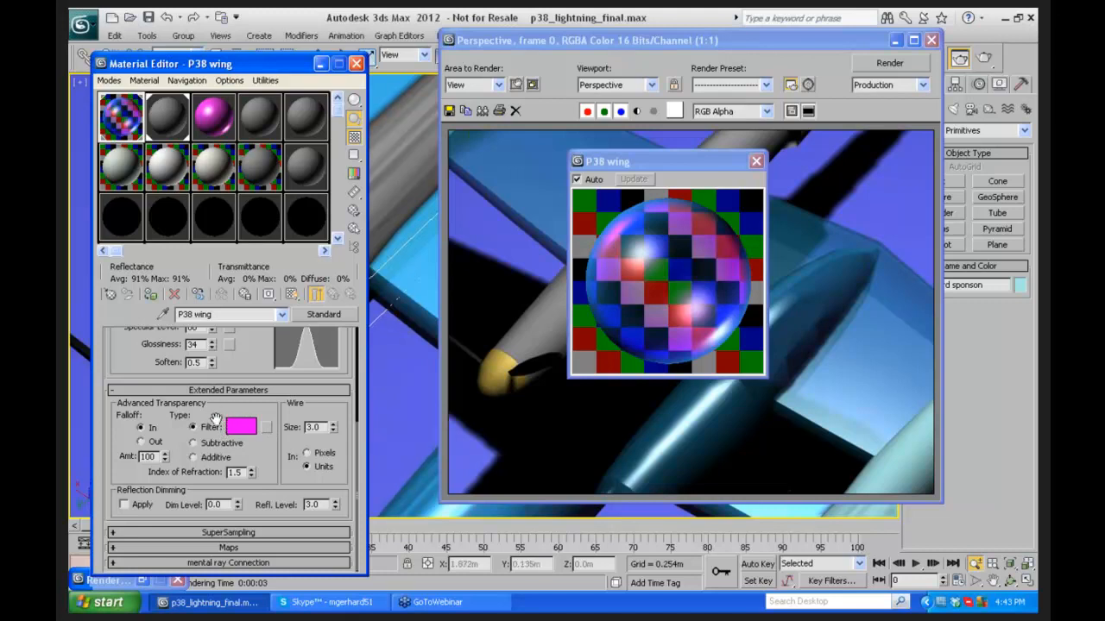
Step: Turn on Wire shading for the P38 wing material and measure the wire size in pixels
scroll(216, 407, "up", 2)
scroll(214, 404, "down", 2)
scroll(261, 454, "up", 1)
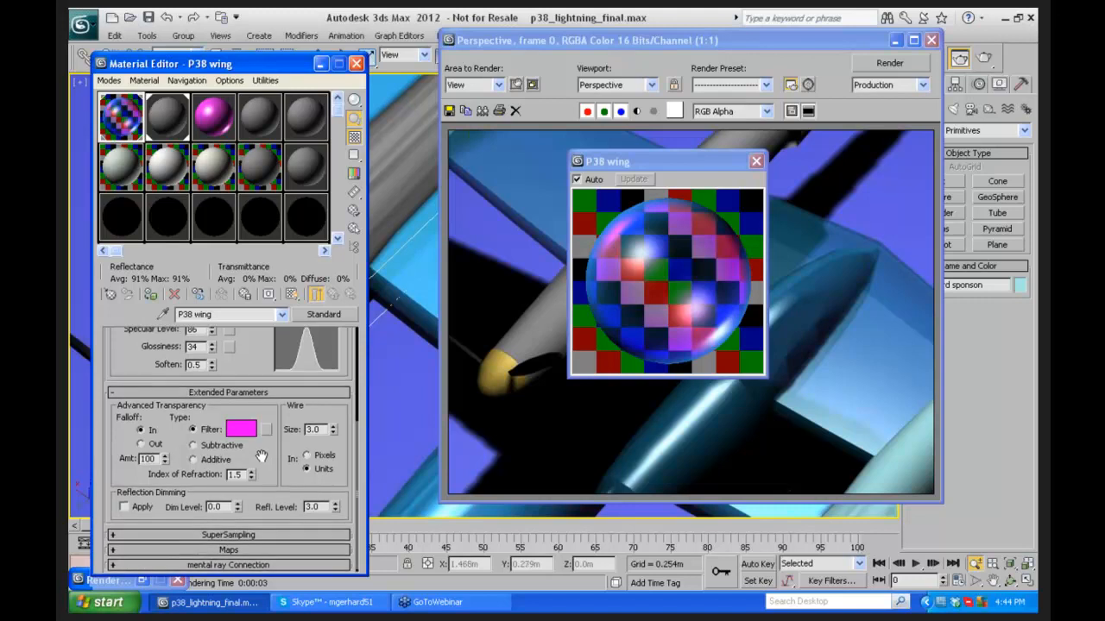
scroll(233, 373, "up", 5)
scroll(241, 359, "up", 2)
left_click(236, 352)
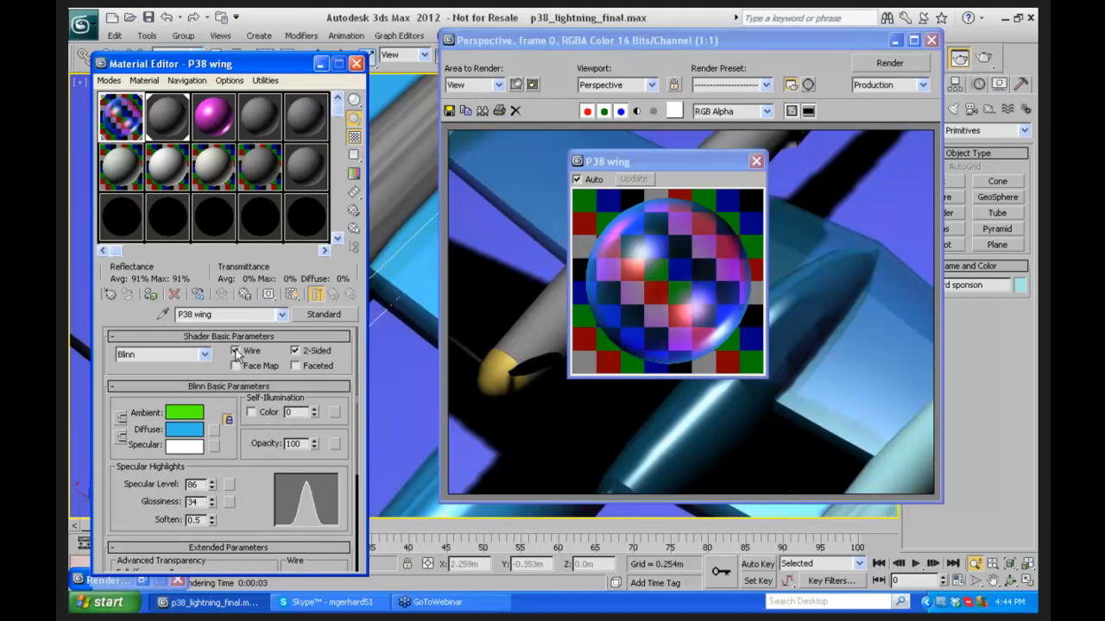
left_click_drag(239, 486, 240, 319)
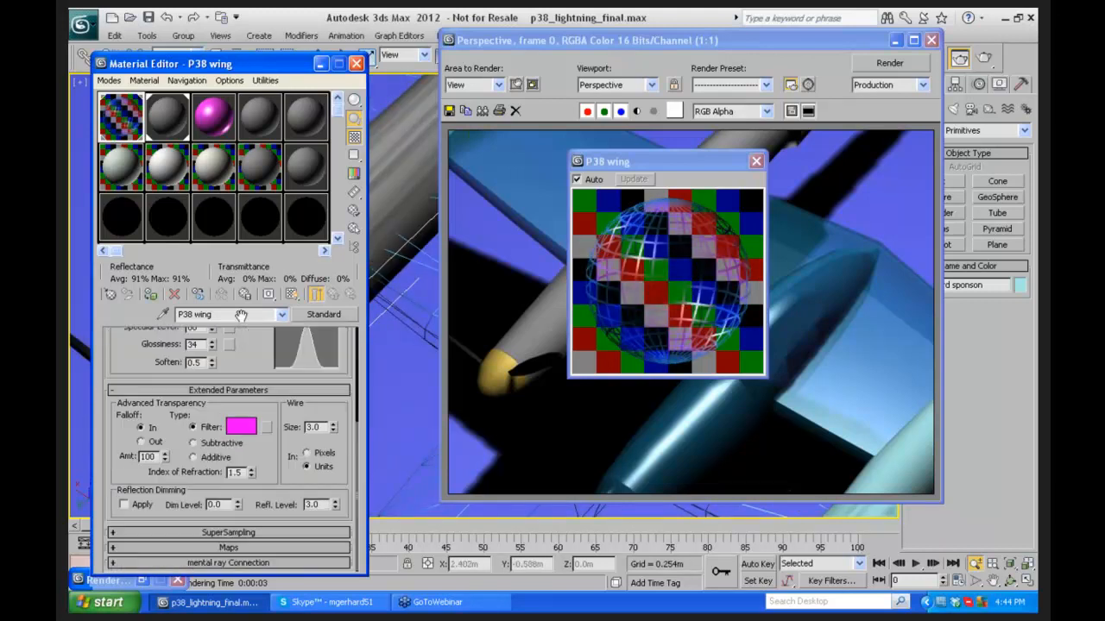
left_click(308, 454)
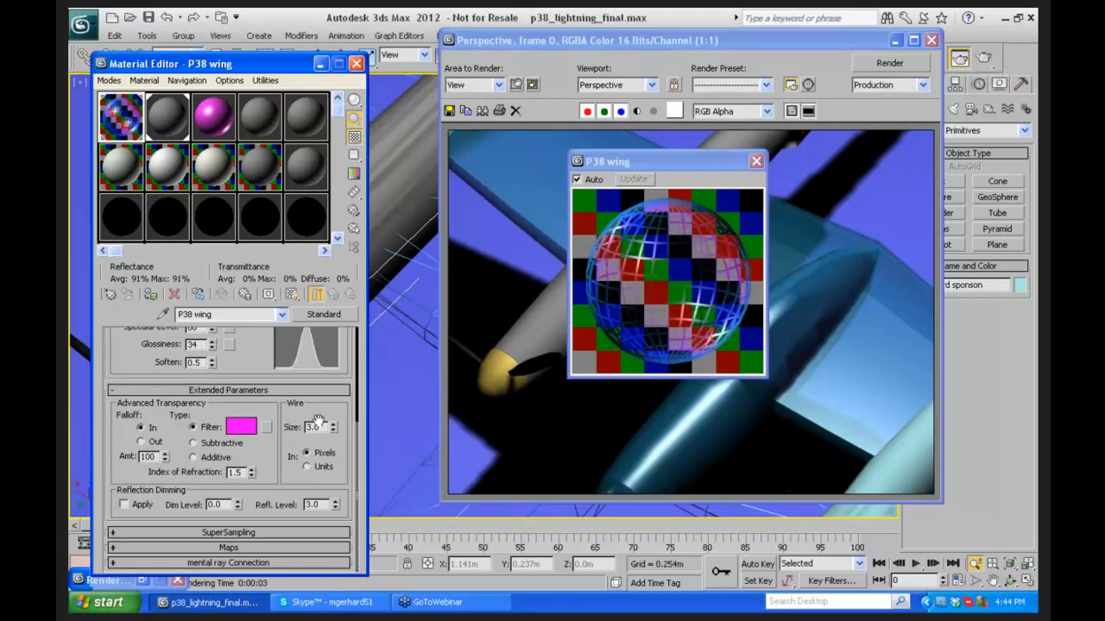
Step: Reset the P38 wing material's transparency falloff amount to 0 and set its wire size to 6.0, measured in units
left_click_drag(332, 434, 332, 415)
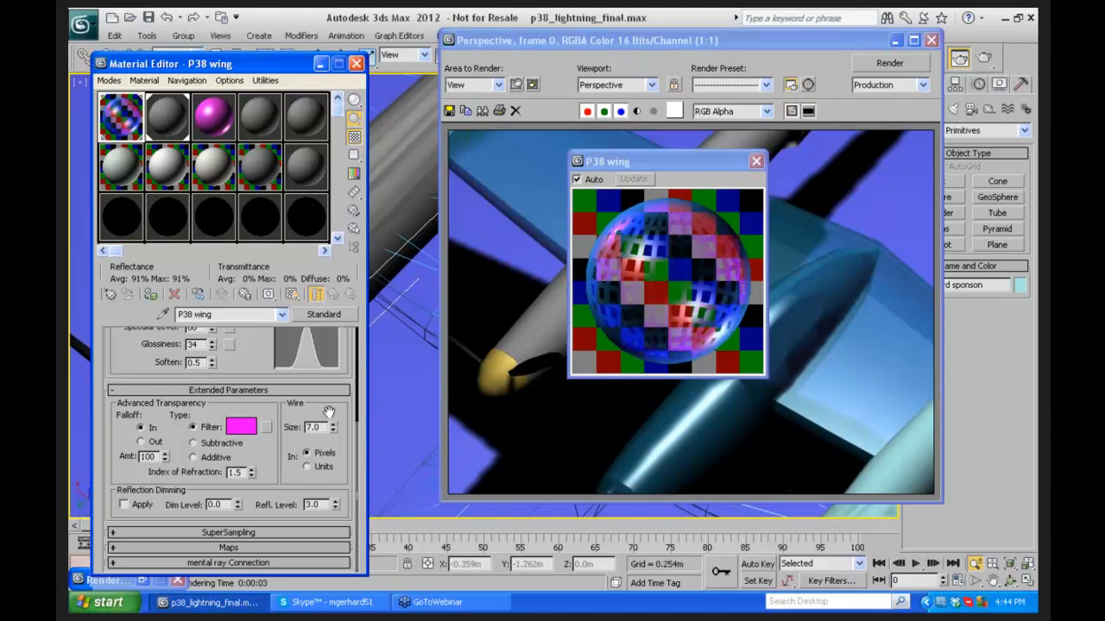
right_click(165, 458)
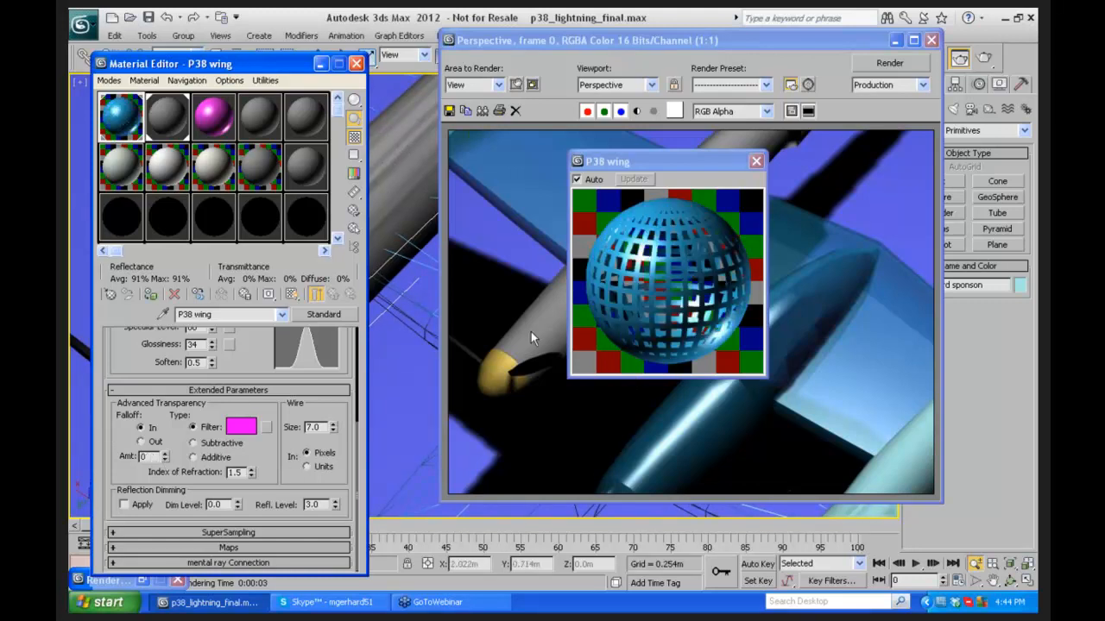
left_click(307, 466)
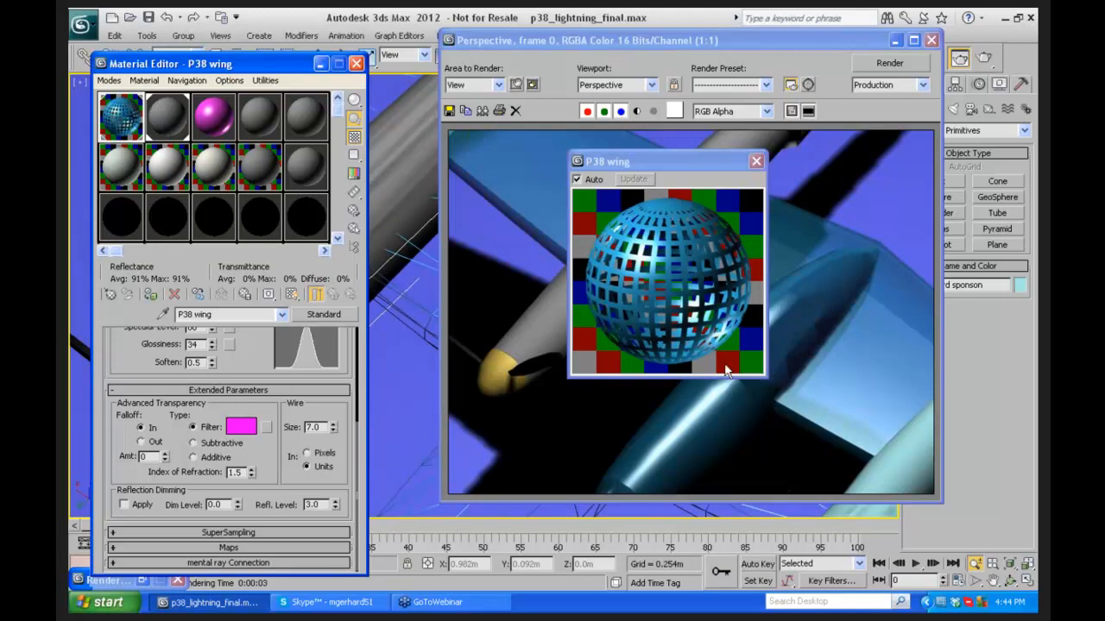
left_click_drag(693, 157, 687, 146)
mouse_move(333, 428)
left_mouse_down()
mouse_move(333, 440)
mouse_move(333, 429)
left_mouse_up()
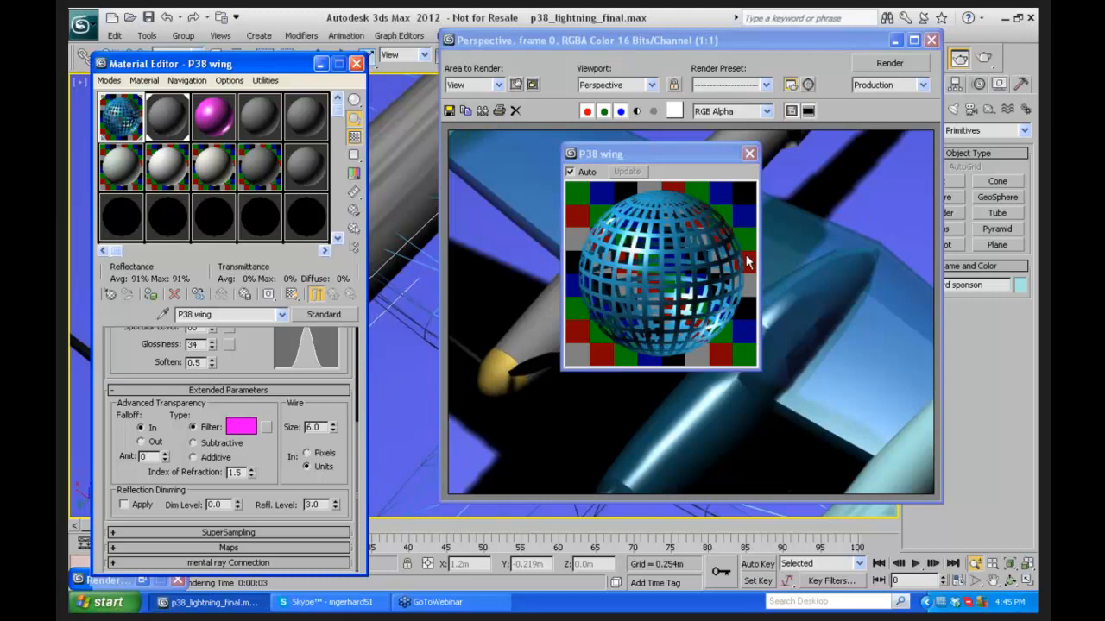
Step: Close the magnified sample and the rendered frame, and turn off Wire shading for the P38 wing material
left_click(748, 151)
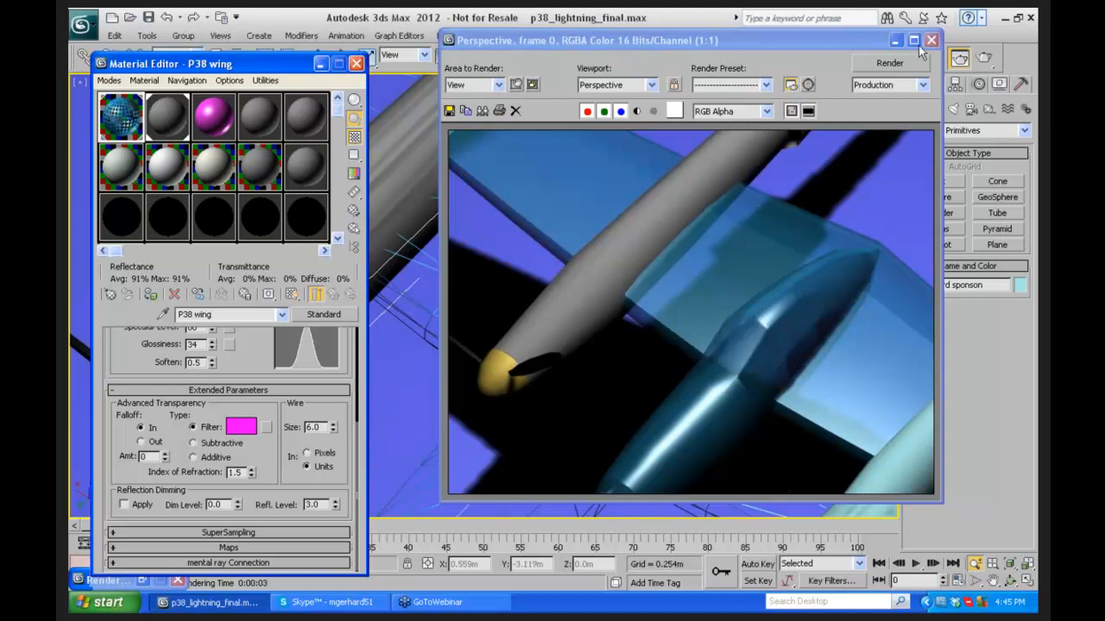
left_click(592, 303)
key("Escape")
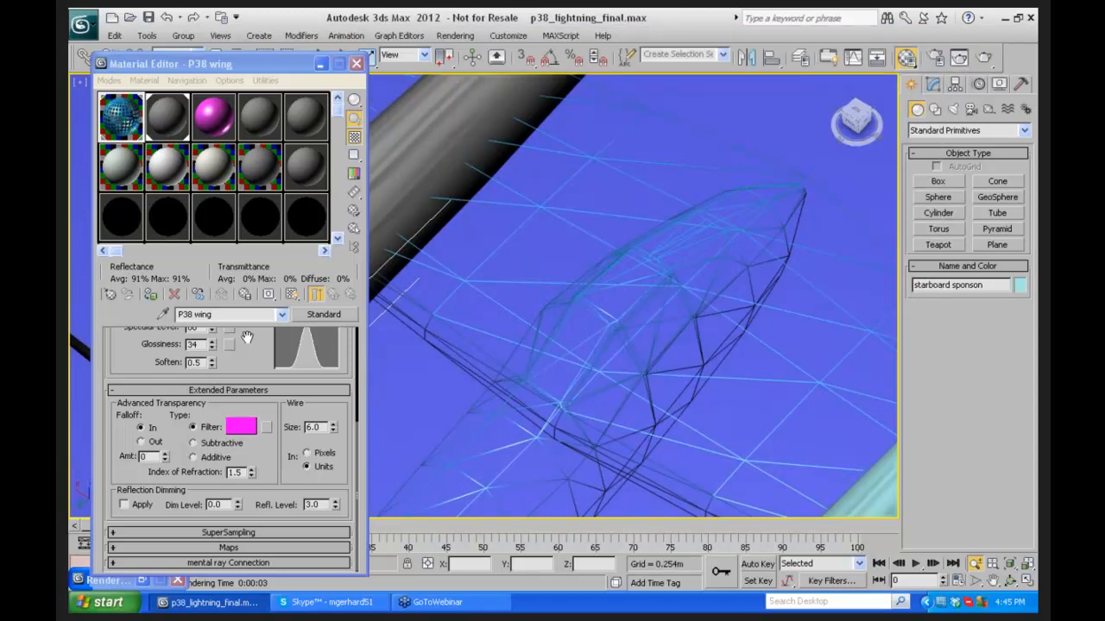
left_click_drag(247, 337, 256, 499)
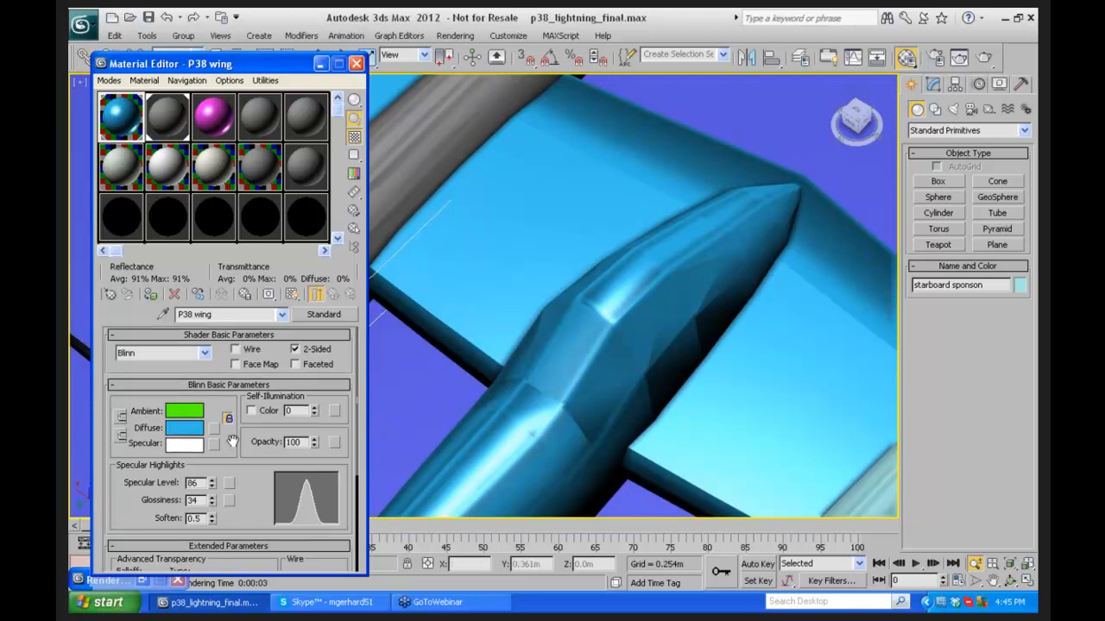
Step: Look over the P38 wing material's supersampling settings and bring up its list of maps
left_click_drag(226, 443, 221, 278)
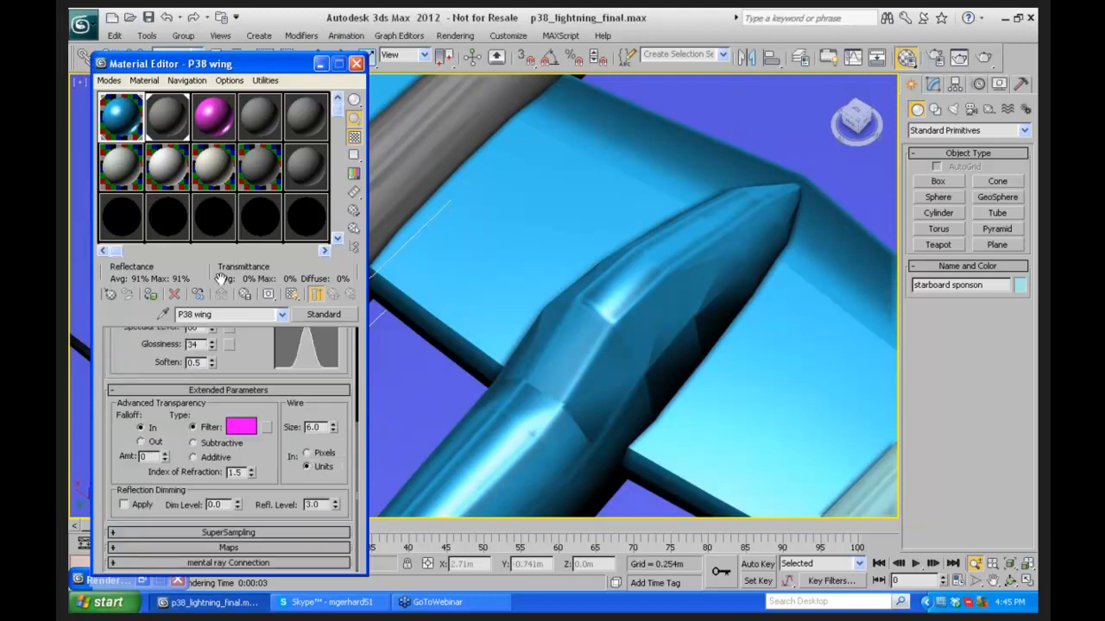
left_click(240, 391)
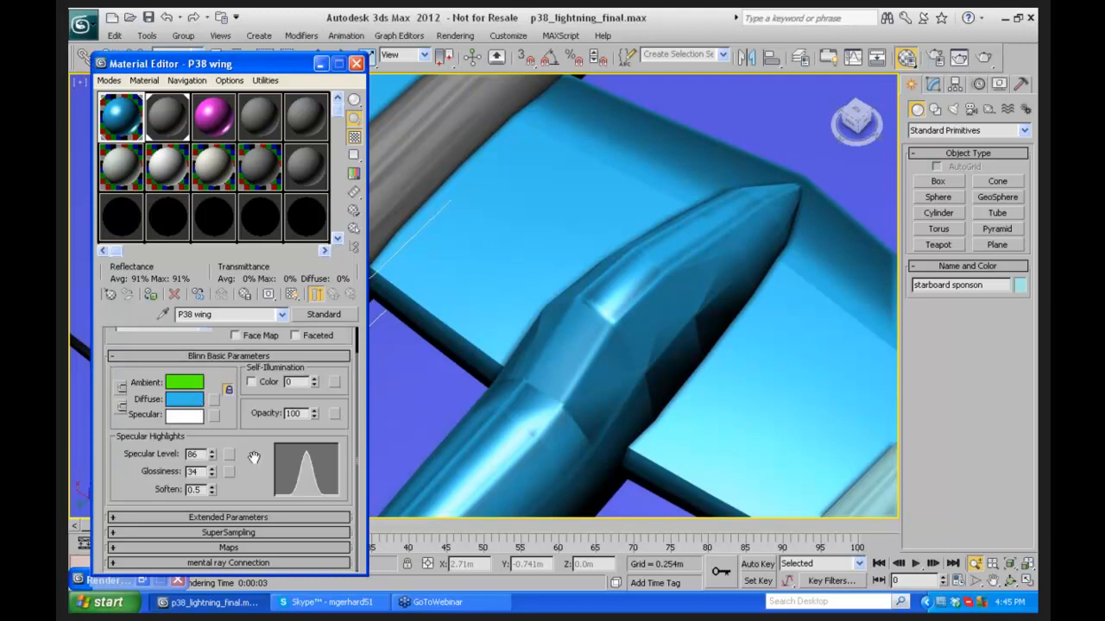
scroll(247, 380, "up", 2)
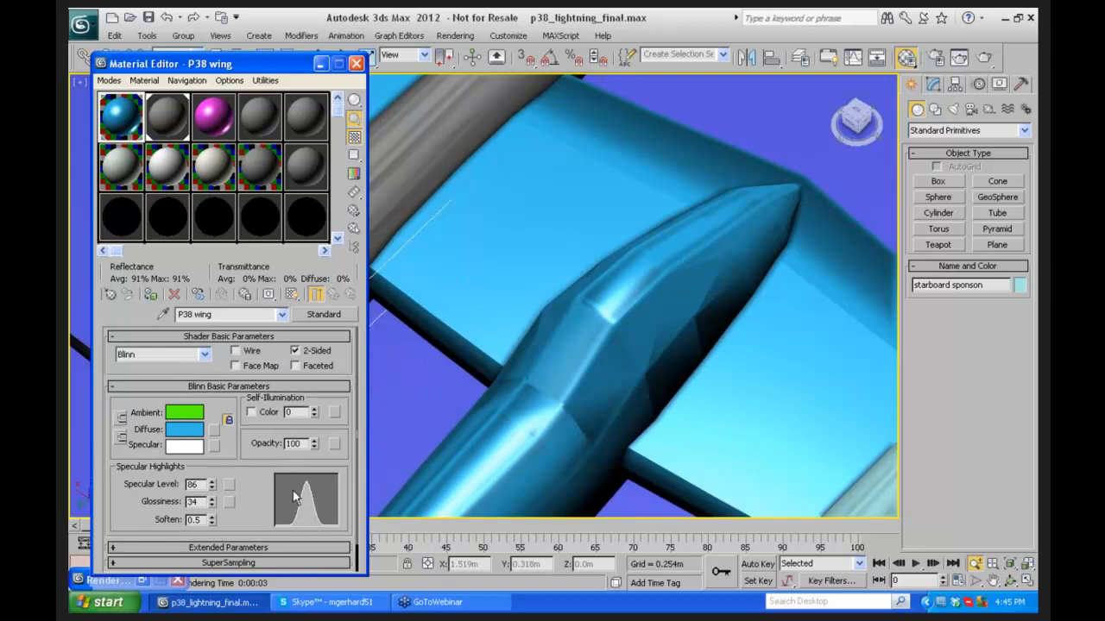
scroll(249, 455, "down", 1)
scroll(248, 455, "down", 2)
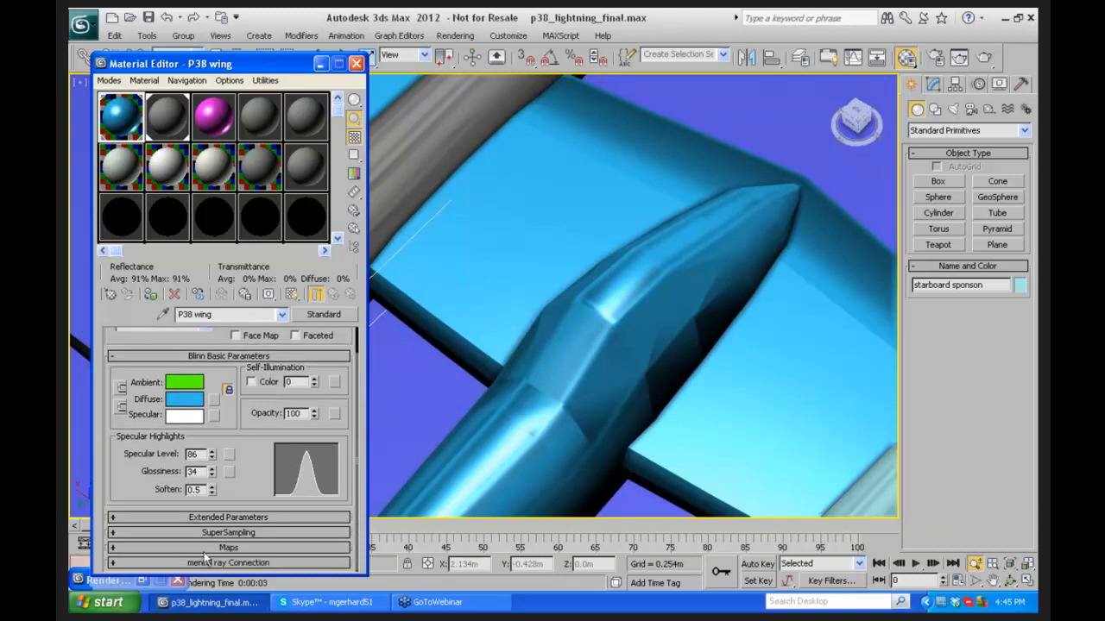
left_click(154, 533)
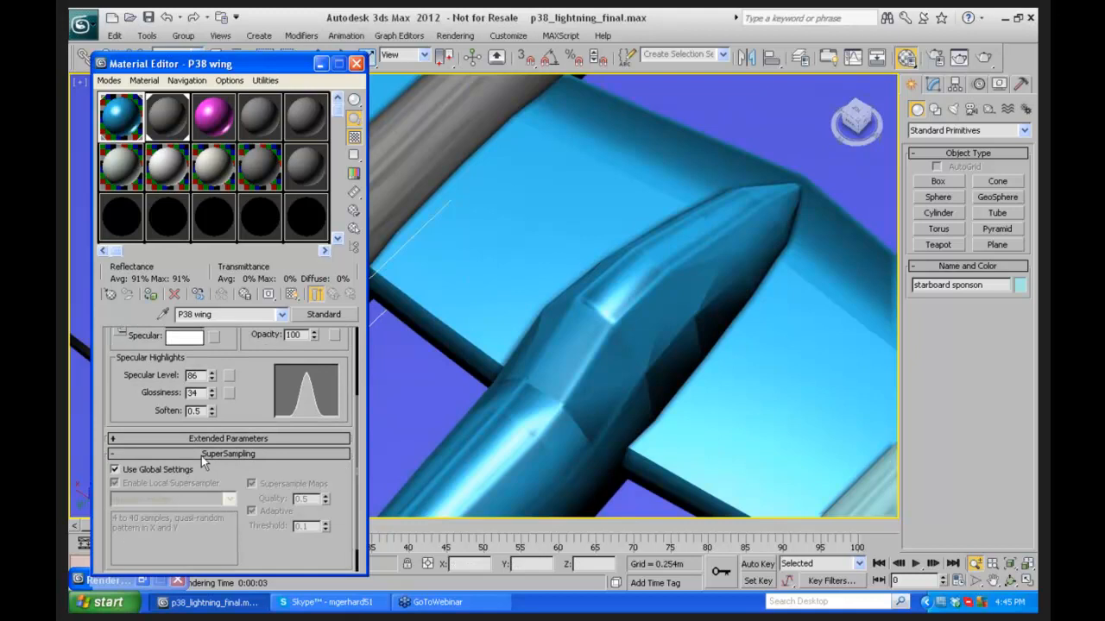
left_click(204, 455)
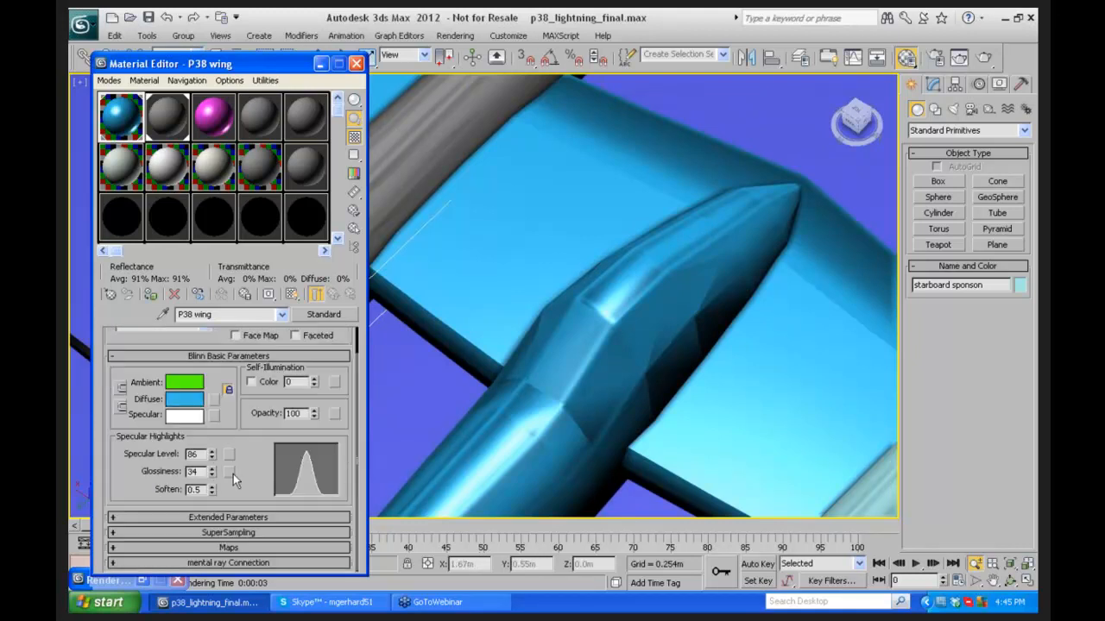
left_click(244, 548)
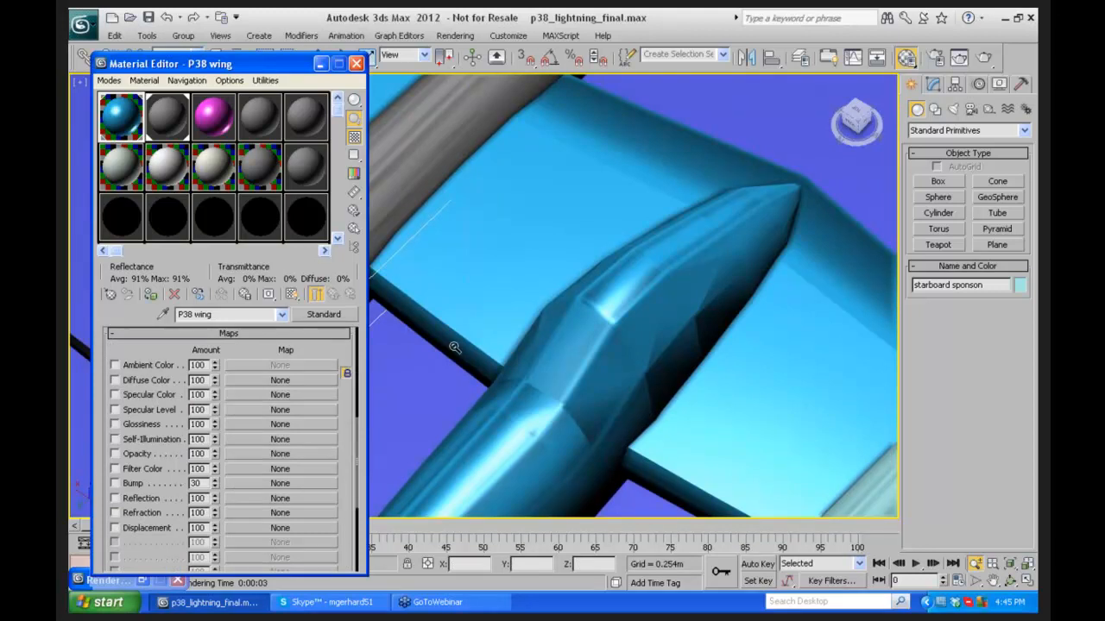
Step: Switch to the four-viewport layout and unhide the scene's lights
left_click(596, 308)
left_click_drag(595, 308, 536, 435)
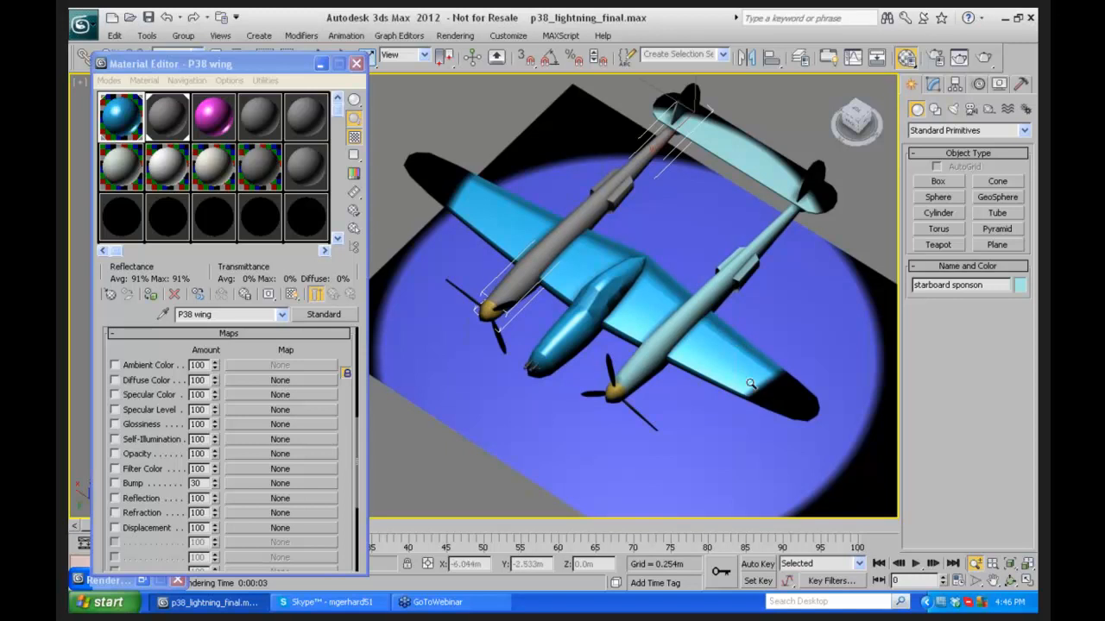
left_click_drag(268, 64, 302, 134)
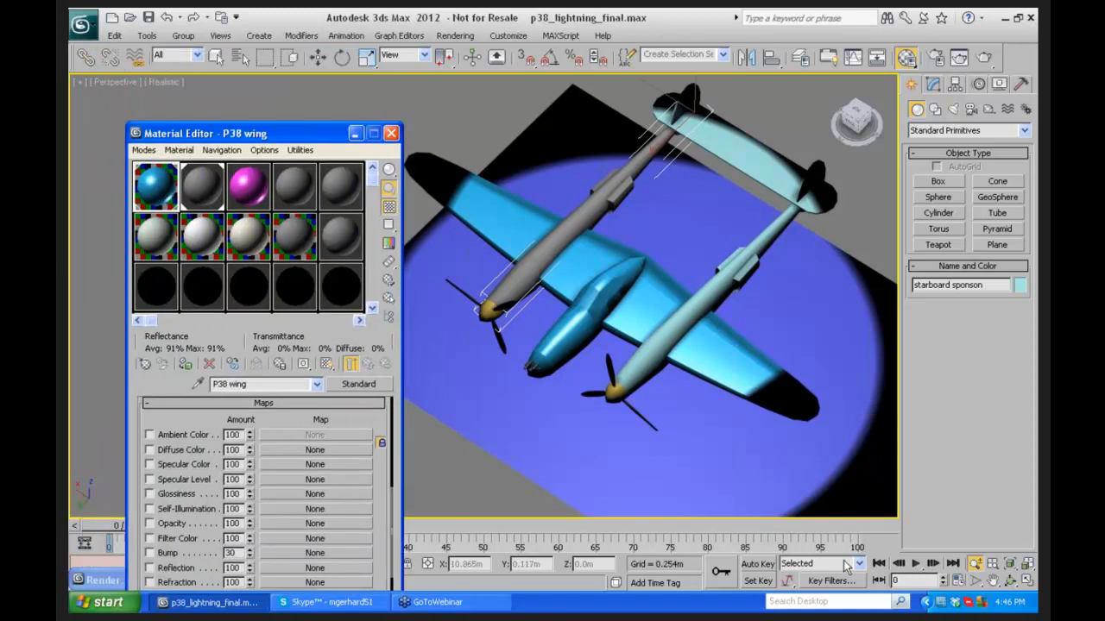
left_click(1032, 581)
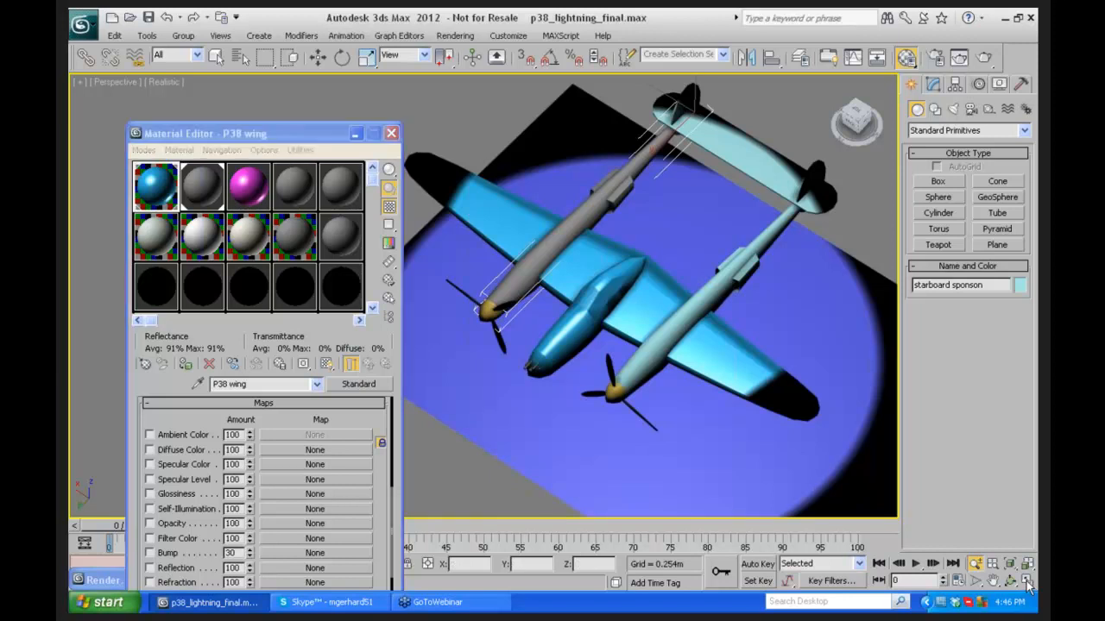
left_click(1000, 83)
left_click(916, 259)
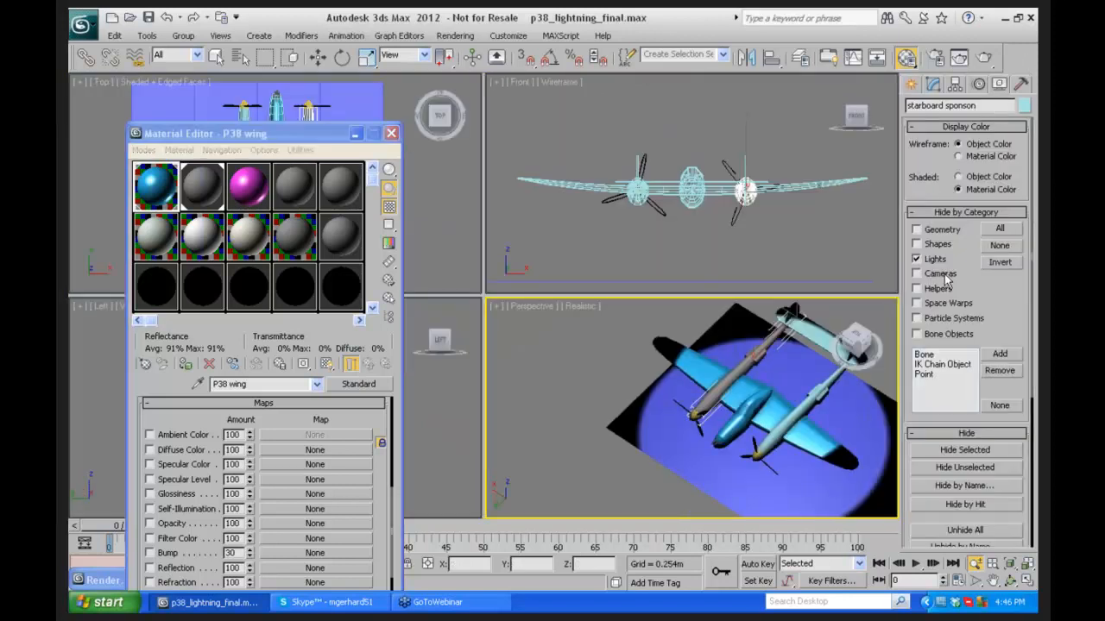
left_click(917, 258)
Step: Select the spotlight above the aircraft and widen its cone falloff to 67.5
left_click_drag(325, 138, 147, 383)
key("w")
left_click(274, 372)
left_click(933, 83)
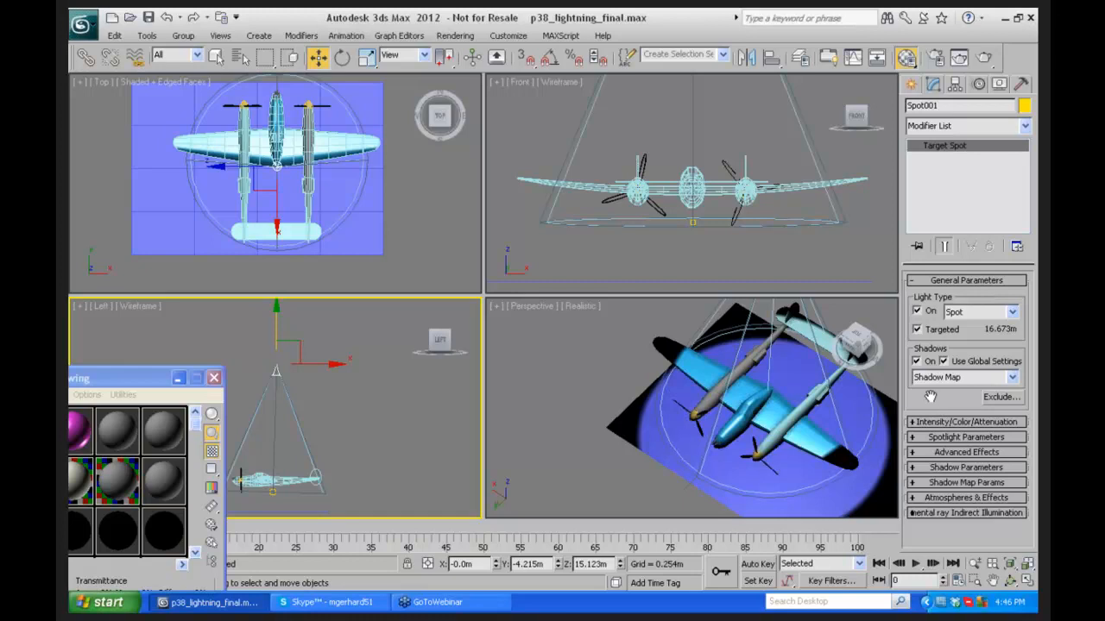
left_click(943, 437)
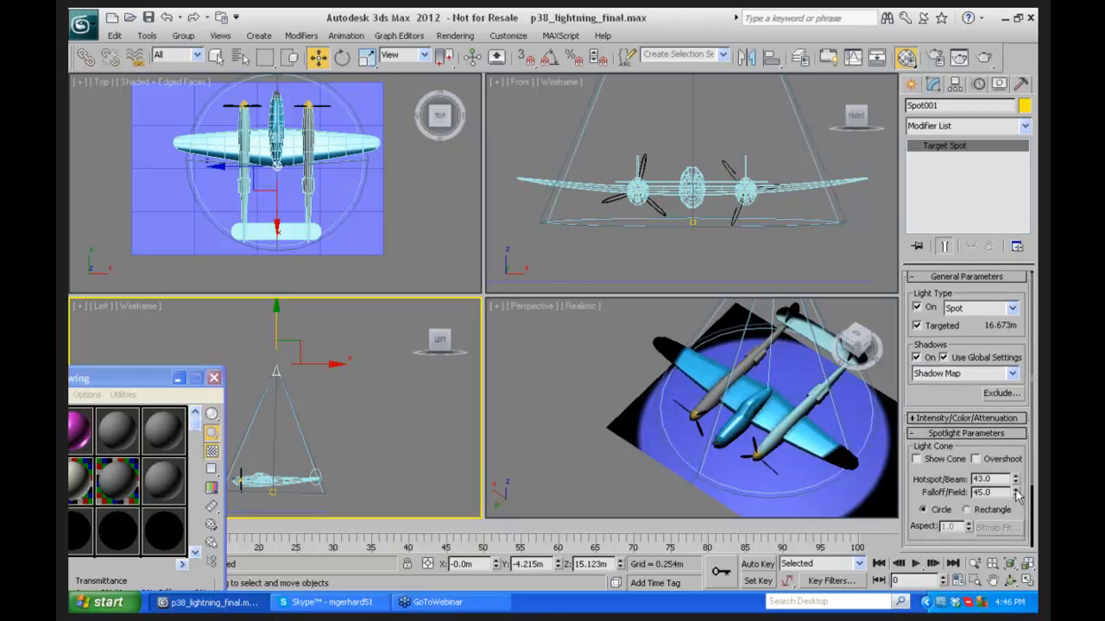
left_click_drag(1017, 492, 1015, 305)
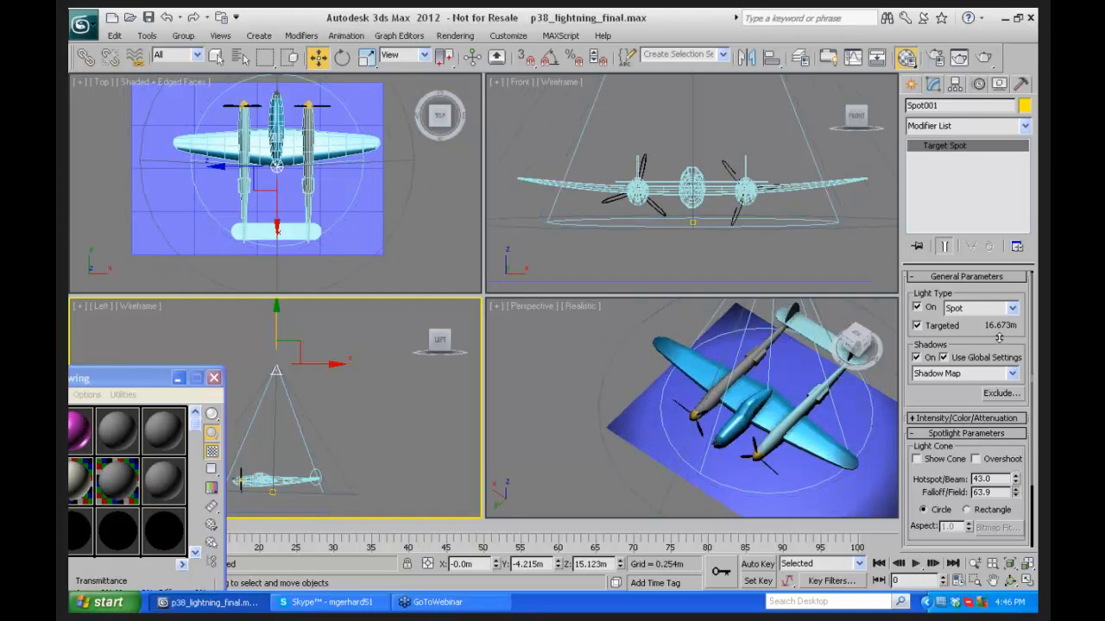
left_click_drag(120, 381, 316, 62)
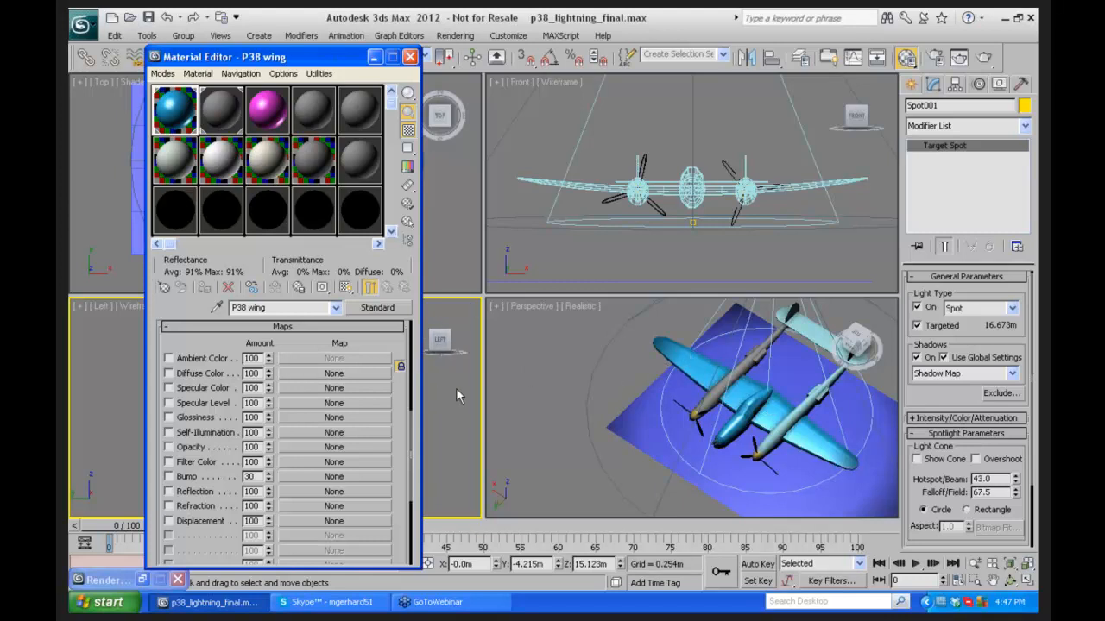
left_click(307, 373)
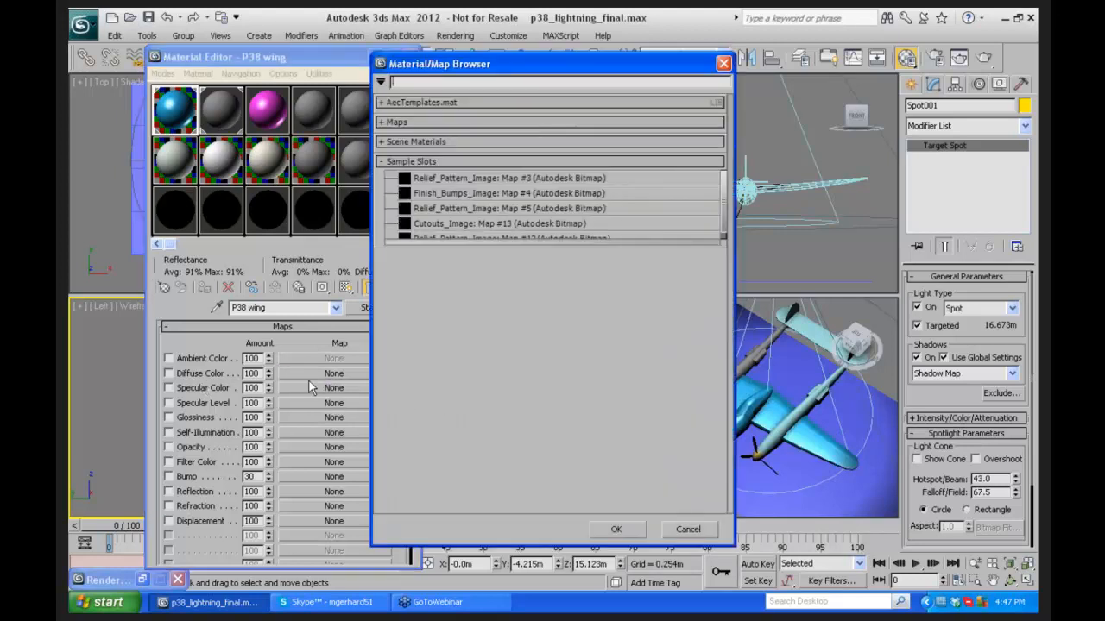
left_click(723, 63)
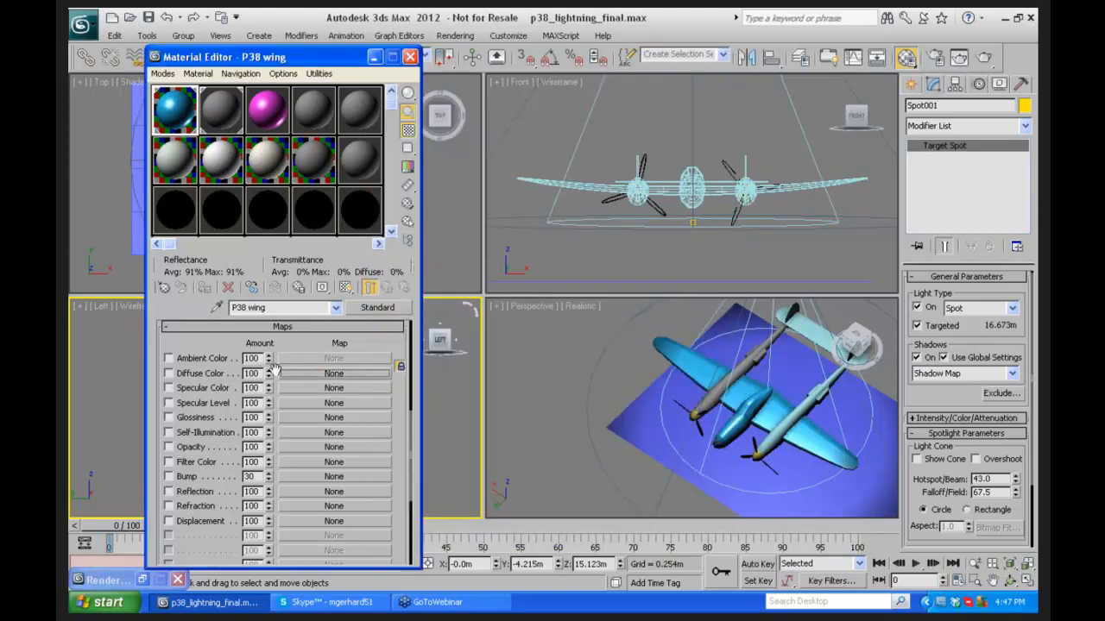
left_click(222, 119)
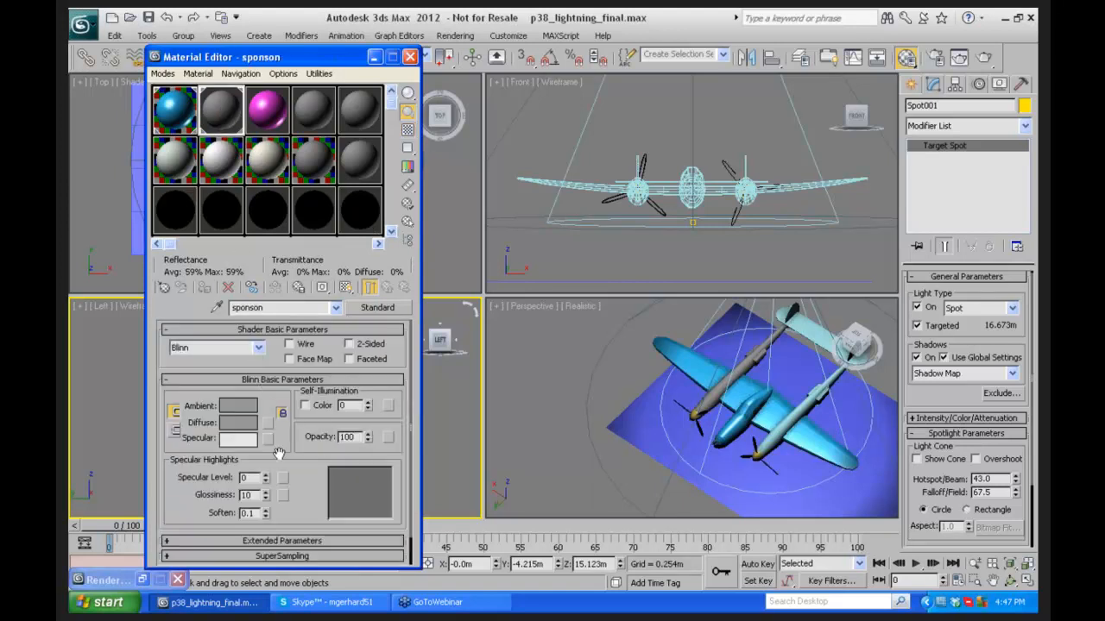
left_click(174, 112)
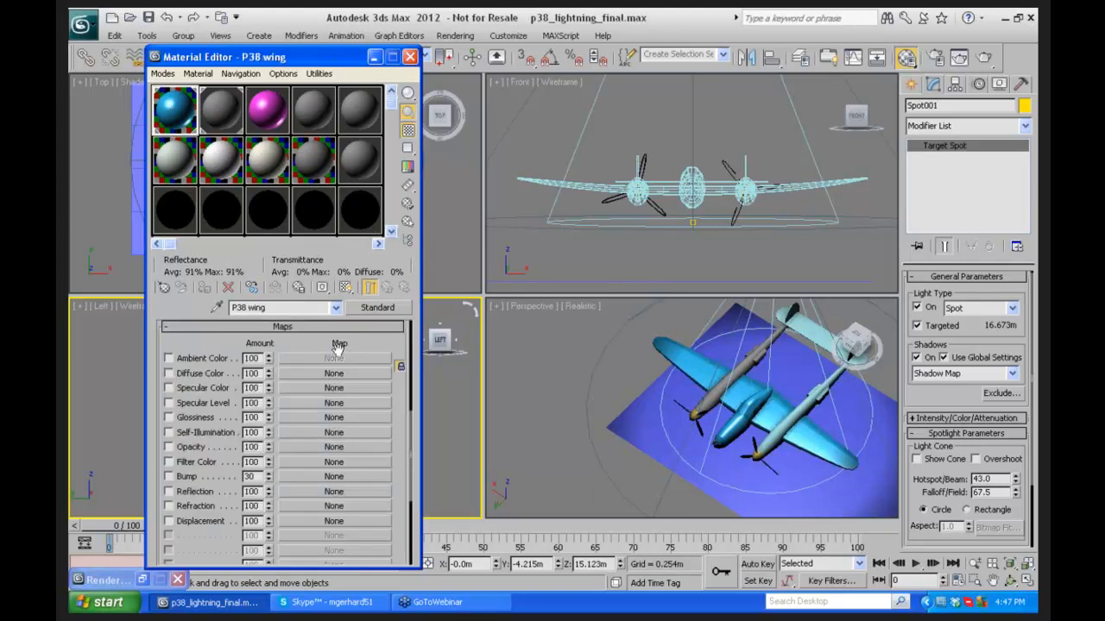
Step: Bring up the map choices for the P38 wing material's diffuse color and expand the group of maps
left_click(171, 327)
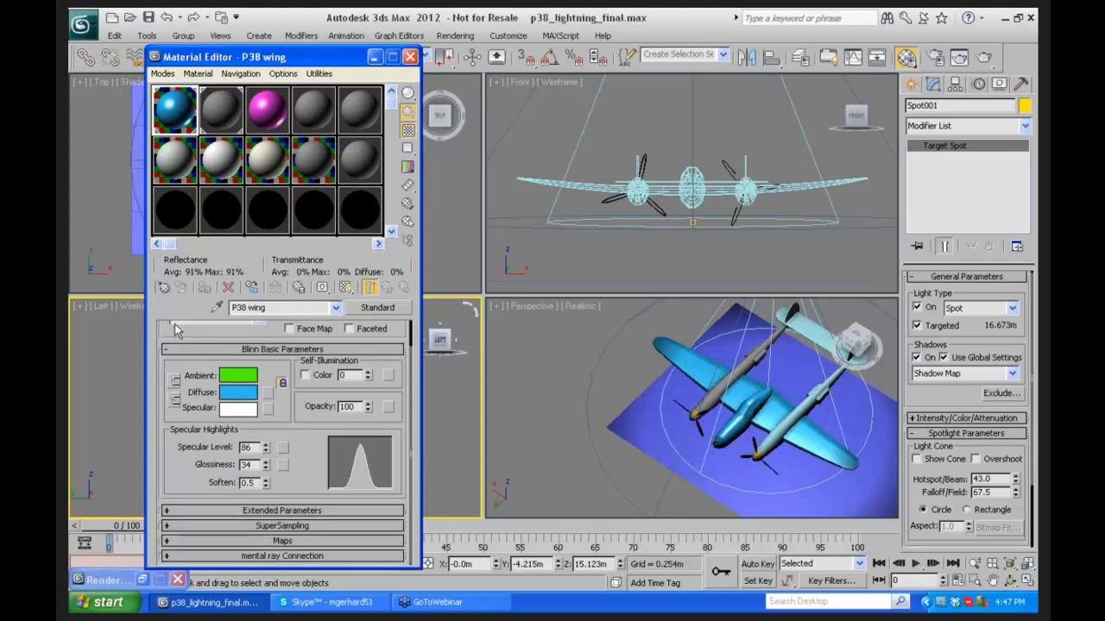
scroll(166, 329, "up", 2)
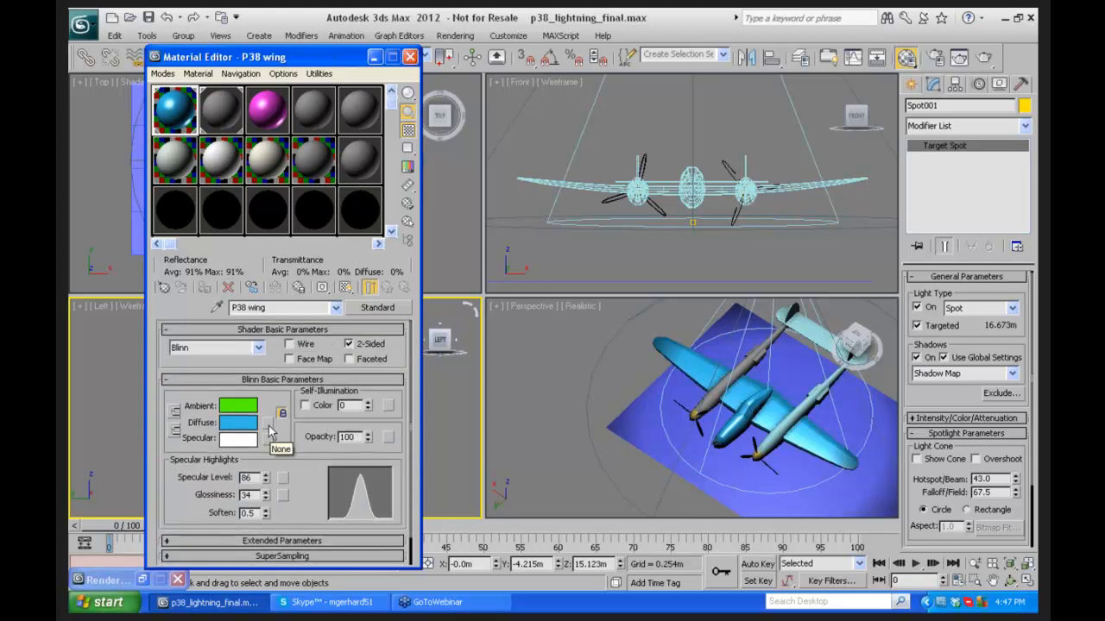
left_click(269, 430)
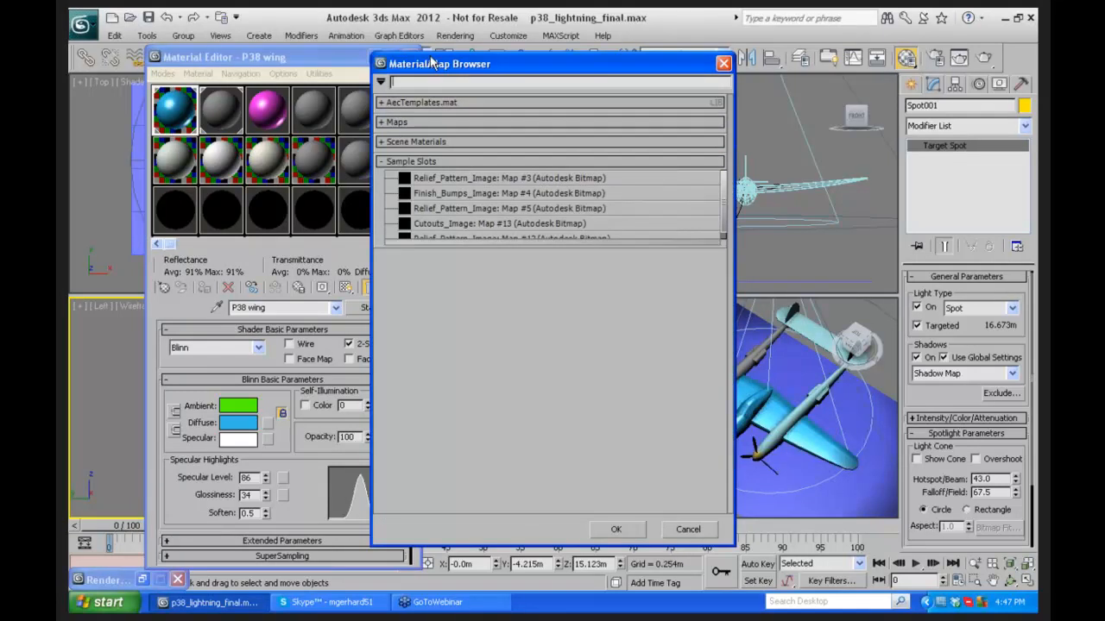
left_click(382, 82)
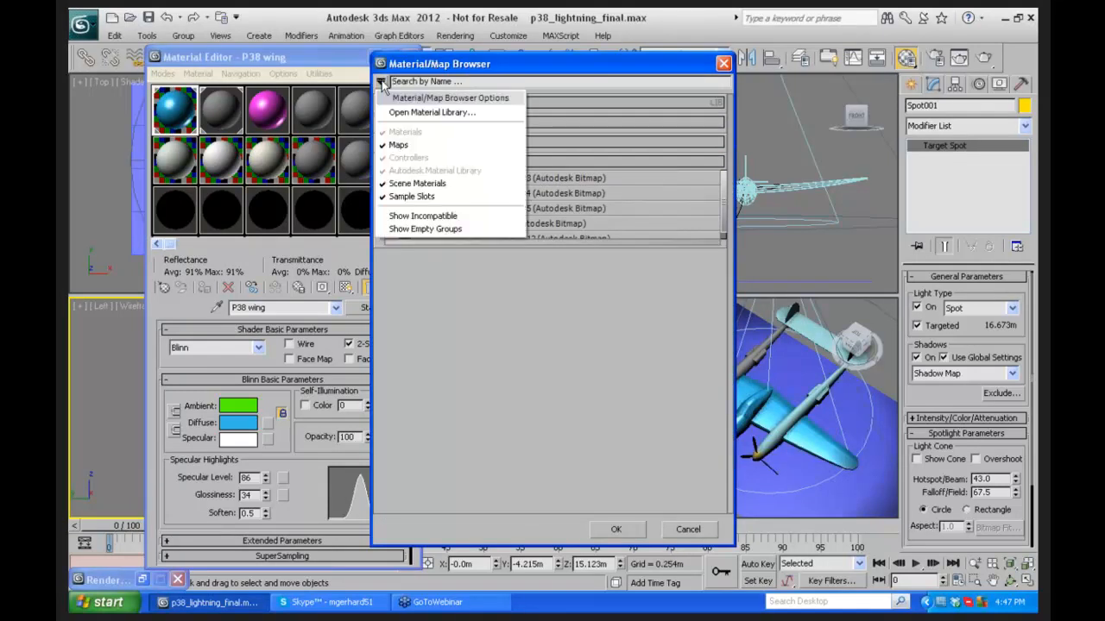
left_click(381, 82)
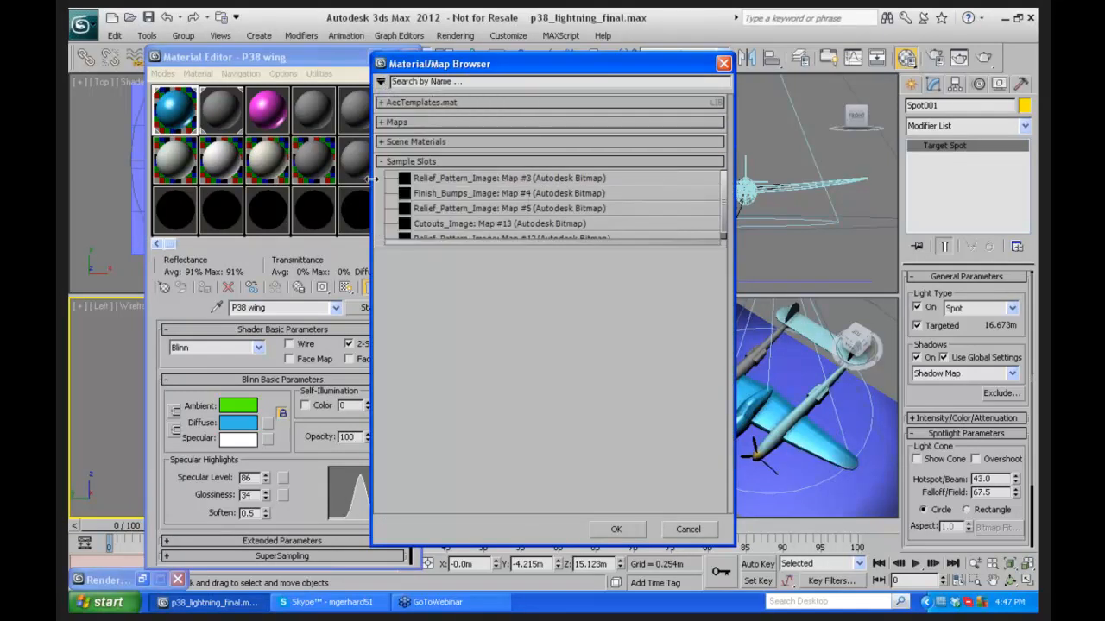
left_click(380, 123)
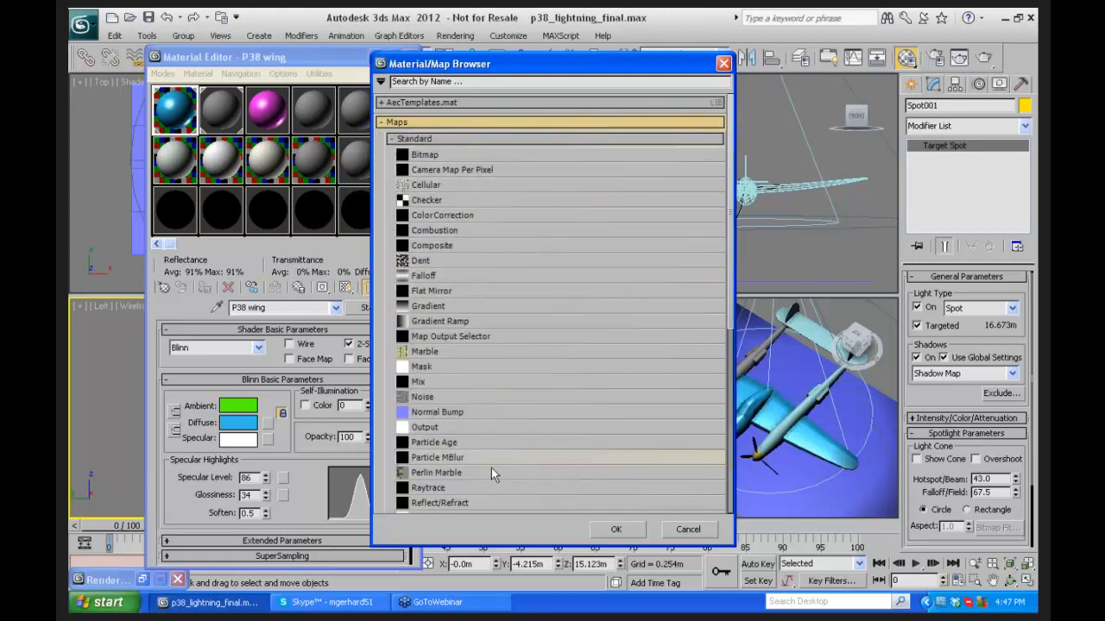
Step: Look through the standard map types and choose Bitmap as the diffuse map
scroll(725, 362, "down", 8)
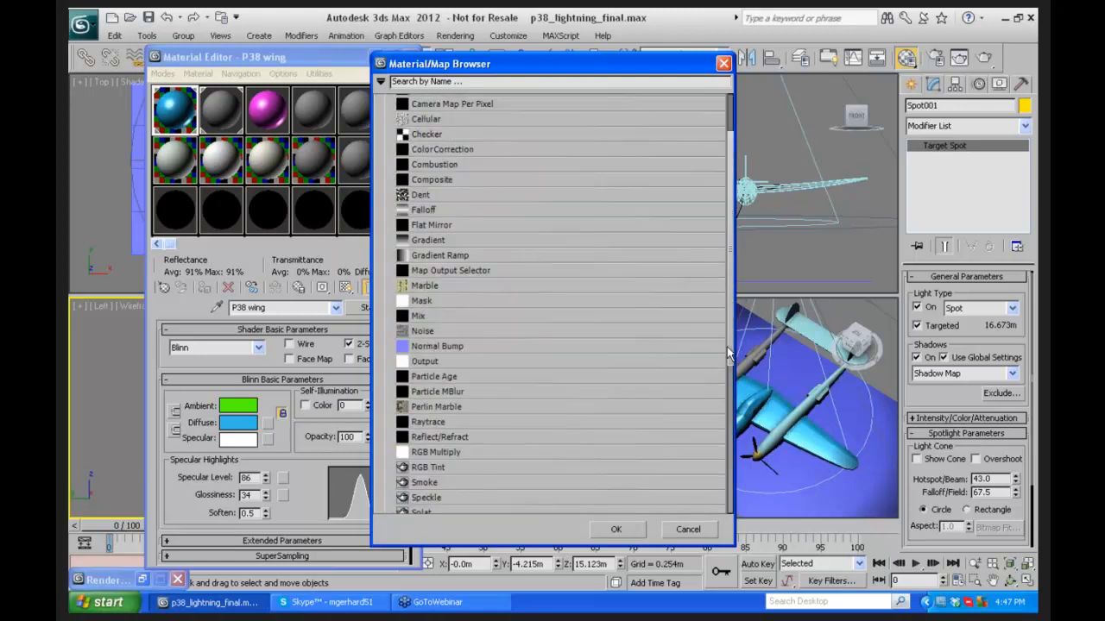
scroll(715, 431, "up", 3)
scroll(713, 406, "up", 5)
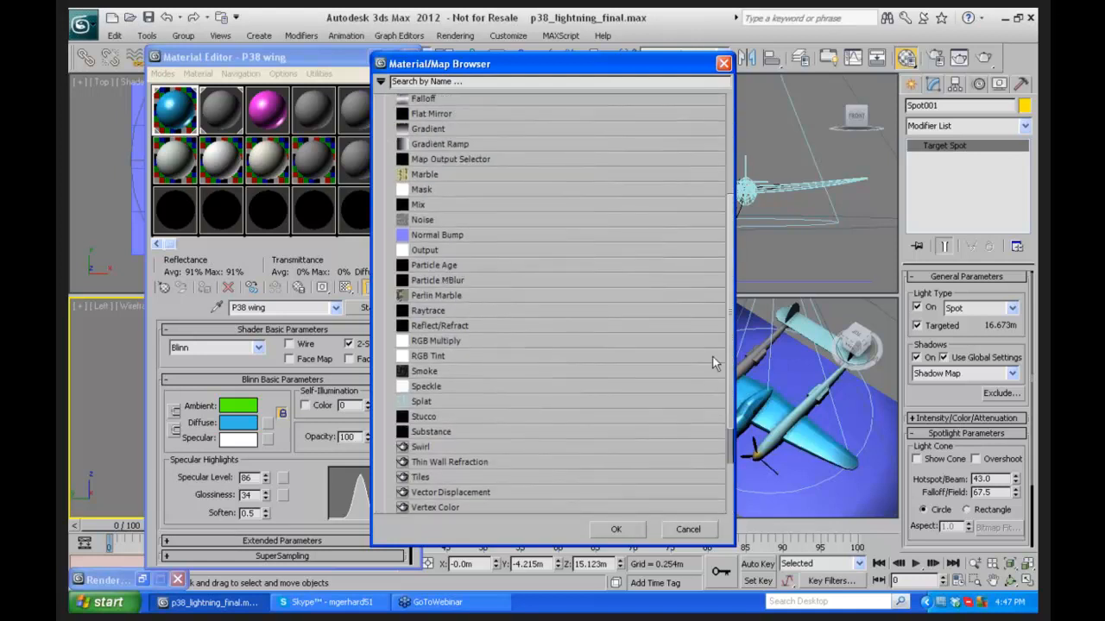
scroll(717, 304, "down", 2)
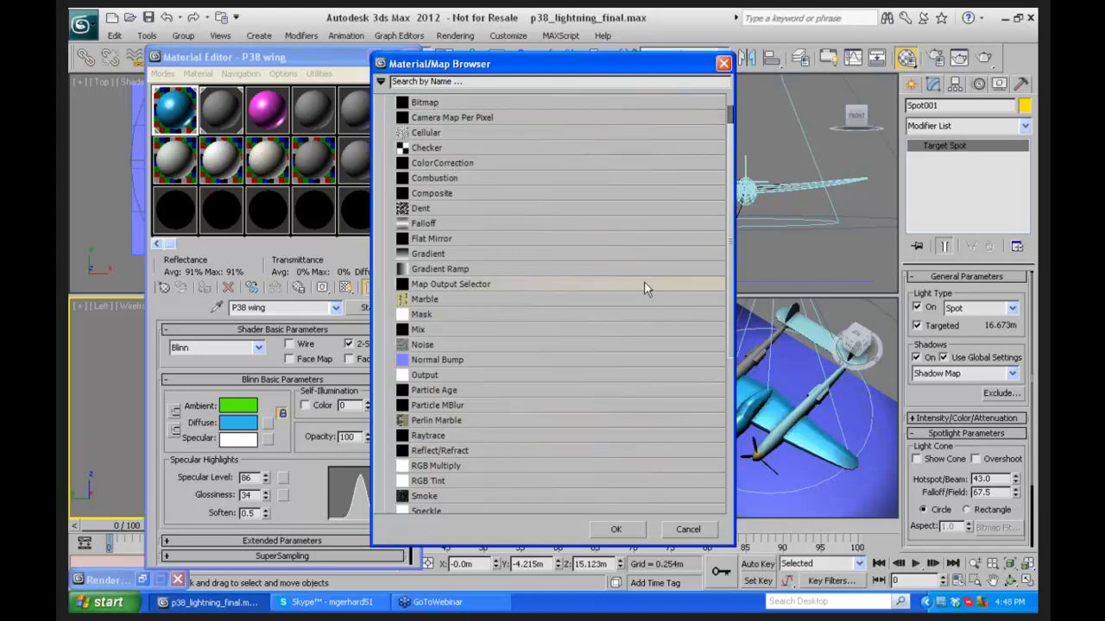
scroll(690, 151, "up", 2)
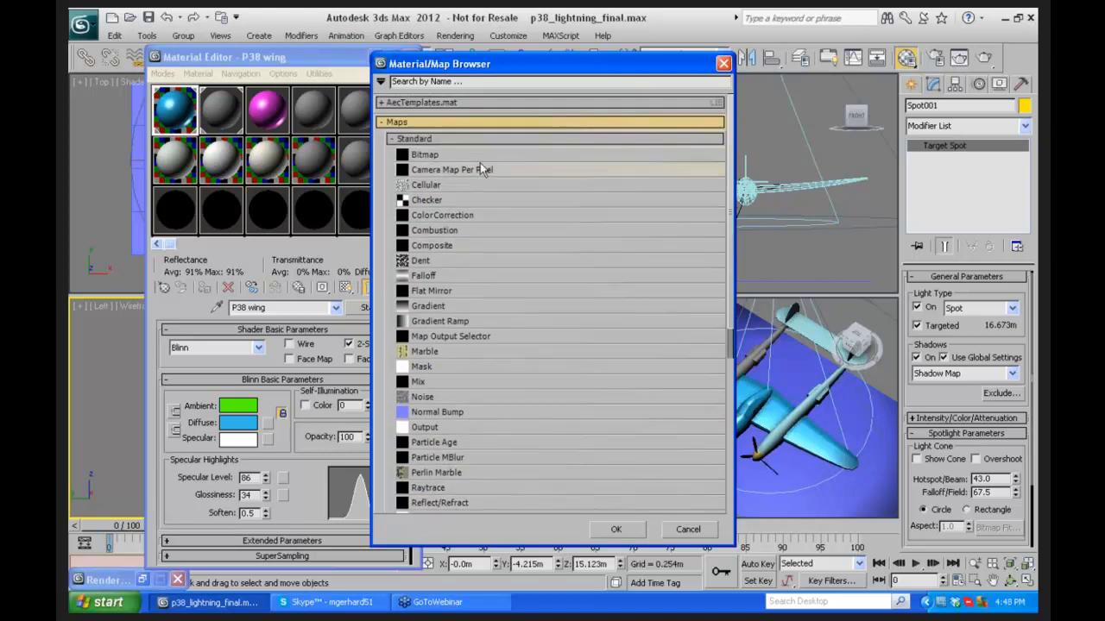
left_click(424, 157)
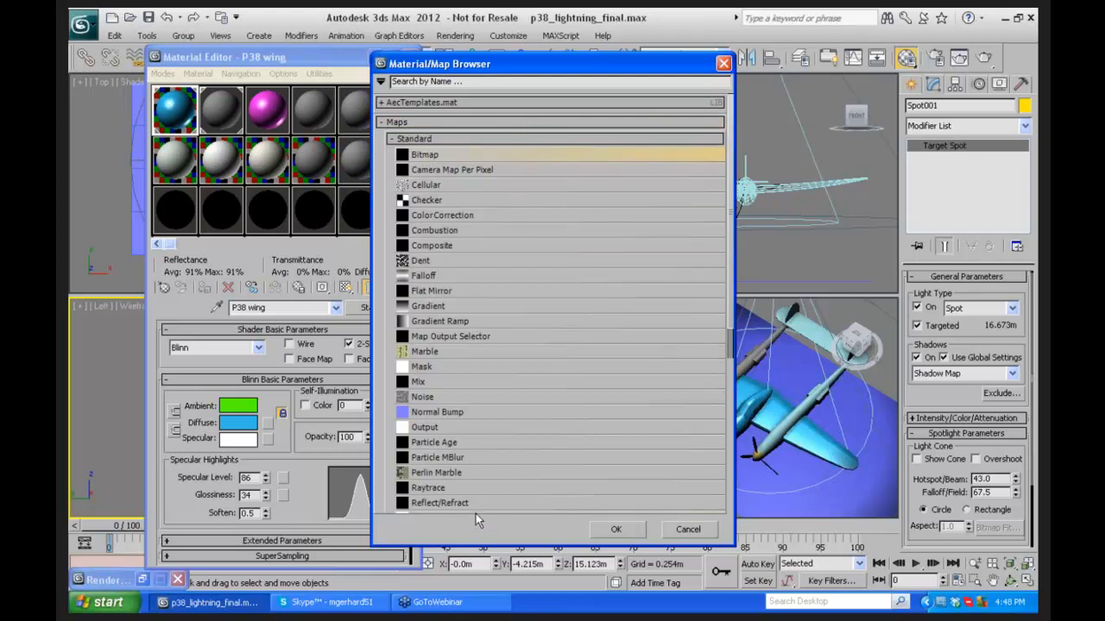
left_click(616, 527)
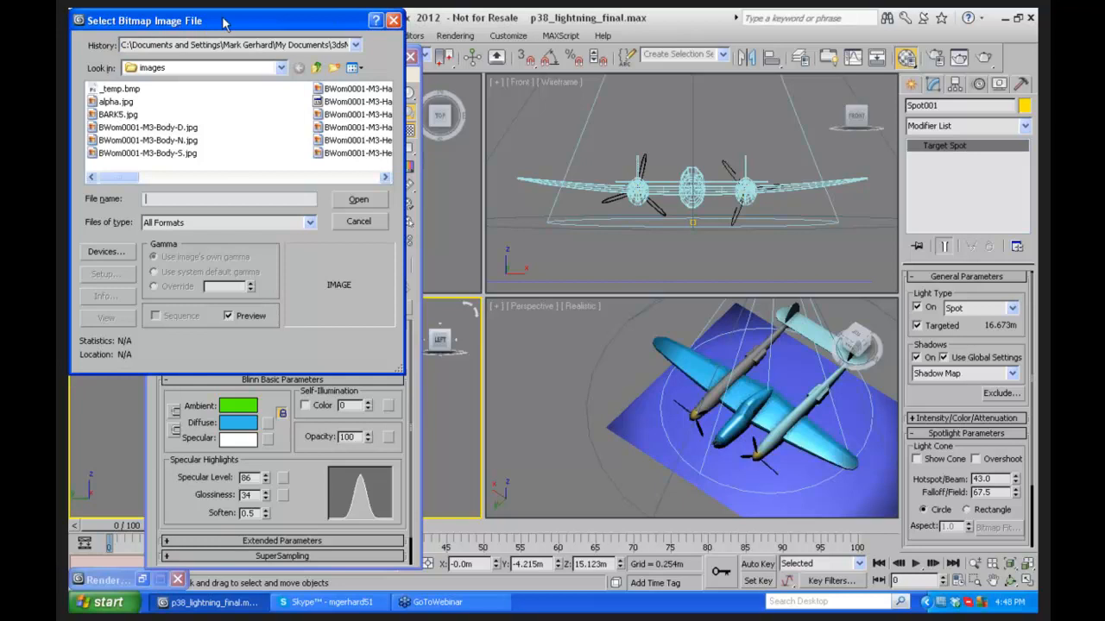
Step: Preview BARK5.jpg in the images folder and check the history of recently used image folders
left_click_drag(257, 23, 391, 117)
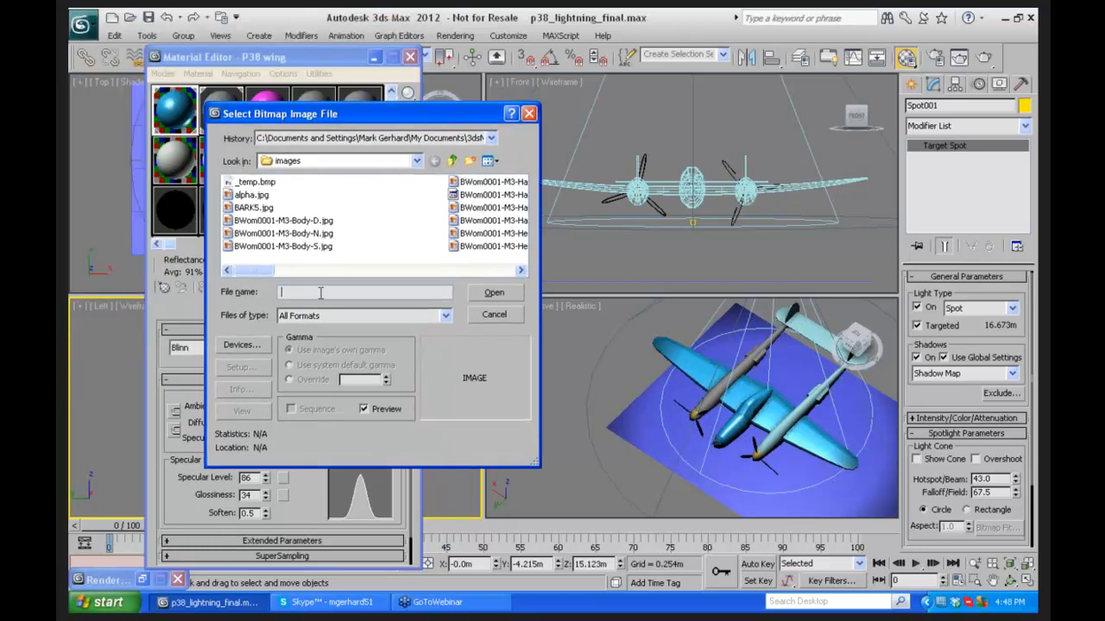
left_click(256, 209)
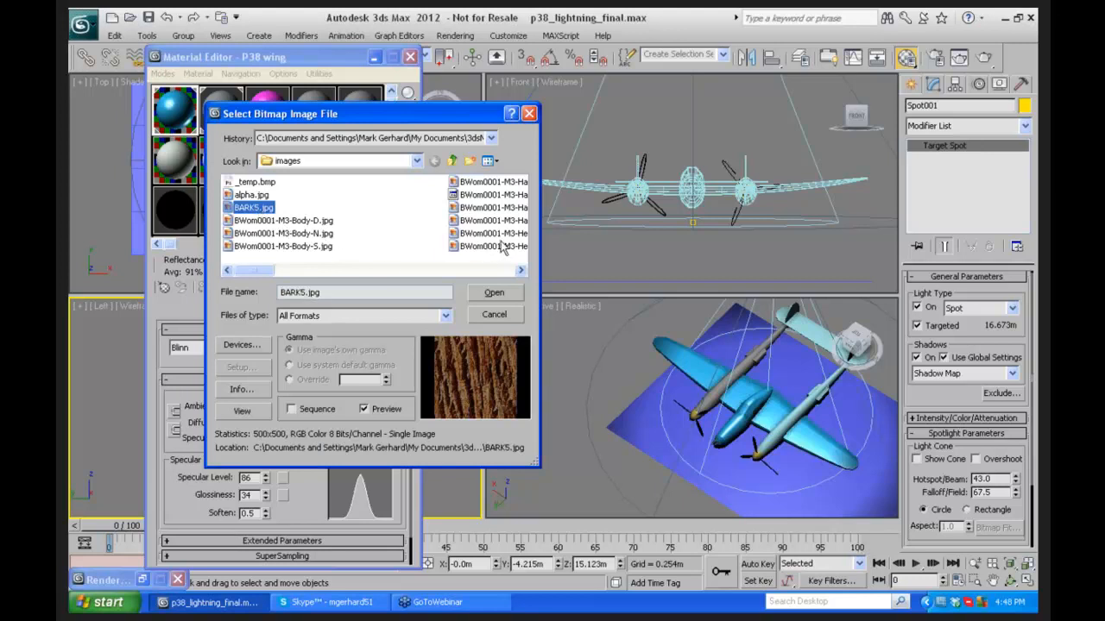
left_click(491, 139)
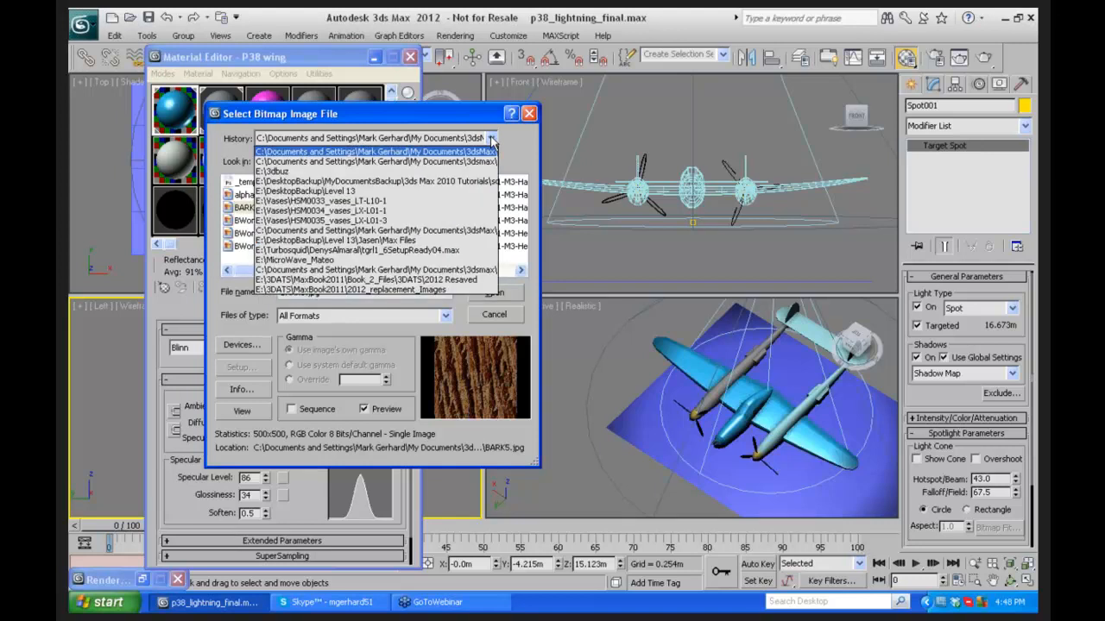
left_click(449, 152)
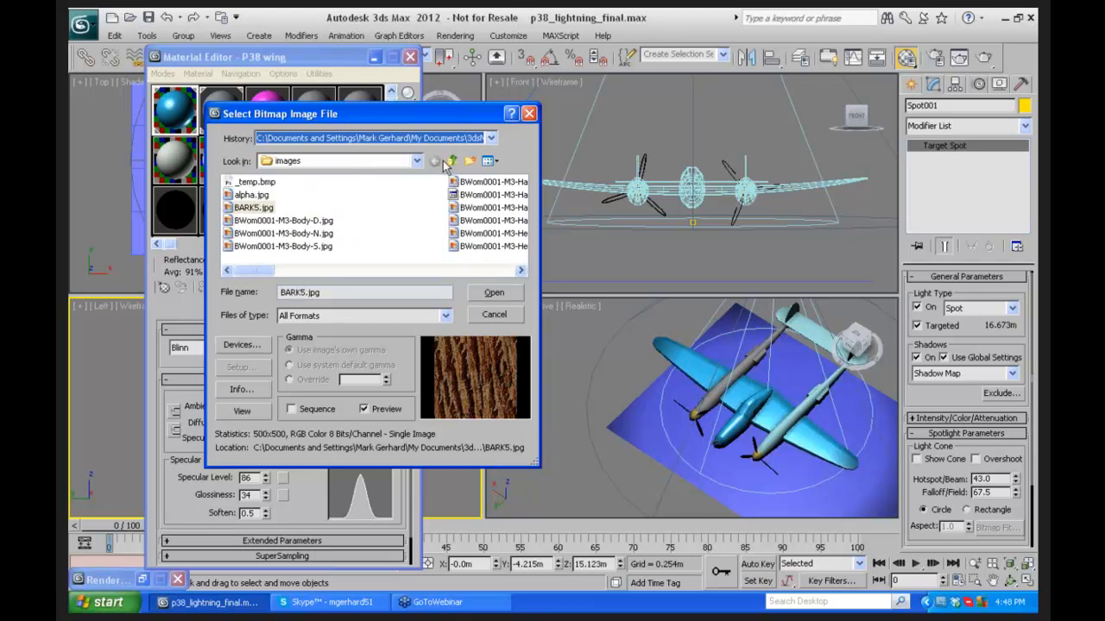
left_click(492, 139)
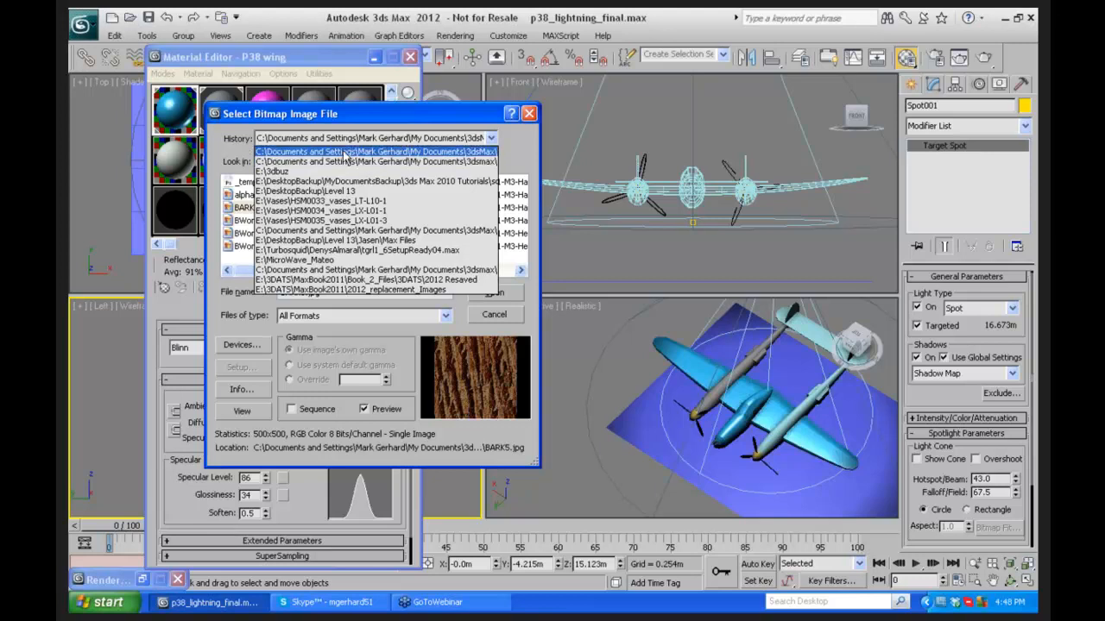
left_click(345, 152)
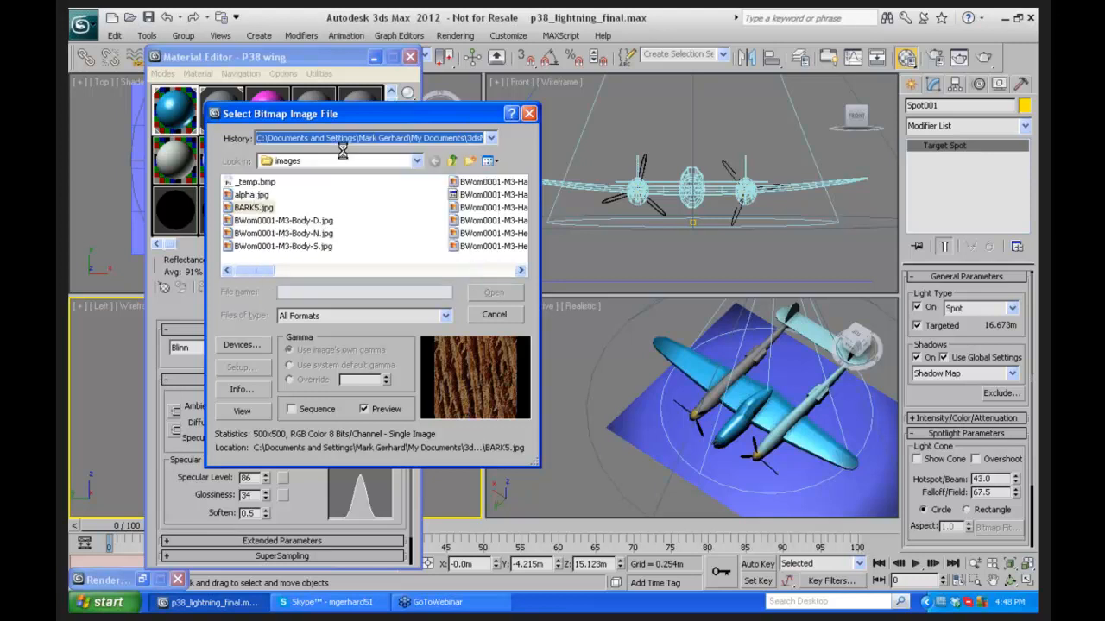
Step: Browse to the Autodesk folder within Program Files on drive C for the bitmap image
left_click(450, 161)
left_click(451, 161)
left_click(449, 162)
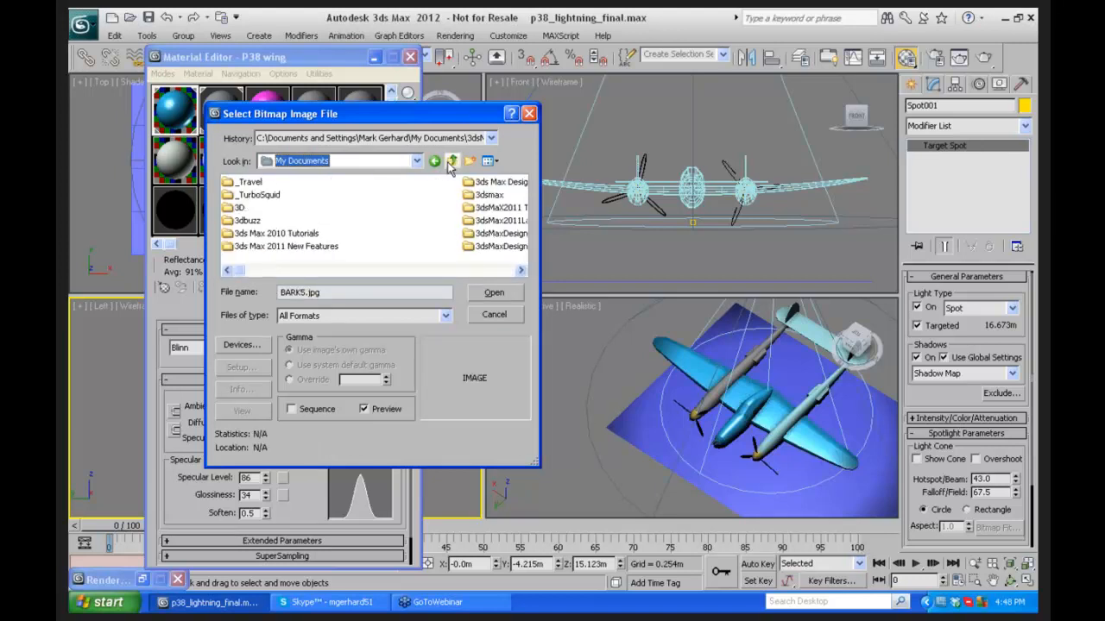
left_click(450, 161)
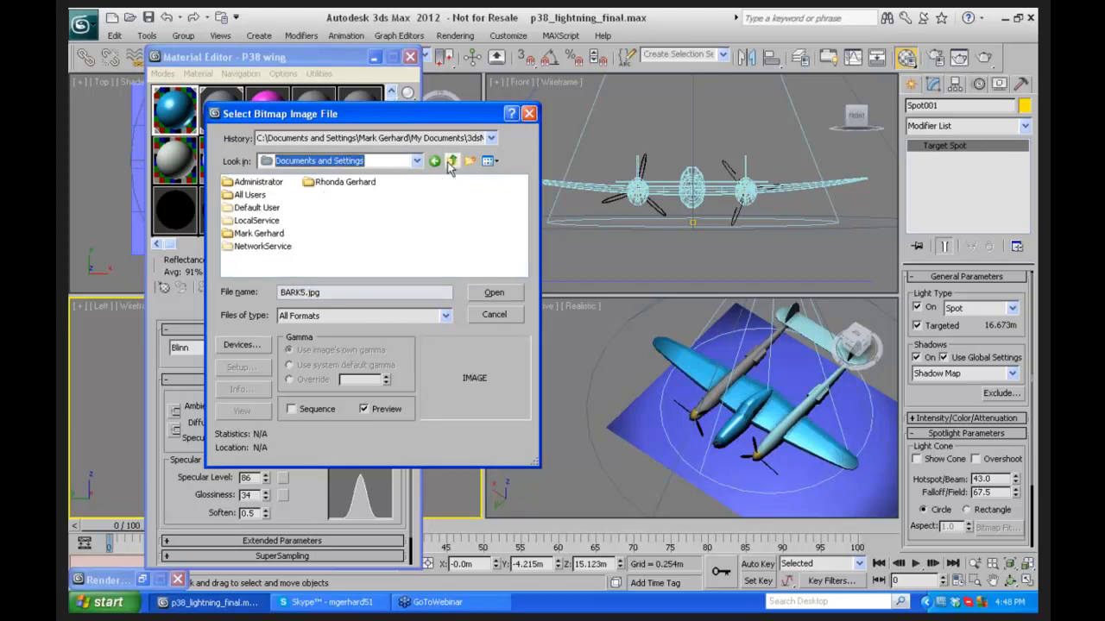
left_click(450, 162)
left_click(449, 162)
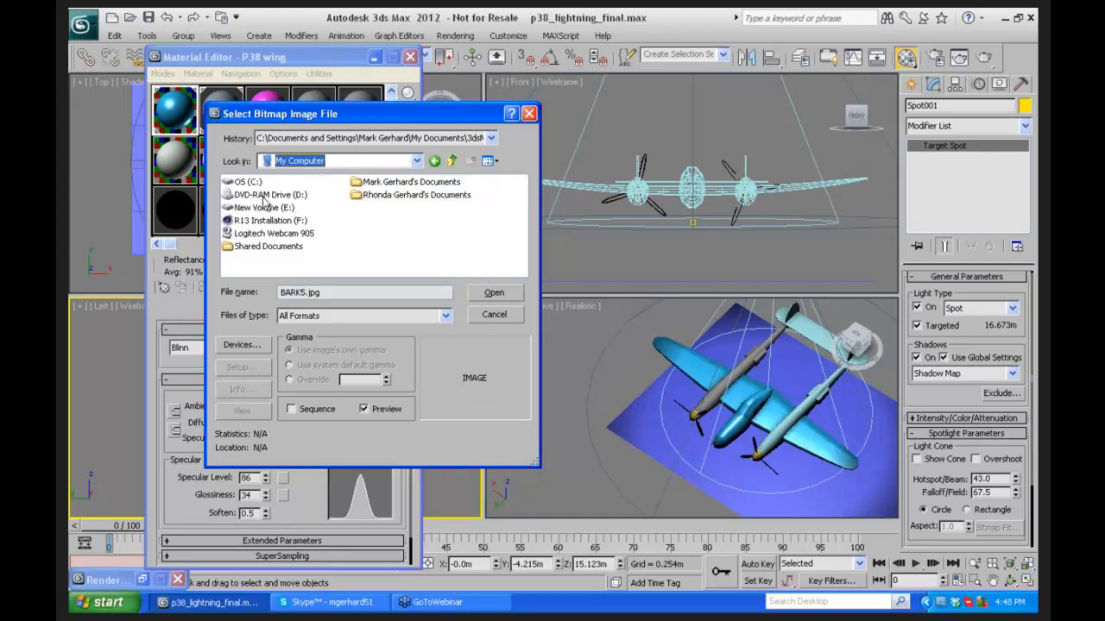
double_click(246, 182)
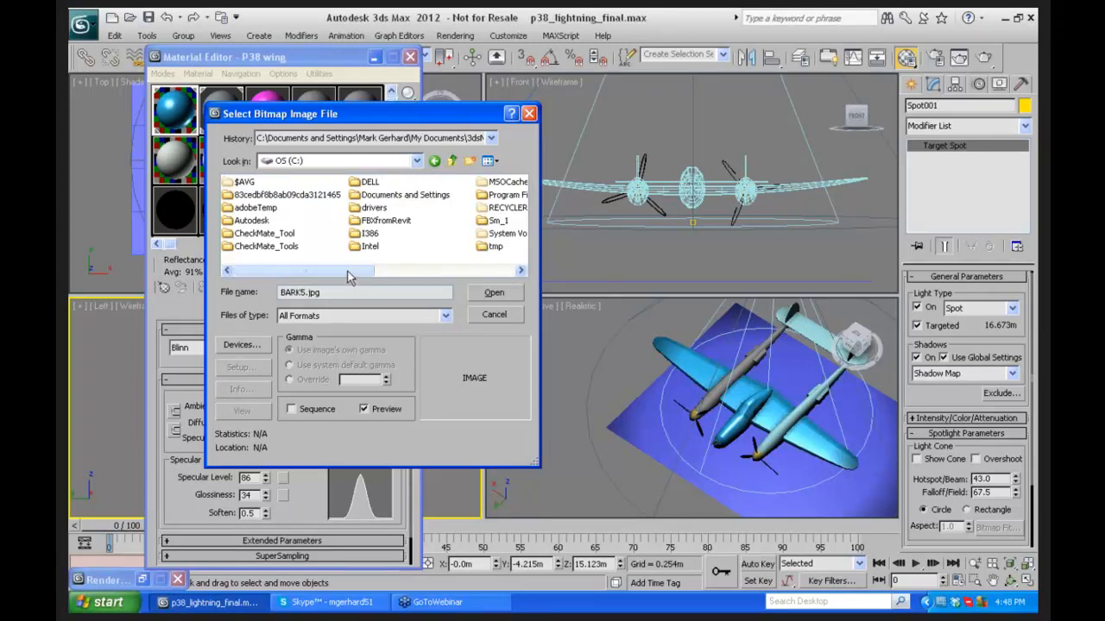
left_click_drag(342, 270, 452, 271)
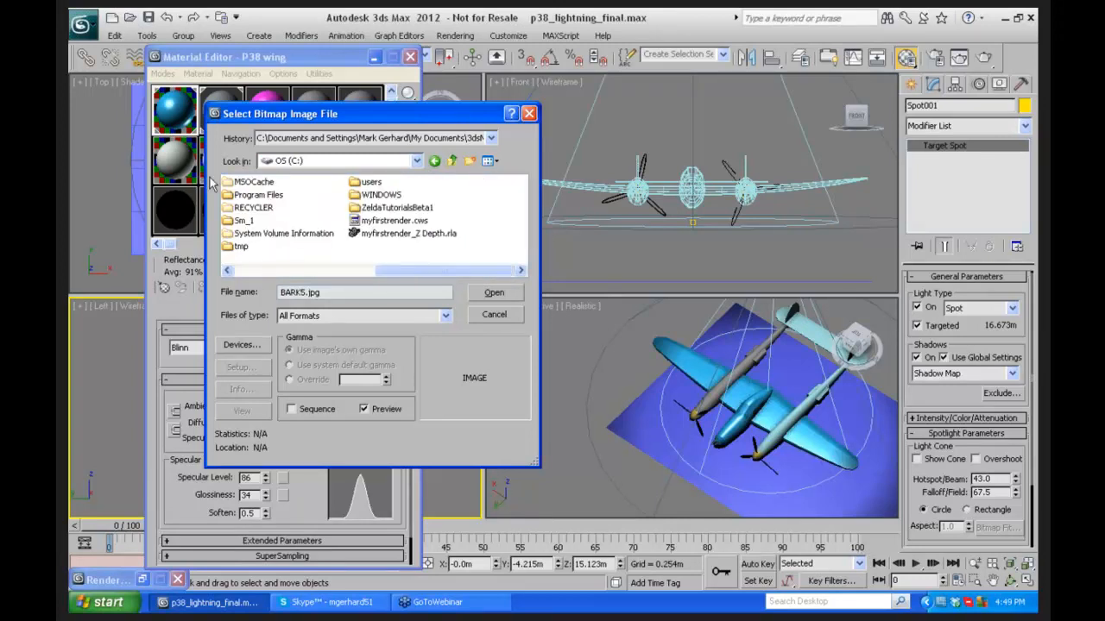
double_click(258, 194)
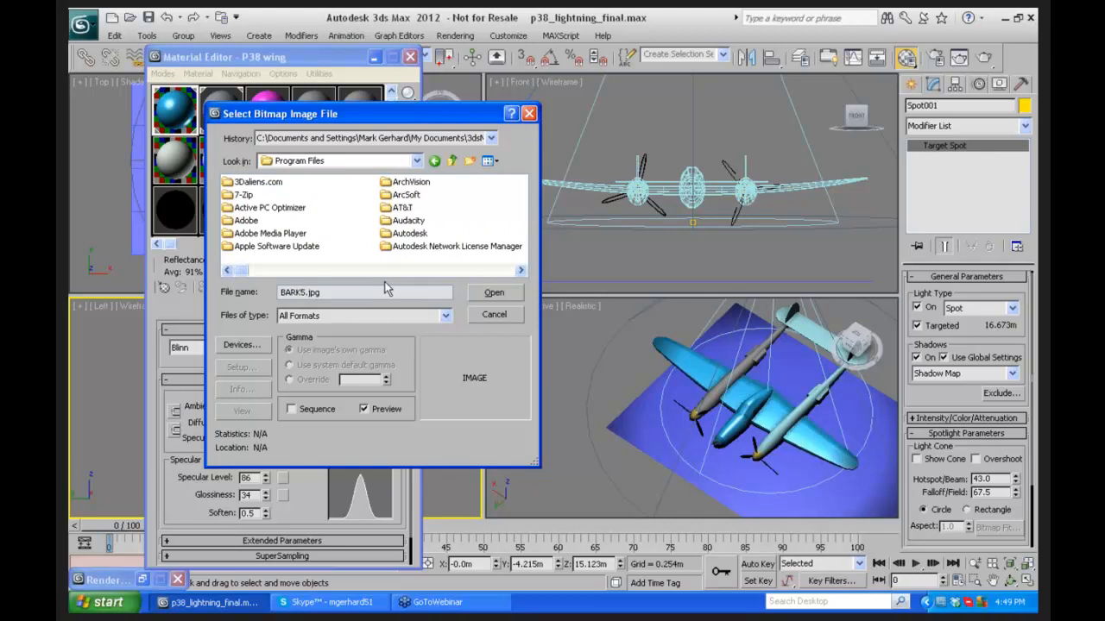
left_click(405, 235)
double_click(405, 234)
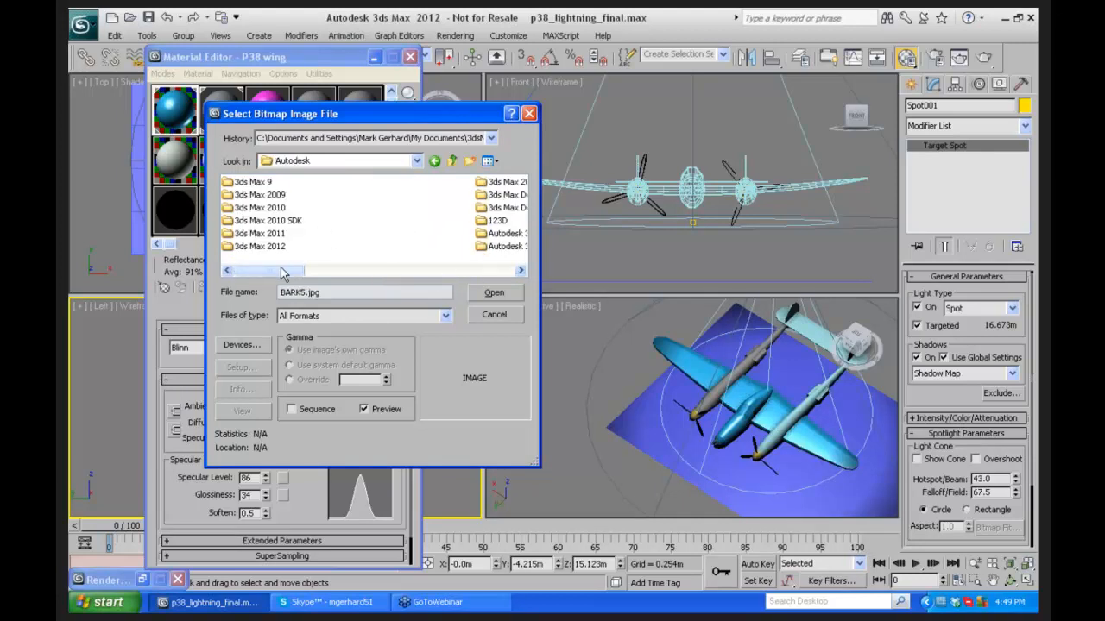
Step: Look through the maps folder of 3ds Max 2012 and return to the Autodesk folder
left_click_drag(296, 276, 259, 255)
double_click(257, 247)
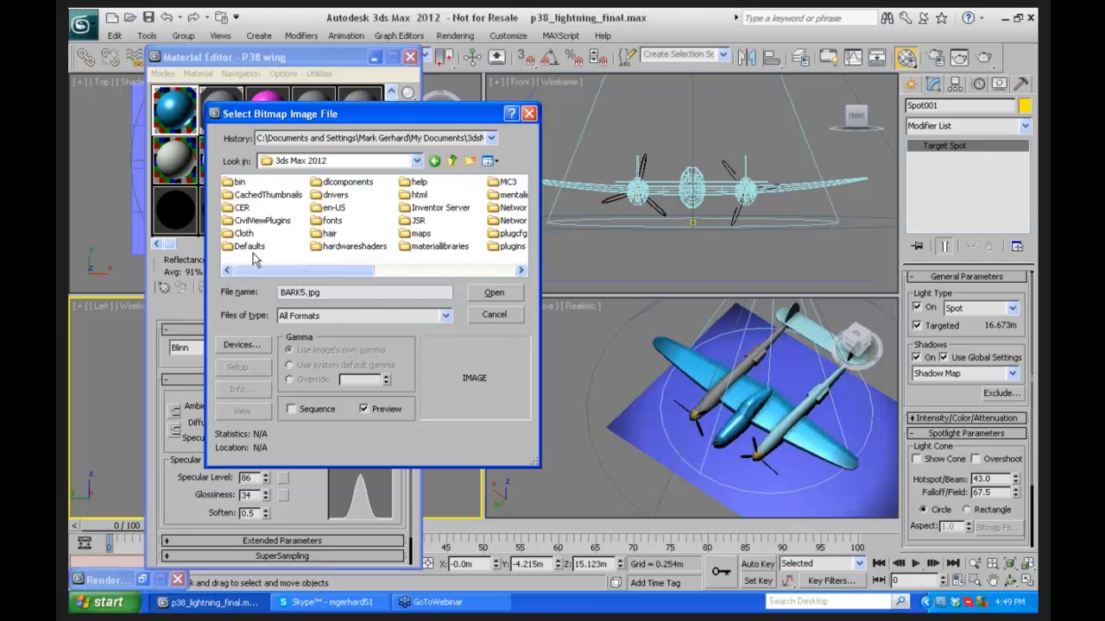
double_click(416, 235)
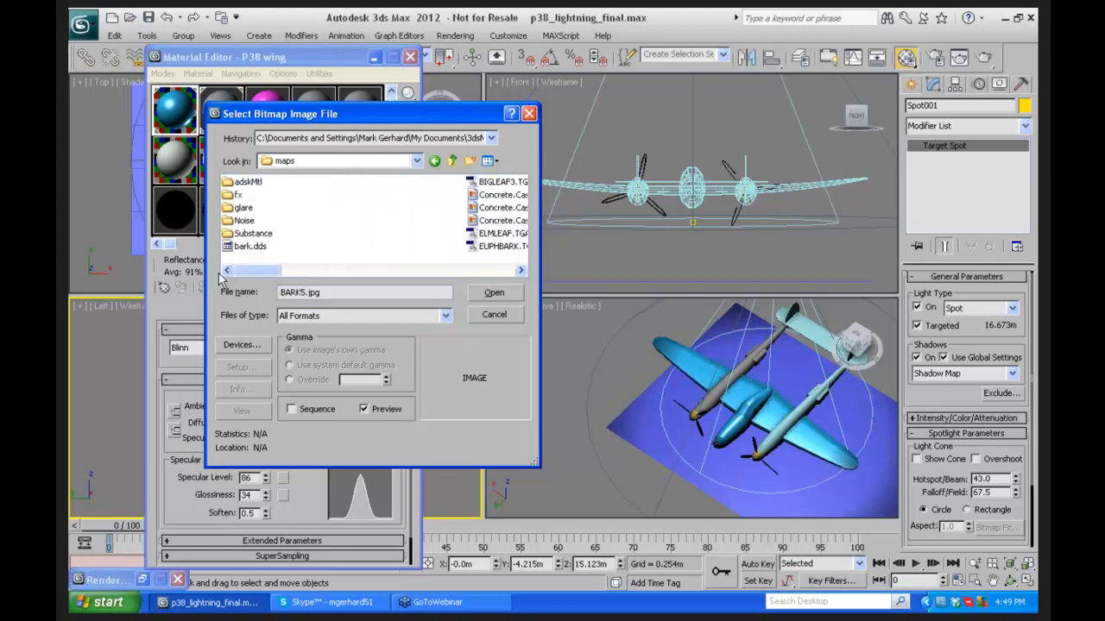
left_click_drag(252, 271, 206, 276)
left_click(452, 162)
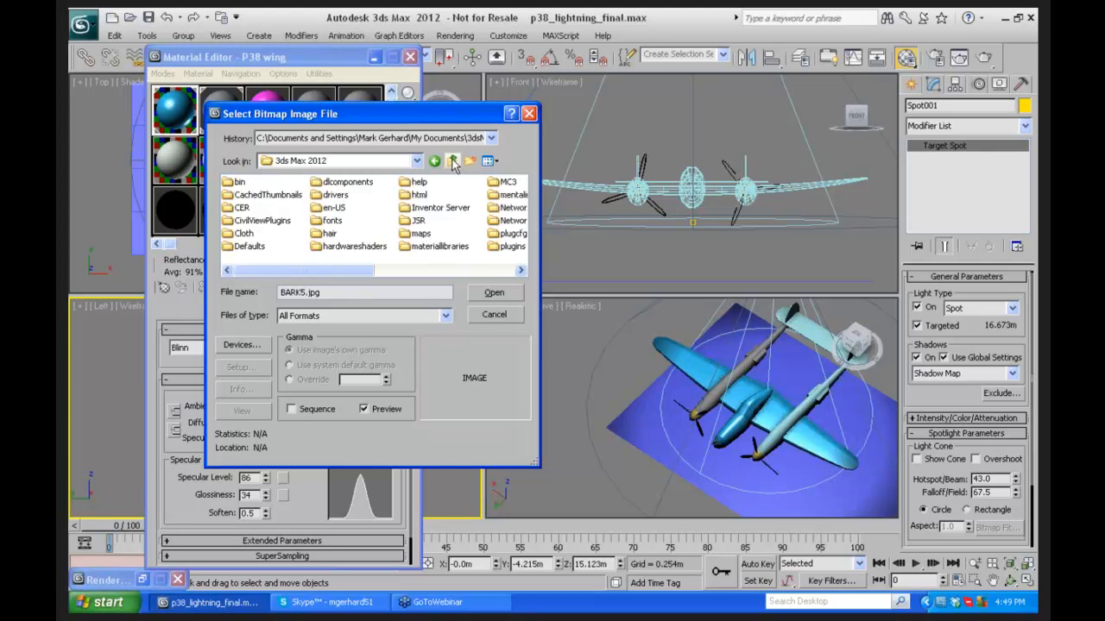
left_click(452, 161)
Step: Open the maps folder of 3ds Max 9 and look over its image category folders
double_click(254, 183)
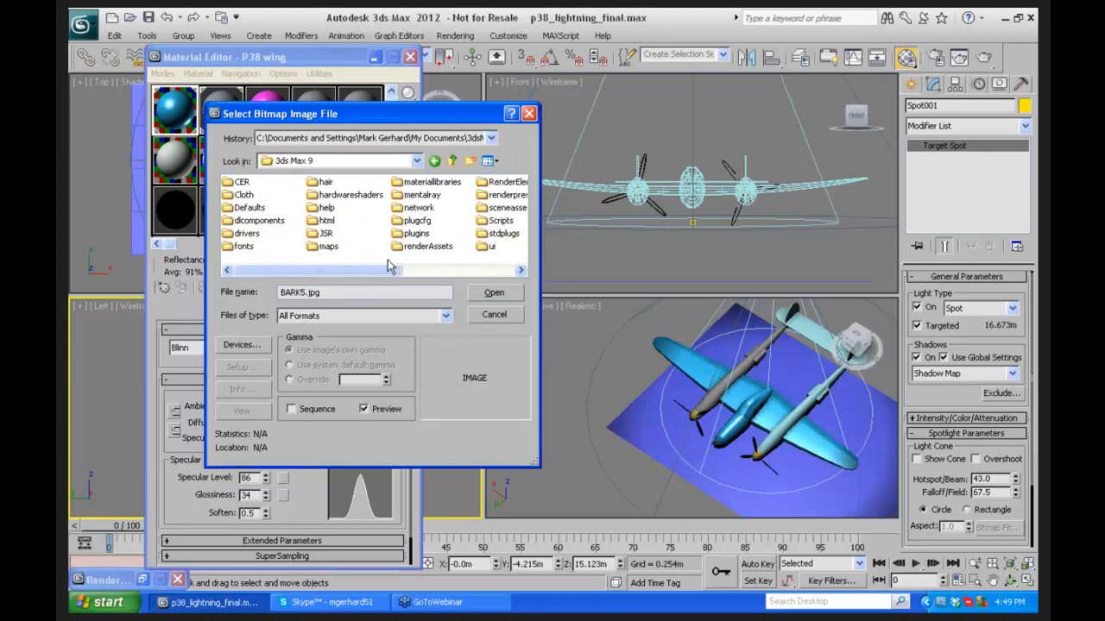
double_click(325, 248)
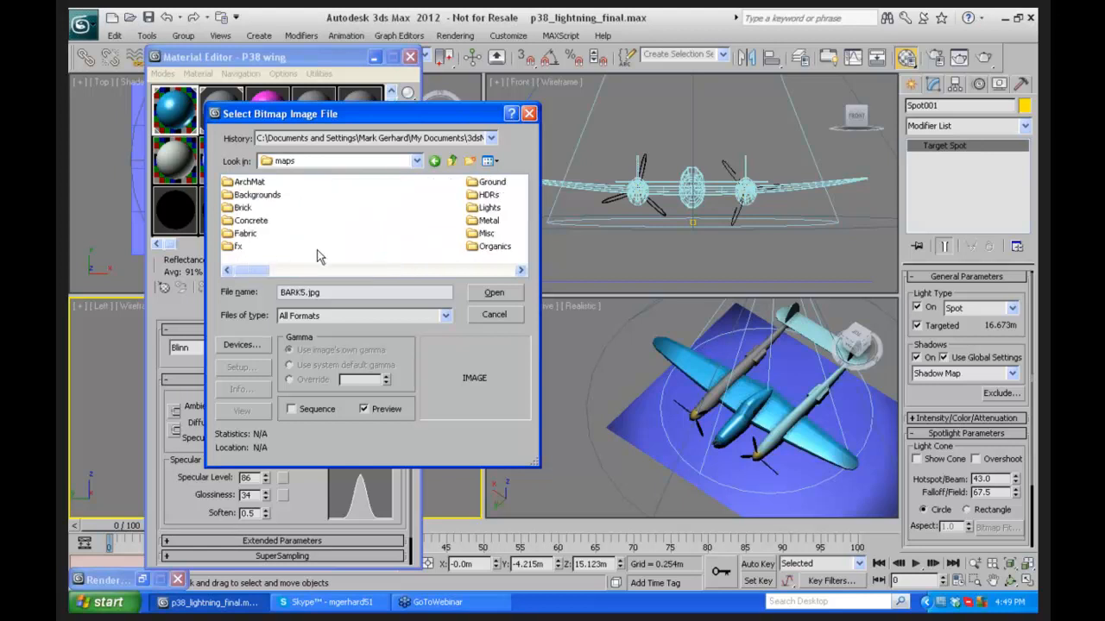
left_click_drag(266, 273, 244, 270)
left_click(521, 271)
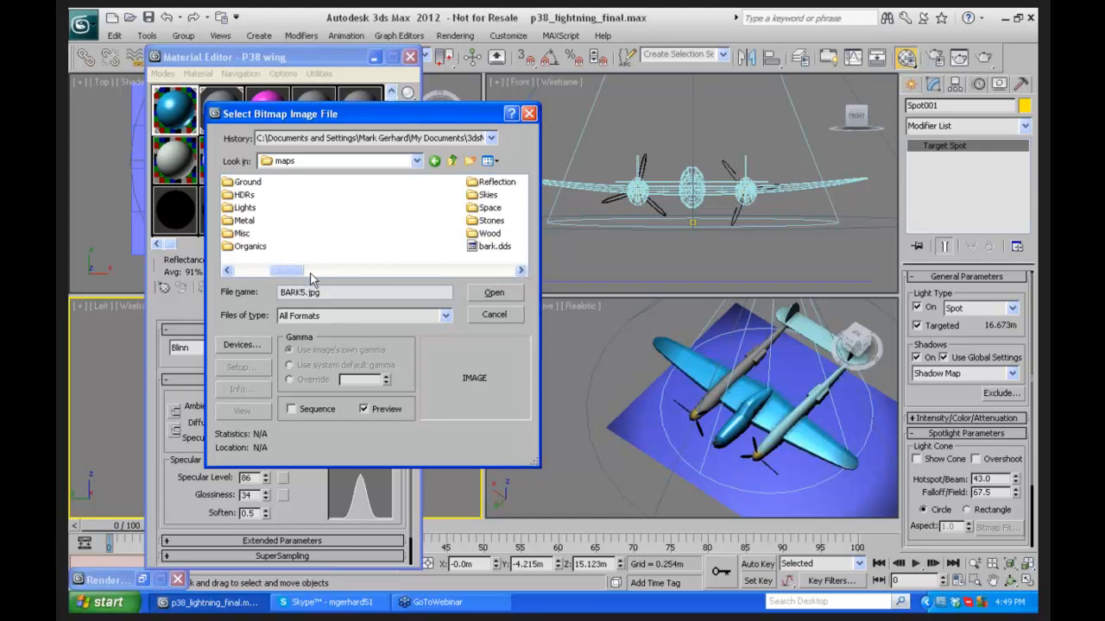
left_click_drag(283, 271, 231, 268)
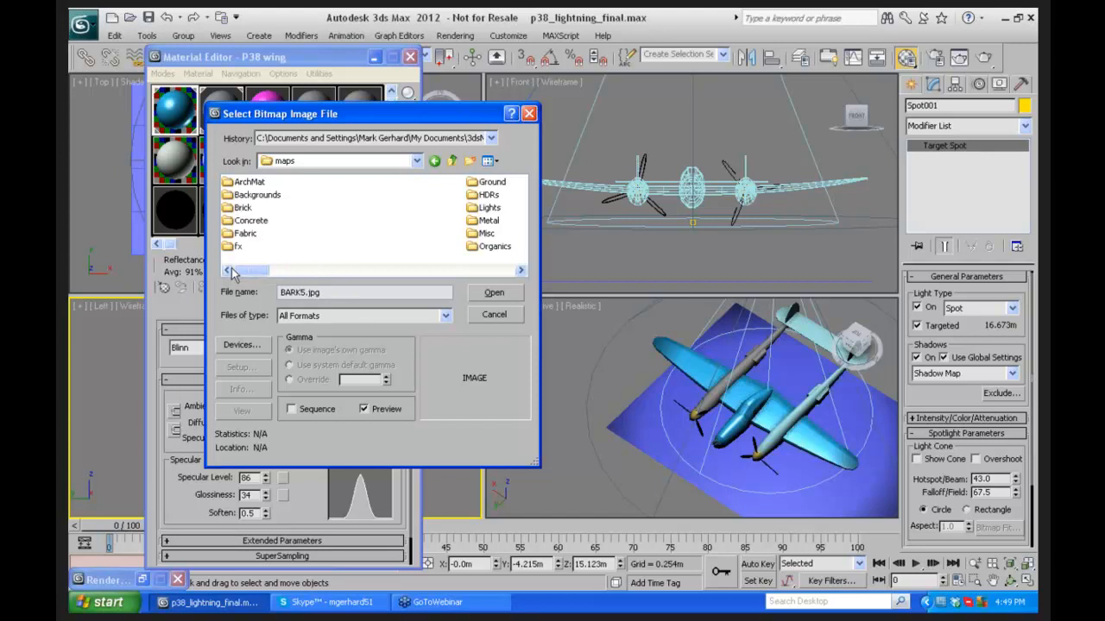
Step: Open the Brick folder and show its image files as thumbnails
double_click(243, 207)
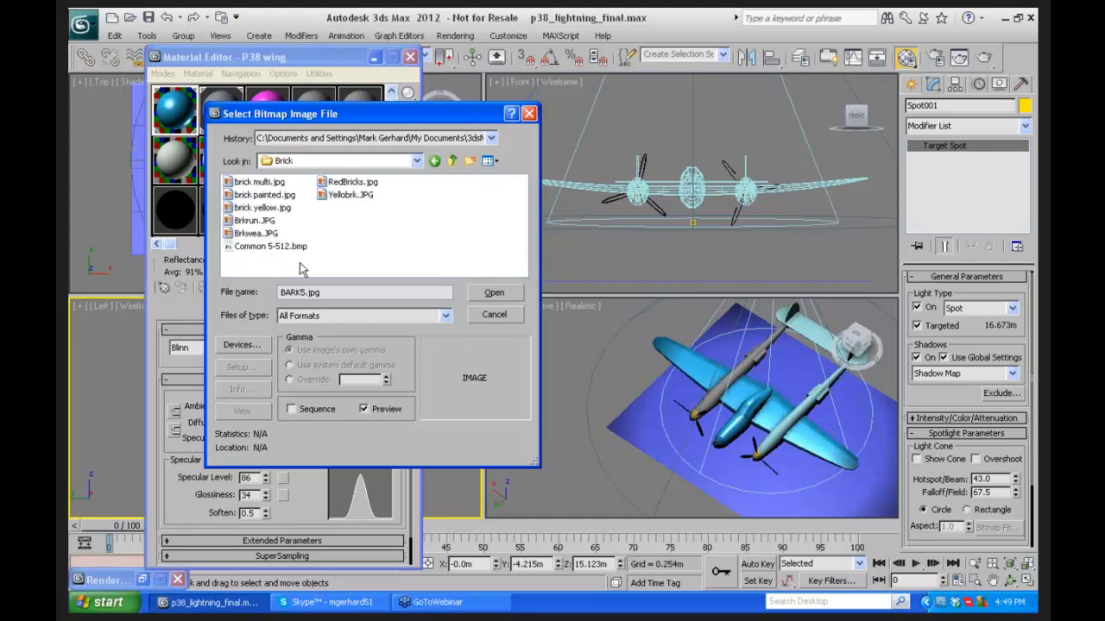
left_click(488, 160)
left_click(515, 182)
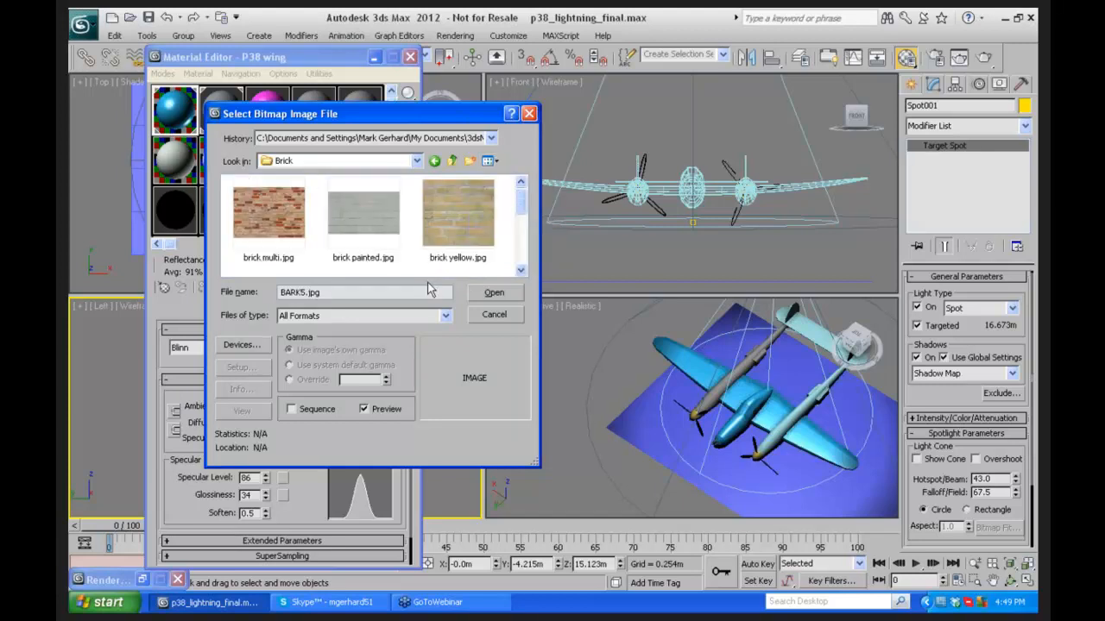
mouse_move(525, 202)
left_mouse_down()
mouse_move(517, 245)
mouse_move(519, 205)
left_mouse_up()
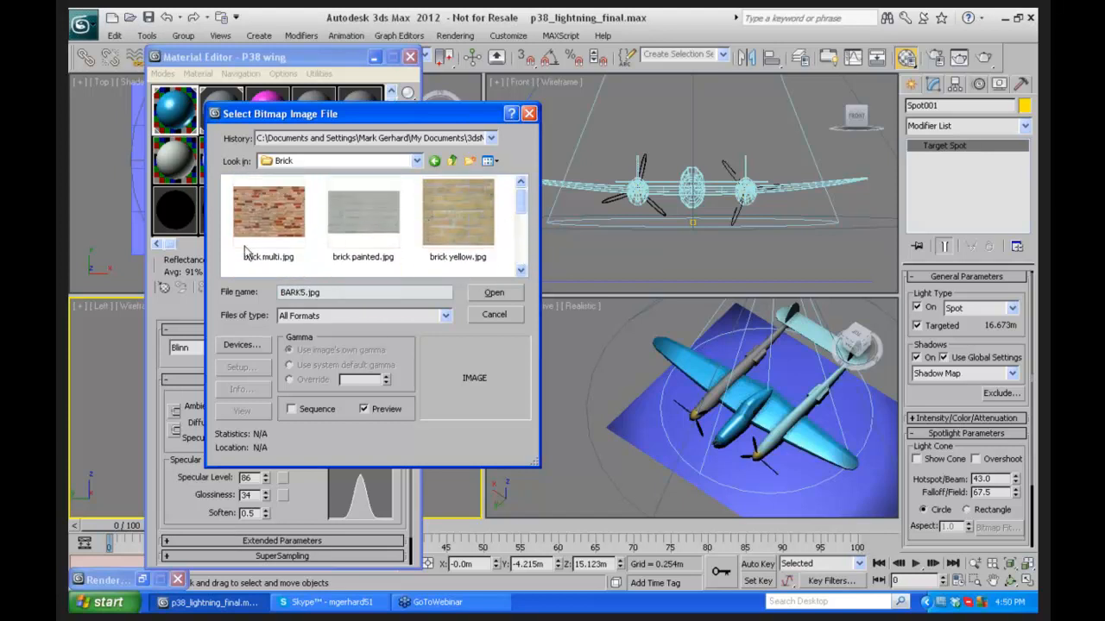
Step: Load Yellobrk.JPG from the Brick folder as the wing material's diffuse bitmap
left_click_drag(523, 203, 522, 257)
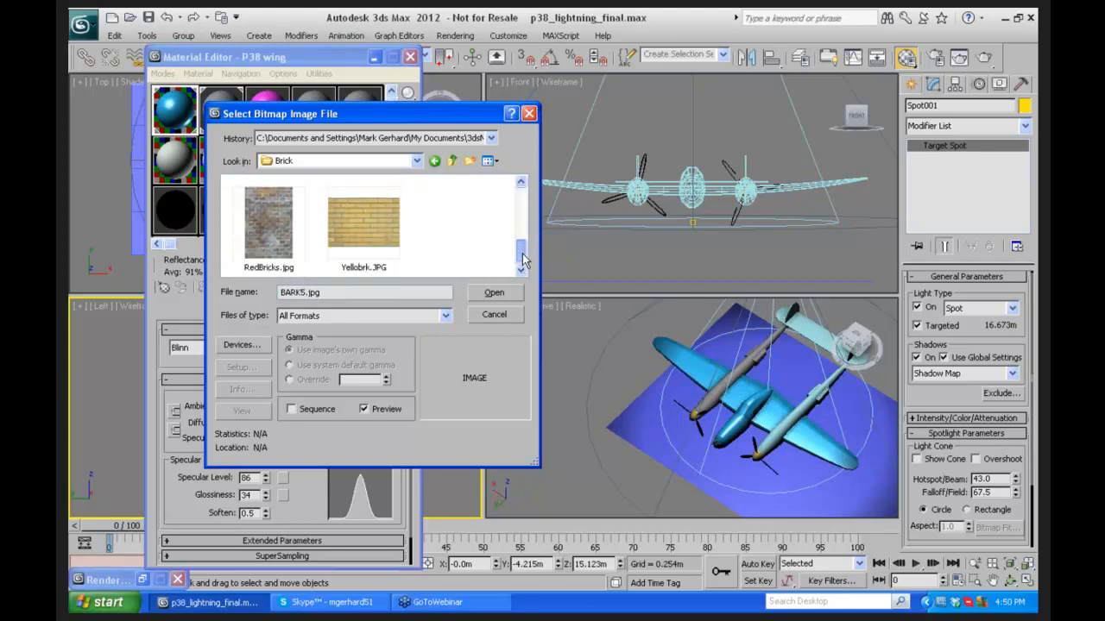
left_click(360, 216)
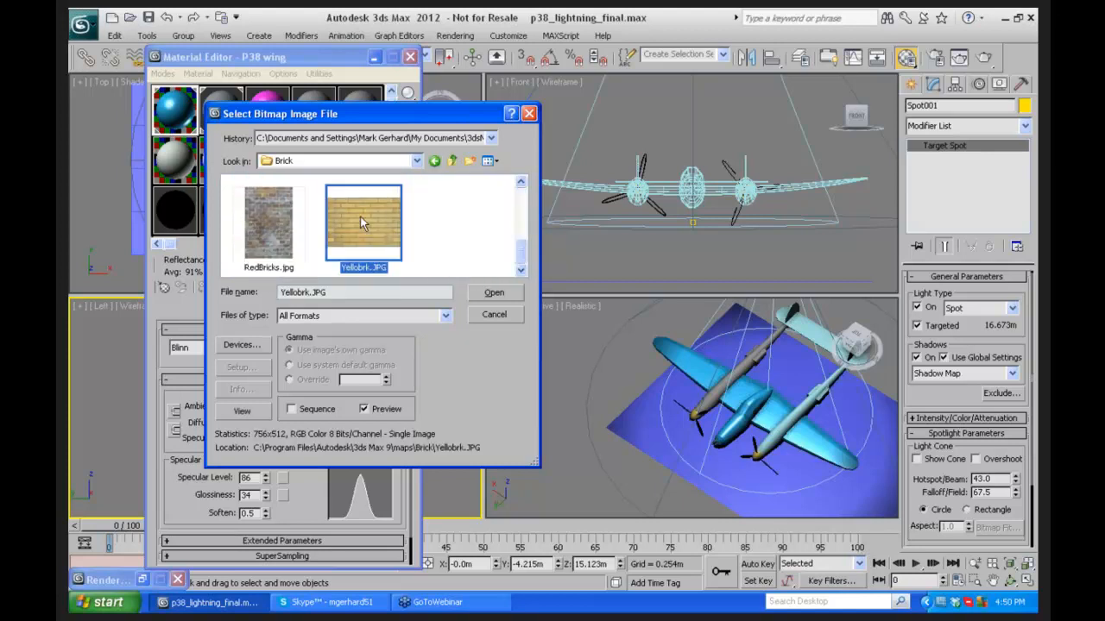
left_click(493, 293)
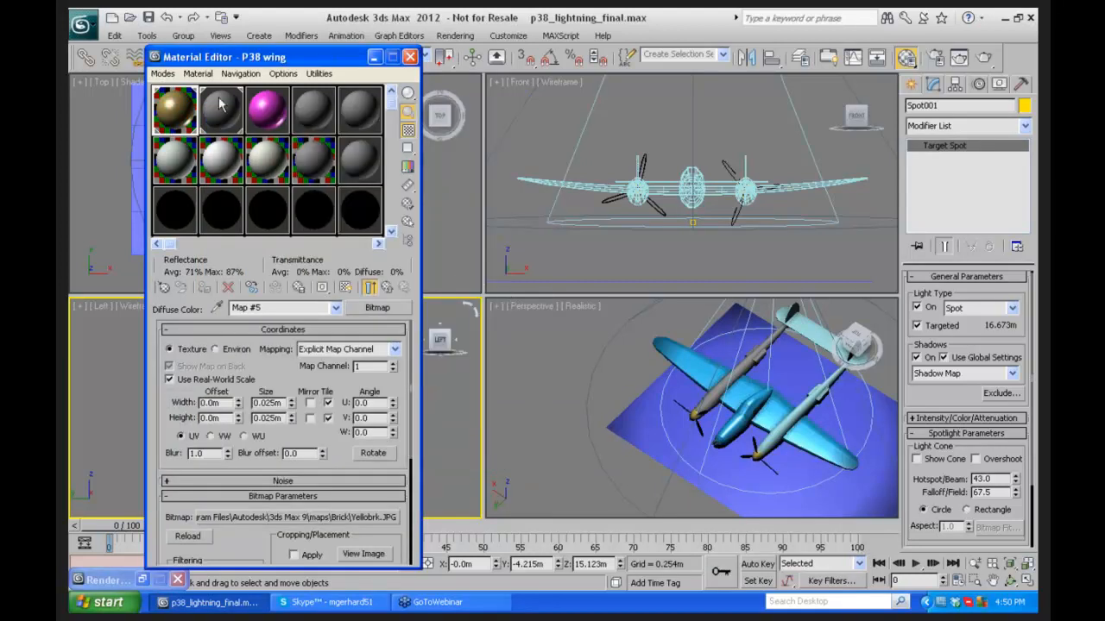
Step: Inspect an enlarged preview of the wing material's sample sphere and close it
double_click(175, 108)
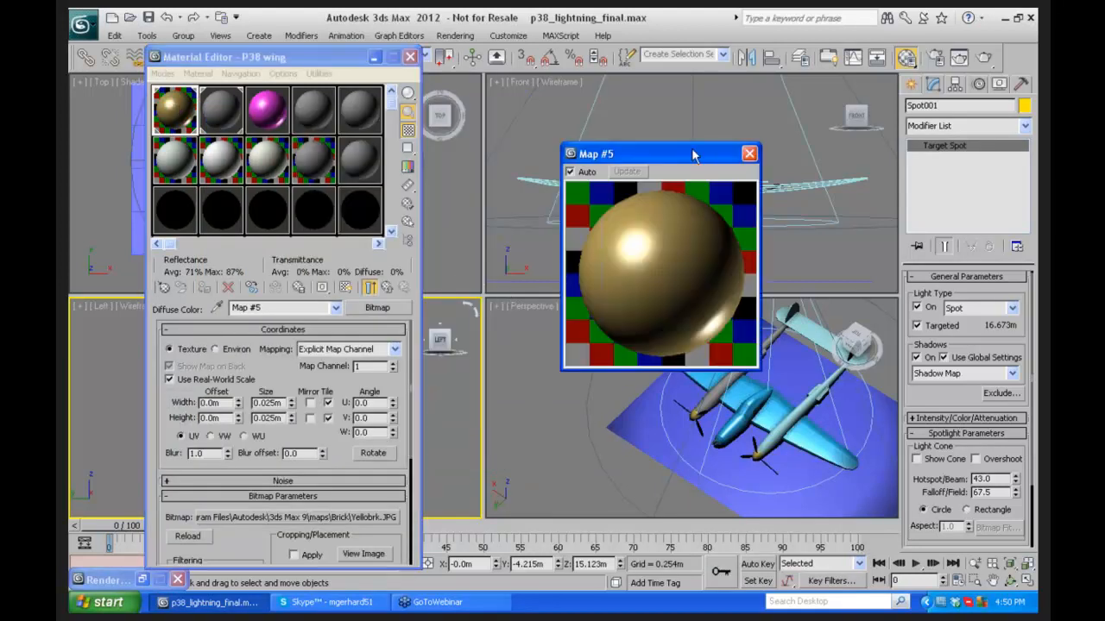
left_click_drag(693, 154, 616, 127)
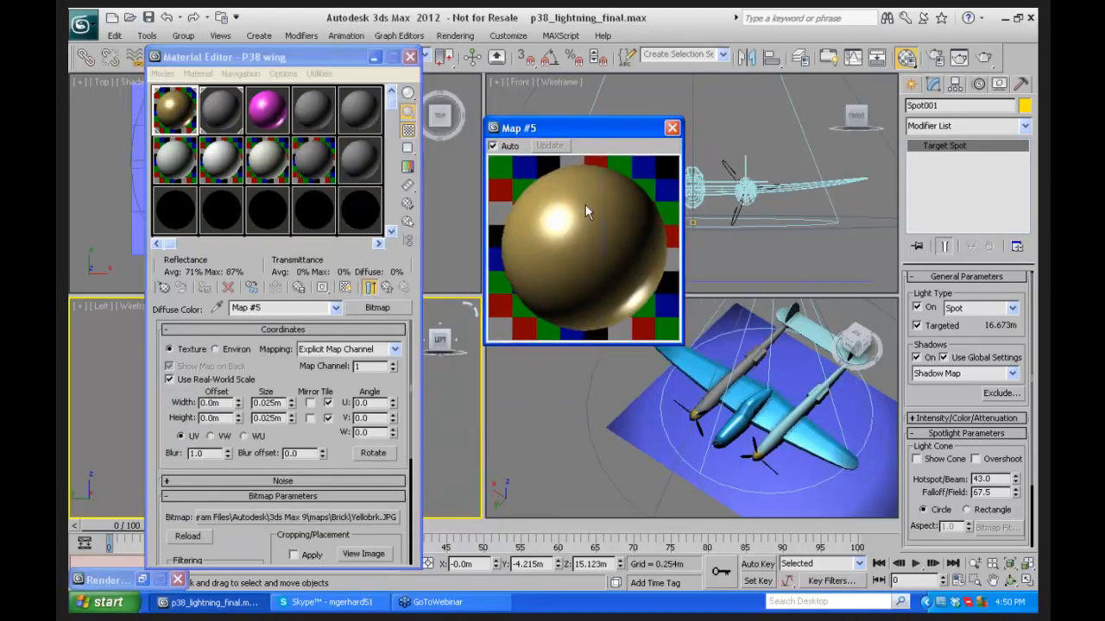
left_click(672, 128)
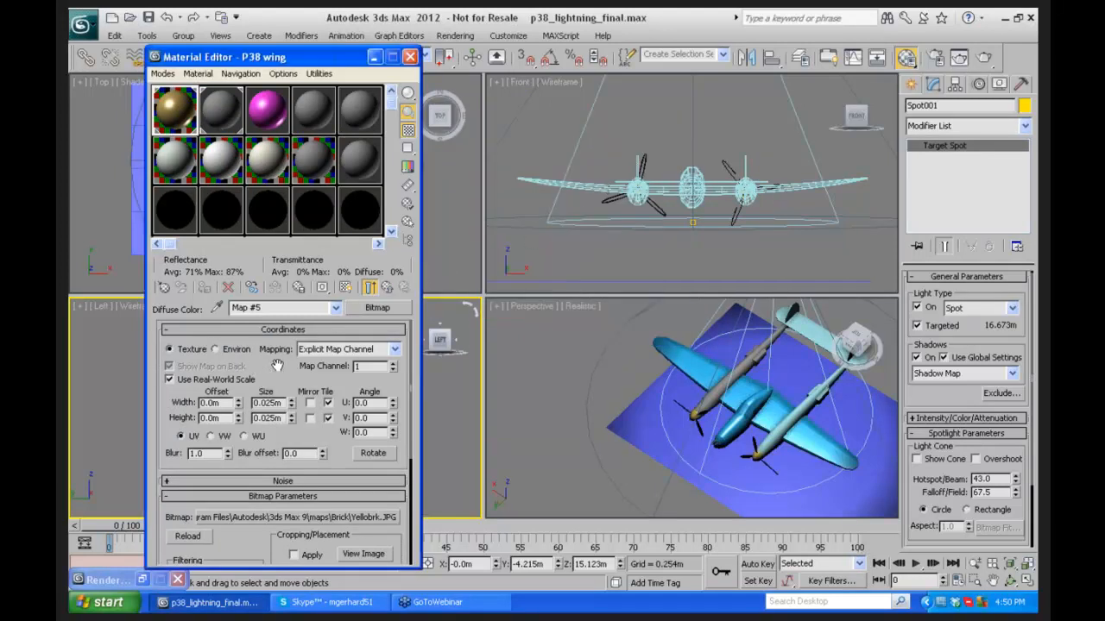
Step: Select the wing in the Perspective view and show its brick map shaded in the viewport
right_click(653, 334)
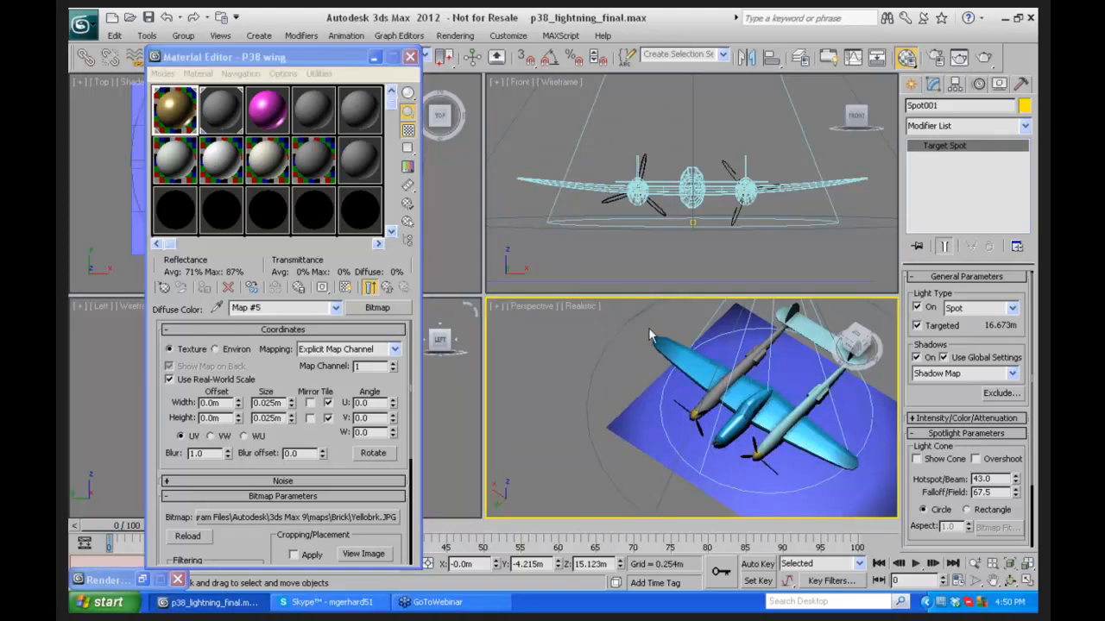
left_click(661, 343)
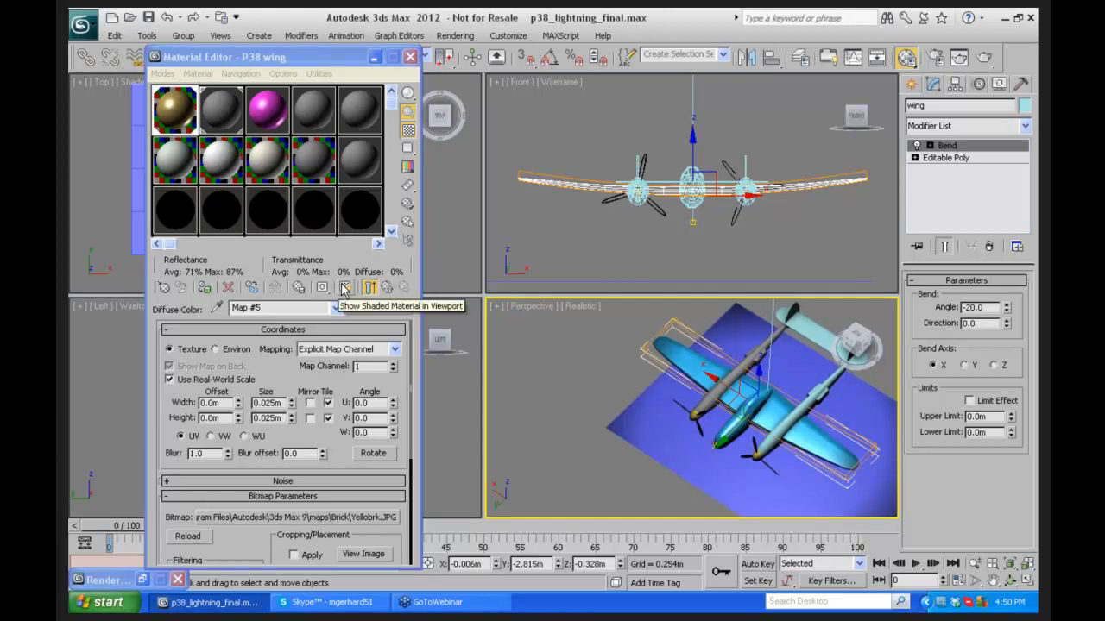
left_click(344, 287)
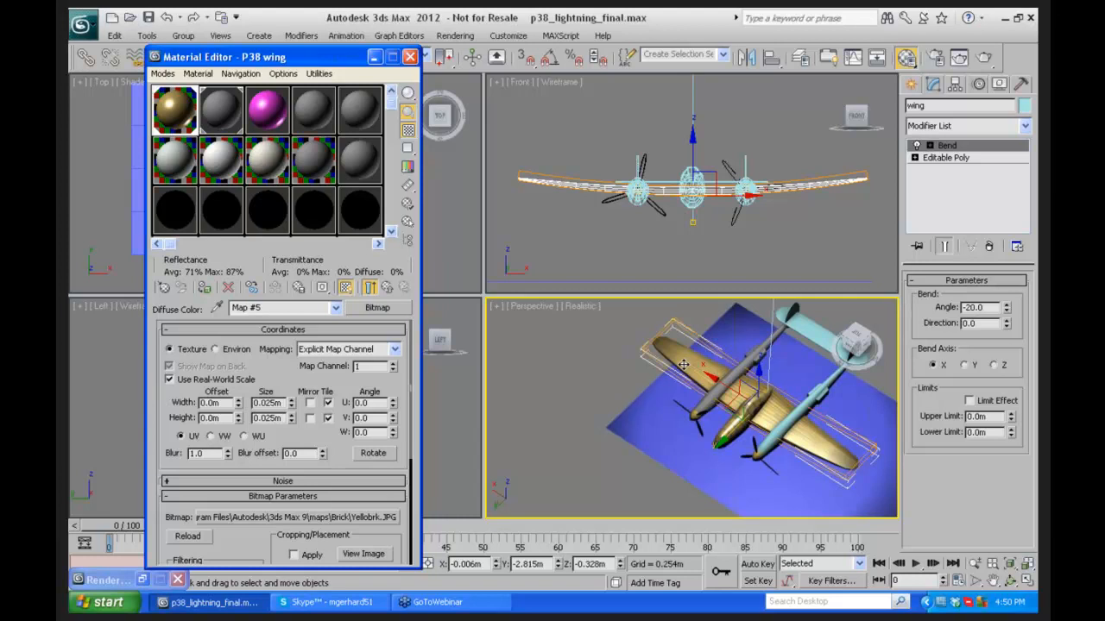
left_click(975, 562)
left_click_drag(731, 409, 706, 464)
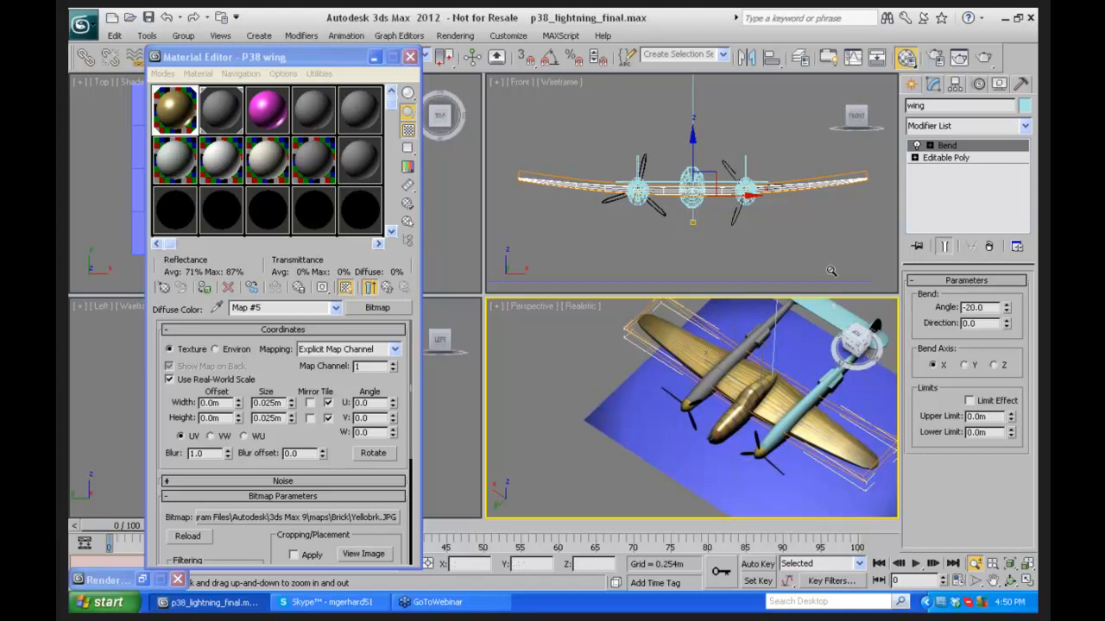
Step: Add a UVW Map modifier to the wing and activate its Gizmo sub-object level
left_click(1025, 126)
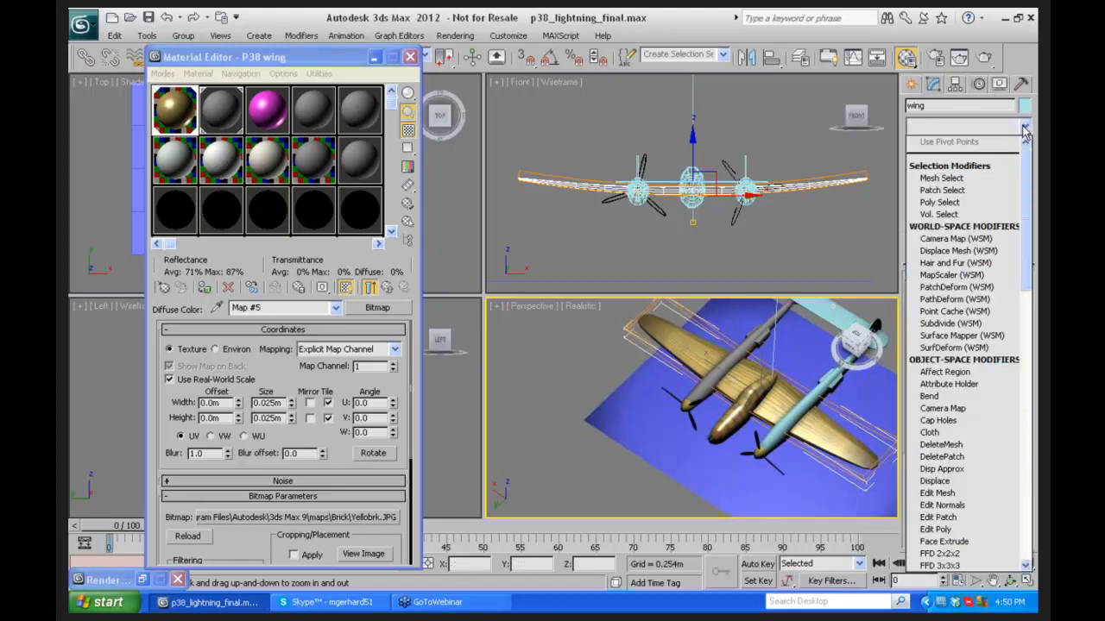
left_click_drag(1030, 196, 986, 477)
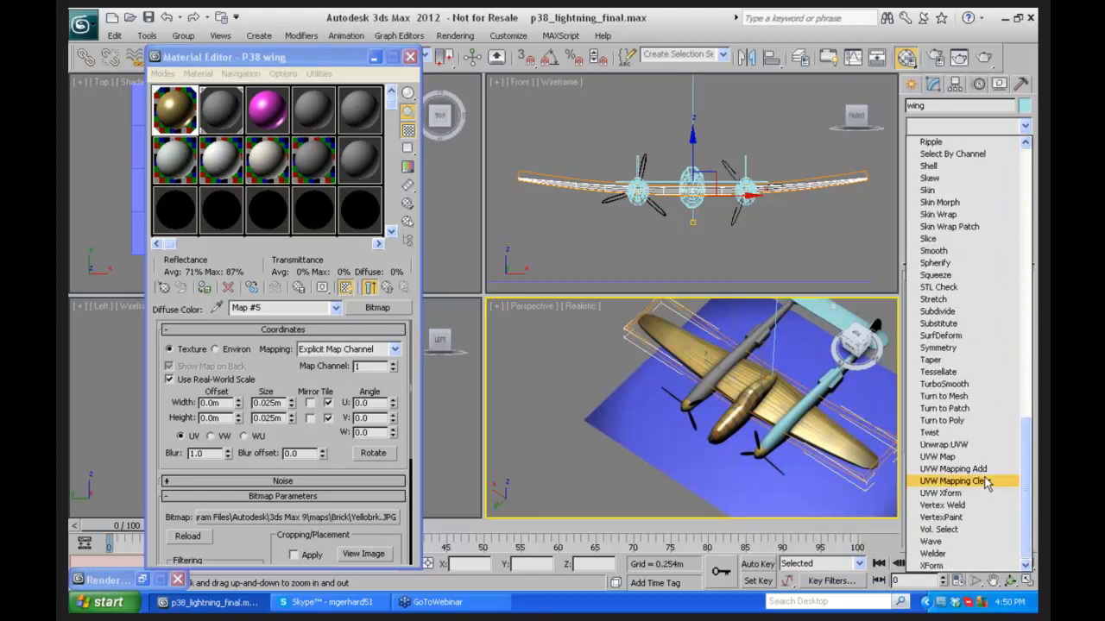
left_click(933, 456)
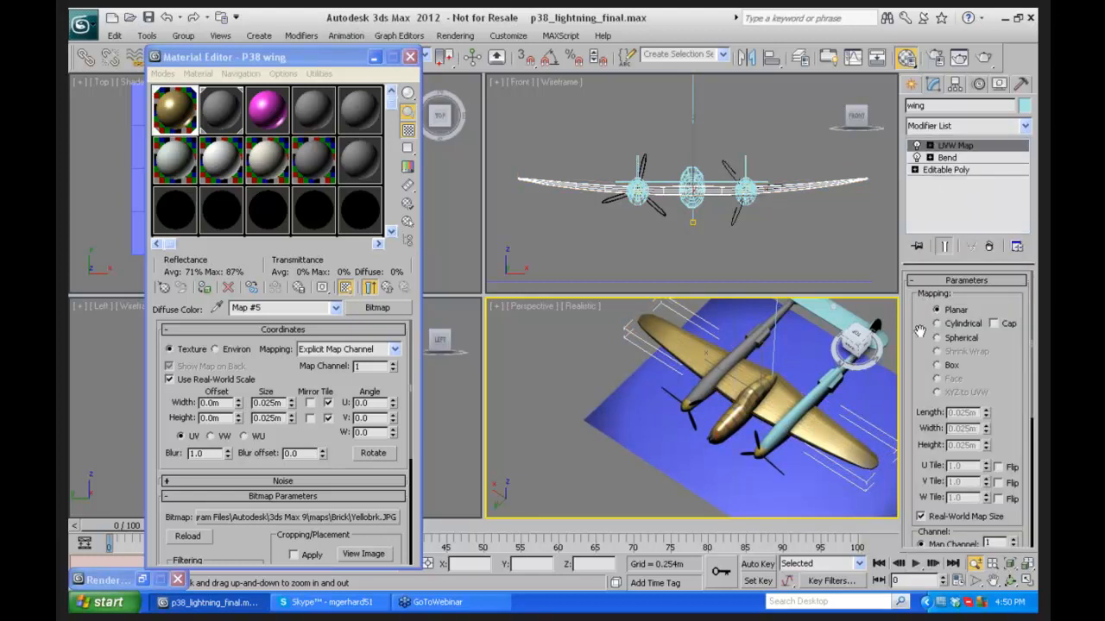
left_click(930, 145)
left_click(952, 157)
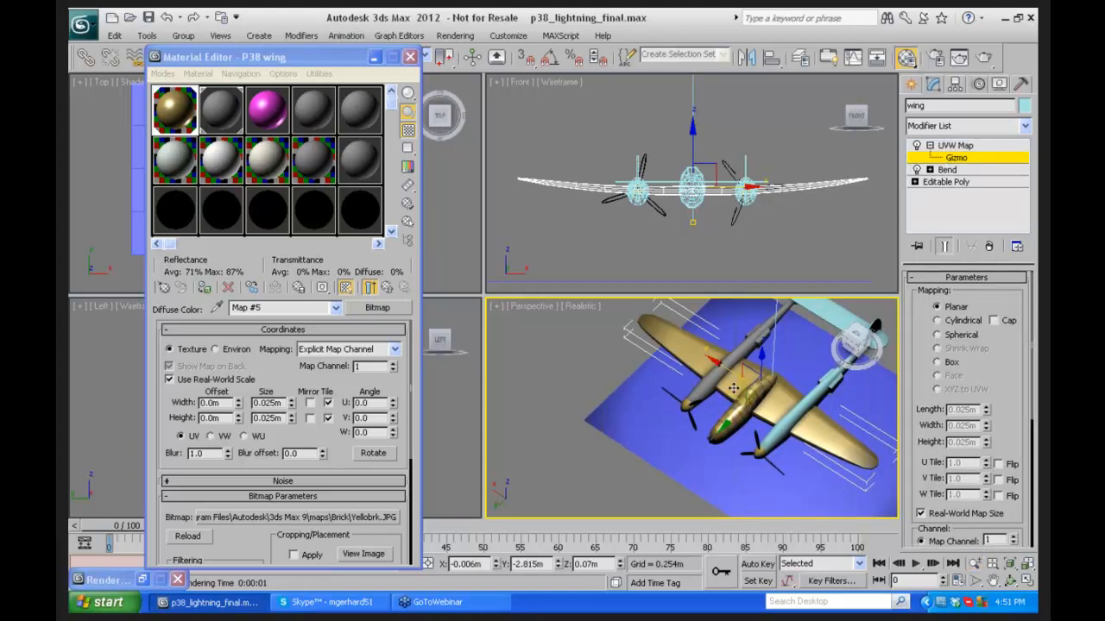
left_click_drag(742, 368, 725, 394)
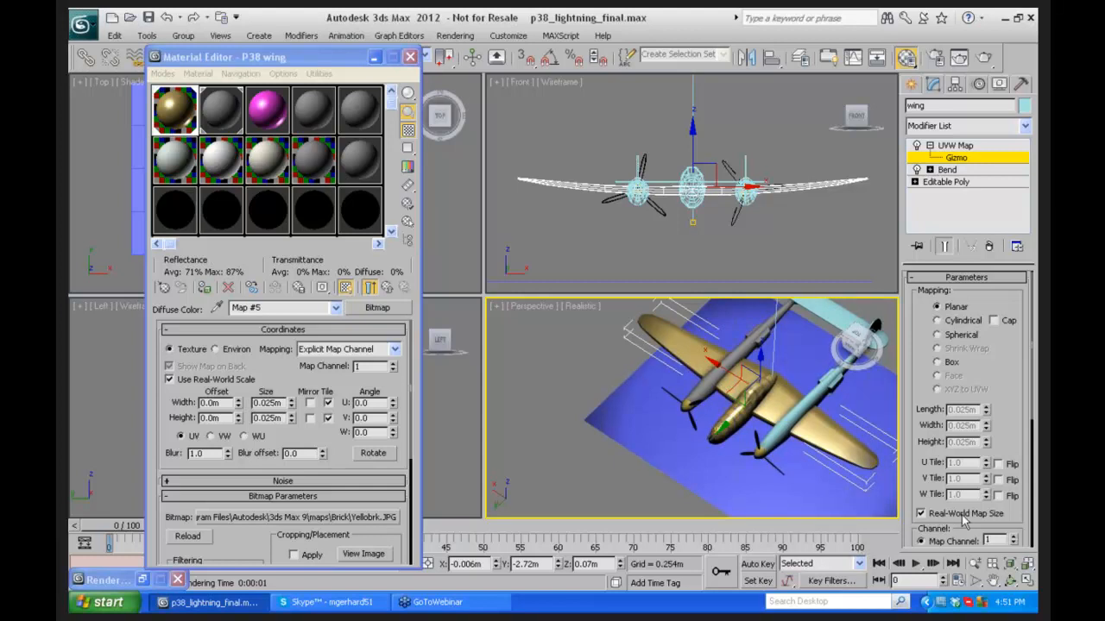
Step: Disable Real-World Map Size in the UVW Map modifier and Use Real-World Scale in the bitmap coordinates, with the Perspective view maximized
left_click(921, 513)
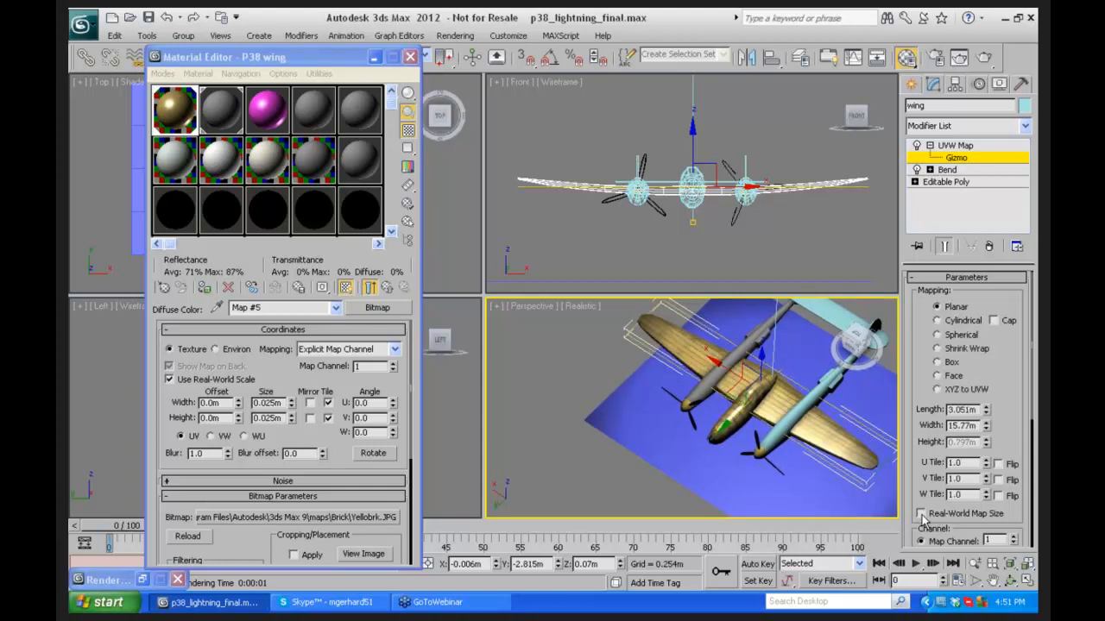
left_click(170, 380)
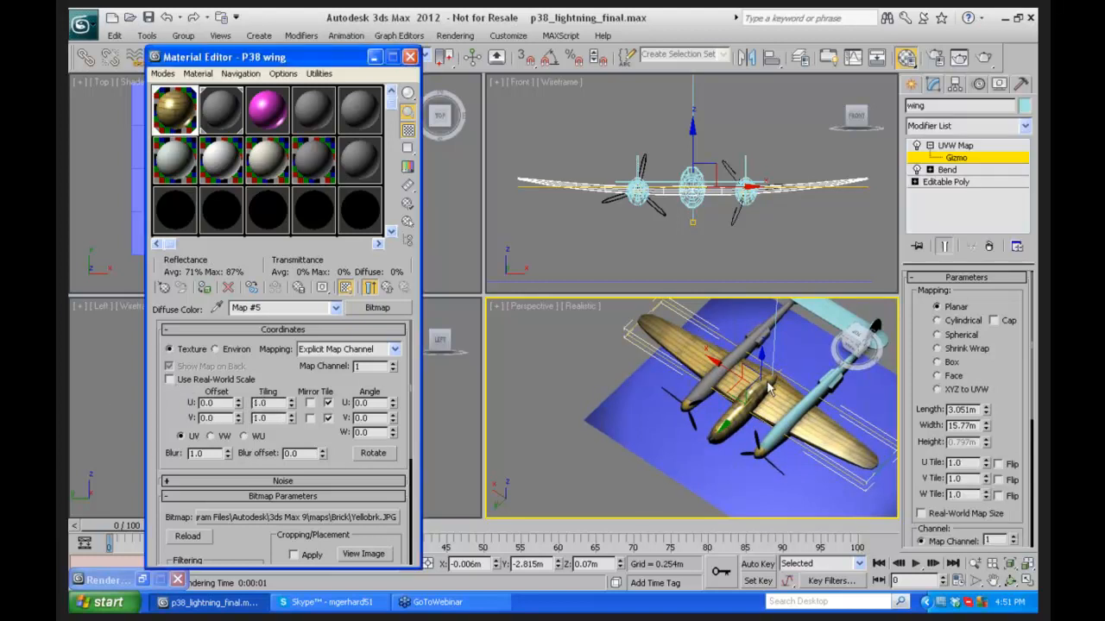
left_click(1025, 583)
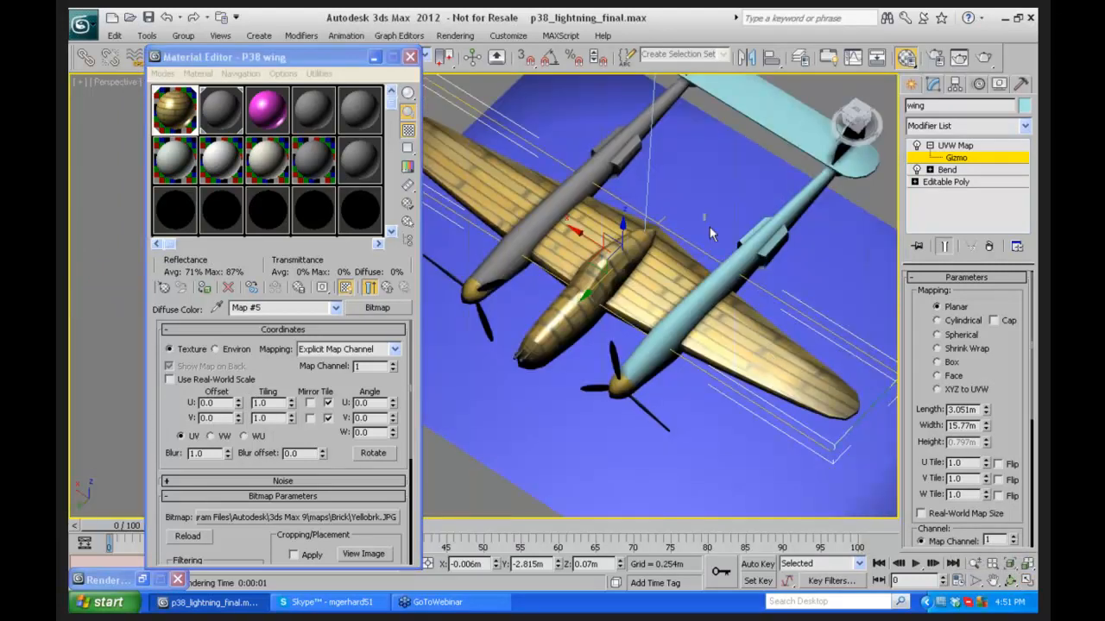
left_click(993, 581)
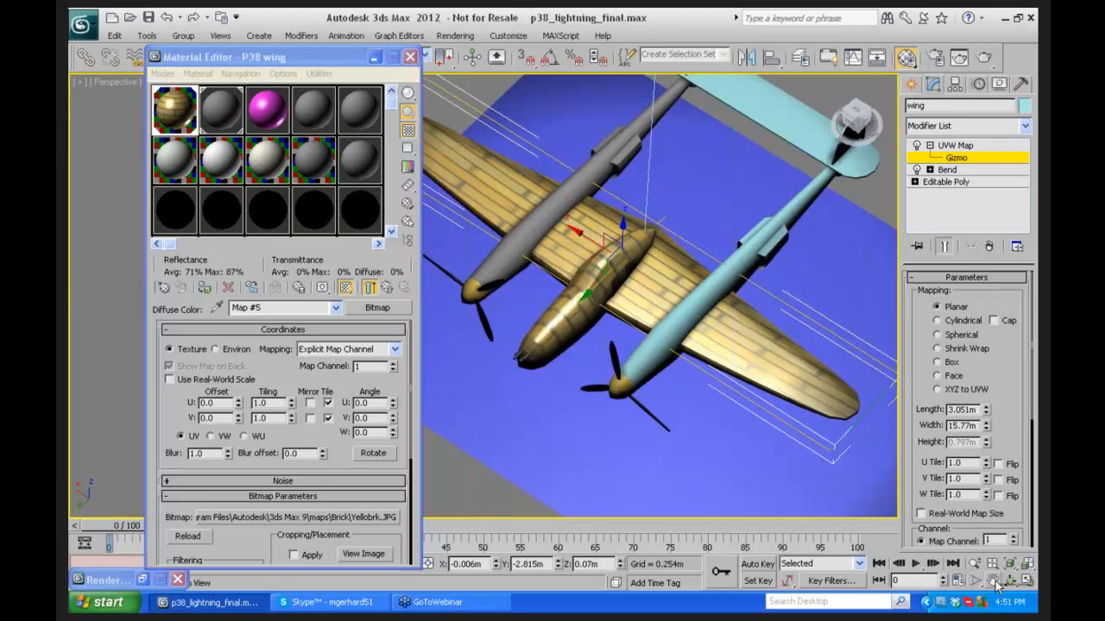
left_click_drag(680, 257, 706, 289)
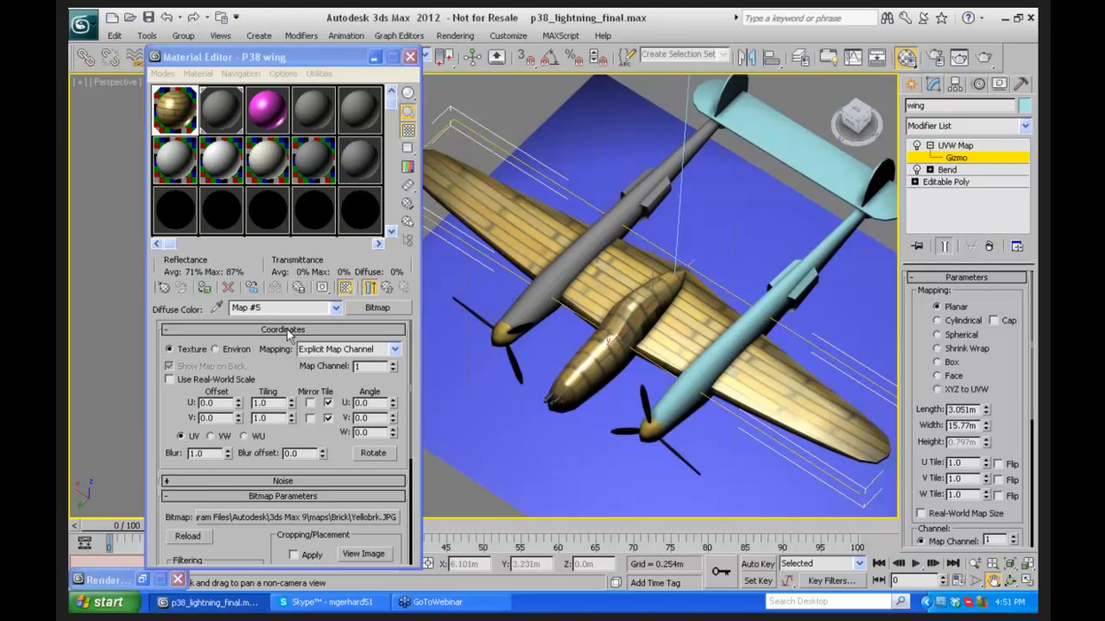
Step: Bitmap-fit the wing's UVW mapping gizmo to the proportions of Yellobrk.JPG
left_click(265, 371)
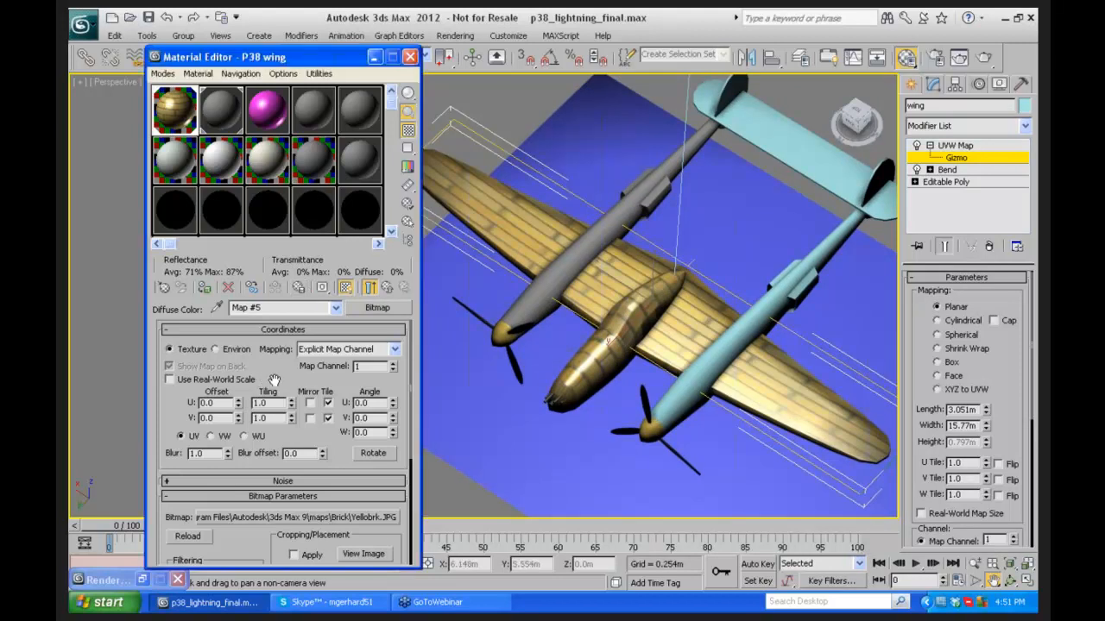
left_click_drag(913, 358, 907, 385)
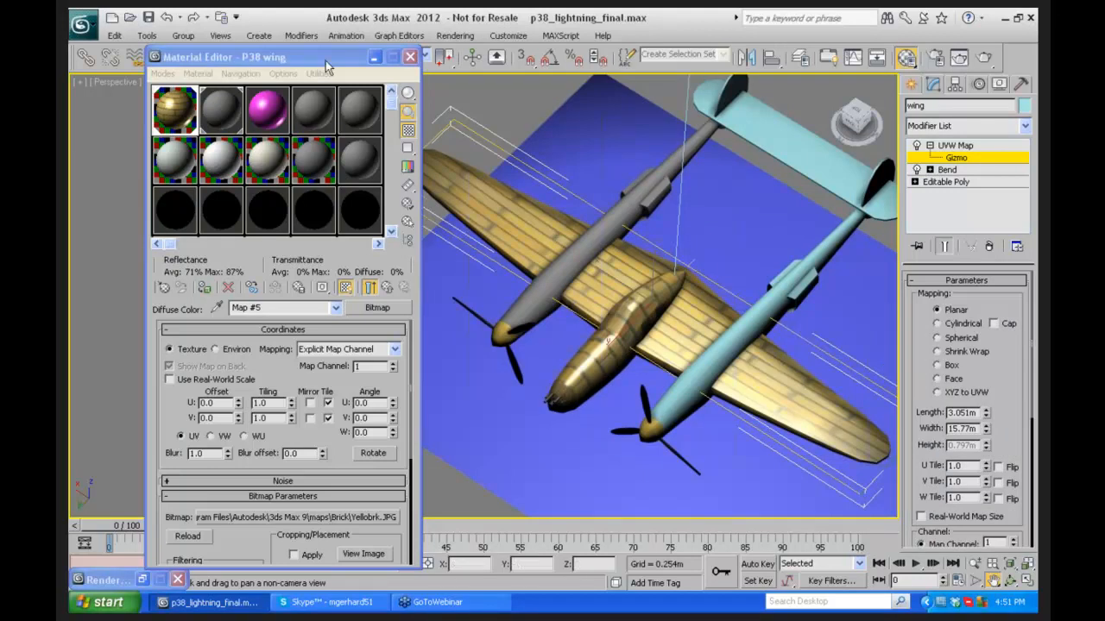
left_click_drag(326, 62, 238, 94)
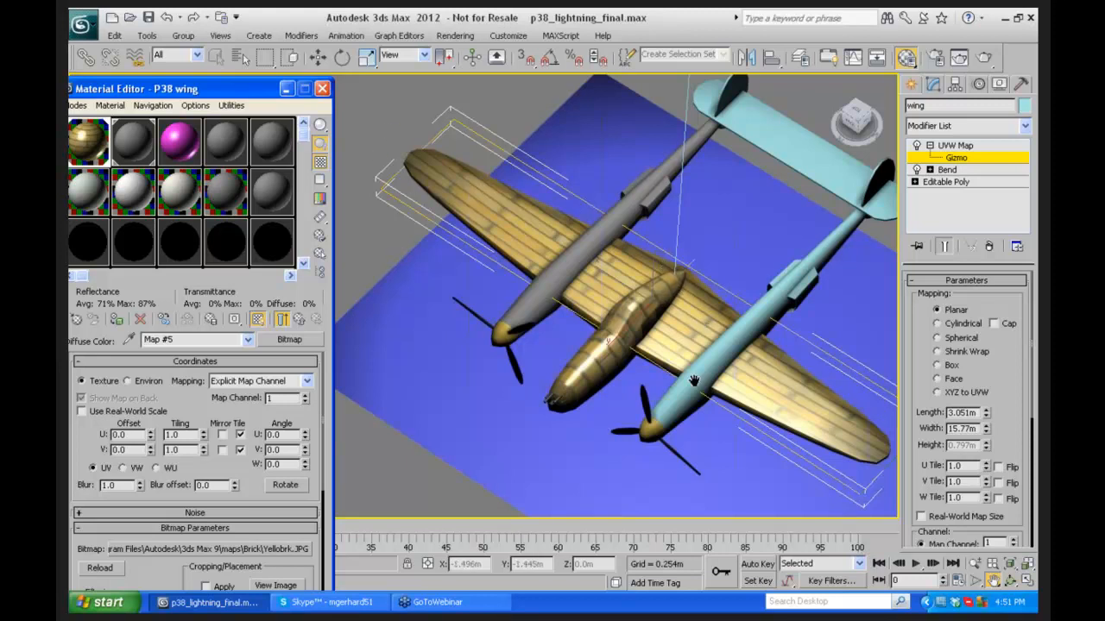
left_click_drag(916, 365, 916, 361)
scroll(915, 361, "down", 5)
left_click(941, 447)
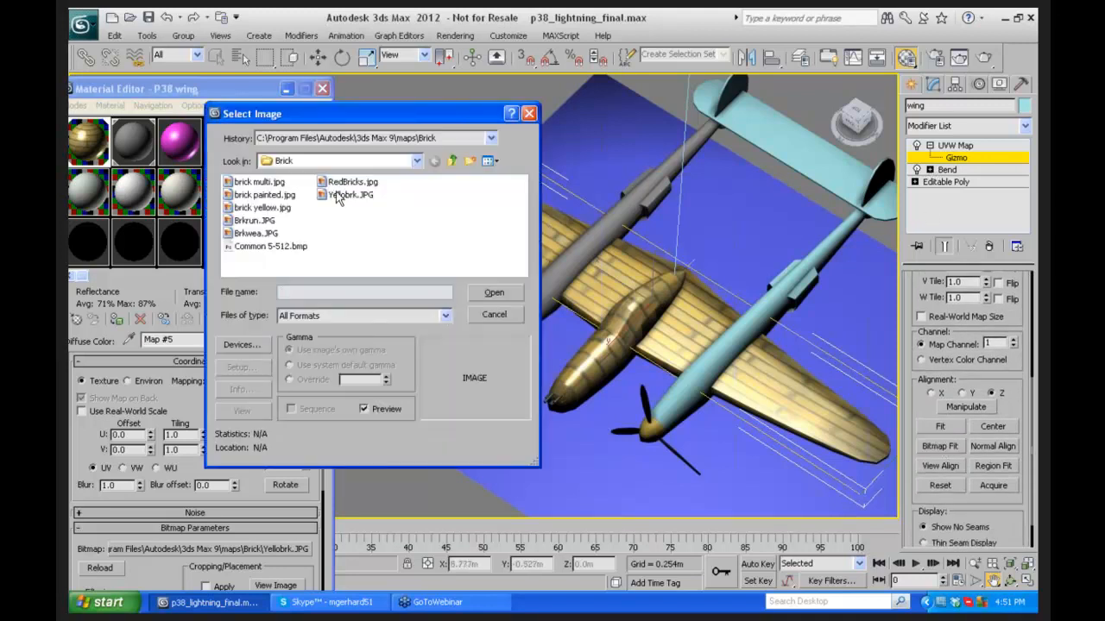
left_click(347, 194)
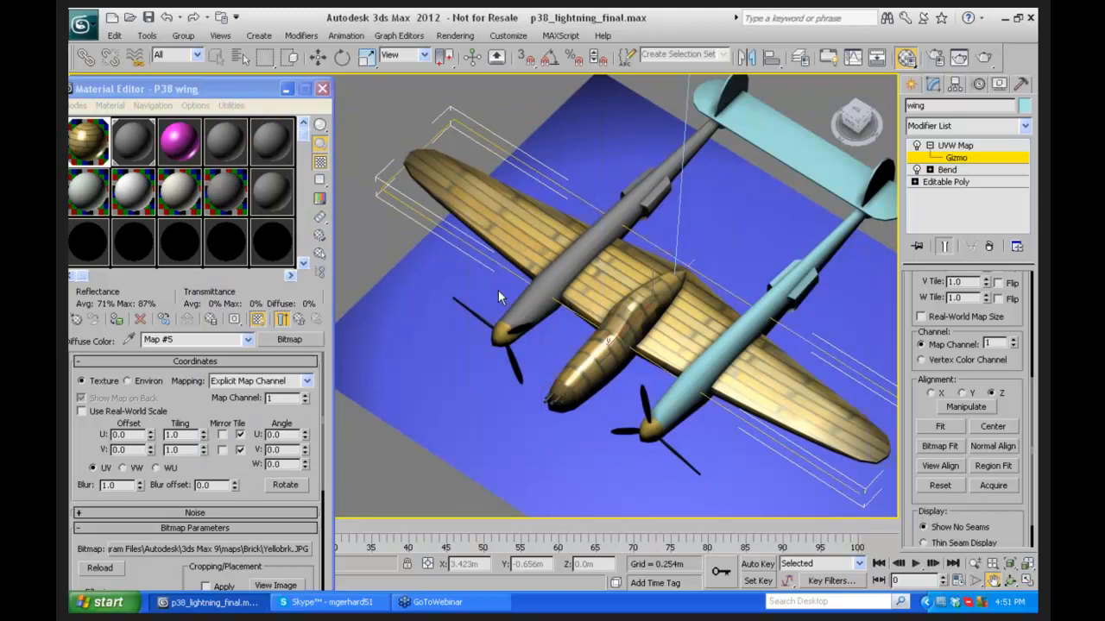
left_click(498, 292)
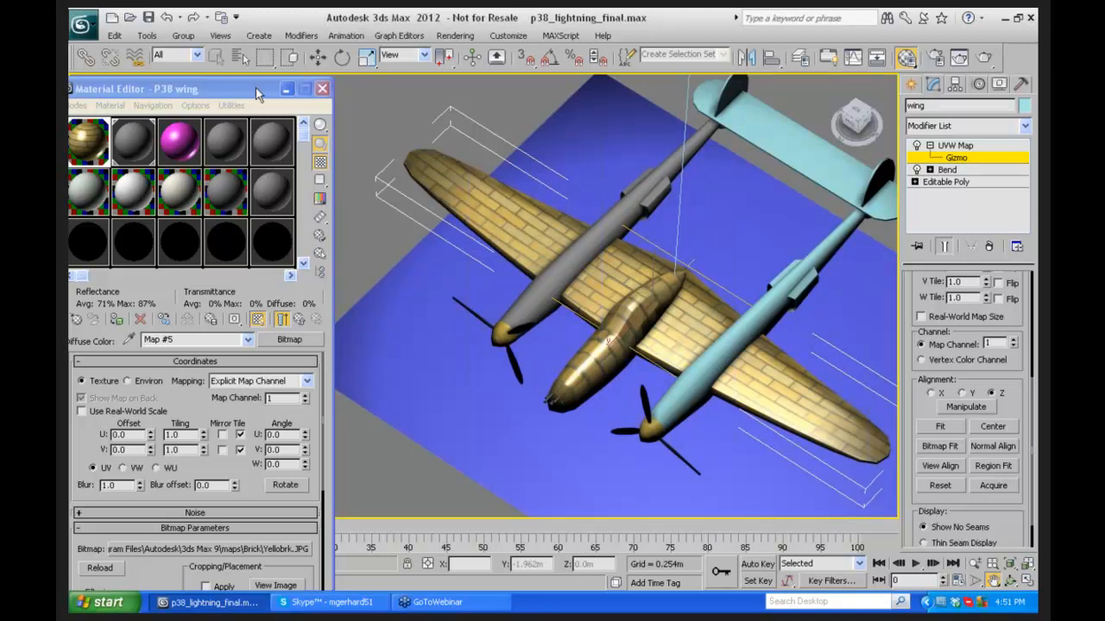
Step: View the brick bitmap in the cropping and placement window, then minimize that window
left_click_drag(255, 87, 345, 38)
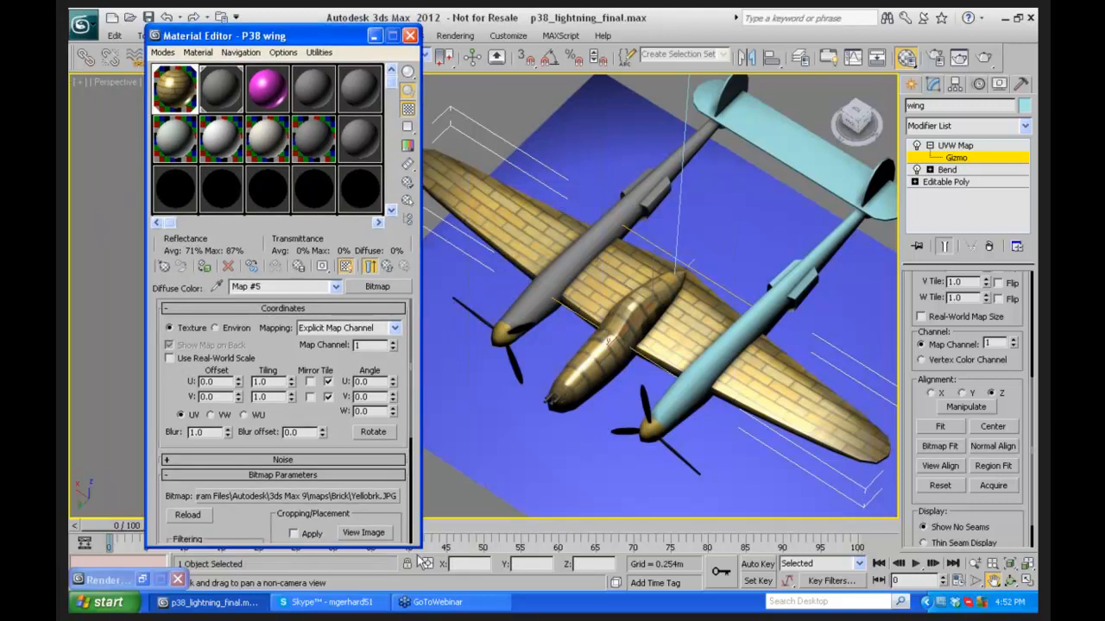
scroll(237, 513, "down", 5)
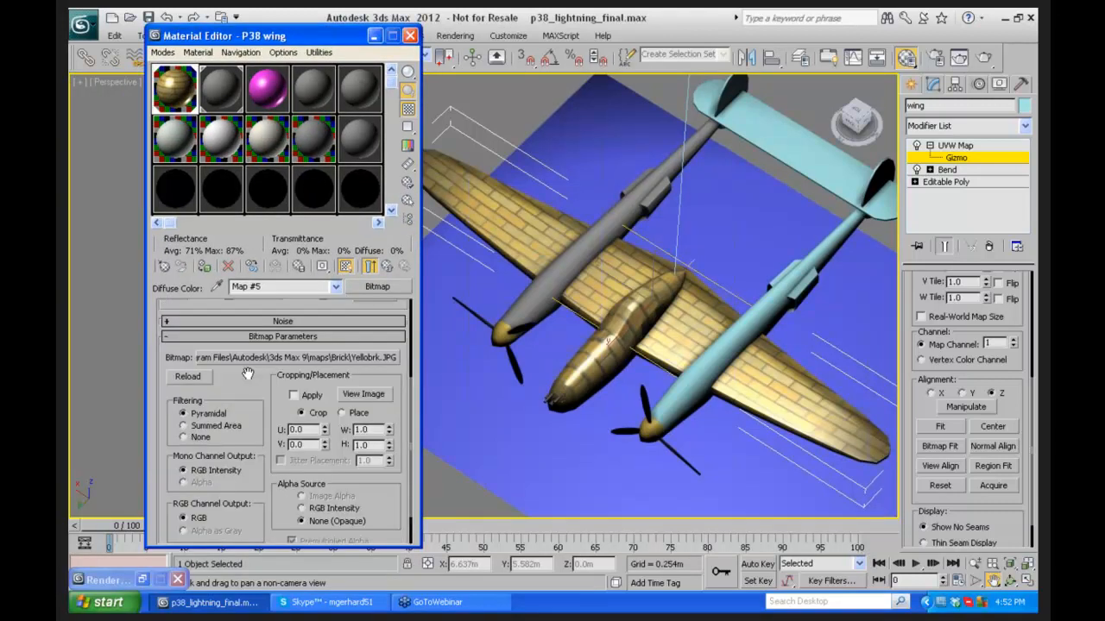
left_click(364, 382)
left_click_drag(882, 110, 355, 113)
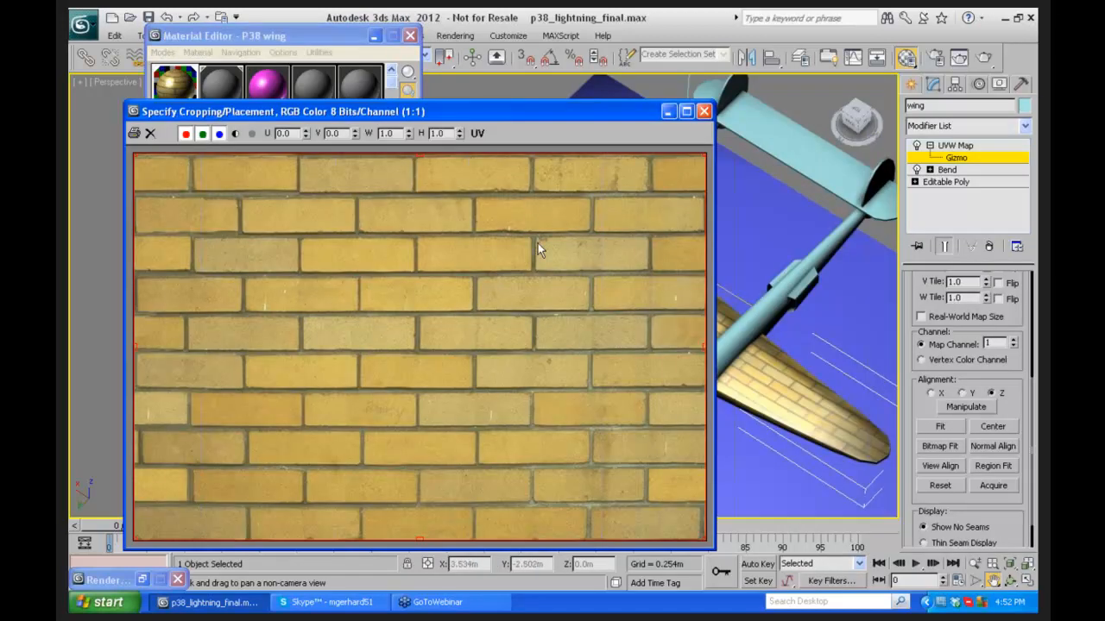
left_click(670, 112)
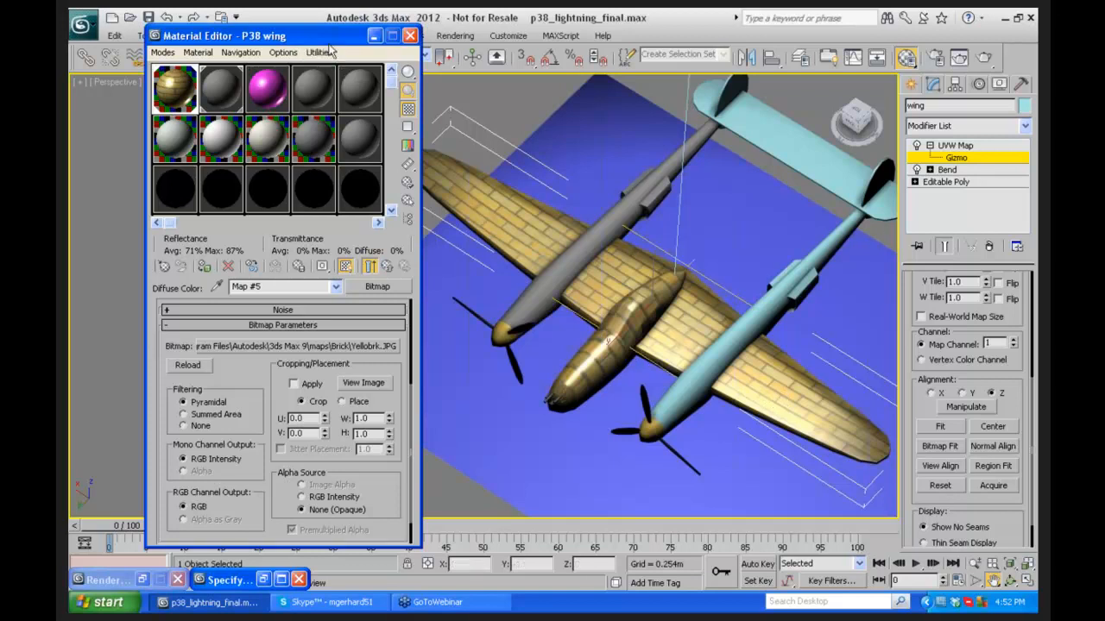
left_click_drag(329, 36, 309, 55)
scroll(229, 380, "up", 3)
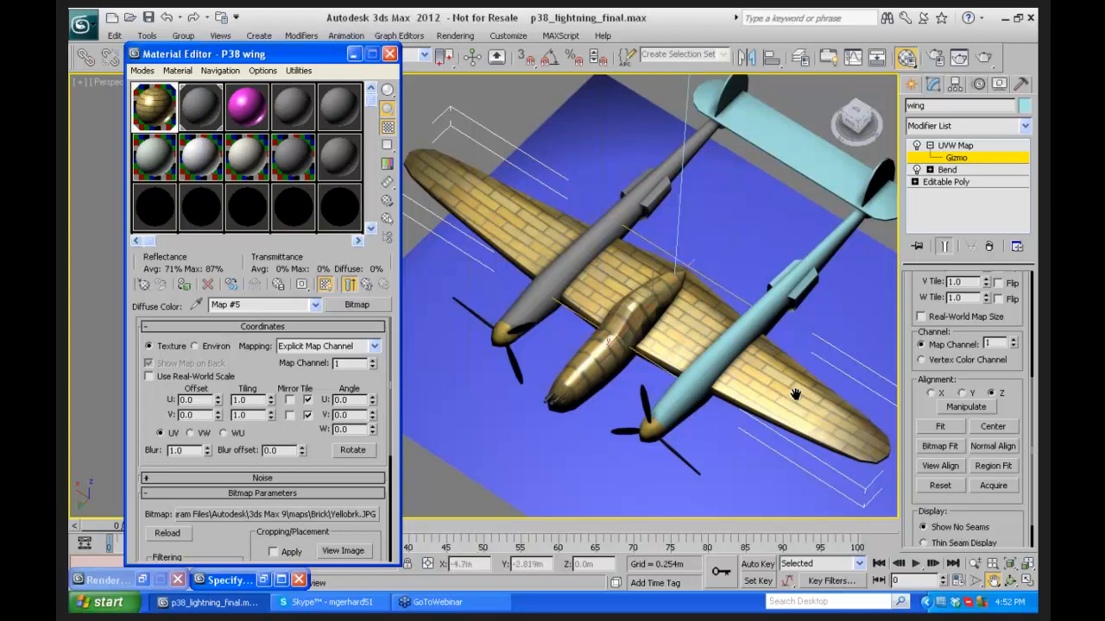
Step: Activate the wing's UVW Map gizmo and move it along the X axis to about 0.577 m
left_click_drag(915, 401, 924, 521)
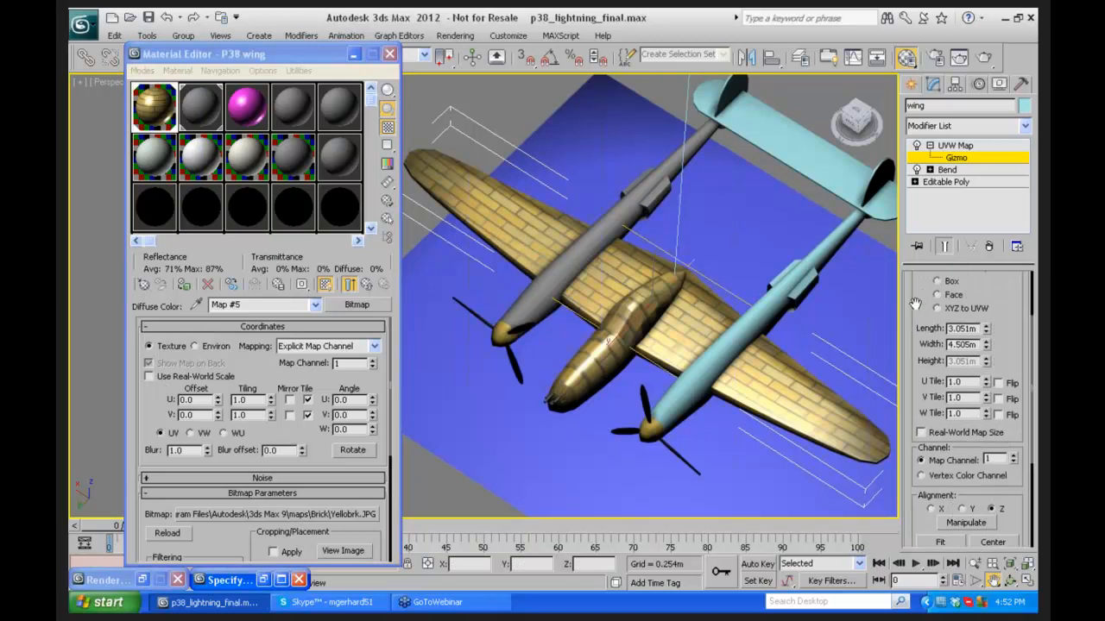
left_click_drag(916, 316, 908, 422)
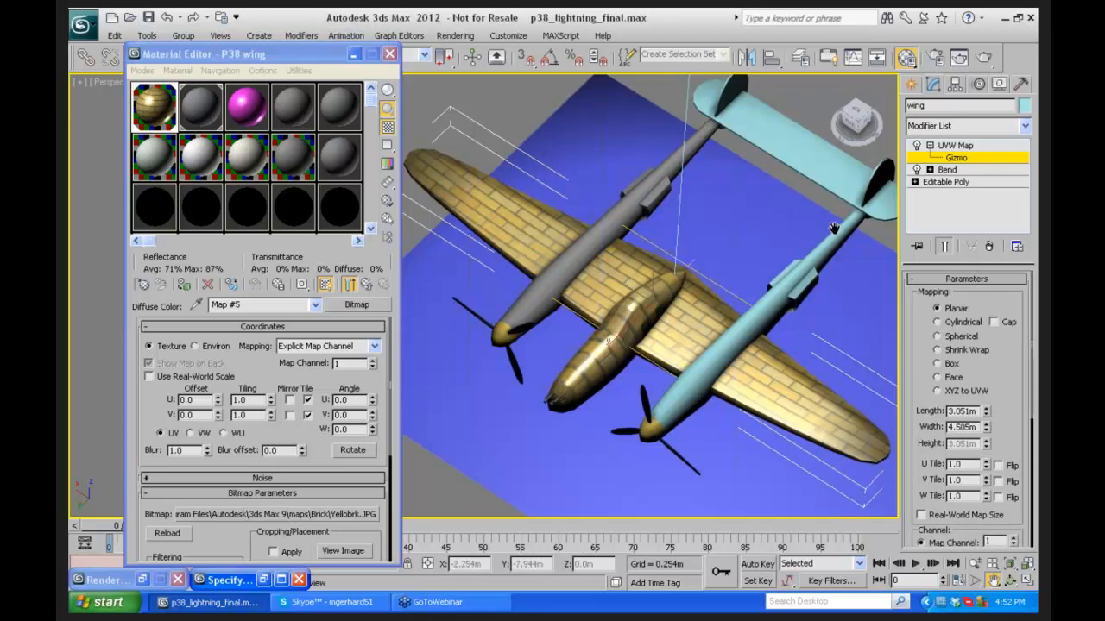
left_click_drag(260, 56, 224, 115)
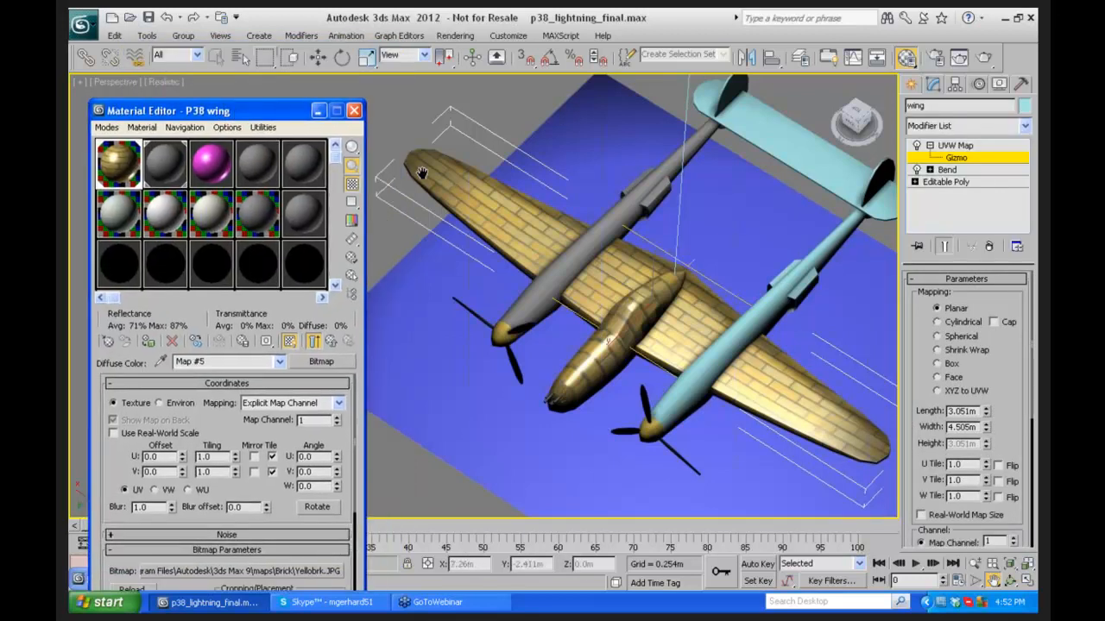
left_click(368, 57)
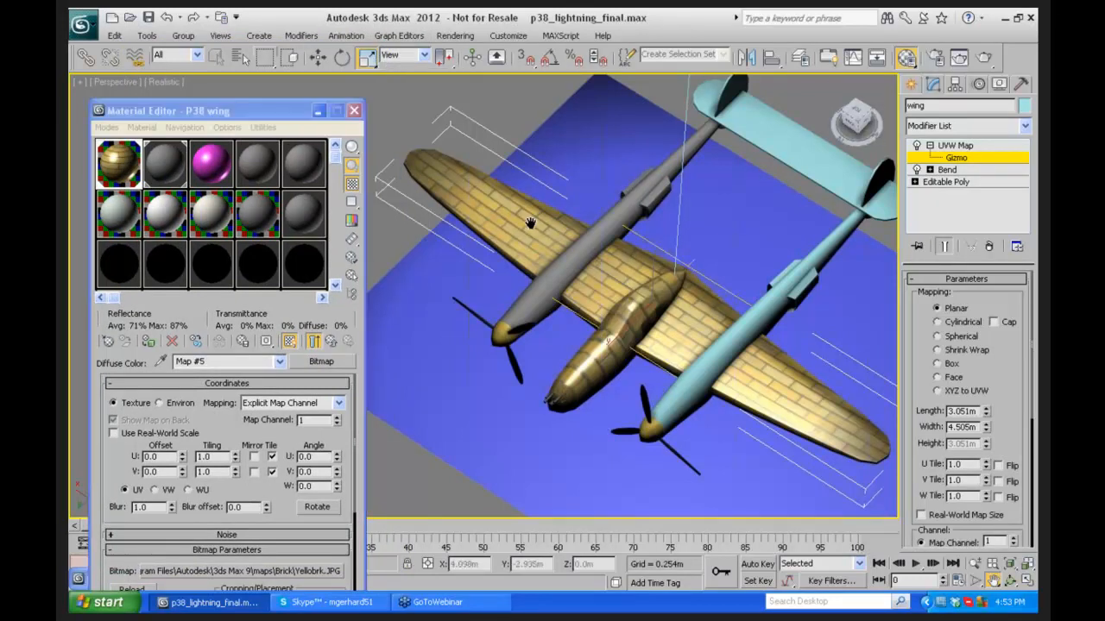
left_click_drag(369, 57, 368, 132)
left_click(954, 147)
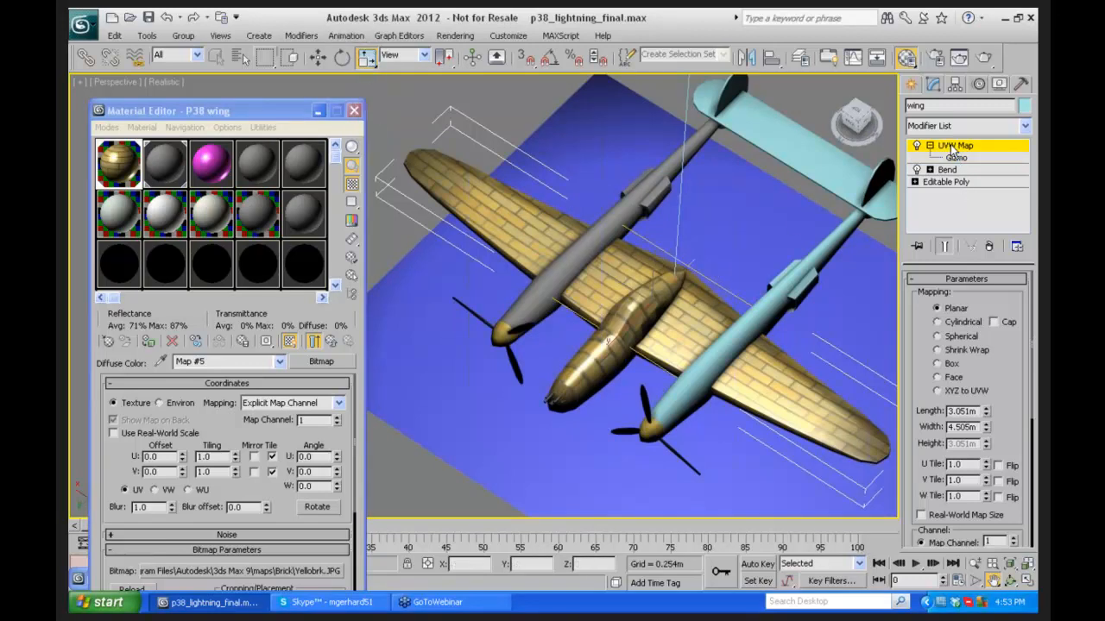
key("1")
key("w")
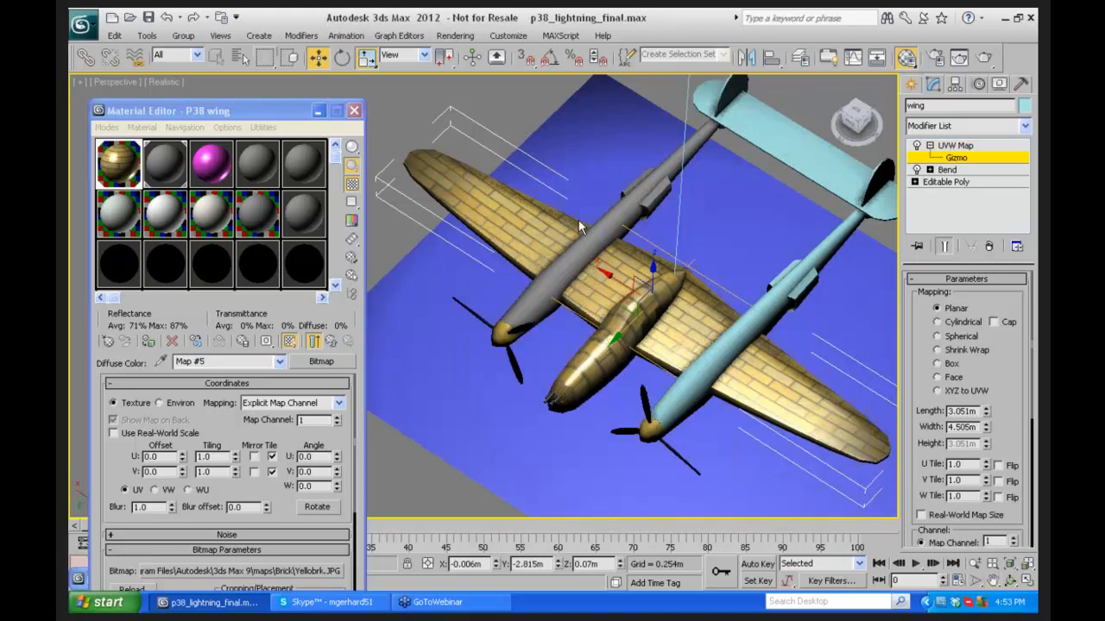
left_click_drag(613, 275, 605, 254)
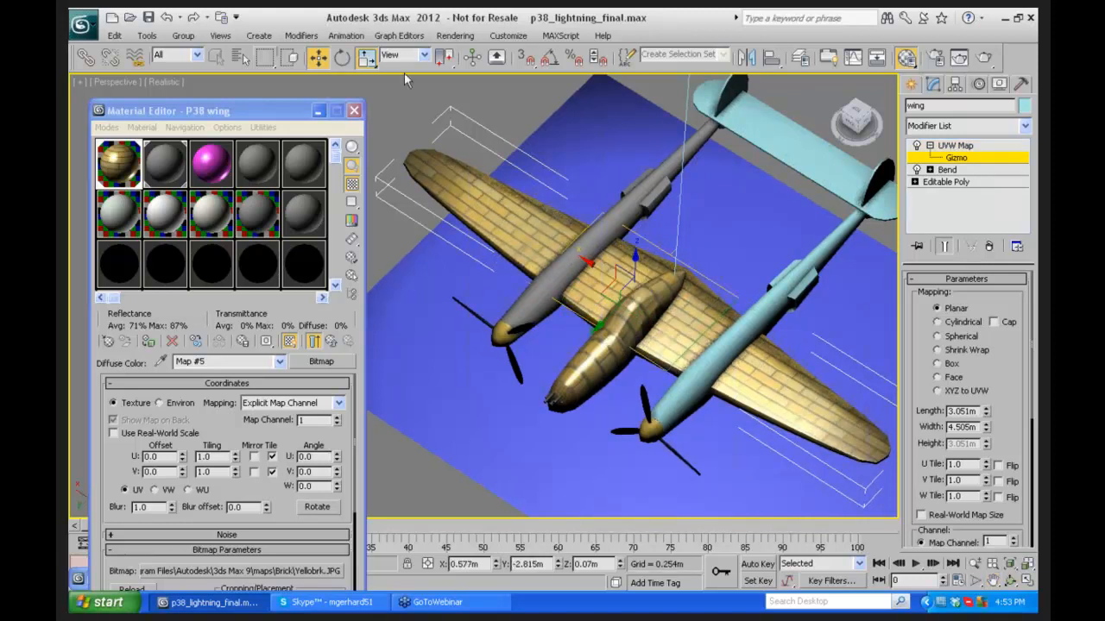
Step: Scale the wing's mapping gizmo non-uniformly, shift it slightly along X and rotate it so the bricks are skewed across the wing
left_click(367, 58)
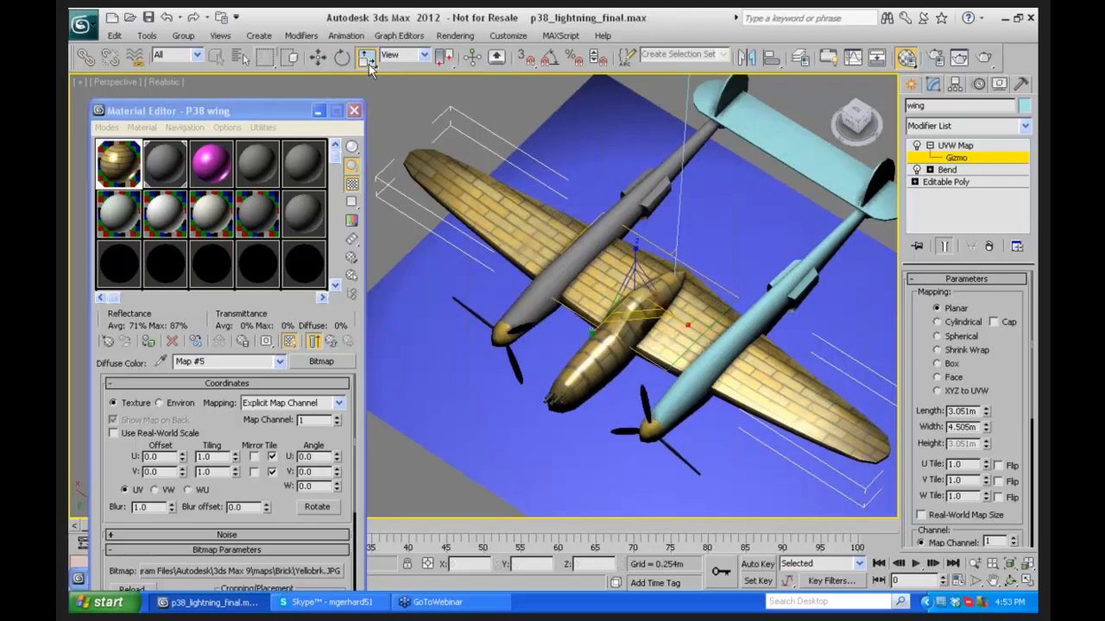
left_click_drag(683, 317, 672, 282)
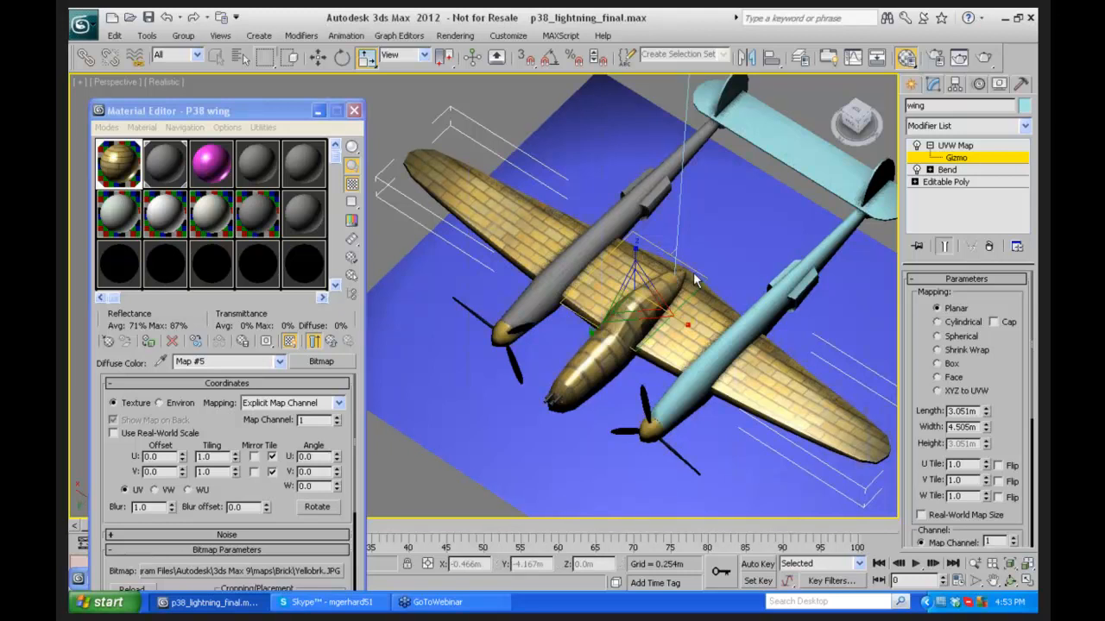
left_click(317, 57)
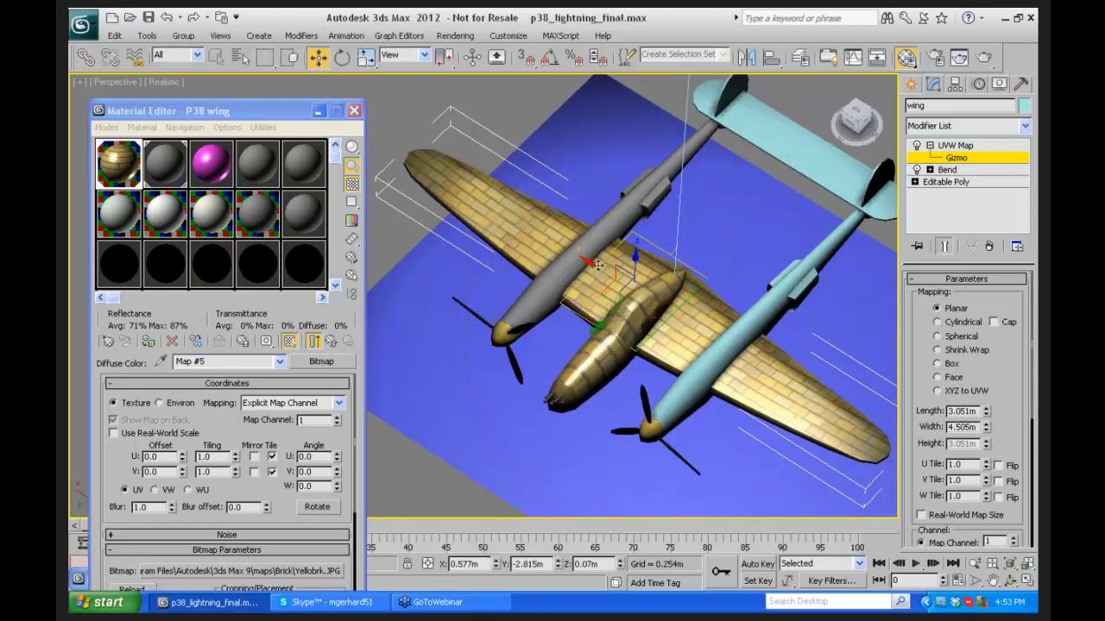
left_click_drag(595, 265, 596, 257)
key("e")
left_click_drag(639, 332, 631, 286)
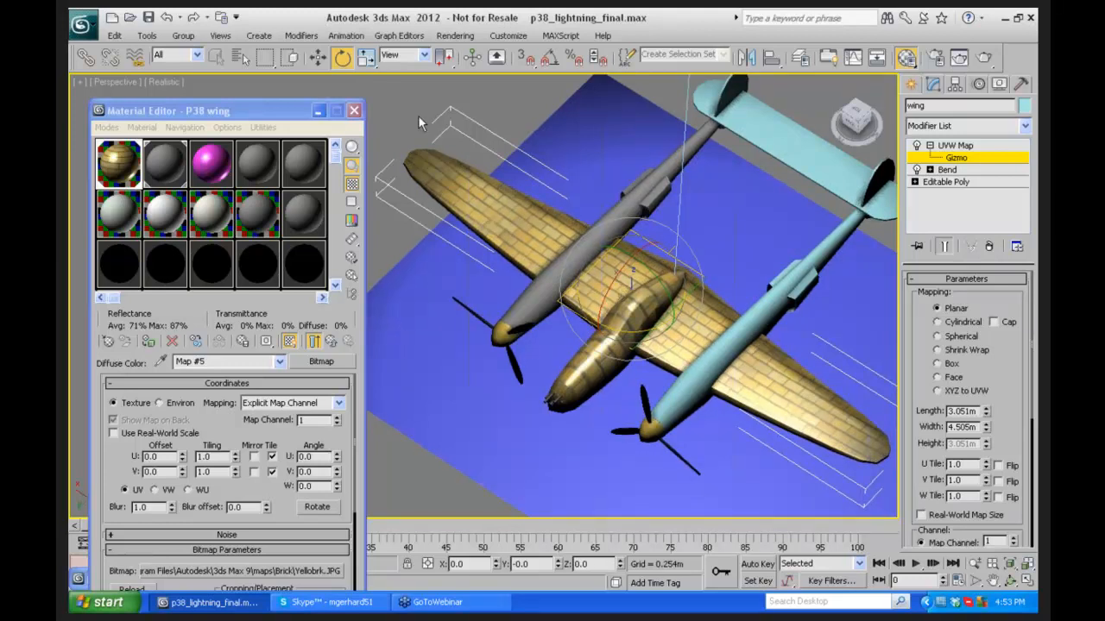
Step: Animate the mapping gizmo with Auto Key by rotating it at frame 100
left_click(318, 111)
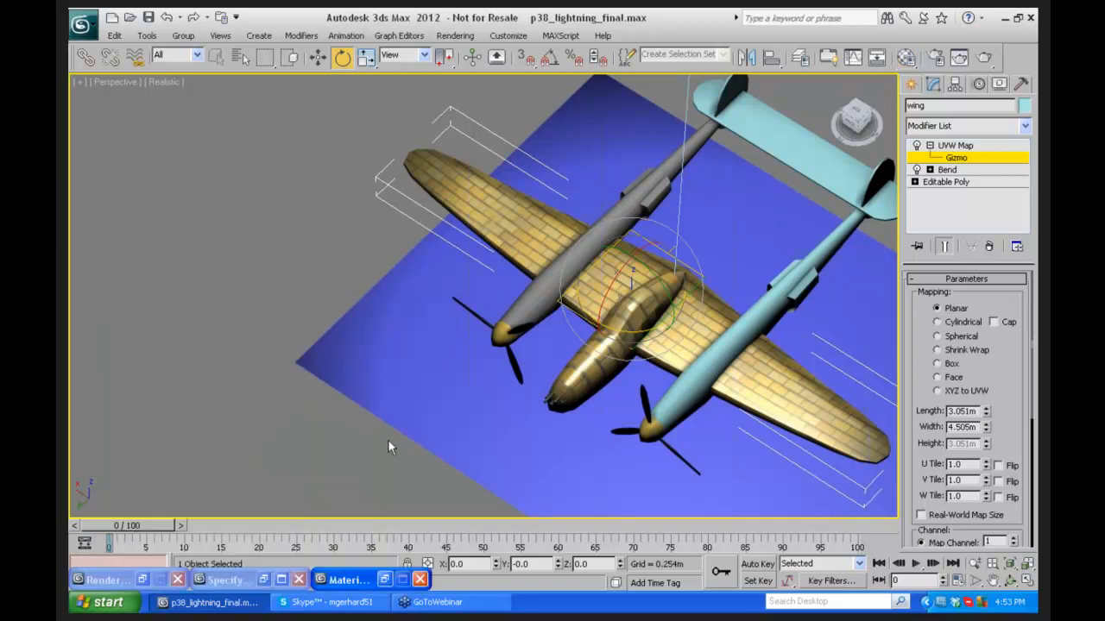
left_click(757, 563)
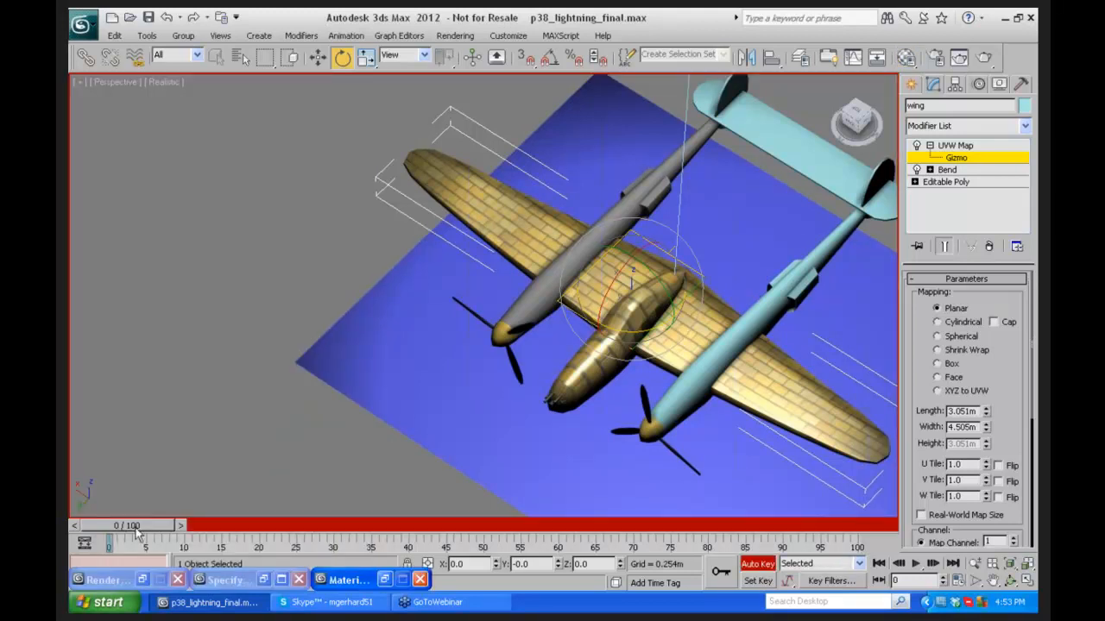
left_click_drag(135, 532, 837, 526)
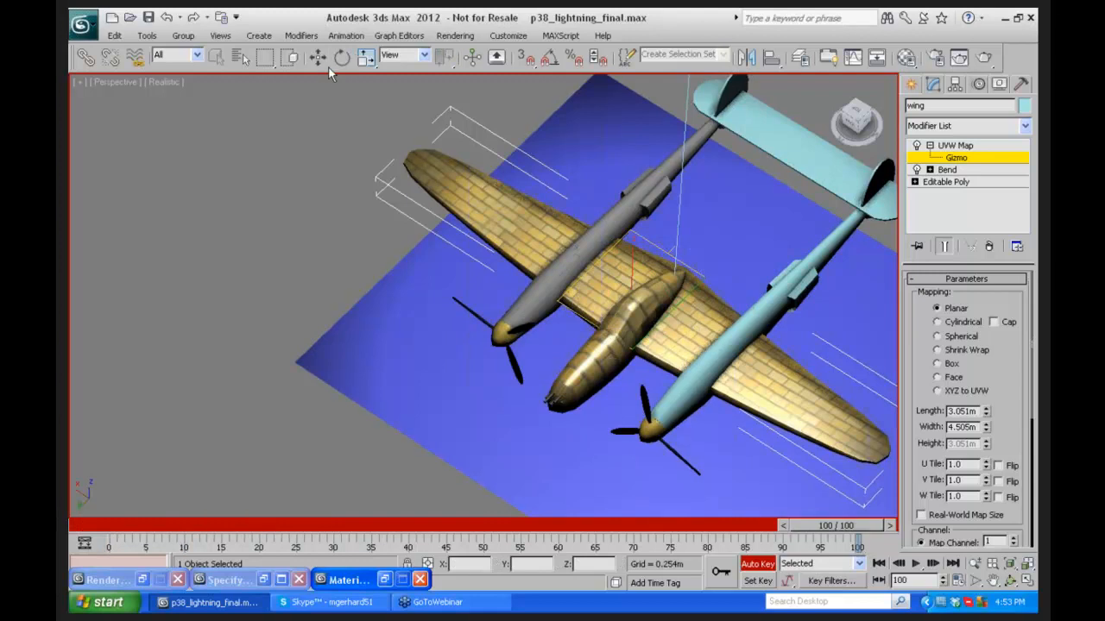
left_click_drag(583, 335, 361, 193)
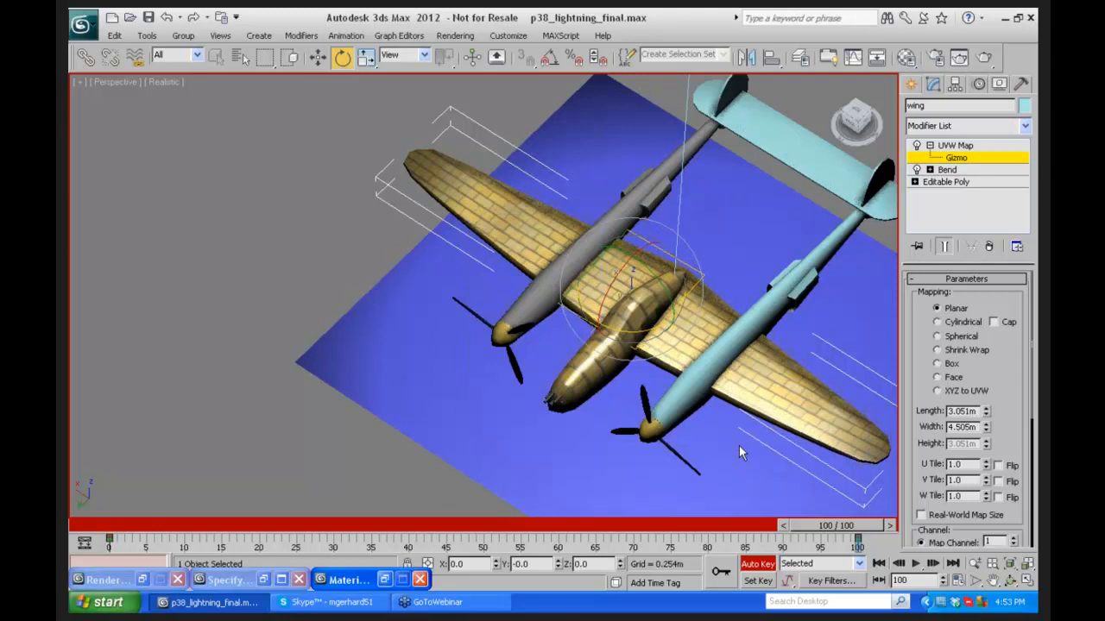
Step: Play the brick mapping animation, stop it, return to frame 0 and turn off Auto Key
left_click(917, 563)
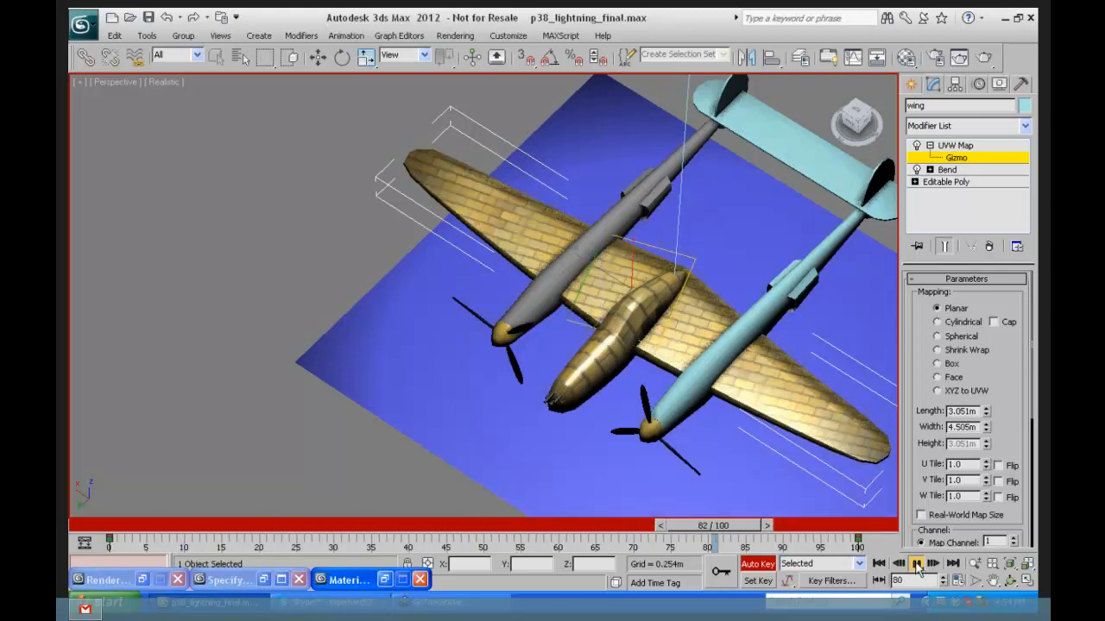
left_click(917, 566)
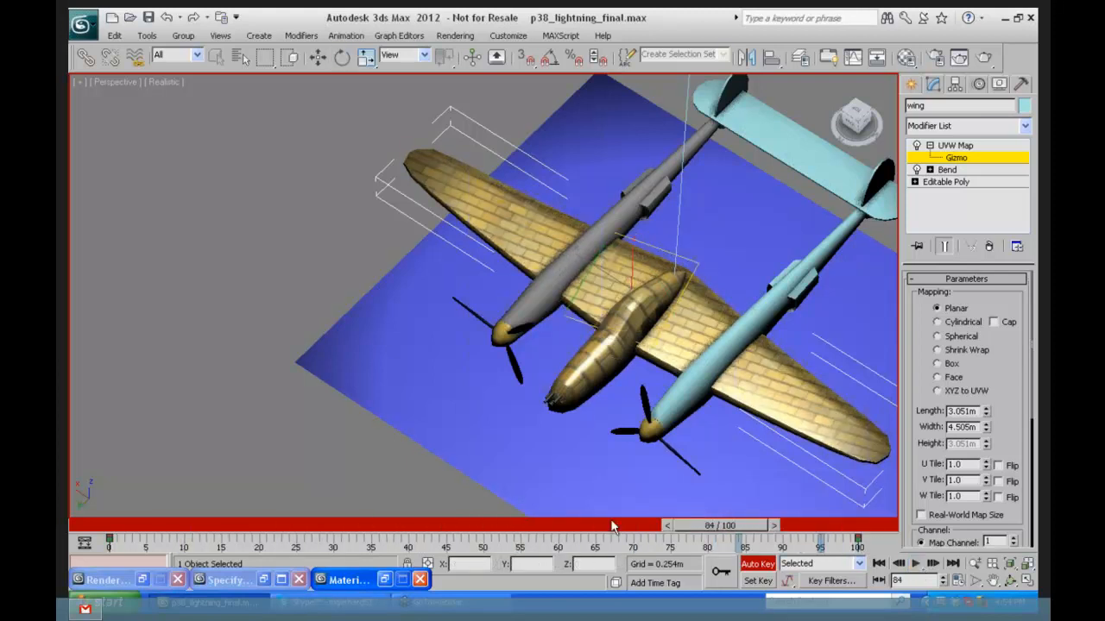
key("Home")
key("e")
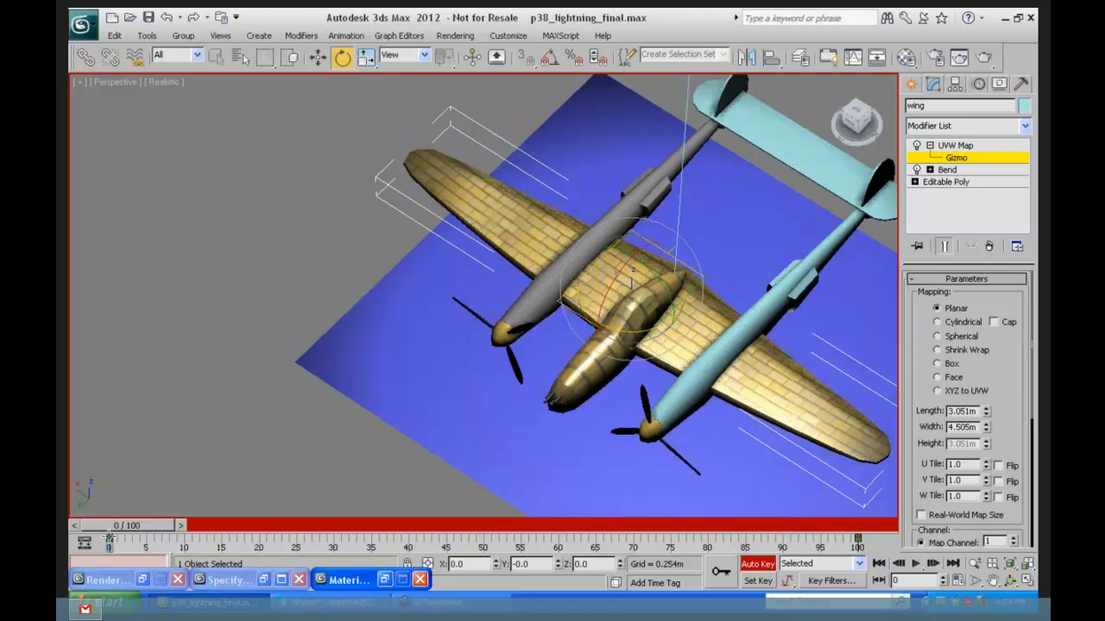
left_click(757, 565)
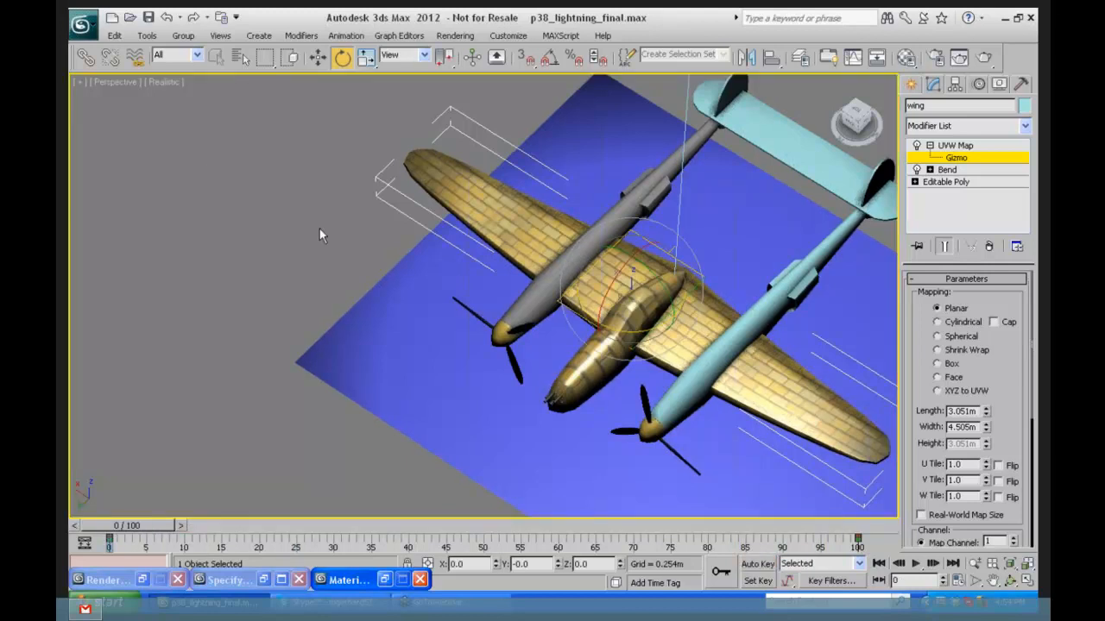
Step: Reopen the Material Editor and set the brick bitmap's offset to U 0.24 and V 1.45
key("m")
left_click_drag(172, 44, 290, 51)
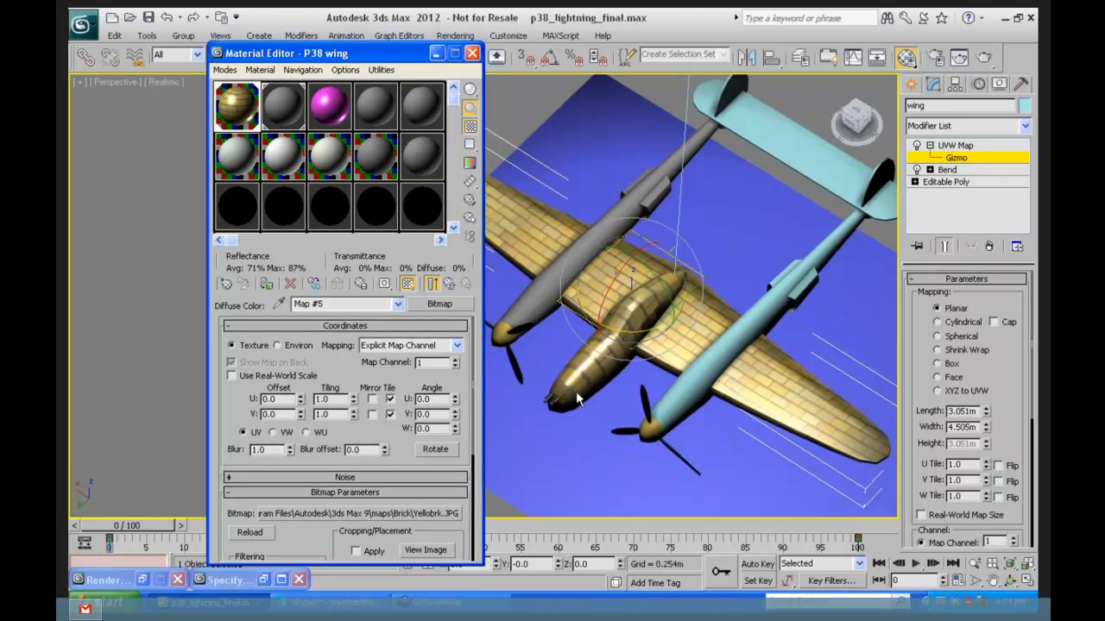
left_click_drag(373, 55, 313, 57)
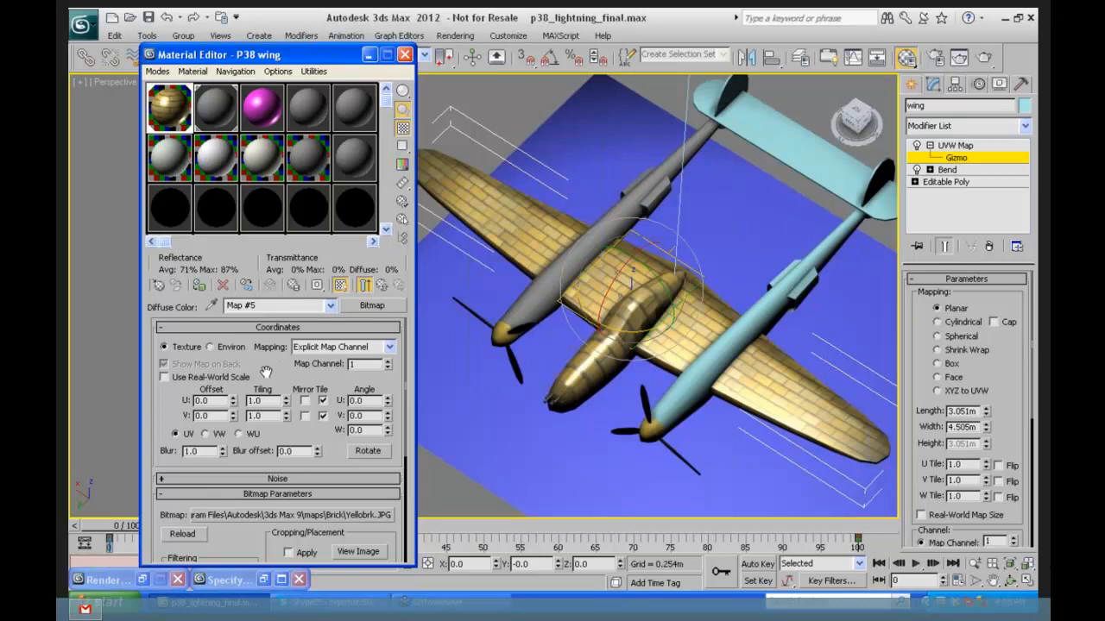
key("super+e")
left_click_drag(501, 24, 1103, 35)
left_click_drag(234, 400, 235, 377)
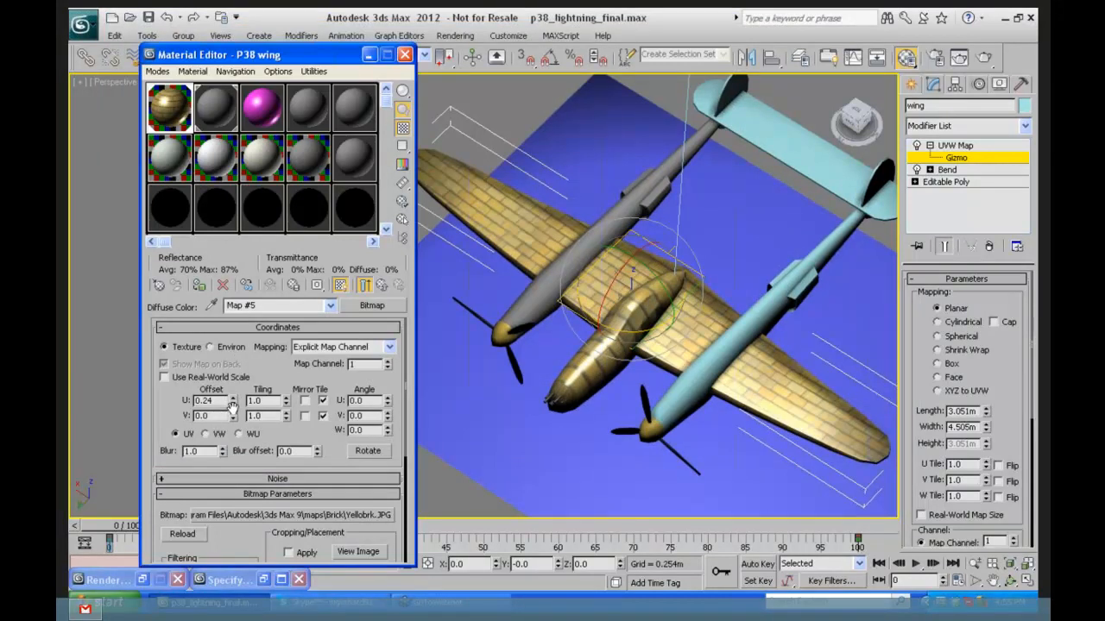
left_click_drag(233, 415, 238, 364)
Step: Try a V tiling of 6 in the brick bitmap's coordinates and restore it to 1
double_click(264, 417)
type("6")
key("Return")
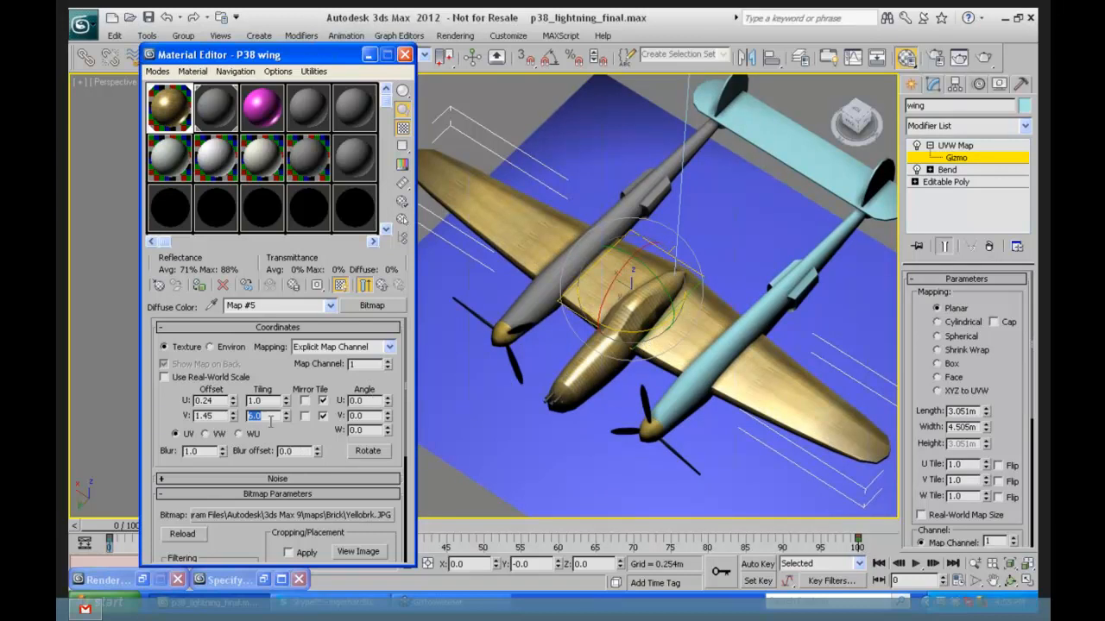
type("1")
key("Return")
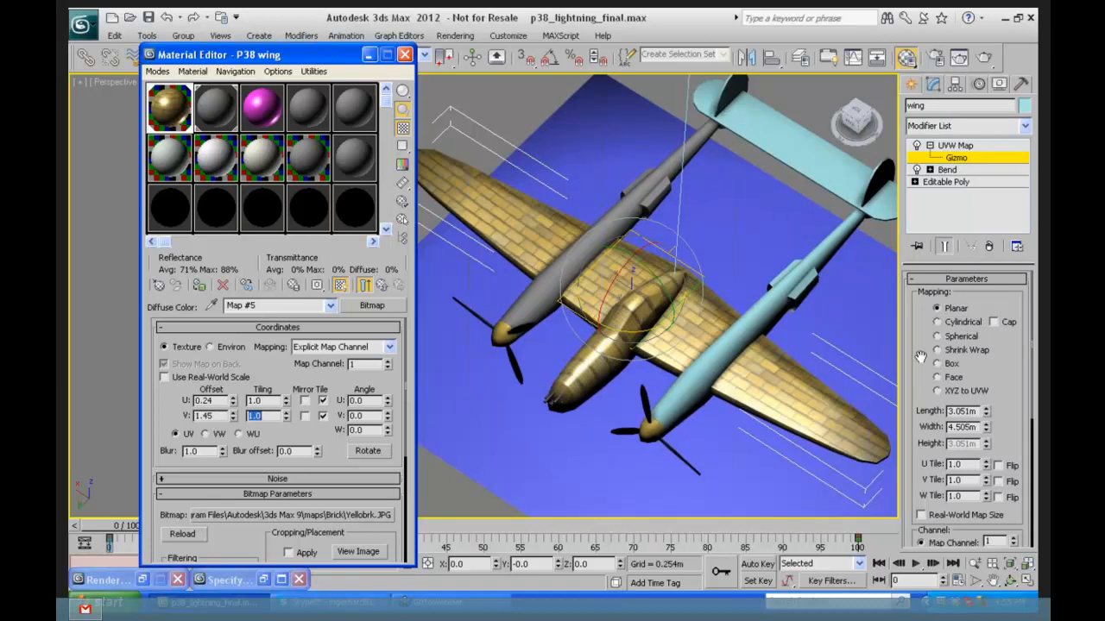
Step: Try V Tile values of 2 and 3 in the wing's UVW Map modifier and restore the value to 1
left_click_drag(920, 356, 915, 288)
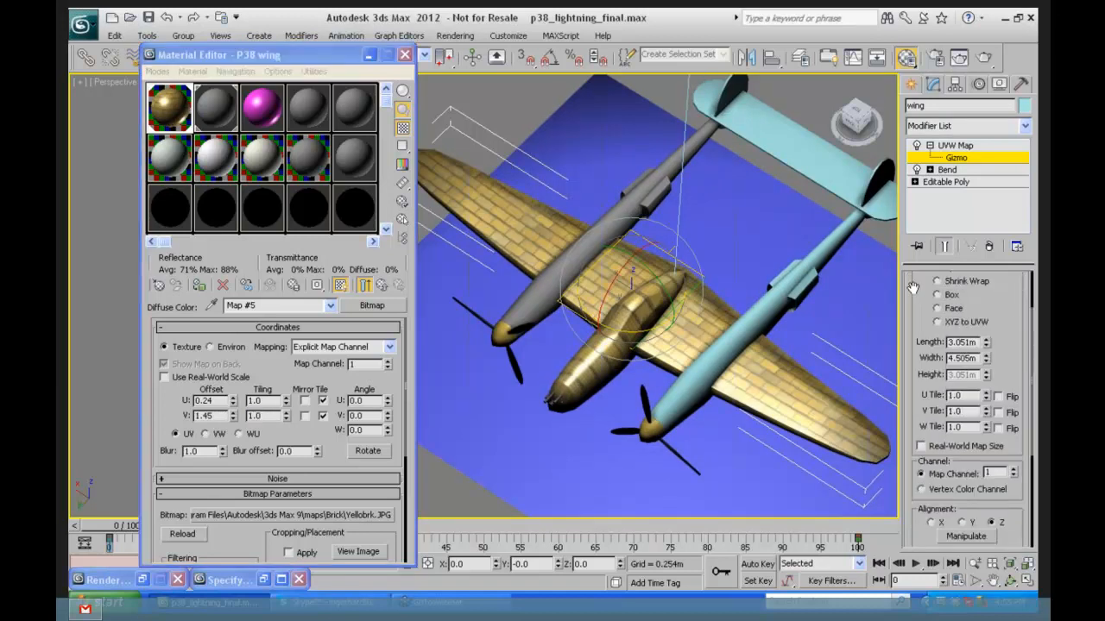
double_click(942, 412)
type("2")
key("Return")
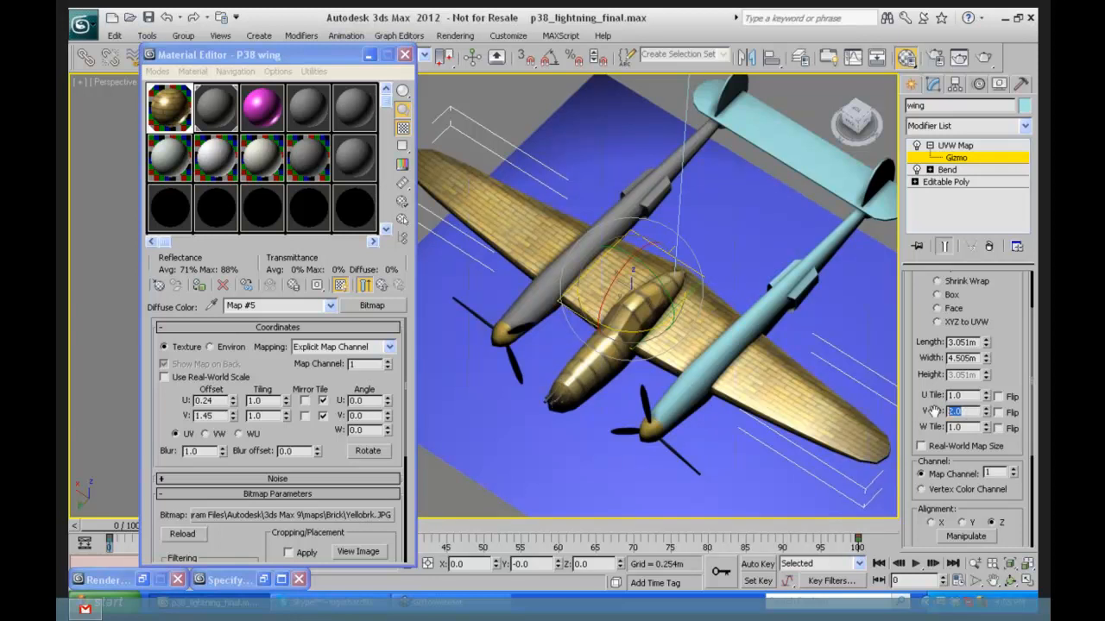
type("3")
key("Return")
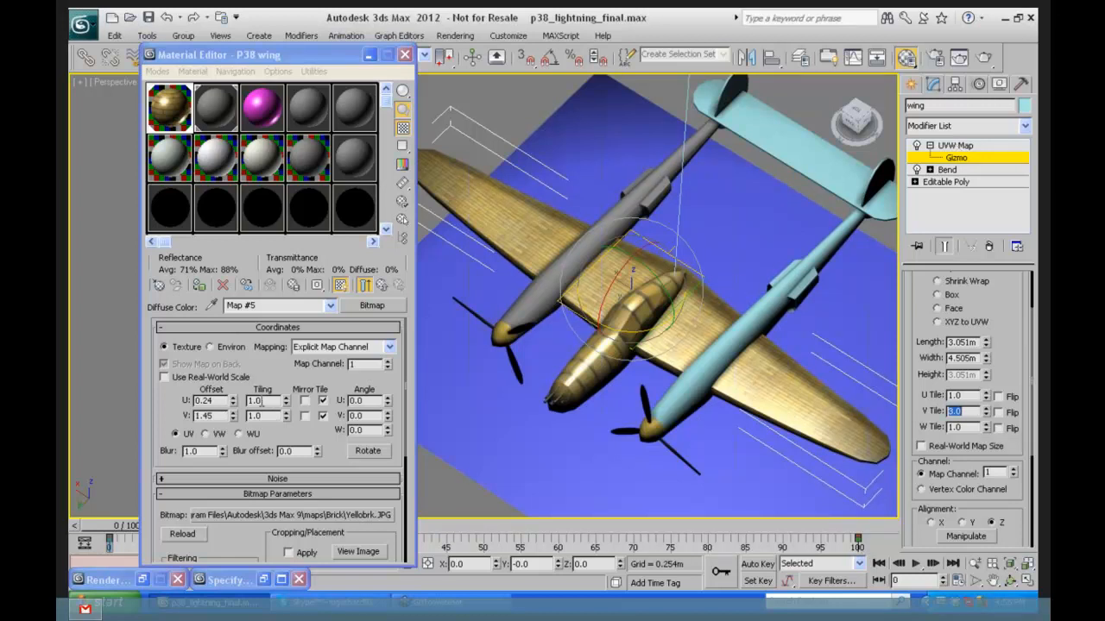
type("1")
key("Return")
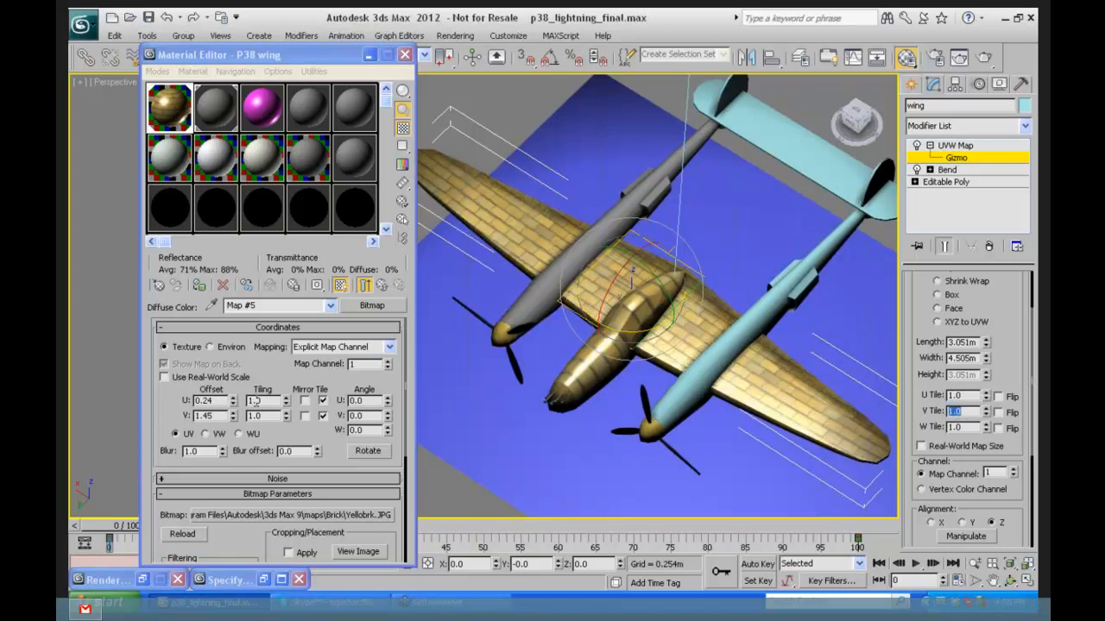
Step: Set the V tiling to 3 in the brick bitmap's coordinates
double_click(259, 416)
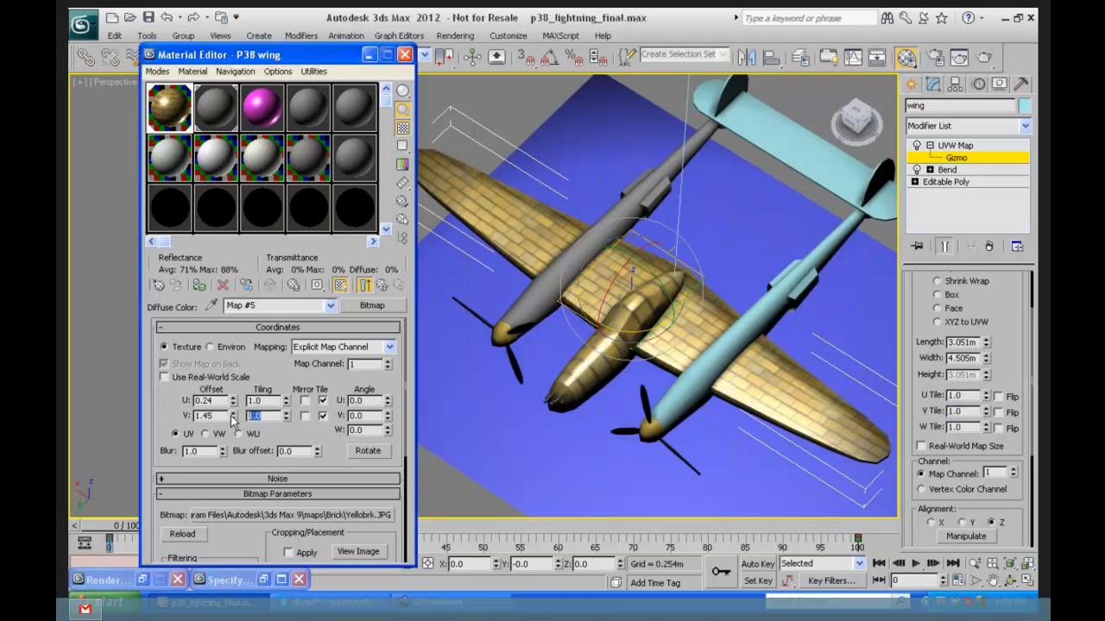
type("8")
key("Return")
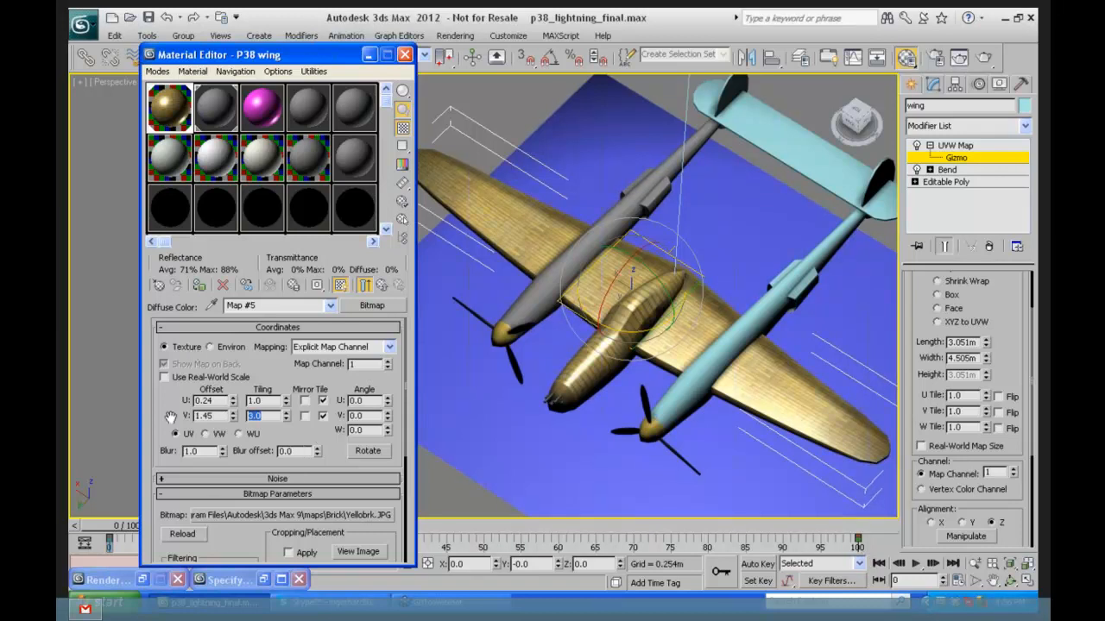
Step: View the whole Yellobrk.JPG image in the cropping and placement window and close that window
scroll(170, 418, "down", 5)
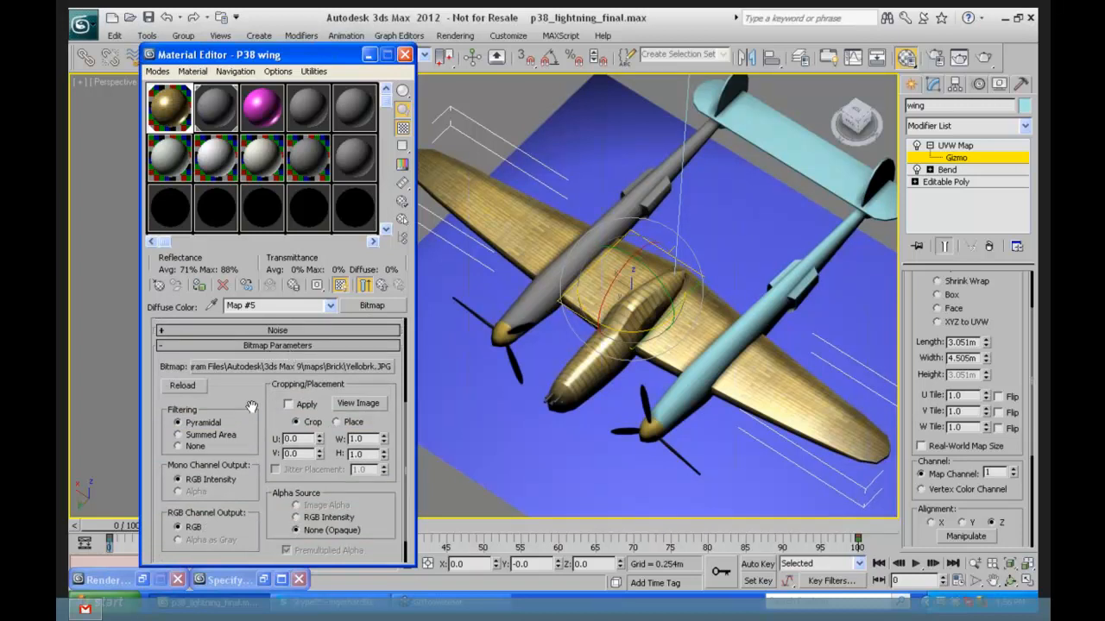
left_click_drag(251, 400, 245, 366)
left_click(352, 372)
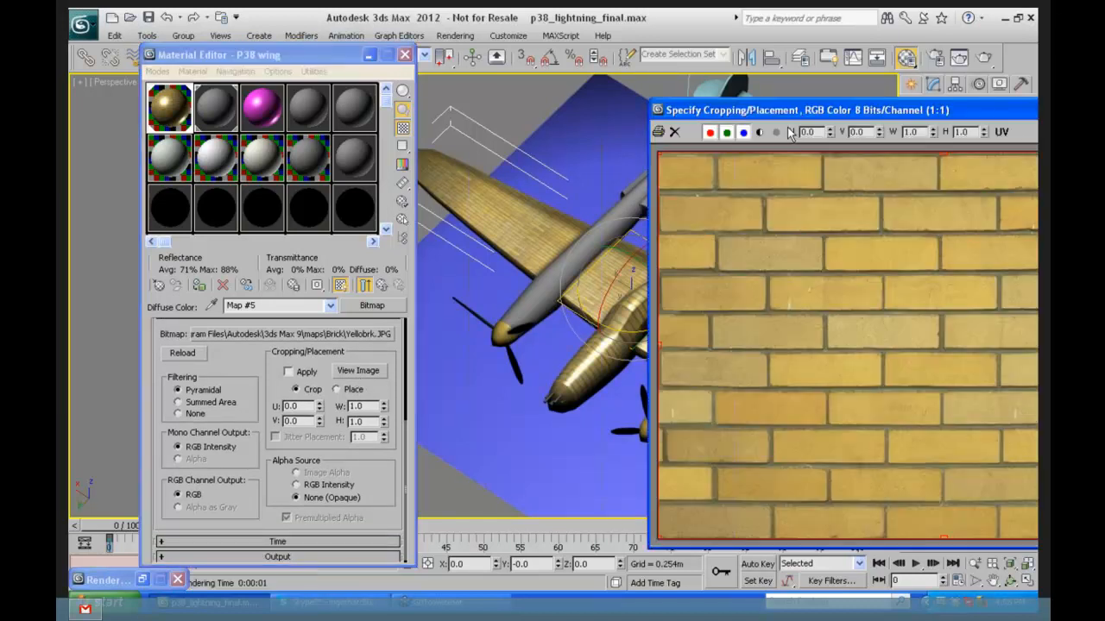
left_click_drag(796, 110, 391, 86)
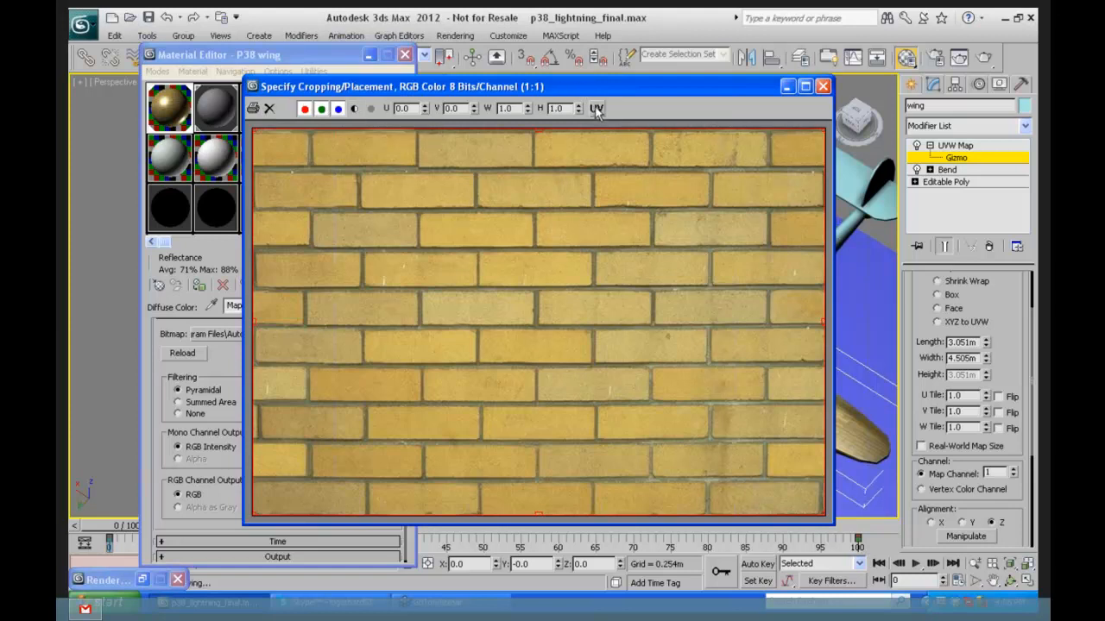
left_click(823, 86)
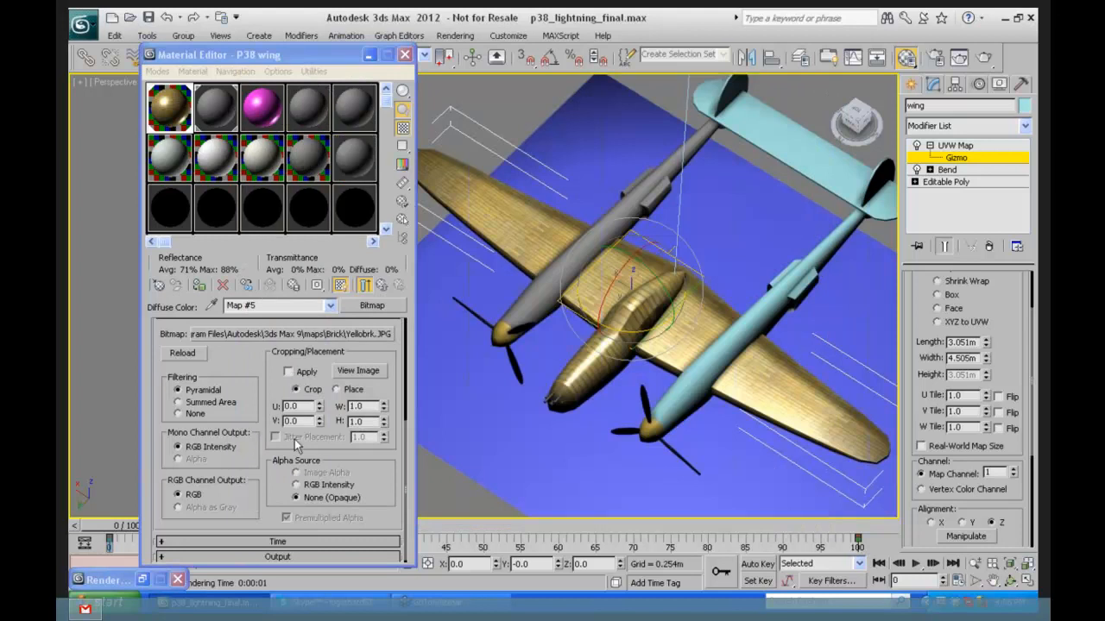
Step: Open the brick map's bitmap file selection and inspect the image information for Yellobrk.JPG
left_click(342, 339)
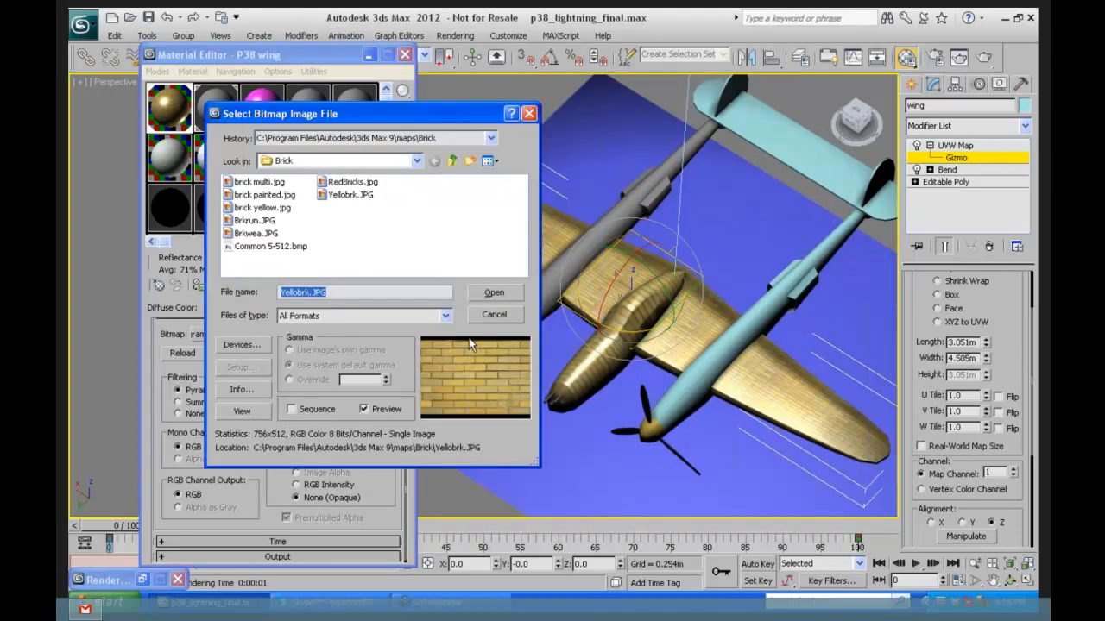
left_click_drag(448, 116, 670, 88)
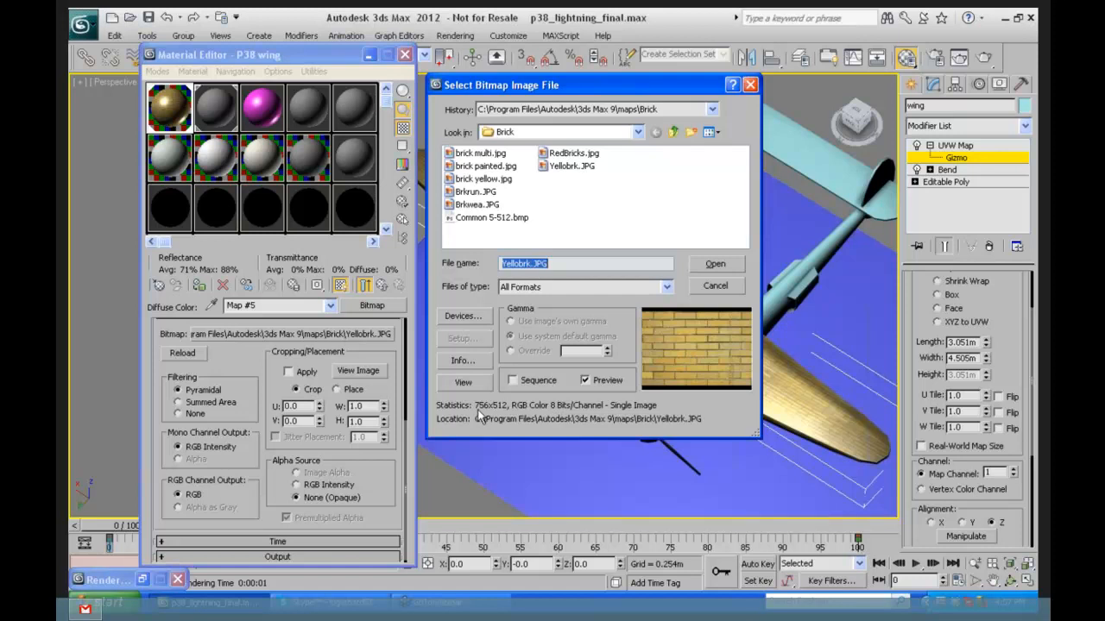
left_click(458, 361)
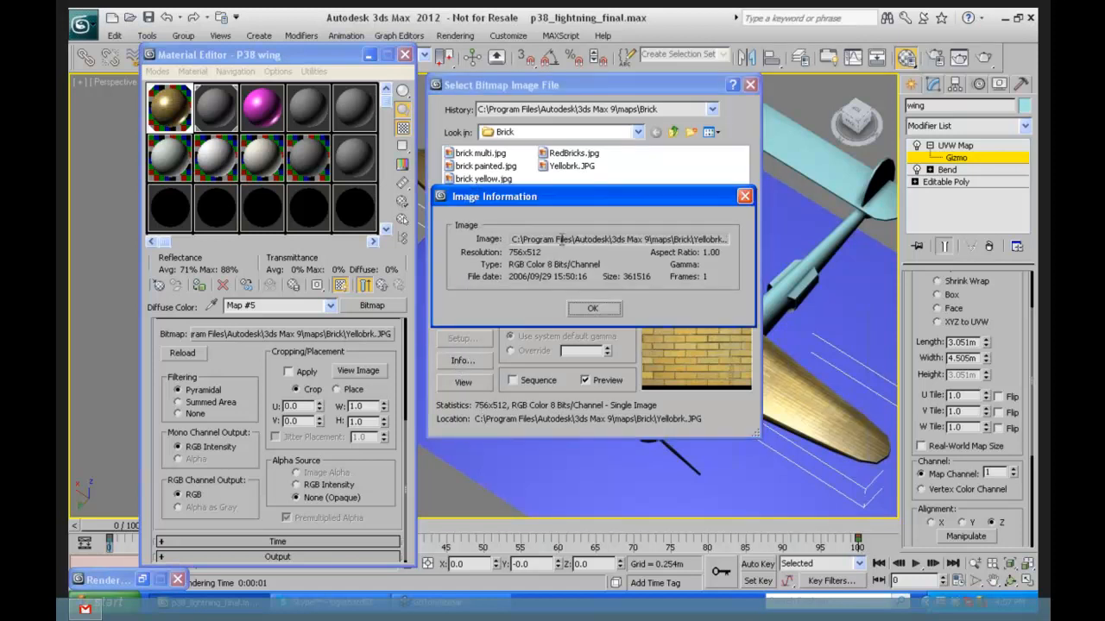
left_click(595, 306)
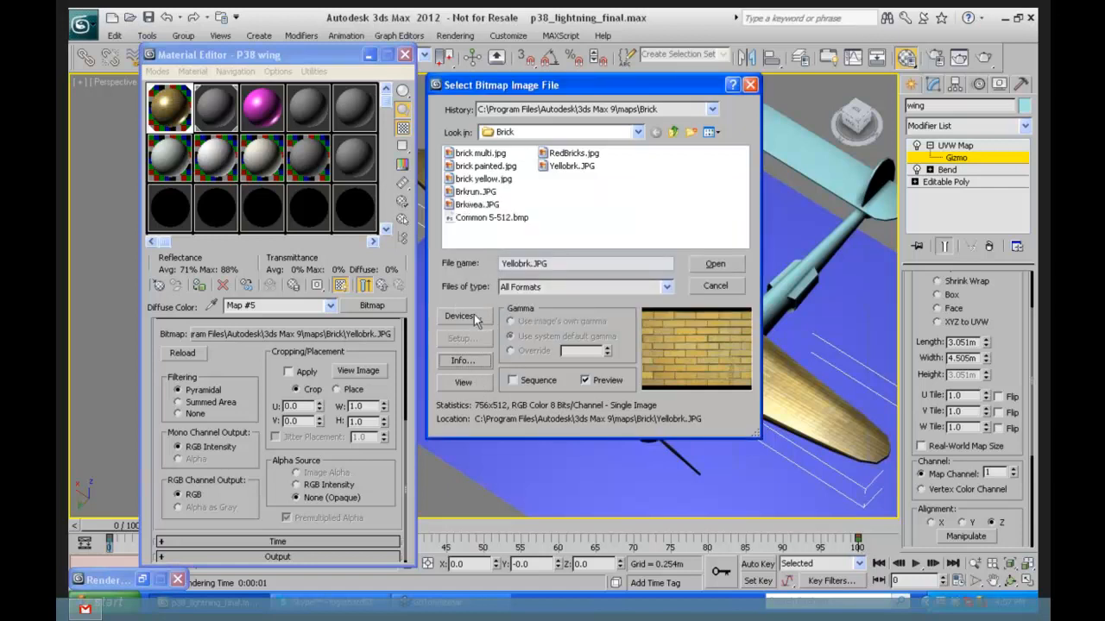
Step: View Yellobrk.JPG at full size, look over the viewer's display options, and close both the viewer and the file selection dialog
left_click(466, 382)
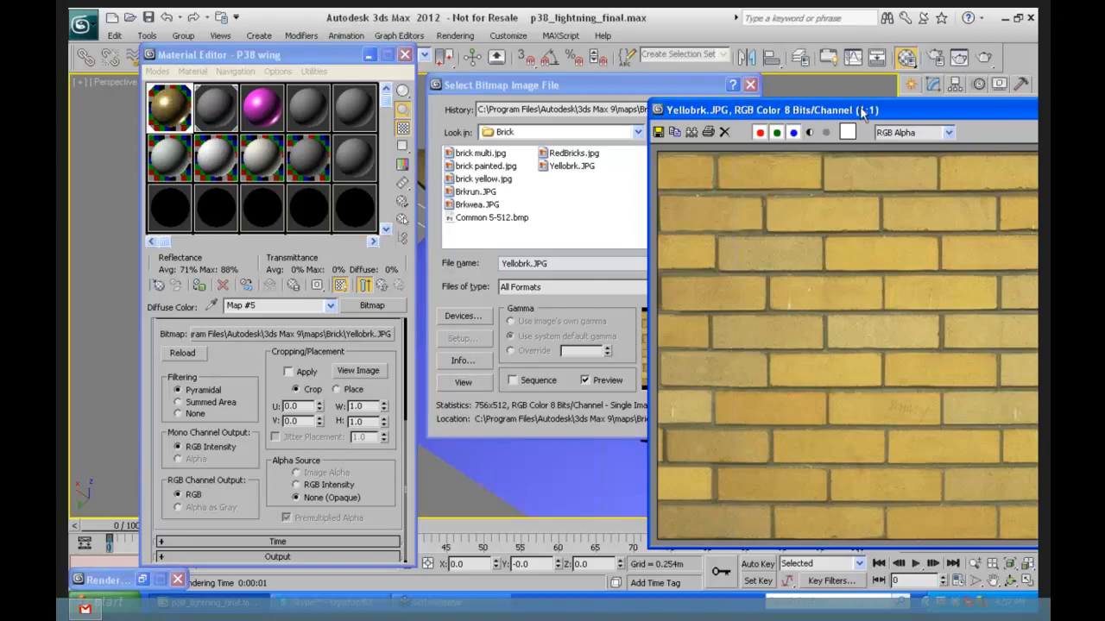
left_click_drag(861, 112, 566, 90)
left_click(554, 113)
left_click(939, 65)
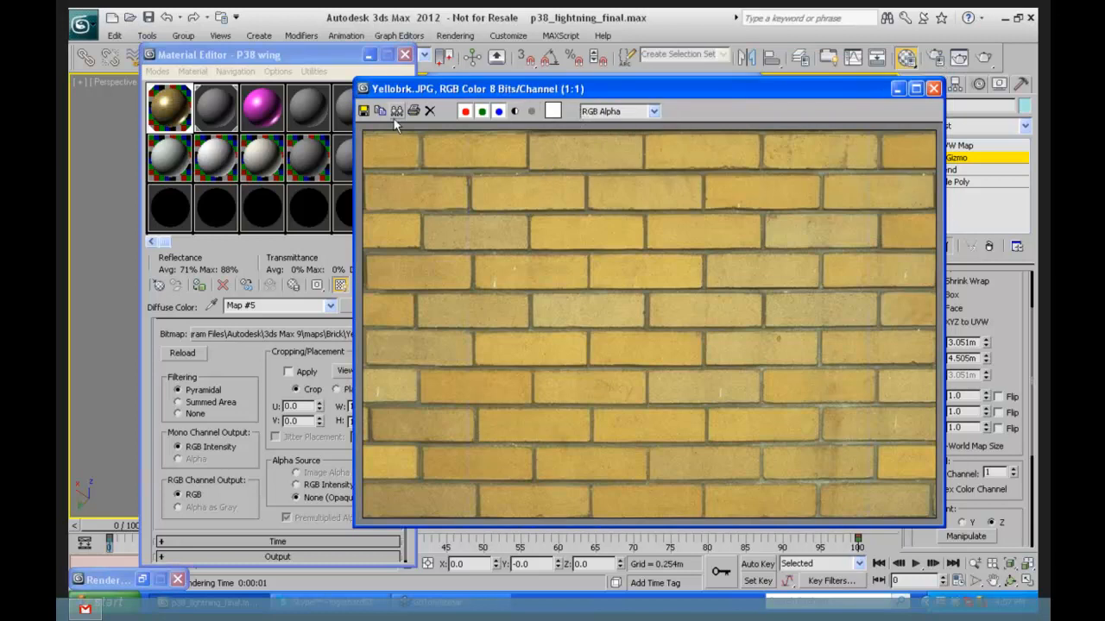
right_click(553, 112)
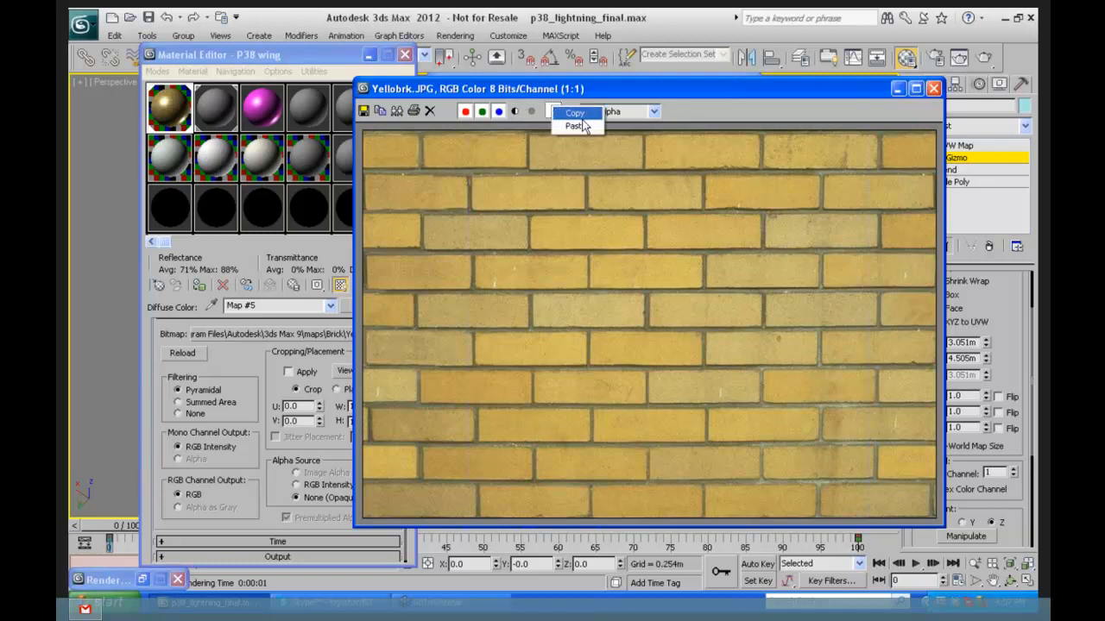
left_click(697, 111)
left_click(652, 112)
left_click(692, 110)
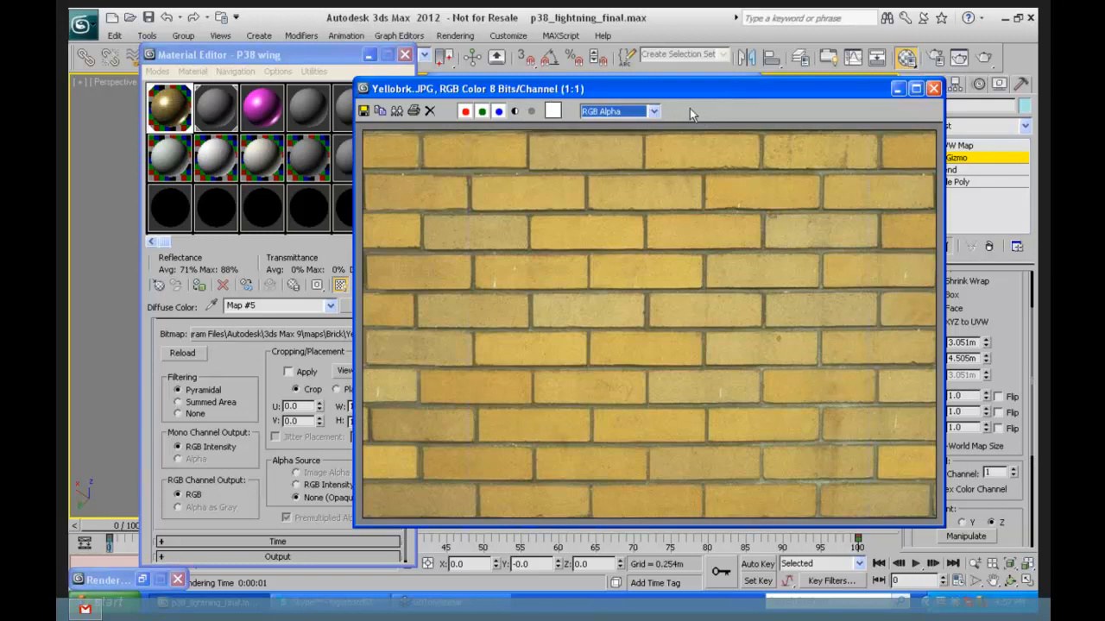
left_click(933, 88)
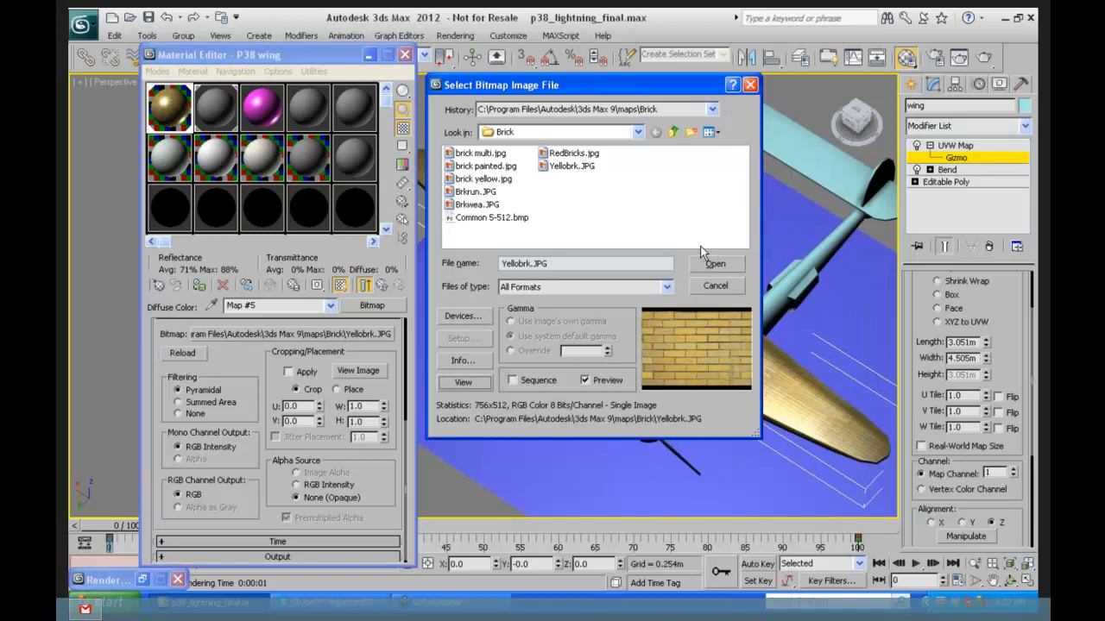
left_click(749, 85)
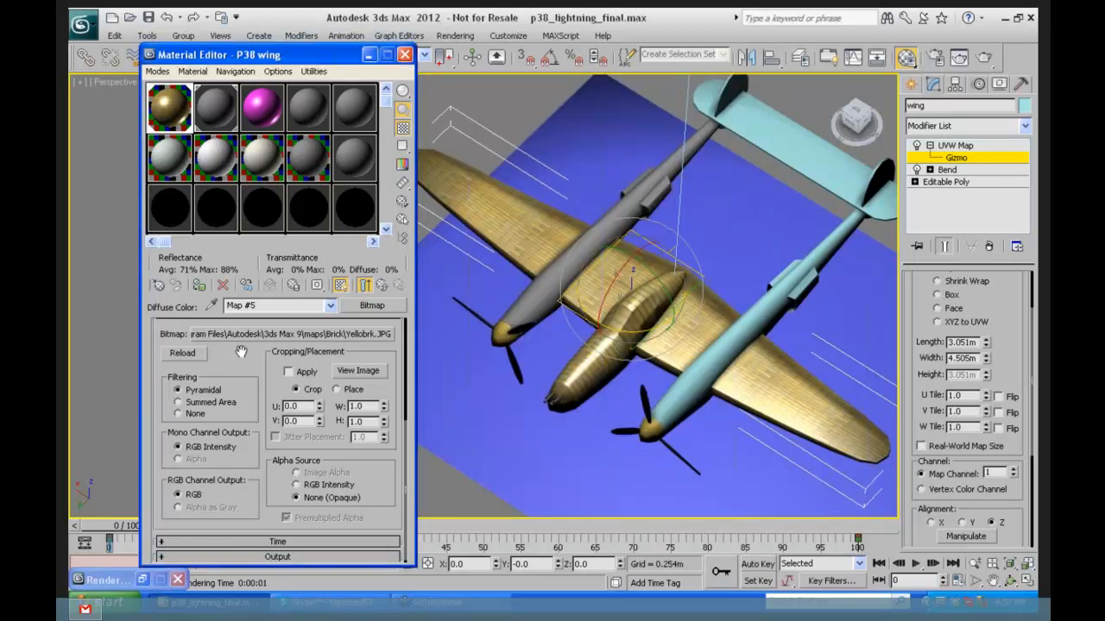
Step: Return from the diffuse bitmap to the P38 wing material's main level and look over its basic parameters
scroll(250, 278, "up", 2)
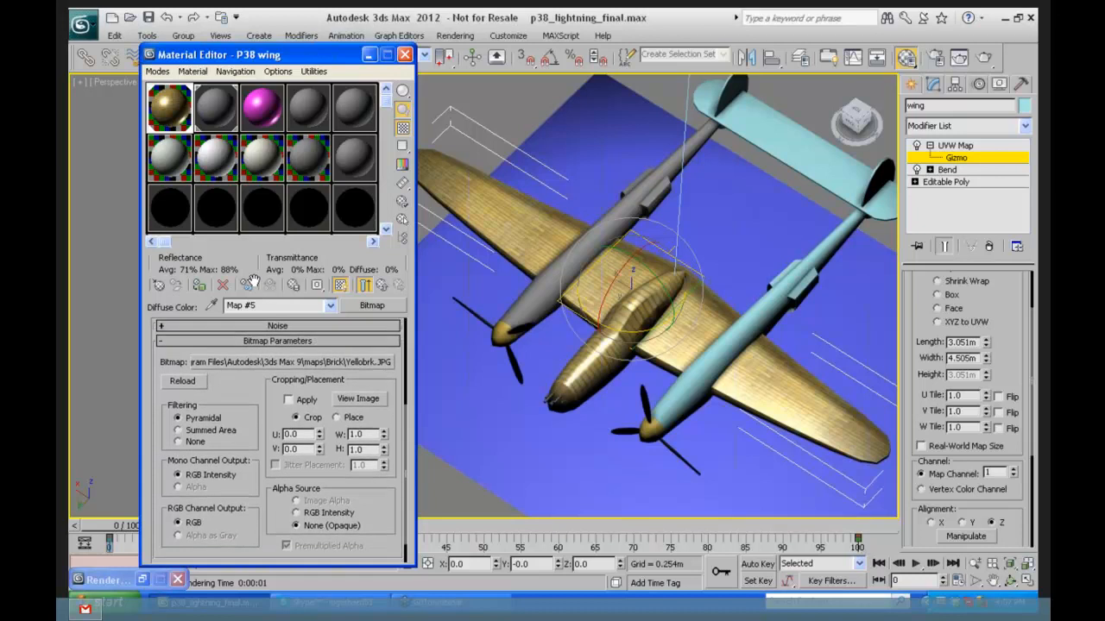
left_click(364, 286)
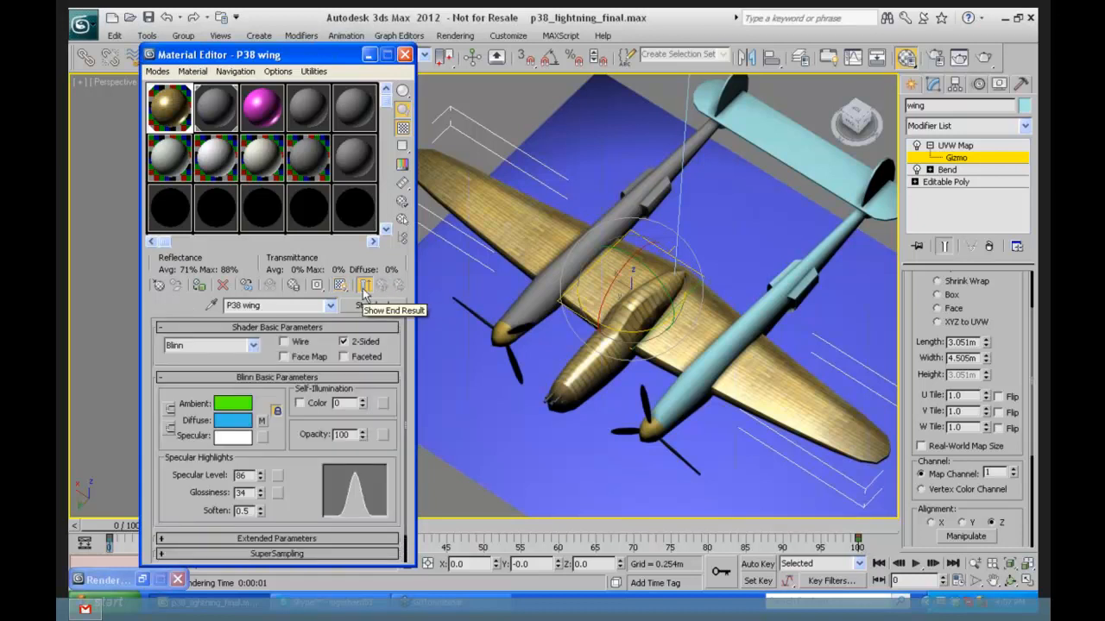
left_click_drag(200, 363, 196, 325)
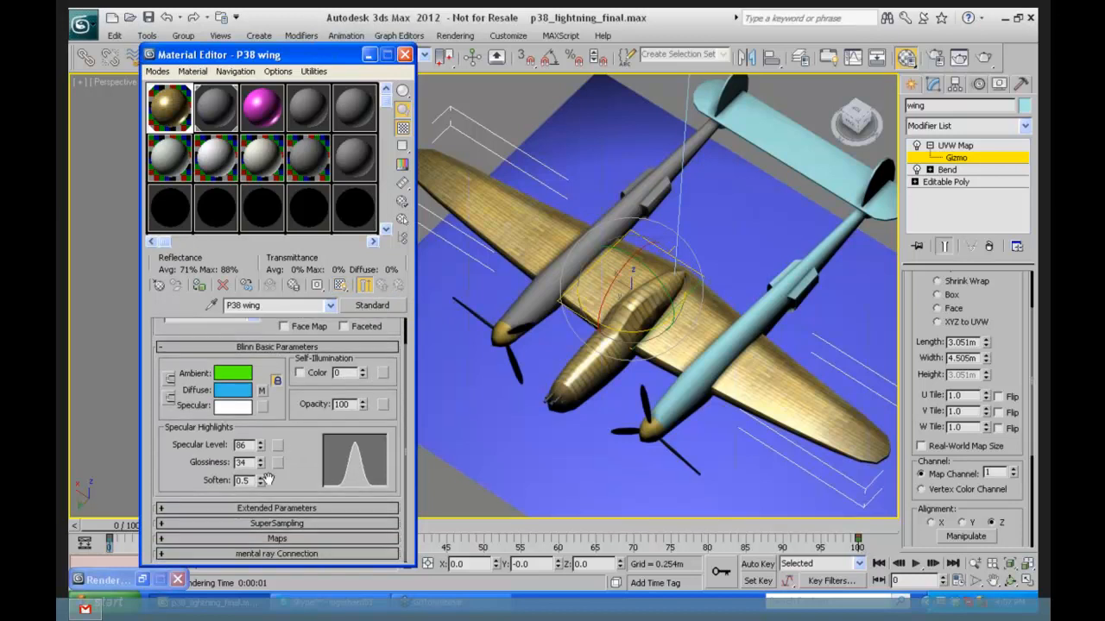
left_click_drag(183, 328, 185, 358)
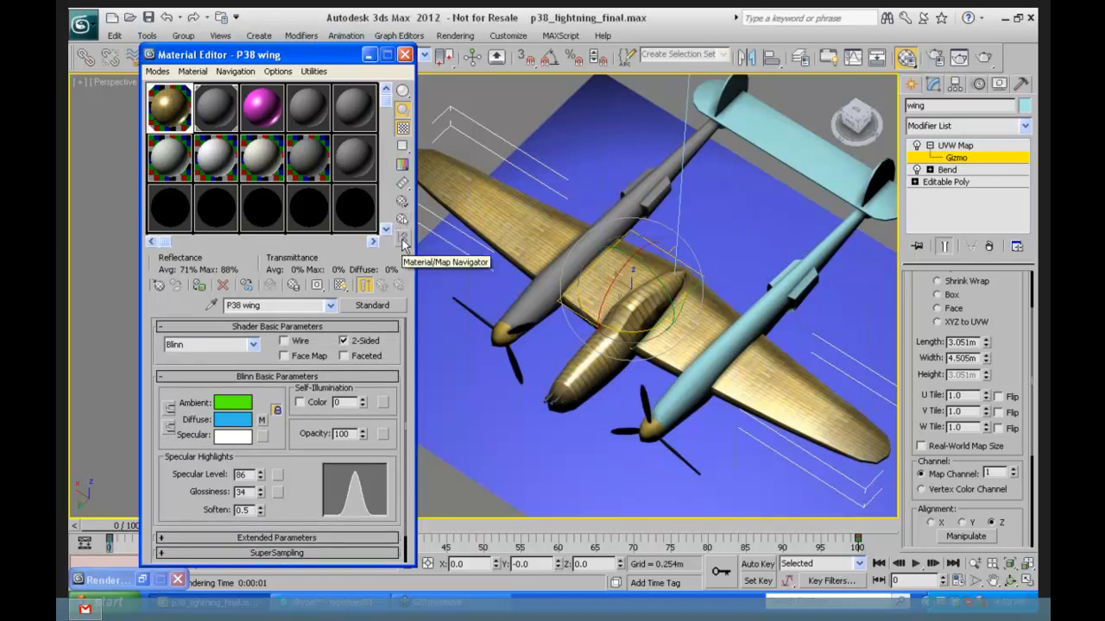
Step: Switch between the P38 wing material and its diffuse bitmap in the Material/Map Navigator, finishing on the material, and close the navigator
left_click(402, 244)
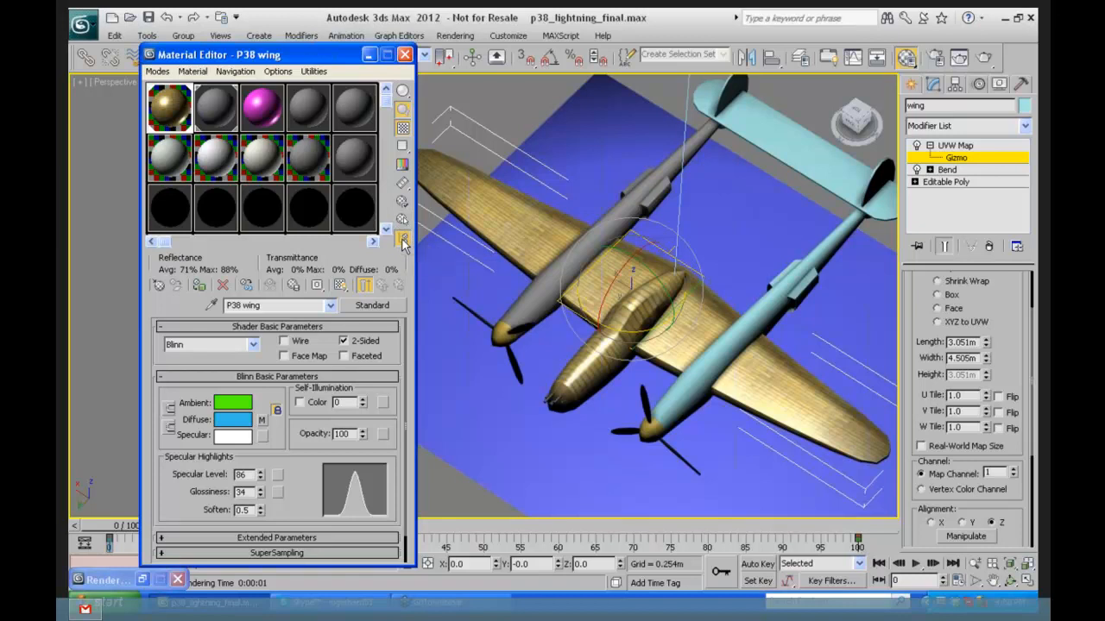
left_click_drag(463, 83, 604, 118)
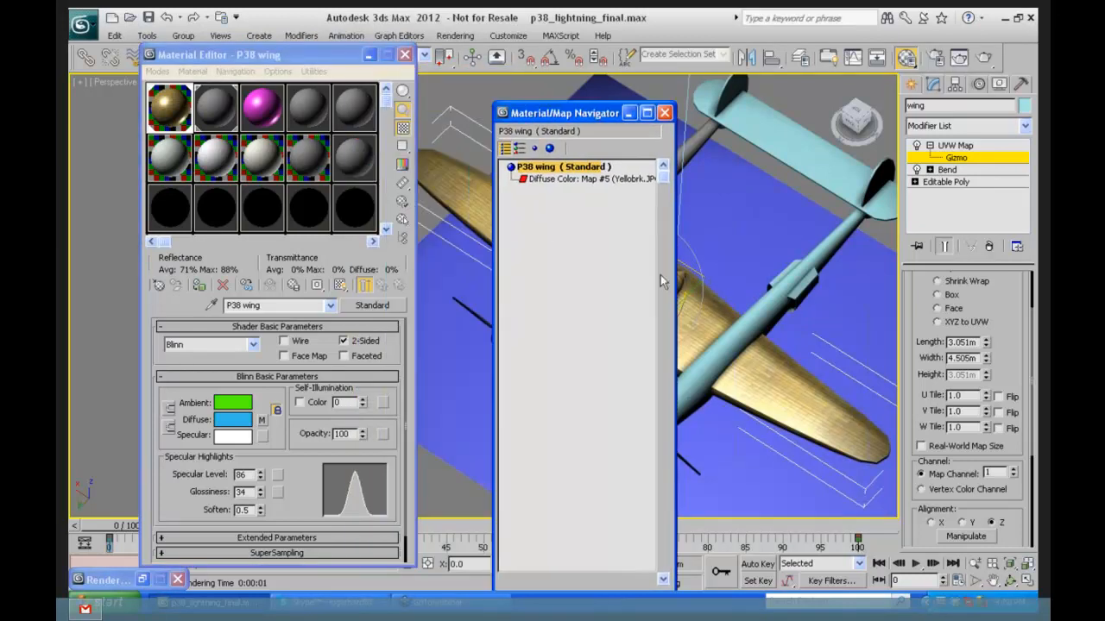
left_click_drag(678, 261, 763, 261)
mouse_move(606, 113)
left_mouse_down()
mouse_move(616, 305)
mouse_move(602, 93)
left_mouse_up()
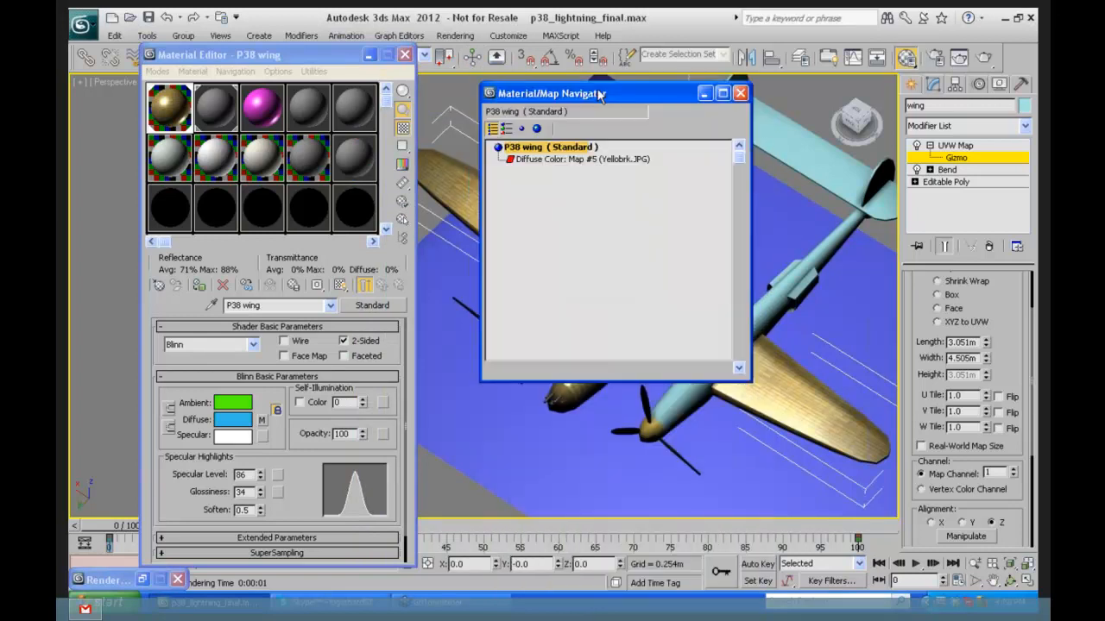
left_click(542, 157)
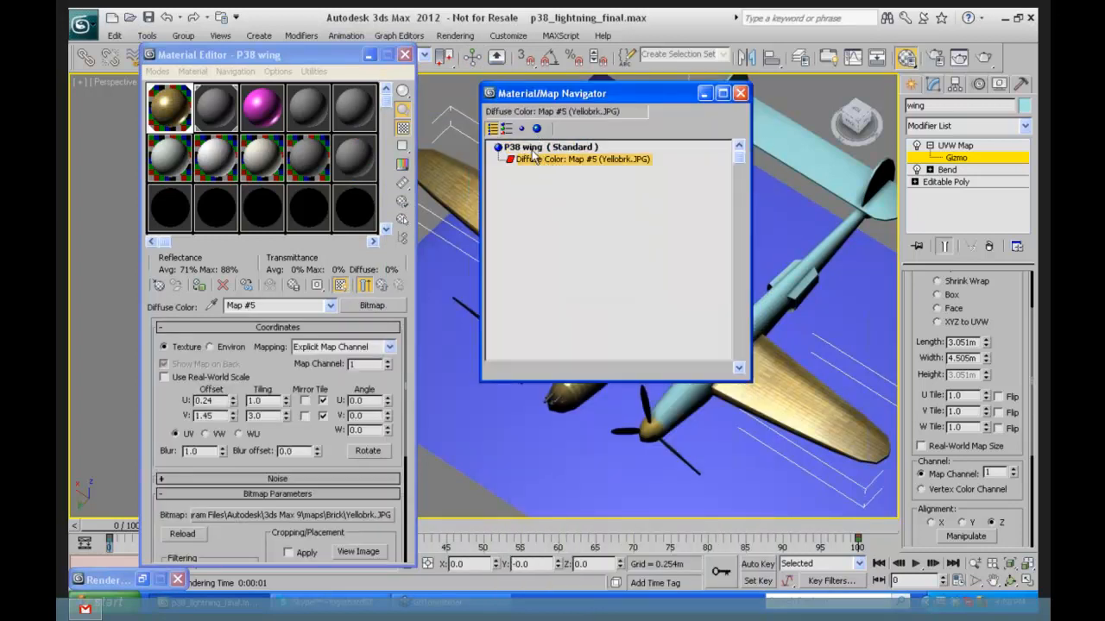
left_click(532, 149)
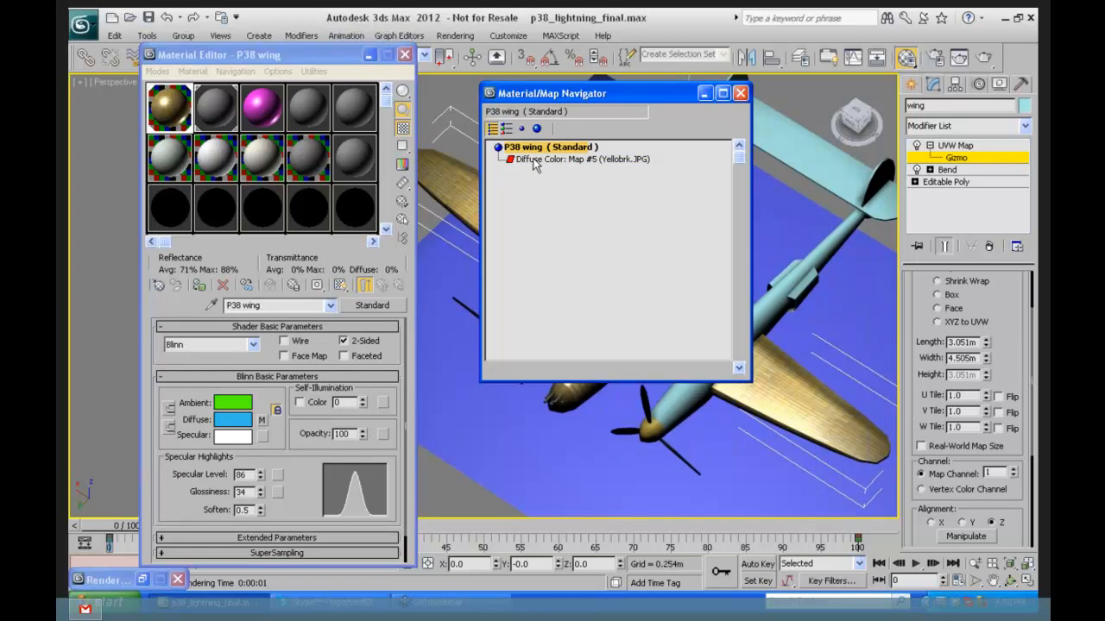
left_click(534, 161)
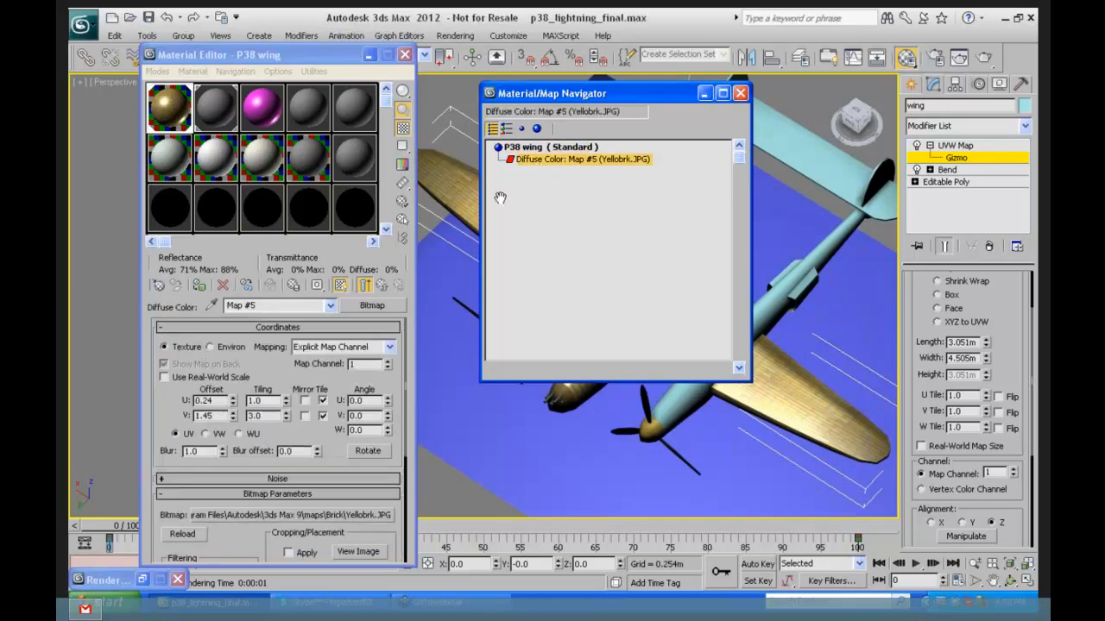
left_click(380, 286)
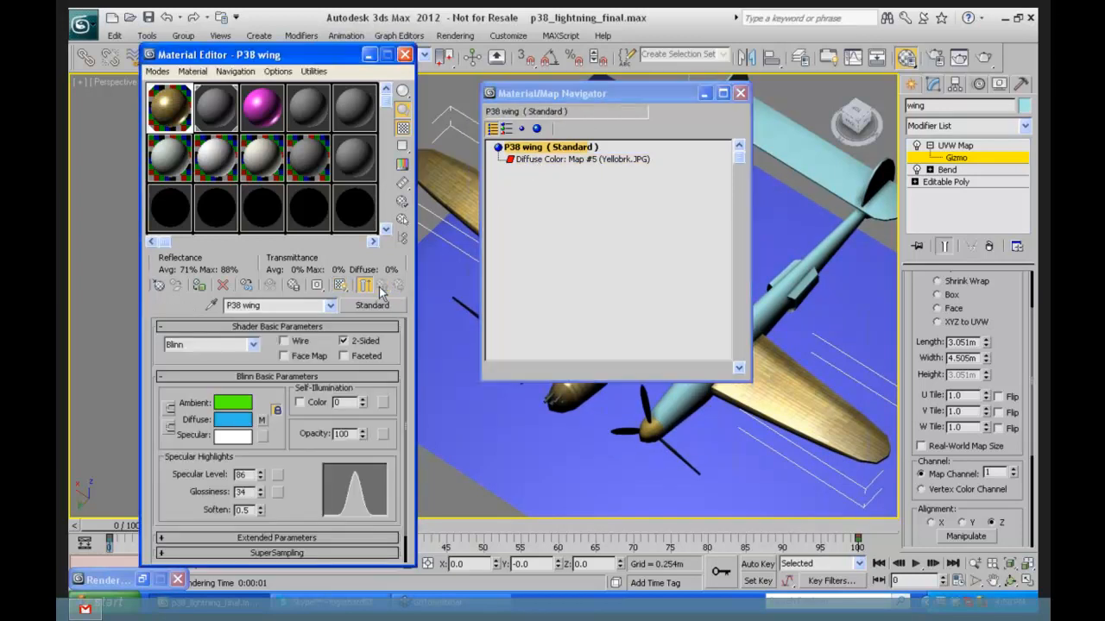
left_click(739, 94)
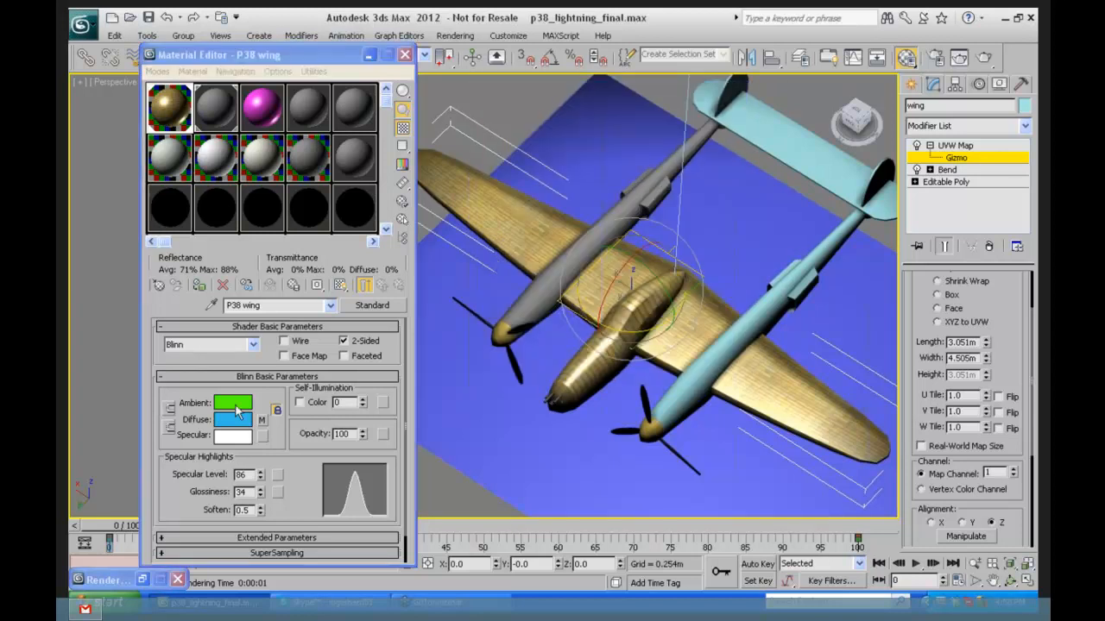
Step: Disable the P38 wing material's Diffuse Color map and turn on its standard map display in the viewport
left_click_drag(294, 448, 292, 419)
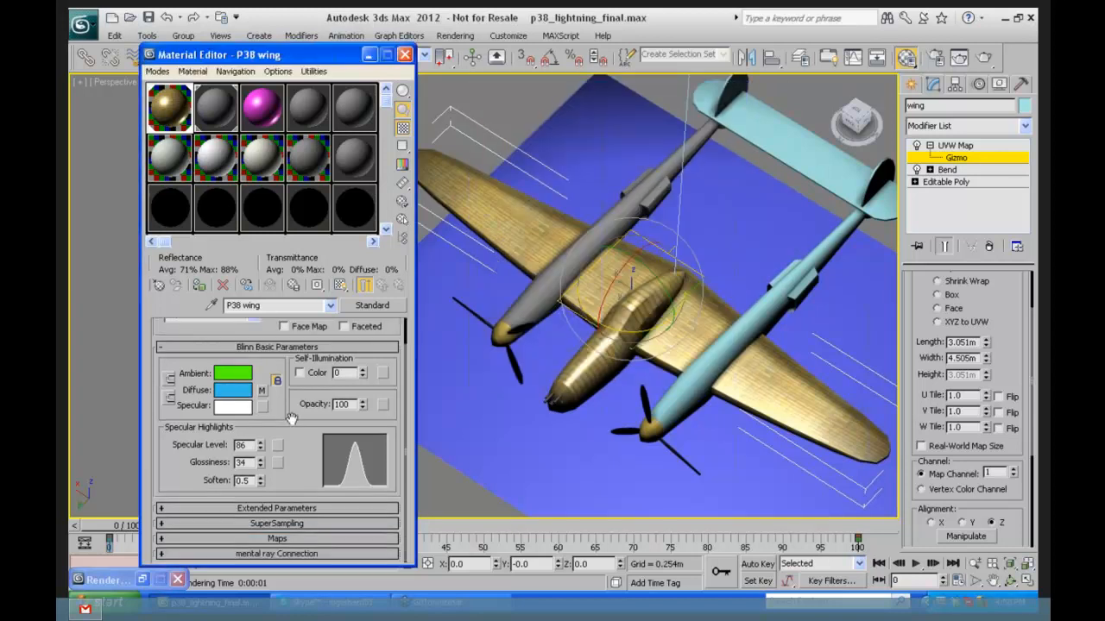
left_click(263, 538)
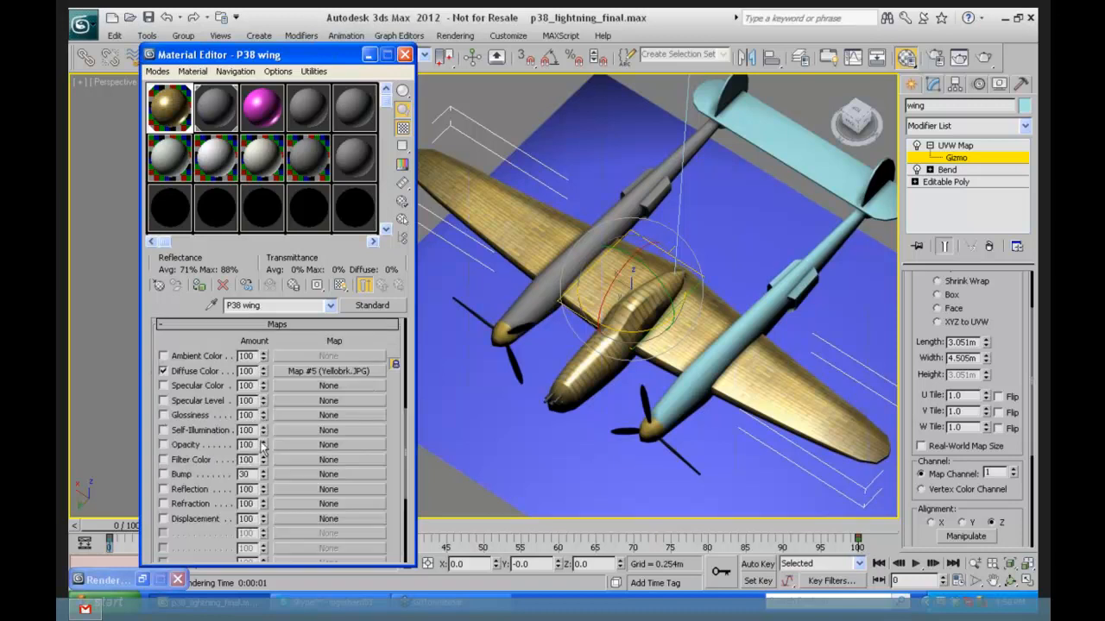
left_click(163, 370)
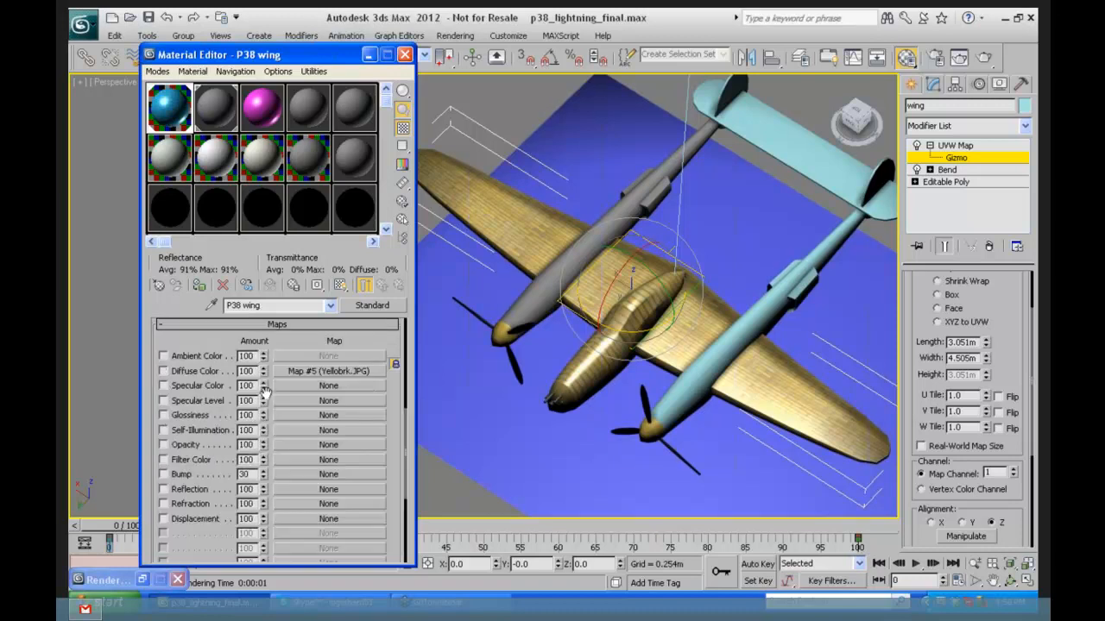
left_click(341, 285)
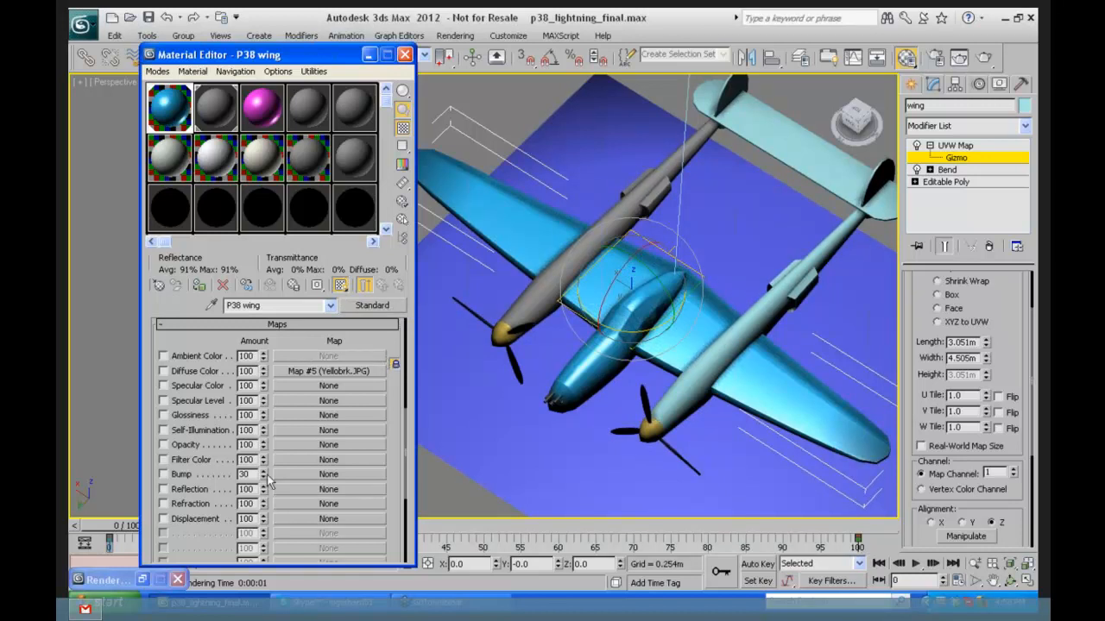
Step: Preview the brick images and assign Yellobrk.JPG as a bitmap in the P38 wing material's Bump slot
left_click(304, 474)
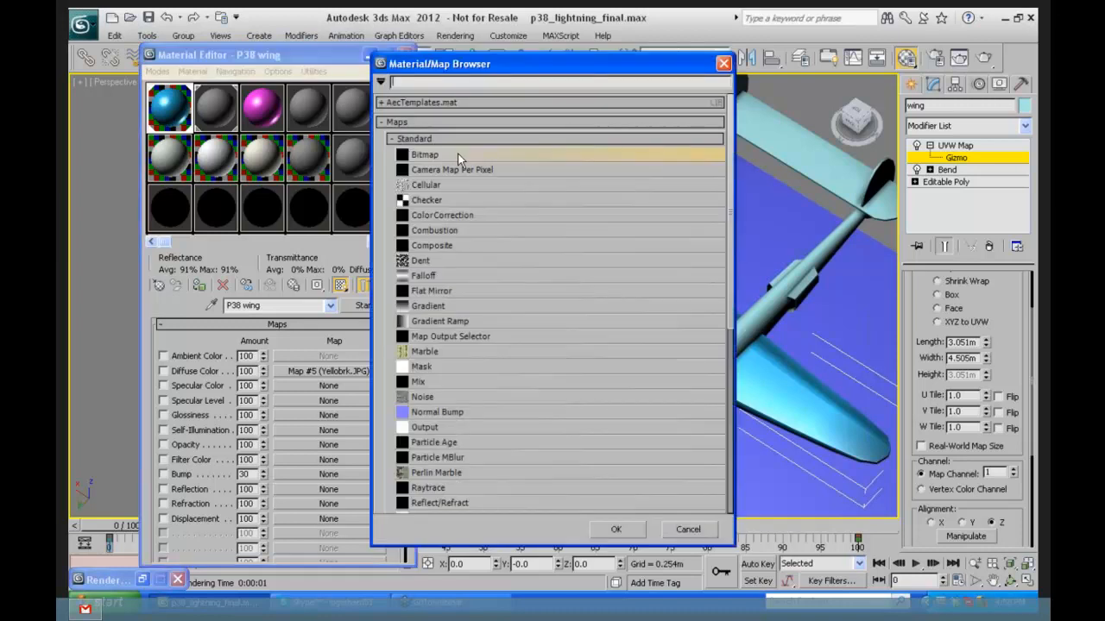
double_click(461, 154)
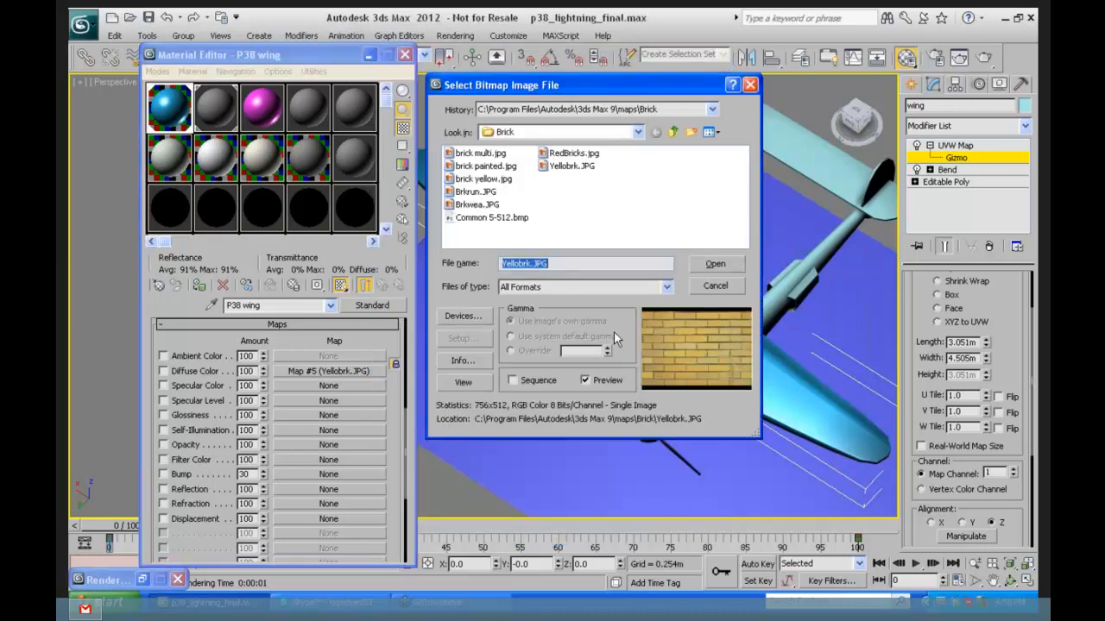
left_click(492, 164)
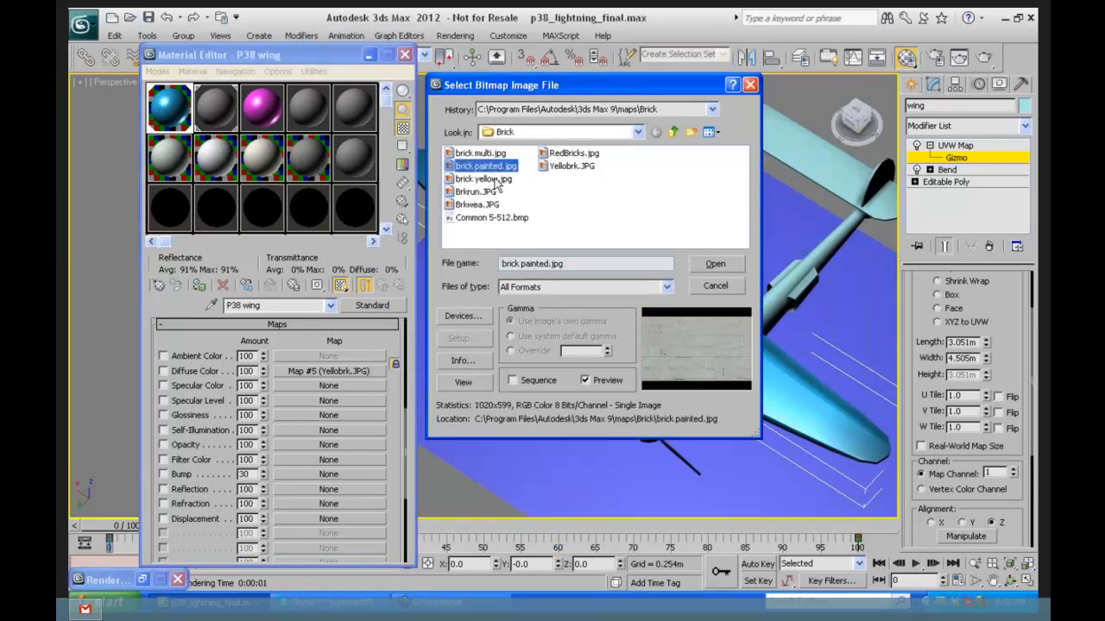
left_click(494, 179)
left_click(488, 154)
left_click(569, 167)
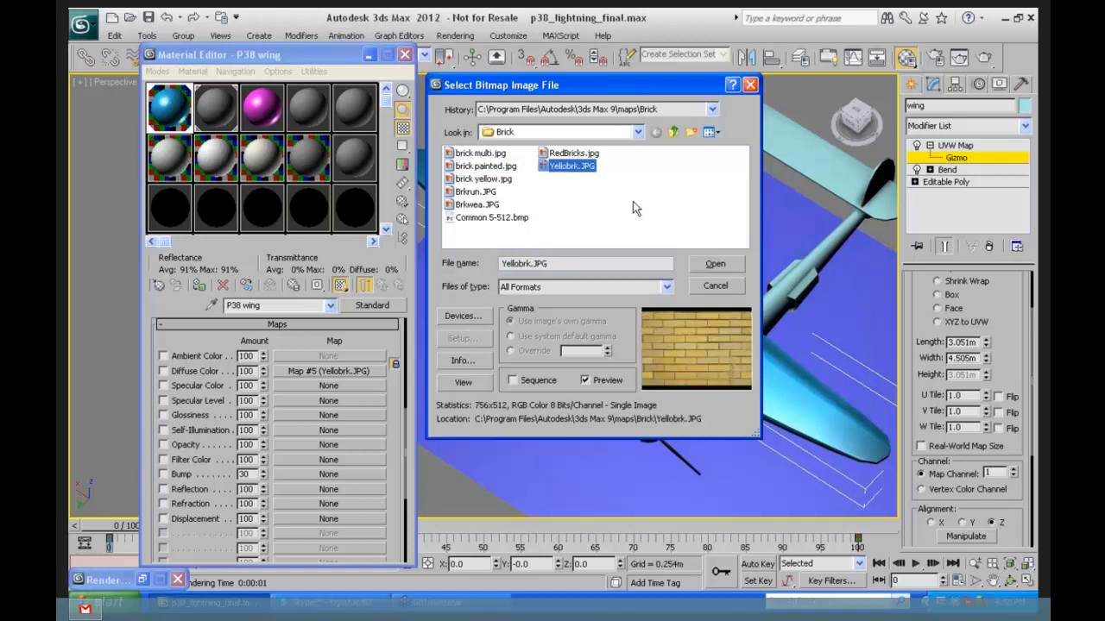
left_click(698, 265)
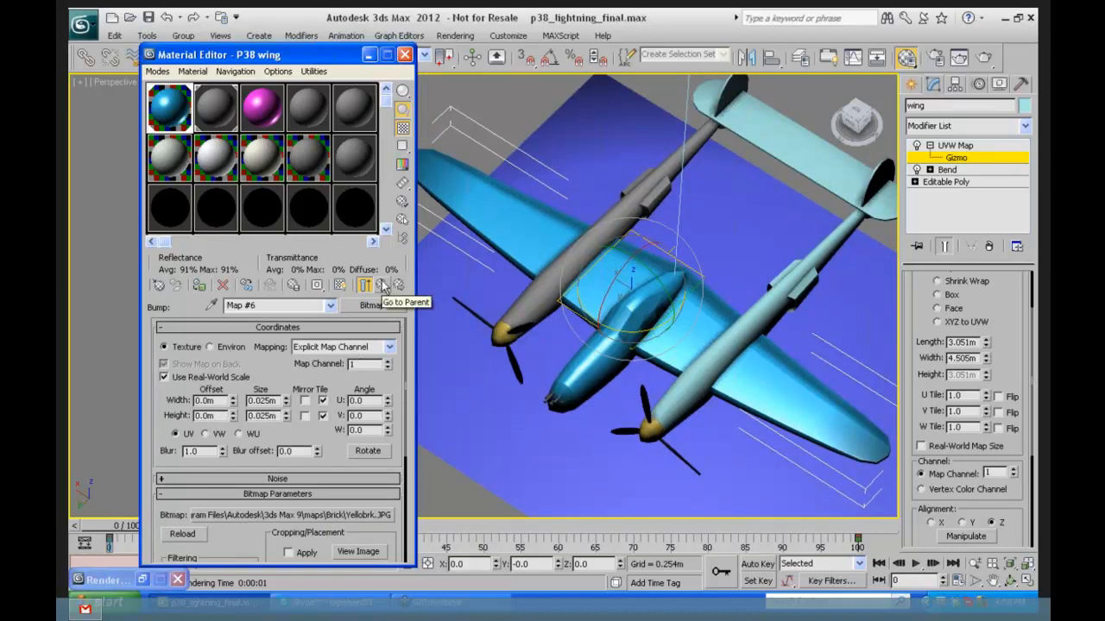
Step: Render the perspective view, turn off real-world scale for the bump bitmap, render again, and close the rendered frame
key("shift+q")
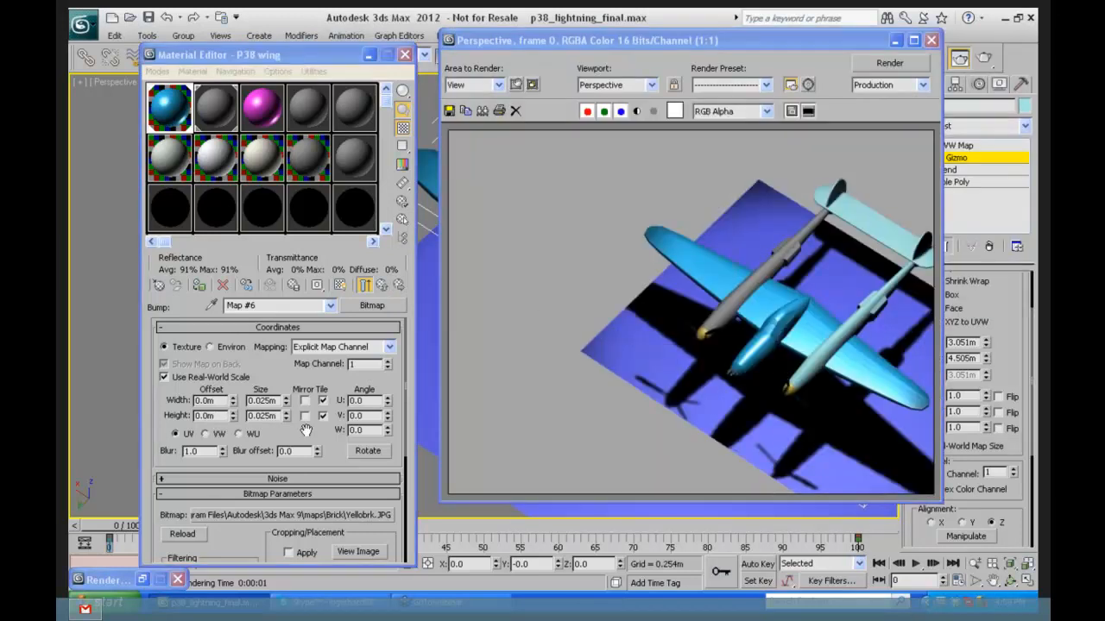
left_click(165, 378)
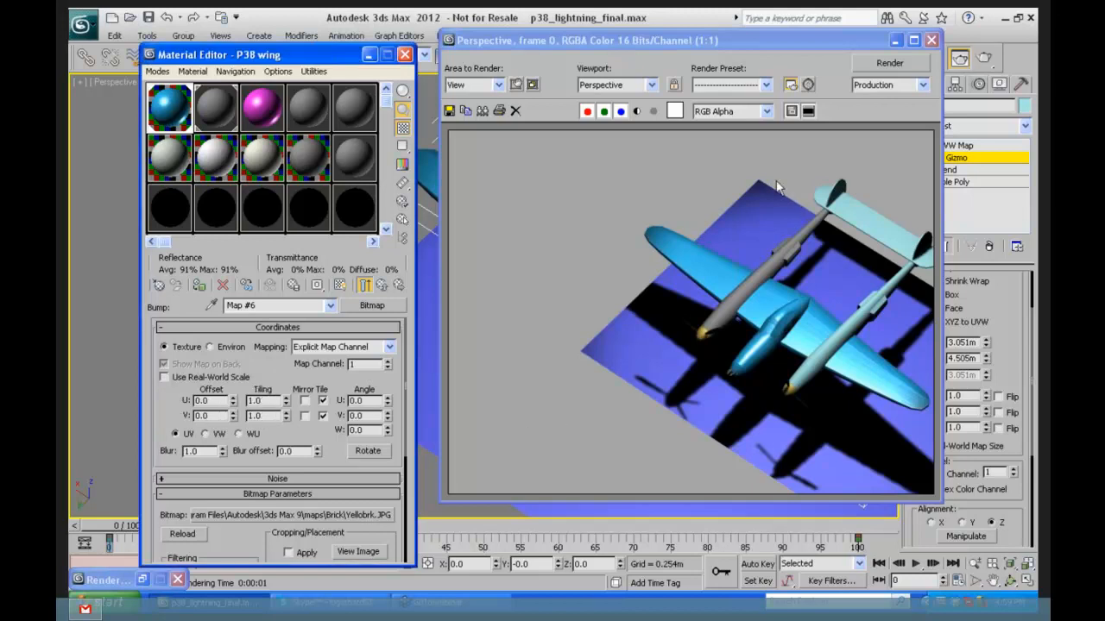
left_click(892, 64)
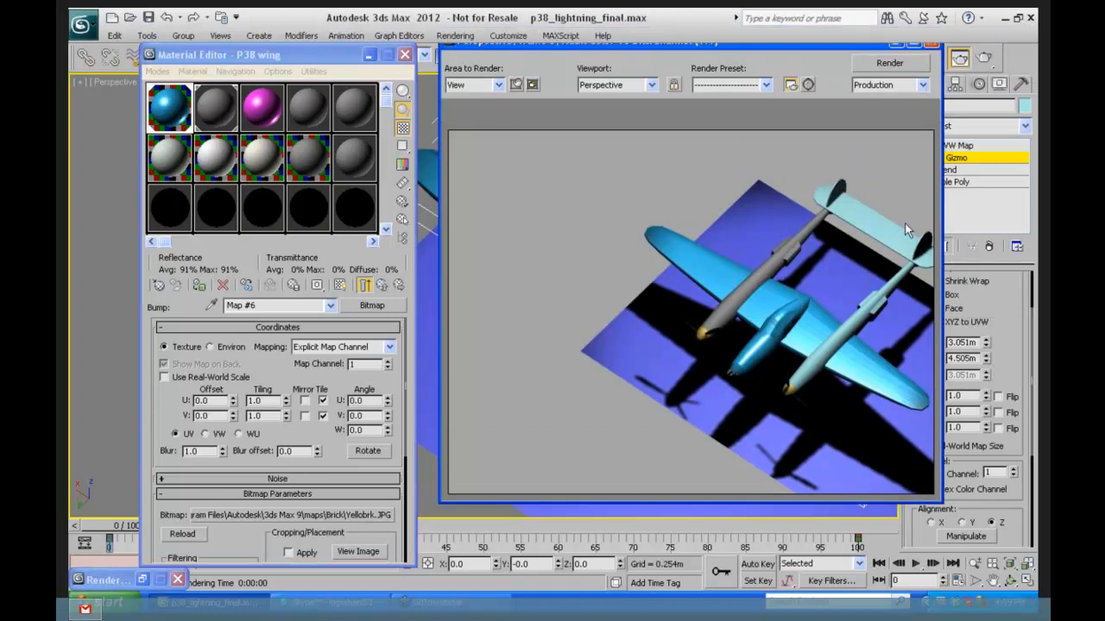
left_click(931, 41)
left_click(975, 562)
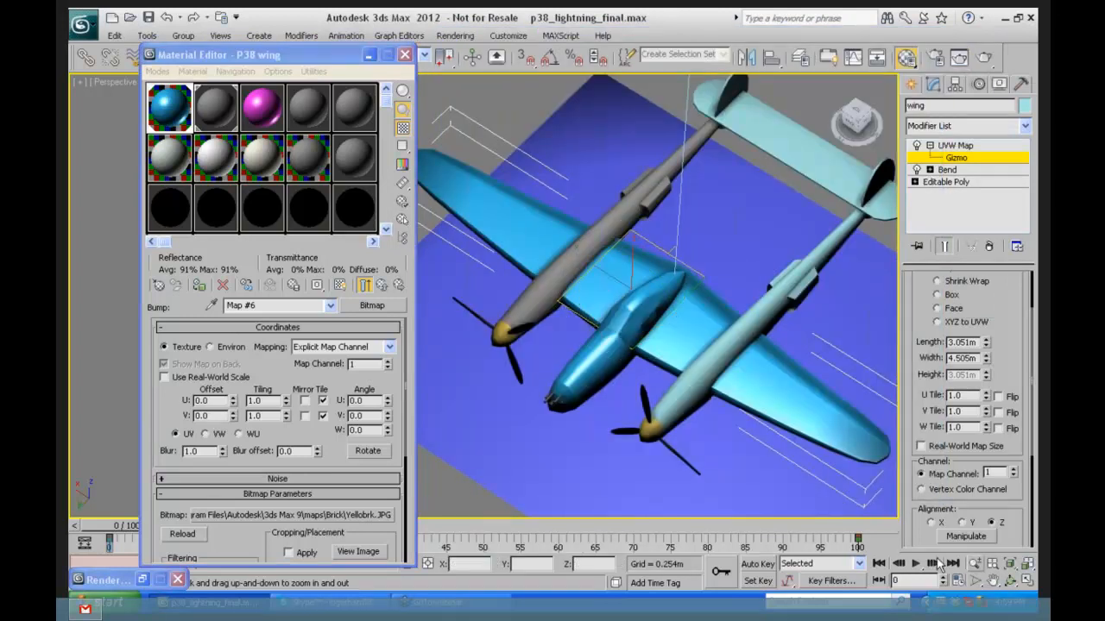
Step: Set the P38 wing material's Bump amount to 300 and render a close-up of the wing and cockpit in the perspective view
left_click_drag(669, 323, 670, 250)
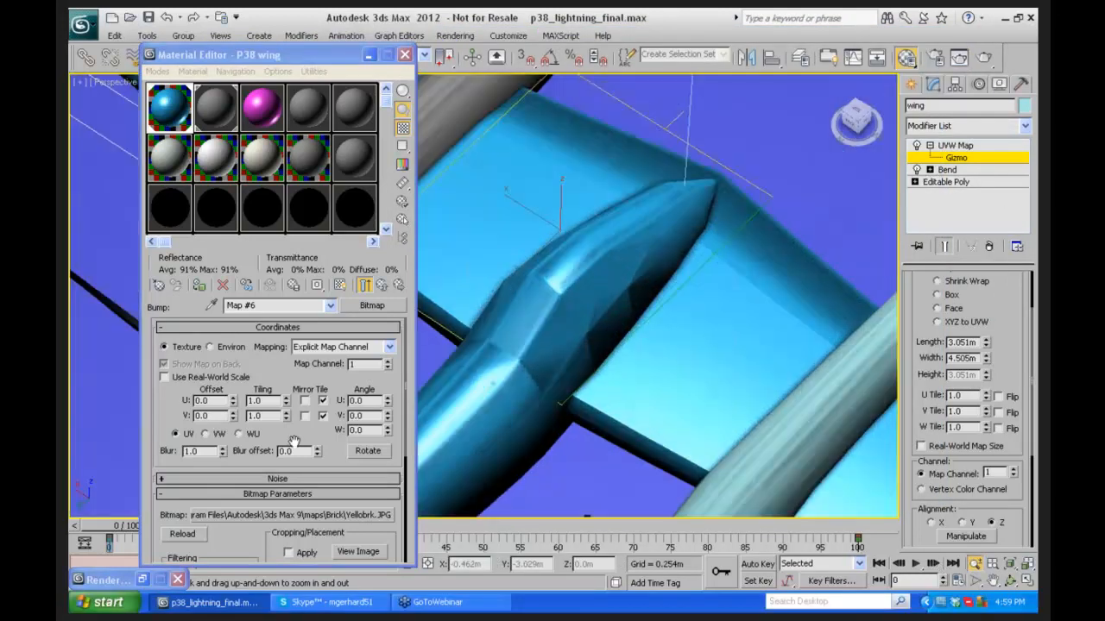
left_click(383, 286)
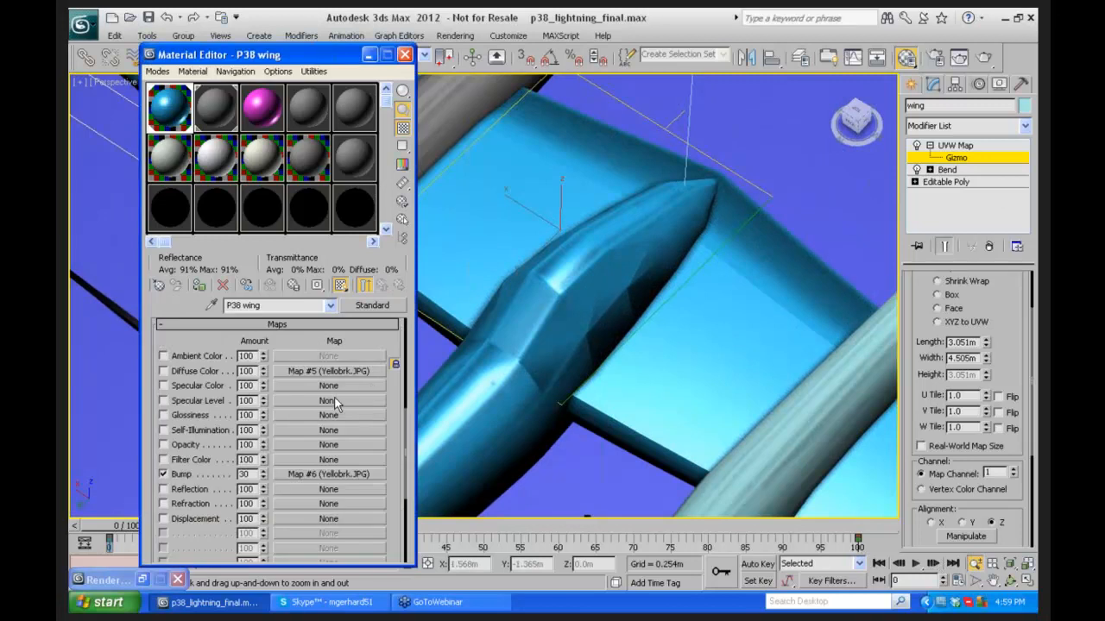
double_click(246, 474)
type("300")
key("Return")
key("shift+q")
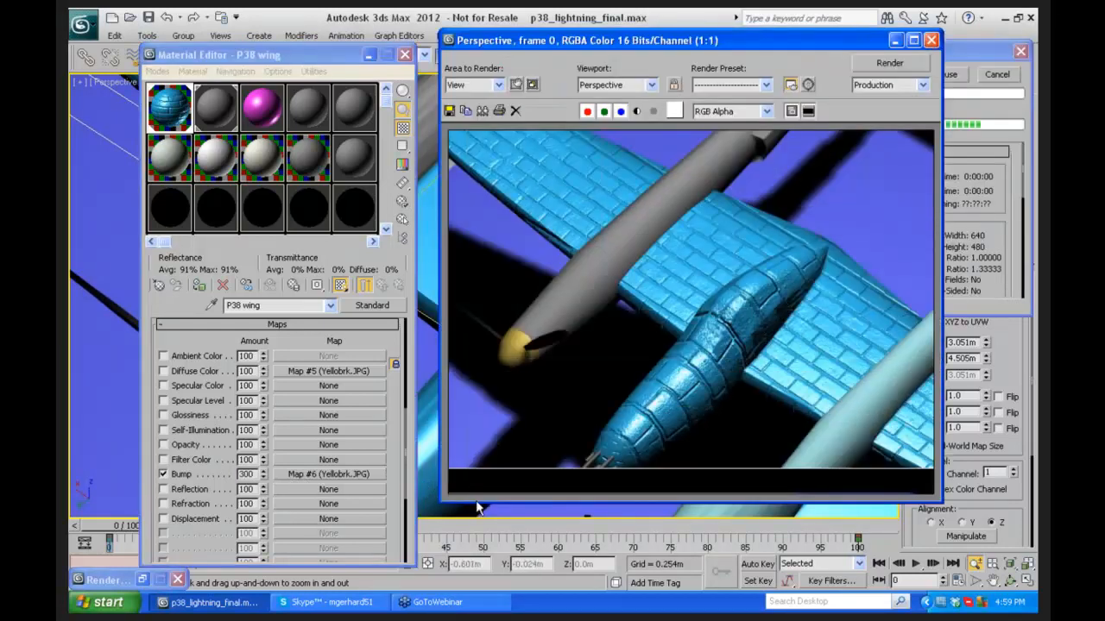
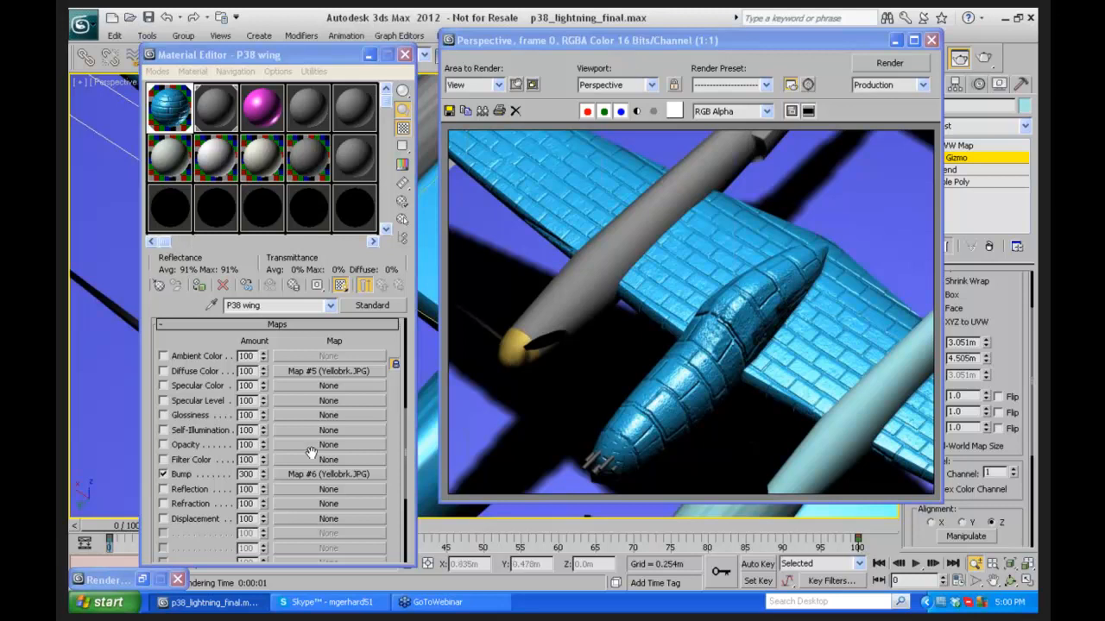
Step: Re-enable the Diffuse Color map of the P38 wing material, render the view again, and move the rendered frame clear of the Material Editor
left_click(166, 373)
left_click(164, 371)
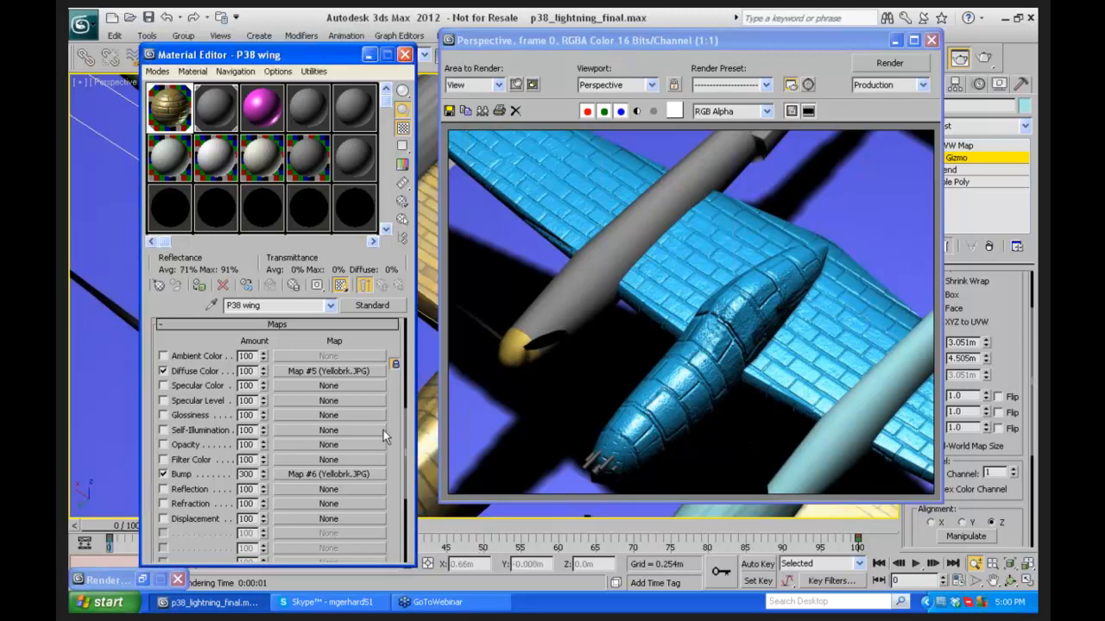
left_click(889, 63)
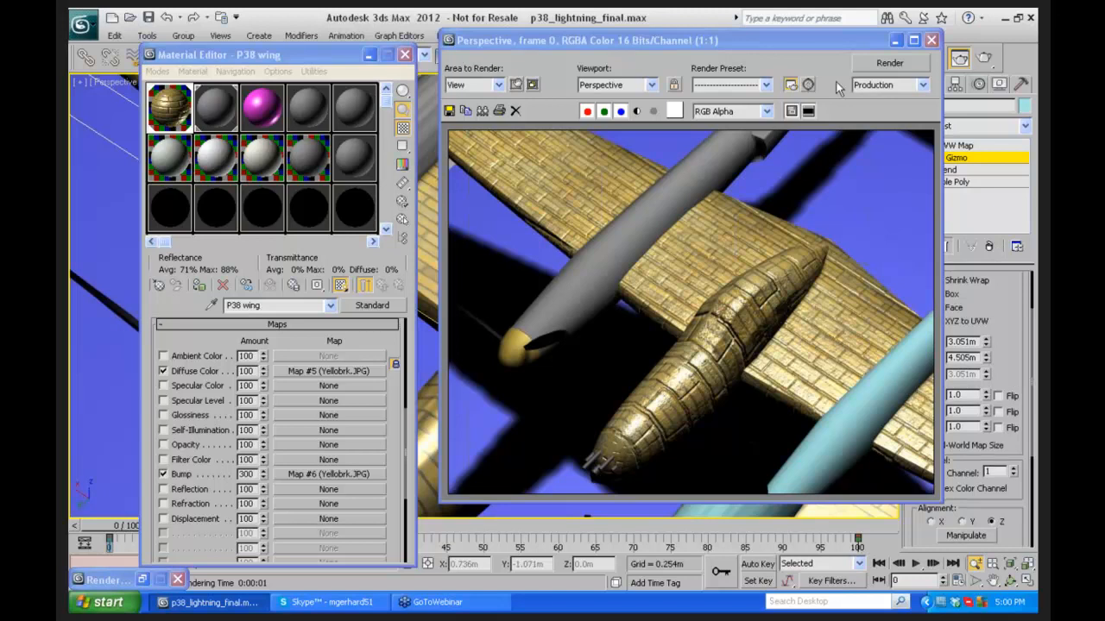
left_click(803, 39)
left_click_drag(706, 49, 558, 47)
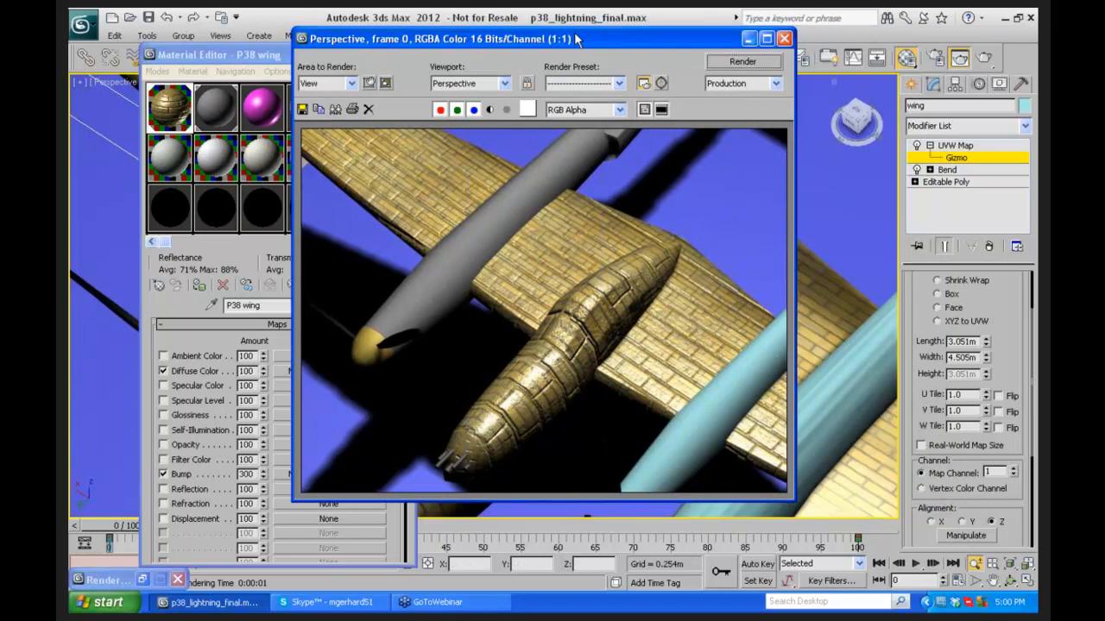
left_click_drag(620, 34, 818, 36)
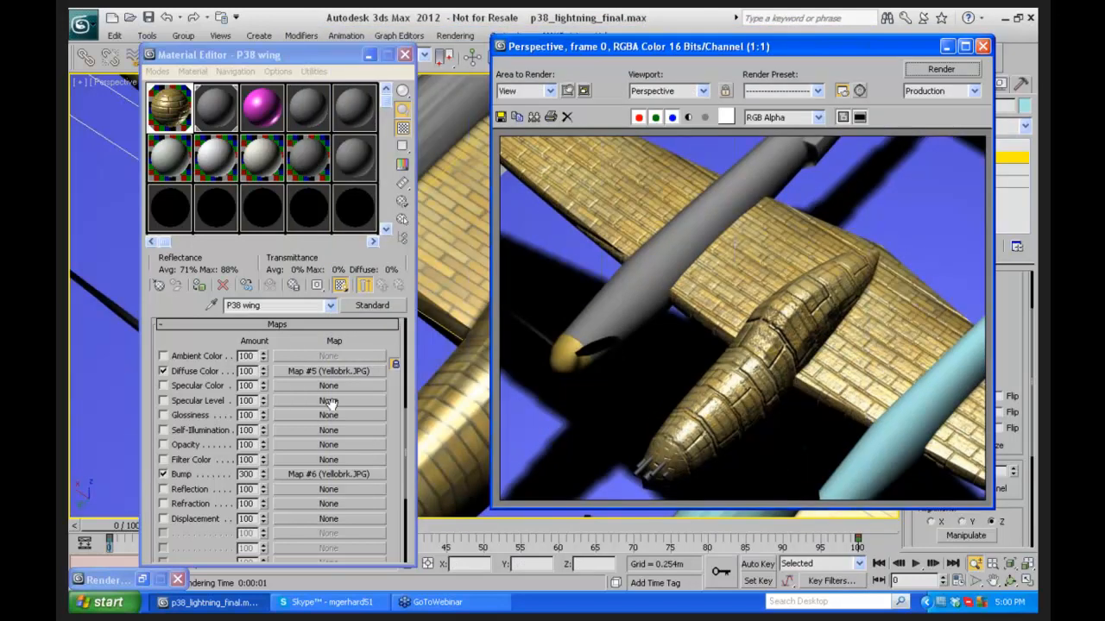
Step: Replace the P38 wing material's Bump map with the Yellobrk.JPG map from its Diffuse Color slot and render the view
left_click_drag(317, 371, 286, 403)
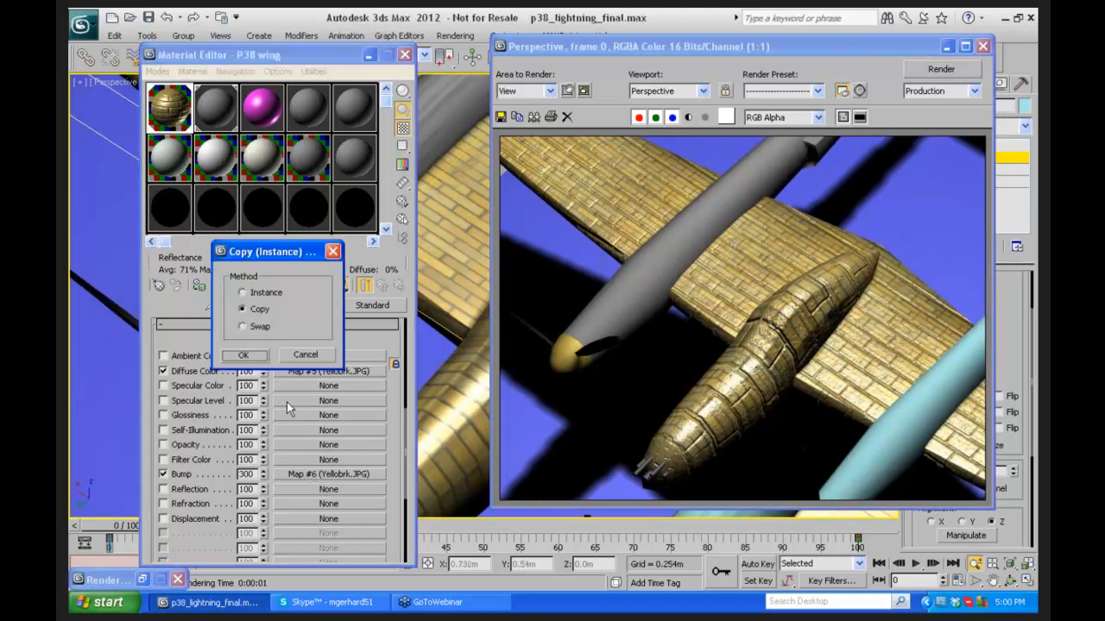
left_click(243, 354)
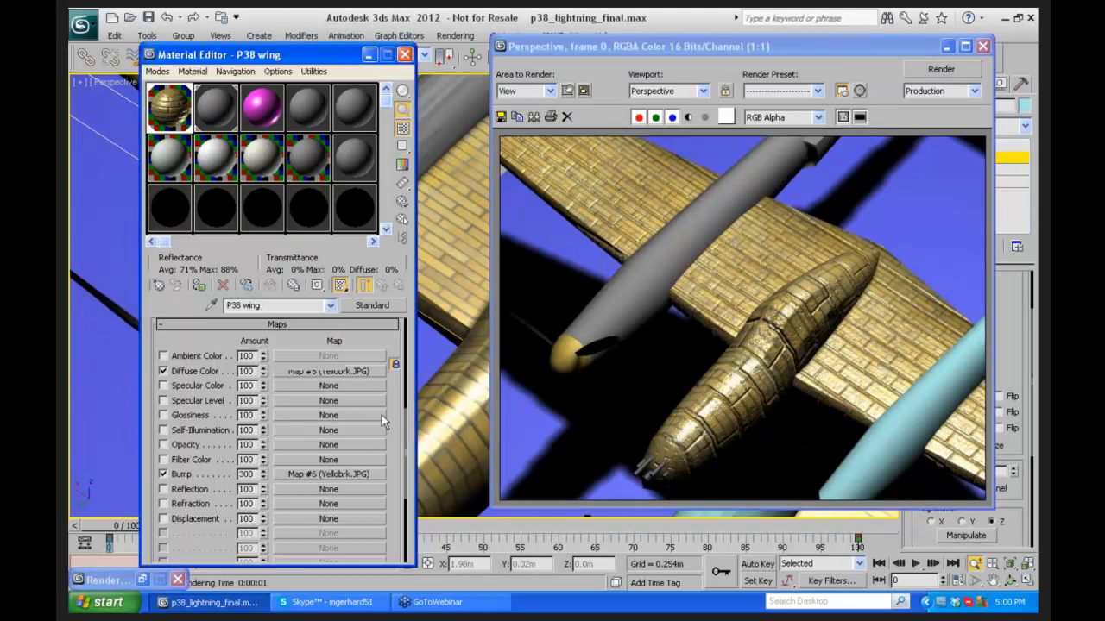
left_click(940, 70)
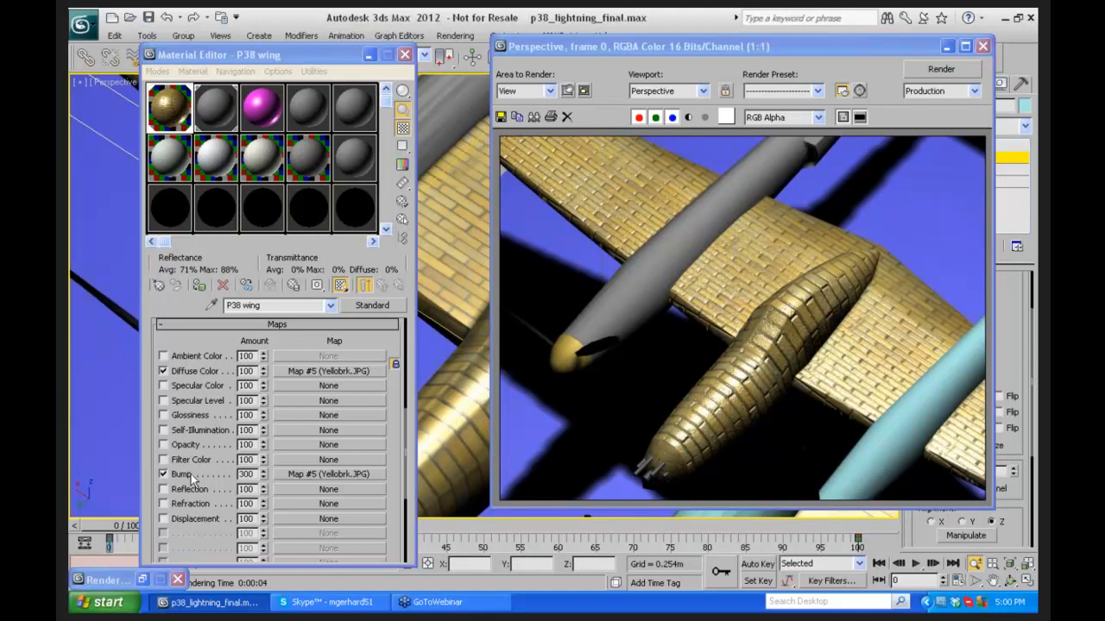
Step: Instance the Diffuse Color brick map into the Specular Color and Glossiness slots of the P38 wing material, and render the view
mouse_move(324, 373)
left_mouse_down()
mouse_move(312, 376)
mouse_move(320, 390)
left_mouse_up()
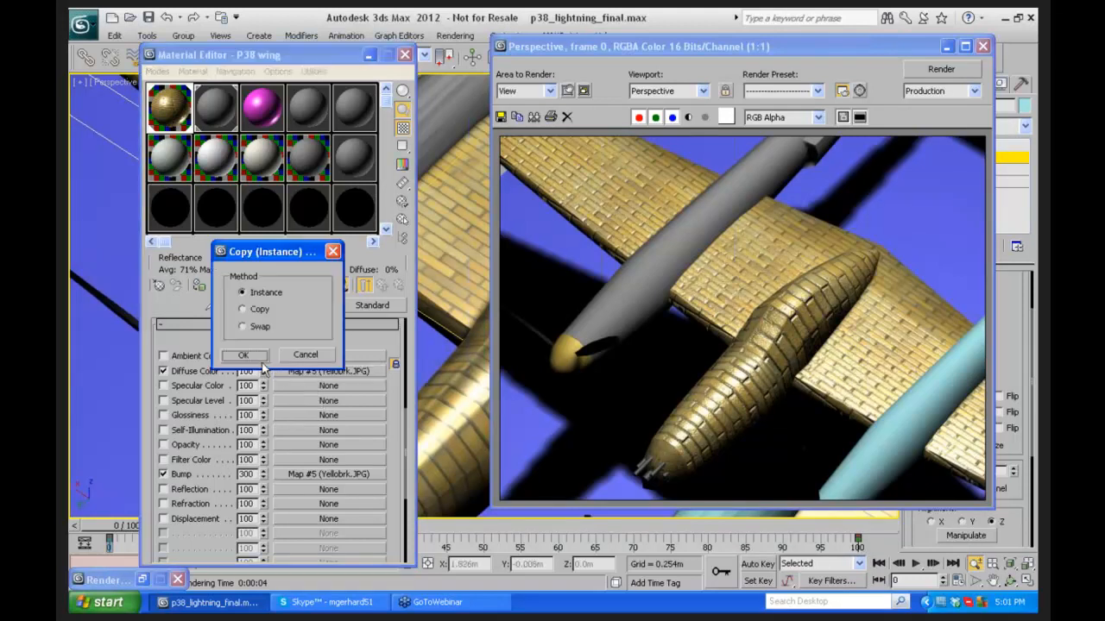
left_click(243, 354)
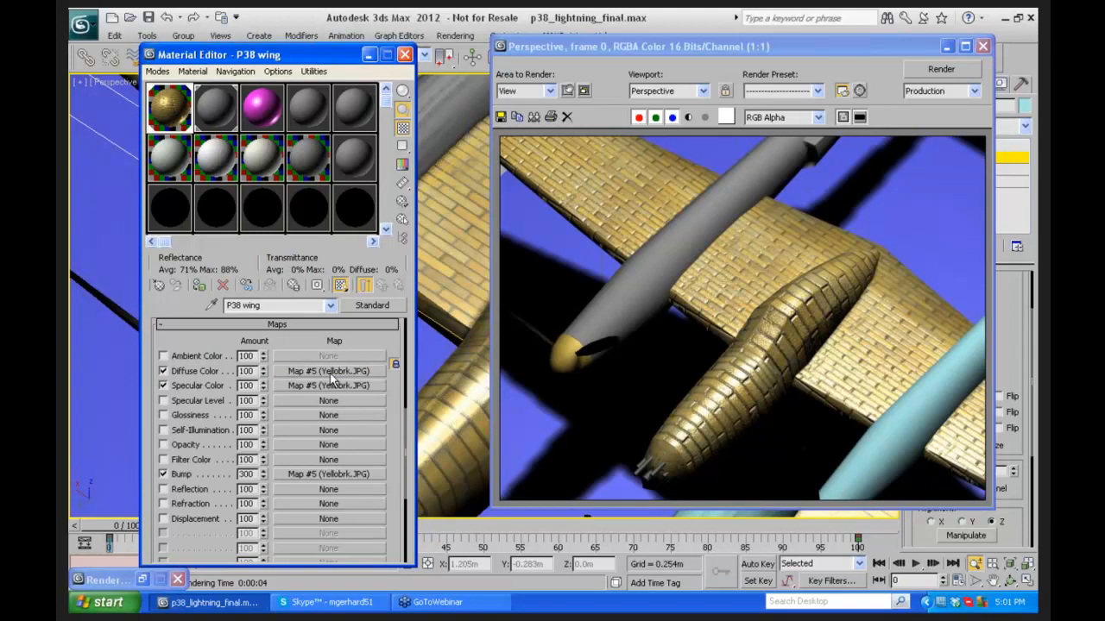
left_click_drag(320, 375, 299, 416)
left_click(255, 359)
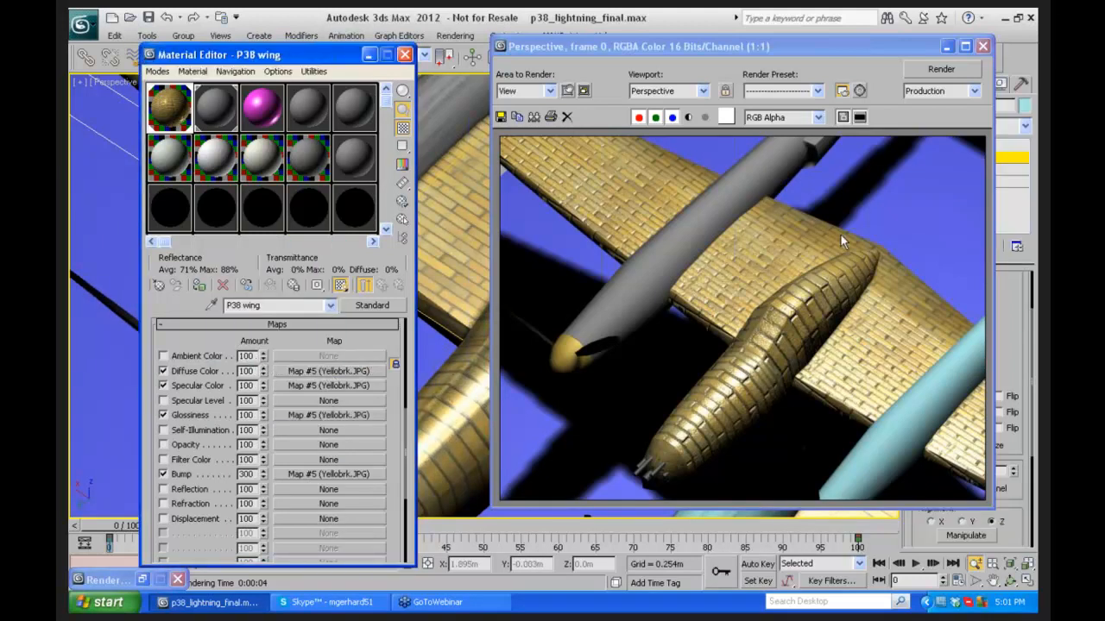
left_click(941, 69)
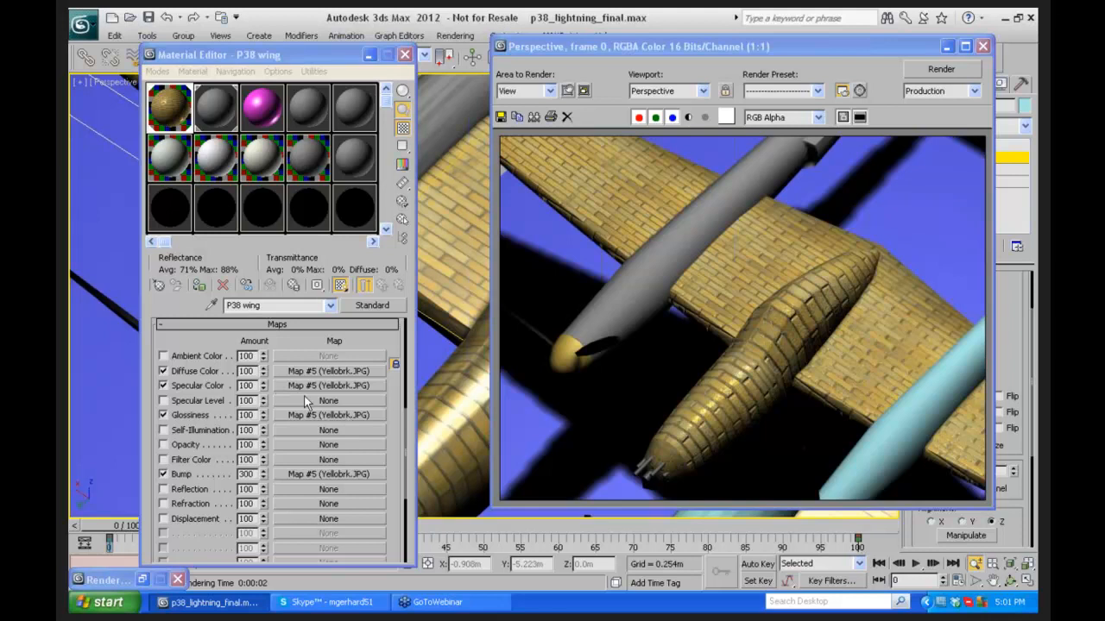
Step: Clear the Specular Color and Glossiness maps from the P38 wing material, and minimize the rendered frame and Material Editor
left_click_drag(302, 398, 327, 415)
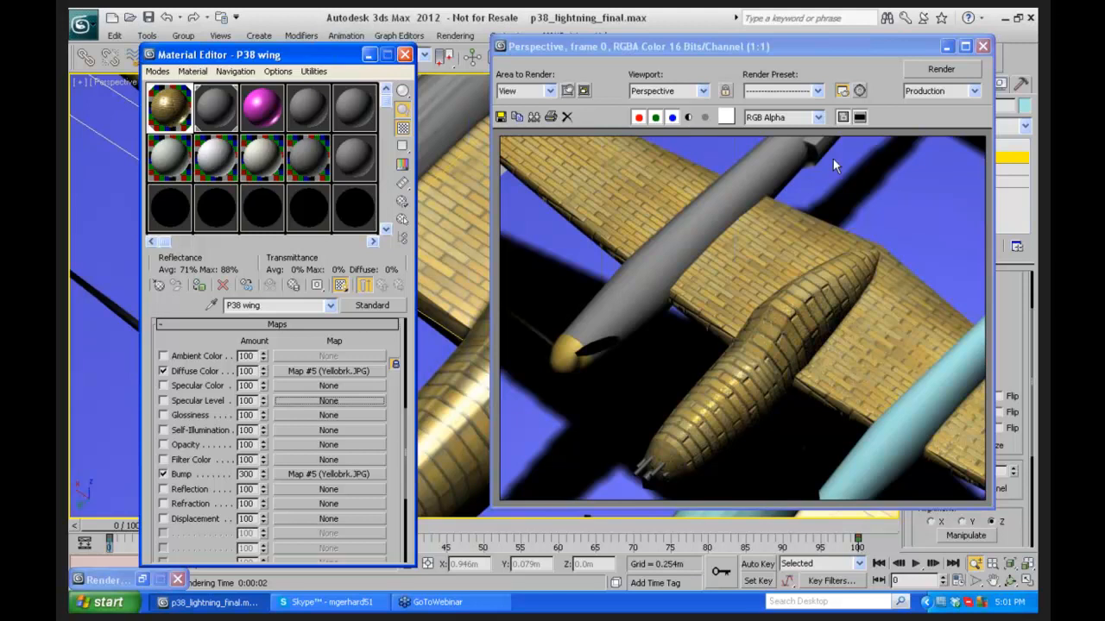
left_click(947, 50)
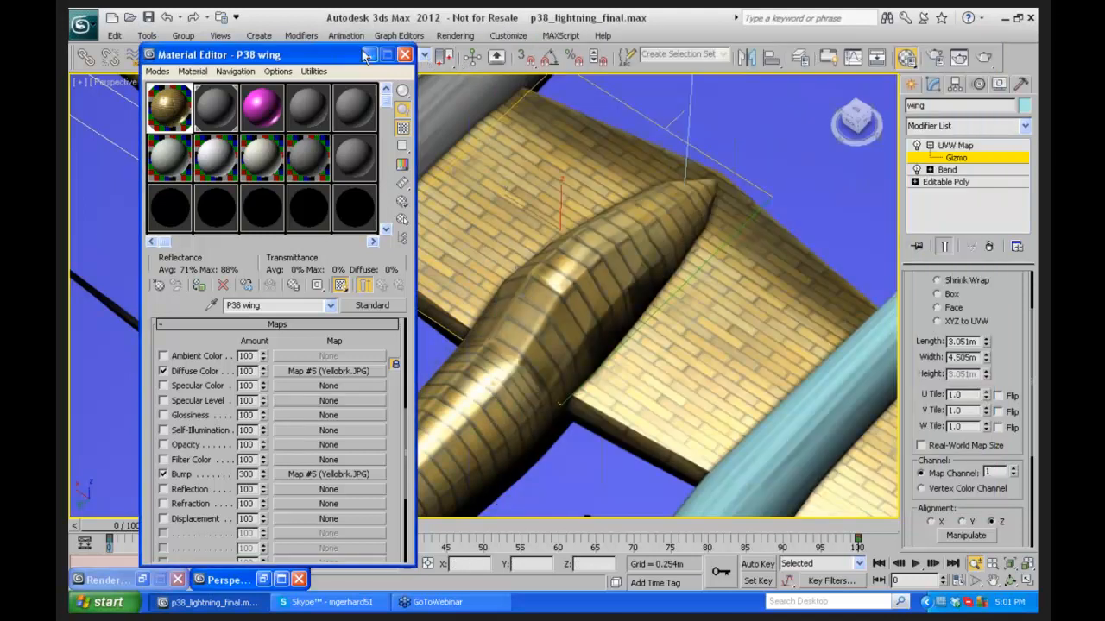
left_click(366, 56)
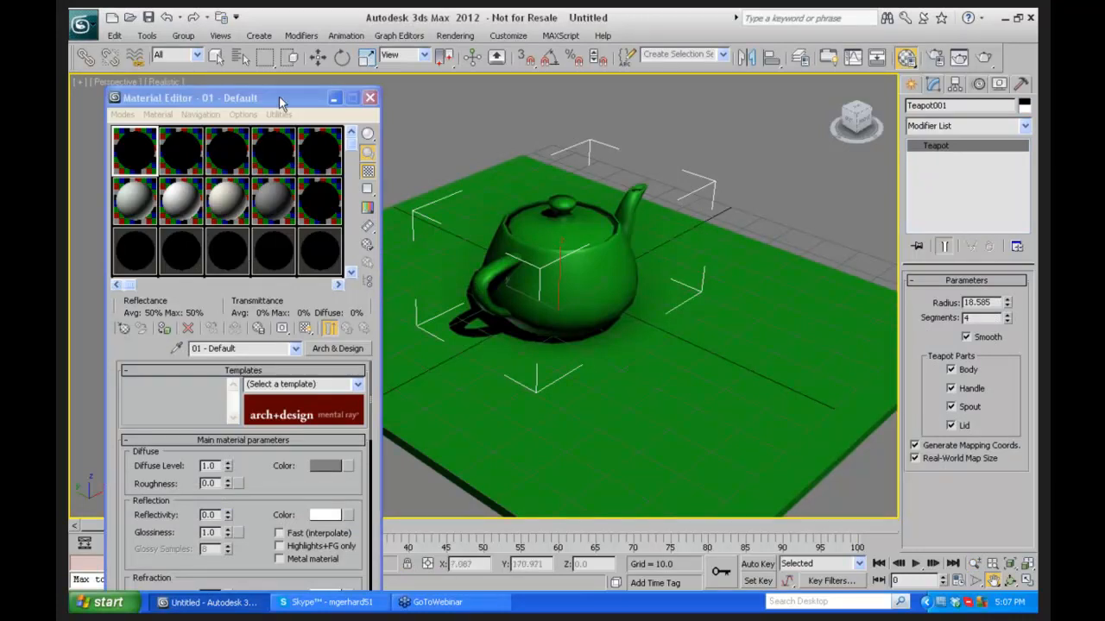
Step: Change the 01 - Default material from Arch & Design to Standard and assign it to the teapot
left_click(330, 350)
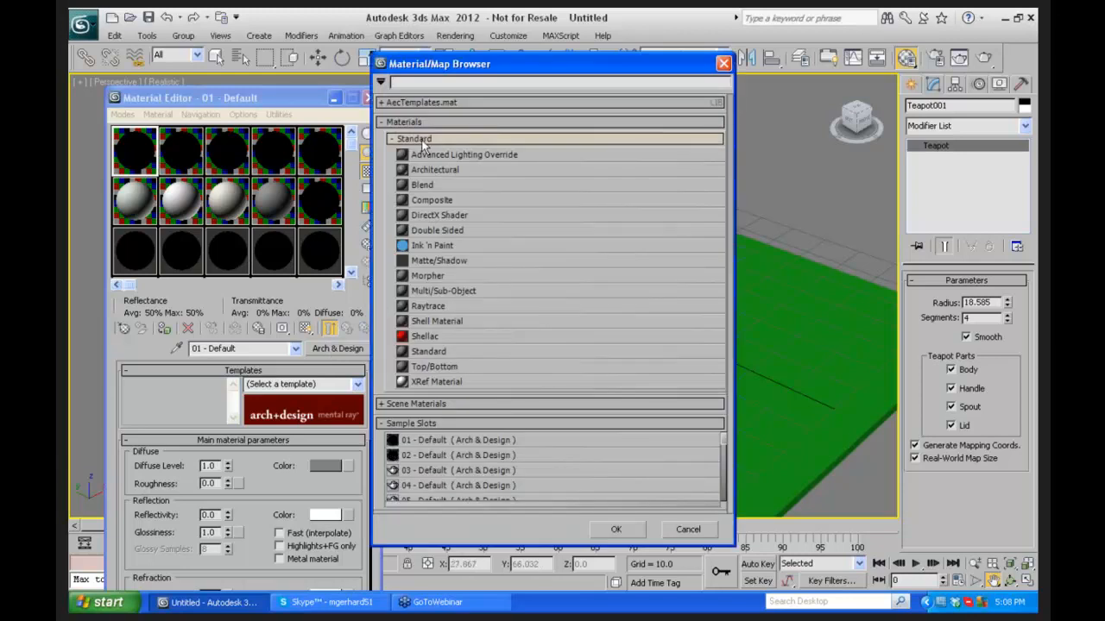
left_click(435, 352)
left_click(628, 533)
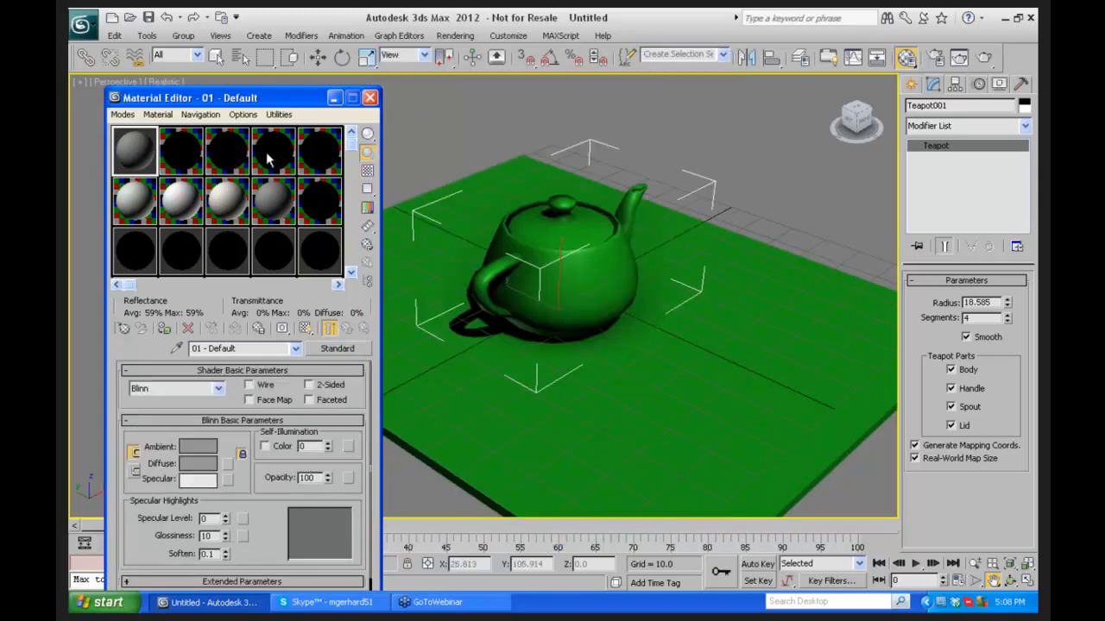
left_click_drag(136, 154, 530, 277)
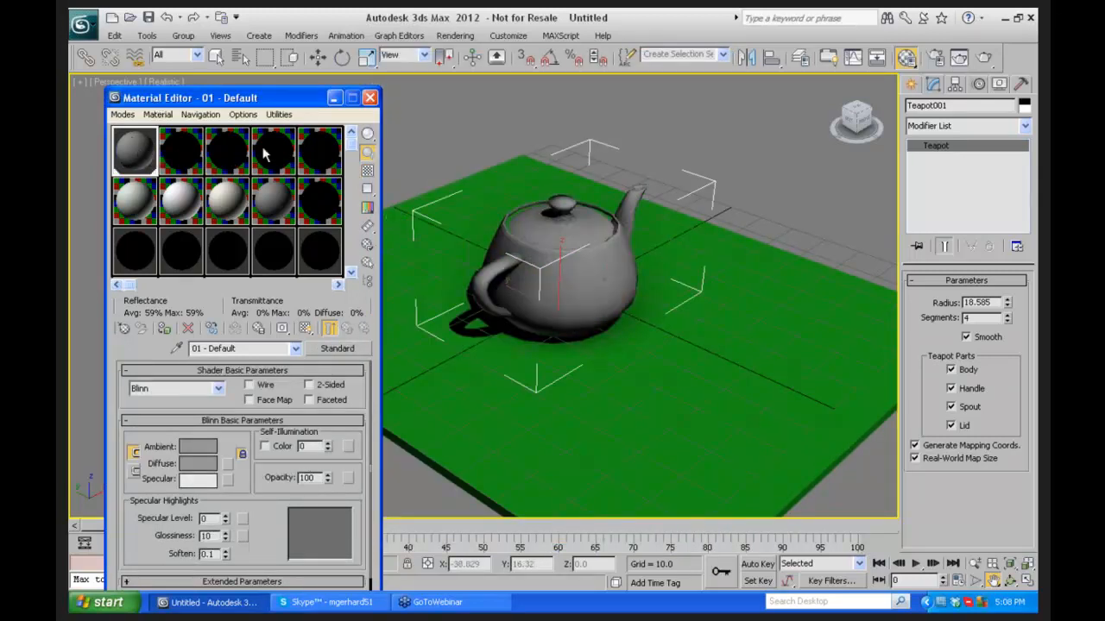
Step: Duplicate the teapot's gray material into the second sample slot and set the copy's diffuse color to yellow, about RGB 214, 221, 22
left_click(134, 152)
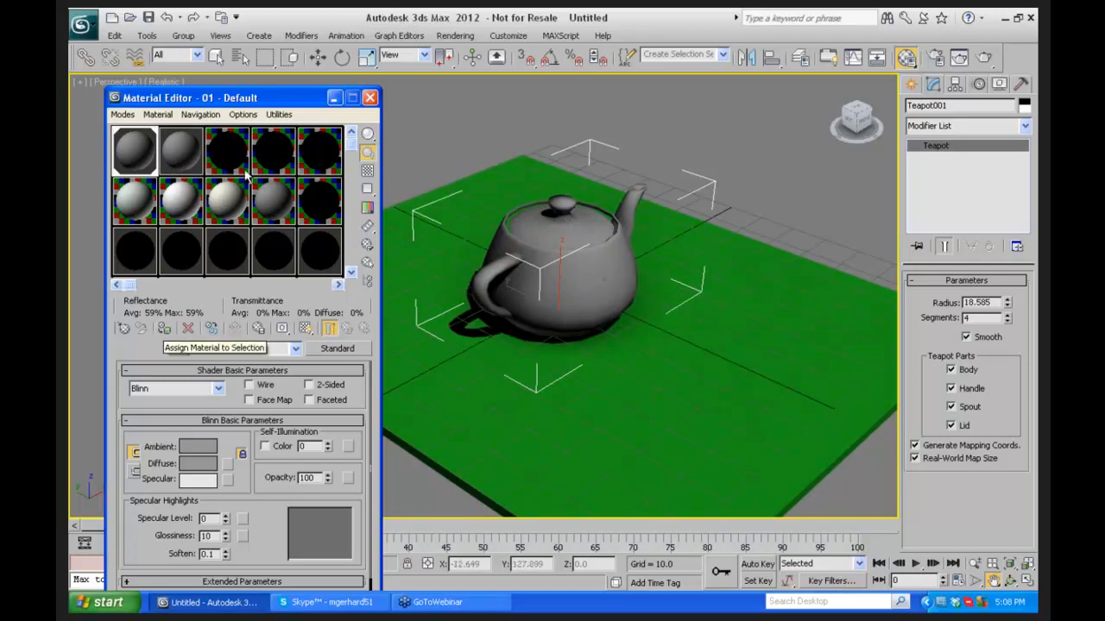
left_click(164, 328)
left_click(181, 153)
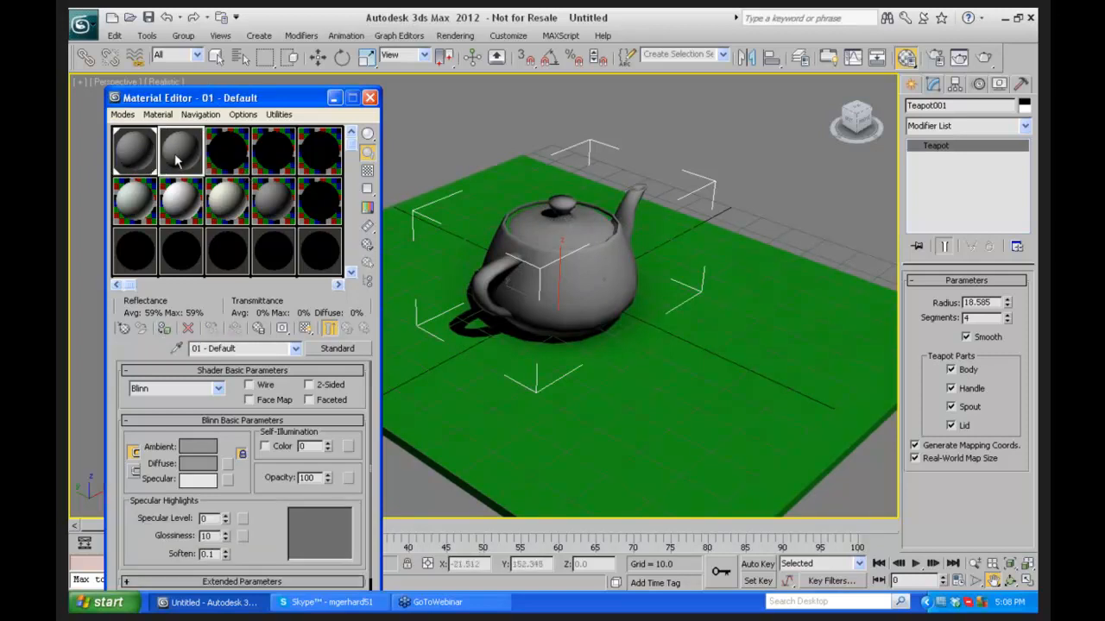
left_click(197, 463)
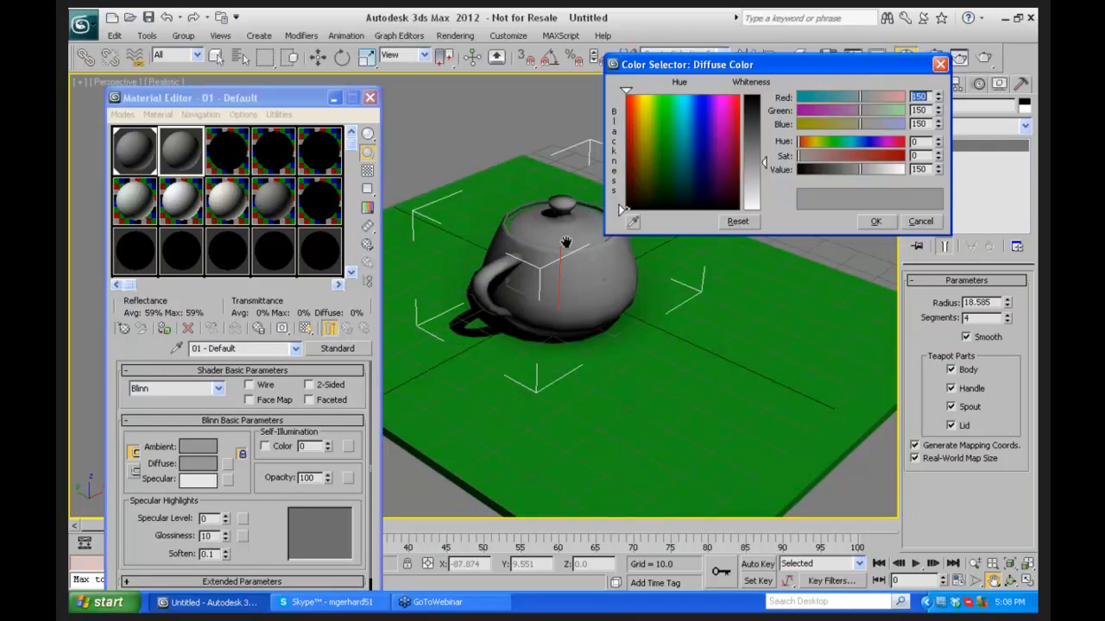
left_click(646, 111)
left_click(752, 118)
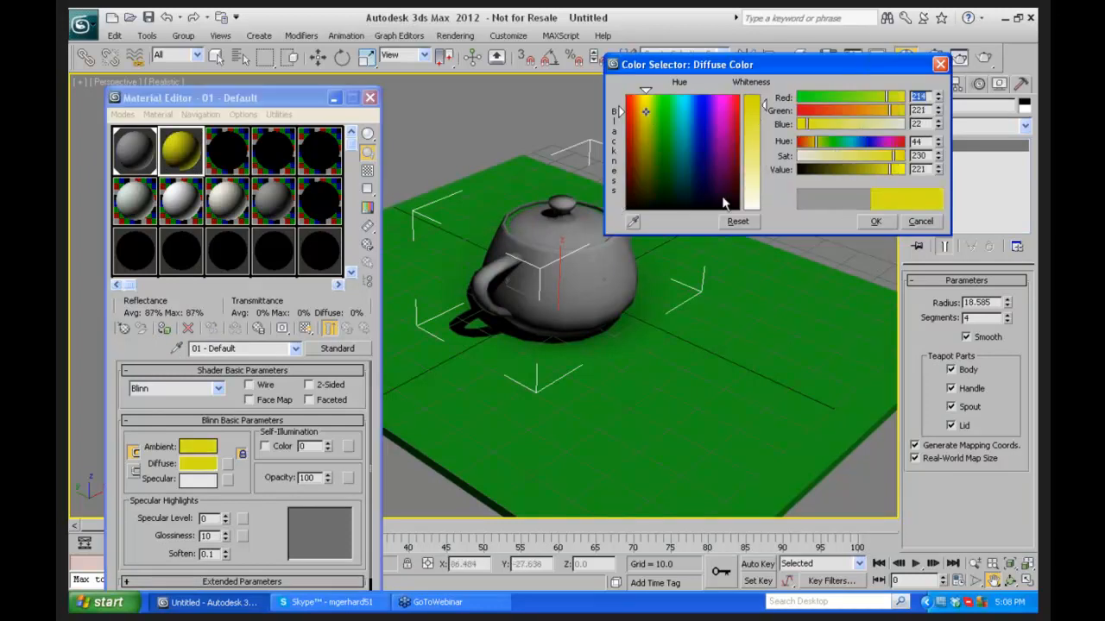
left_click(876, 221)
Step: Assign the yellow material to the flat box under the teapot, rename the material Box, and minimize the Material Editor
left_click_drag(177, 145, 469, 393)
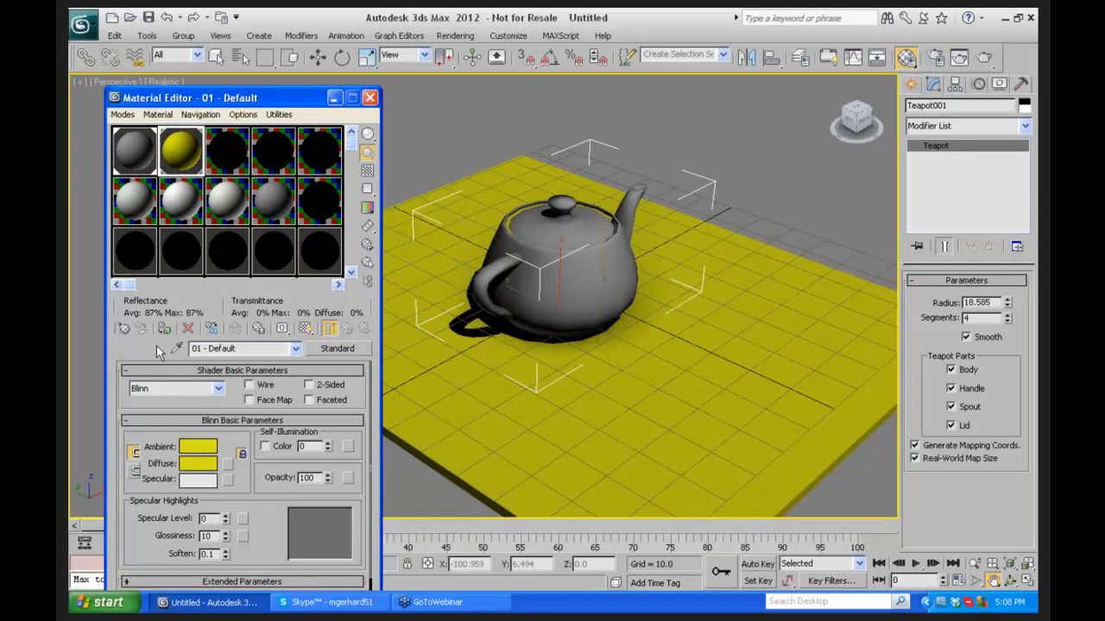
left_click(246, 348)
type("Box")
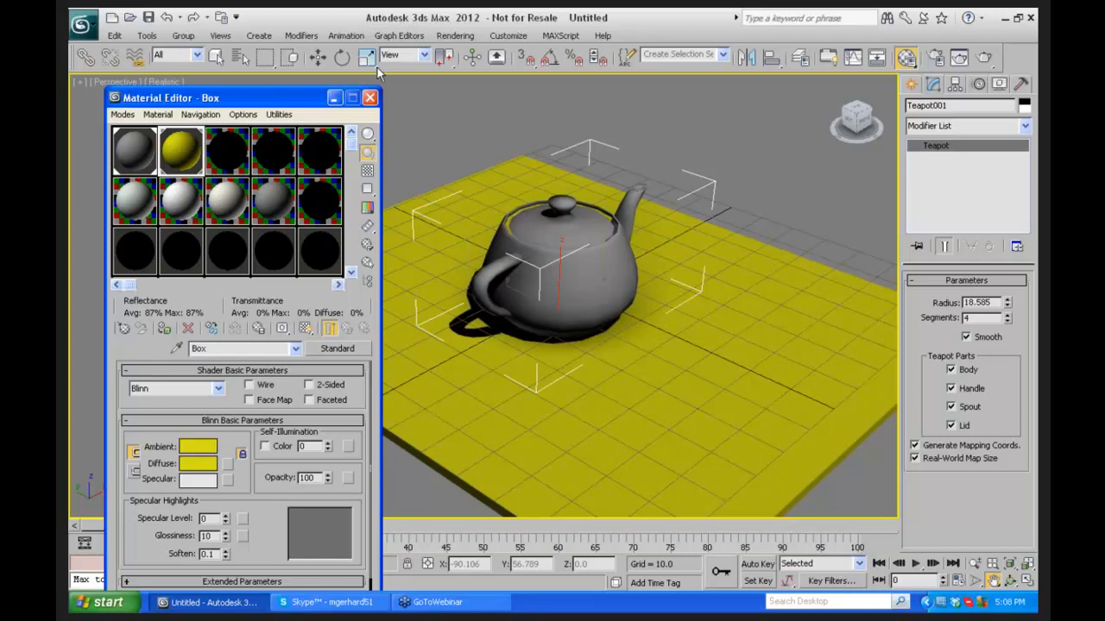
left_click(334, 97)
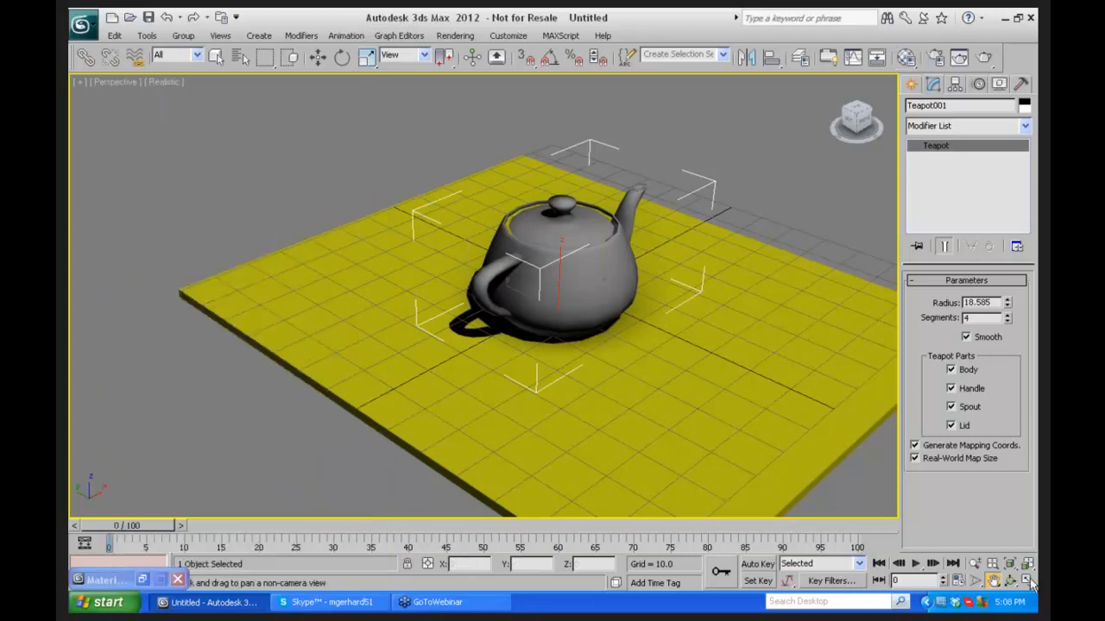
Step: Show all four viewports and place a standard Target Spot in the Left view, aimed down past the teapot with a target distance of about 145
key("alt+w")
right_click(351, 206)
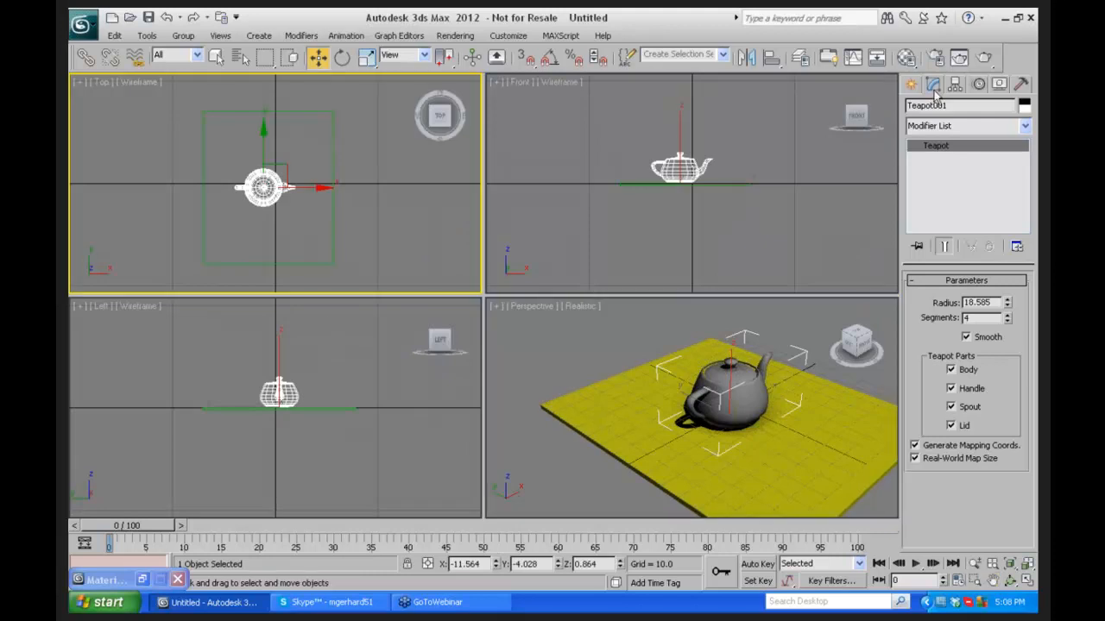
left_click(911, 84)
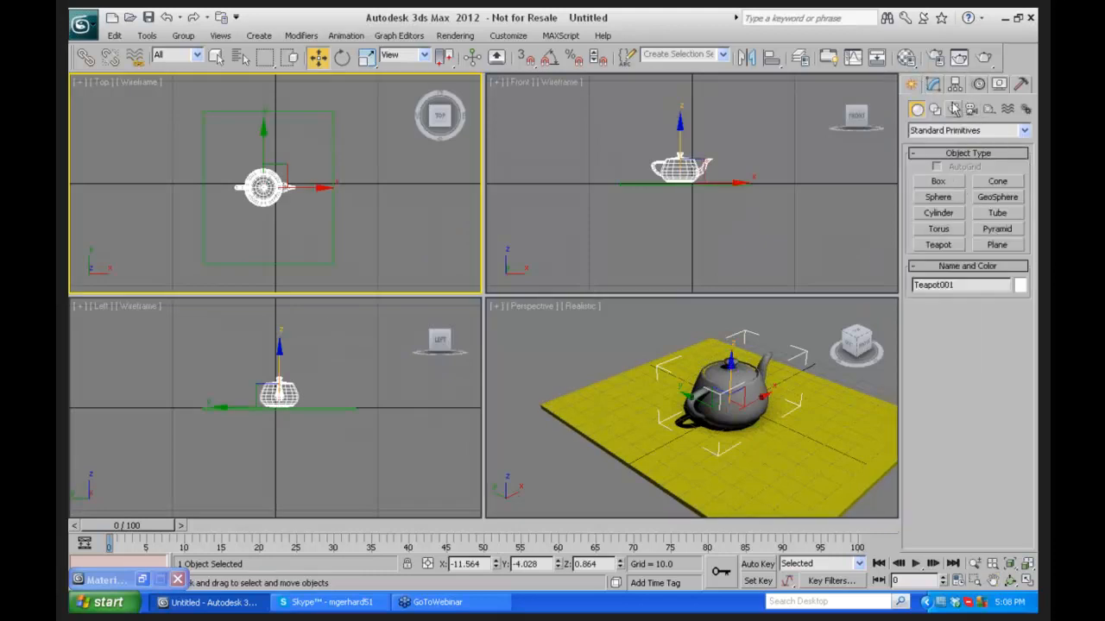
left_click(953, 108)
left_click(1024, 130)
left_click(960, 156)
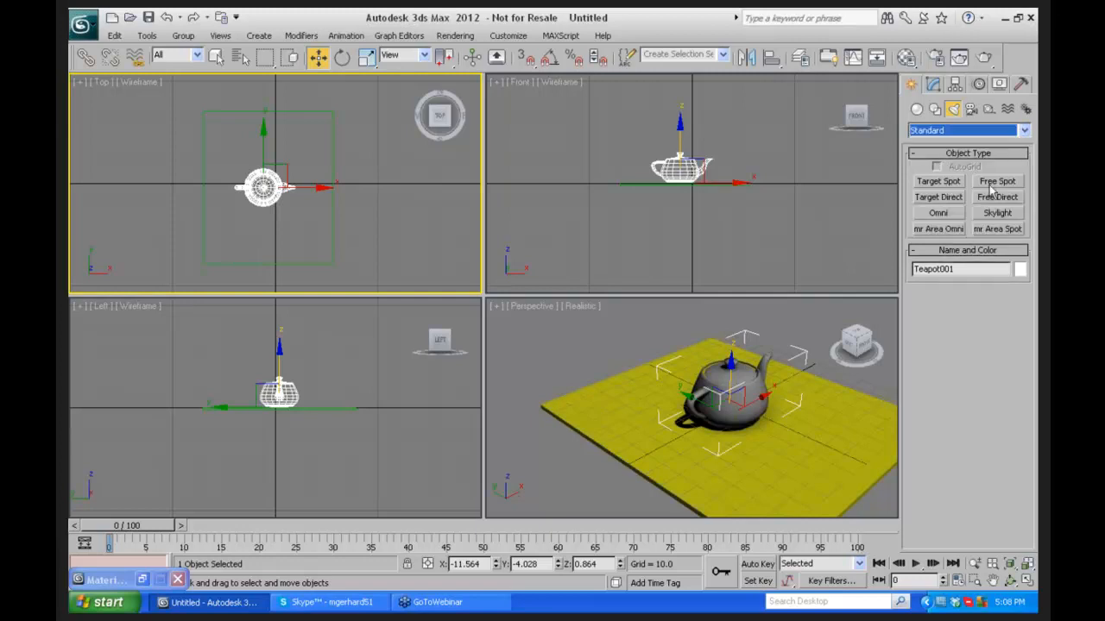
left_click(938, 180)
left_click_drag(348, 321, 241, 414)
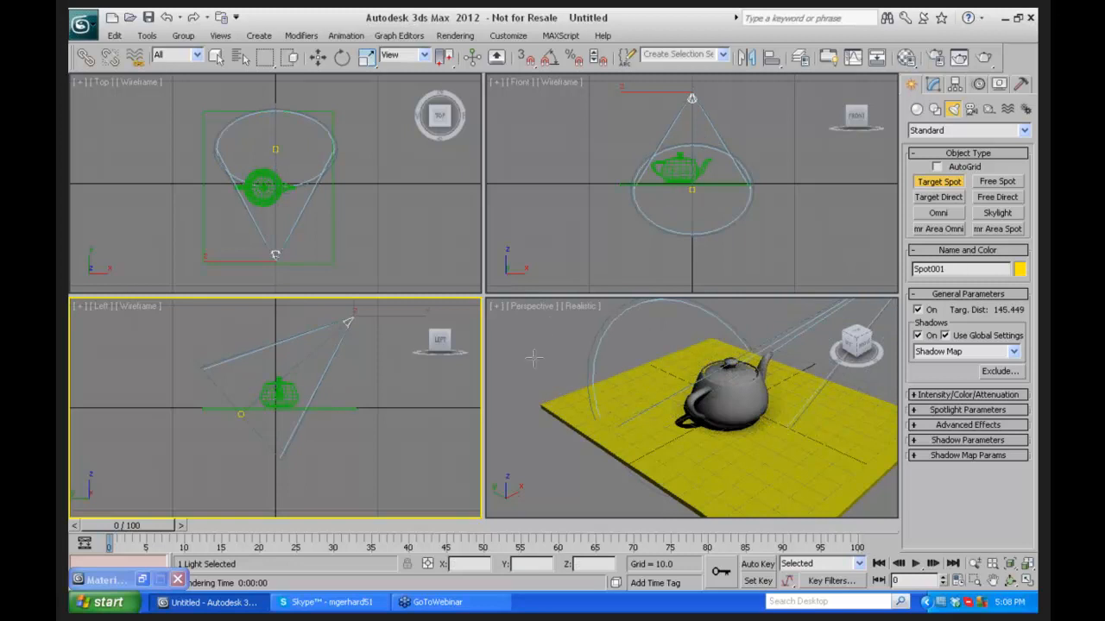
Step: Set the Perspective viewport to illuminate with scene lights
left_click(561, 317)
left_click(579, 306)
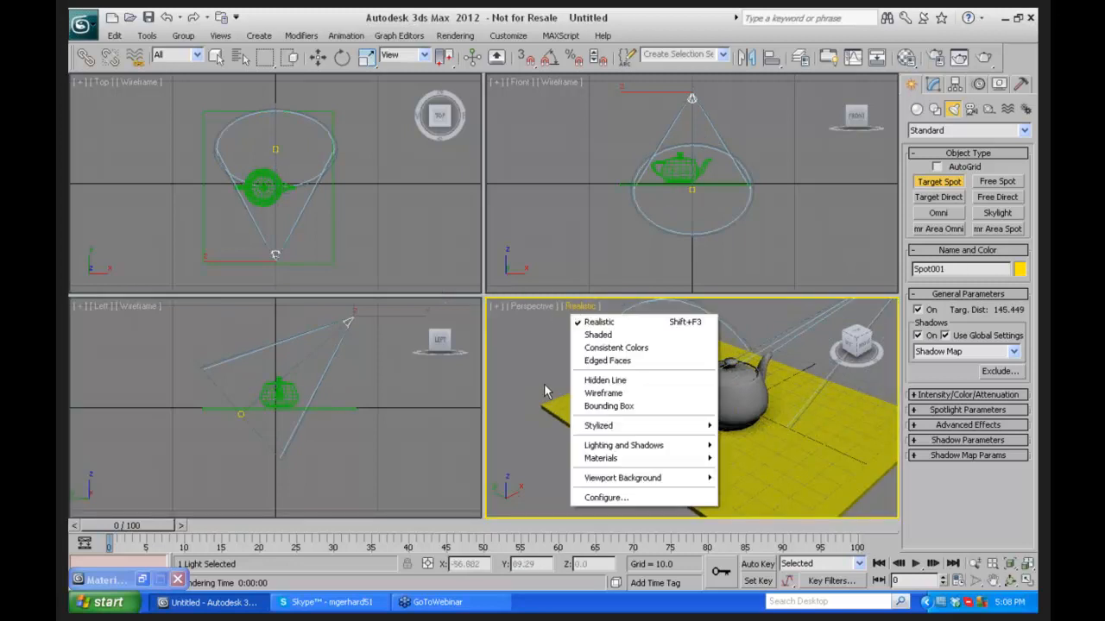
mouse_move(635, 447)
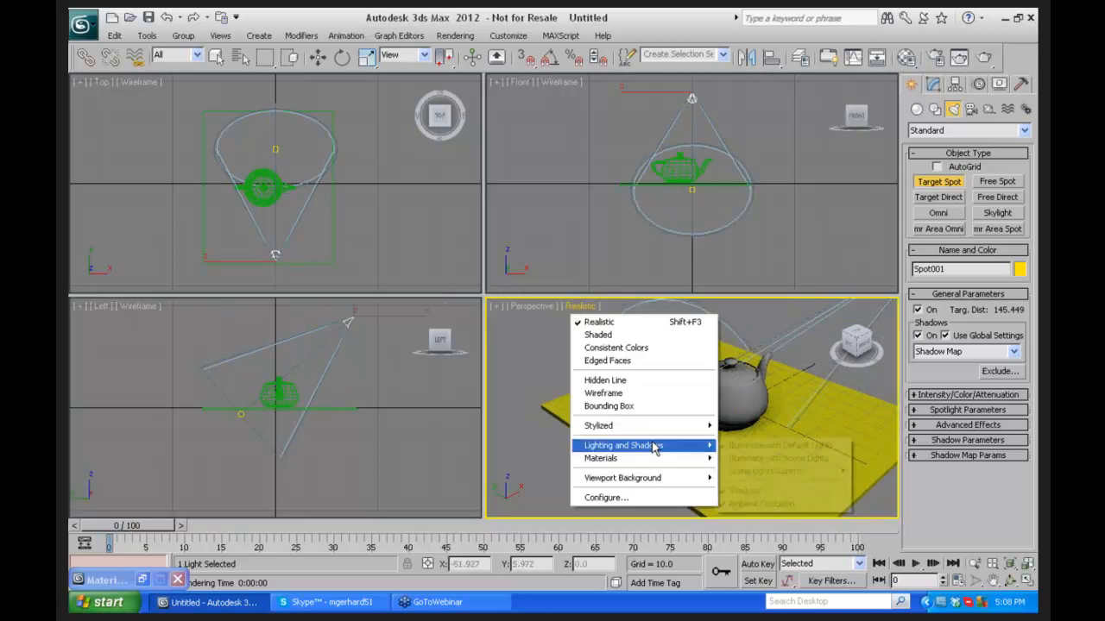
left_click(779, 460)
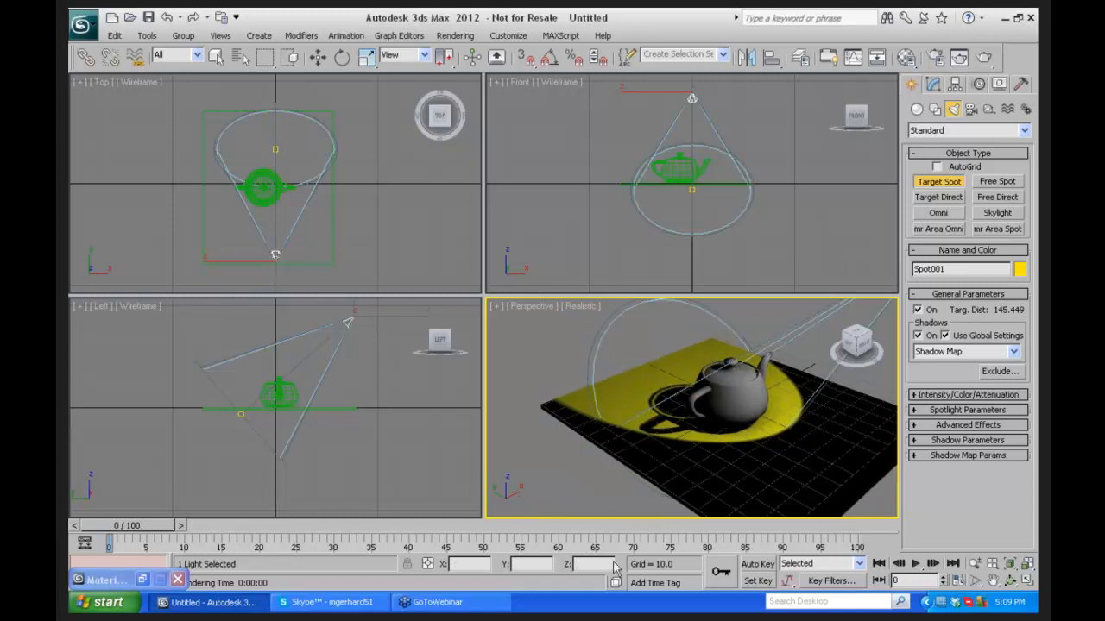
Step: Switch the Perspective viewport's illumination to default lights instead of scene lights
left_click(580, 309)
mouse_move(630, 446)
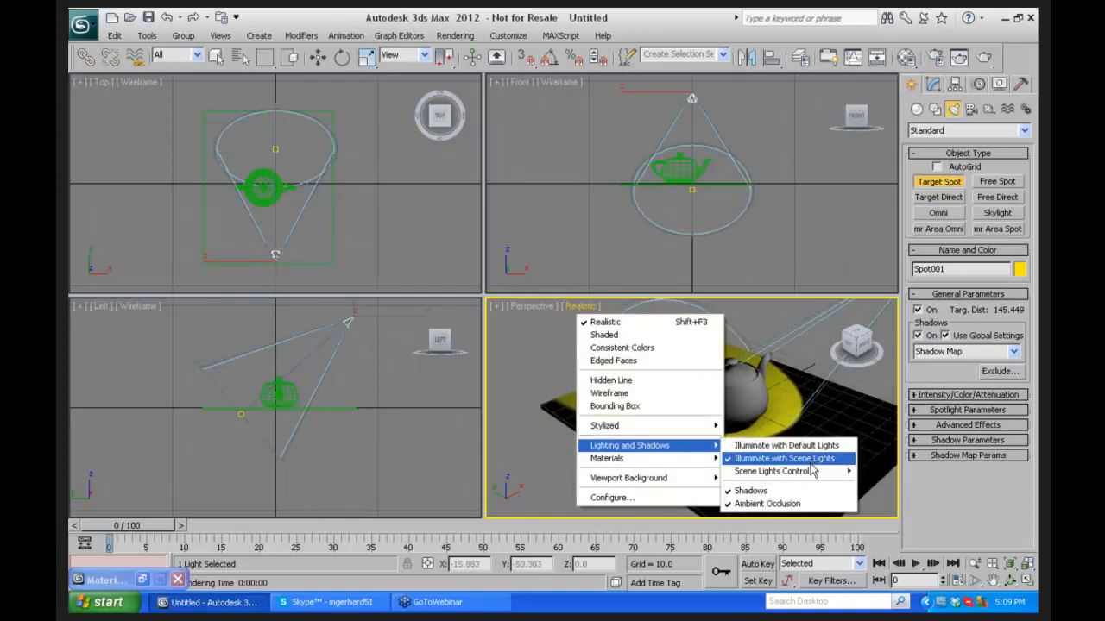
left_click(781, 458)
left_click(580, 307)
mouse_move(656, 455)
left_click(782, 445)
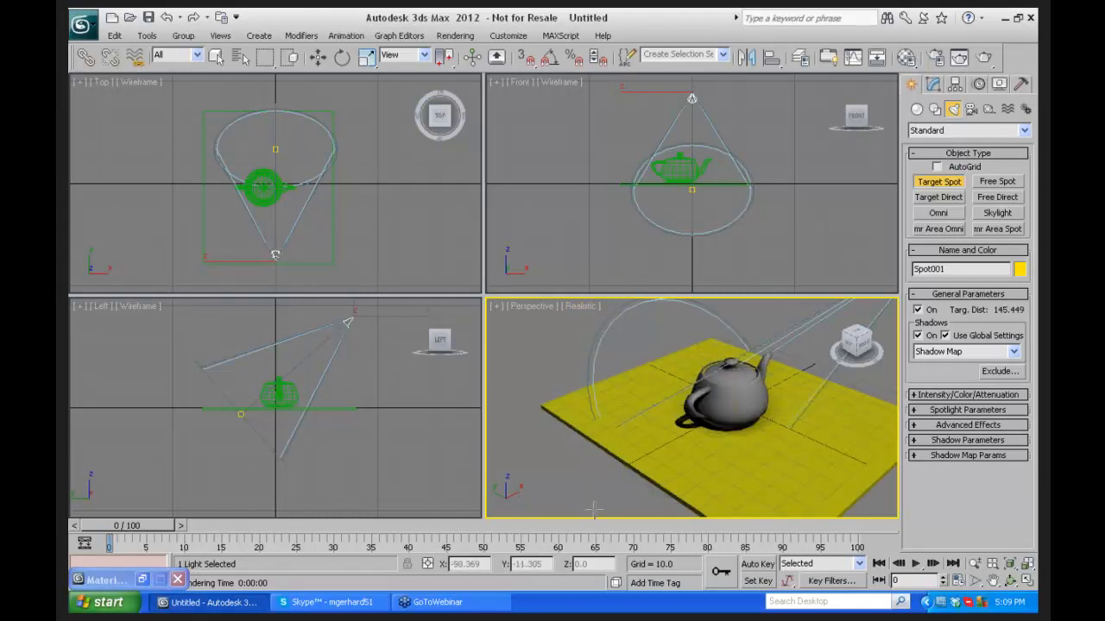
key("w")
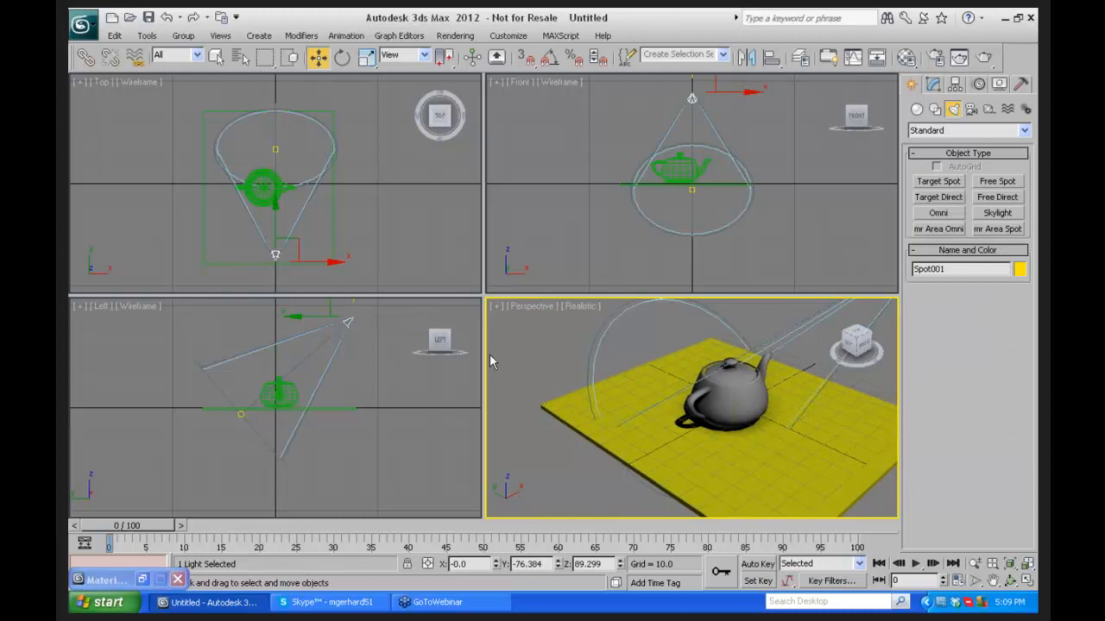
Step: Reopen the Material Editor and assign a Bitmap map to the Diffuse Color of the Box material
key("m")
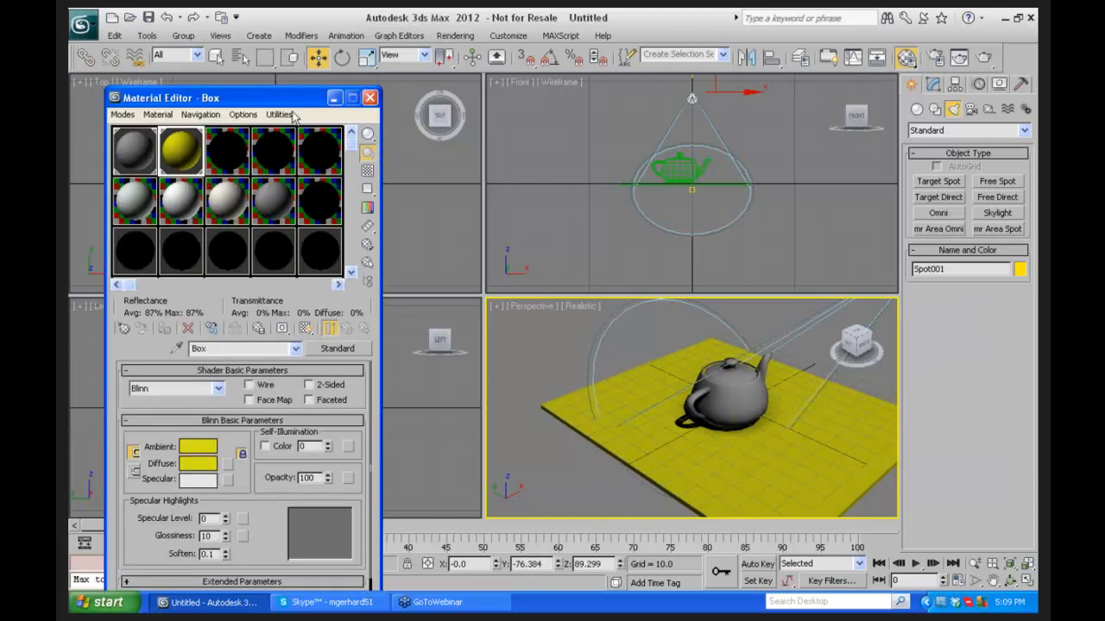
left_click_drag(277, 98, 358, 84)
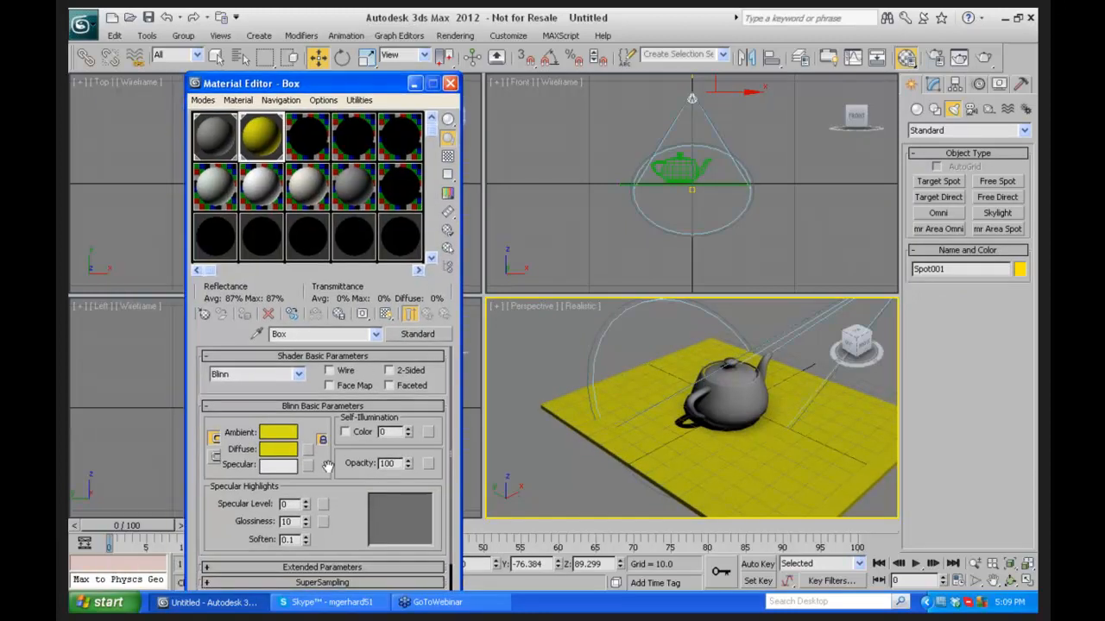
left_click_drag(352, 503, 347, 414)
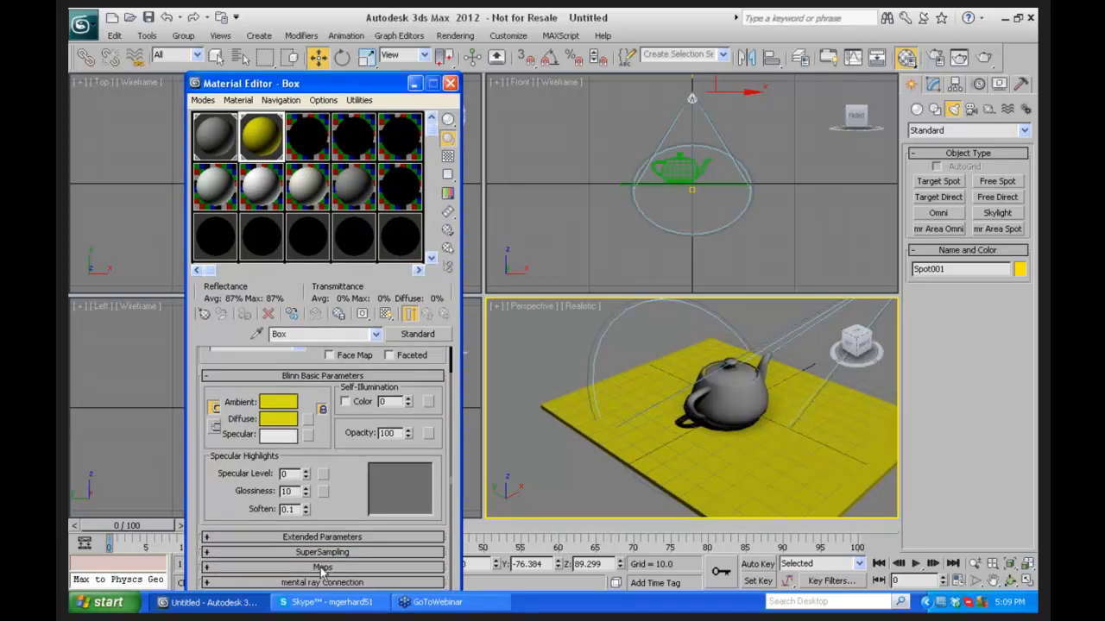
left_click(321, 568)
left_click(354, 400)
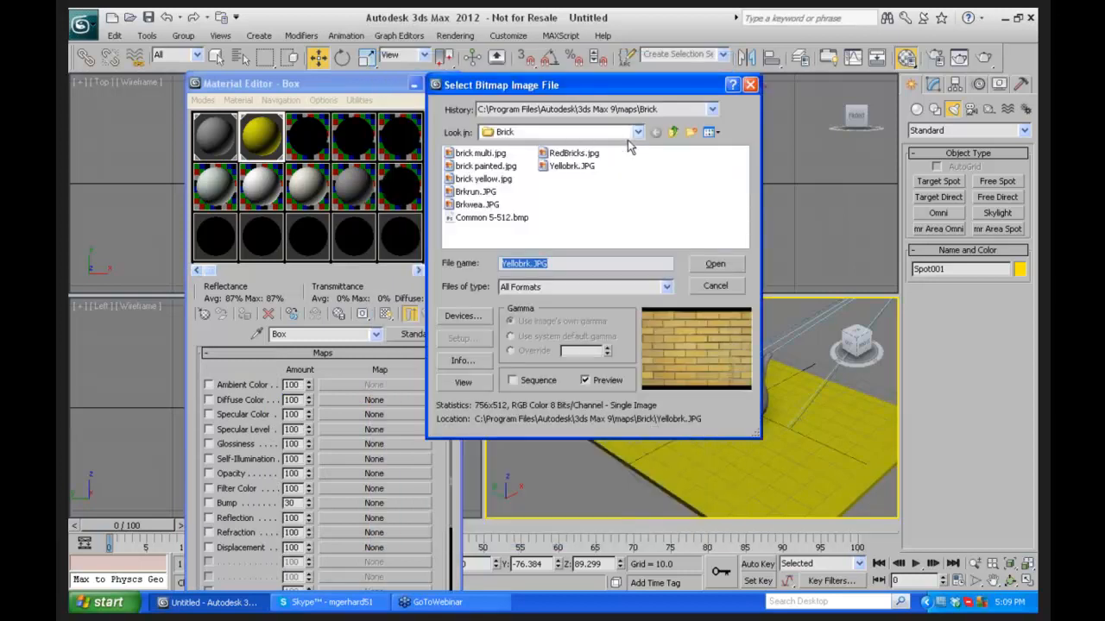
Step: Load fence.jpg from the Wood maps folder as the diffuse bitmap
left_click(674, 133)
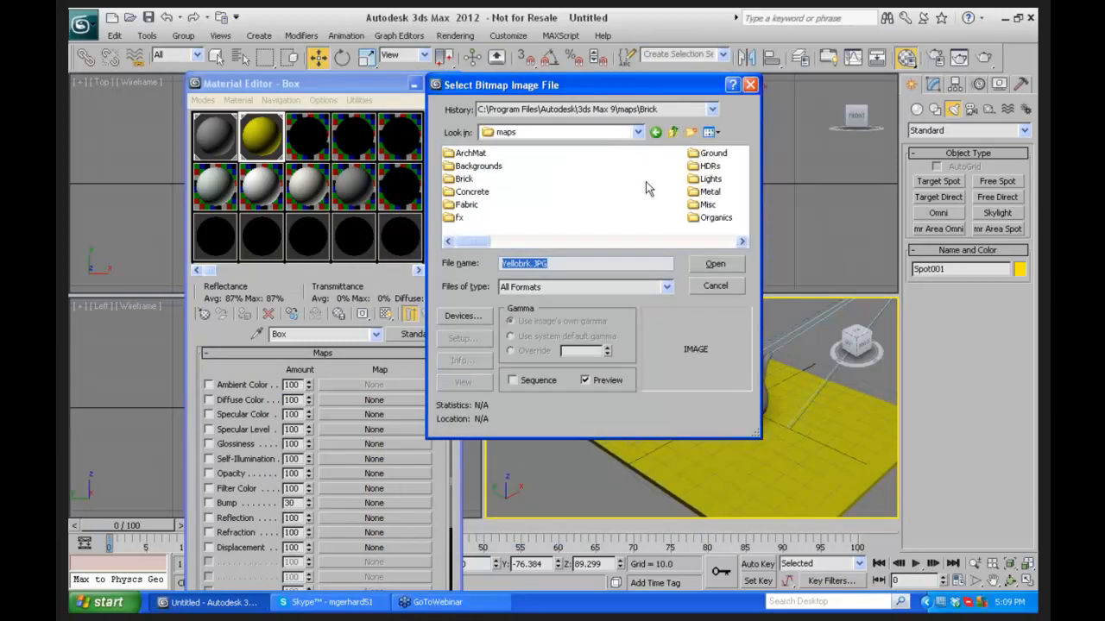
left_click(741, 241)
double_click(711, 207)
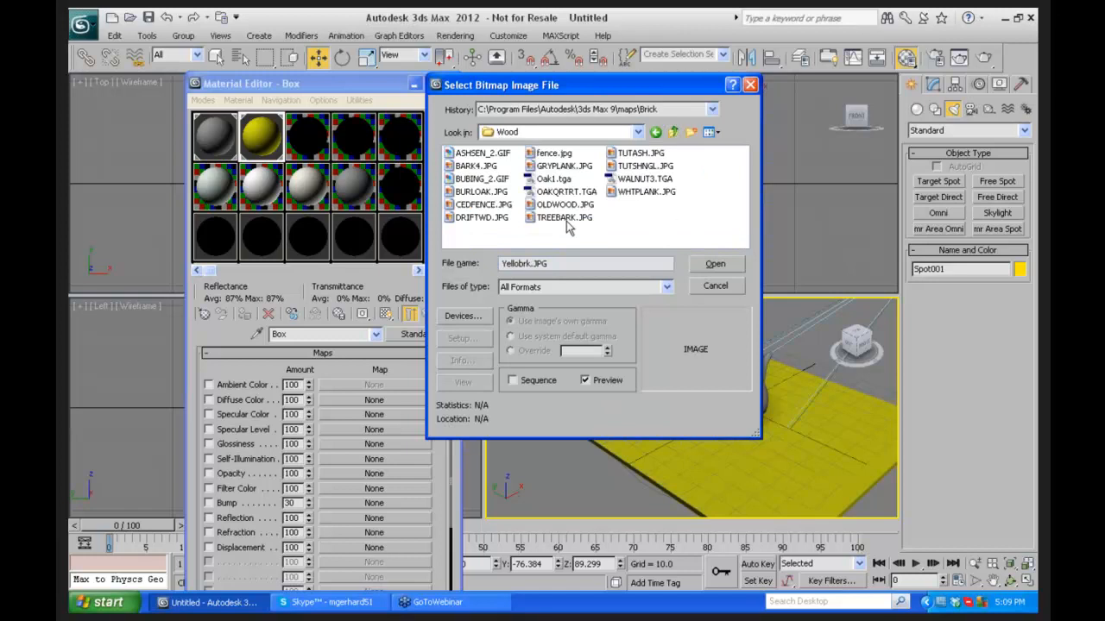
left_click(711, 132)
left_click(727, 145)
left_click_drag(742, 169, 728, 217)
left_click(490, 169)
left_click(716, 264)
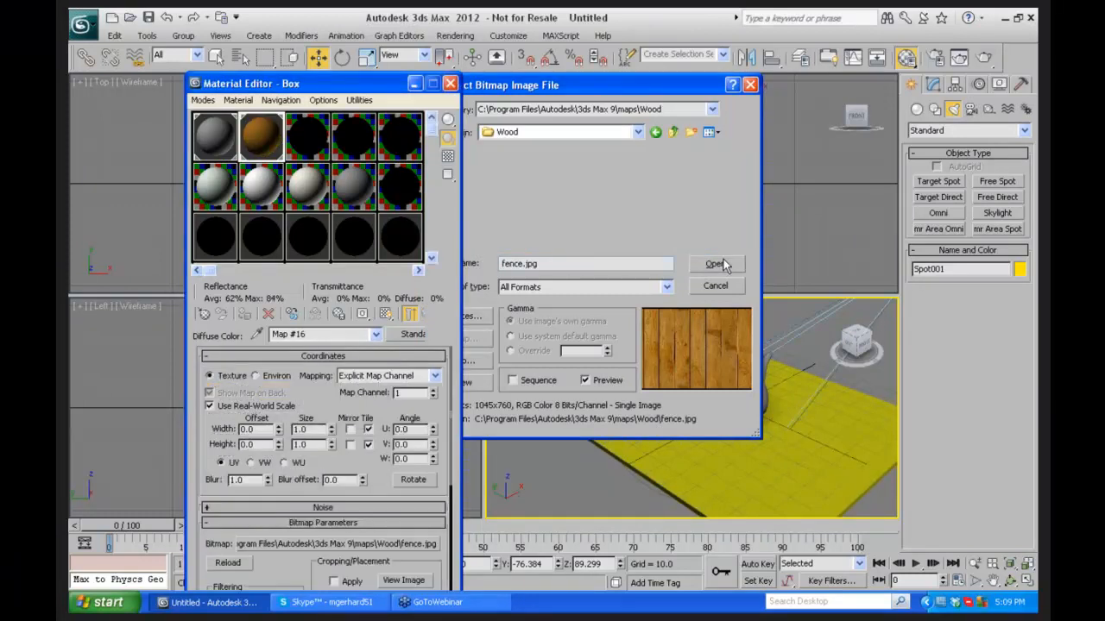
Step: Display the wood map in the viewport and turn off real-world map sizing for both the bitmap and the box
left_click(386, 314)
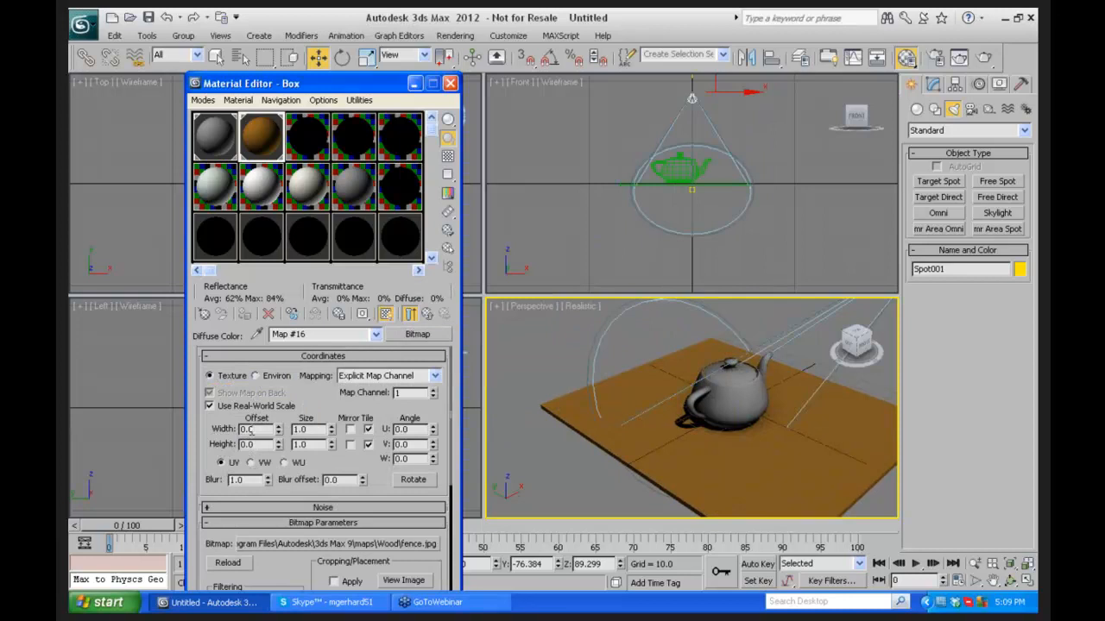
left_click(210, 406)
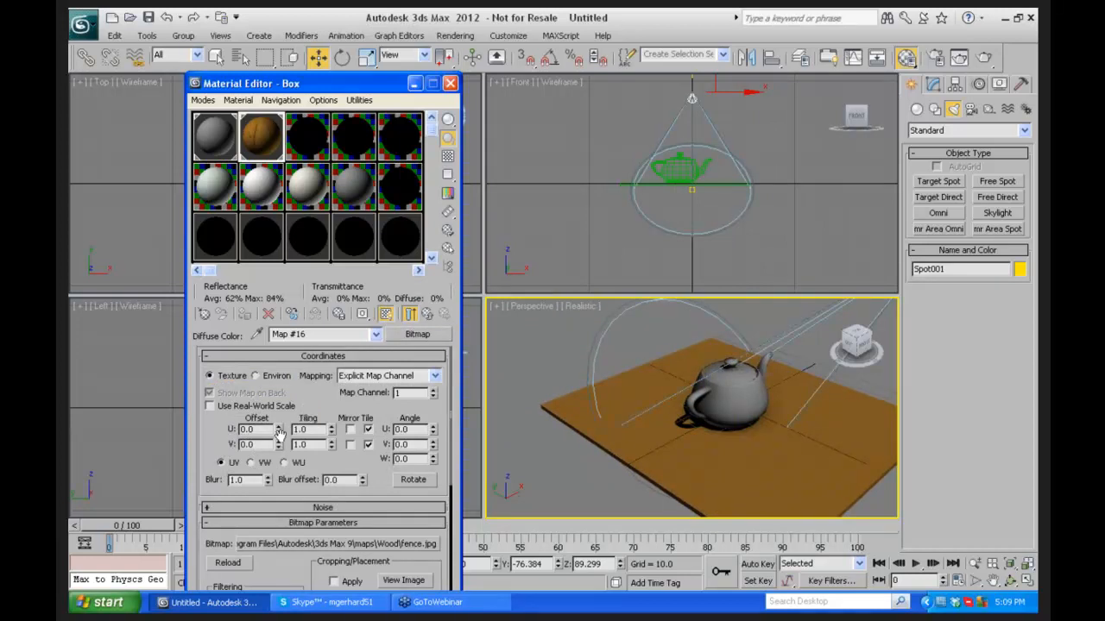
left_click(932, 84)
left_click(836, 405)
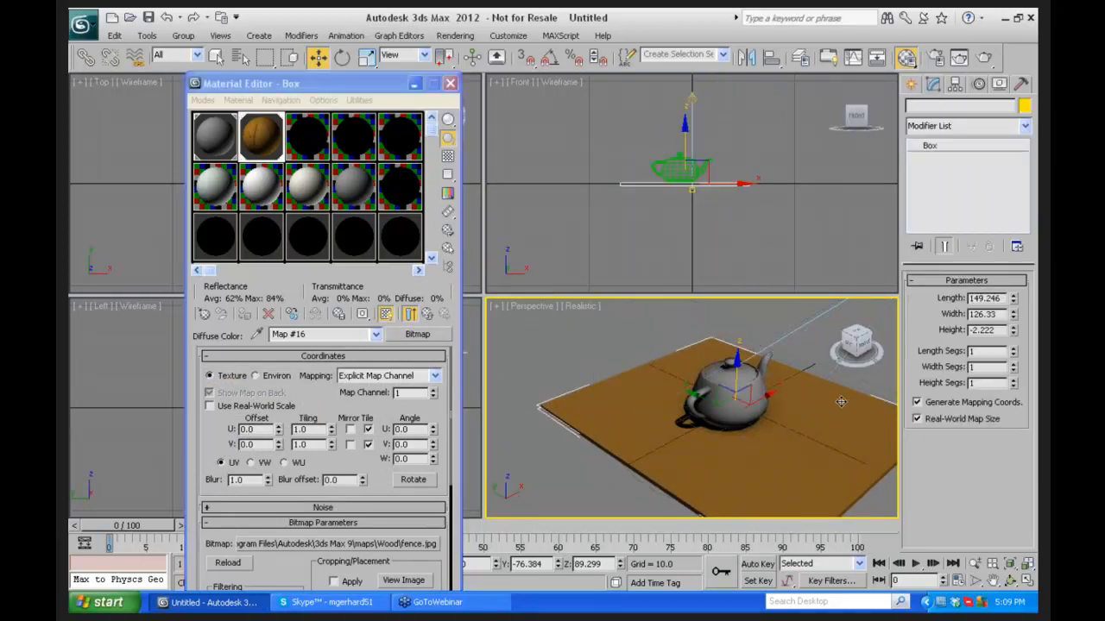
left_click(917, 419)
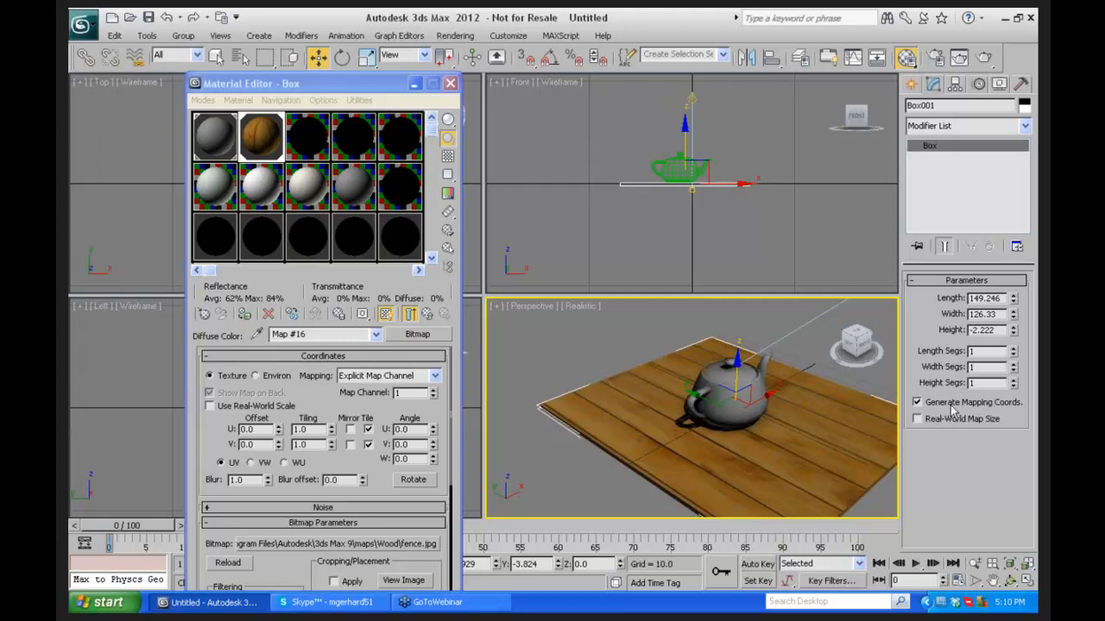
Step: Add a UVW Map modifier to the box and turn off its Real-World Map Size option
left_click(1025, 126)
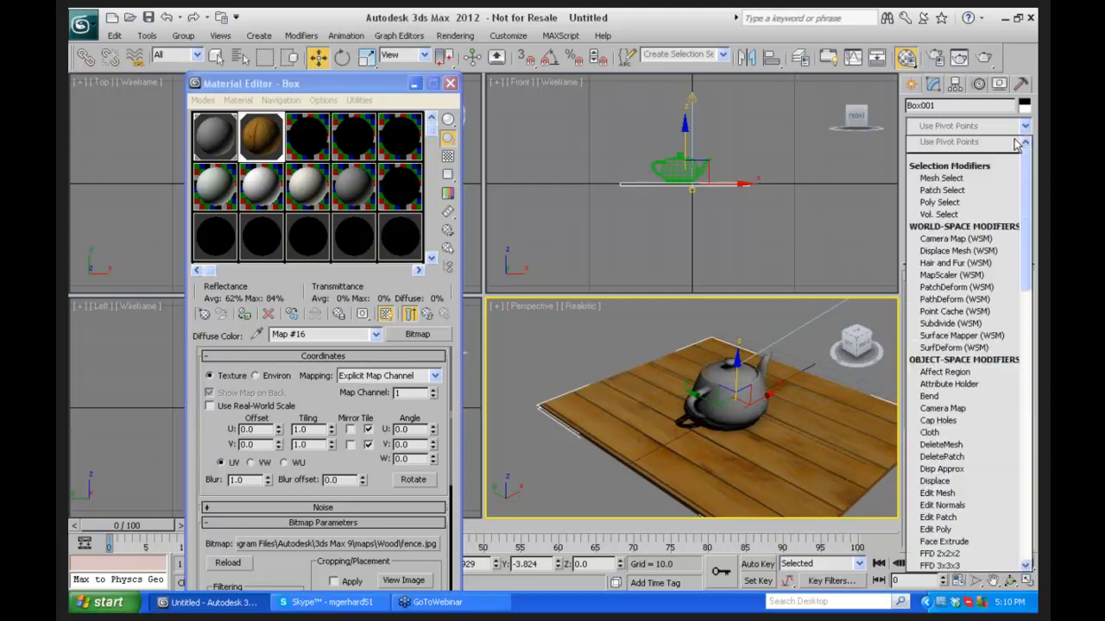
key("u")
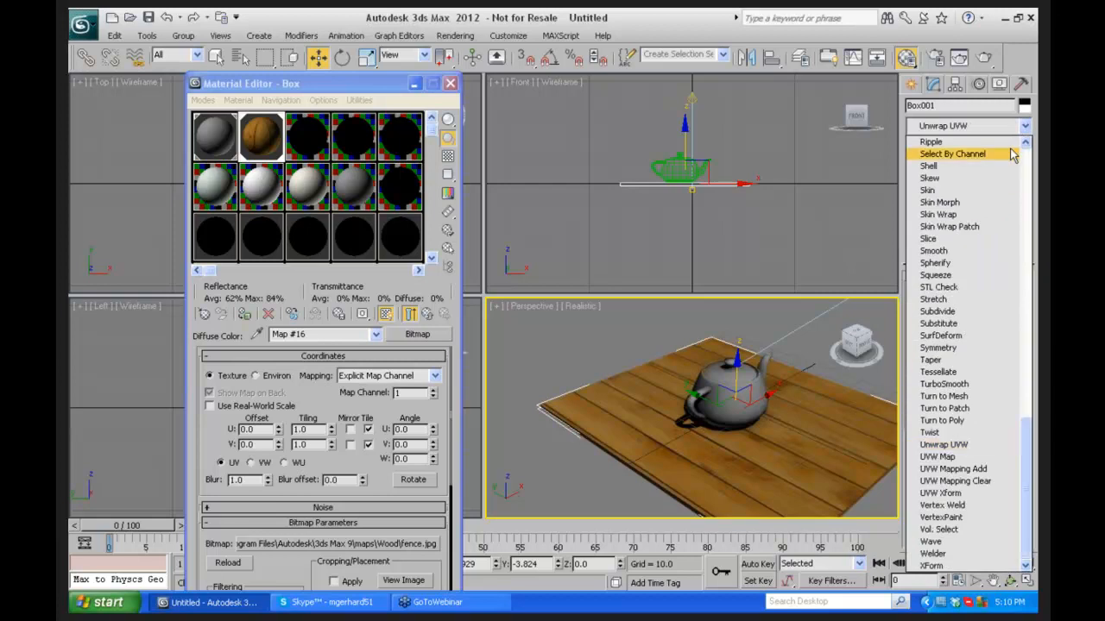
left_click(949, 457)
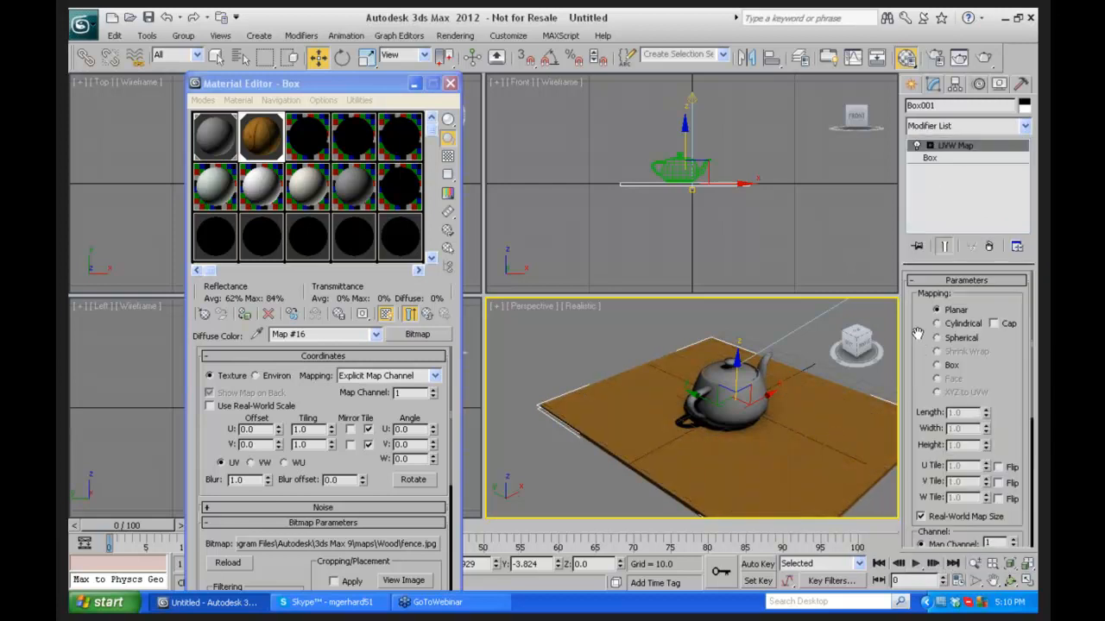
scroll(913, 380, "down", 3)
left_click(921, 460)
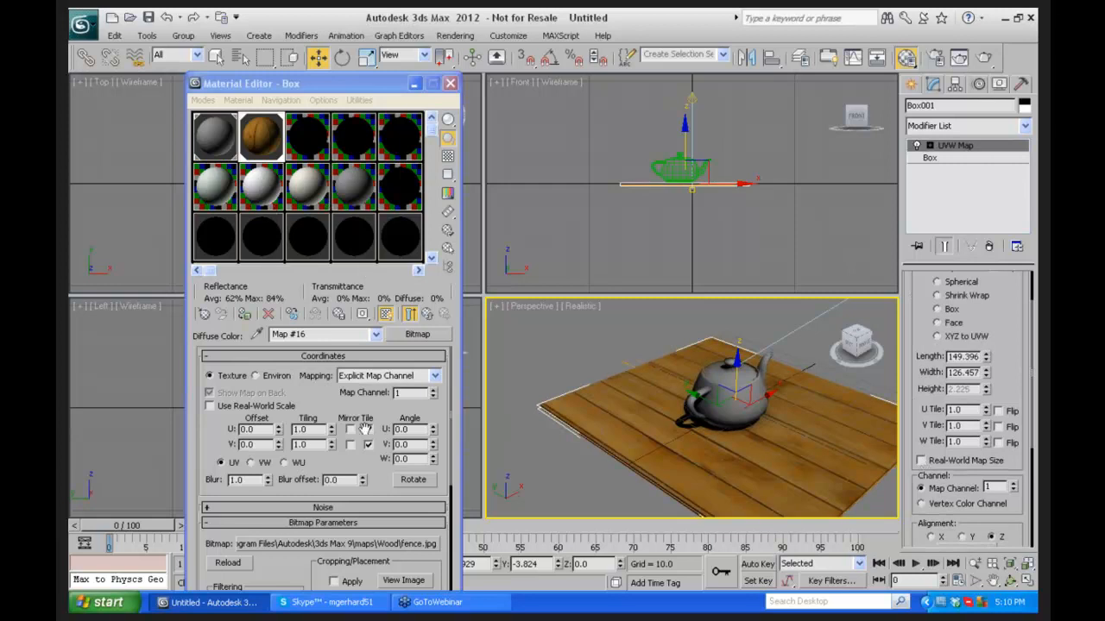
Step: Set the teapot material's diffuse color to magenta, RGB 232, 0, 253, with specular level 101 and glossiness 26
left_click(1010, 580)
left_click_drag(704, 454, 666, 430)
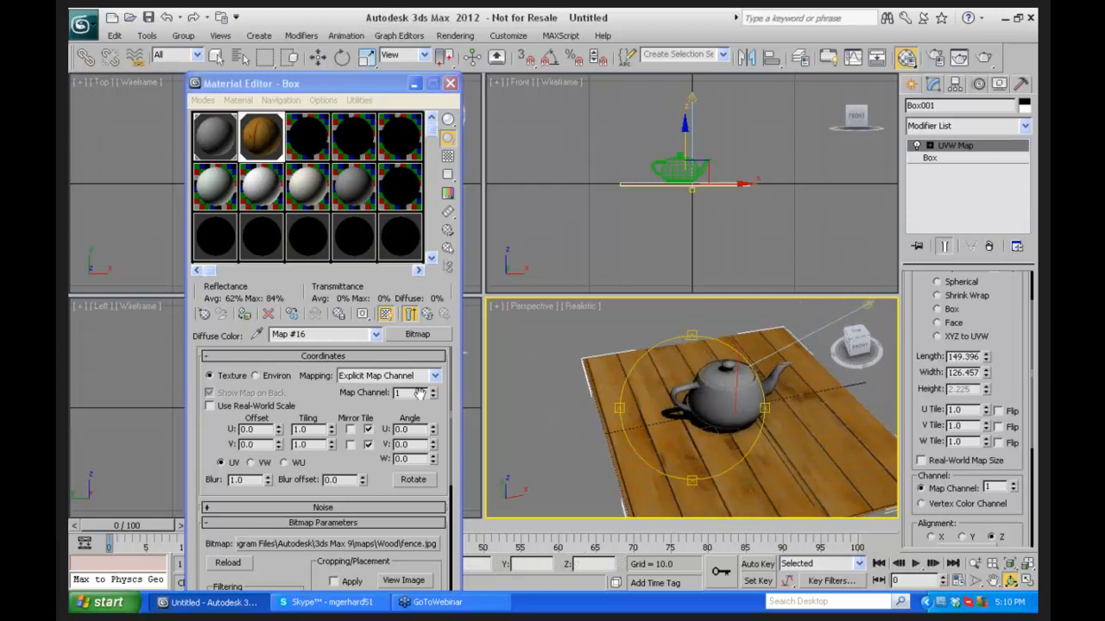
left_click_drag(713, 428, 669, 436)
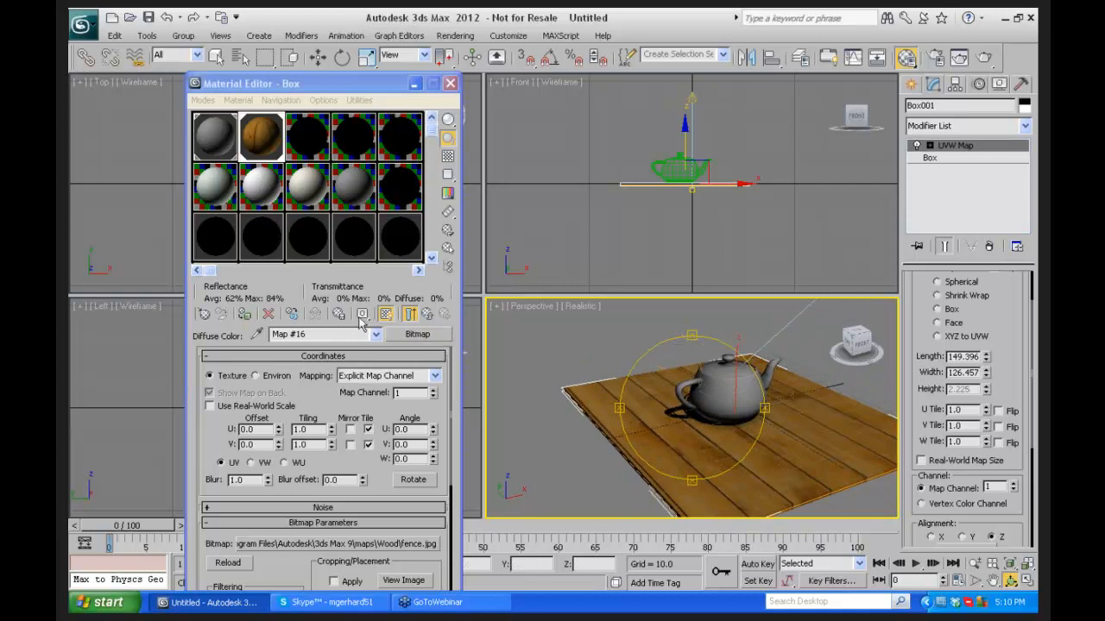
left_click(428, 313)
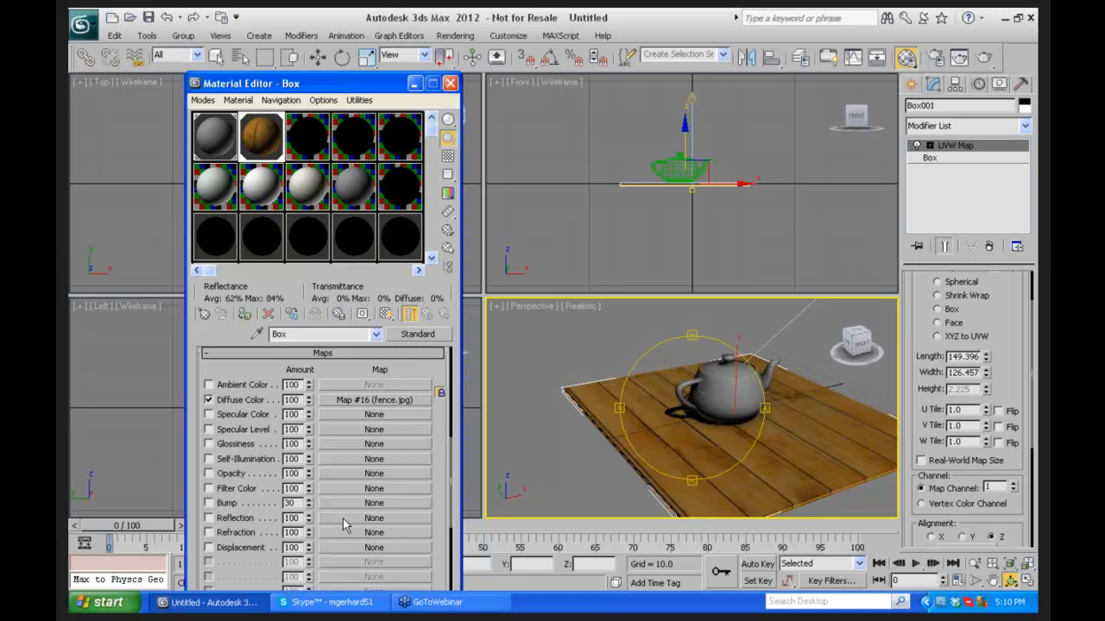
left_click(216, 143)
left_click(279, 450)
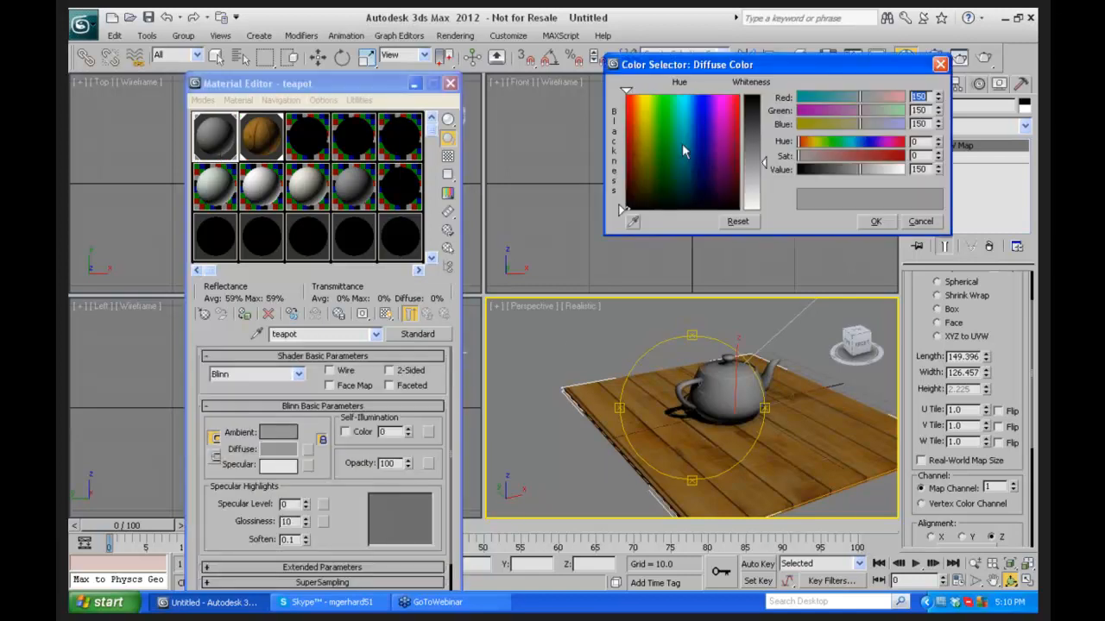
left_click(721, 95)
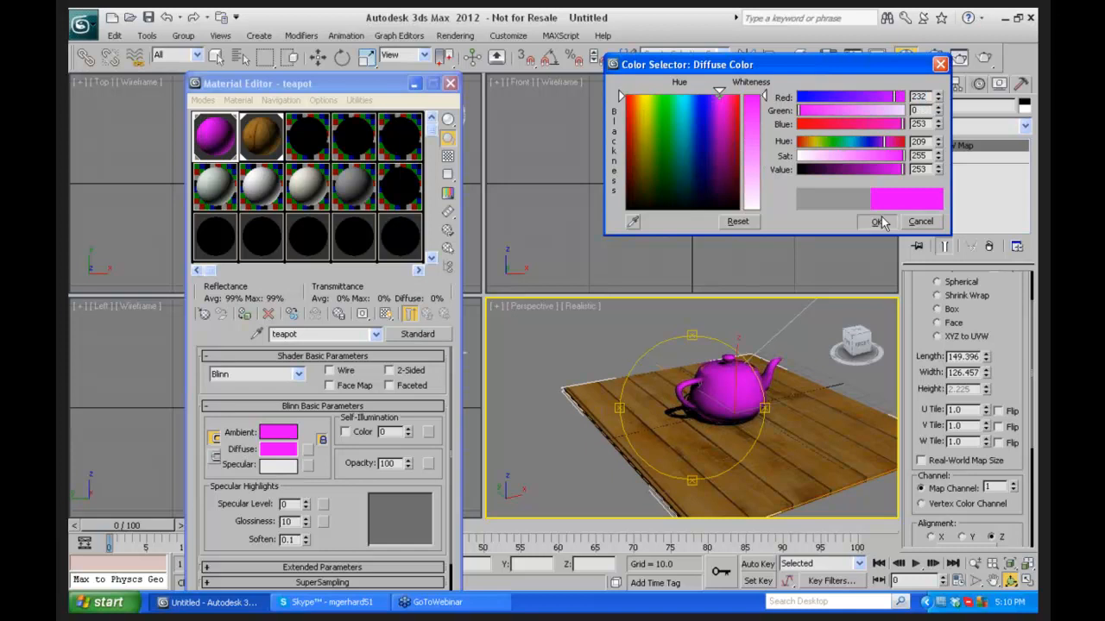
left_click(876, 221)
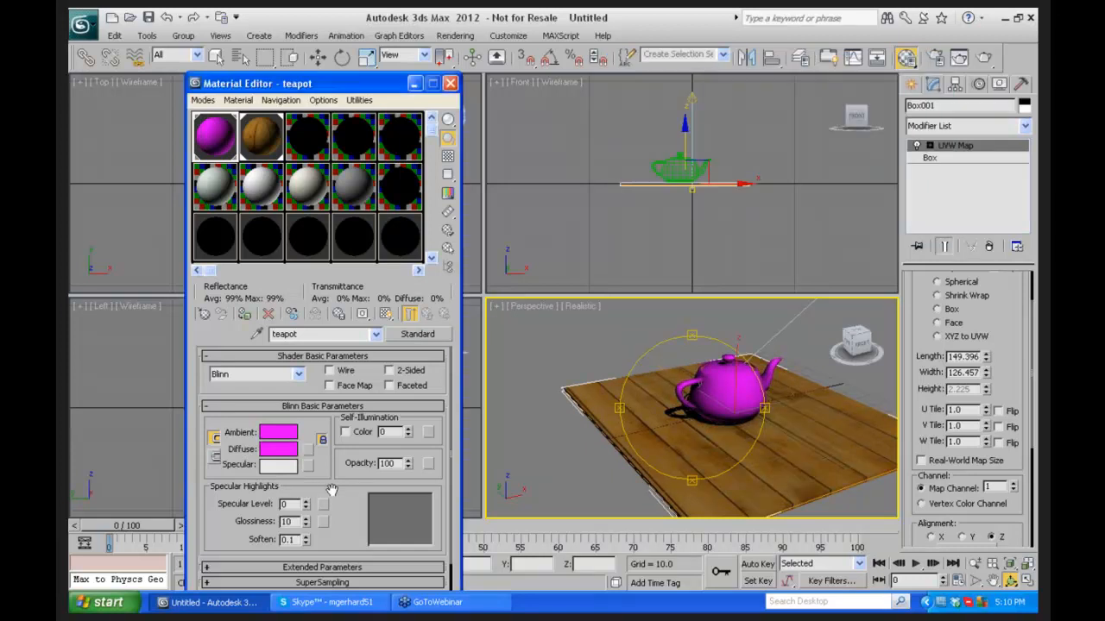
left_click_drag(306, 508, 307, 484)
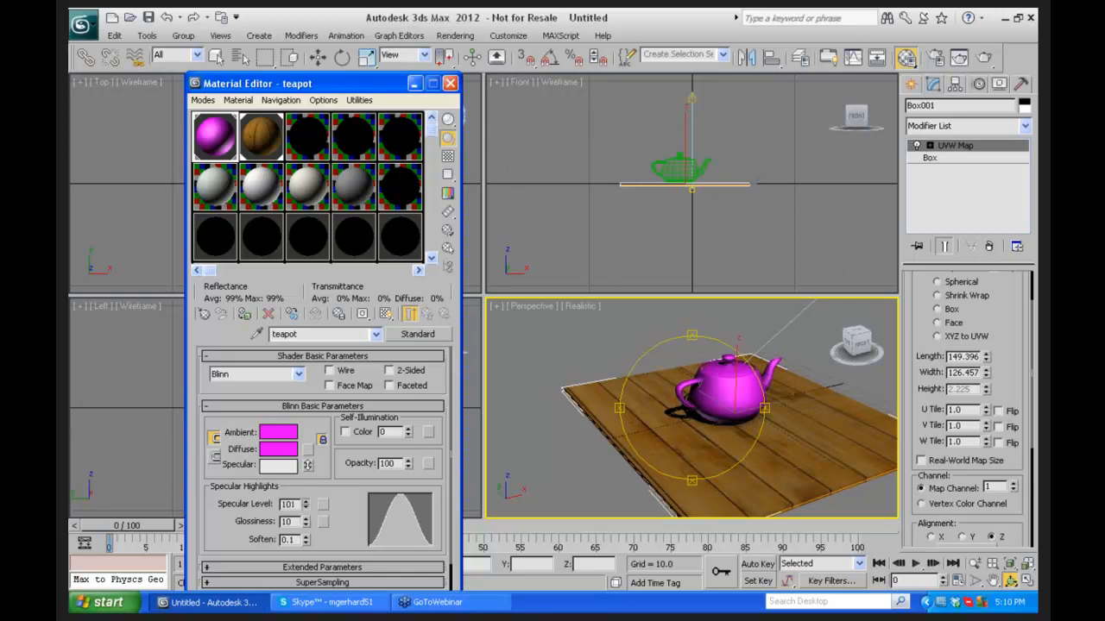
left_click_drag(307, 529, 319, 513)
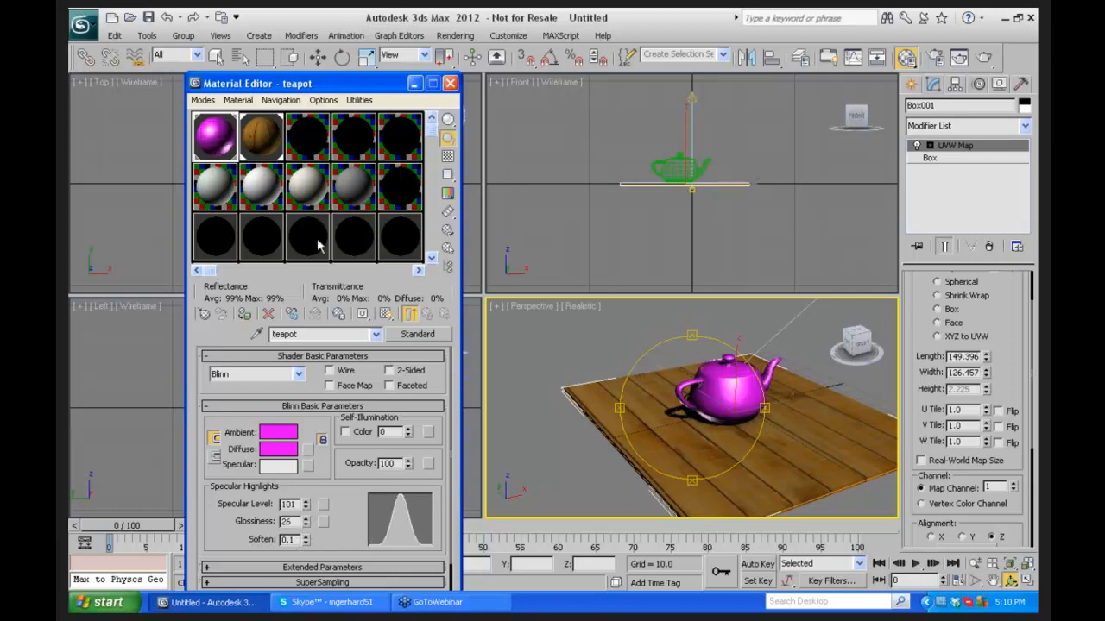
Step: Assign a Raytrace map to the Reflection slot of the Box material
left_click(257, 140)
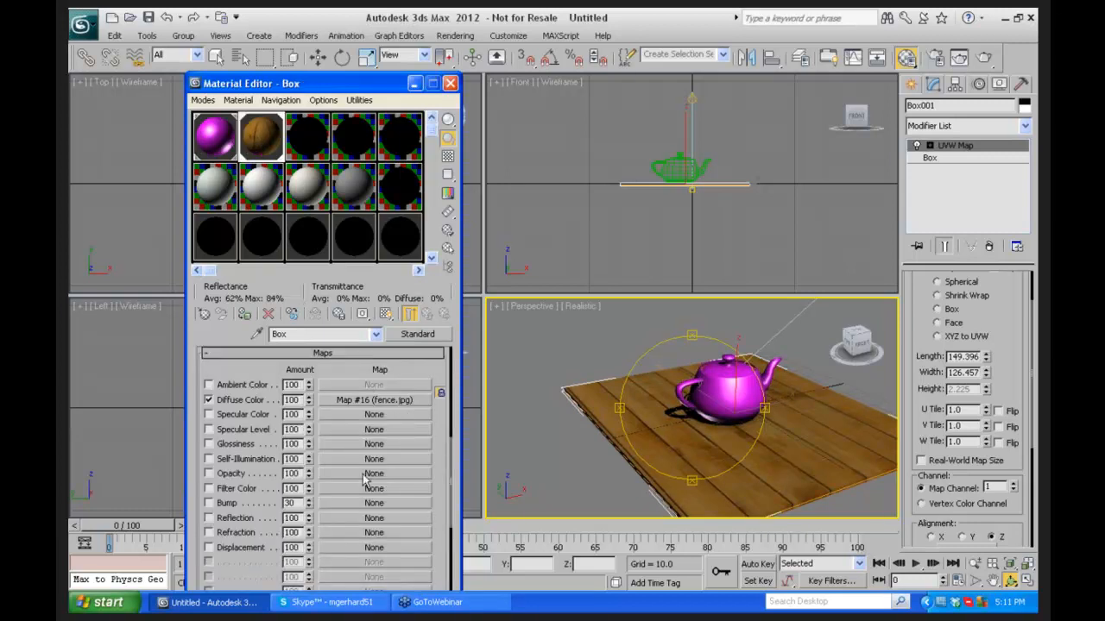
left_click(340, 518)
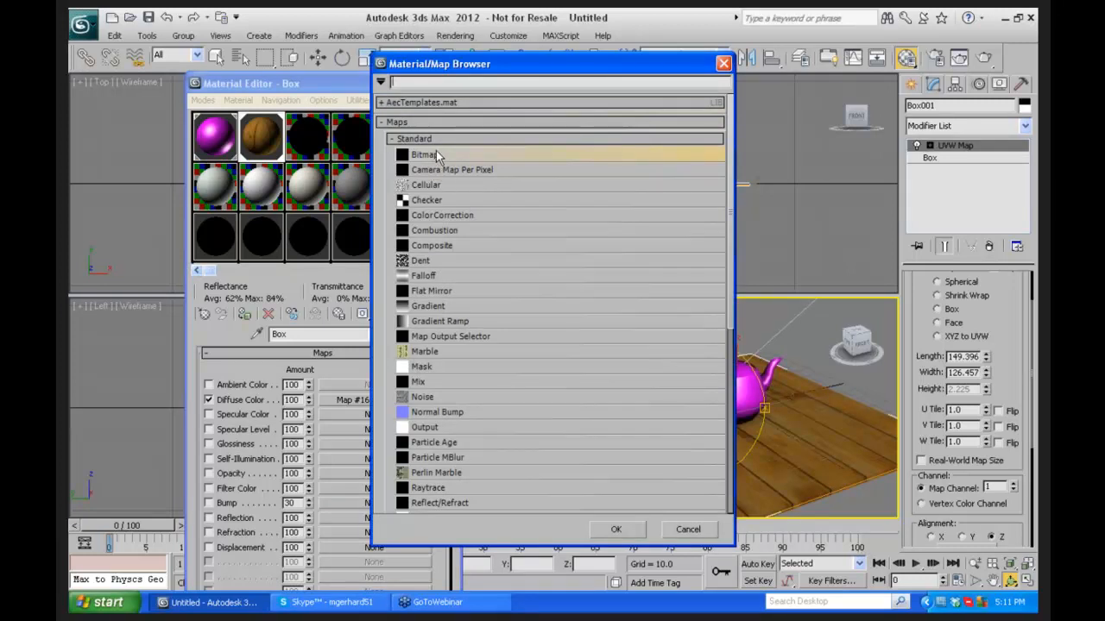
scroll(731, 236, "down", 3)
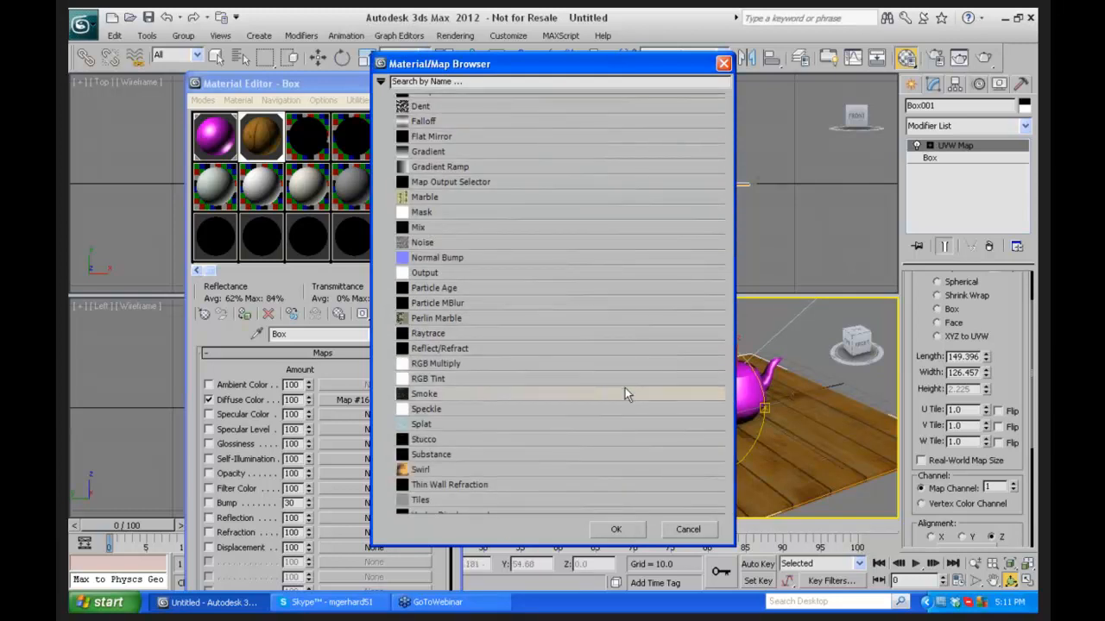
left_click(448, 334)
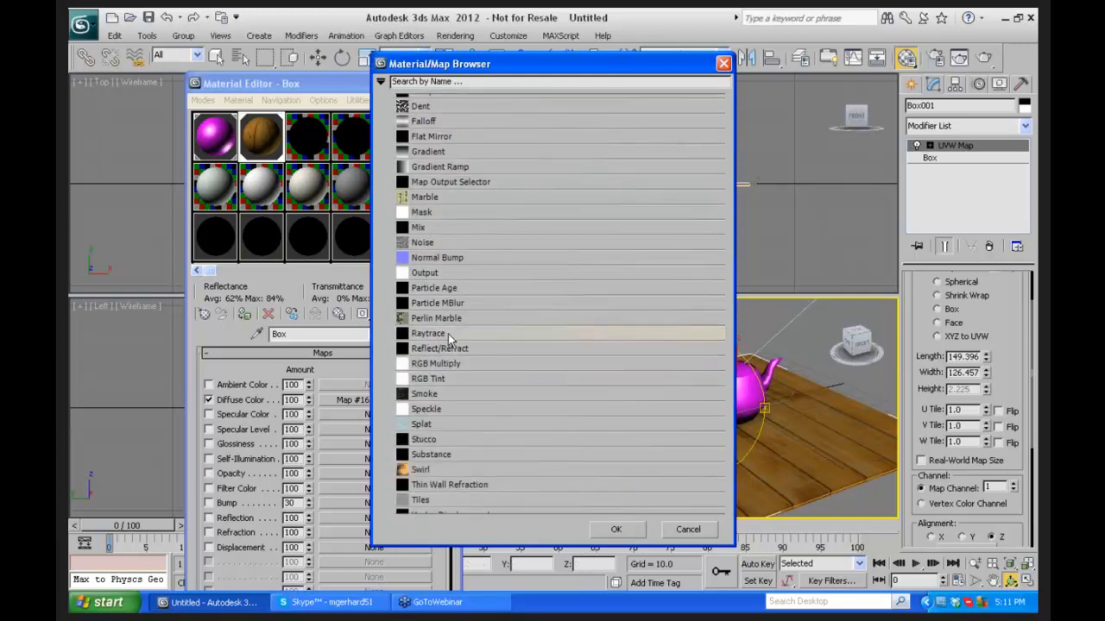
left_click(602, 529)
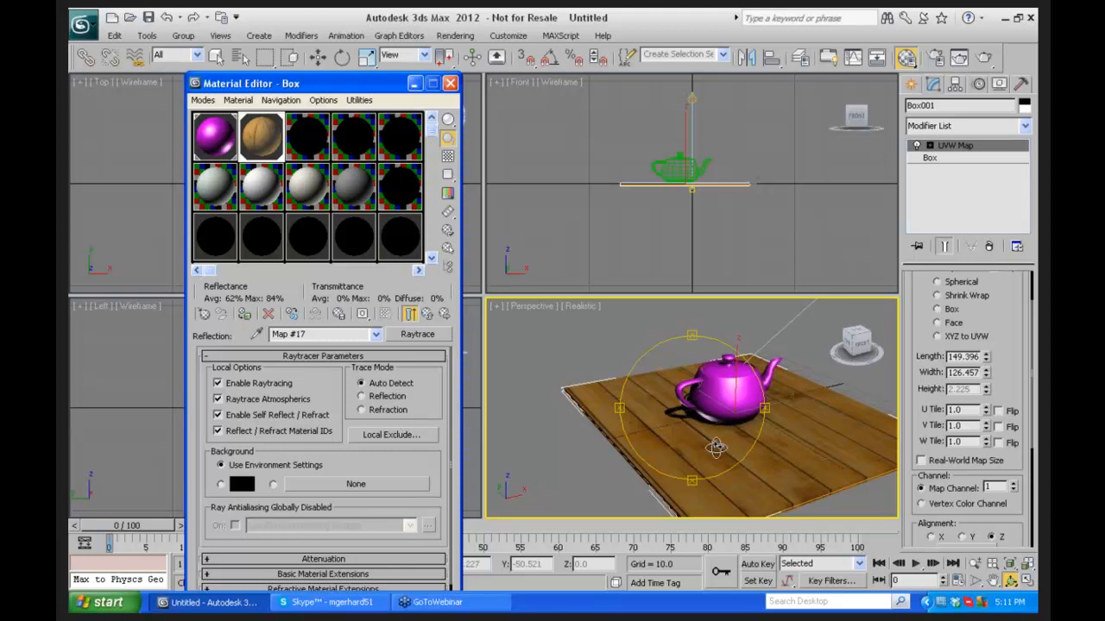
Step: Render the Perspective view of the teapot on the wood box, then close the render window and the Material Editor
middle_click_drag(672, 428, 621, 430, "alt")
key("shift+q")
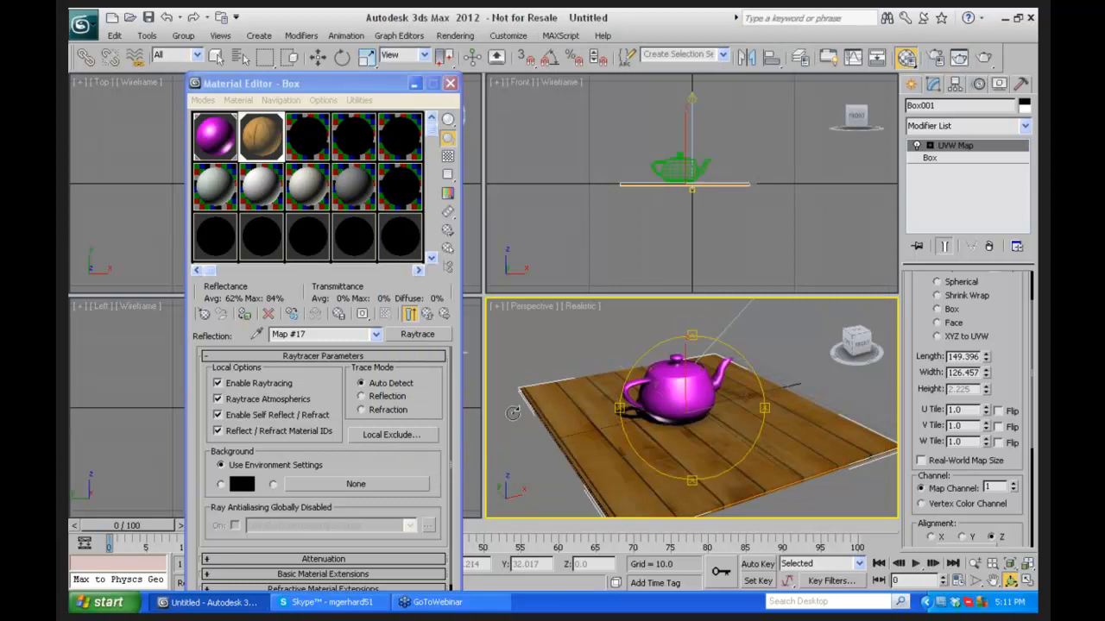
left_click(448, 84)
left_click(448, 84)
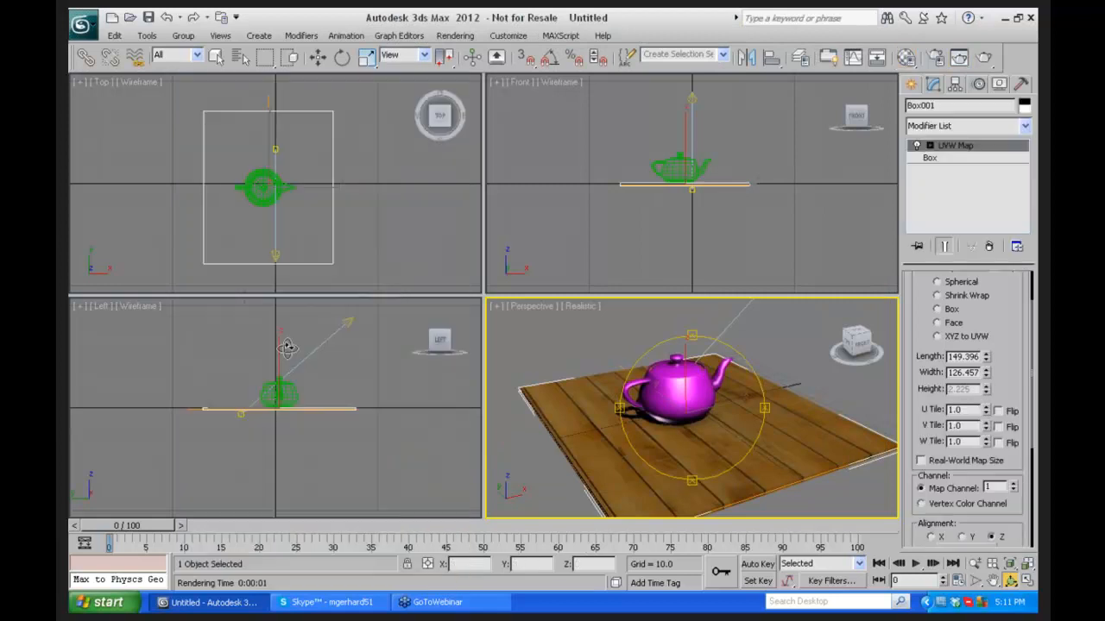
Step: Widen the spotlight's falloff cone to 101.2
left_click(350, 324)
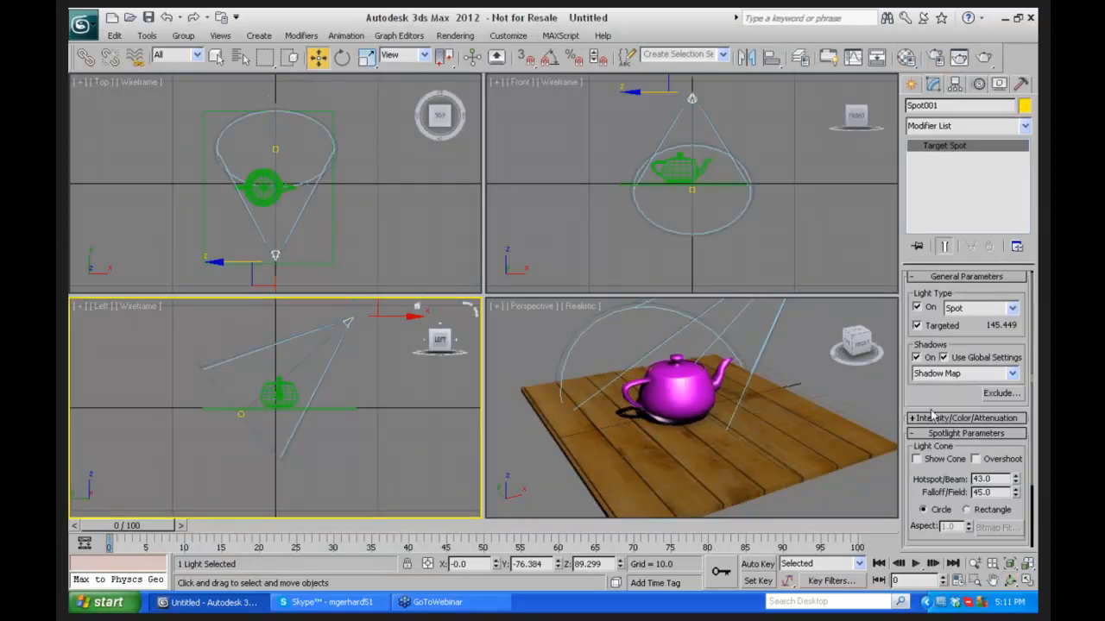
left_click_drag(930, 401, 929, 317)
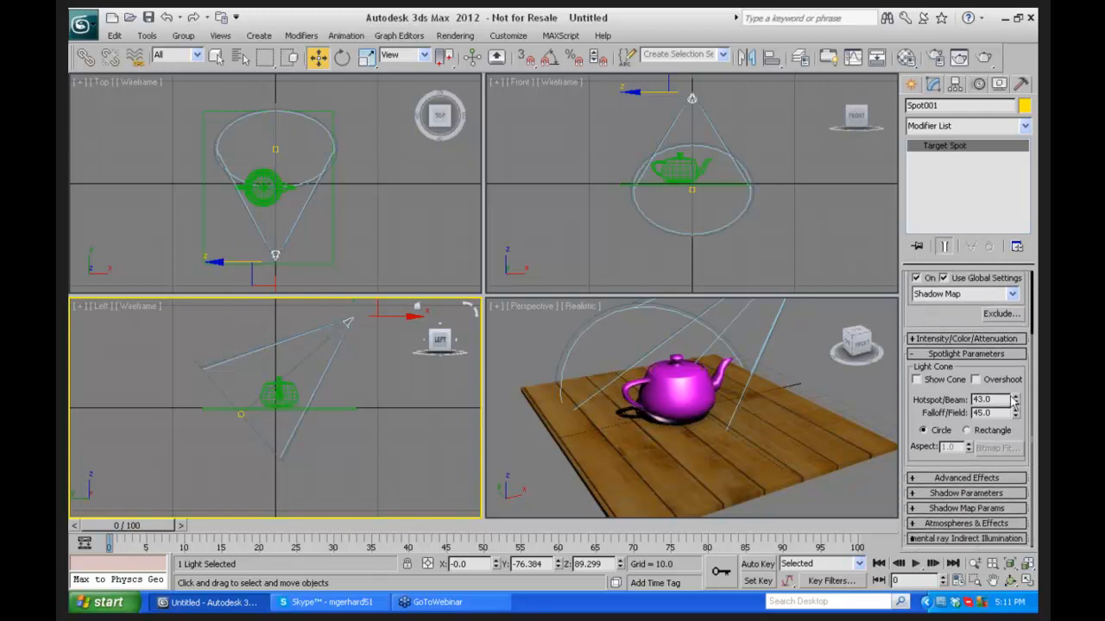
left_click_drag(1016, 416, 710, 571)
Step: Render the Perspective view to check the lighting falloff on the wood box, then minimize the render window
right_click(795, 327)
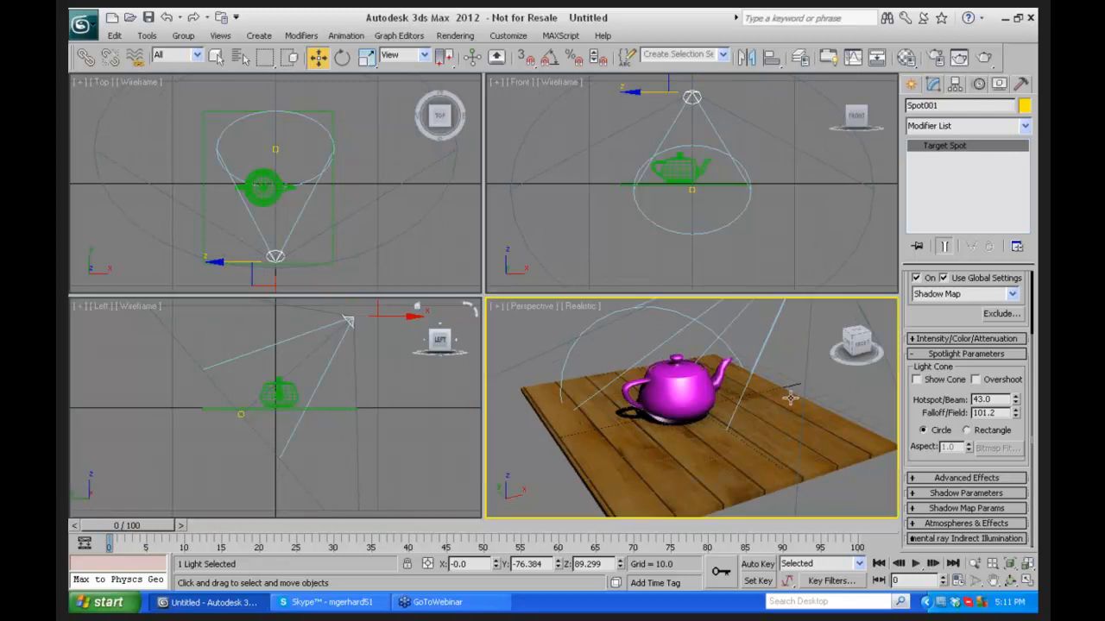
key("shift+q")
left_click_drag(434, 442, 559, 66)
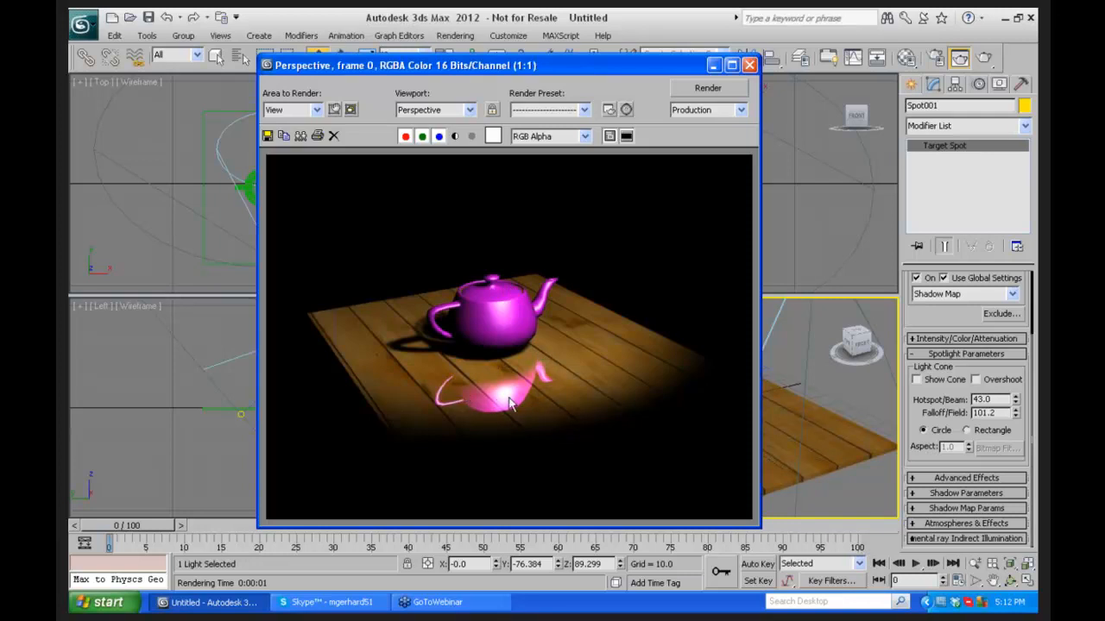
left_click_drag(608, 67, 612, 85)
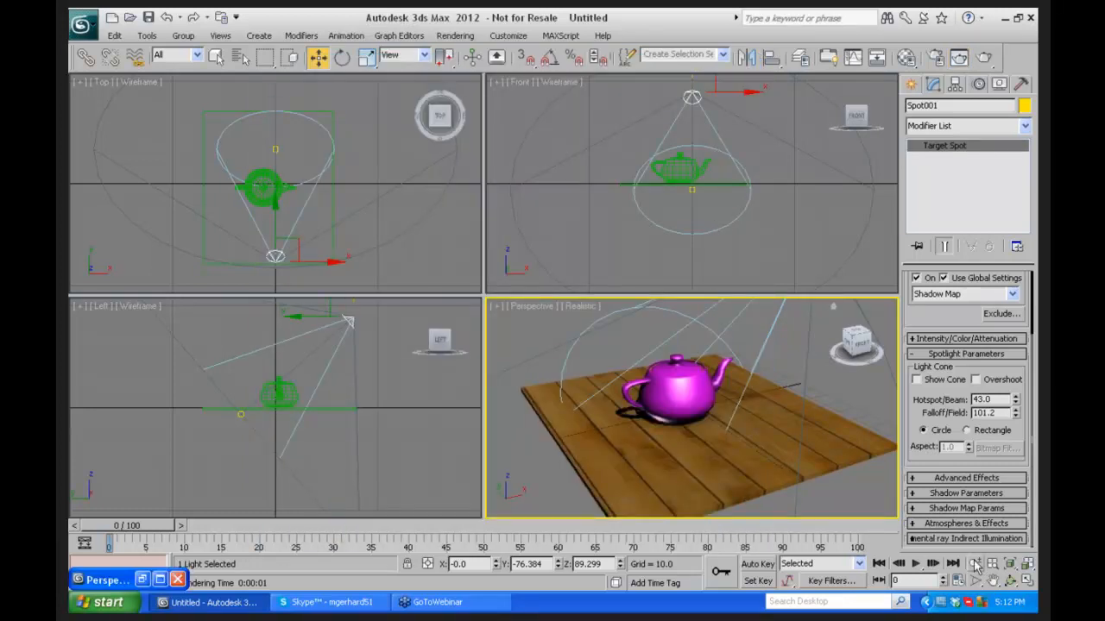
Step: Lower the teapot slightly in the Front view to about Z -0.362 so it sits on the box
key("alt+z")
left_click(681, 181)
scroll(681, 181, "up", 5)
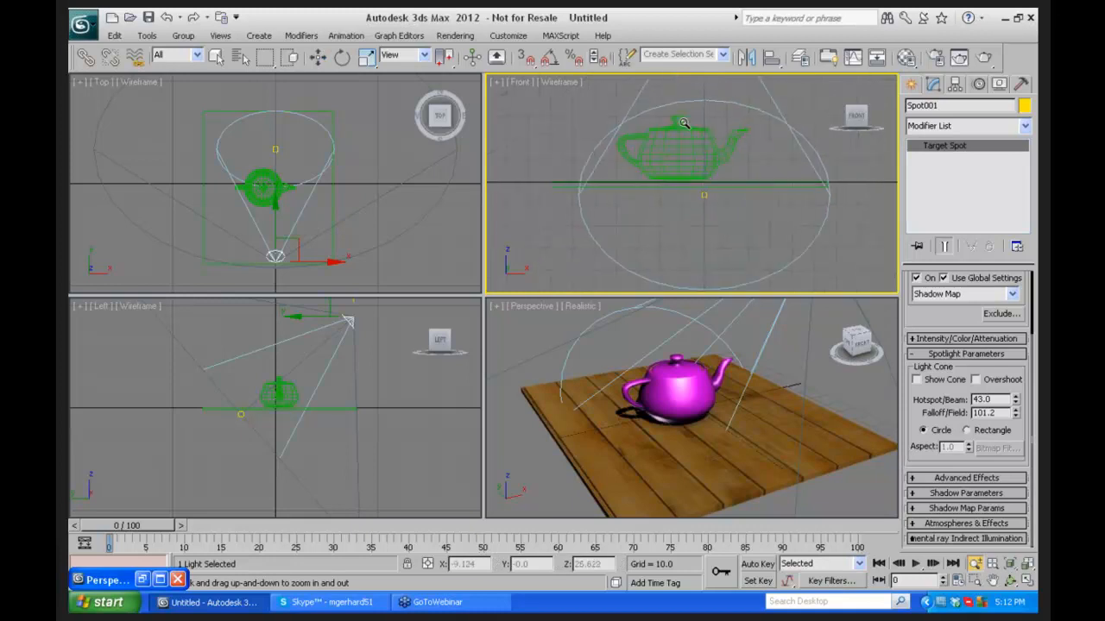
left_click(675, 137)
left_click_drag(675, 128, 668, 131)
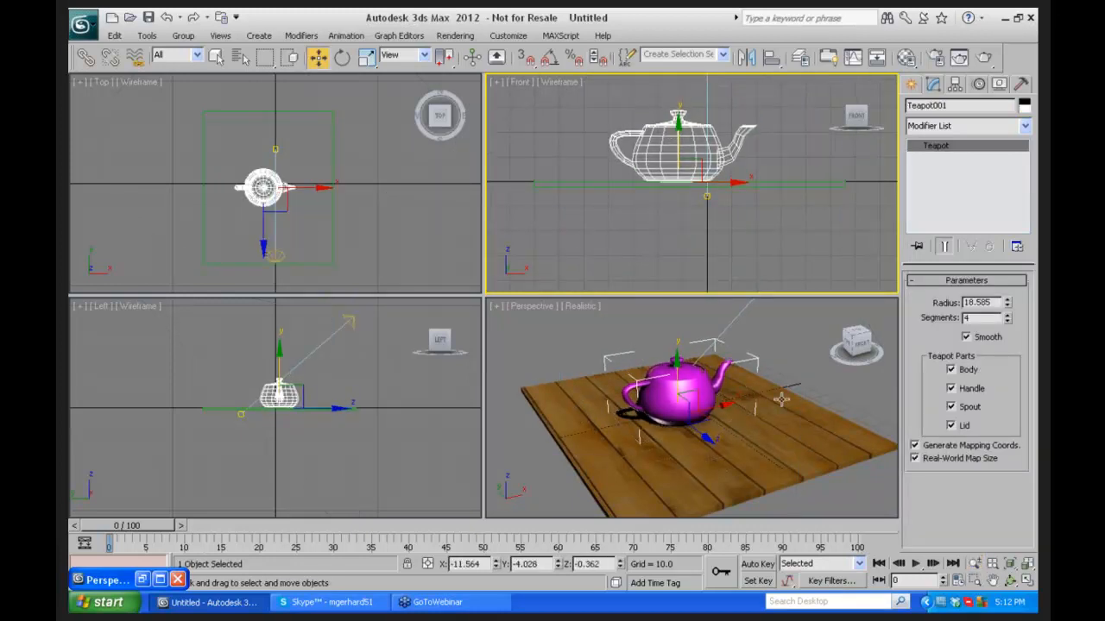
Step: Render the Perspective view with the lowered teapot, then close the render window
right_click(792, 334)
key("shift+q")
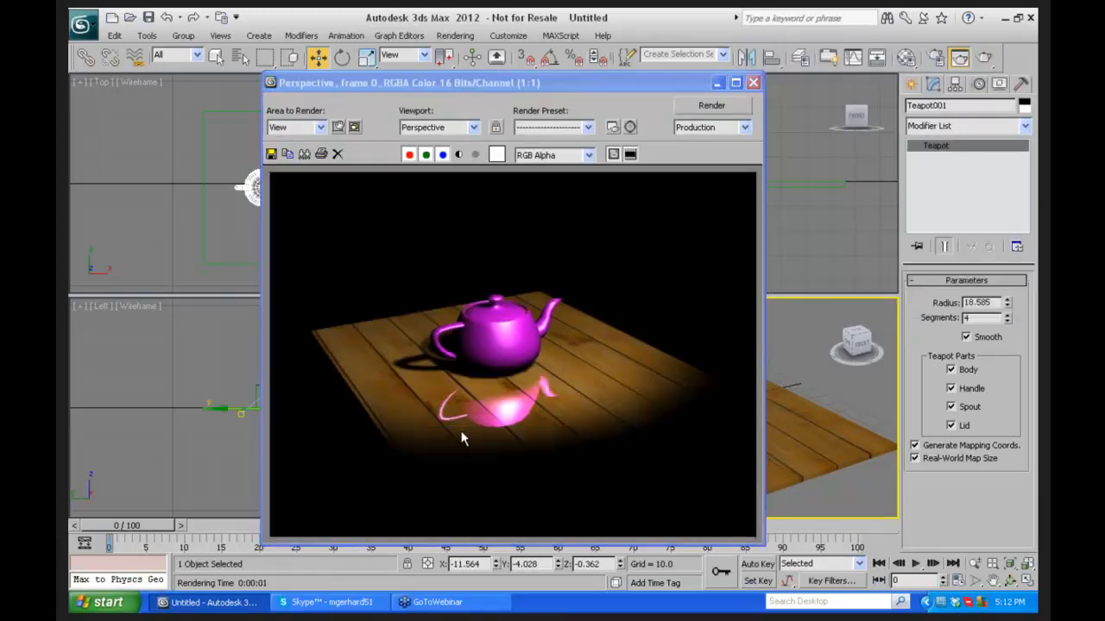
left_click_drag(678, 86, 721, 88)
left_click(805, 83)
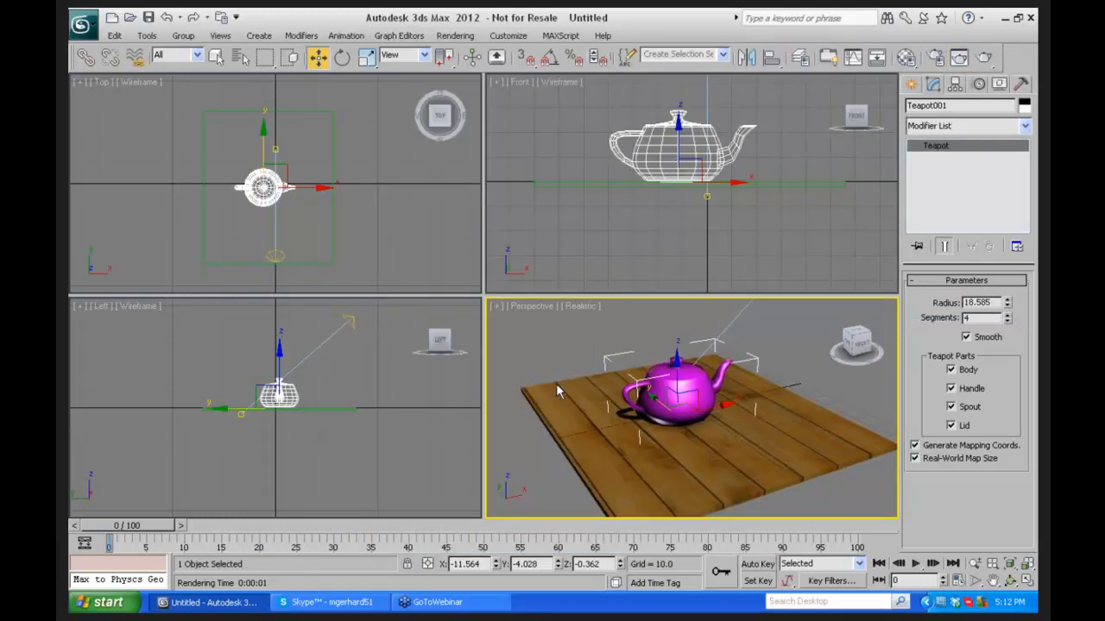
Step: Copy the Box material's fence.jpg map from the Diffuse Color slot to the Bump slot as an instance
left_click(905, 57)
left_click_drag(352, 87, 381, 68)
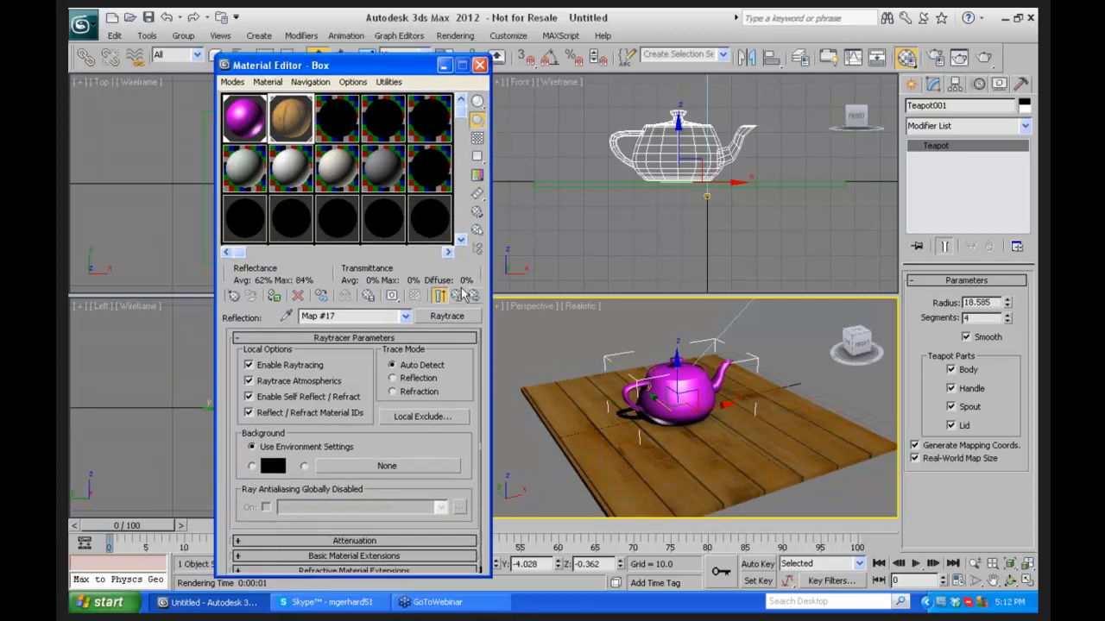
left_click(457, 295)
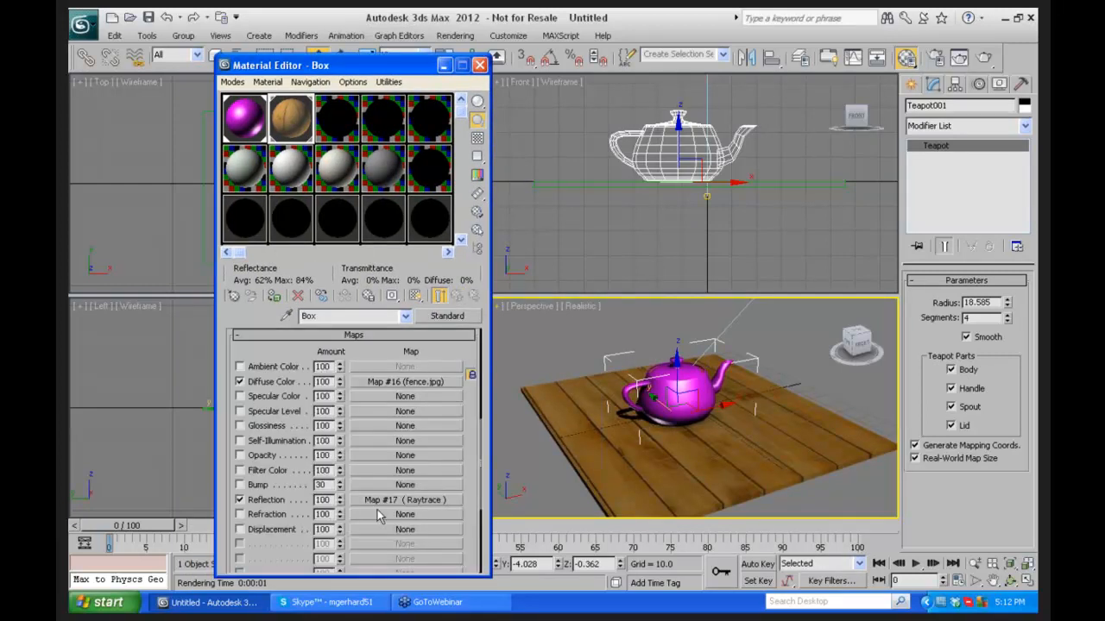
left_click_drag(412, 385, 405, 486)
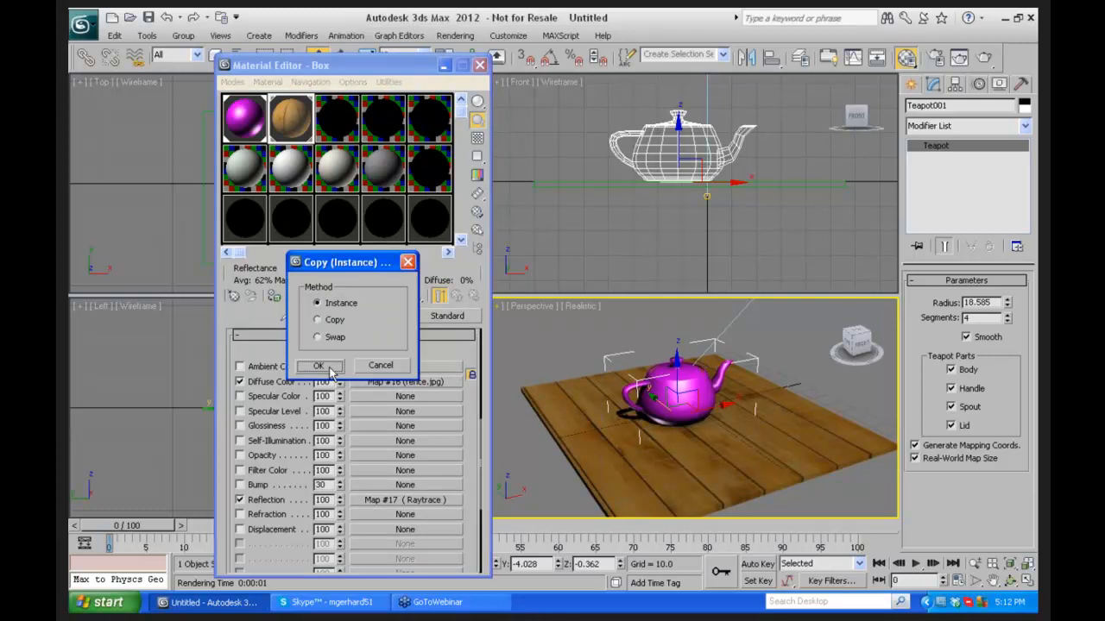
left_click(329, 372)
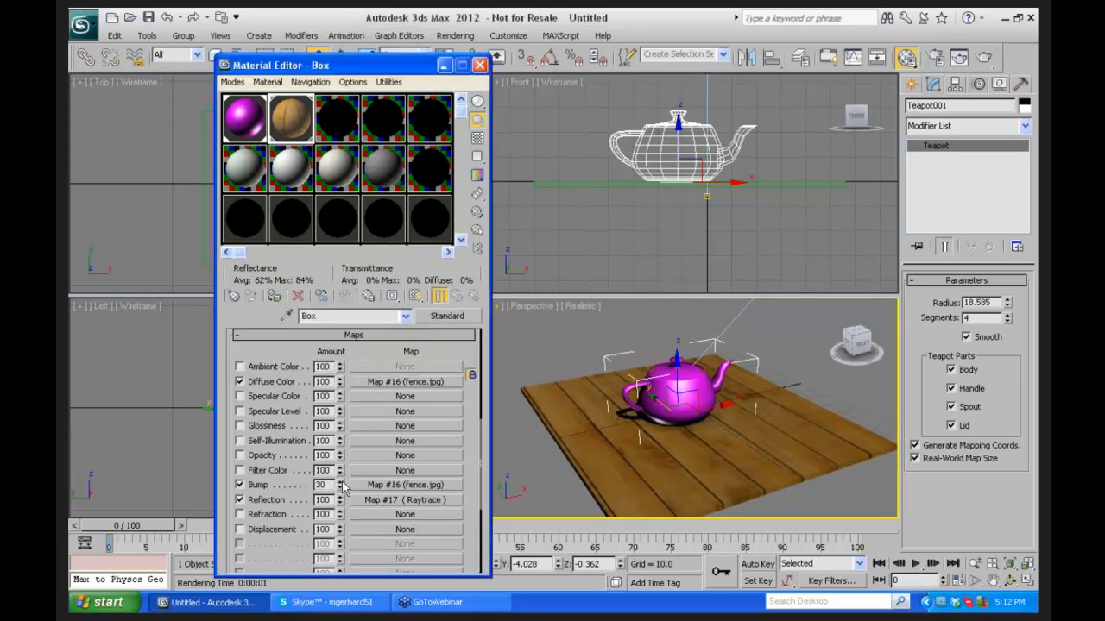
Step: Raise the Box material's Bump amount to 136 and check it in a render of the Perspective view
left_click_drag(340, 488, 341, 398)
key("shift+q")
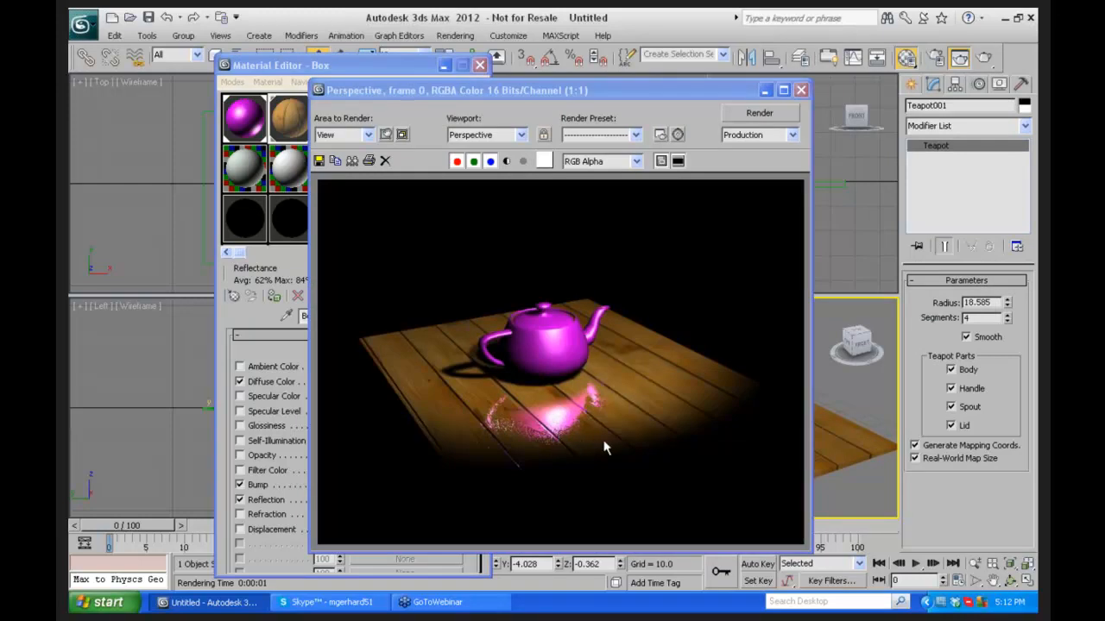
left_click(801, 91)
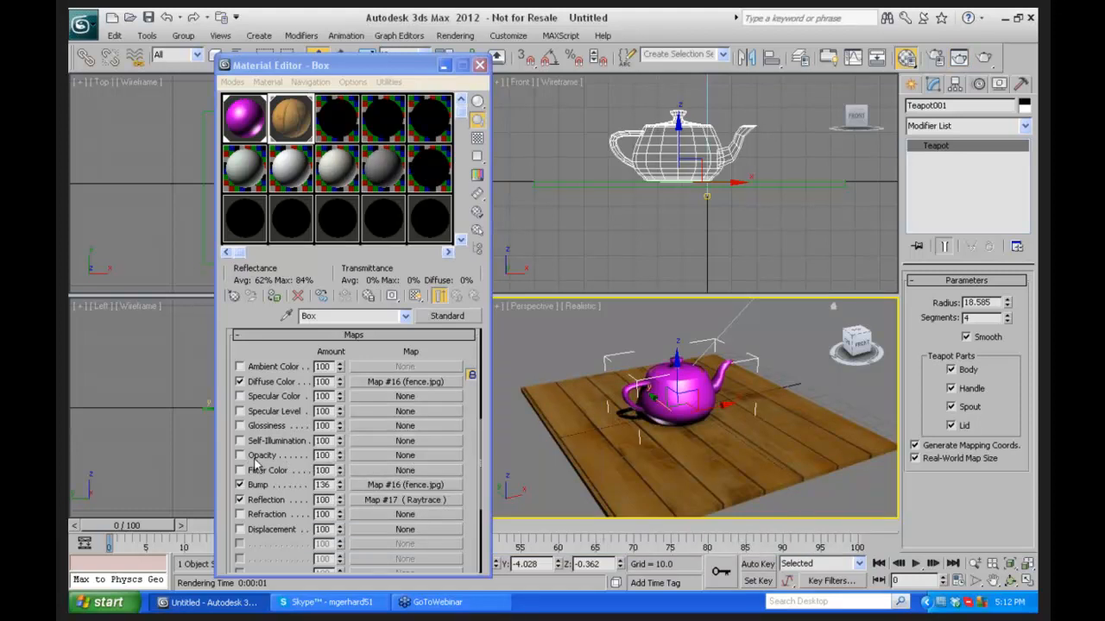
Step: Try a Checker map in the Box material's Opacity slot and preview it in the viewport
left_click(364, 456)
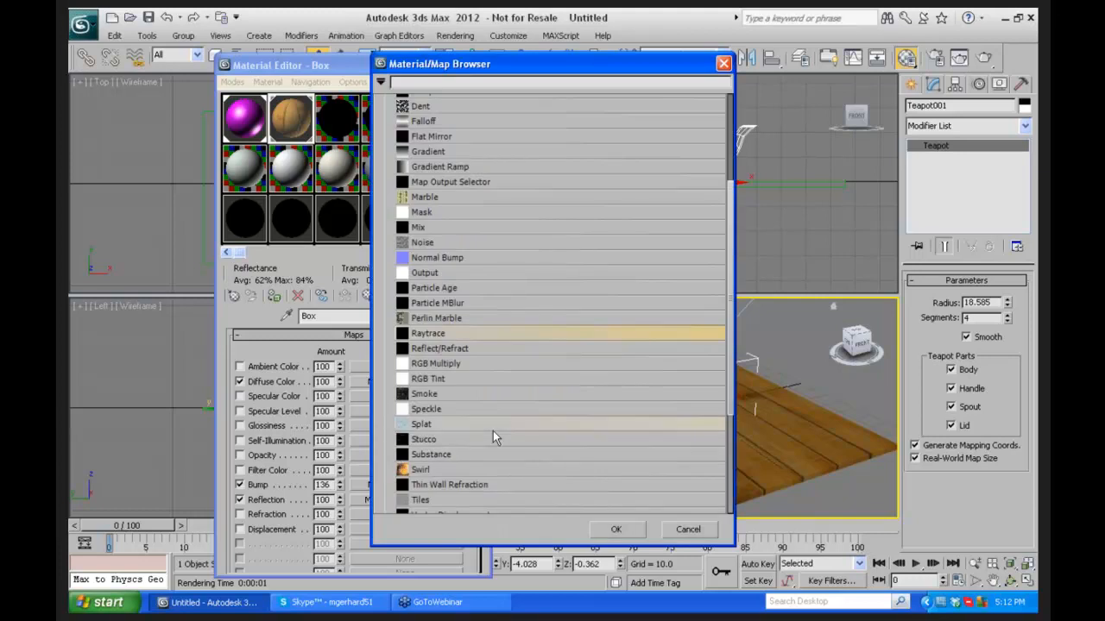
scroll(719, 115, "up", 5)
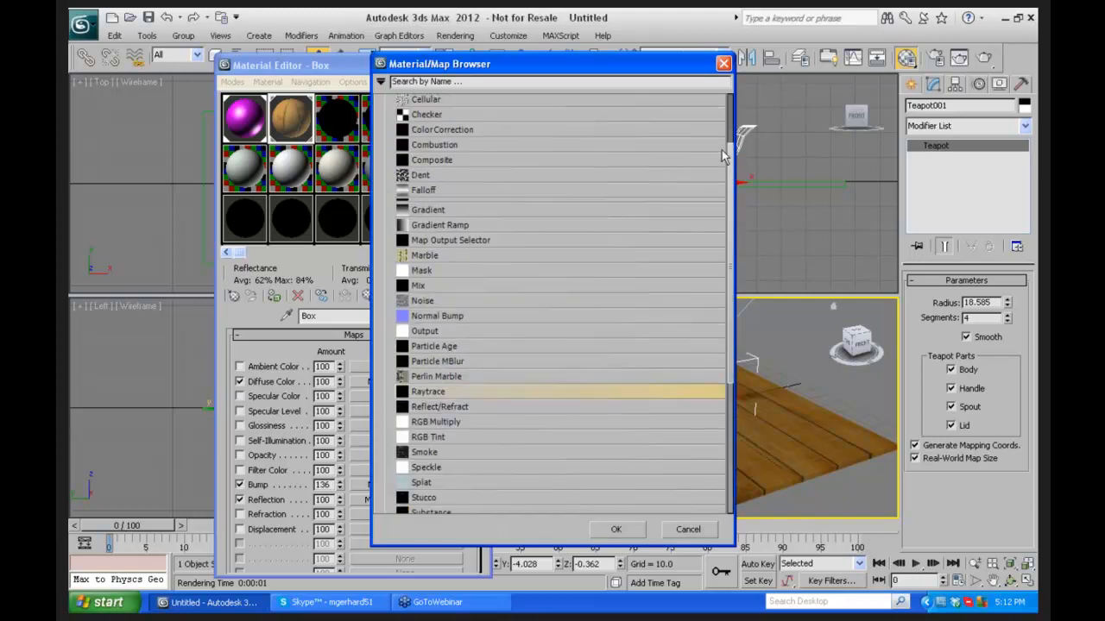
left_click(432, 200)
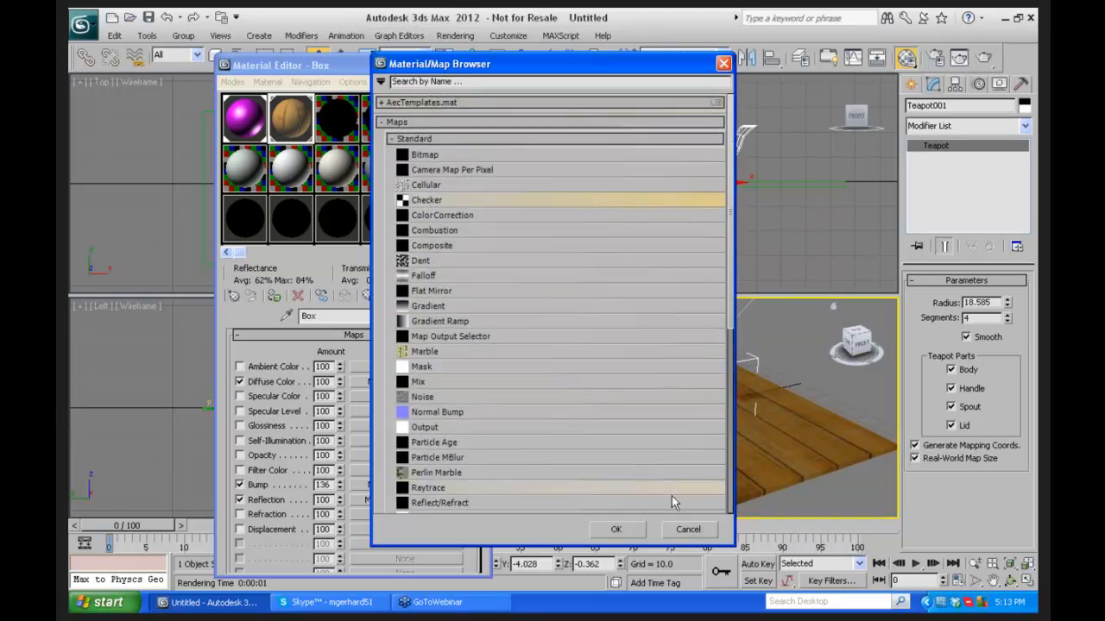
left_click(625, 530)
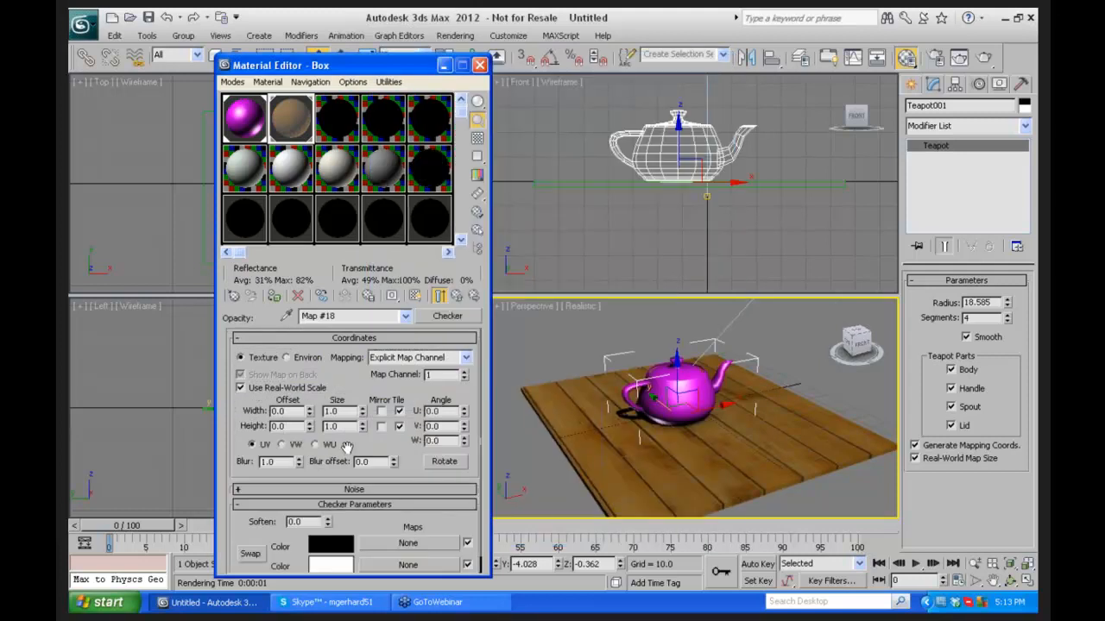
left_click_drag(345, 448, 346, 296)
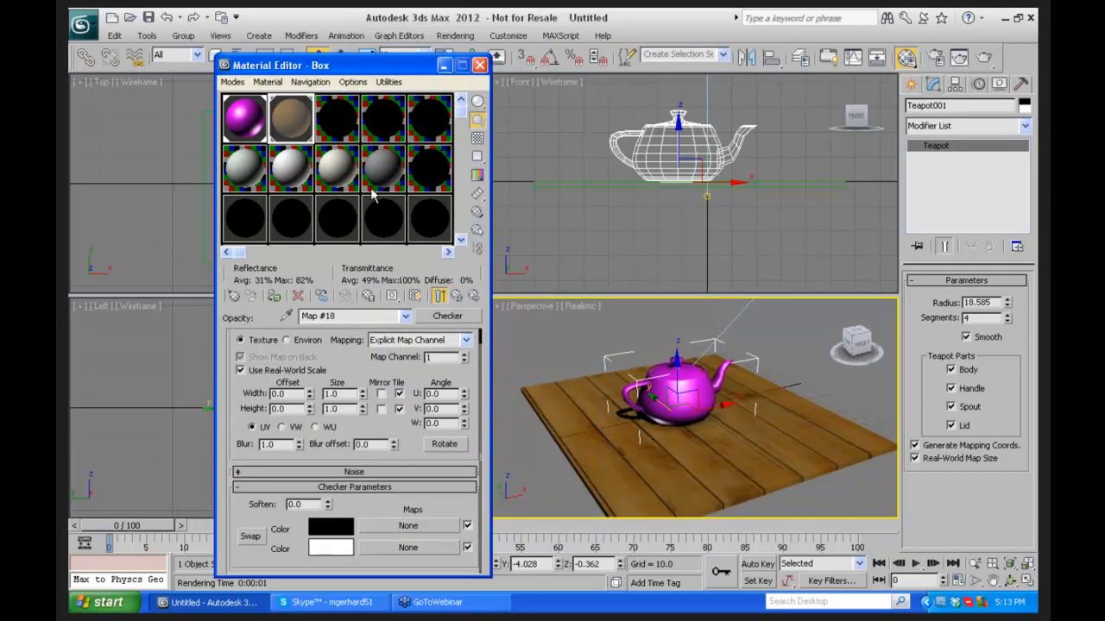
left_click(416, 296)
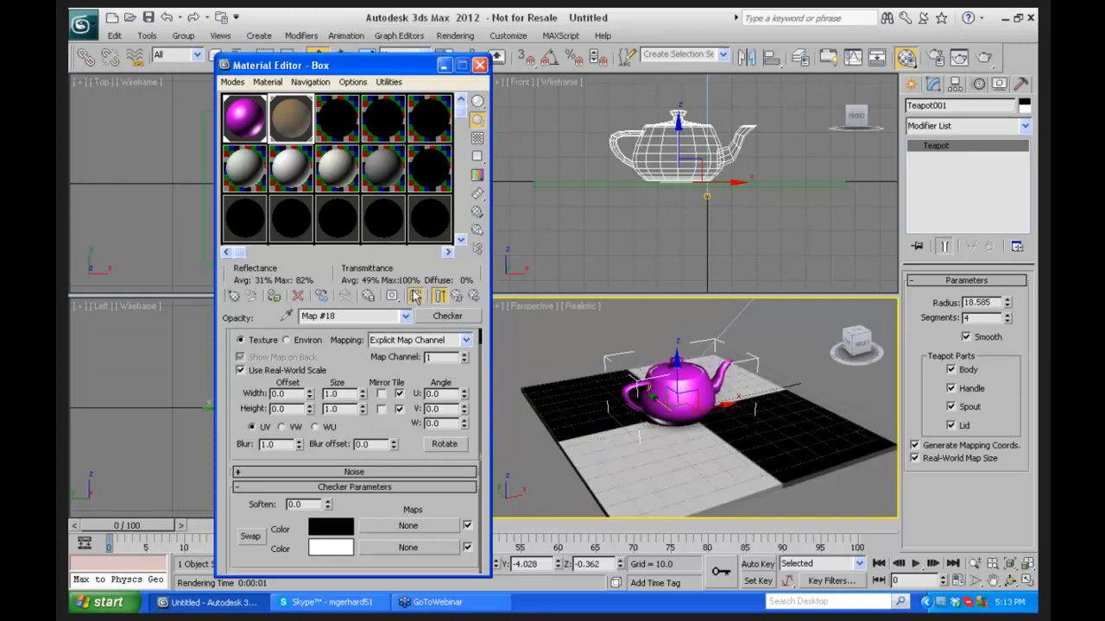
left_click(415, 296)
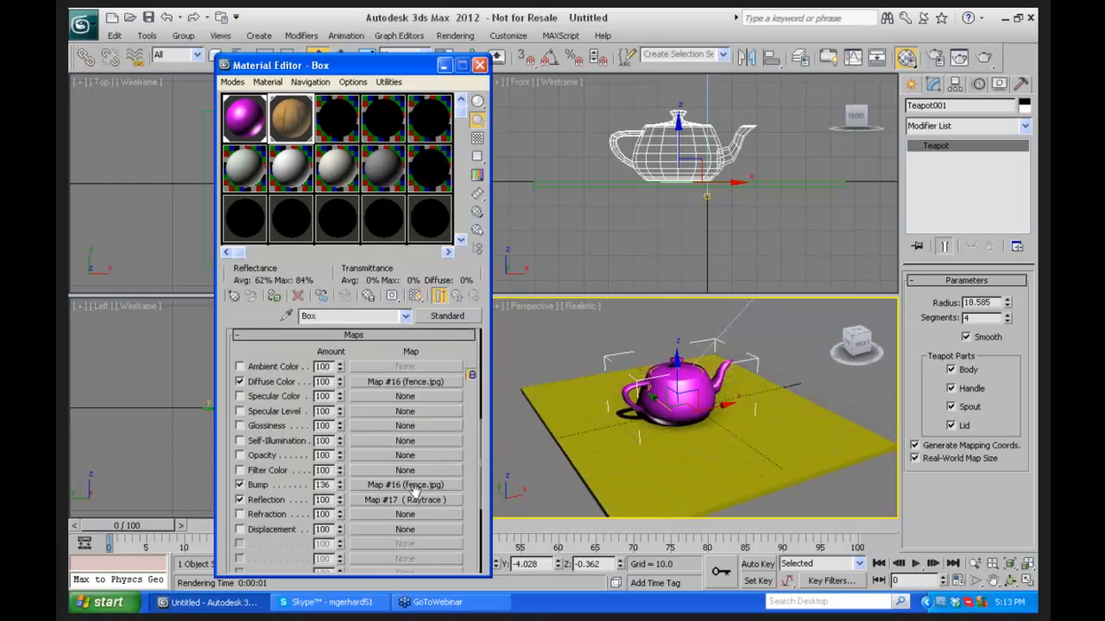
Step: Open the teapot material's parameters for editing
left_click(242, 126)
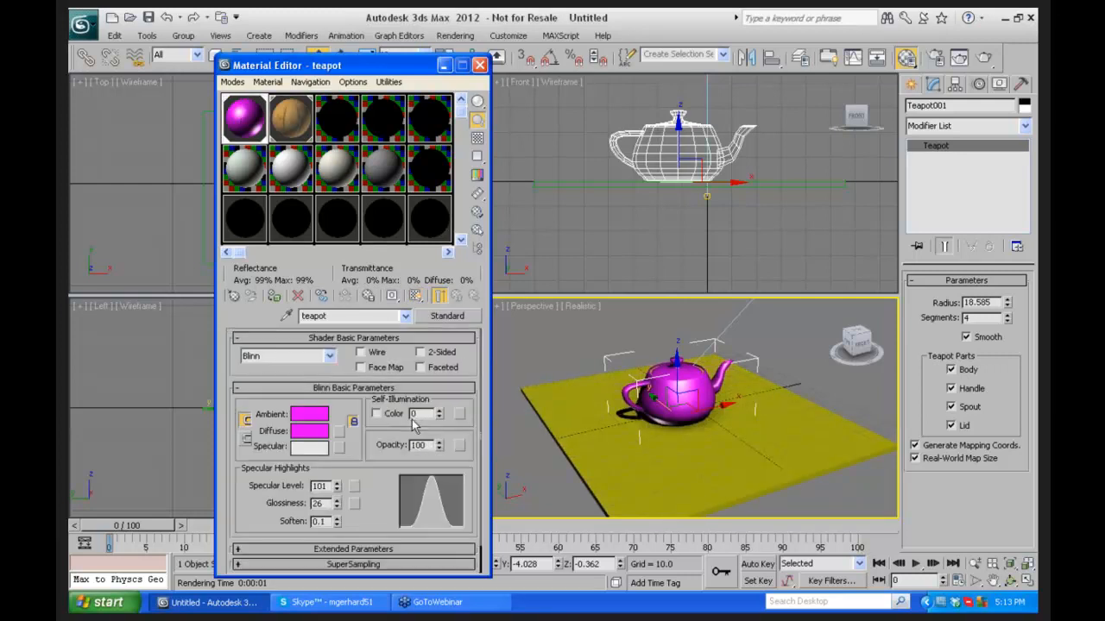
Step: Assign a Checker map to the teapot material's opacity and show the map in the shaded viewport
scroll(373, 407, "down", 1)
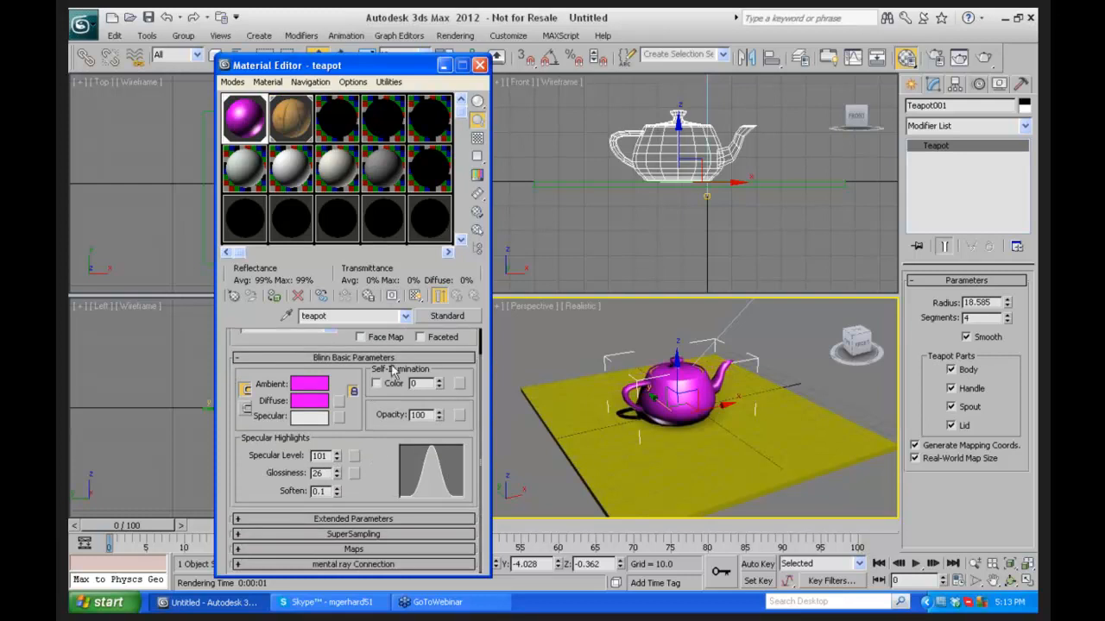
left_click(375, 549)
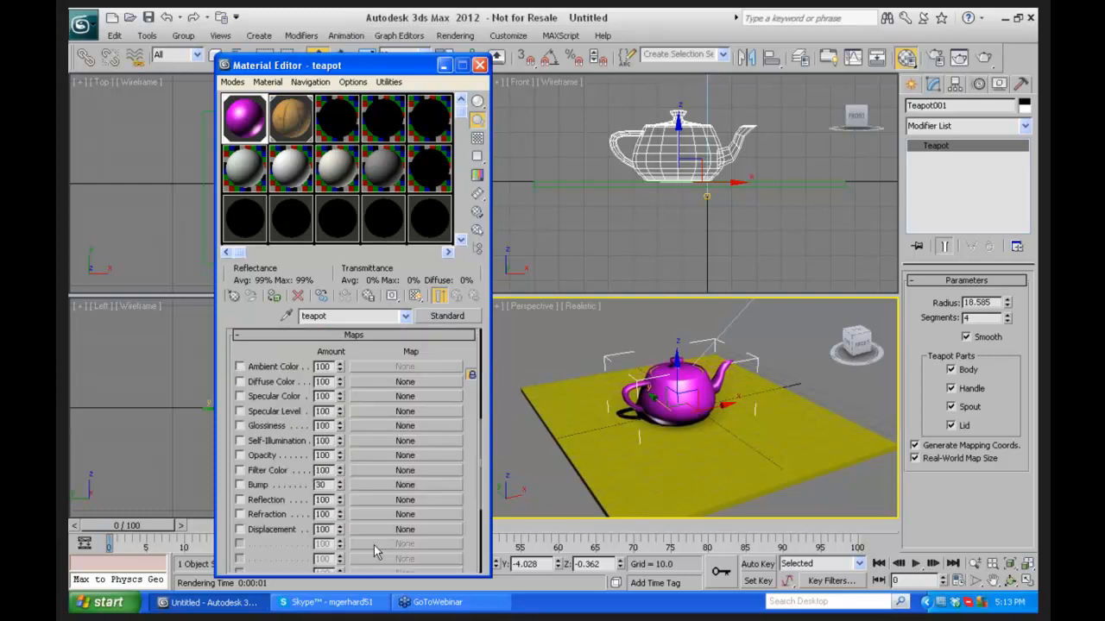
left_click(387, 456)
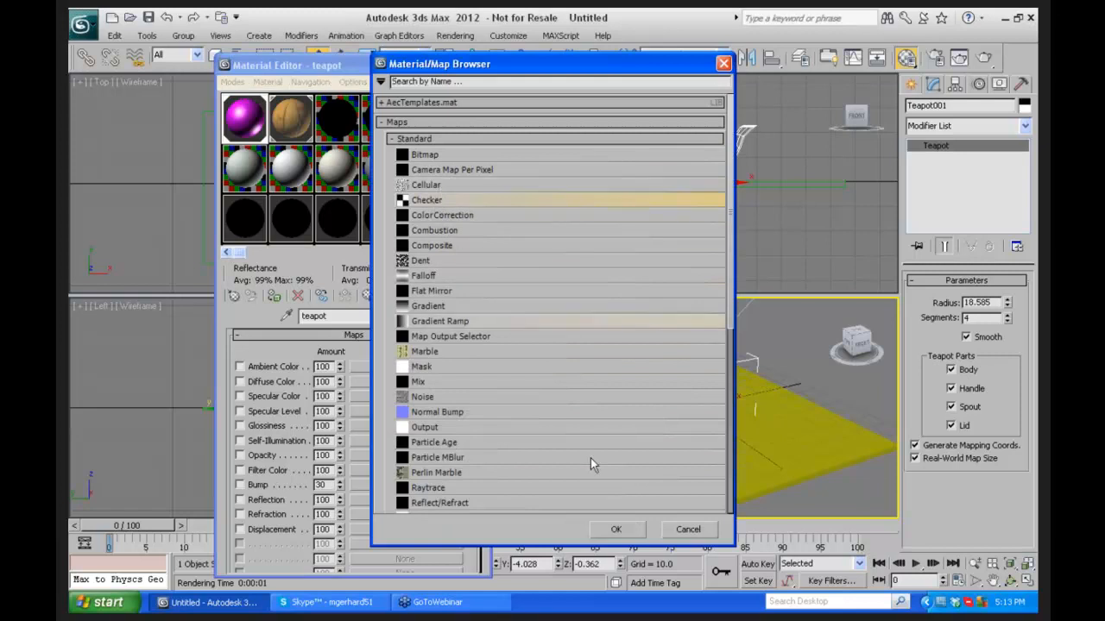
left_click(622, 532)
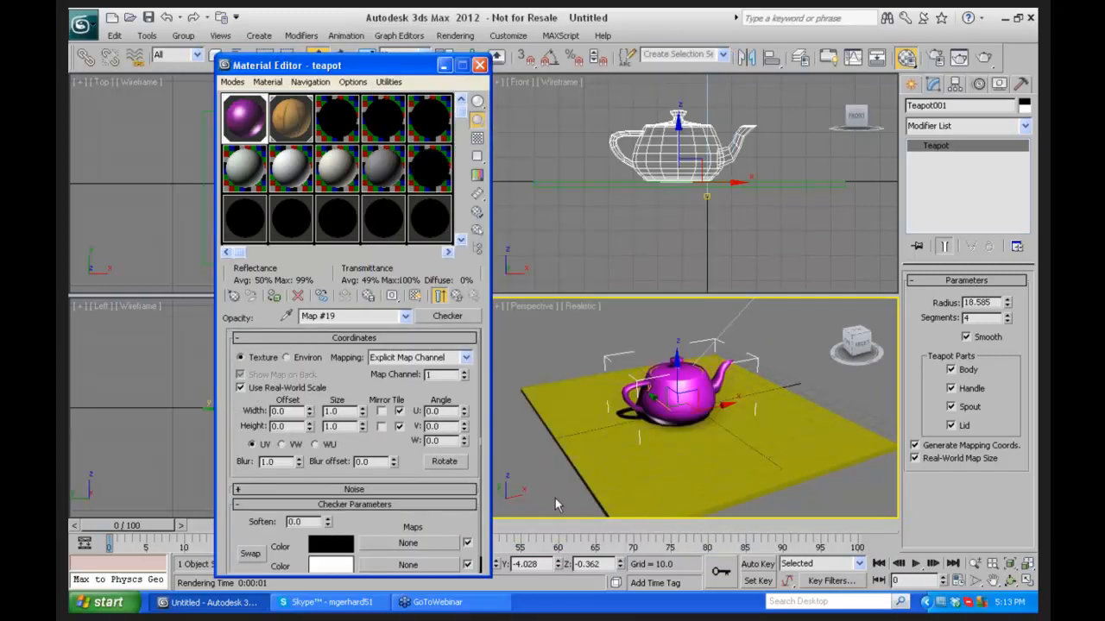
left_click(415, 296)
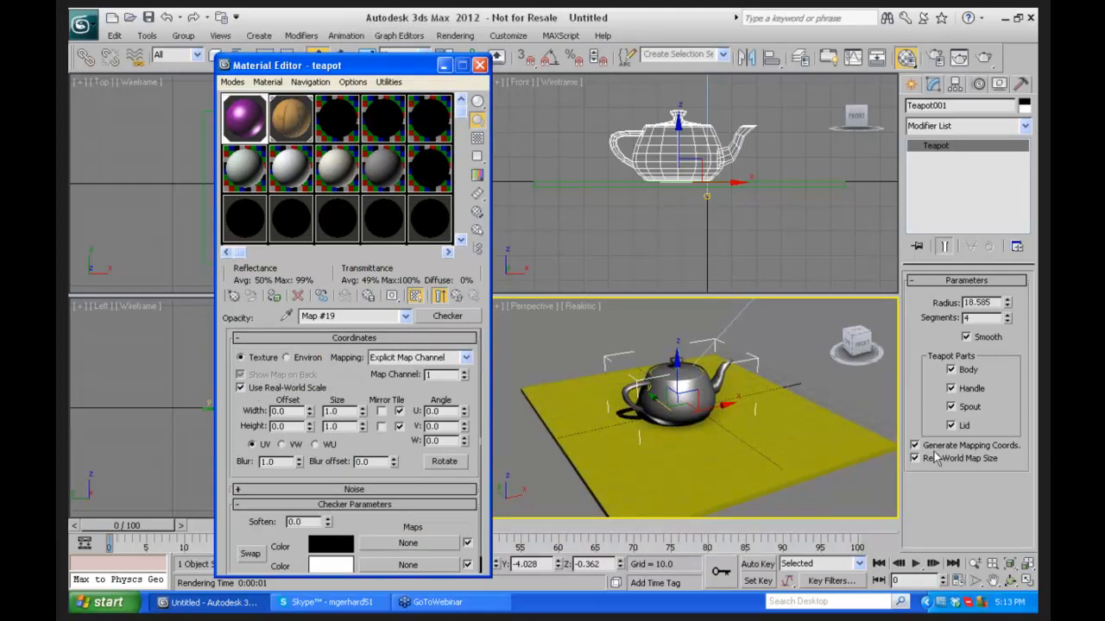
Step: Render the perspective view to check the opacity map, and close the rendered frame
left_click(241, 387)
key("shift+q")
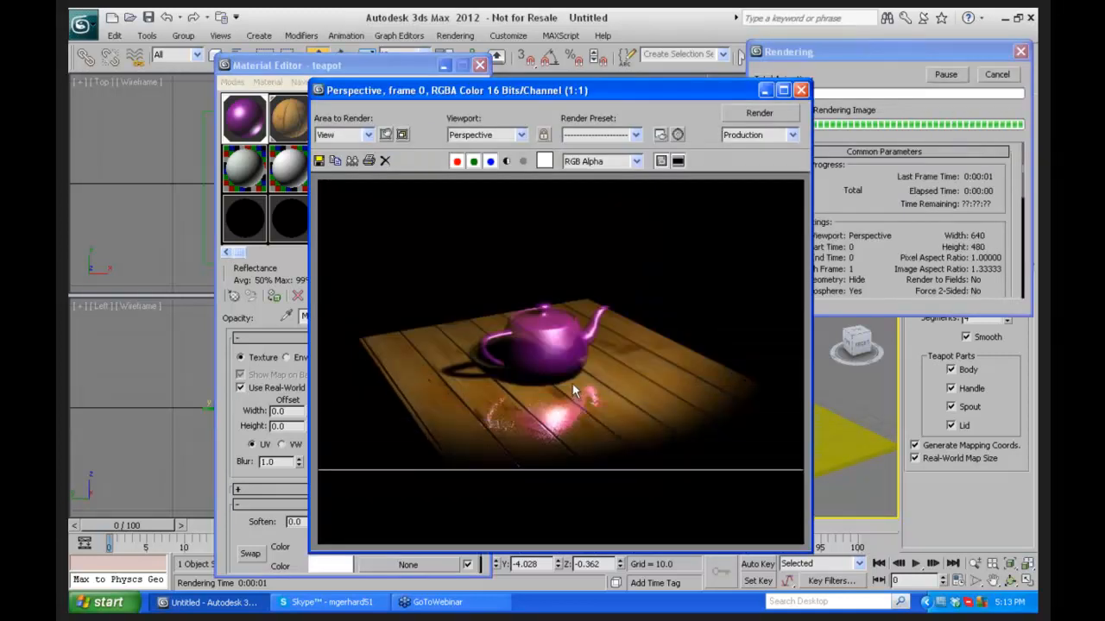
left_click(801, 90)
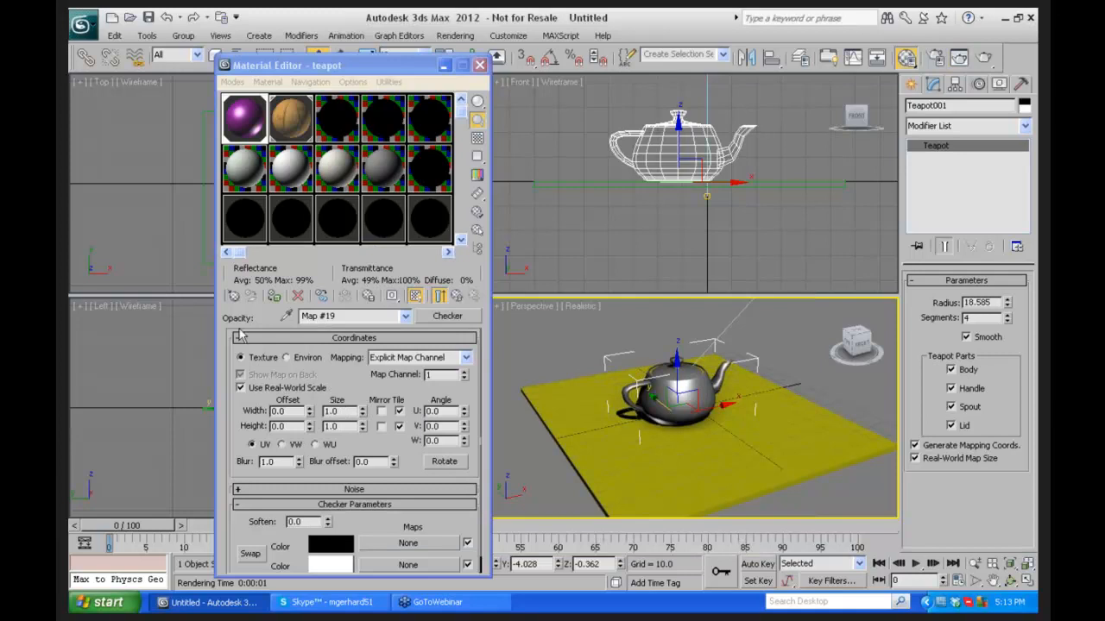
Step: Turn off real-world scale for the checker map and real-world map size for the teapot, and render the perspective view
left_click(240, 388)
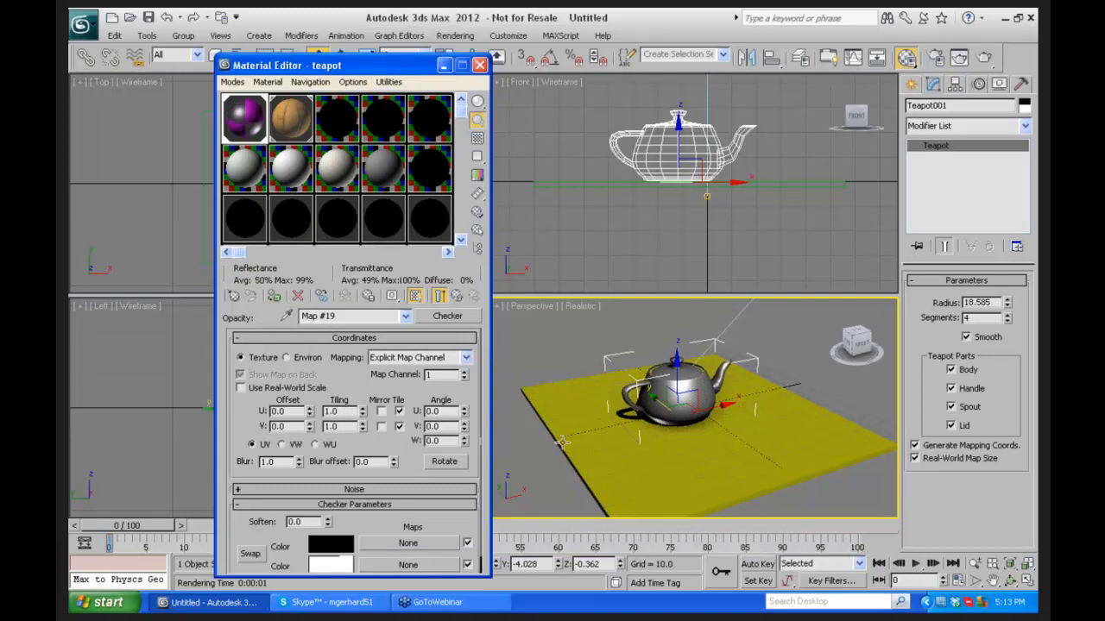
left_click(915, 458)
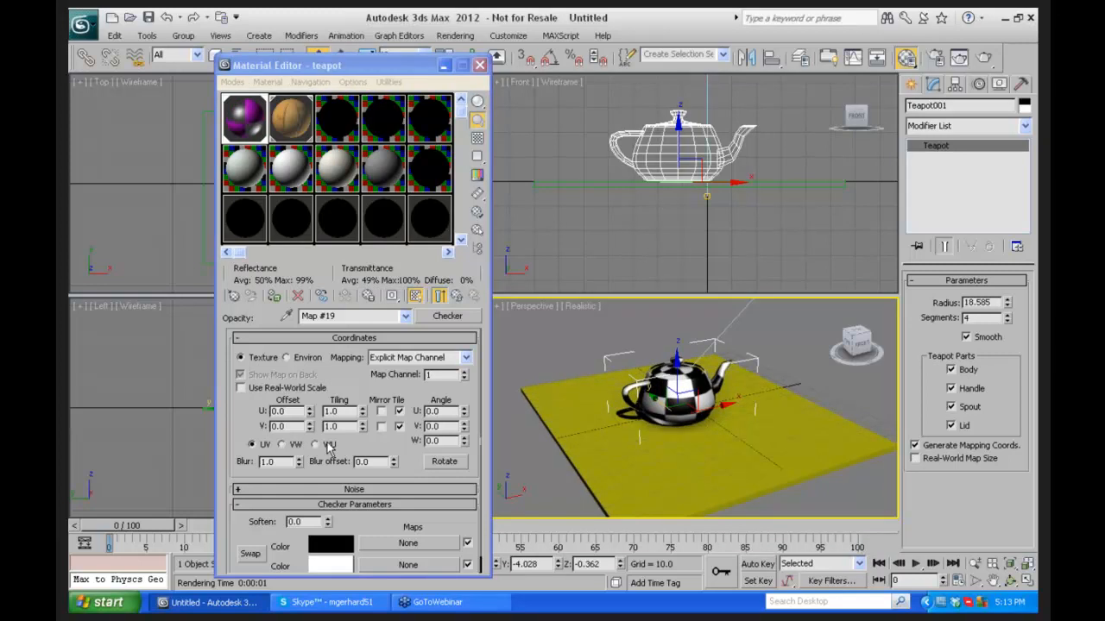
key("shift+q")
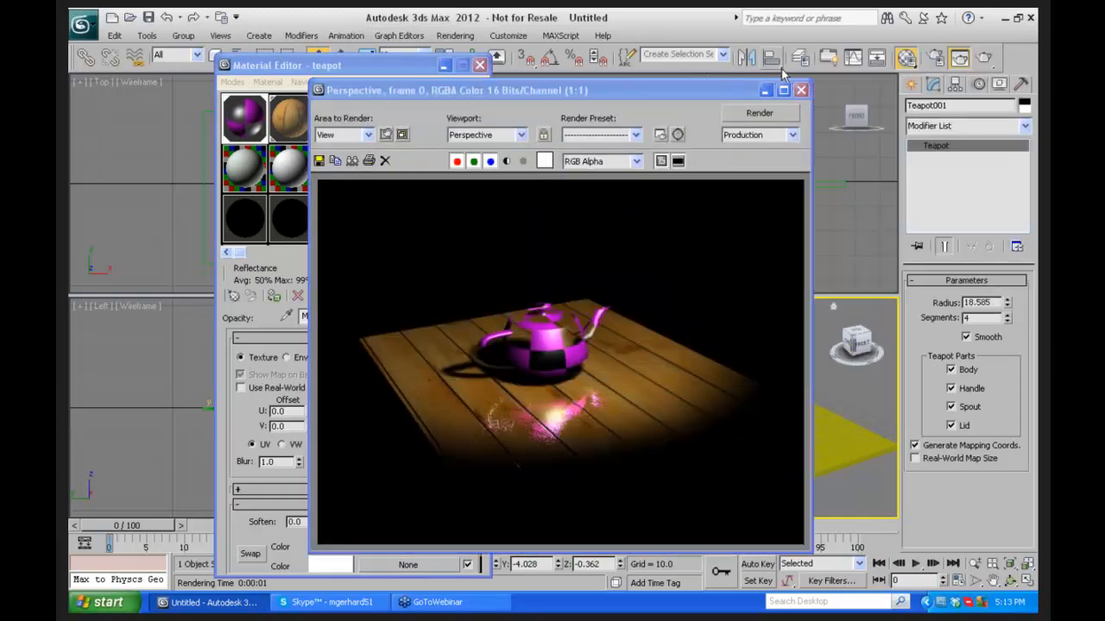
left_click(766, 91)
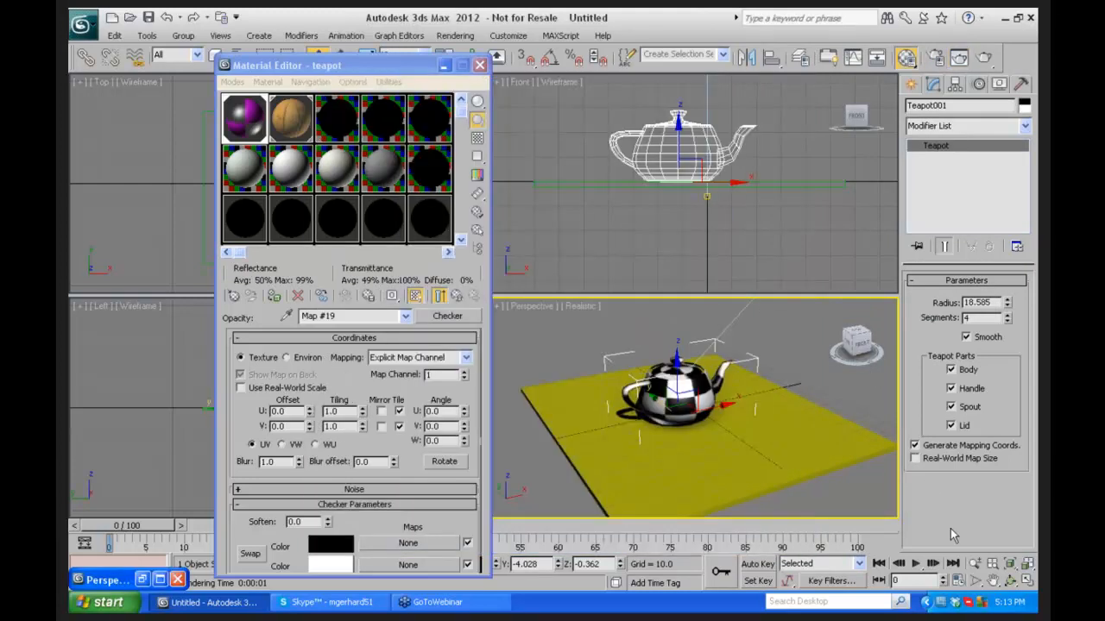
Step: Render a closer perspective view of the teapot and arrange the rendered frame beside the Material Editor
left_click(974, 562)
left_click_drag(678, 406, 676, 359)
key("shift+q")
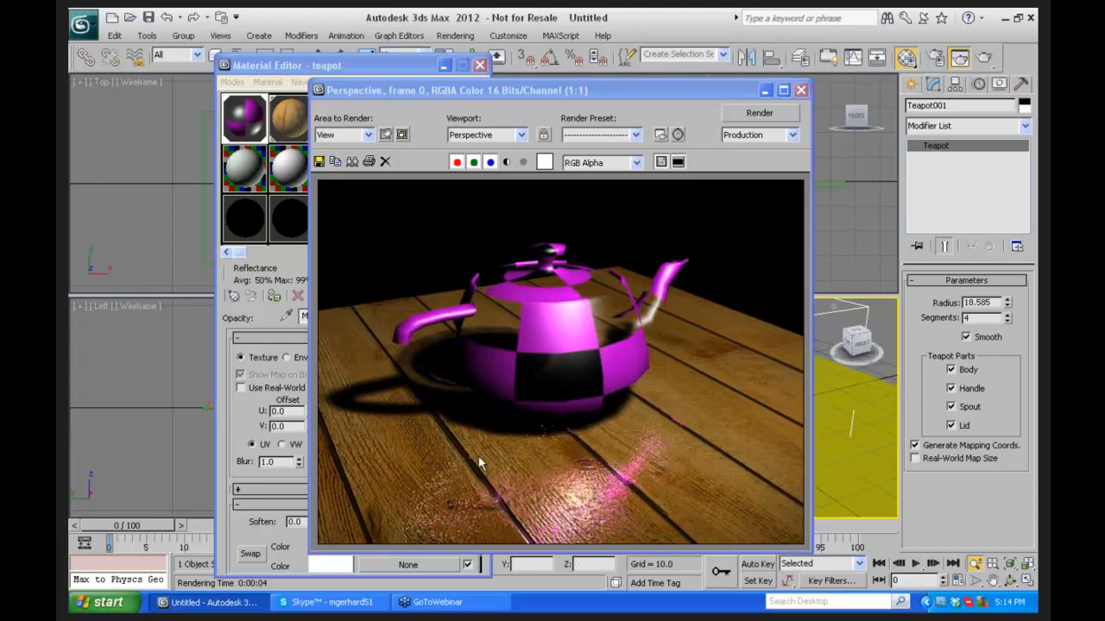
left_click_drag(509, 93, 695, 72)
left_click_drag(342, 66, 255, 62)
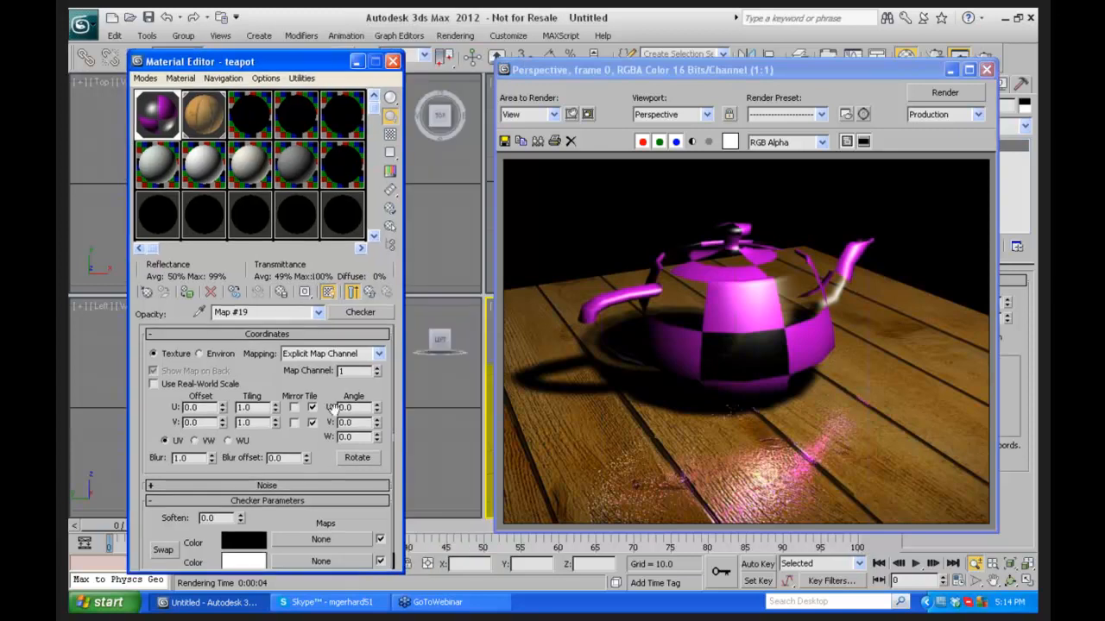
Step: Make the teapot material 2-sided and render the perspective view again
left_click(368, 294)
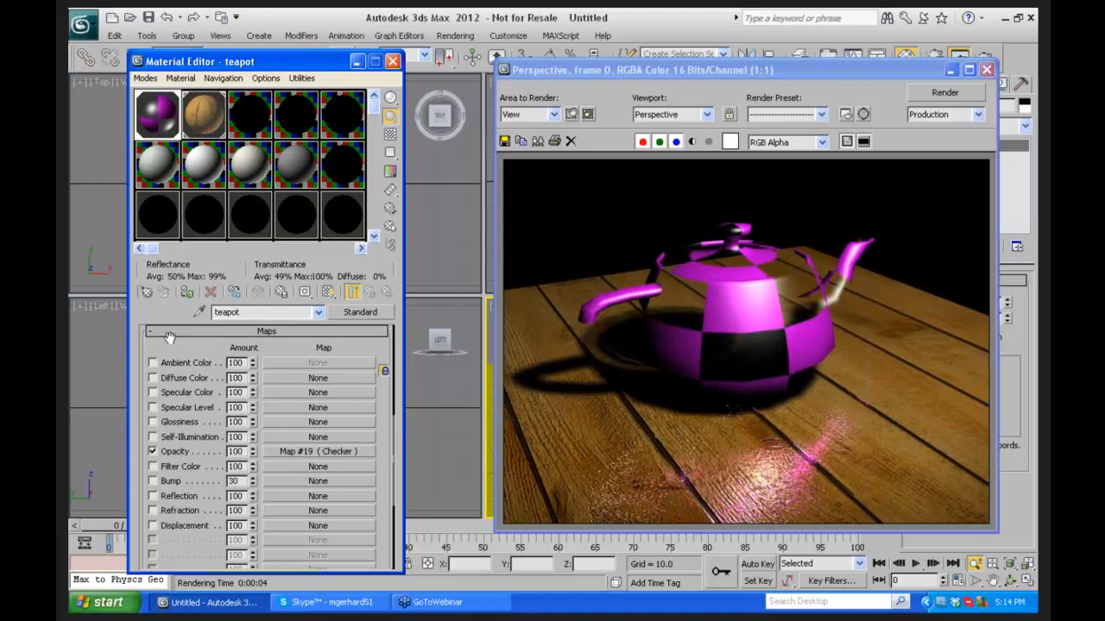
left_click_drag(170, 343, 170, 392)
left_click(172, 385)
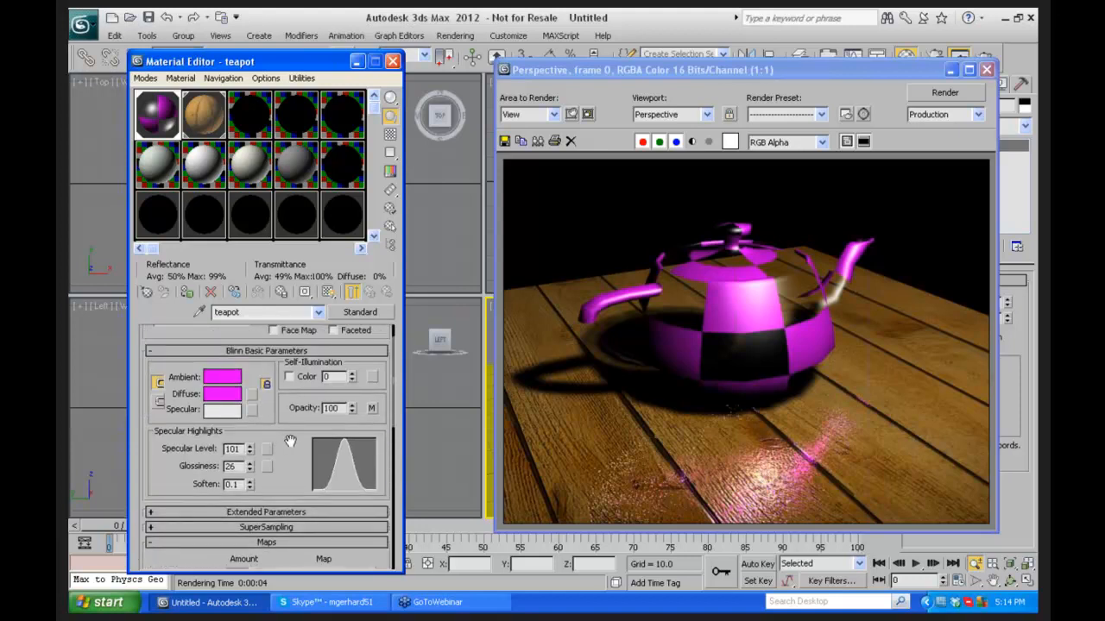
left_click(334, 348)
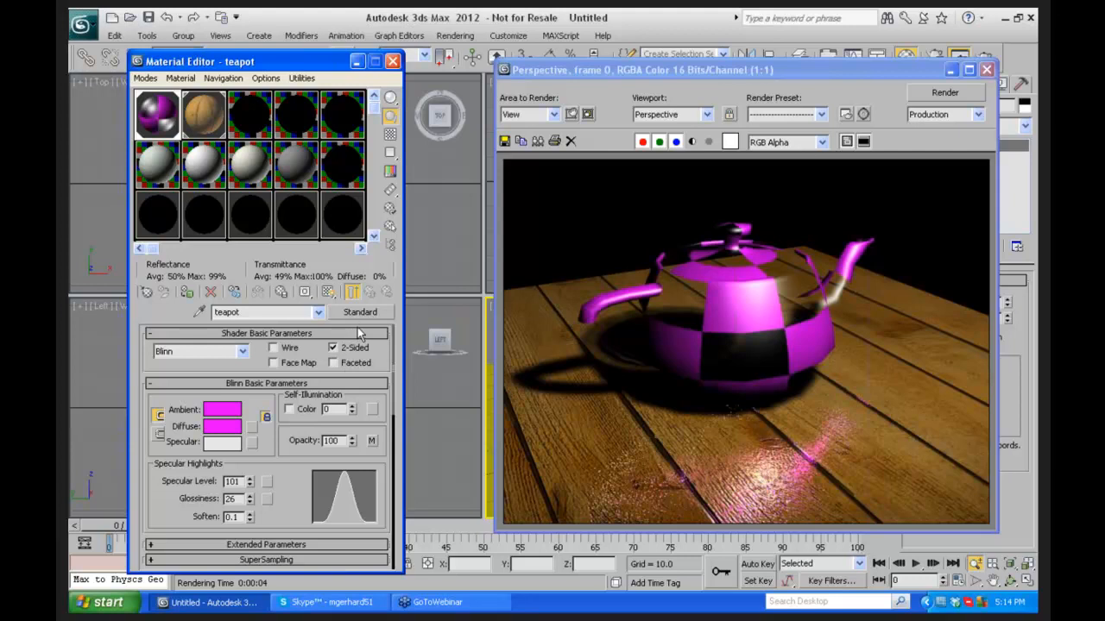
key("shift+q")
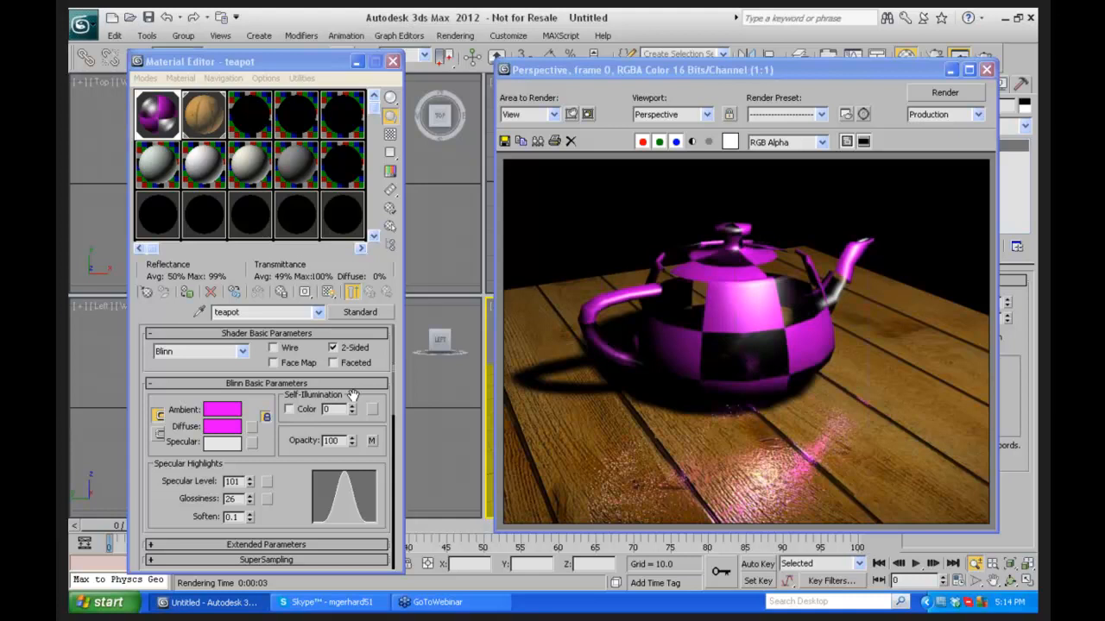
Step: Set the teapot material's self-illumination to 39 and render the result
left_click_drag(353, 412, 354, 376)
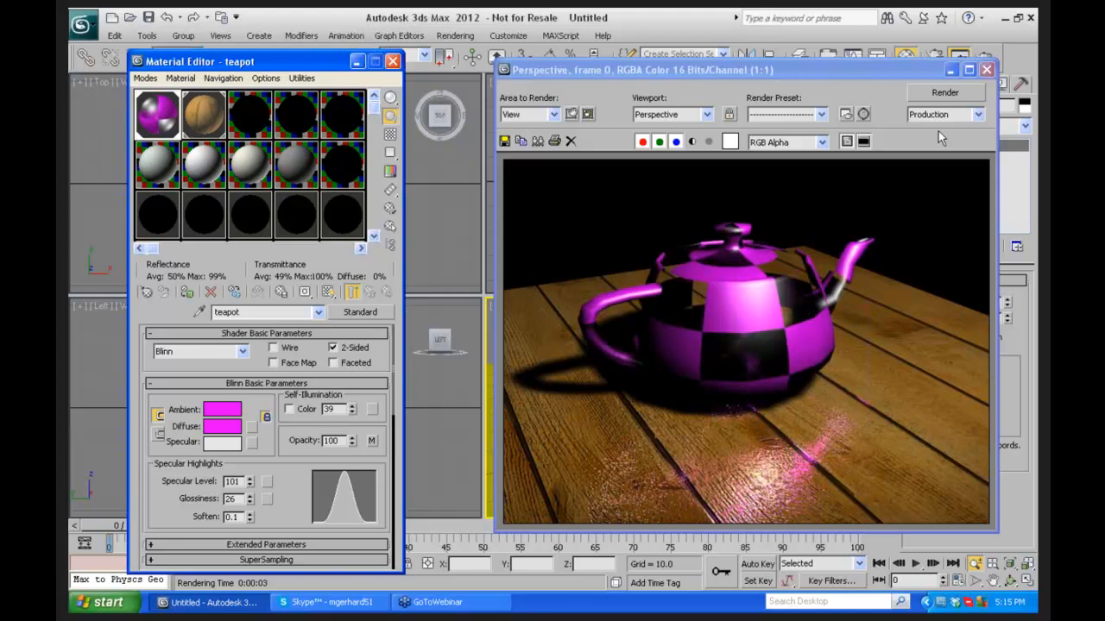
left_click(944, 91)
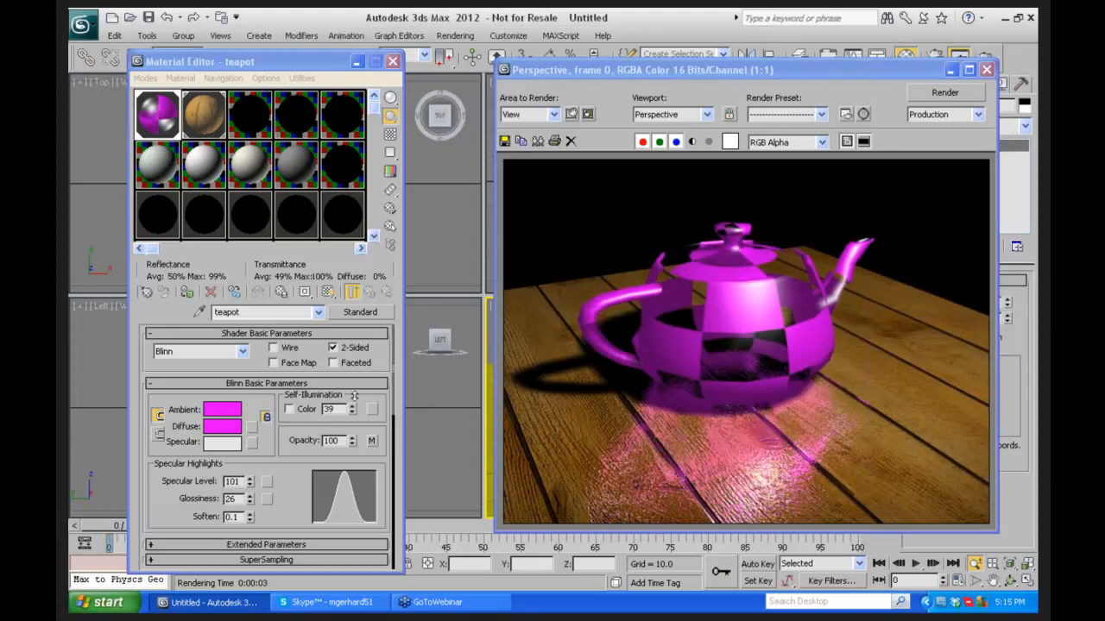
Step: Raise the teapot material's self-illumination to 100, disable its opacity map, and render again
left_click_drag(351, 408, 352, 393)
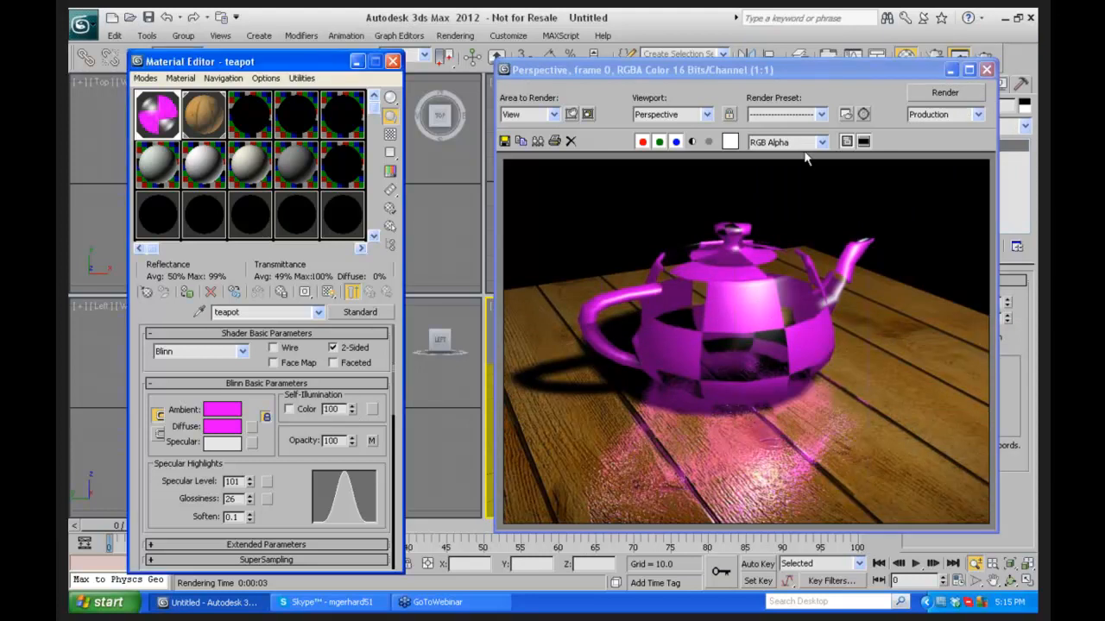
left_click_drag(276, 458, 294, 243)
left_click(153, 484)
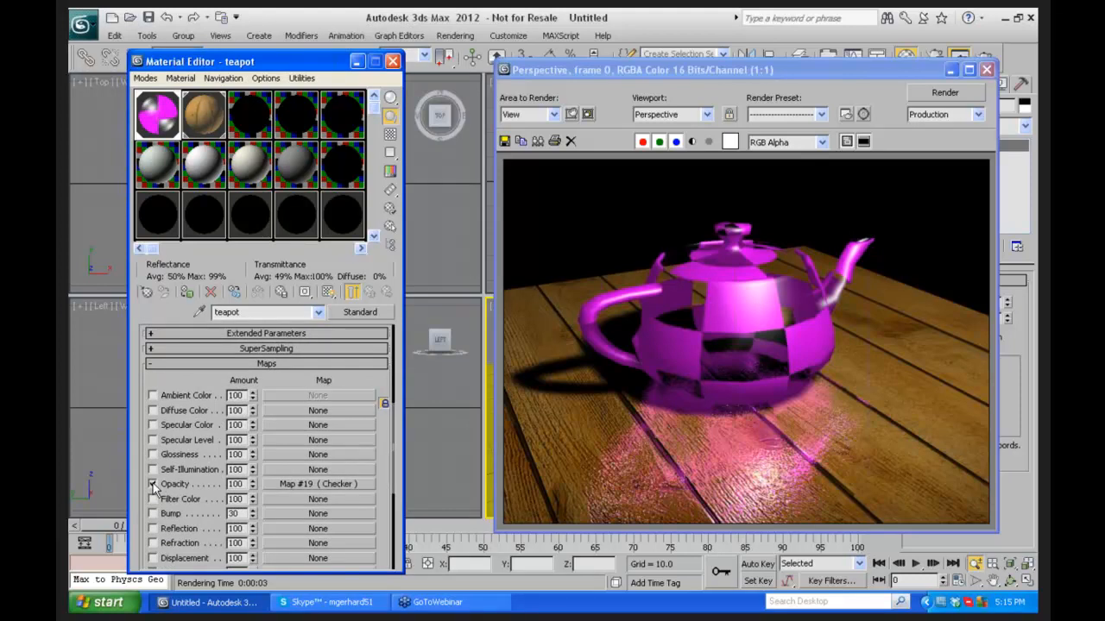
left_click(943, 91)
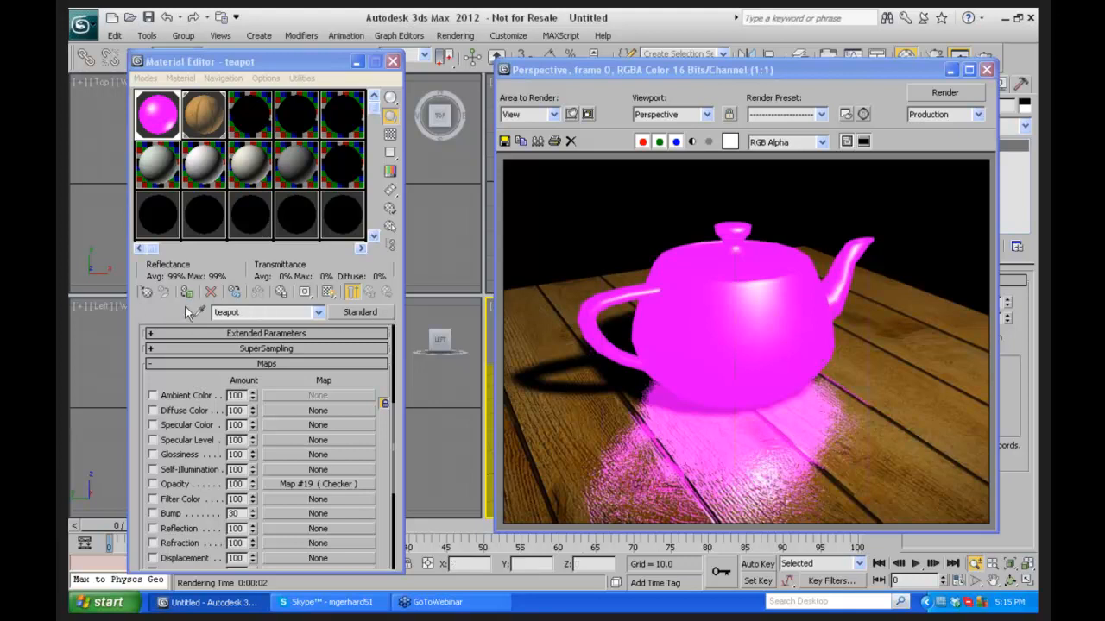
Step: Set the teapot material's specular level and glossiness to 0 and render again
left_click_drag(162, 379, 226, 484)
right_click(251, 485)
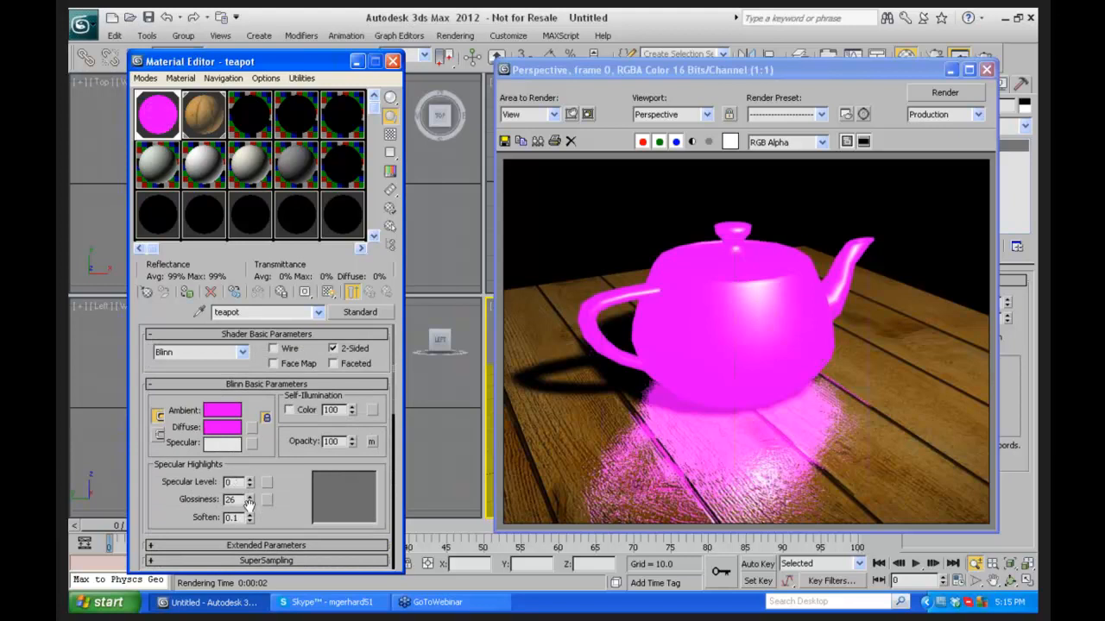
right_click(250, 499)
left_click(953, 94)
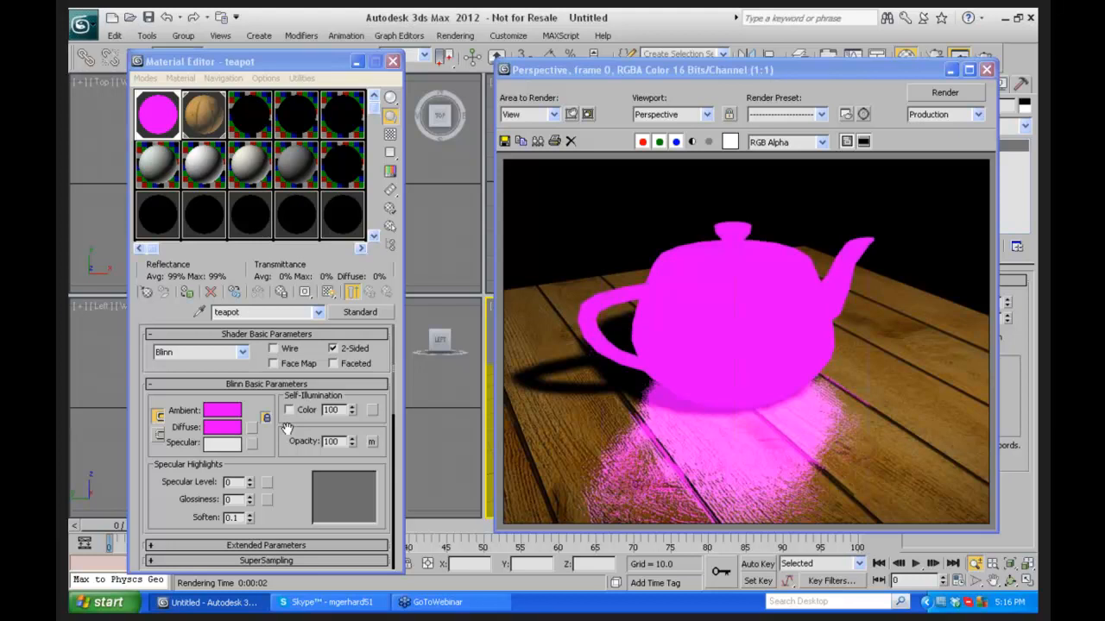
Step: Examine the teapot material's maps and basic parameters, and look through the available standard material types
left_click_drag(287, 429, 290, 332)
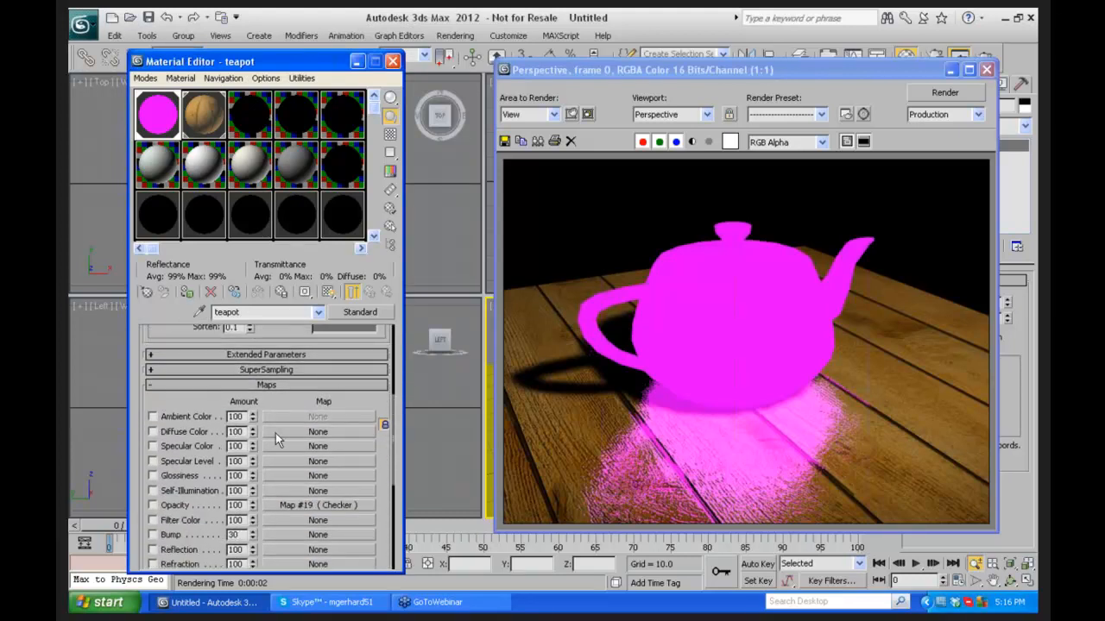
left_click_drag(283, 401, 291, 457)
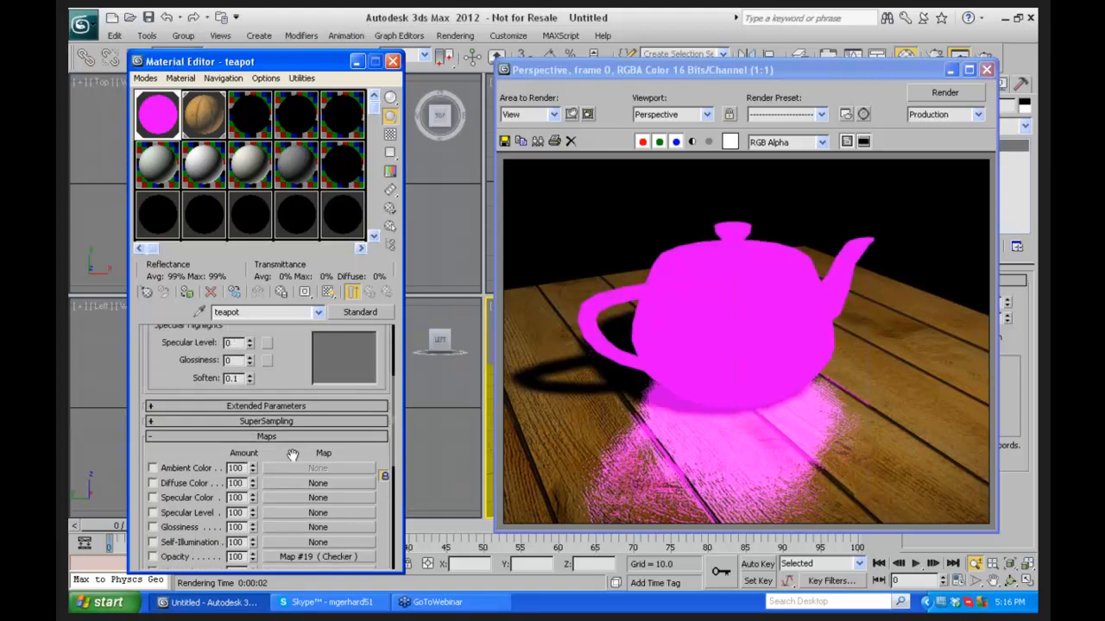
left_click_drag(346, 330, 349, 441)
left_click_drag(276, 447, 283, 473)
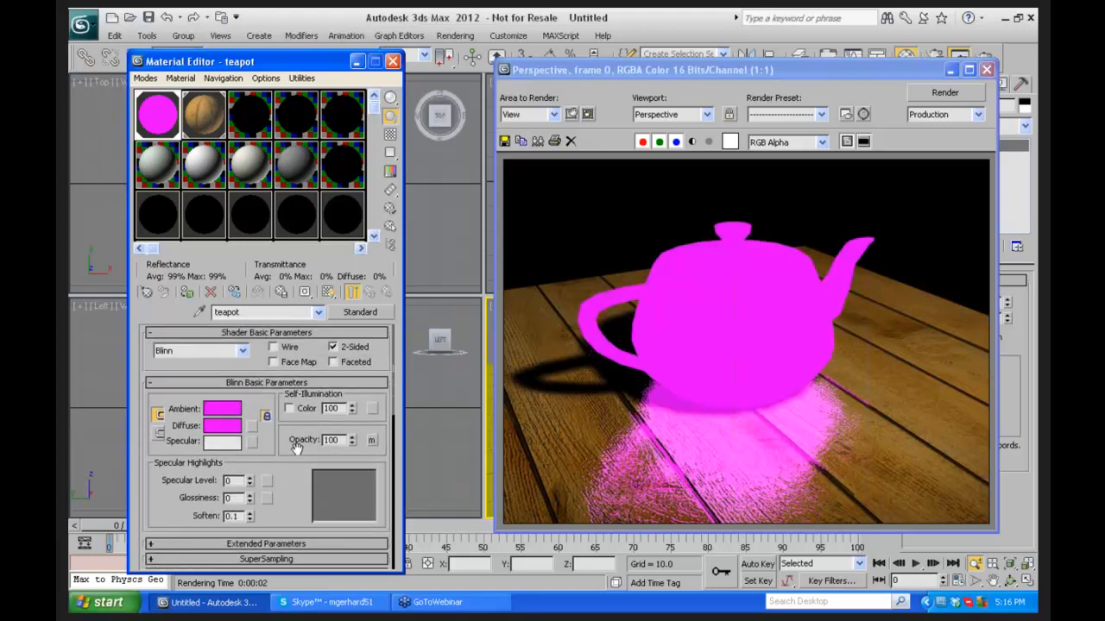
left_click_drag(287, 478, 264, 482)
left_click(342, 316)
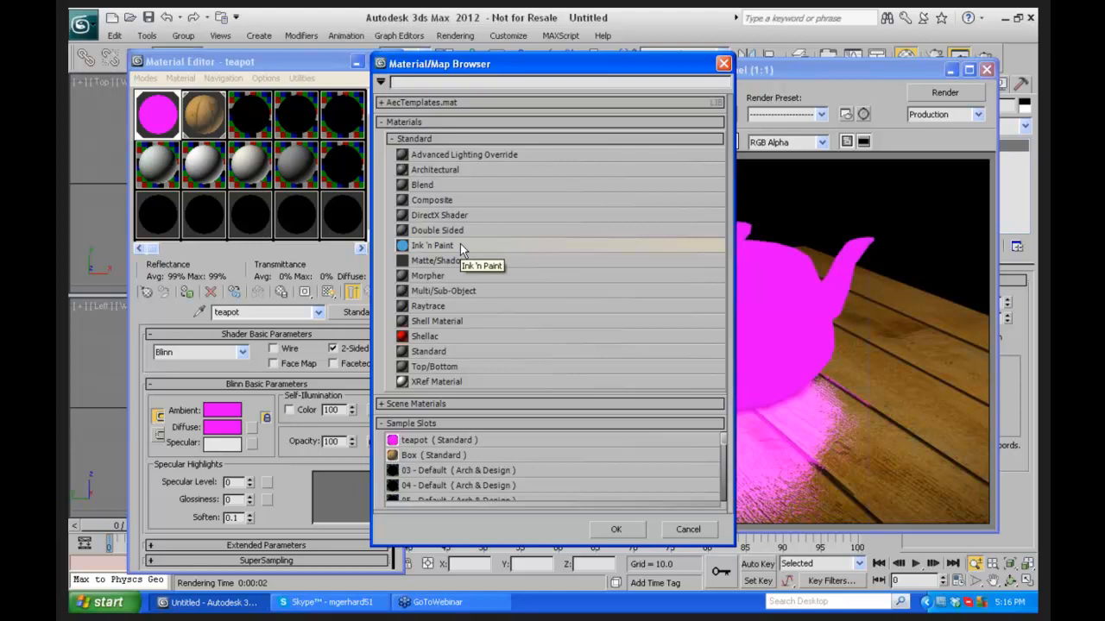
left_click(723, 65)
Step: Close the rendered frame and the Material Editor, and open the recent scene p38_lightning_final.max
left_click(987, 69)
left_click(393, 61)
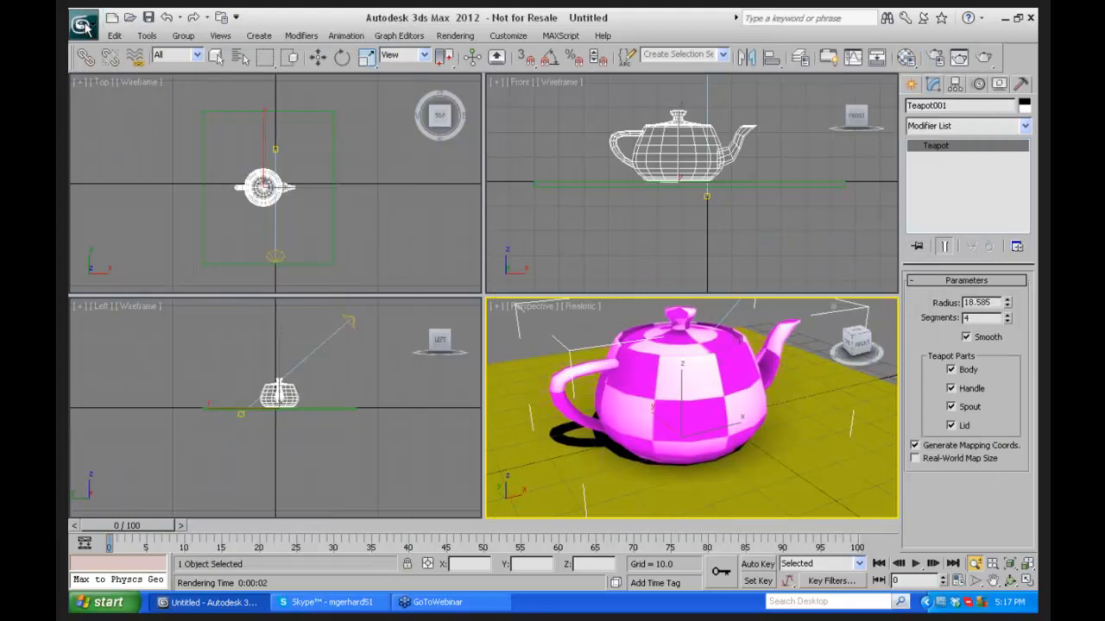
left_click(82, 26)
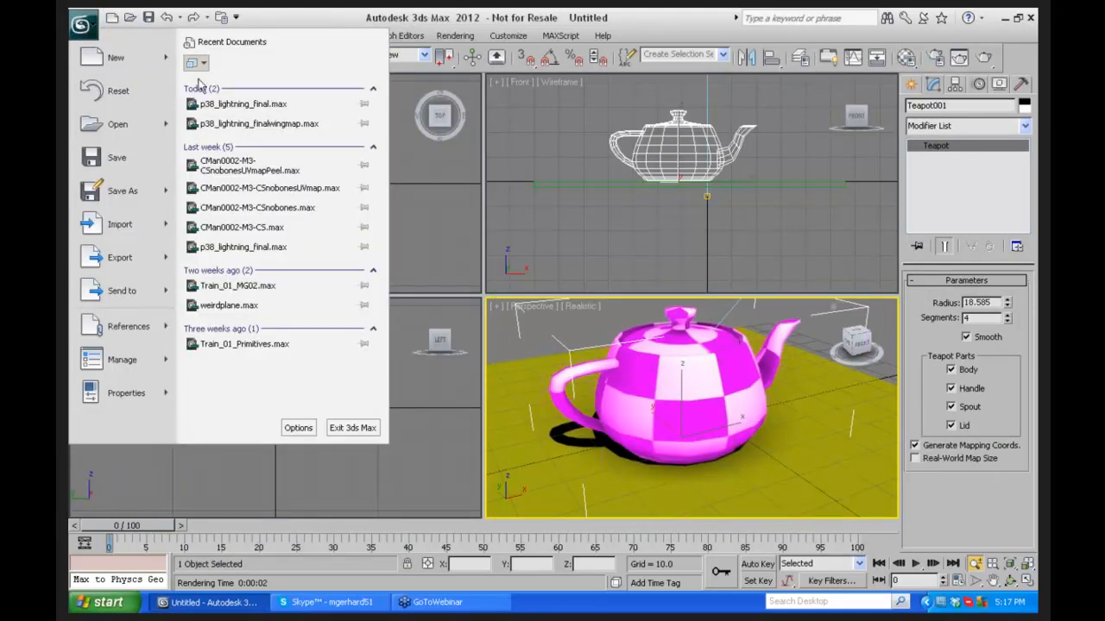
left_click(241, 105)
left_click(549, 349)
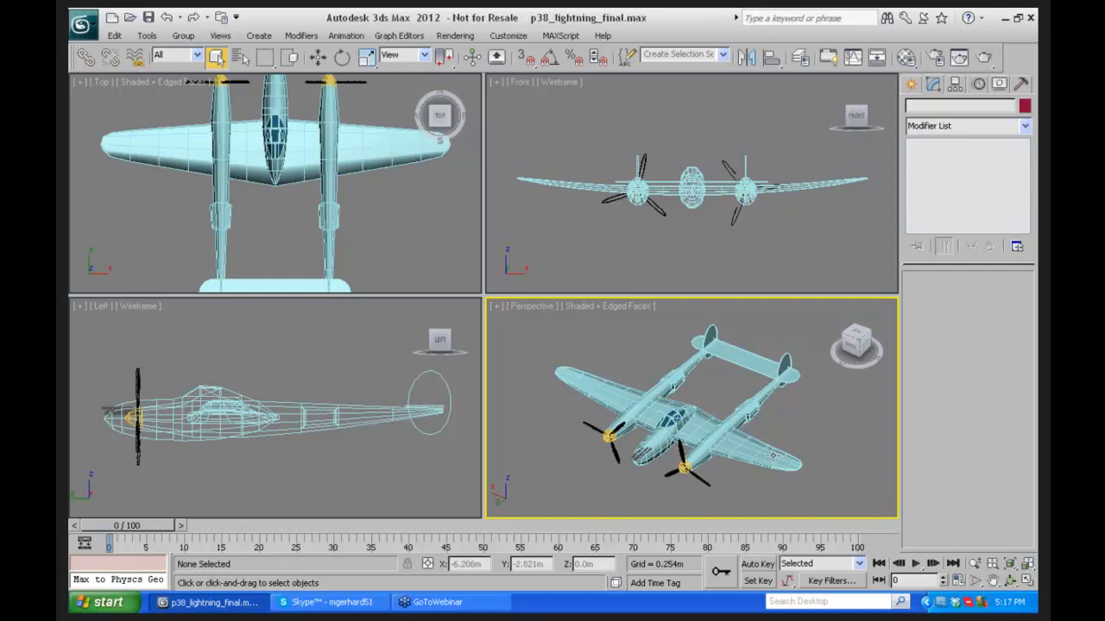
Step: Add an Unwrap UVW modifier to the airplane's wing and maximize the perspective viewport
left_click(773, 454)
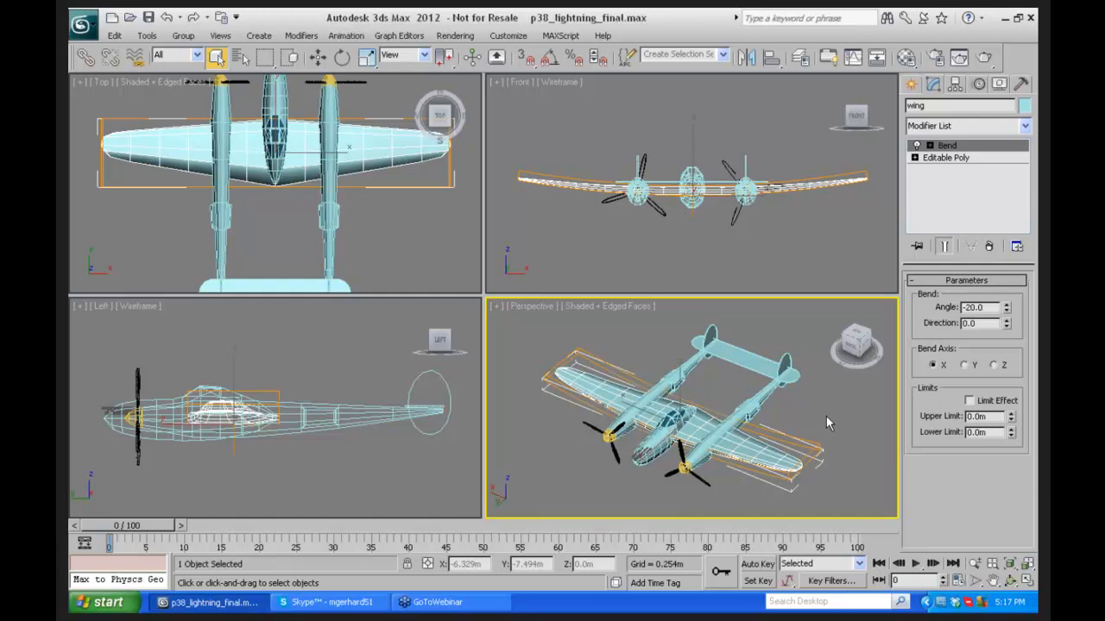
left_click(1022, 127)
scroll(1012, 476, "down", 10)
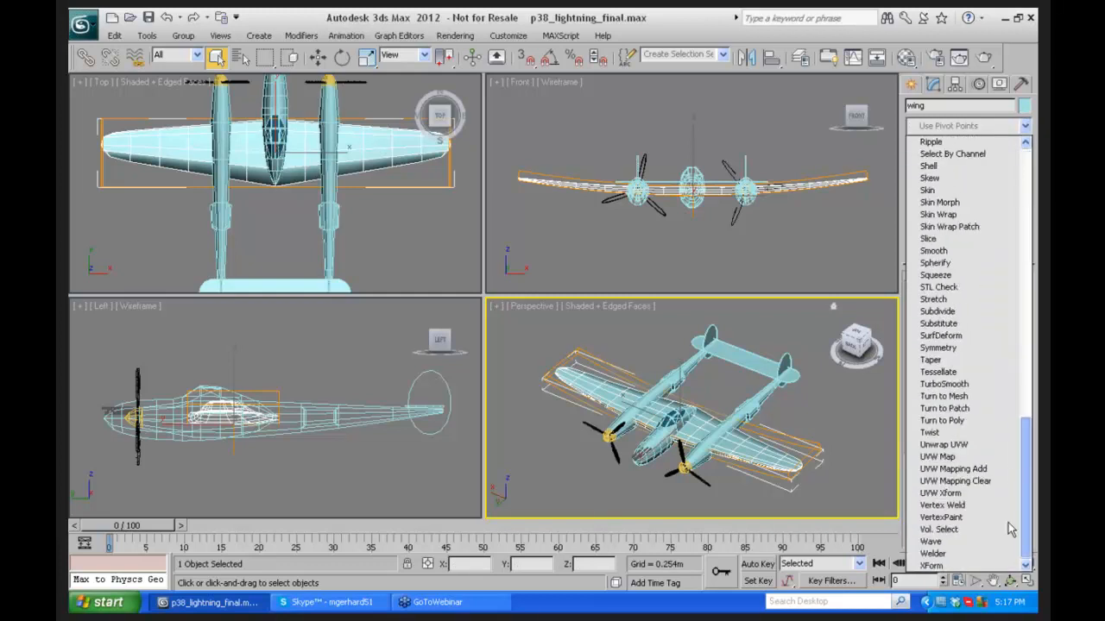
left_click(945, 444)
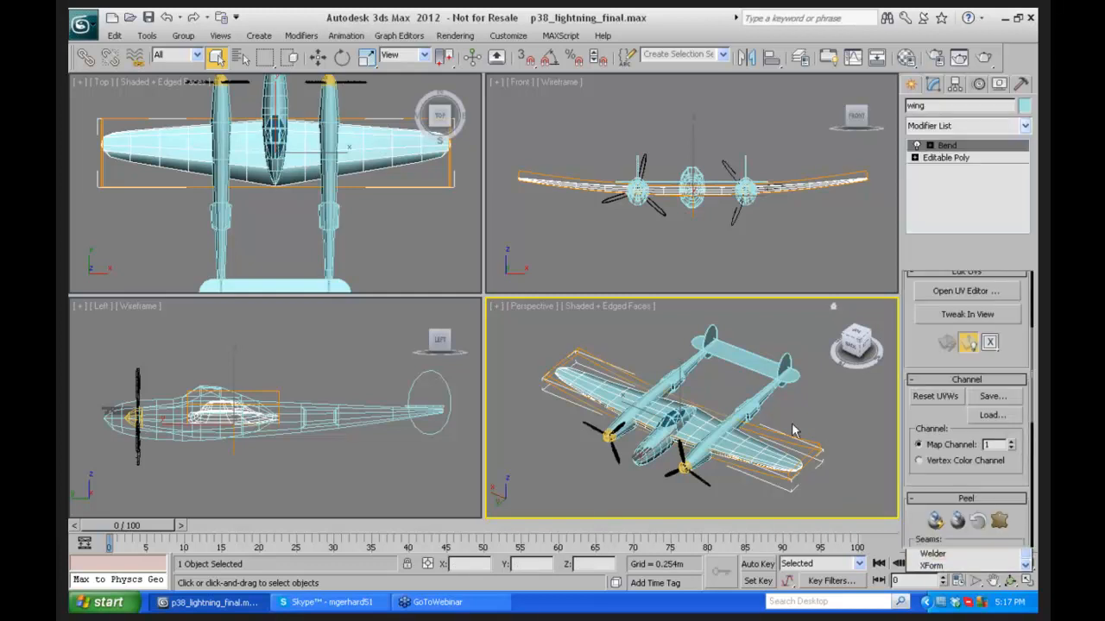
left_click(1027, 582)
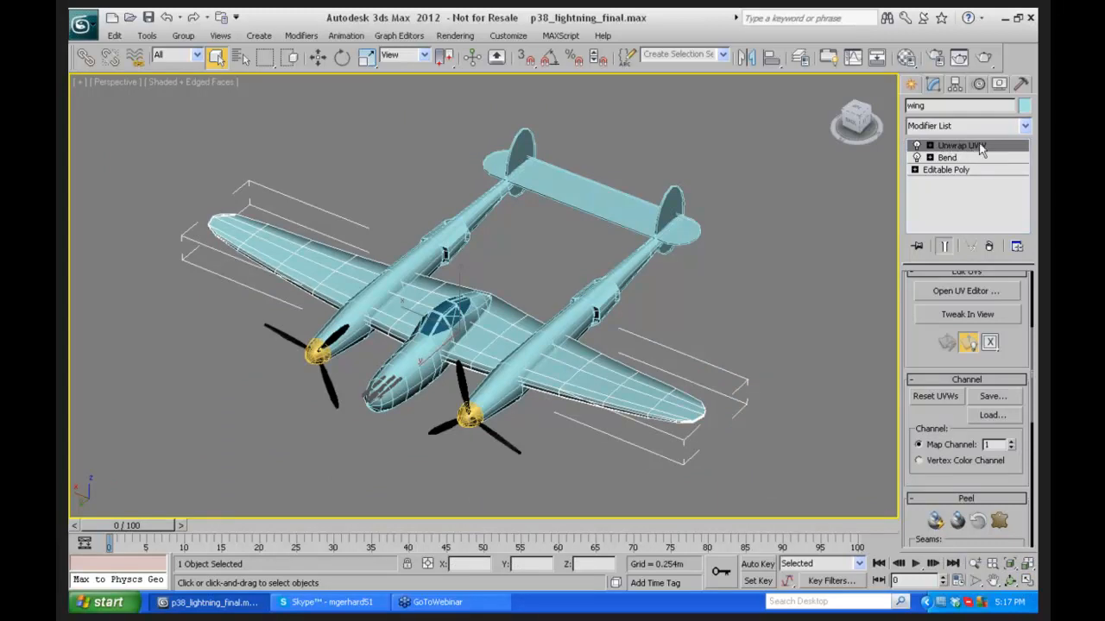
Step: Select all of the wing's faces at the Face level of the Unwrap UVW modifier
left_click_drag(908, 335, 911, 446)
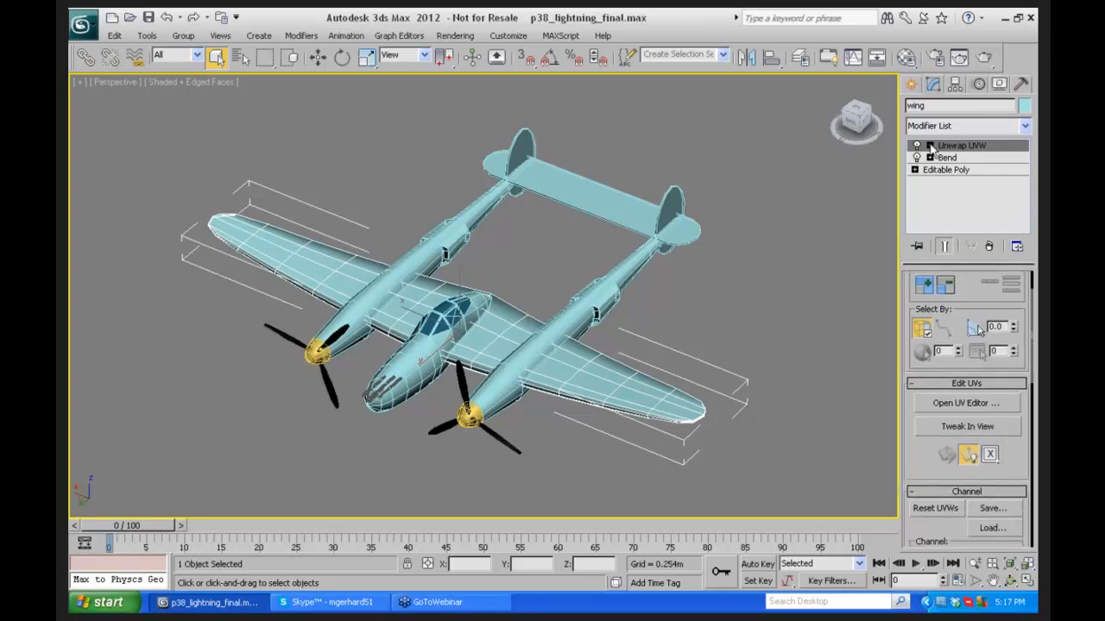
left_click(929, 145)
left_click(955, 182)
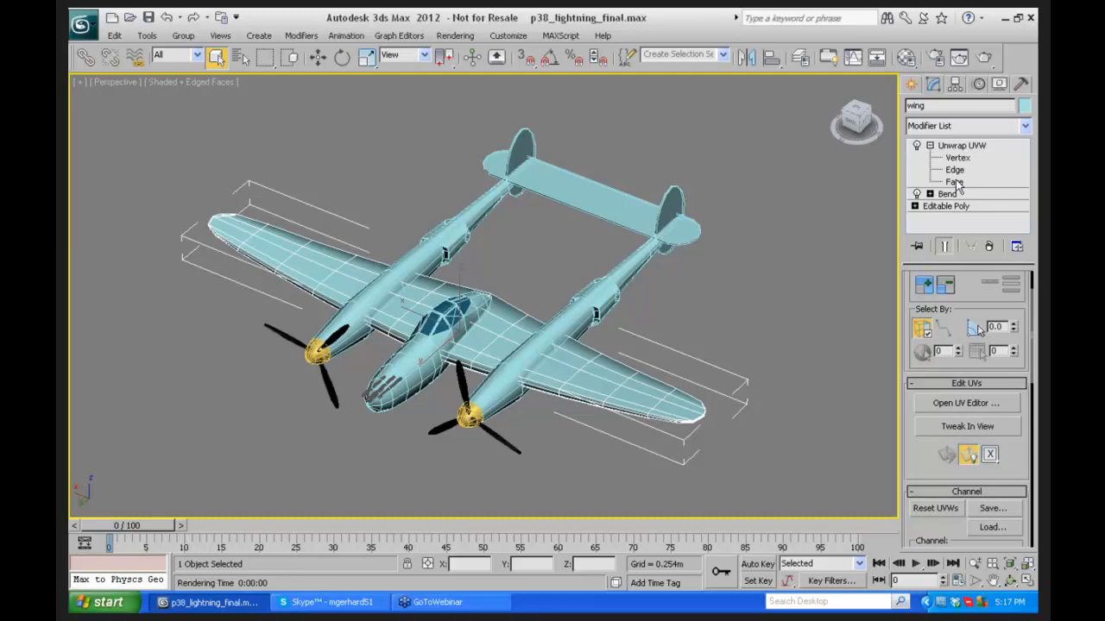
left_click(604, 370)
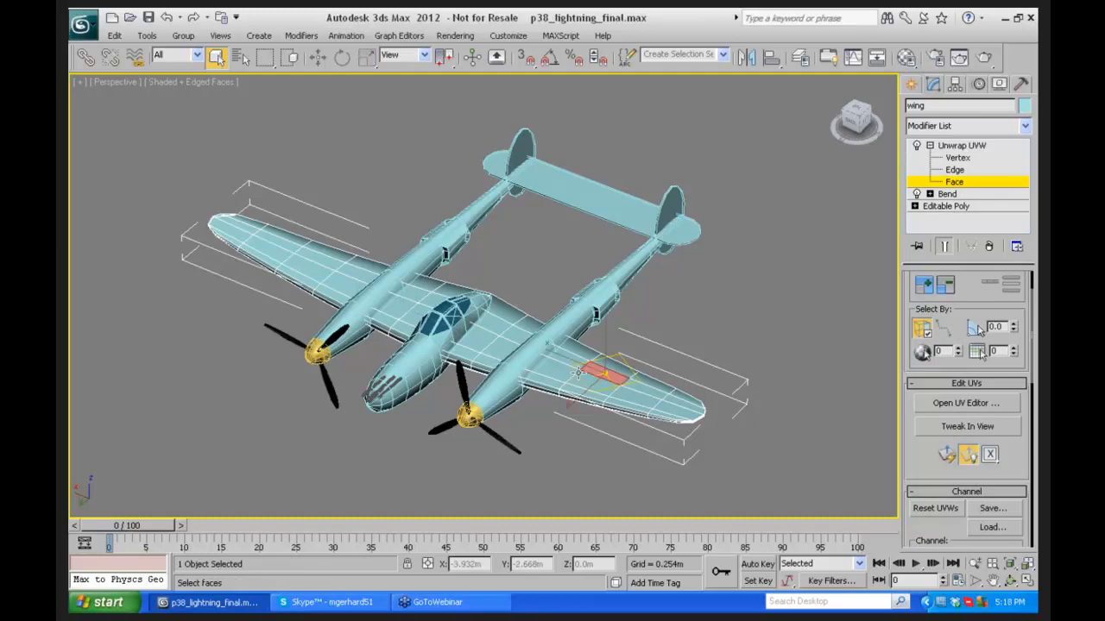
left_click(639, 396)
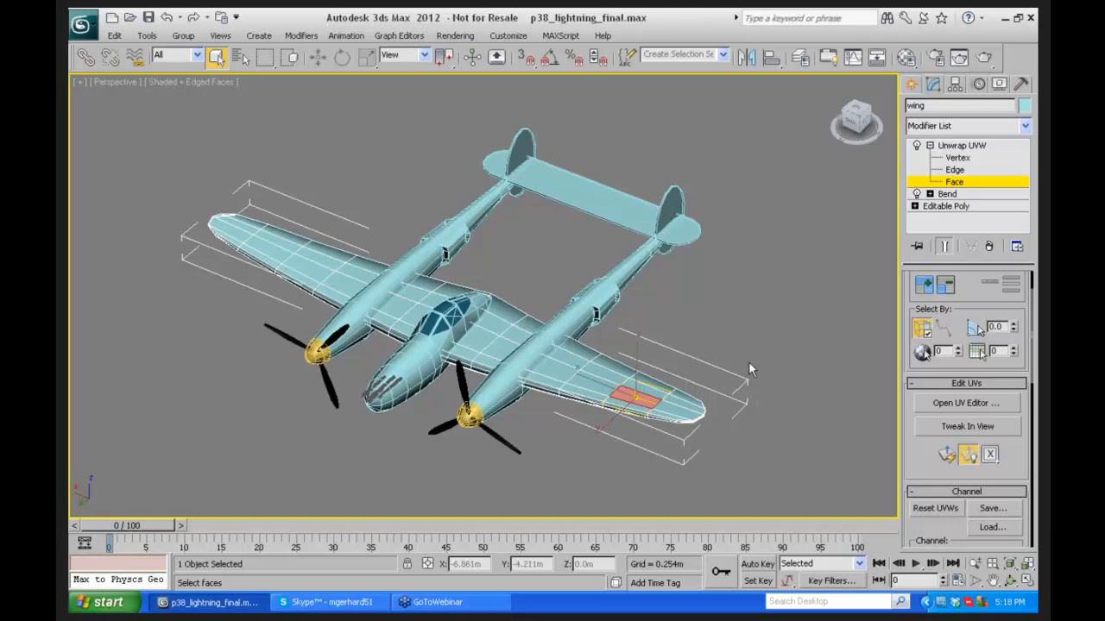
left_click_drag(145, 151, 759, 488)
left_click_drag(188, 186, 801, 457)
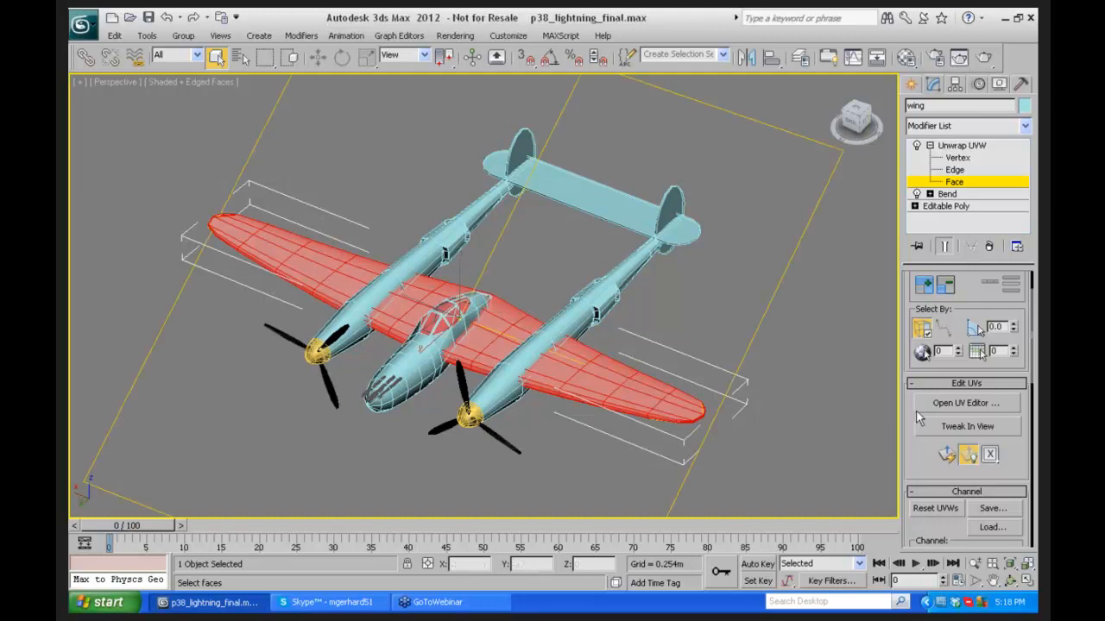
left_click(968, 456)
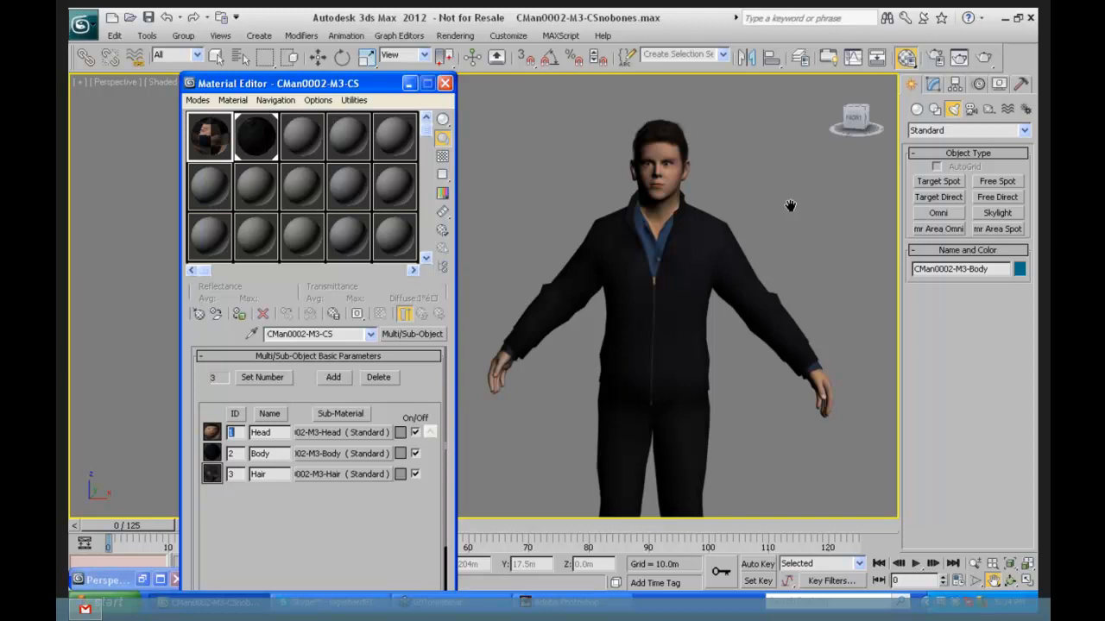
Step: Close the Material Editor and fetch the held airplane scene, adopting the file's unit scale
left_click(445, 84)
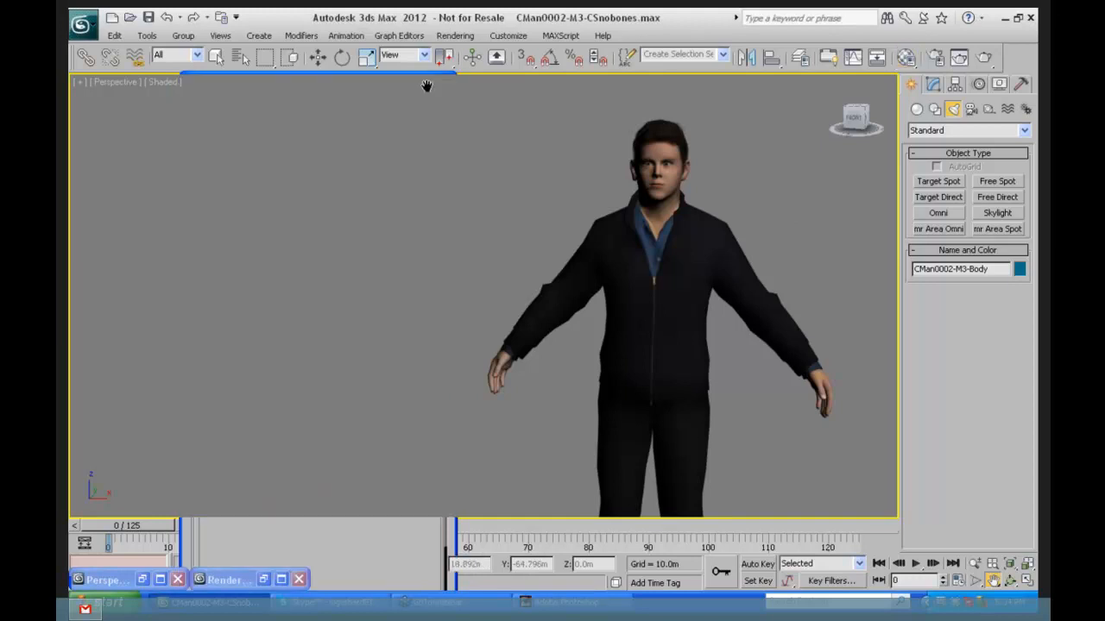
left_click(114, 36)
left_click(126, 97)
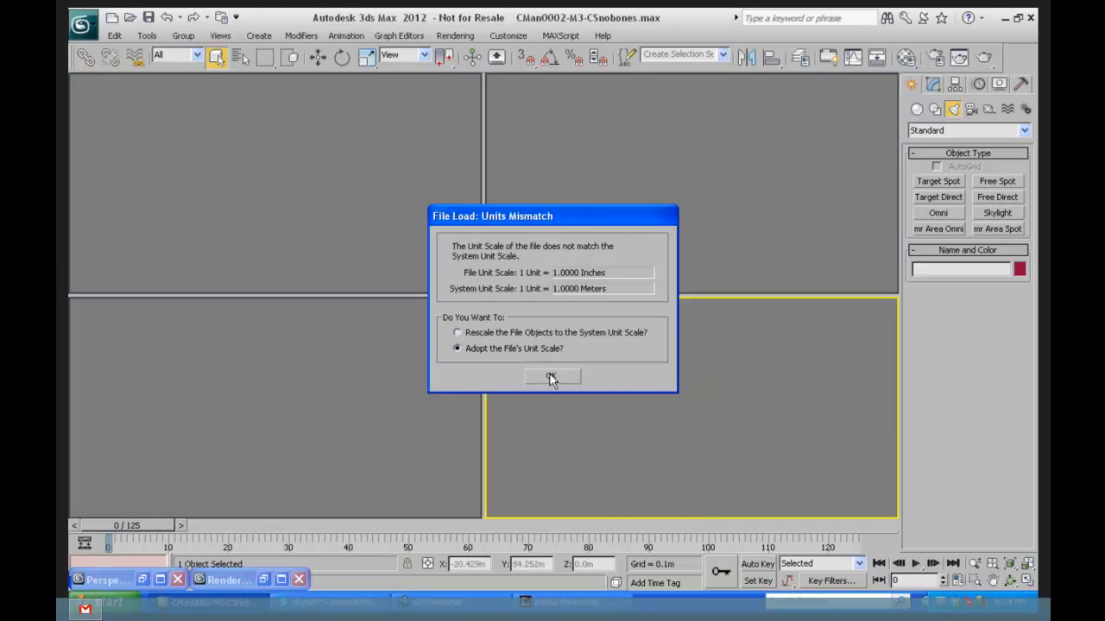
left_click(575, 374)
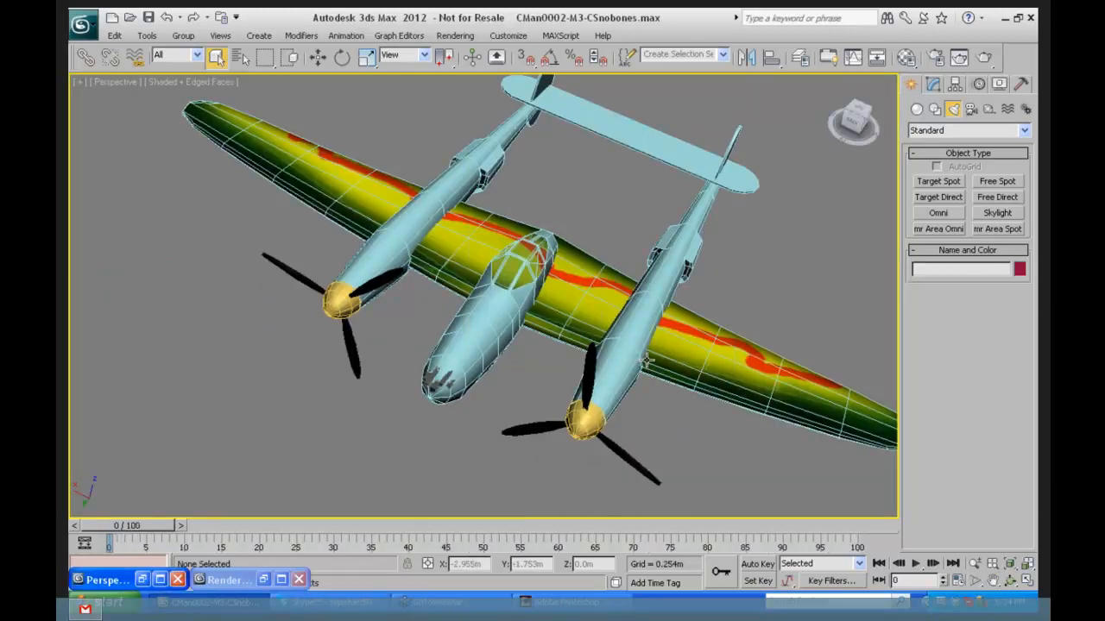
Step: Isolate the airplane's gondola and open the Material Editor beside it, clear of the model
left_click(491, 314)
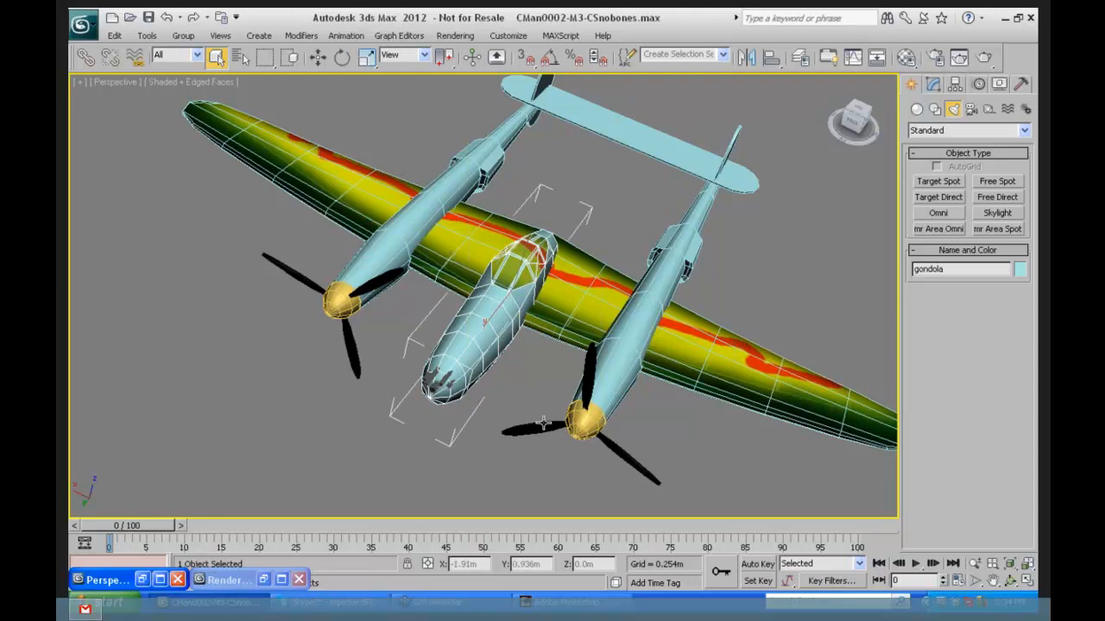
key("alt+q")
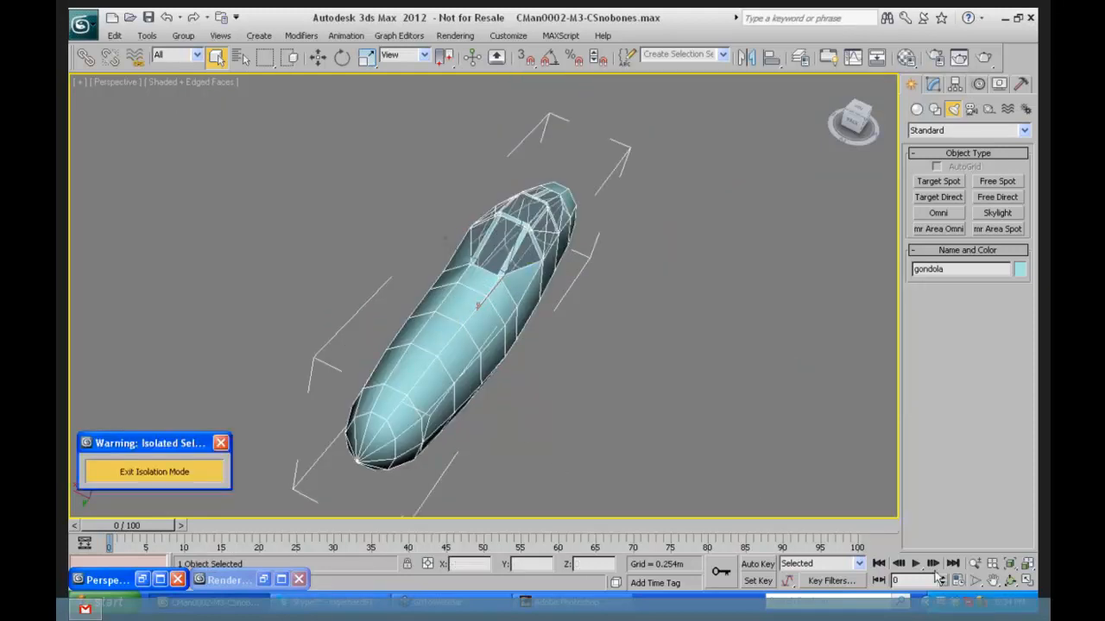
key("m")
left_click_drag(361, 83, 816, 74)
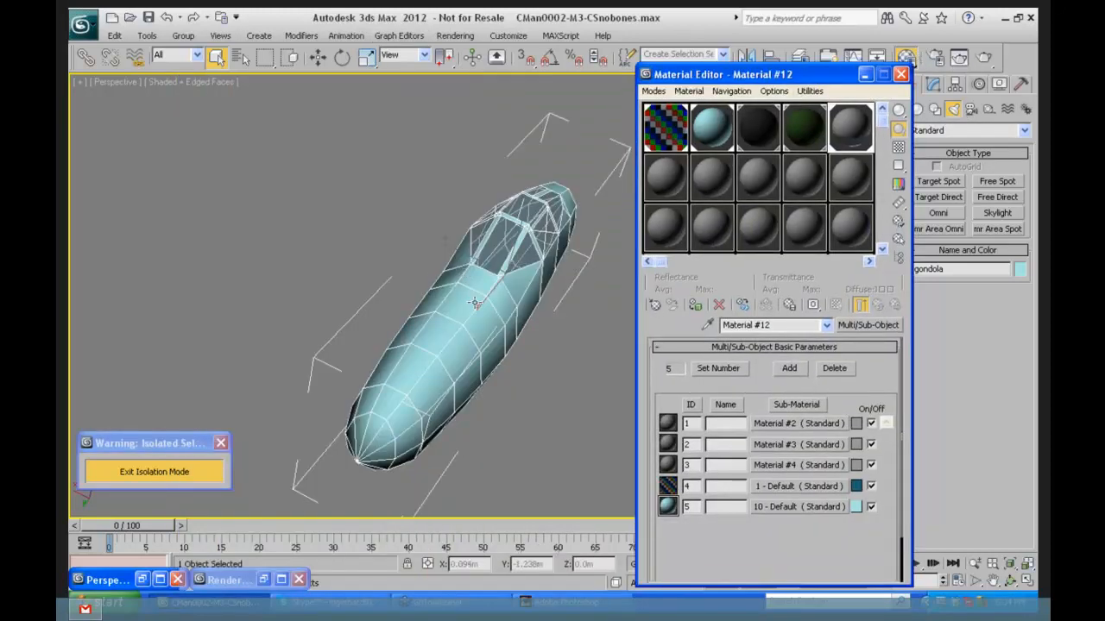
left_click_drag(817, 76, 750, 175)
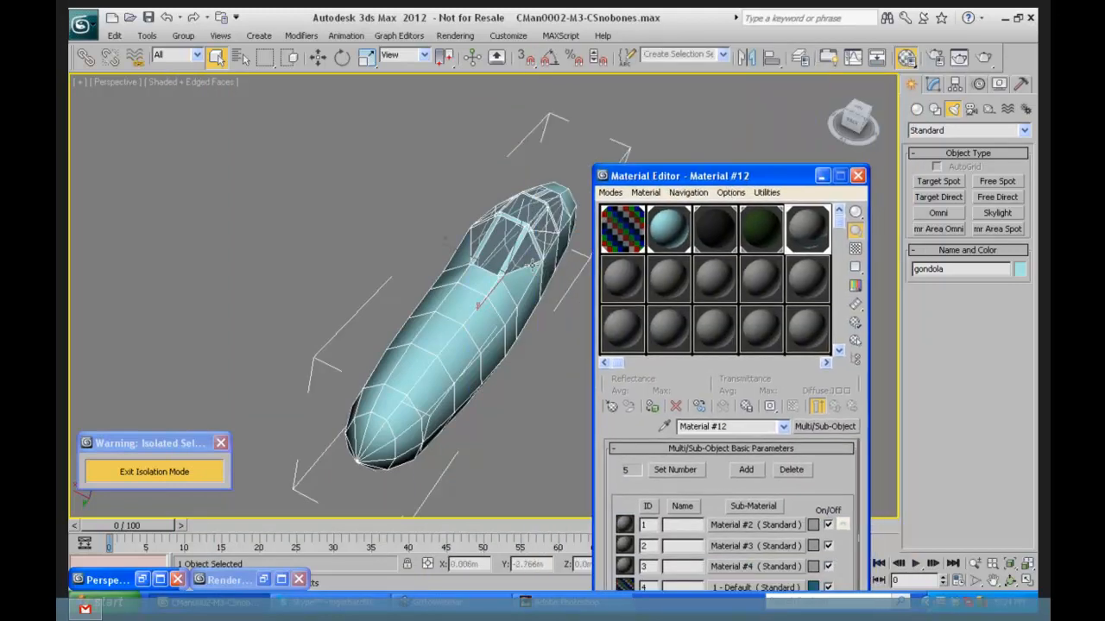
Step: Convert the gondola to an Editable Mesh and enter its Polygon sub-object level
left_click(934, 86)
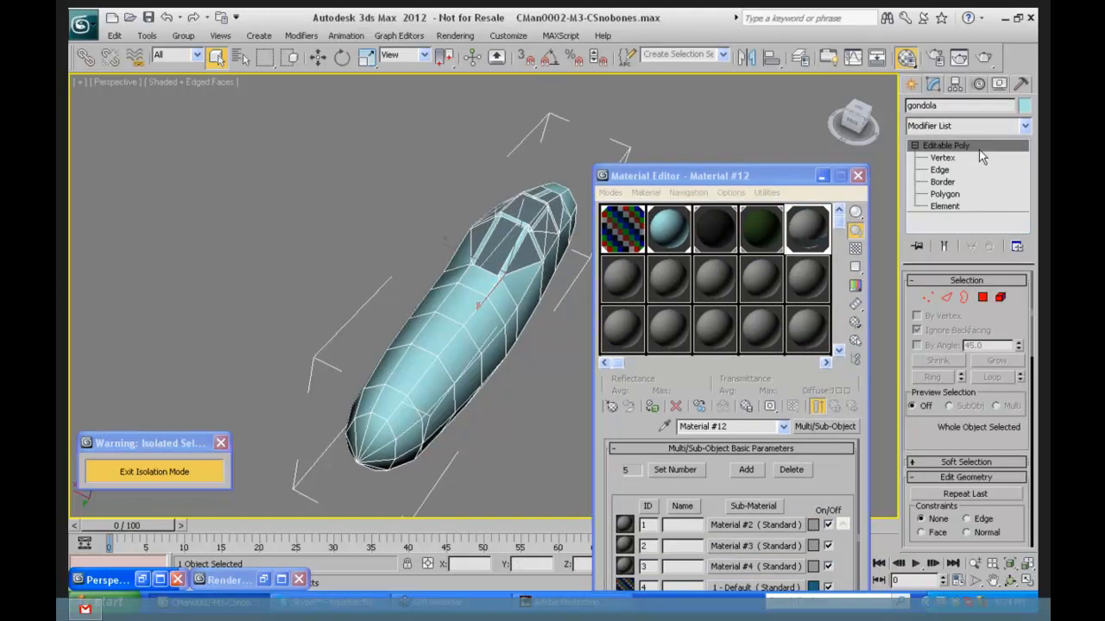
right_click(975, 149)
left_click(922, 208)
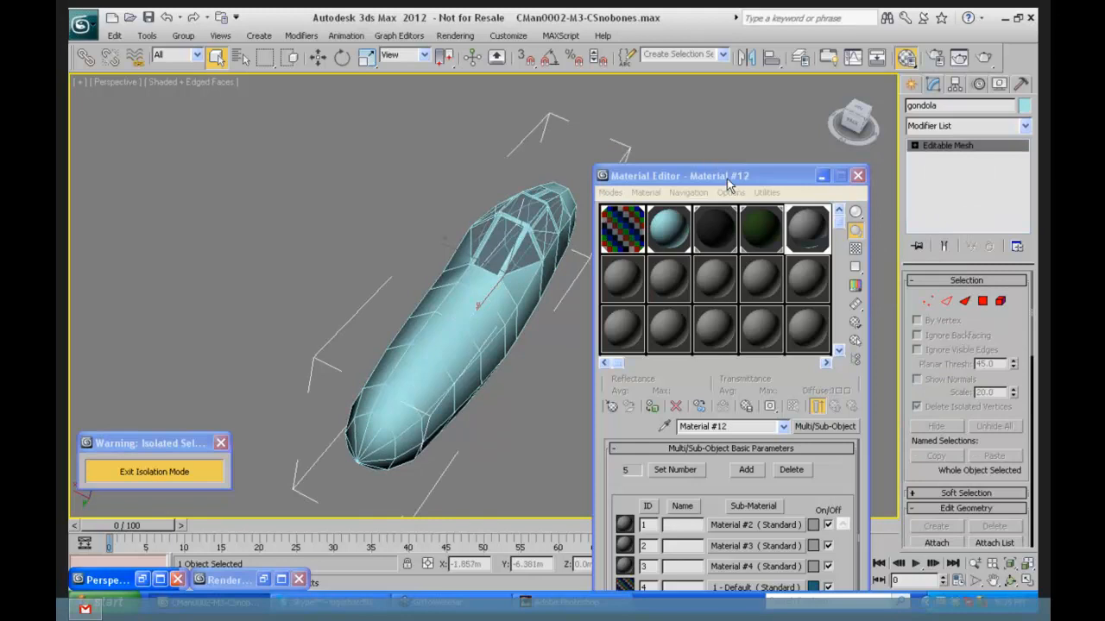
left_click(915, 146)
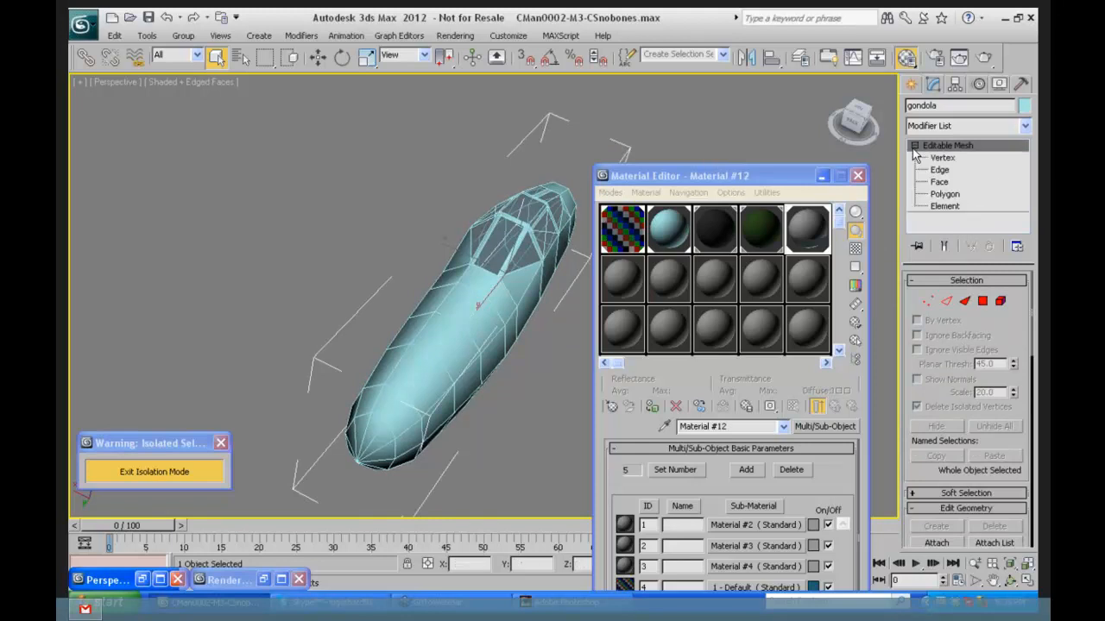
left_click(945, 195)
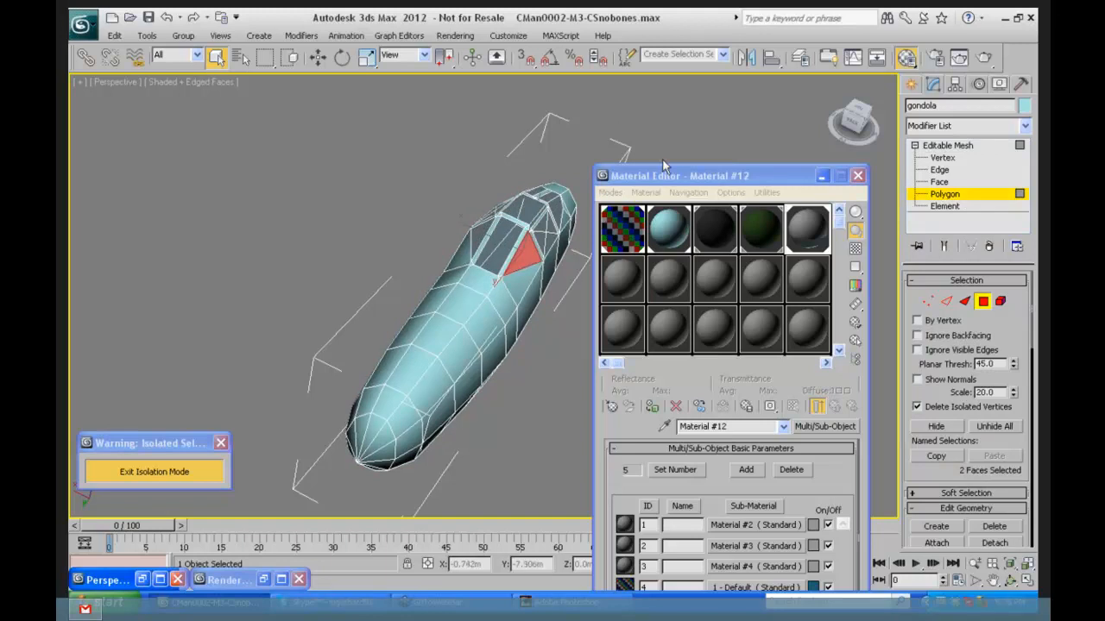
Step: Name an unused material "cockpit skin" and give it a yellow-orange diffuse colour of RGB 255, 208, 22
left_click(621, 279)
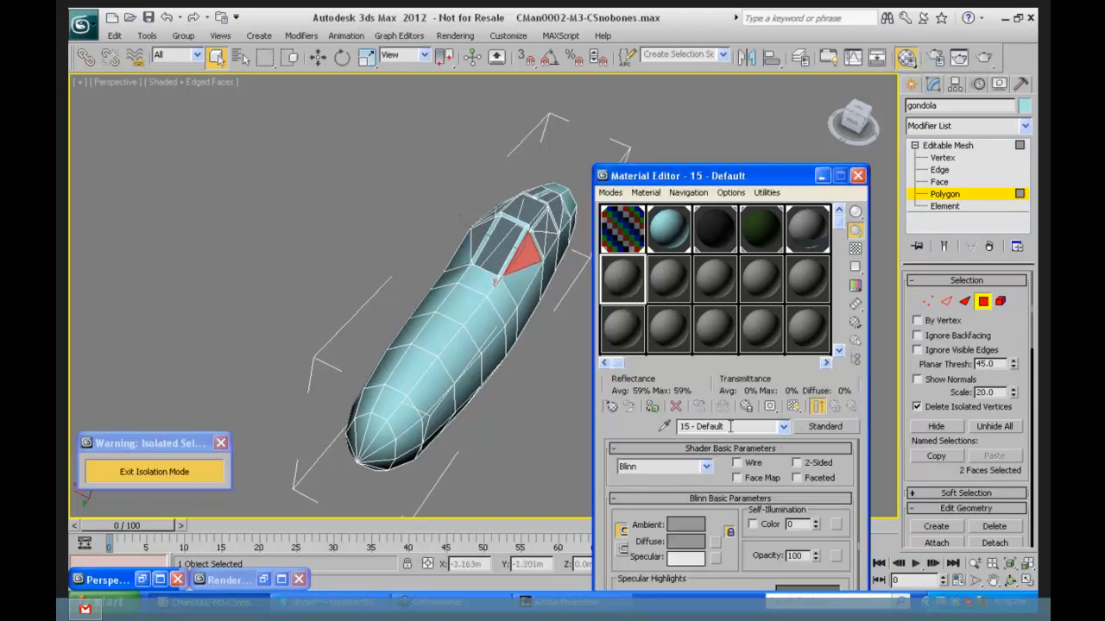
left_click(691, 426)
type("cockpit skin")
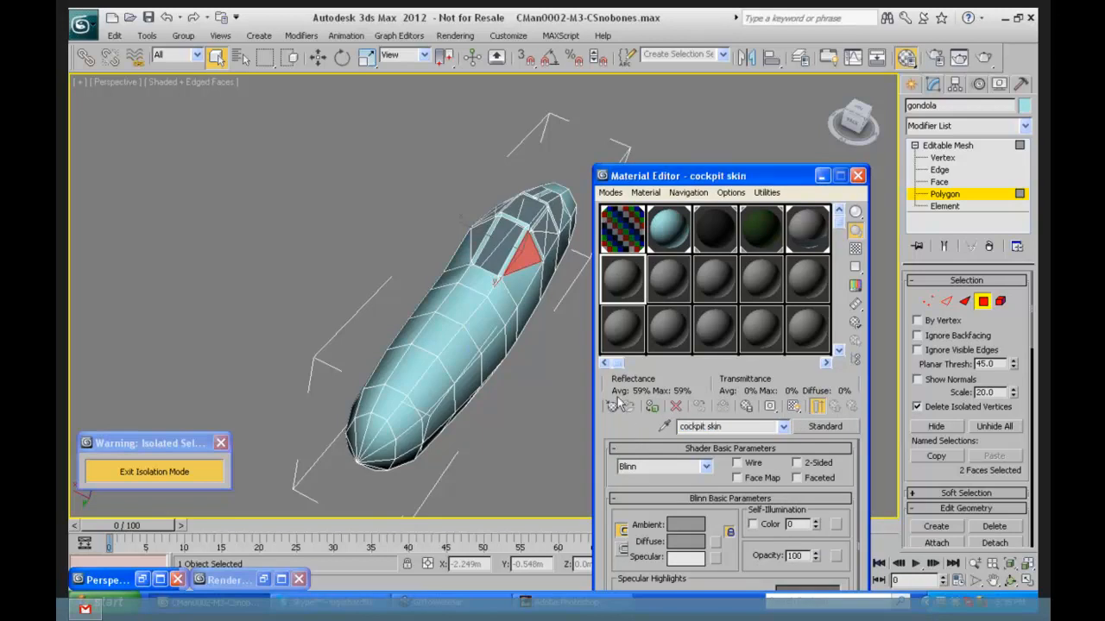
left_click(686, 541)
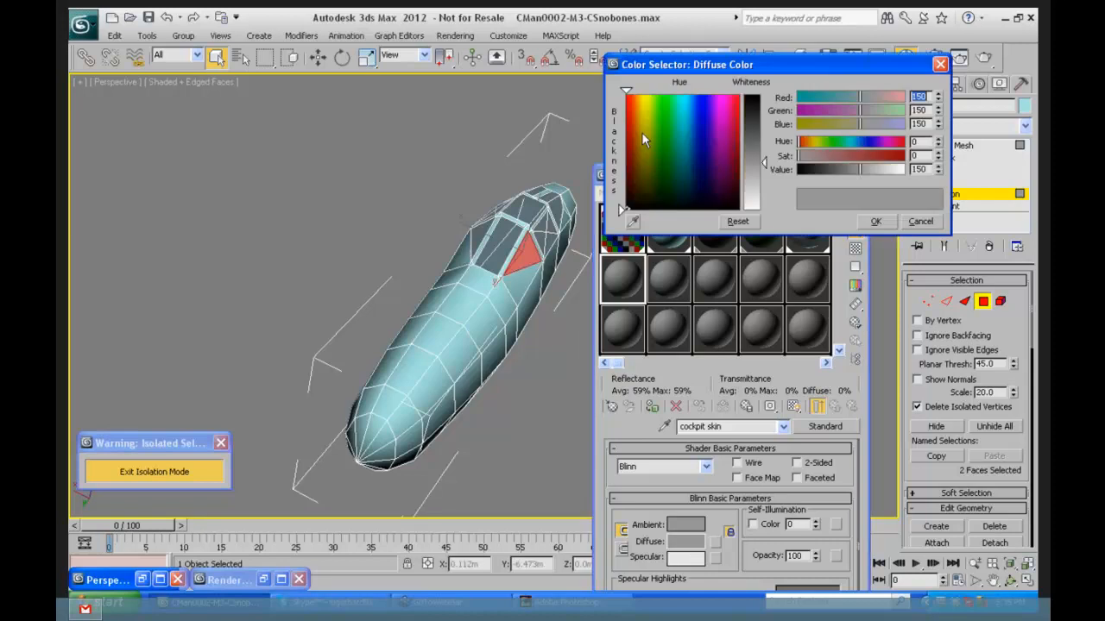
left_click(640, 98)
left_click(752, 102)
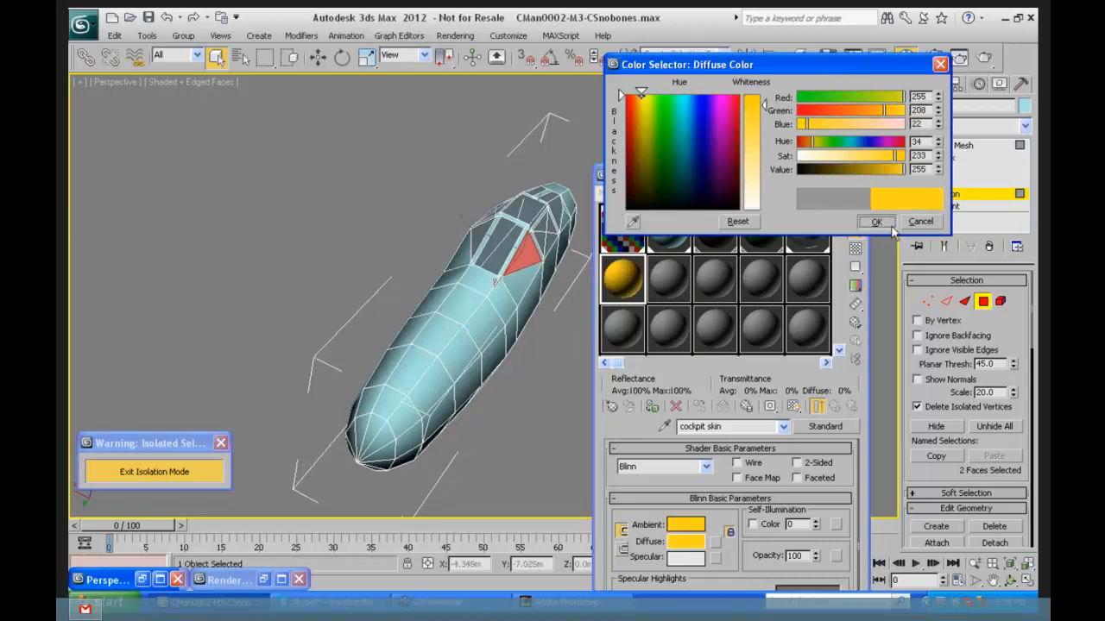
left_click(889, 224)
Step: Select the polygons of the gondola's nose section, assign the cockpit skin material to them and clear the selection
left_click_drag(318, 494, 506, 309)
left_click_drag(640, 273, 460, 335)
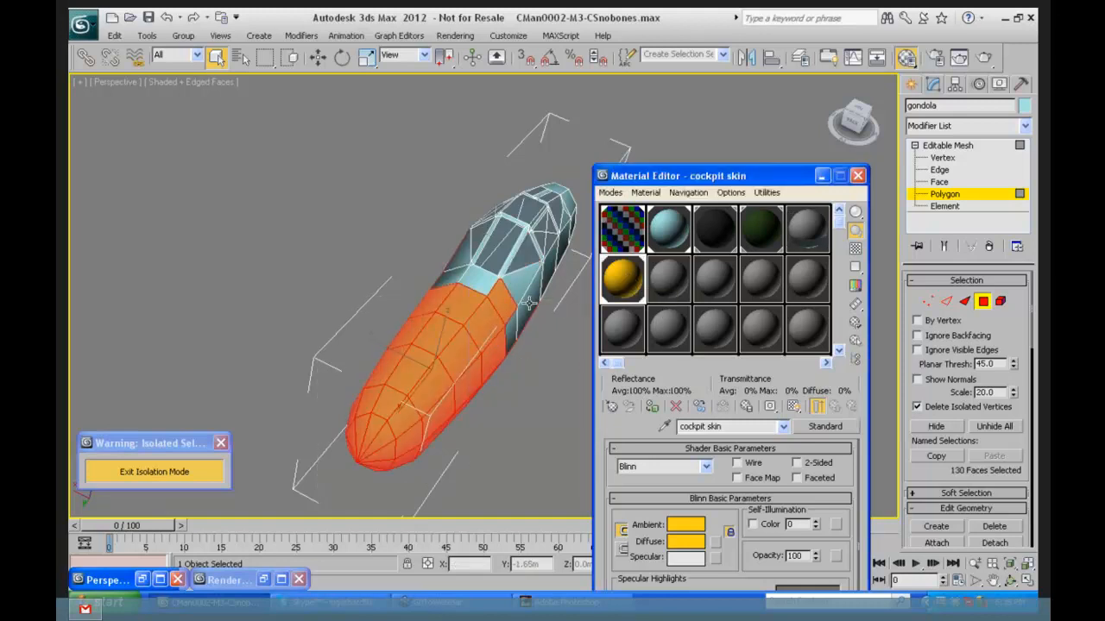
left_click(537, 332)
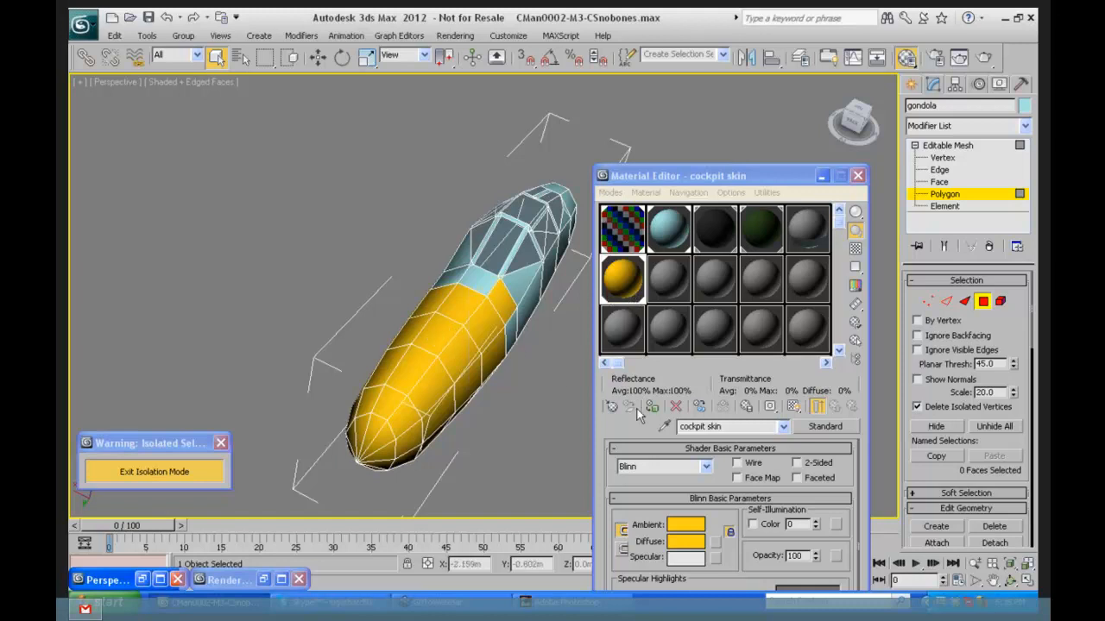
Step: Apply the cockpit skin material to the front canopy frame strips and the body polygons around the windshield, then clear the selection
left_click(514, 276)
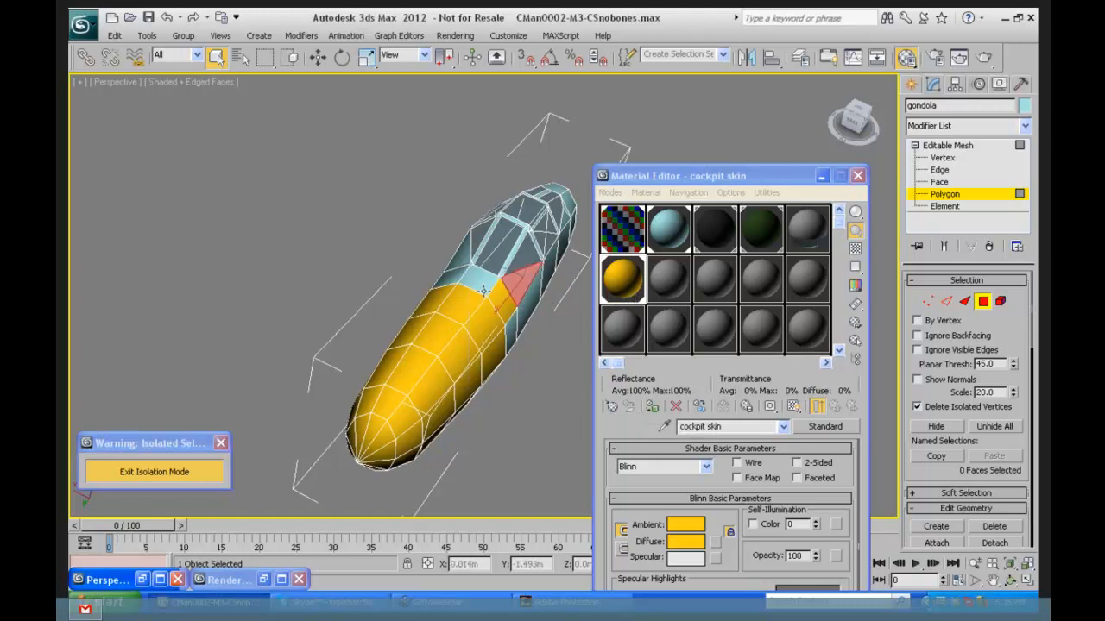
left_click(511, 259, "ctrl")
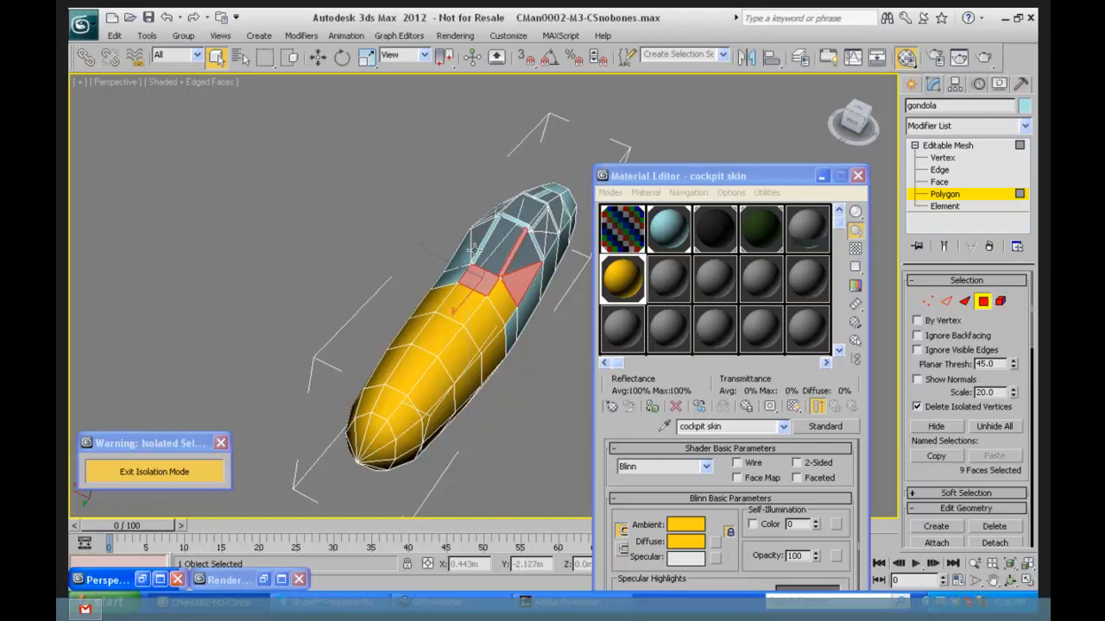
left_click(482, 246, "ctrl")
left_click(523, 226, "ctrl")
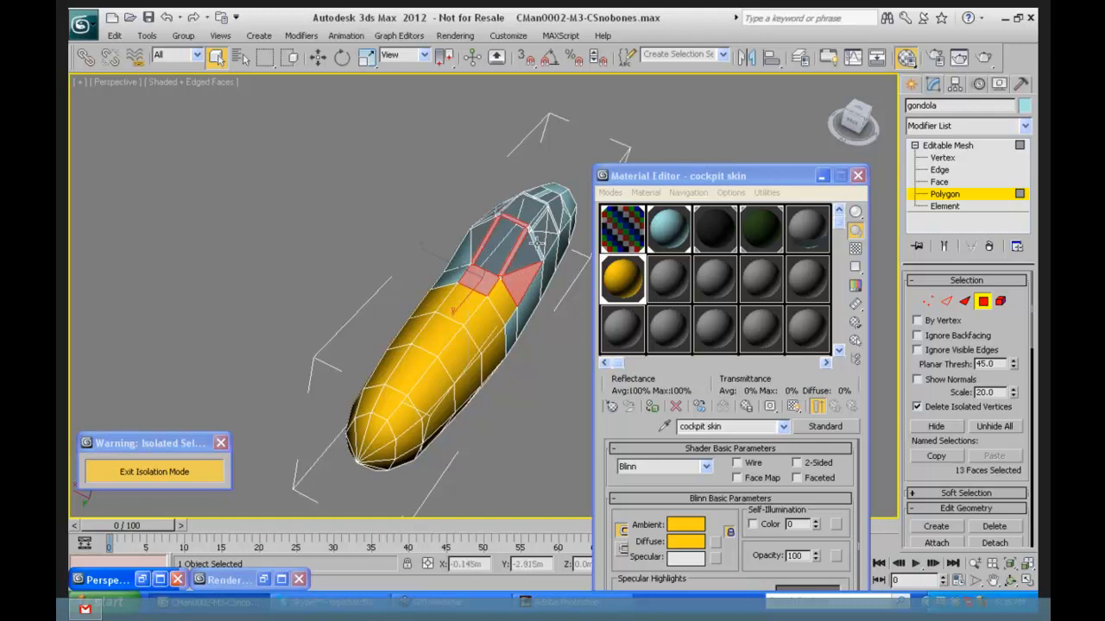
left_click(529, 298, "ctrl")
left_click(511, 325, "ctrl")
left_click(456, 272, "ctrl")
left_click(463, 257, "ctrl")
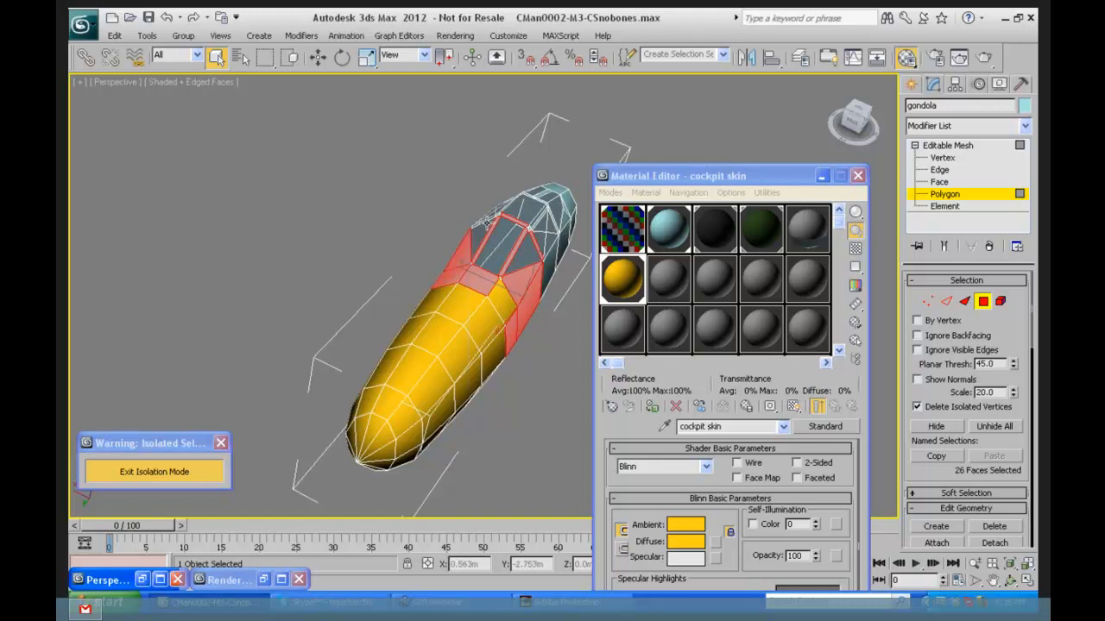
left_click(482, 221, "ctrl")
left_click(555, 358)
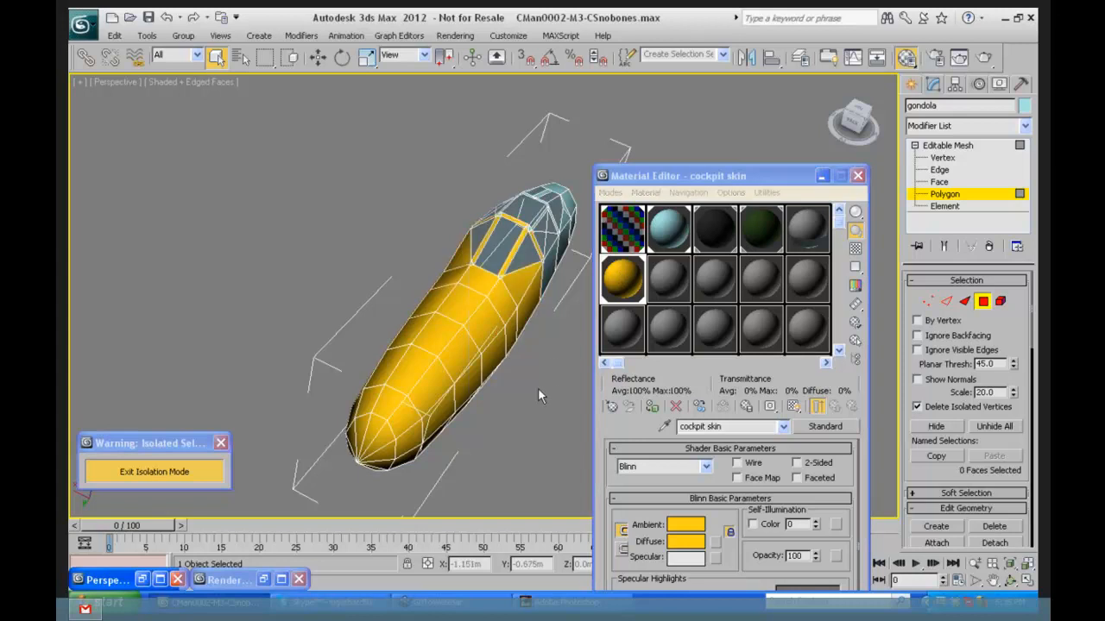
Step: Give the next unused material a bright blue diffuse colour and name it "Blueglass"
left_click(670, 285)
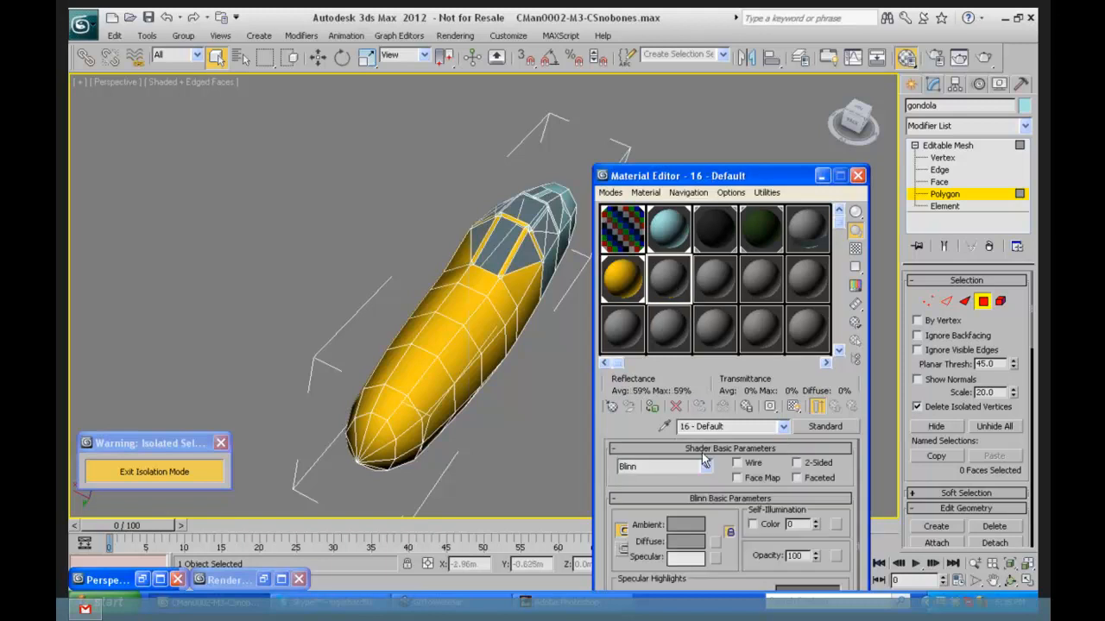
left_click(684, 542)
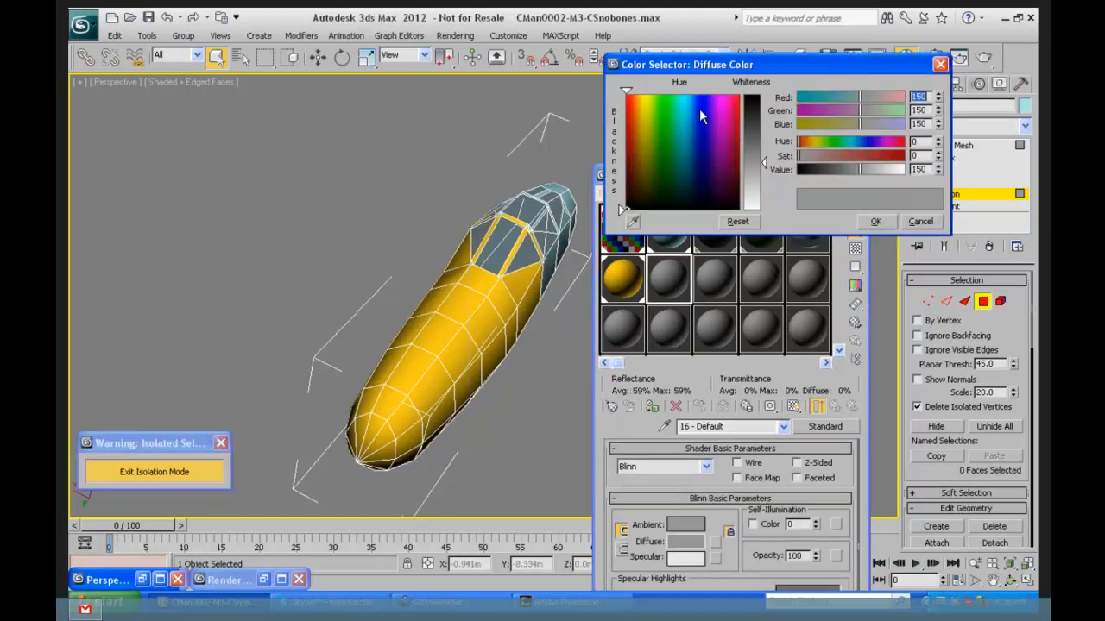
left_click(699, 109)
left_click_drag(763, 162, 763, 99)
left_click(877, 222)
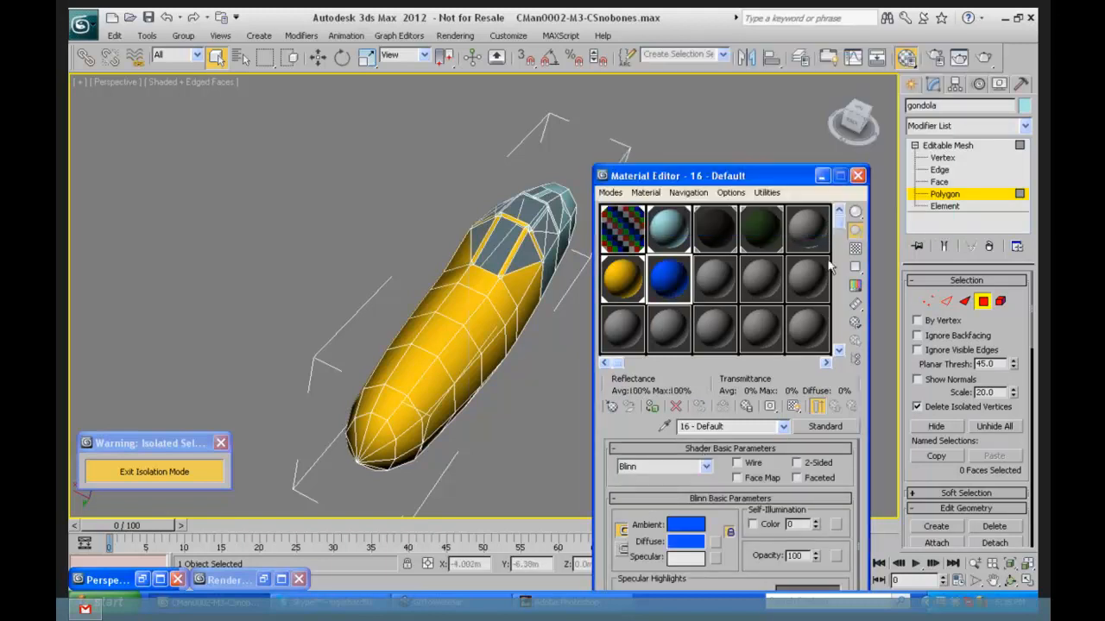
left_click_drag(730, 428, 581, 406)
type("B")
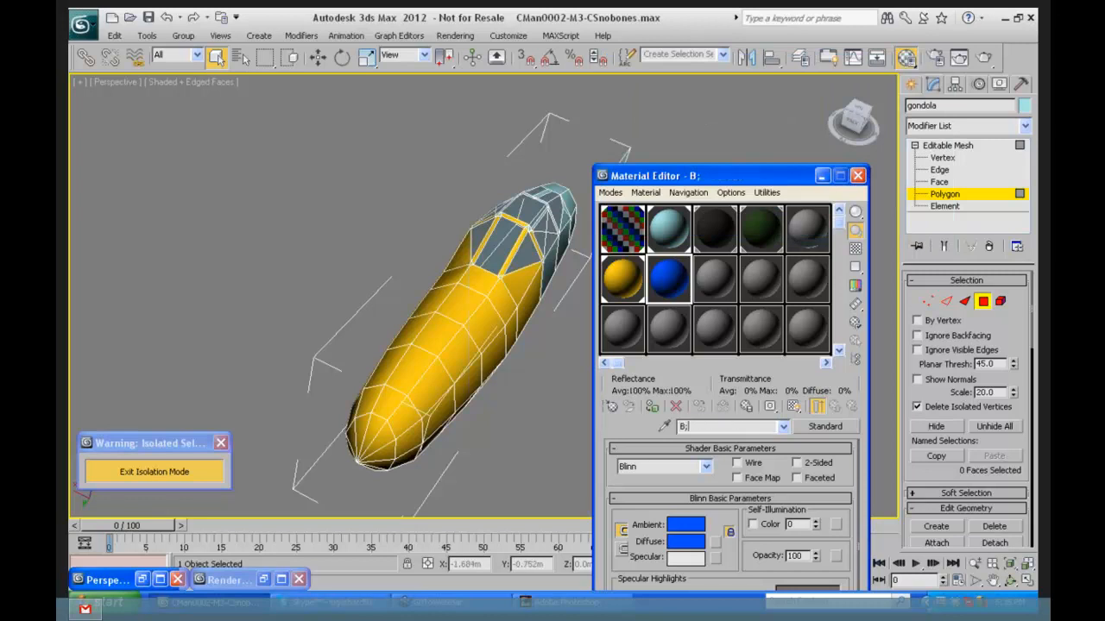
type("lueglass")
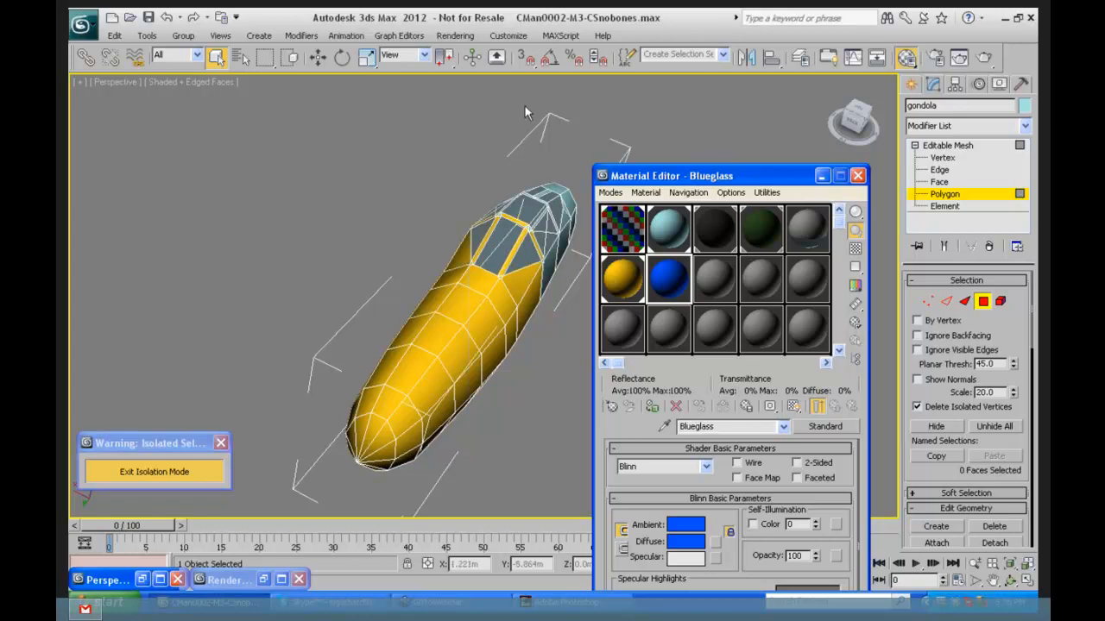
Step: Select the windshield, roof and front side window polygons of the canopy, assign the Blueglass material to them and clear the selection
left_click(522, 256)
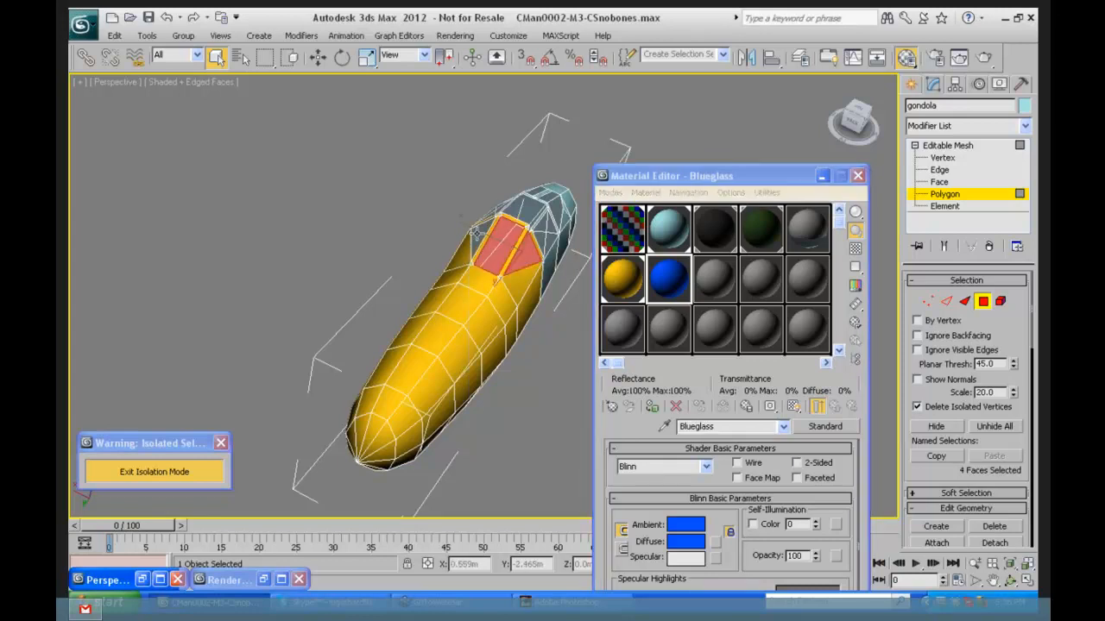
left_click(523, 214, "ctrl")
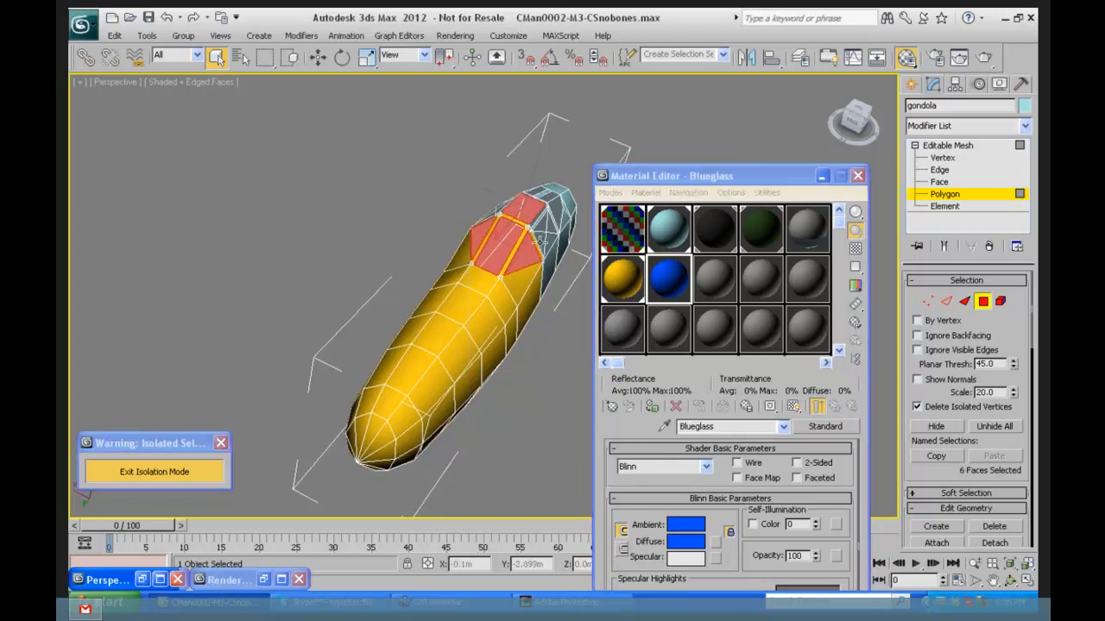
left_click(552, 223, "ctrl")
left_click_drag(661, 271, 528, 259)
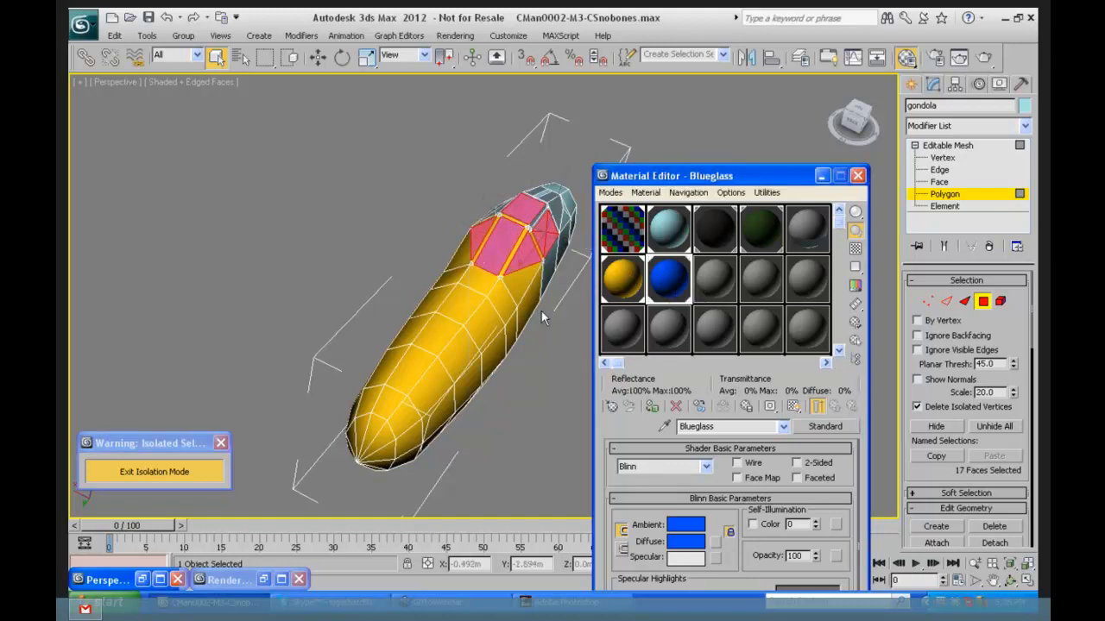
left_click(550, 334)
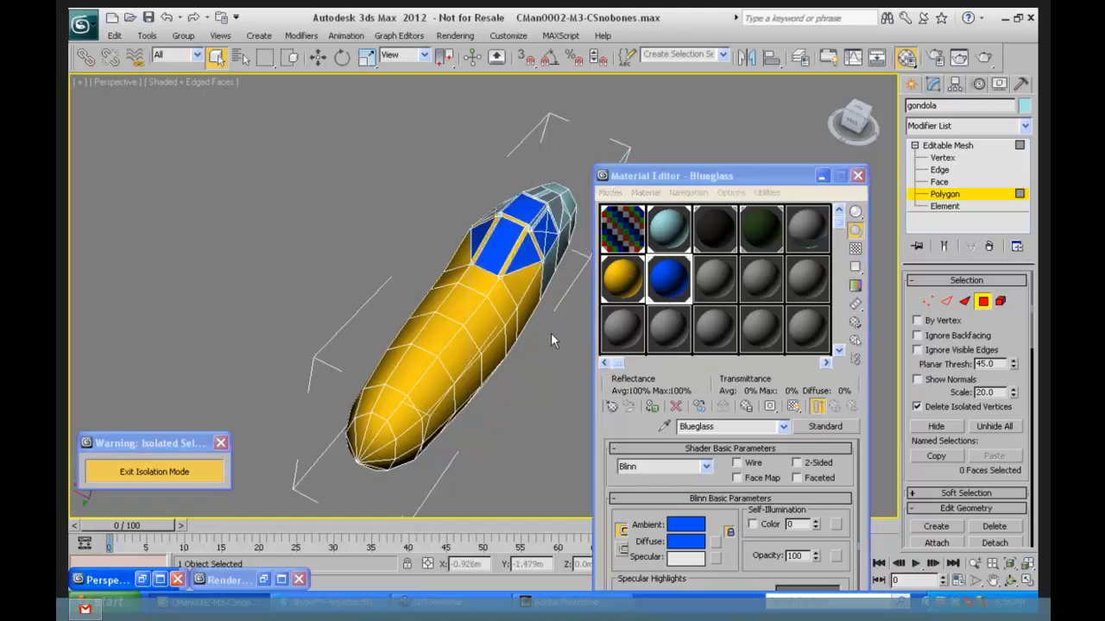
left_click(857, 176)
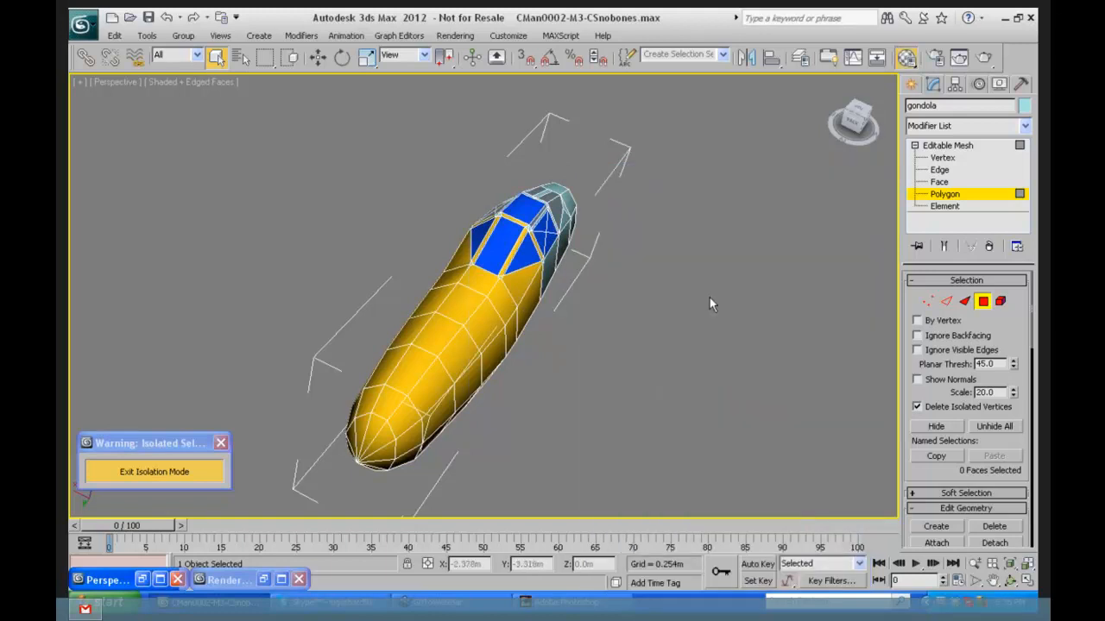
Step: Sample the gondola's combined multi/sub-object material into the unused material slot beside Blueglass
key("m")
left_click_drag(740, 178, 783, 137)
left_click(670, 242)
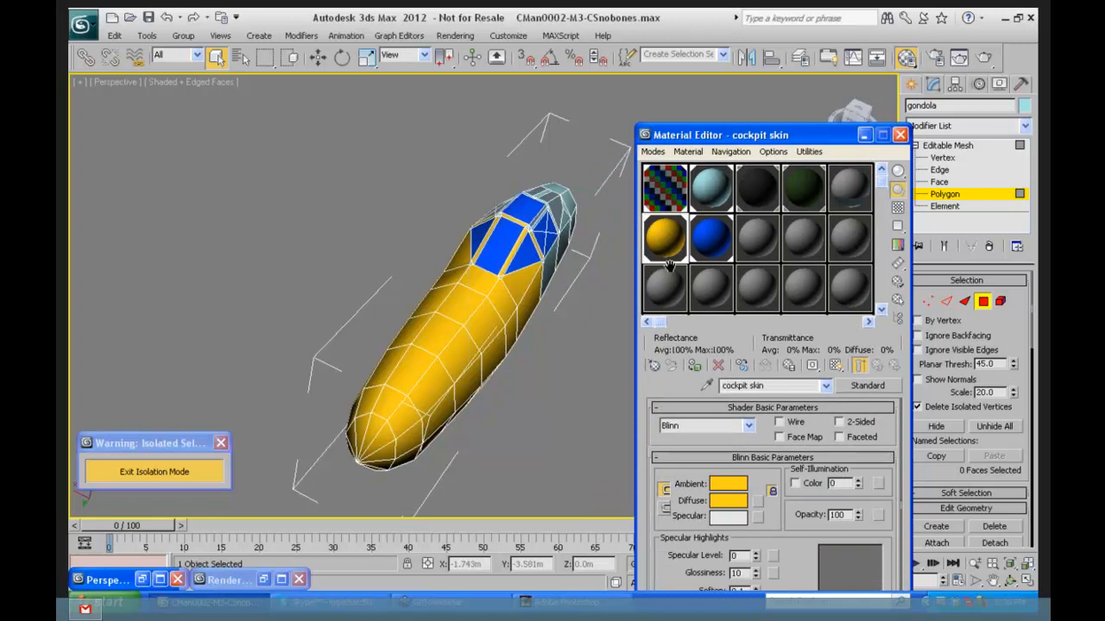
left_click(711, 238)
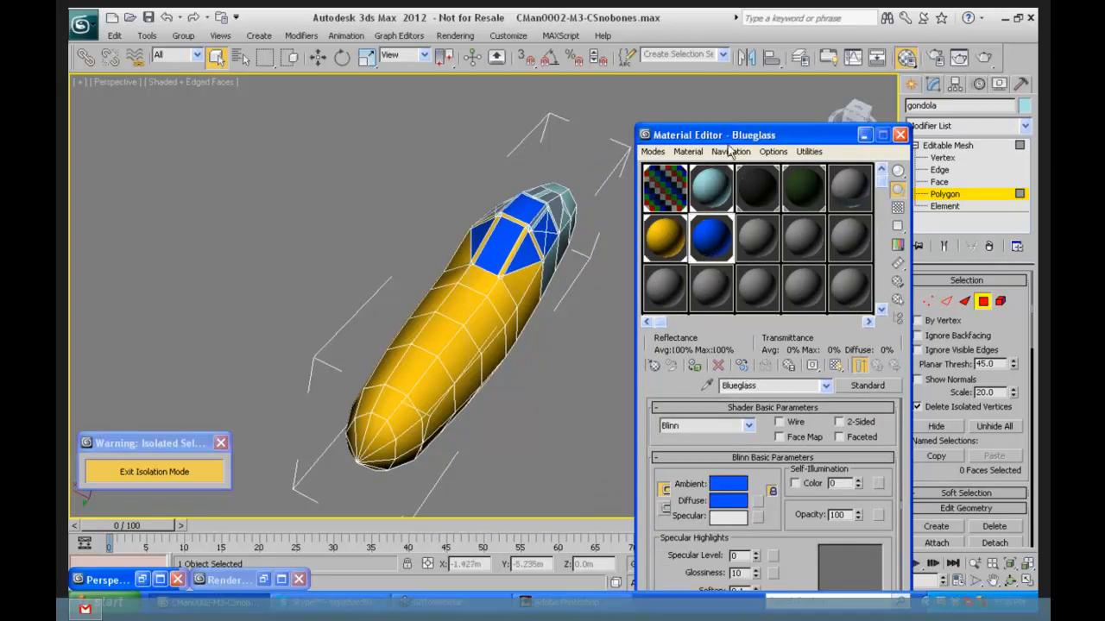
left_click_drag(787, 131, 758, 80)
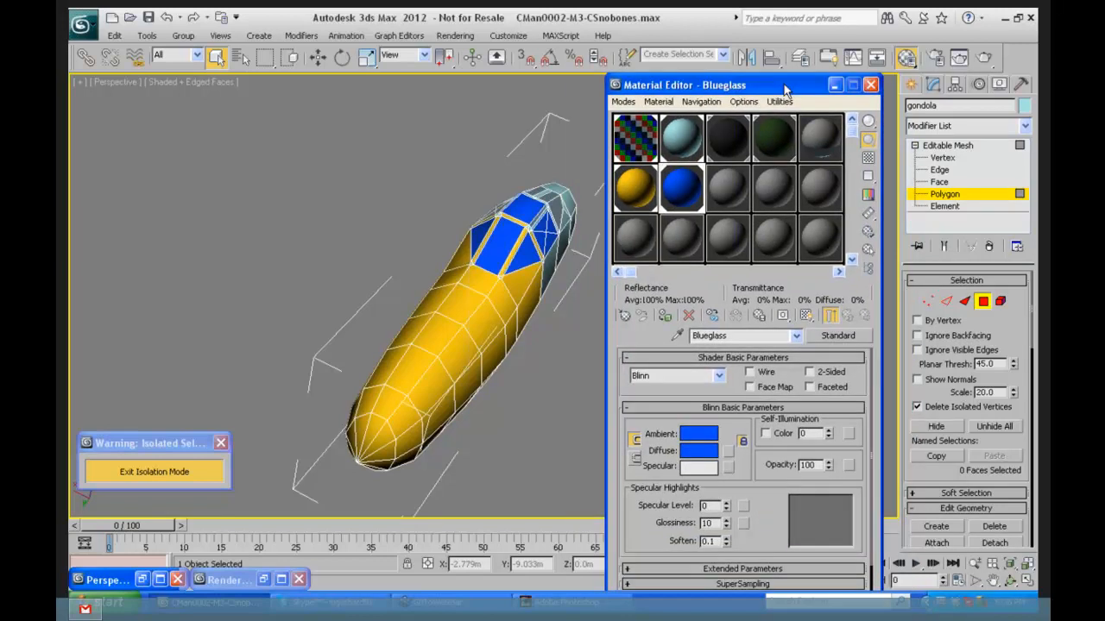
left_click(729, 187)
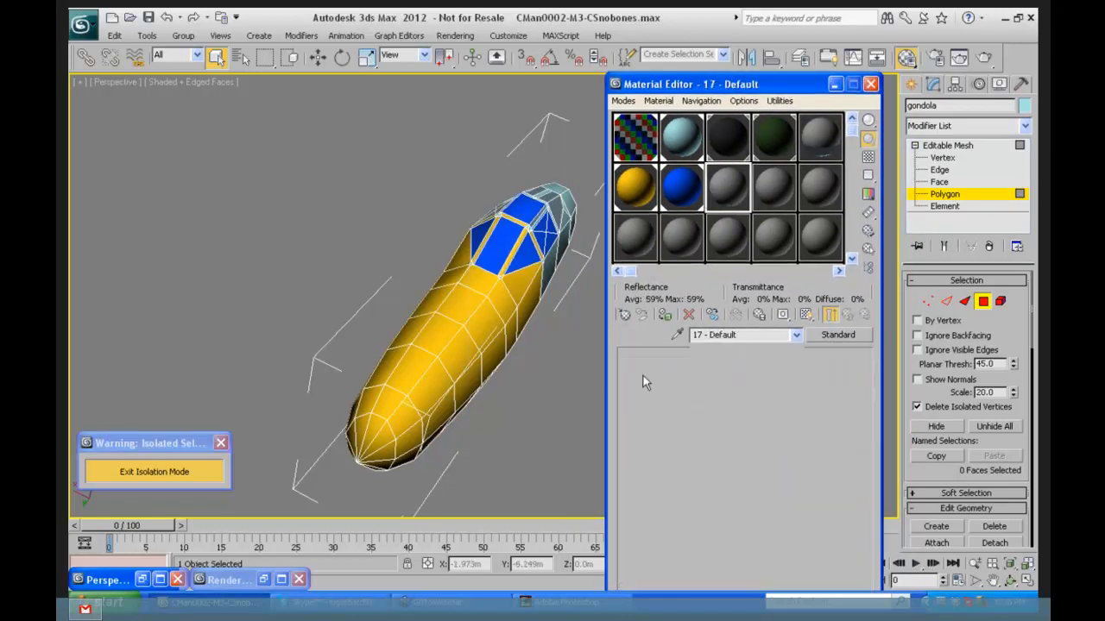
left_click(678, 335)
left_click(497, 285)
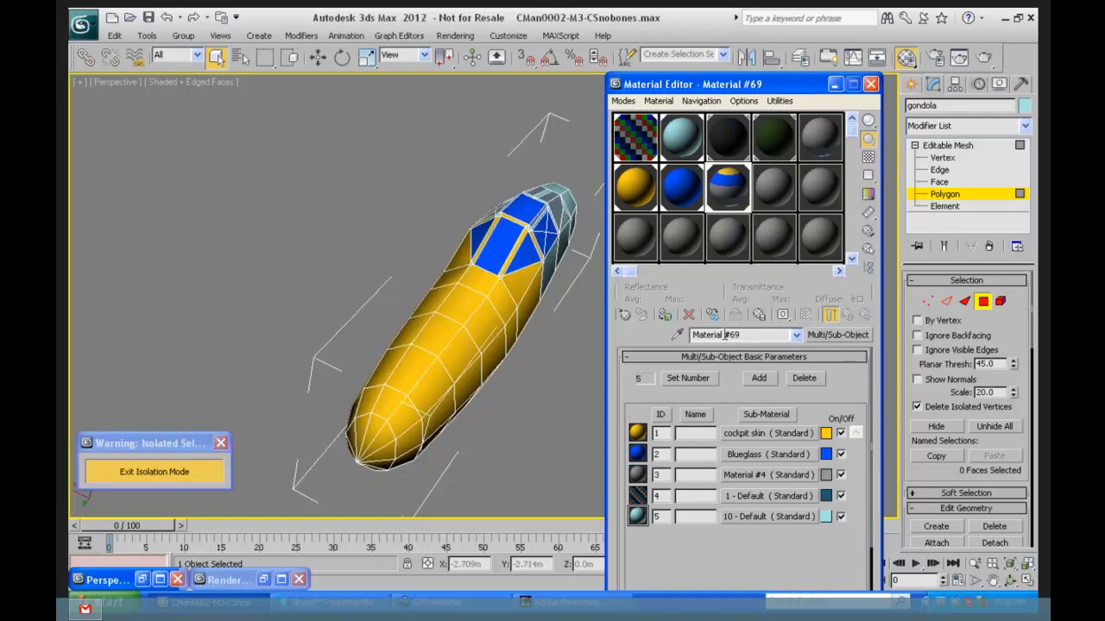
Step: Rename the sampled multi/sub-object material as "Multi Material for P38 Plane"
left_click_drag(741, 333, 641, 337)
type("Multi Ma")
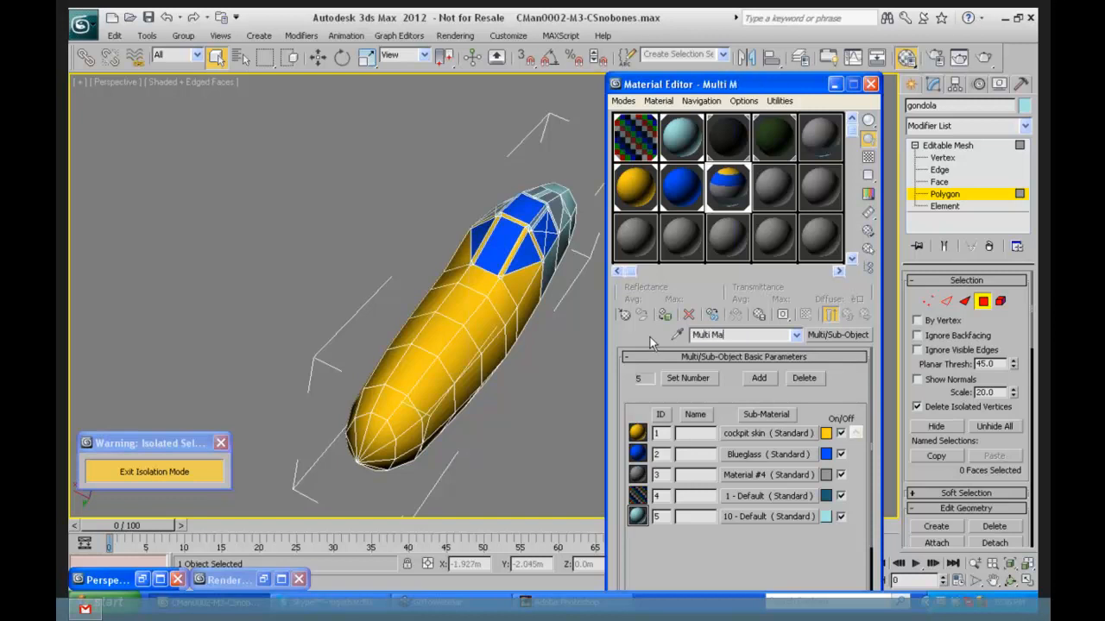
type("terial for P38 Plan")
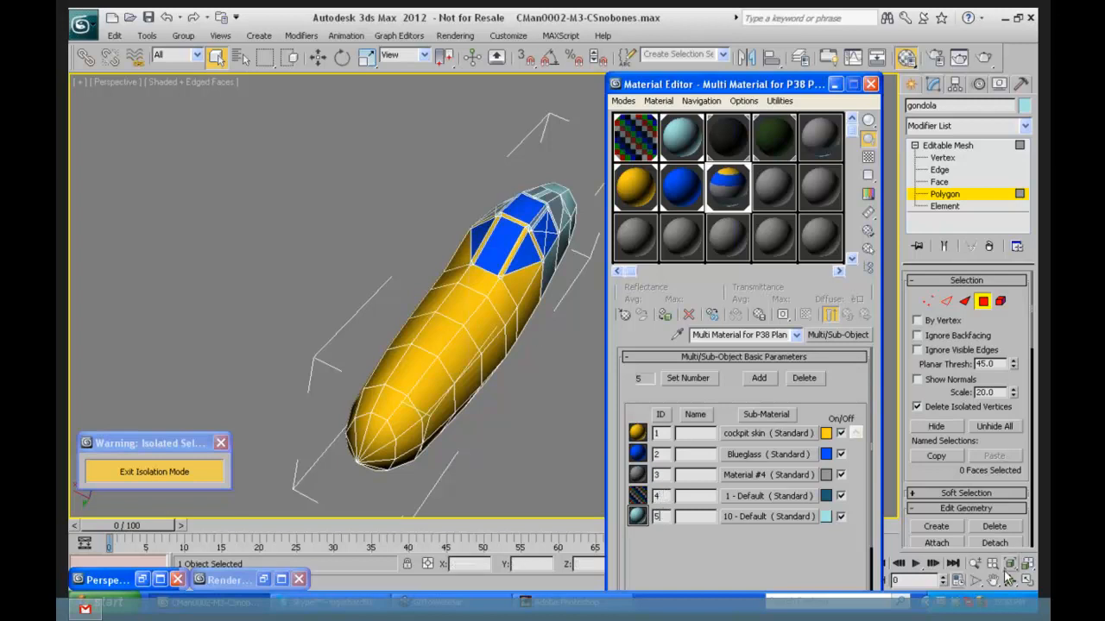
Step: Select the light blue body polygon below the side window and set its material ID to 1
key("e")
left_click_drag(485, 294, 501, 259)
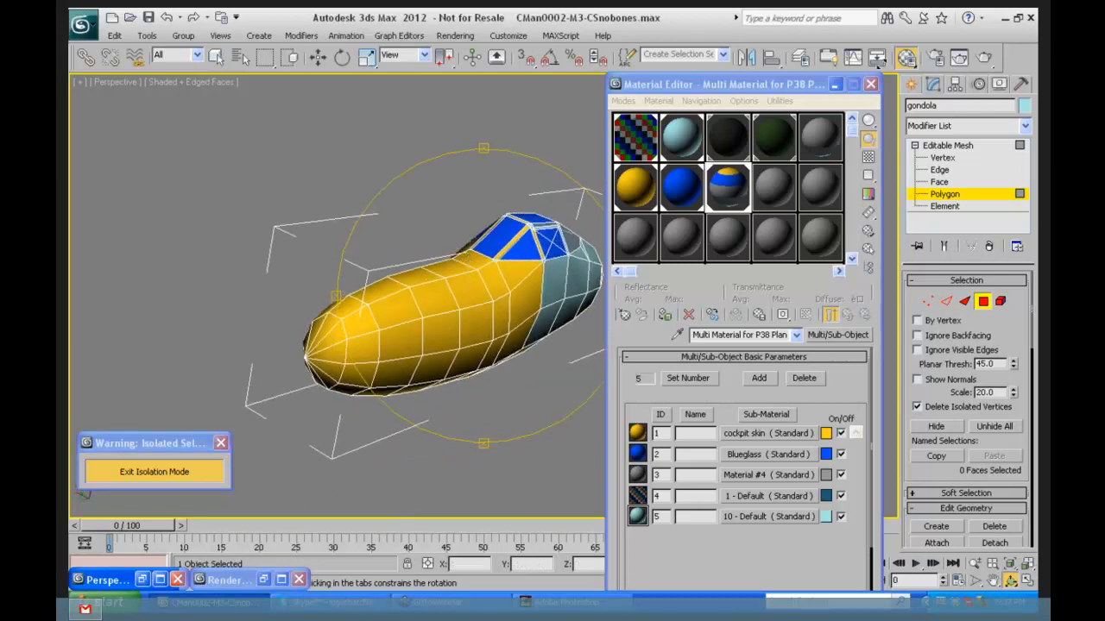
left_click(870, 84)
key("q")
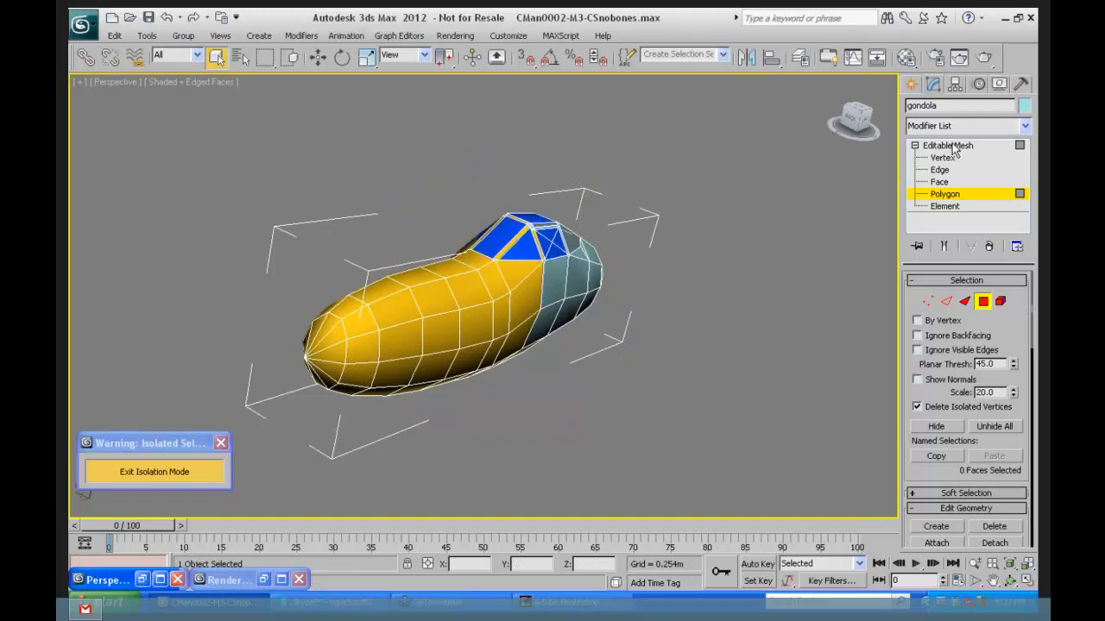
scroll(910, 348, "down", 10)
scroll(913, 384, "down", 10)
scroll(918, 396, "down", 2)
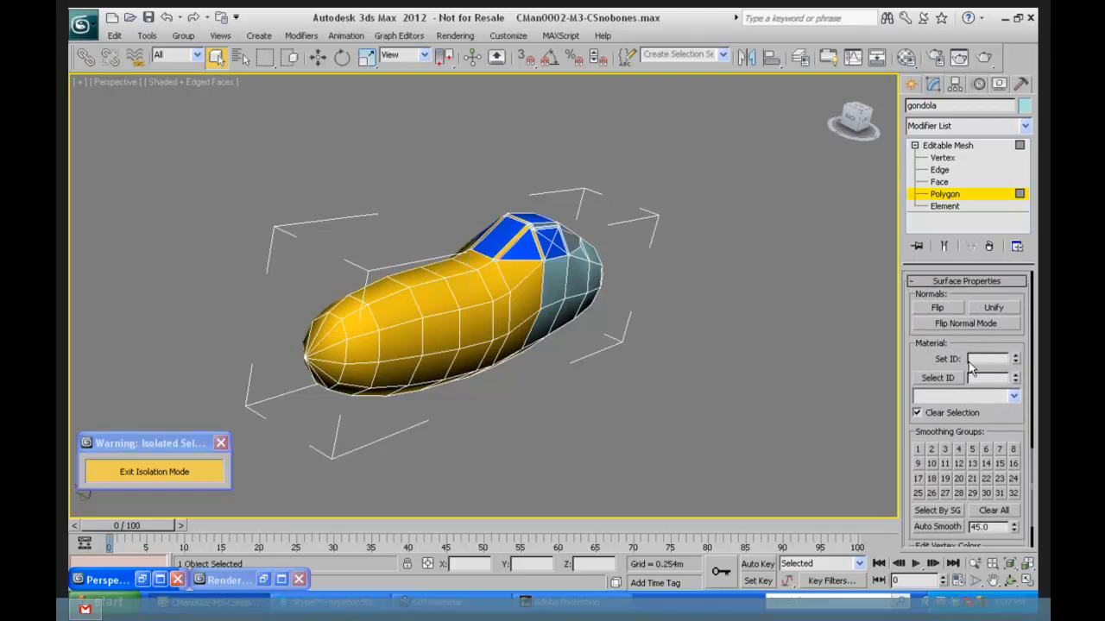
left_click(556, 285)
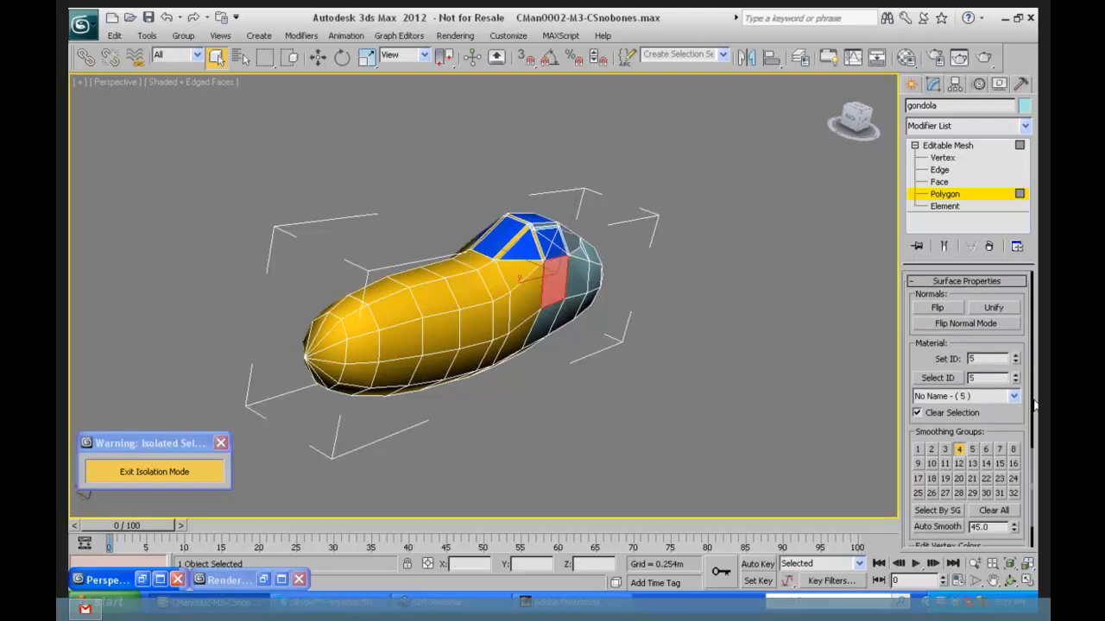
left_click_drag(980, 359, 956, 374)
type("1")
key("Return")
Step: Select the light blue polygons on the gondola's rear side, set their material ID to 1 and clear the selection
left_click(583, 278)
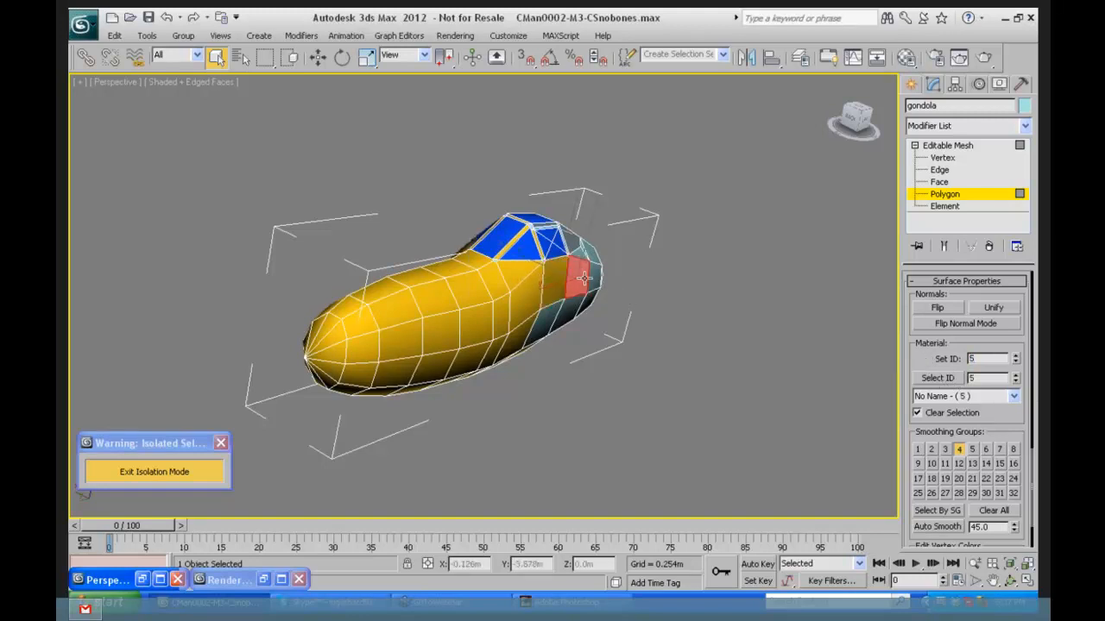
left_click(548, 321)
left_click(587, 280, "ctrl")
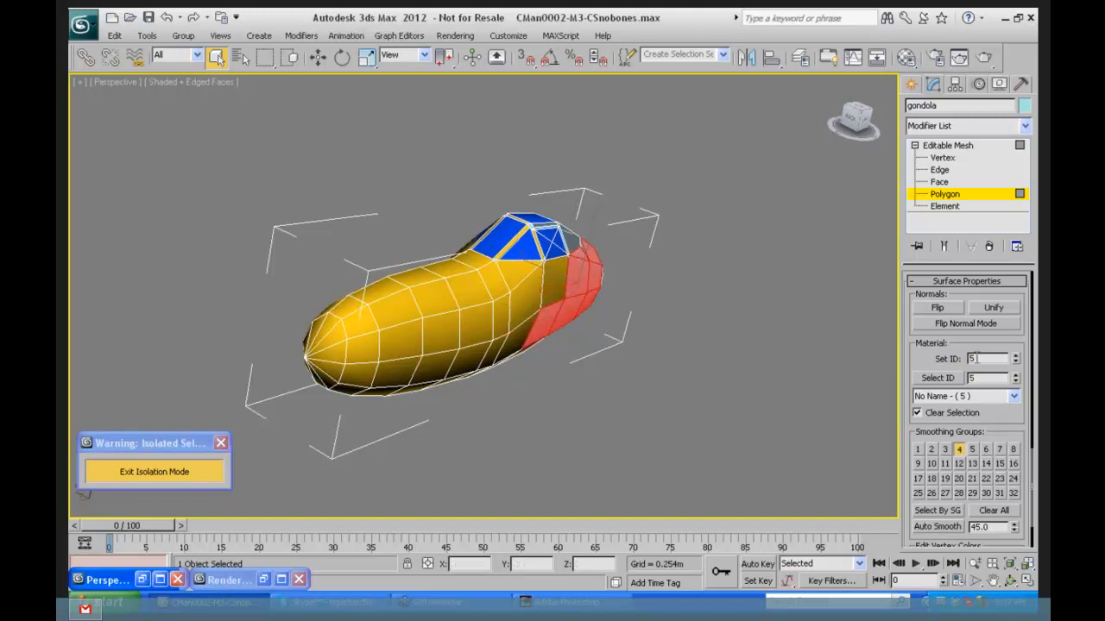
type("1")
key("Return")
left_click(661, 277)
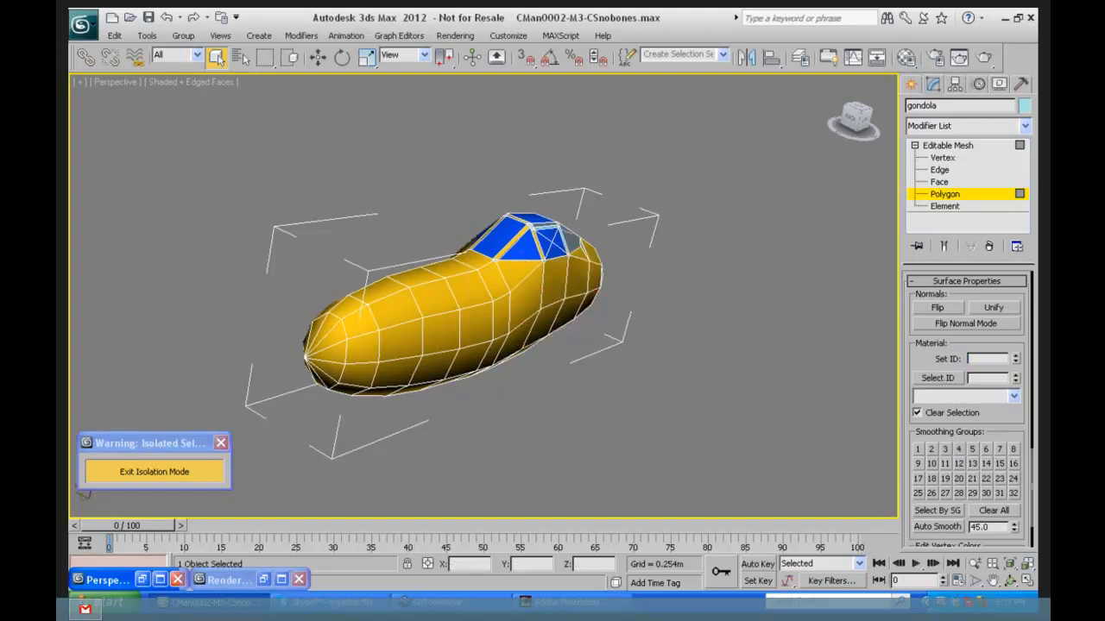
Step: Select all gondola polygons with material ID 5, change their ID to 1 and clear the selection
key("e")
left_click_drag(553, 302, 457, 286)
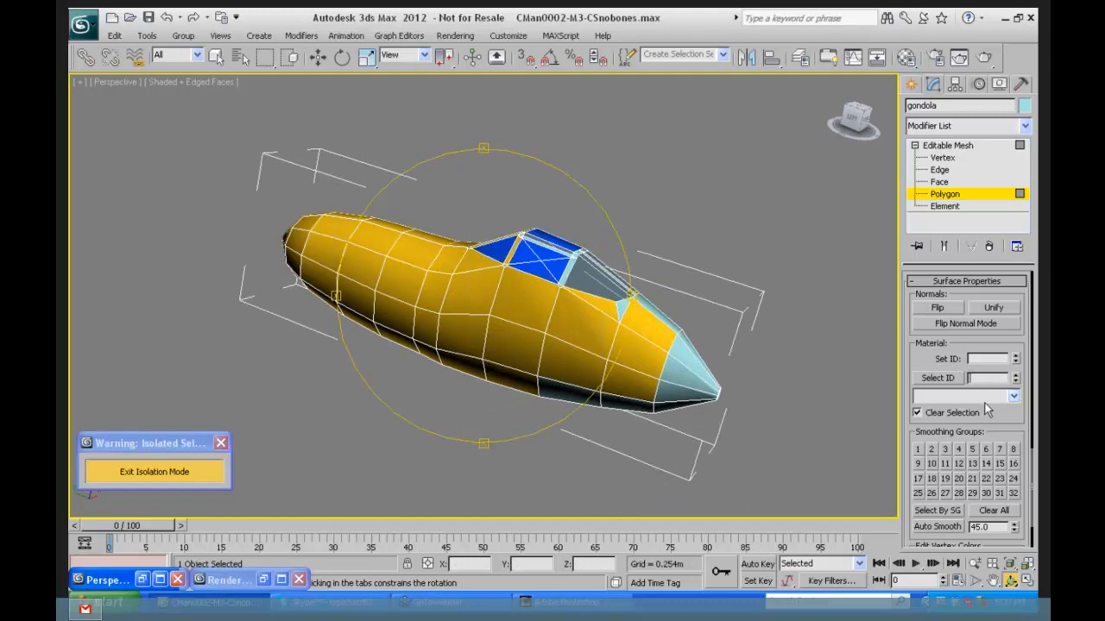
left_click(941, 377)
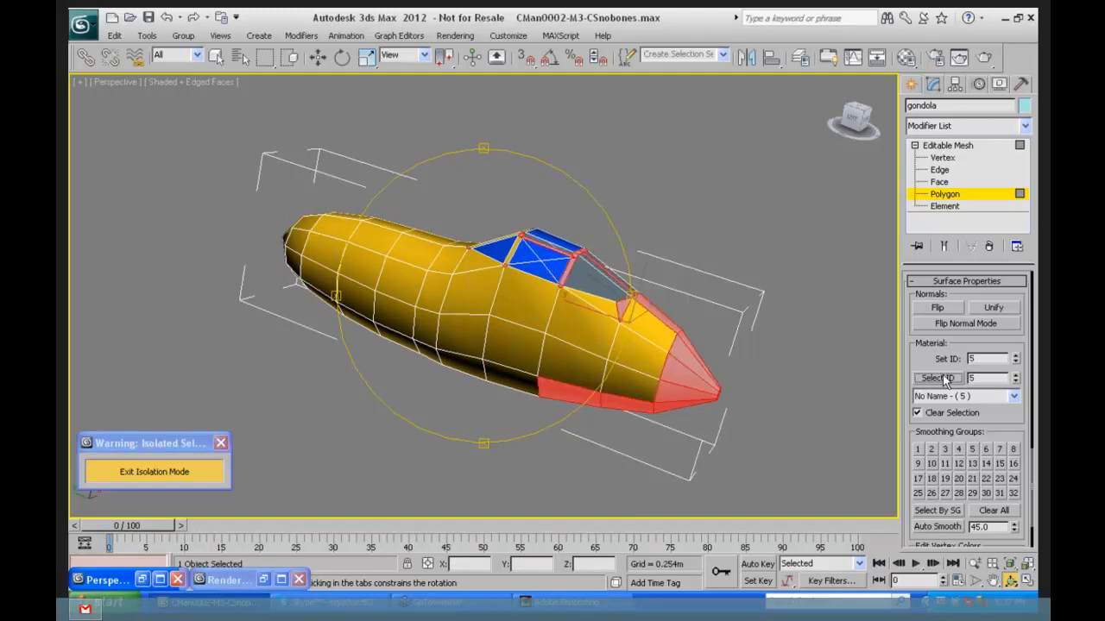
left_click(980, 358)
type("1q")
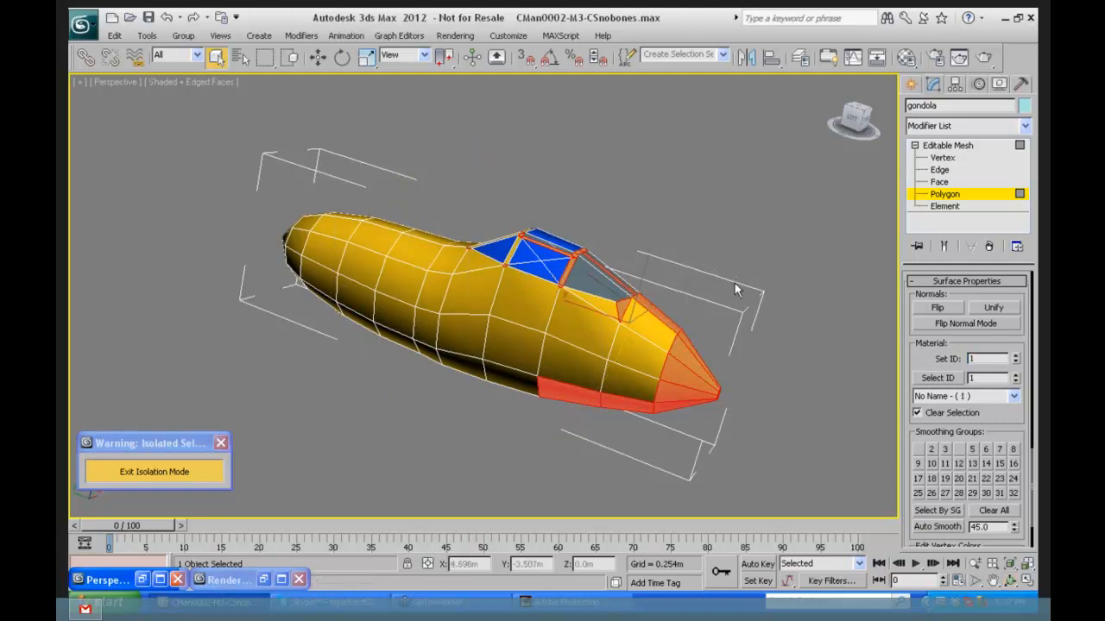
left_click(735, 283)
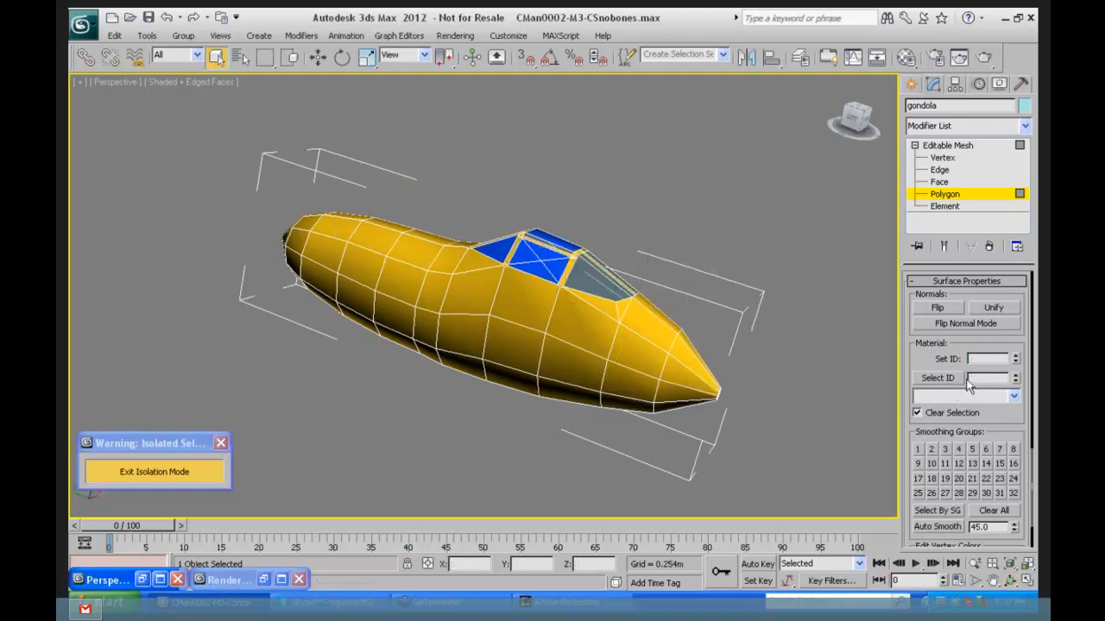
Step: Select the rear side window polygon of the canopy, set its material ID to 2 and clear the selection
left_click(583, 278)
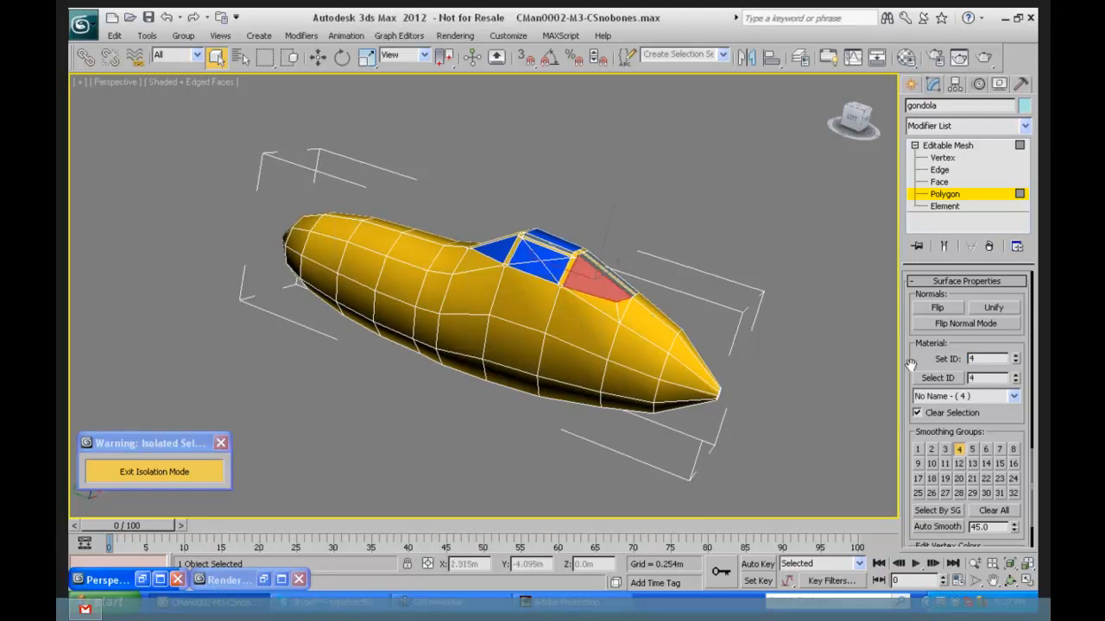
double_click(973, 358)
type("2")
left_click(621, 215)
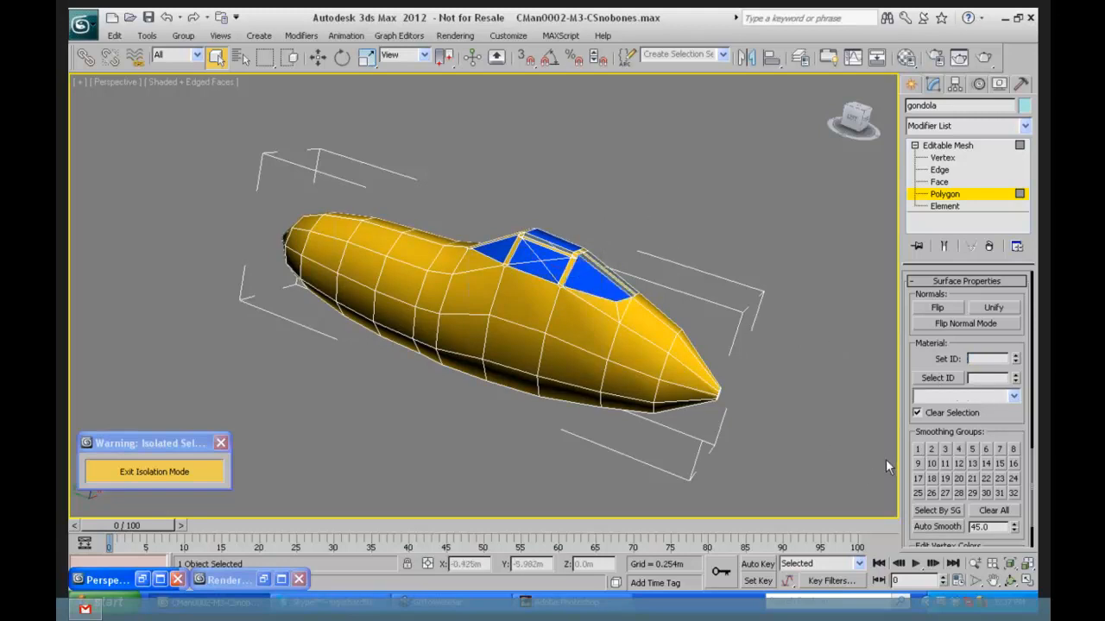
Step: Convert the gondola from an editable mesh to an Editable Poly
left_click(948, 147)
right_click(948, 146)
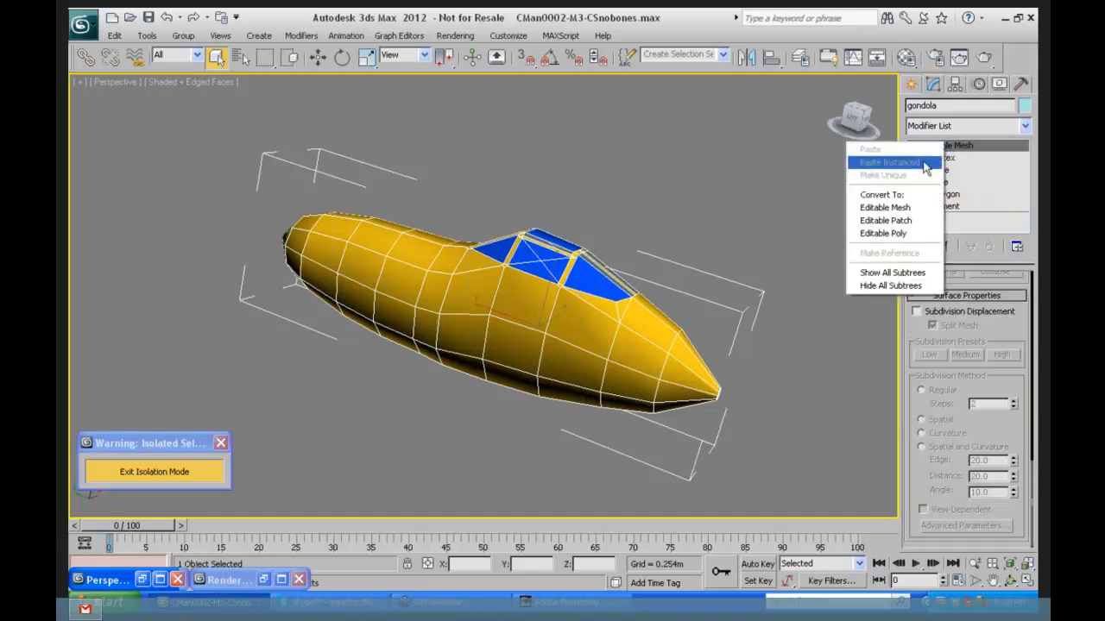
left_click(922, 233)
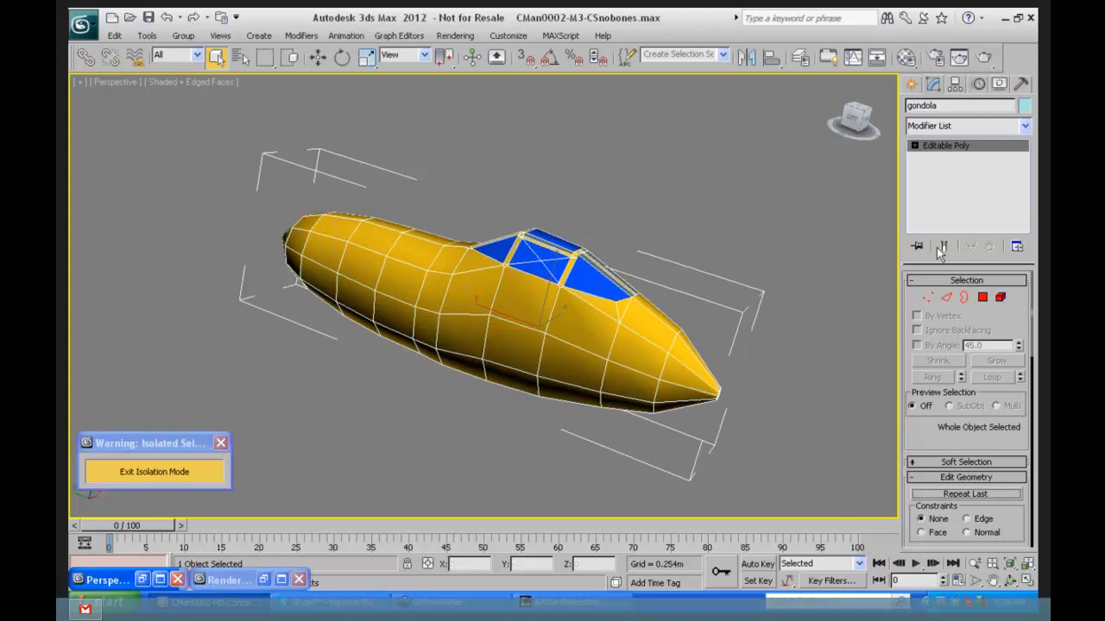
Step: Set material ID 3 on a polygon near the gondola's tail and on the polygons around it, then clear the selection
left_click(982, 297)
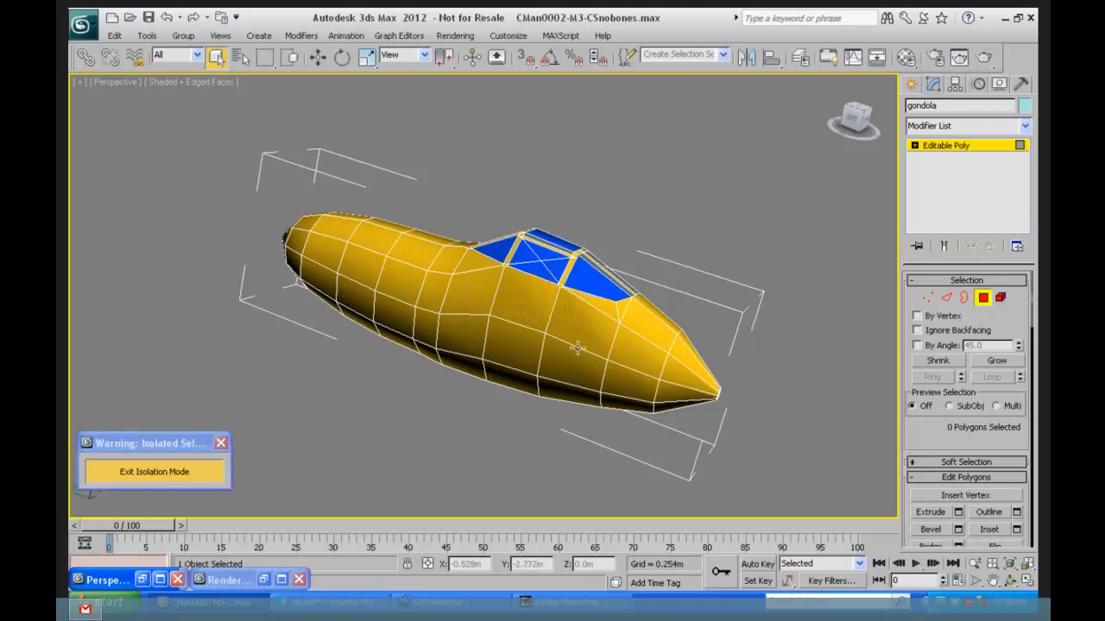
left_click(636, 350)
left_click_drag(921, 427, 947, 163)
left_click_drag(910, 424, 937, 196)
left_click_drag(976, 427, 980, 301)
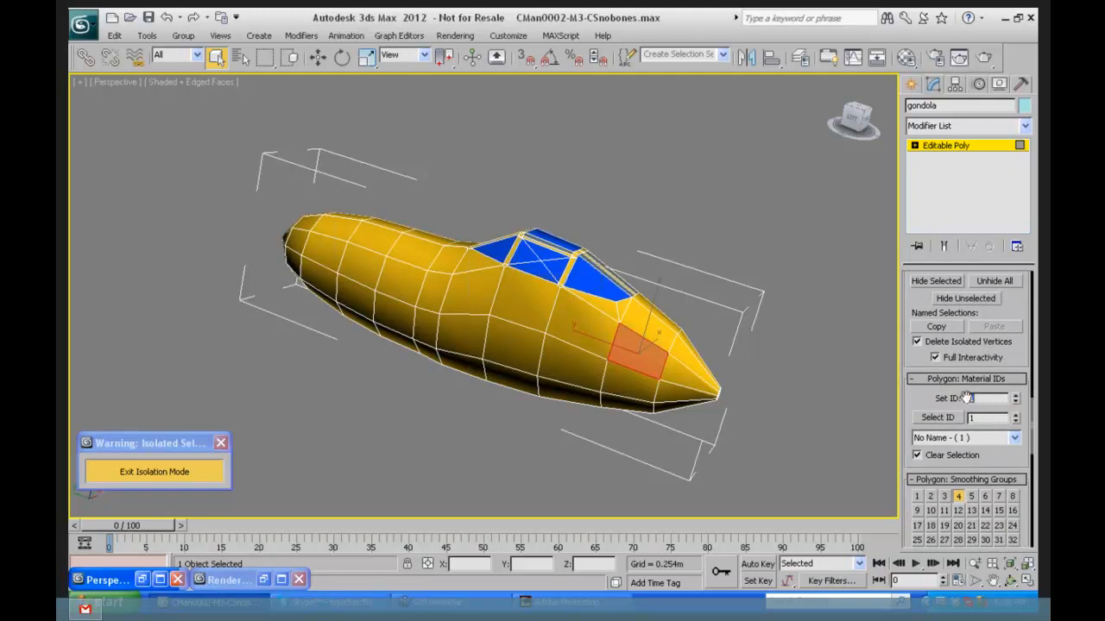
type("3")
left_click(834, 281)
left_click_drag(743, 350, 648, 423)
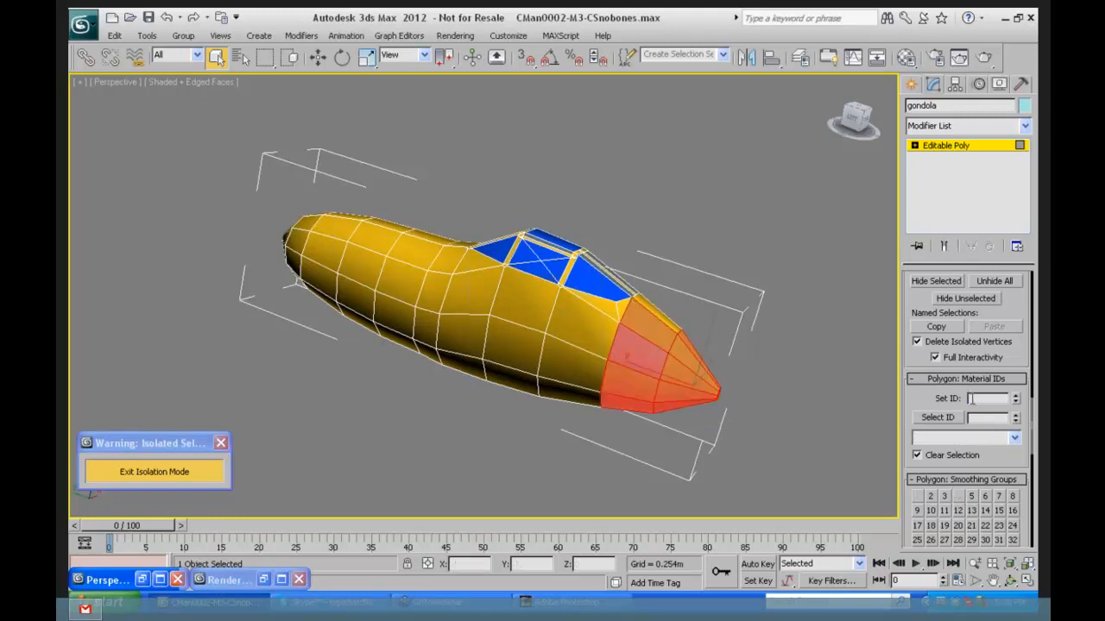
left_click(807, 389)
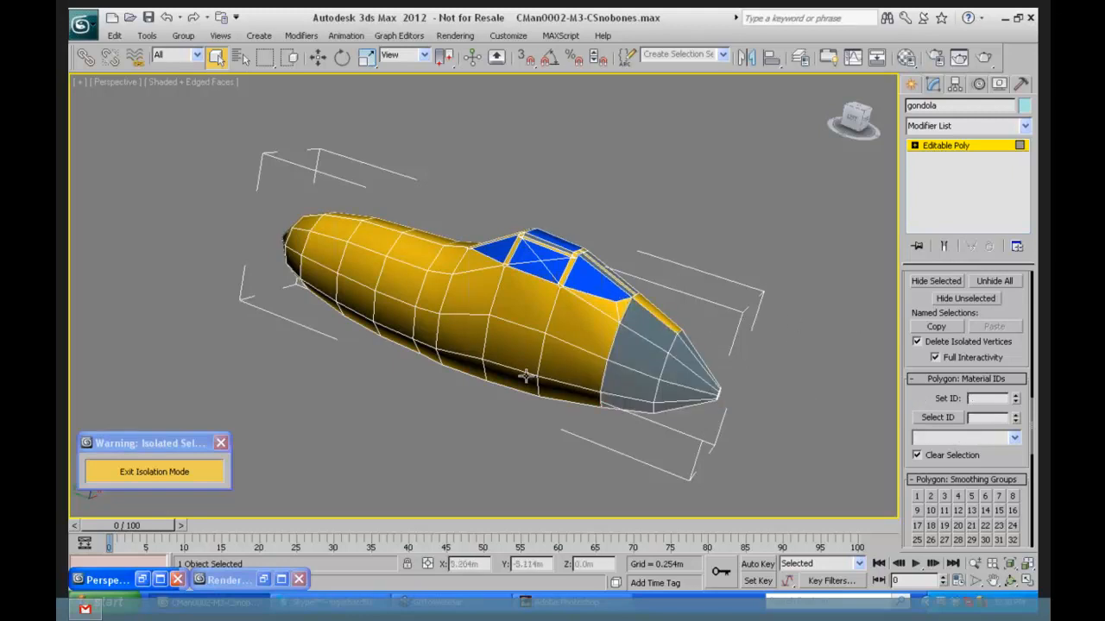
Step: Exit isolation mode and assign the unused grey 18 - Default material to the plane's wing
left_click(177, 472)
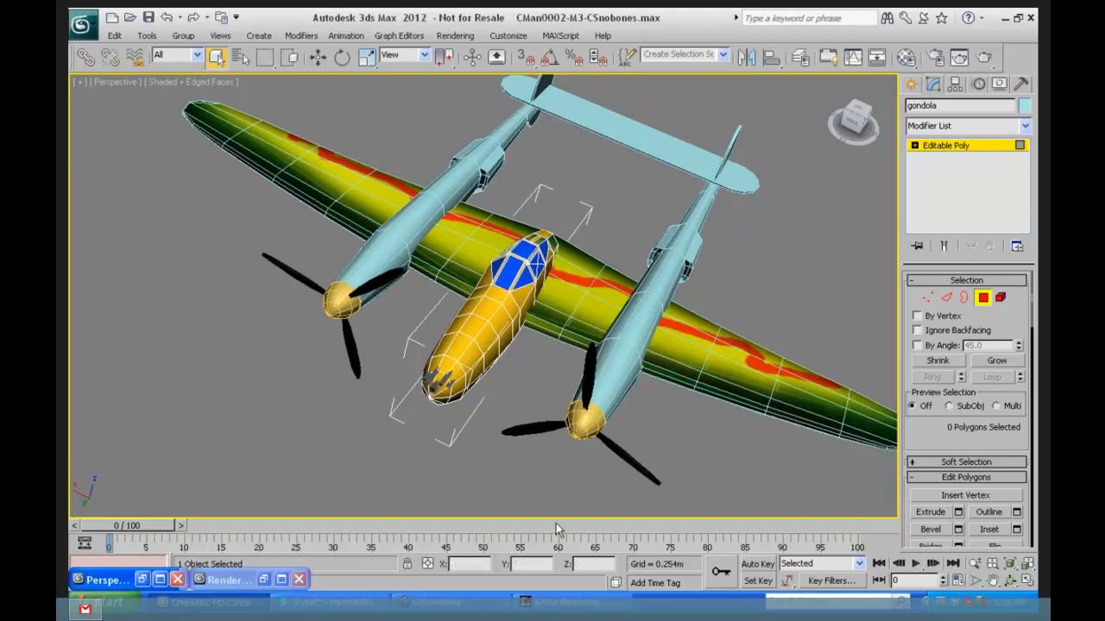
key("m")
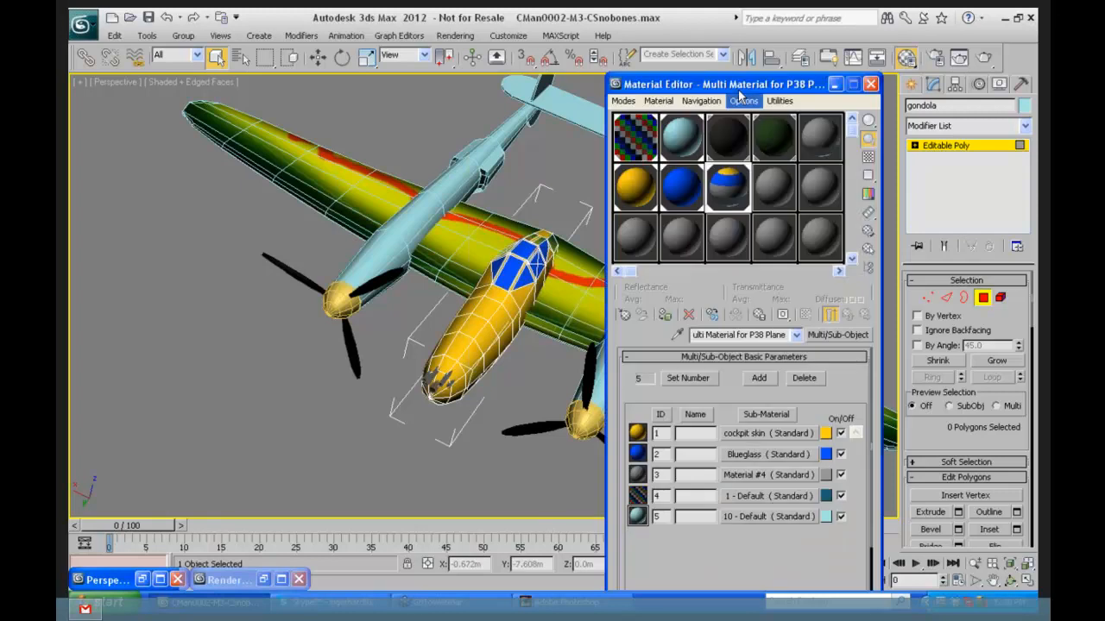
left_click_drag(775, 88, 256, 78)
left_click(353, 189)
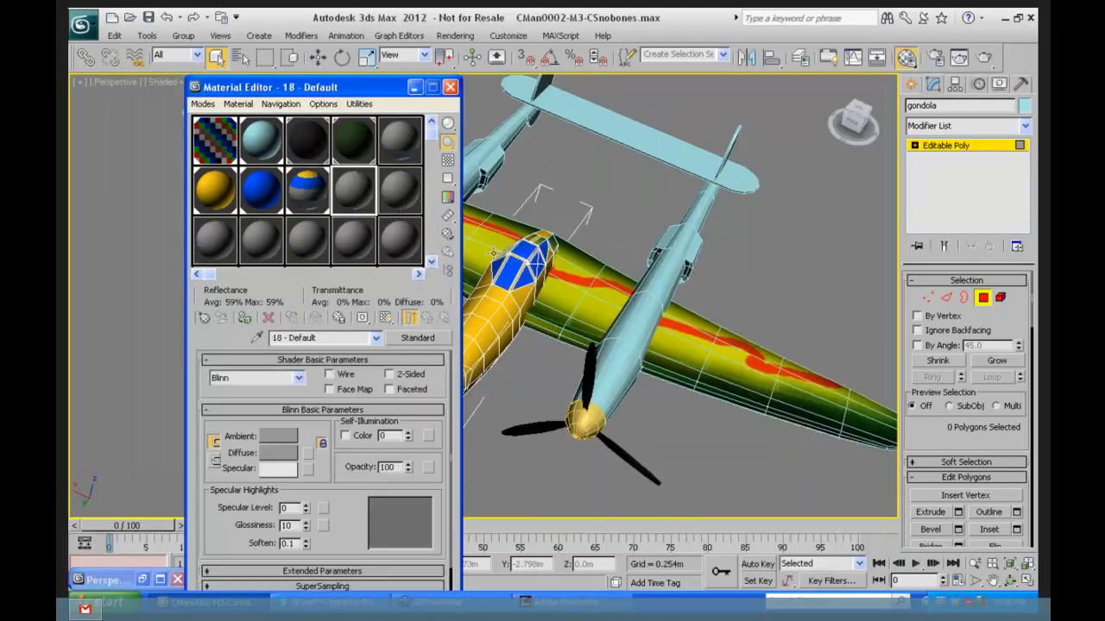
left_click_drag(406, 182, 760, 339)
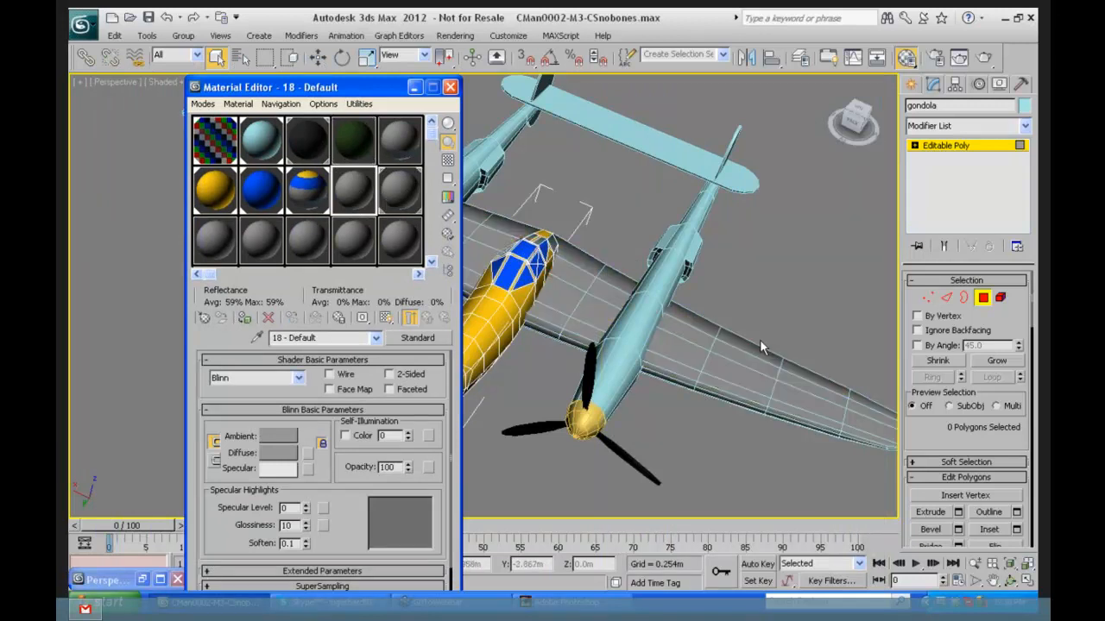
Step: Assign BARK4.JPG from the Wood maps folder as the 18 - Default material's diffuse bitmap and display it on the wing
left_click_drag(375, 88, 306, 46)
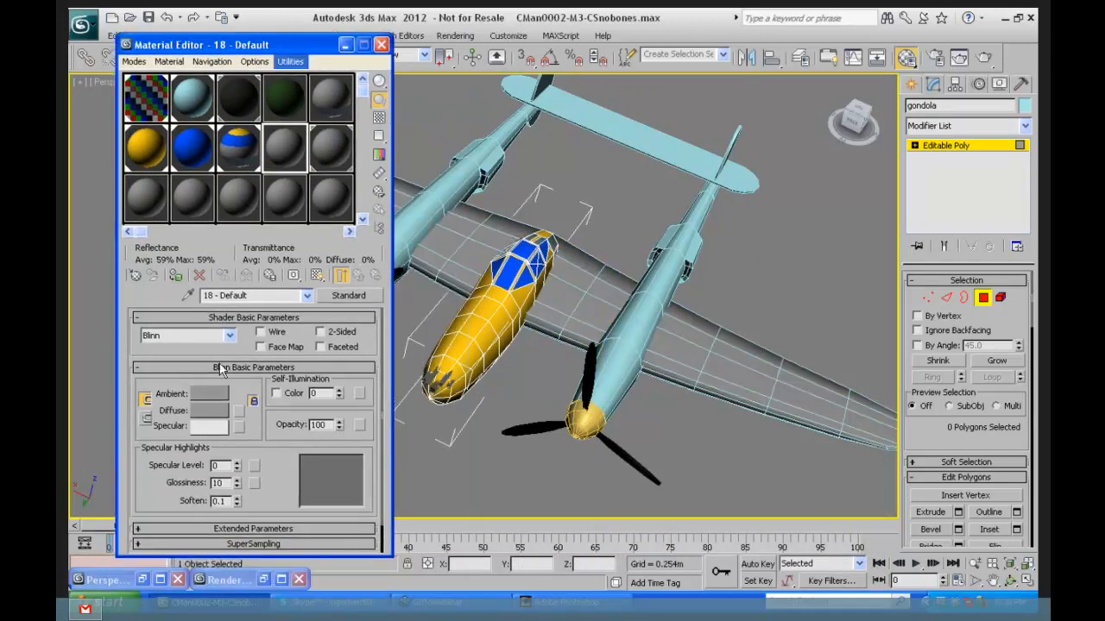
left_click(243, 411)
left_click(618, 530)
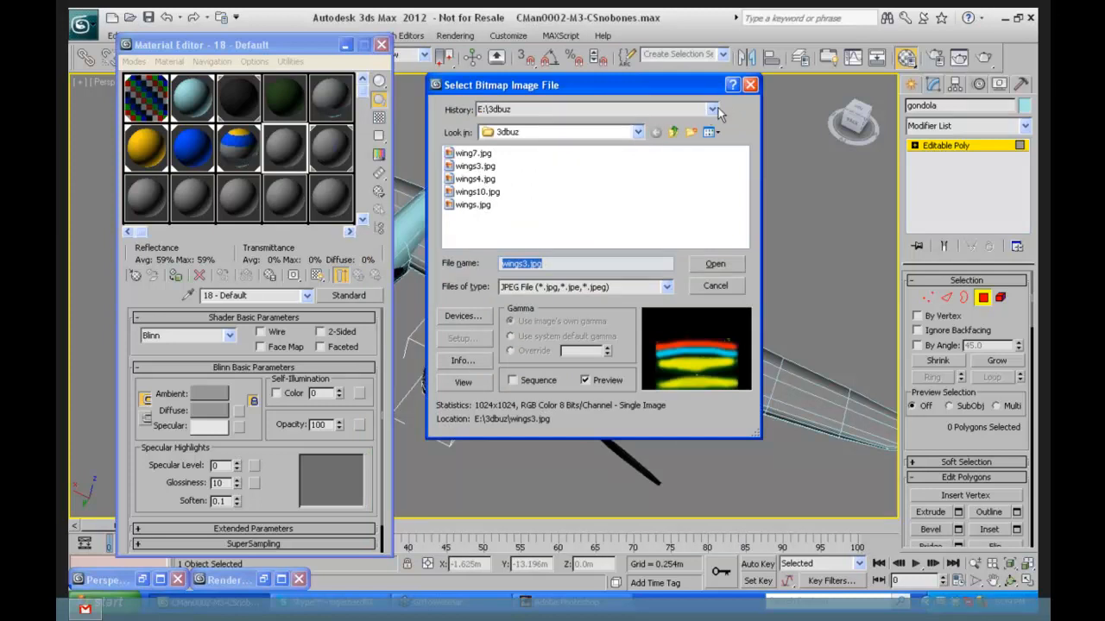
left_click(711, 110)
left_click(648, 130)
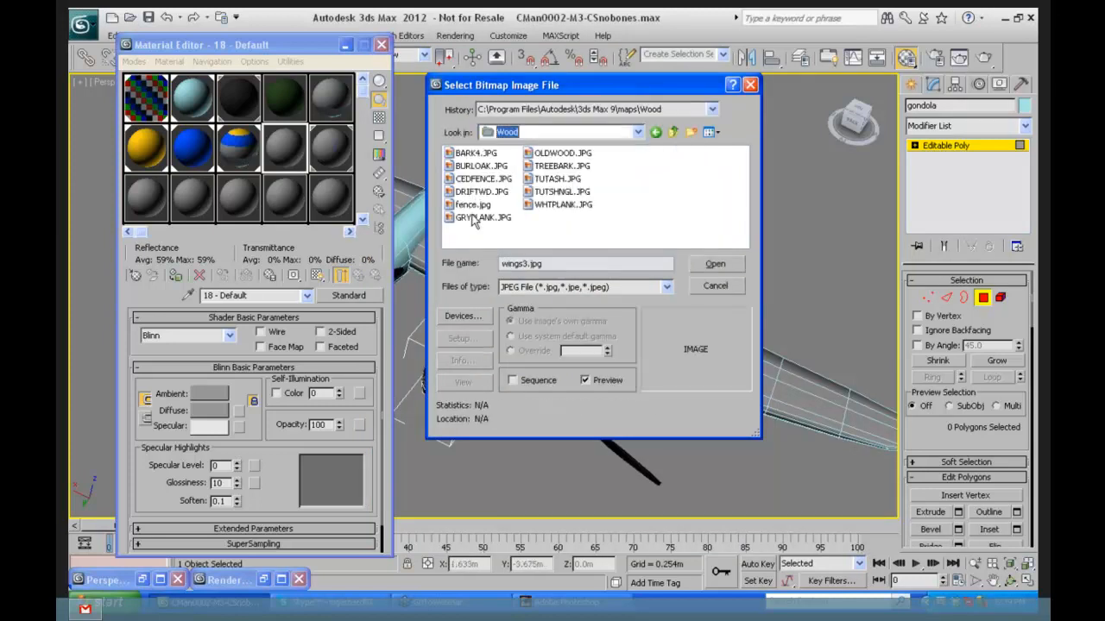
left_click(475, 153)
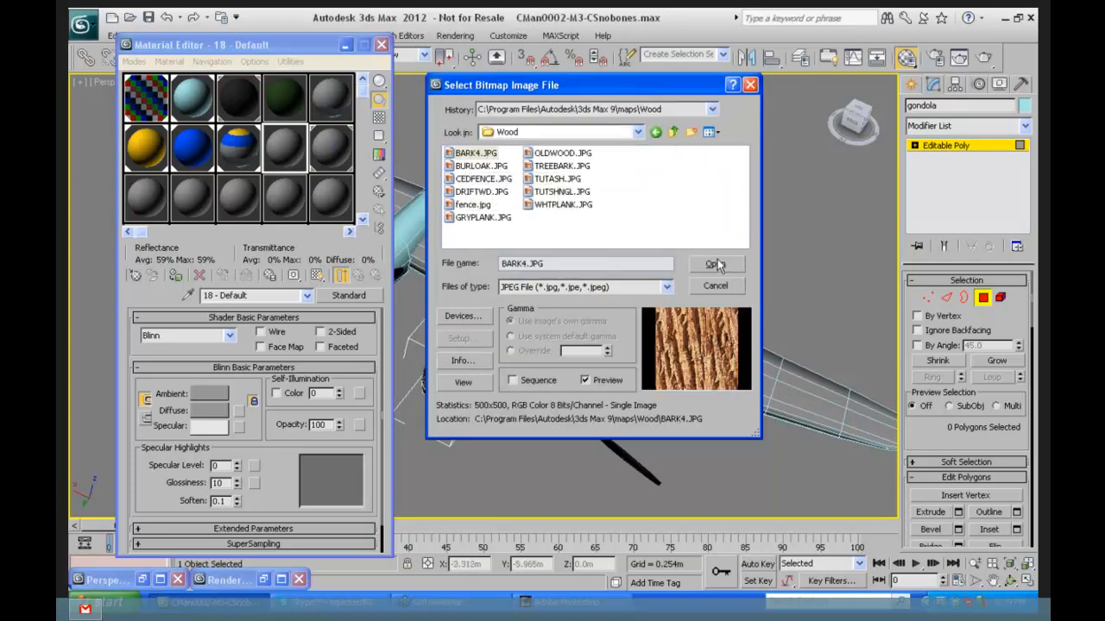
left_click(714, 264)
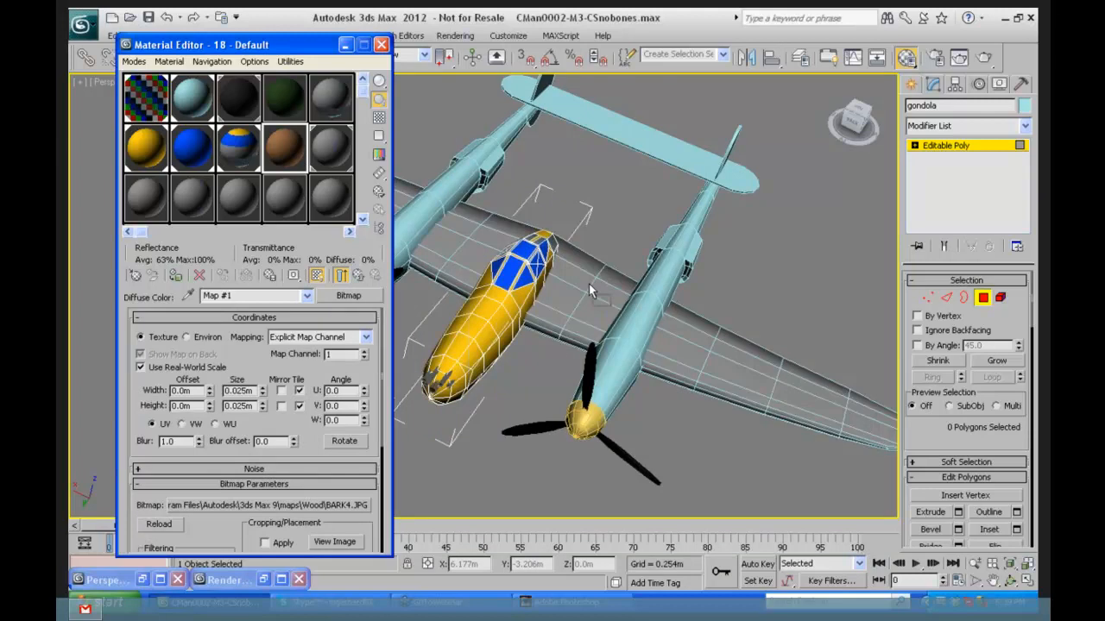
left_click_drag(589, 284, 589, 284)
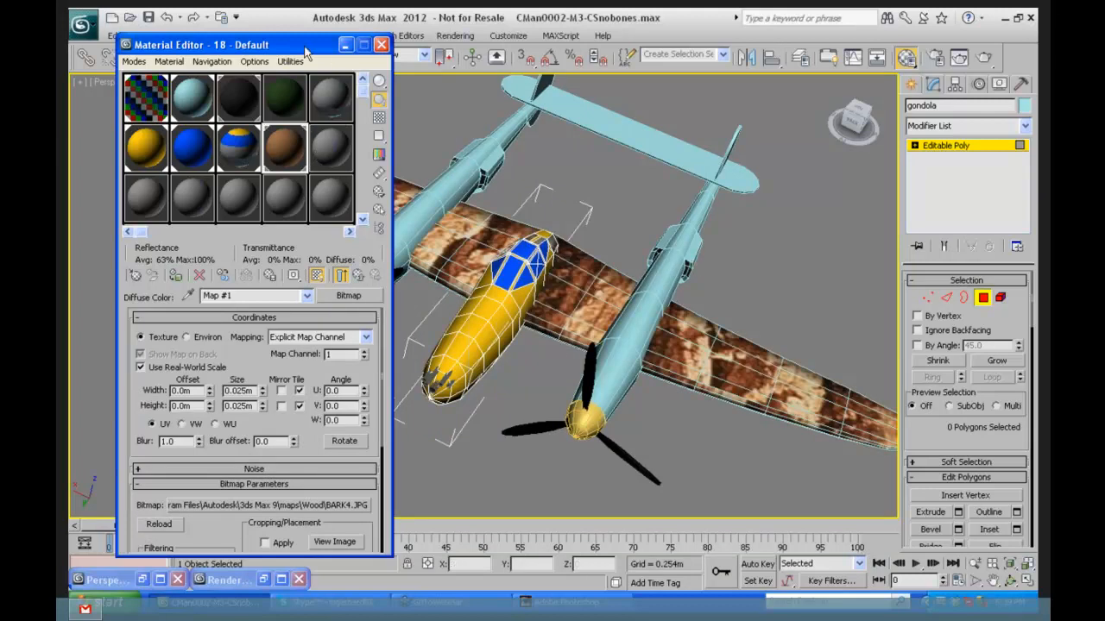
mouse_move(307, 49)
left_mouse_down()
mouse_move(194, 119)
mouse_move(194, 185)
mouse_move(267, 140)
mouse_move(266, 74)
mouse_move(298, 62)
left_mouse_up()
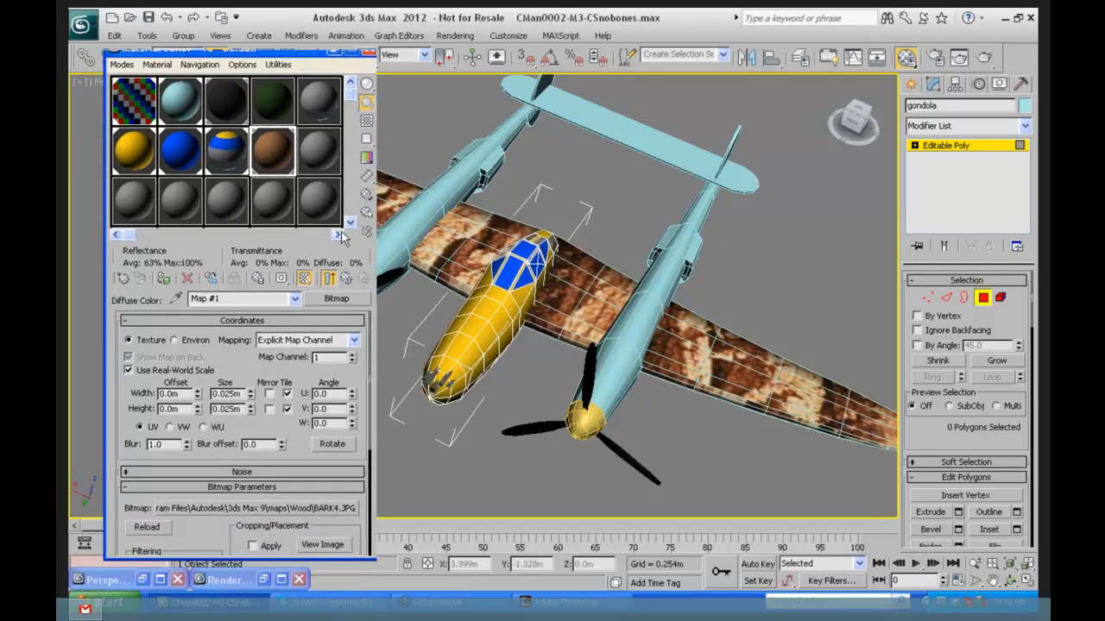
left_click(345, 278)
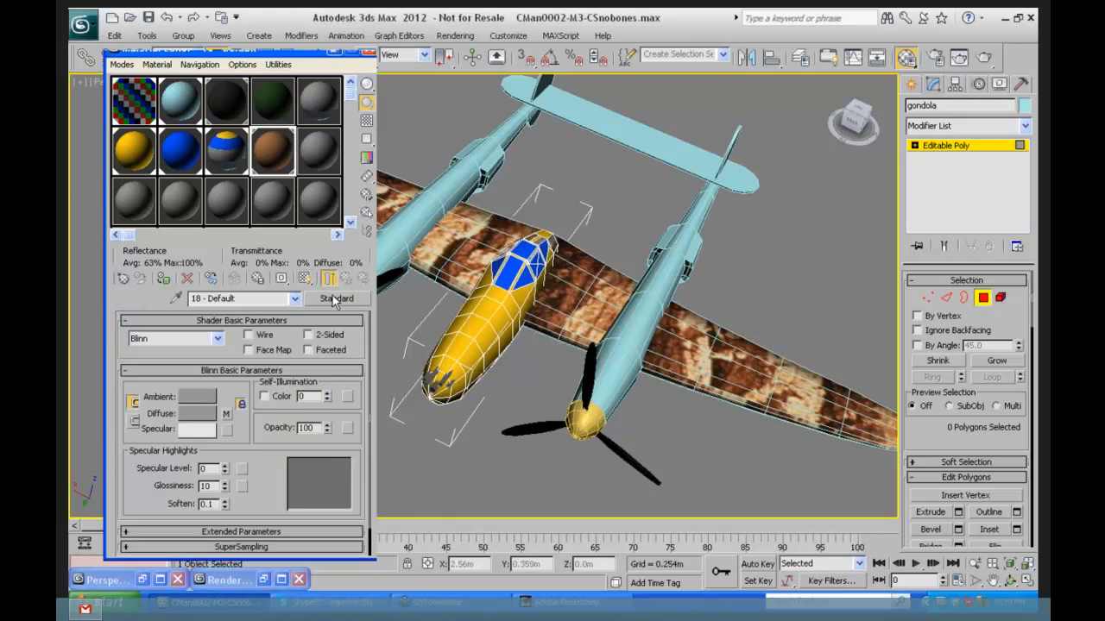
Step: Try to change the wing material to Blend, keeping the old material as a sub-material, and undo the change
left_click(336, 298)
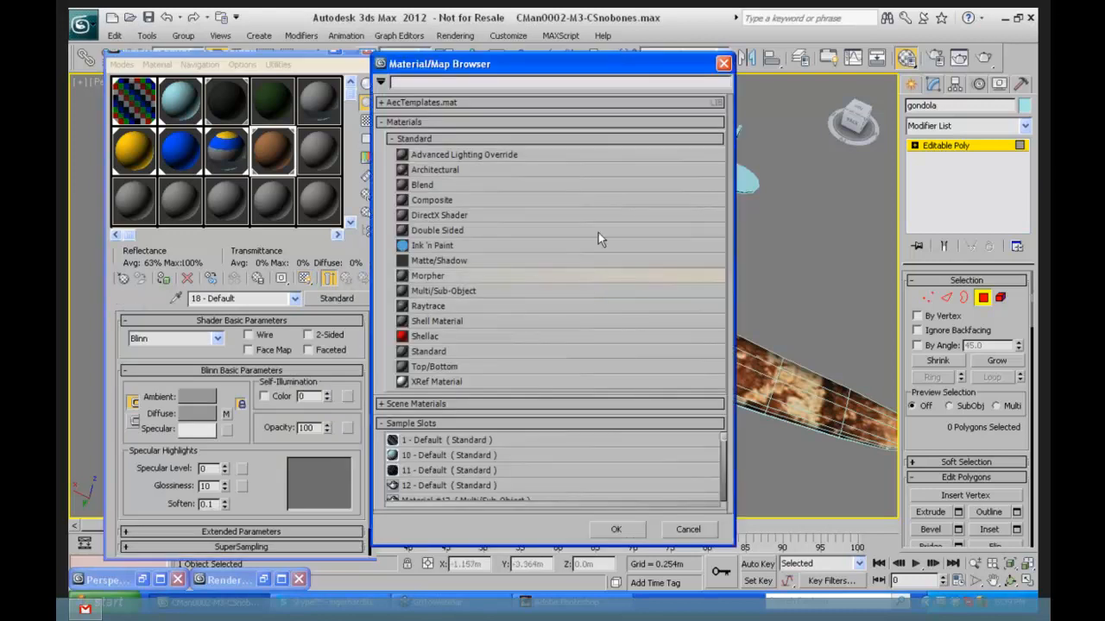
left_click(523, 184)
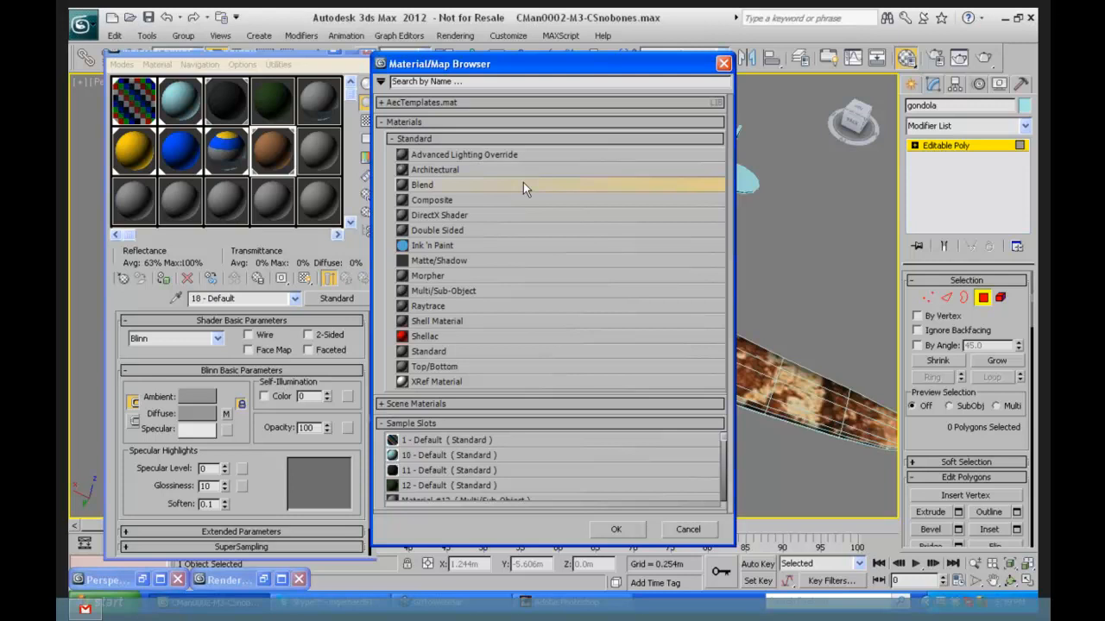
left_click(617, 529)
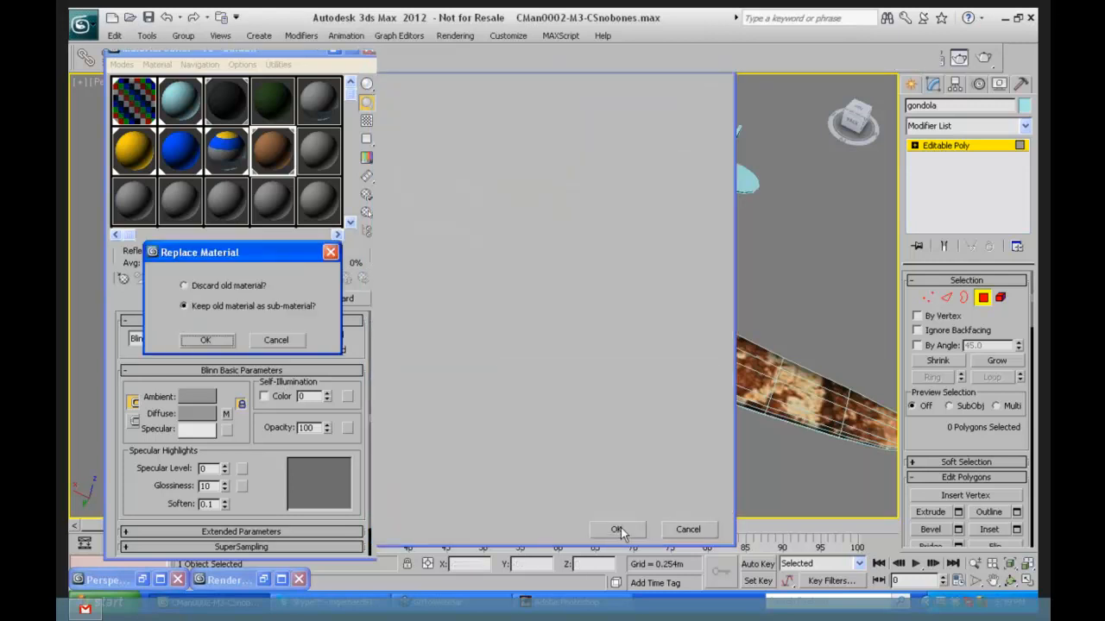
left_click(206, 341)
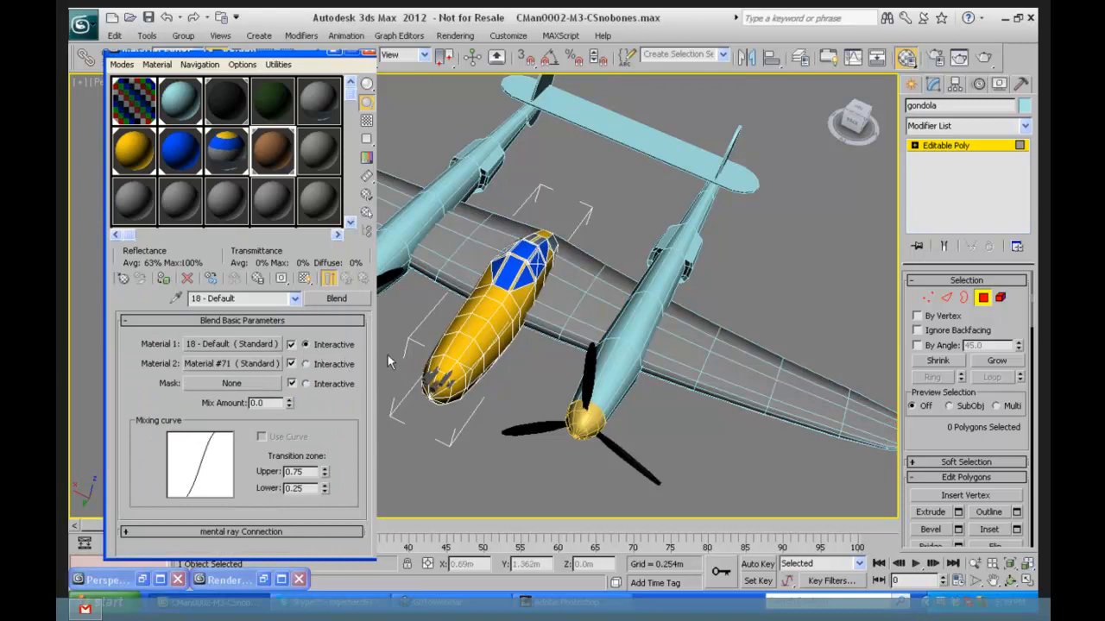
key("ctrl+z")
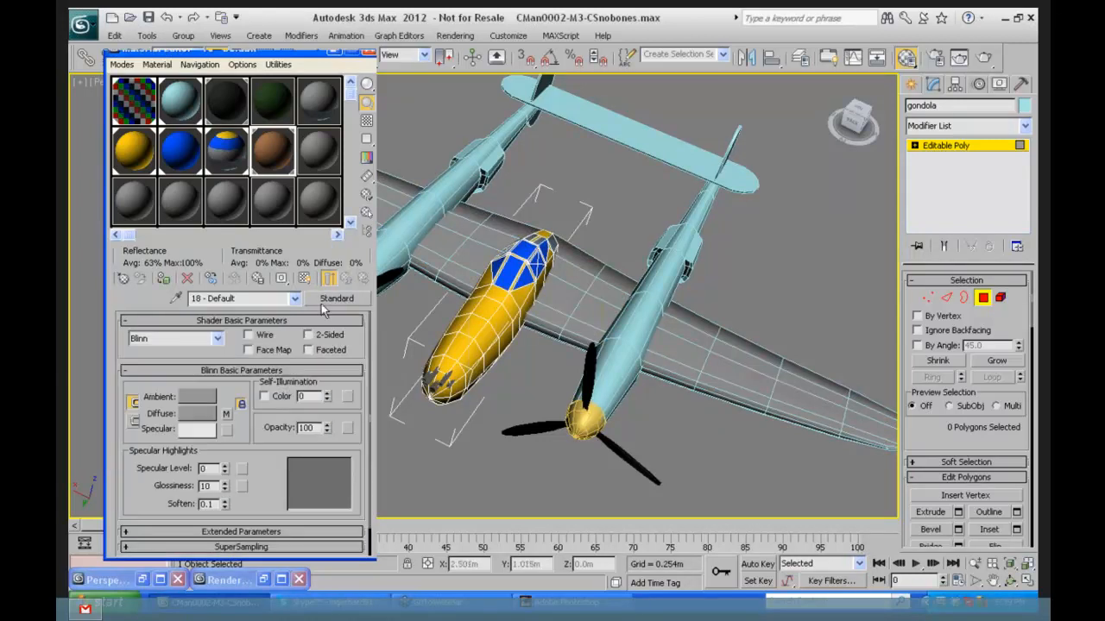
Step: Display the bark map on the wing and change its material to Blend, keeping the old material as a sub-material
left_click(303, 278)
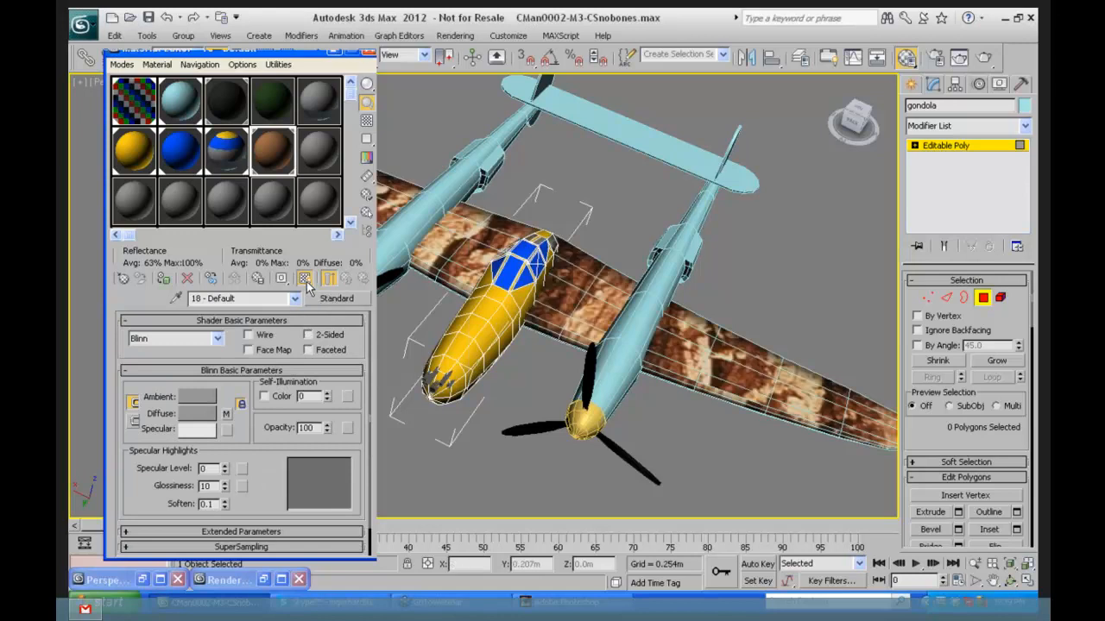
left_click(338, 304)
left_click(428, 184)
left_click(615, 529)
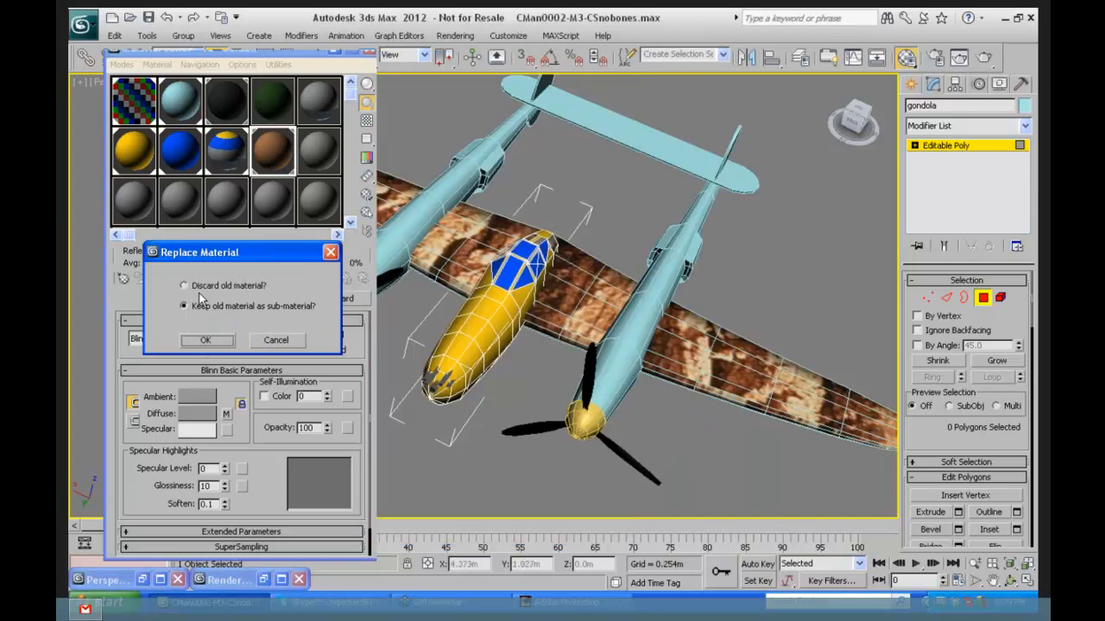
left_click(212, 340)
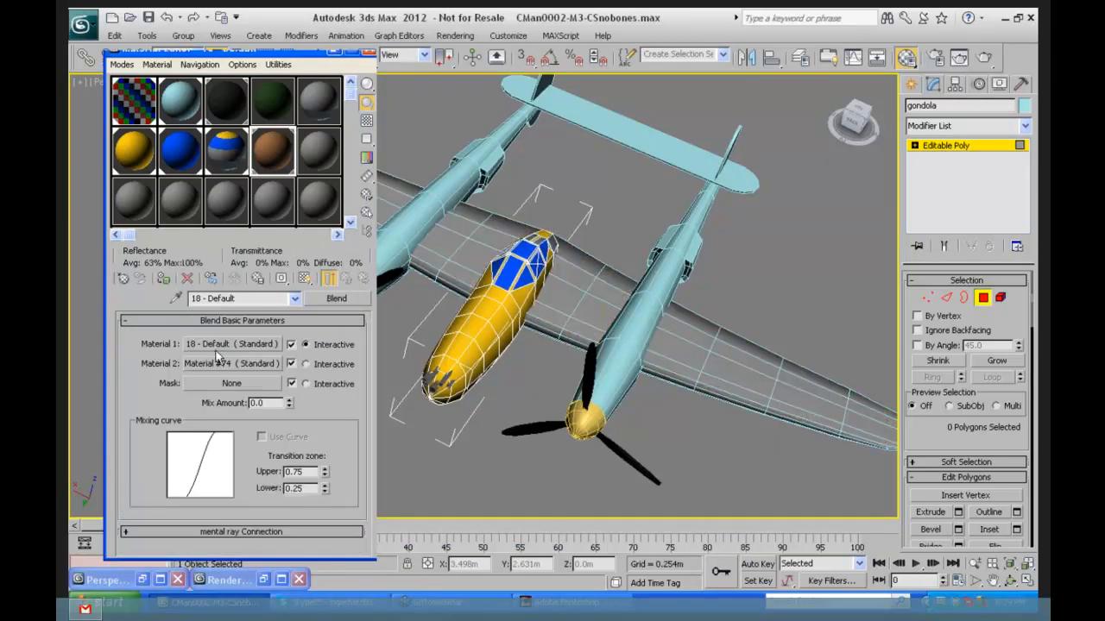
Step: Examine the Blend's two sub-materials, including the bark bitmap settings inside Material 1
left_click(225, 364)
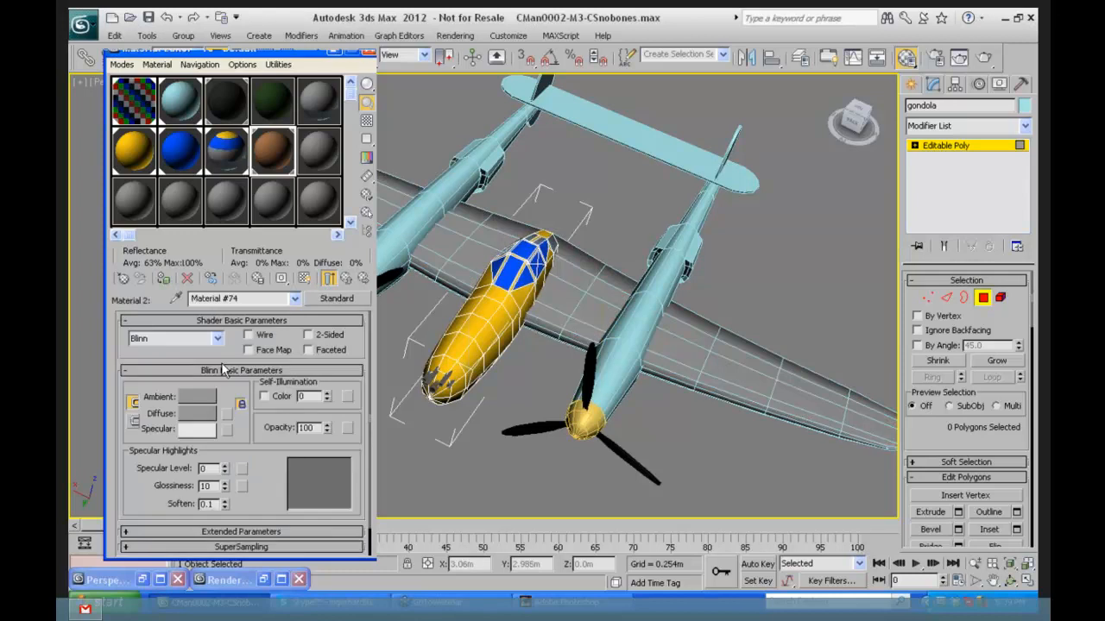
left_click(345, 278)
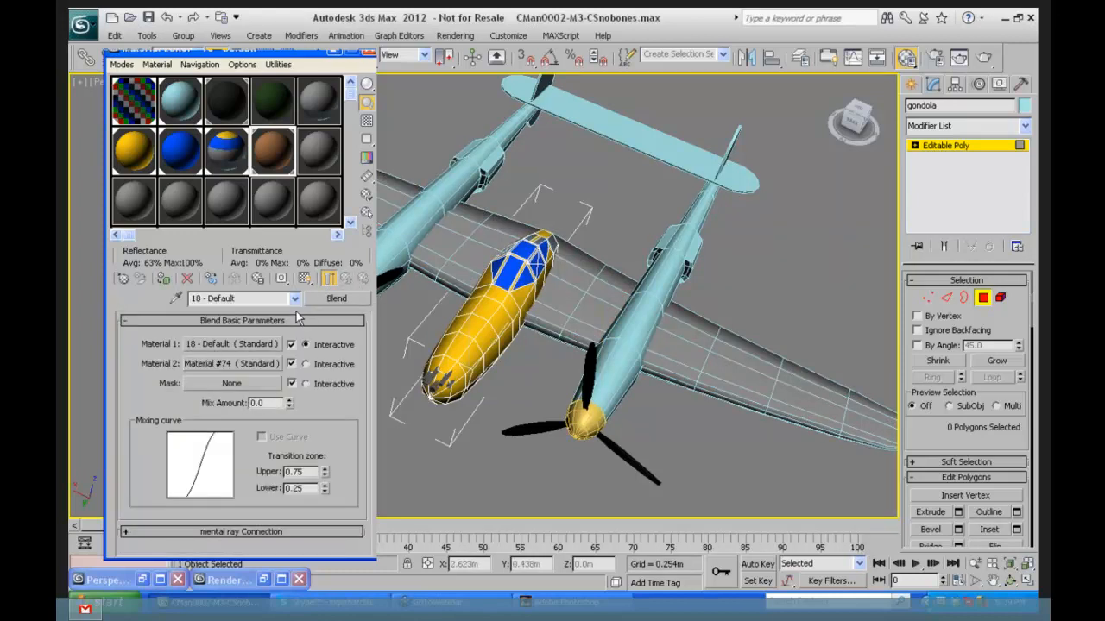
left_click(216, 345)
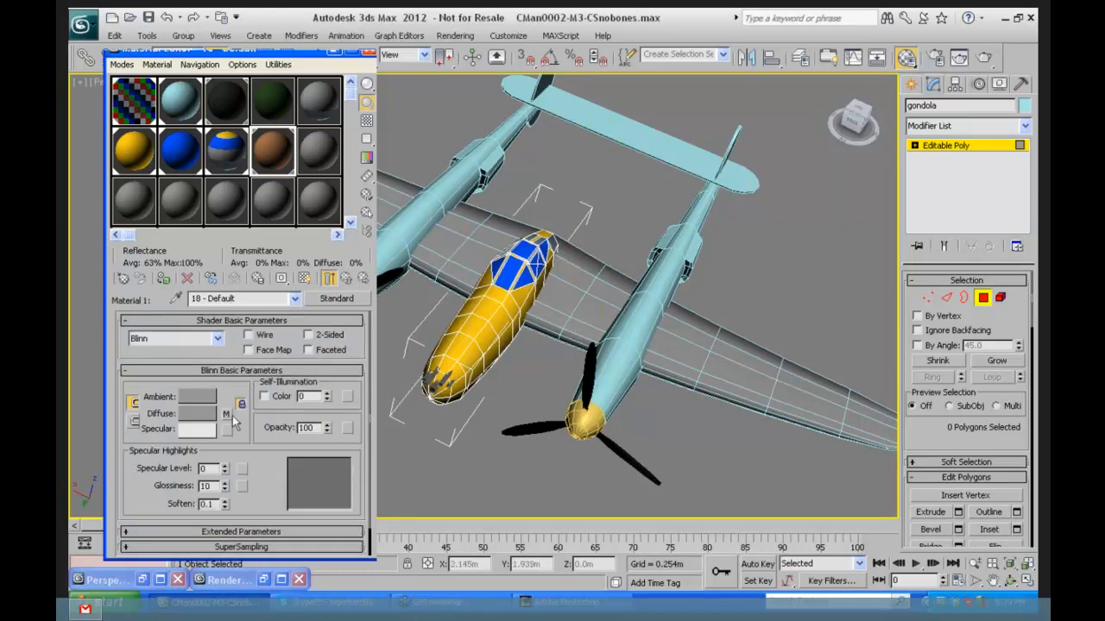
left_click(305, 281)
left_click(226, 416)
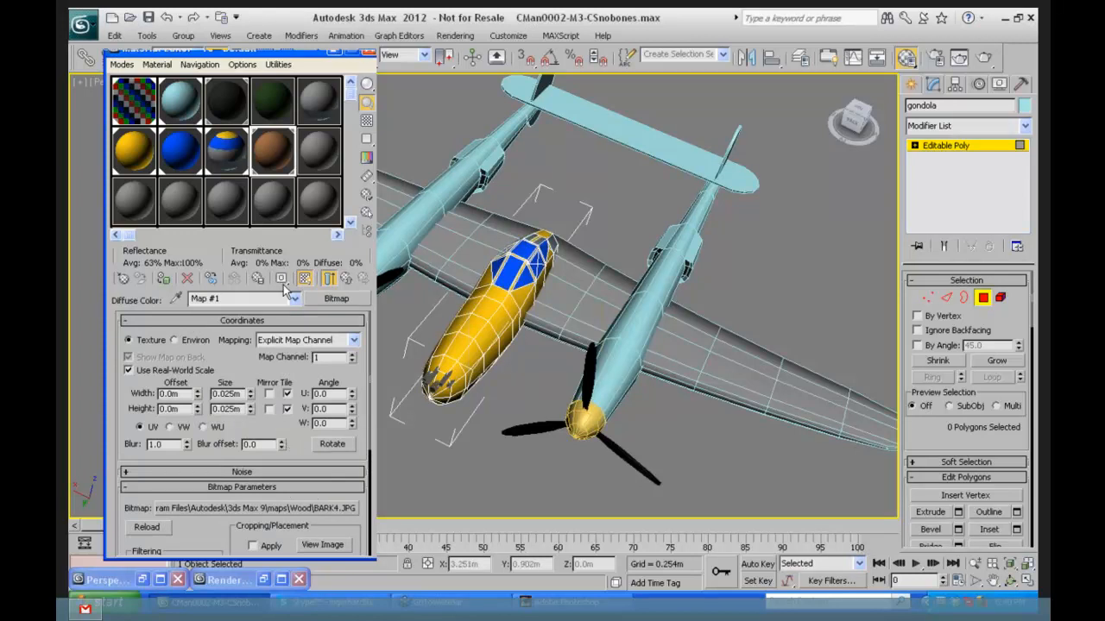
left_click(345, 280)
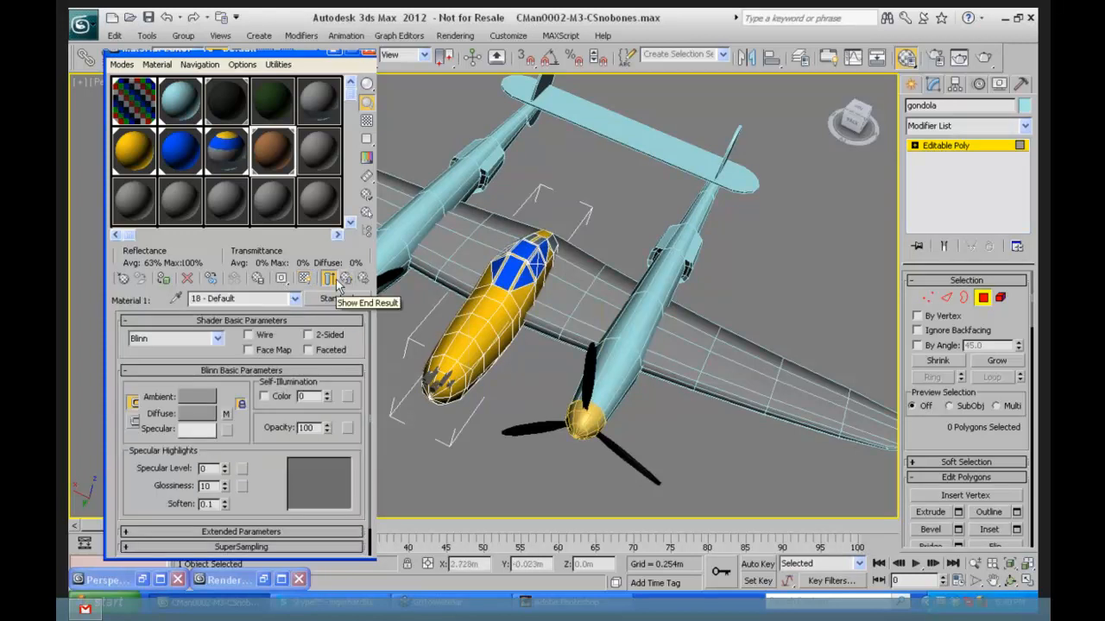
left_click(345, 280)
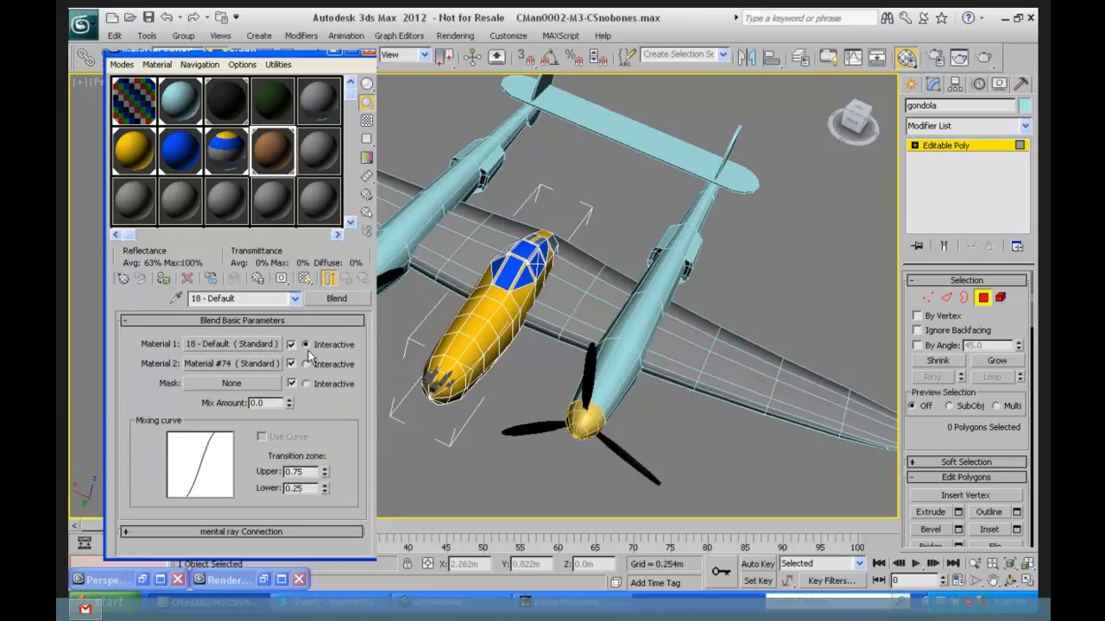
Step: Rename the Blend's Material 2 sub-material to "other one"
left_click(239, 362)
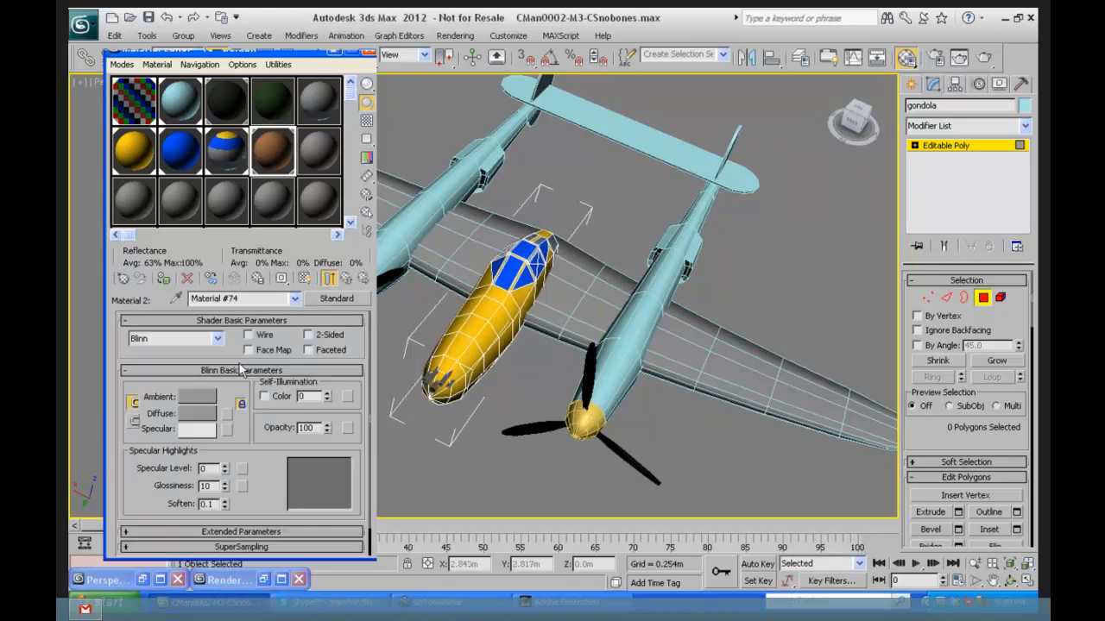
left_click(187, 299)
type("other one")
Step: Assign cloud sky.jpg from the Skies maps folder as the diffuse bitmap of Material 2
left_click(227, 418)
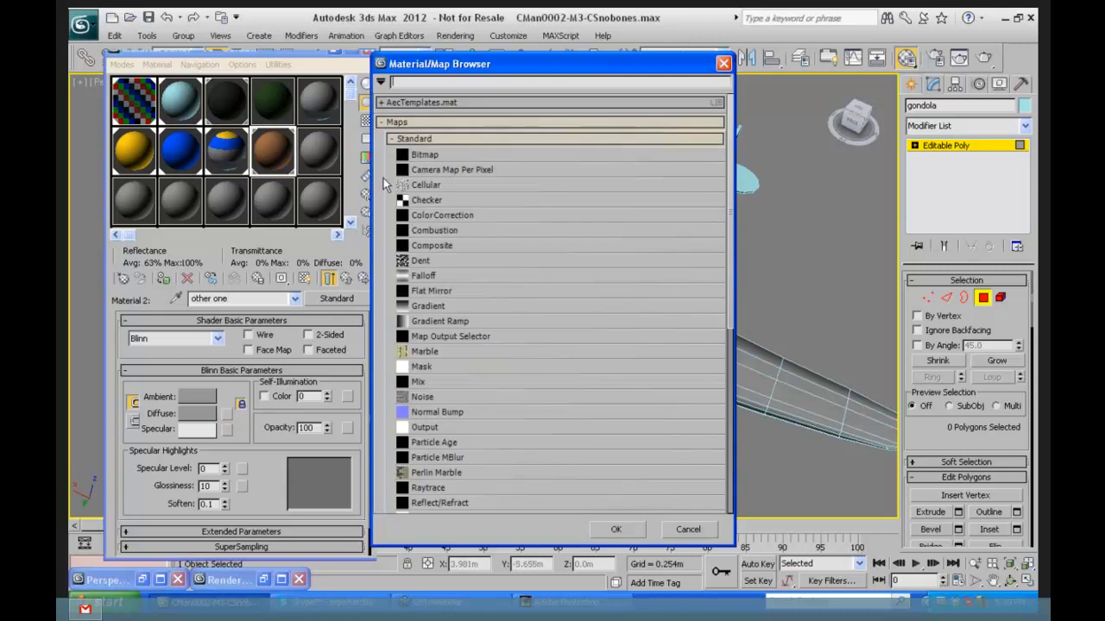
left_click(428, 155)
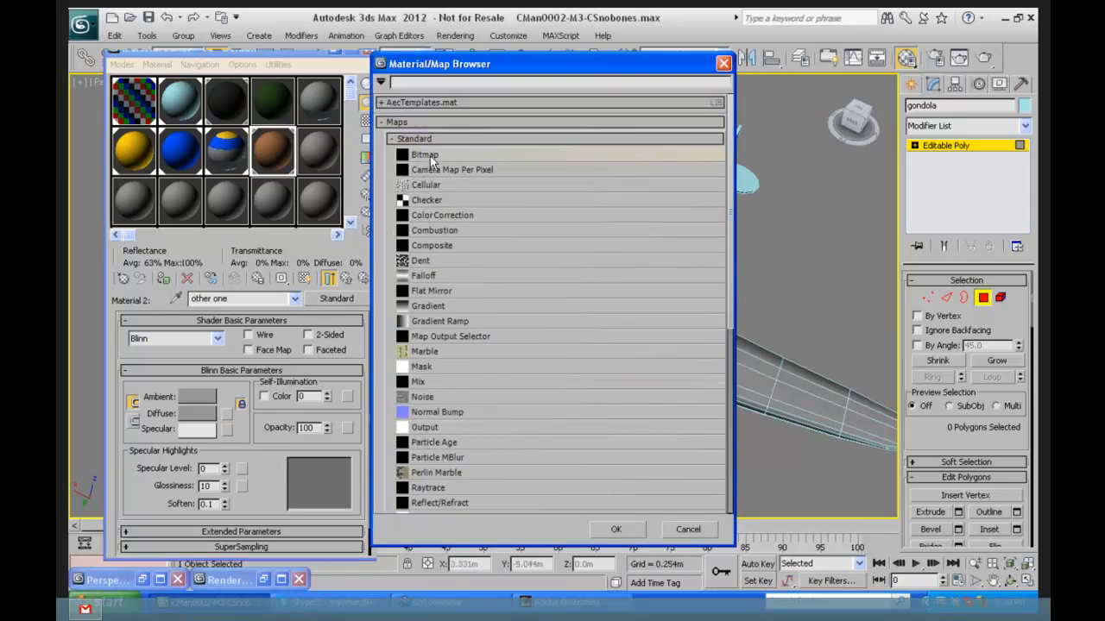
left_click(616, 530)
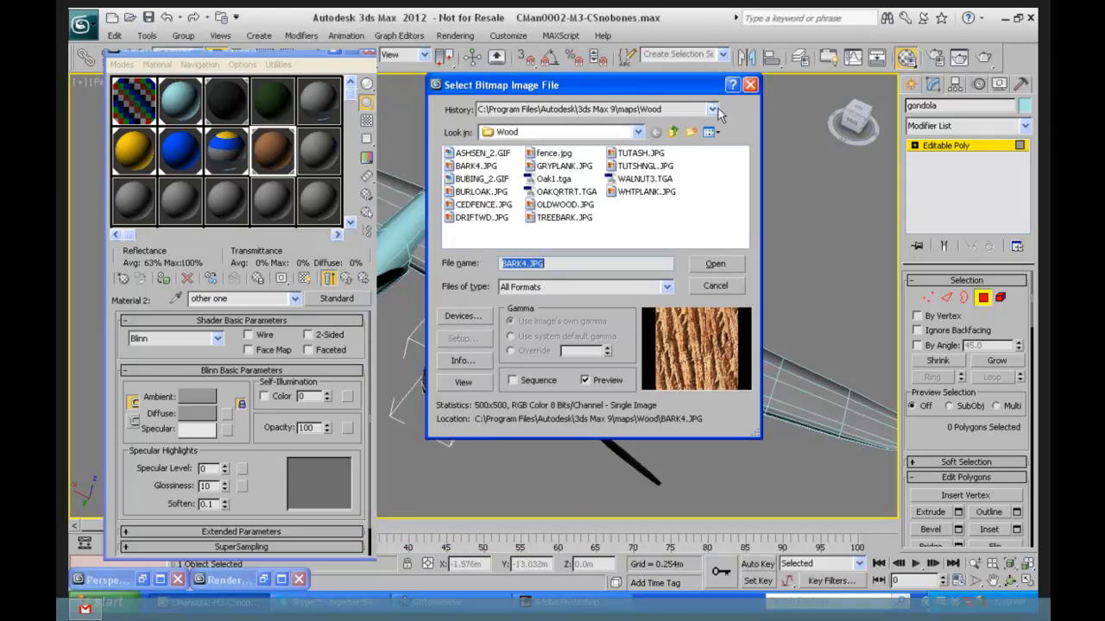
left_click(713, 109)
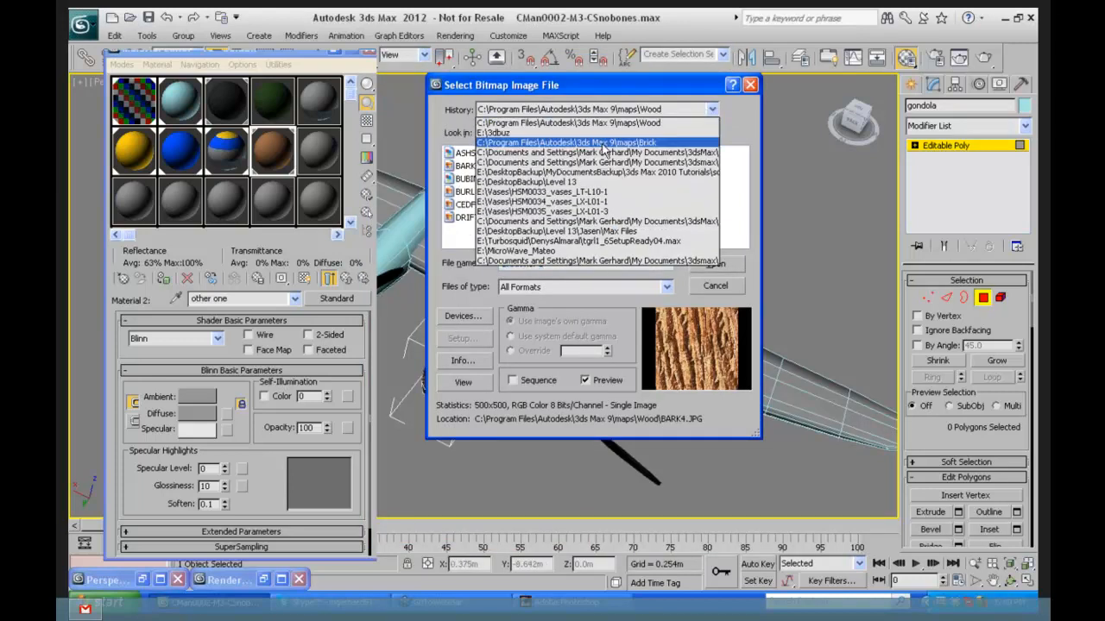
left_click(756, 196)
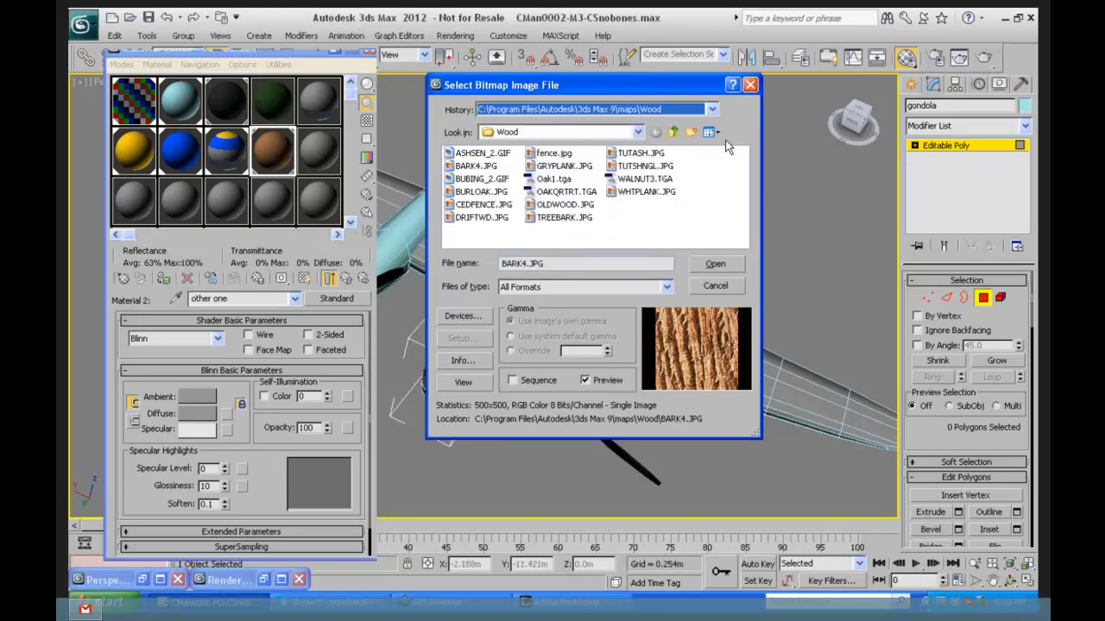
left_click(674, 132)
left_click(742, 242)
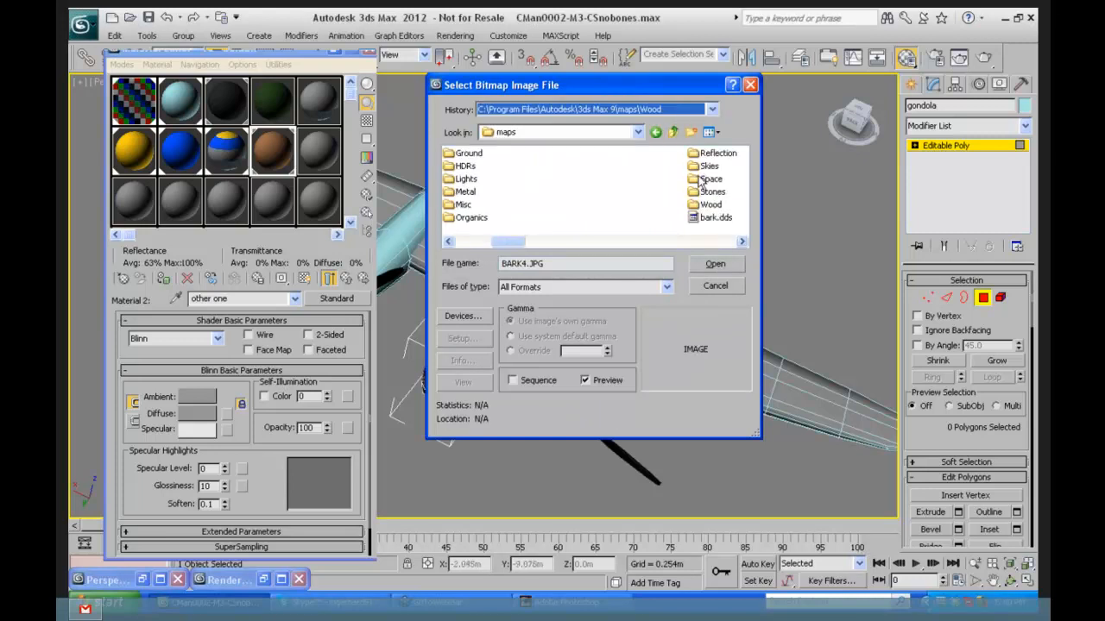
left_click(707, 166)
double_click(707, 166)
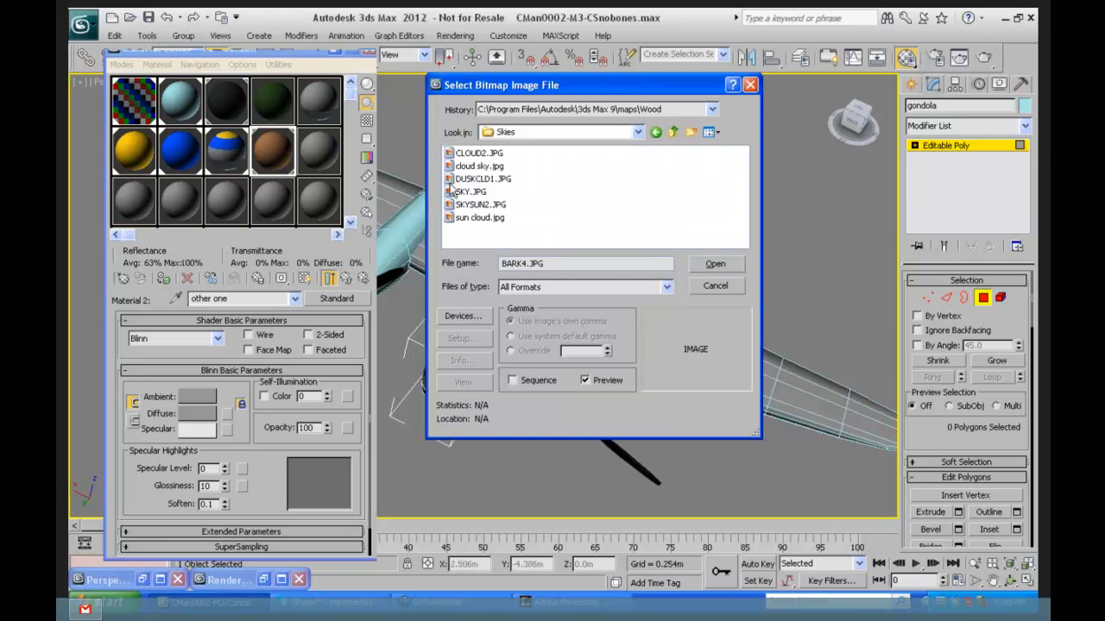
left_click(474, 166)
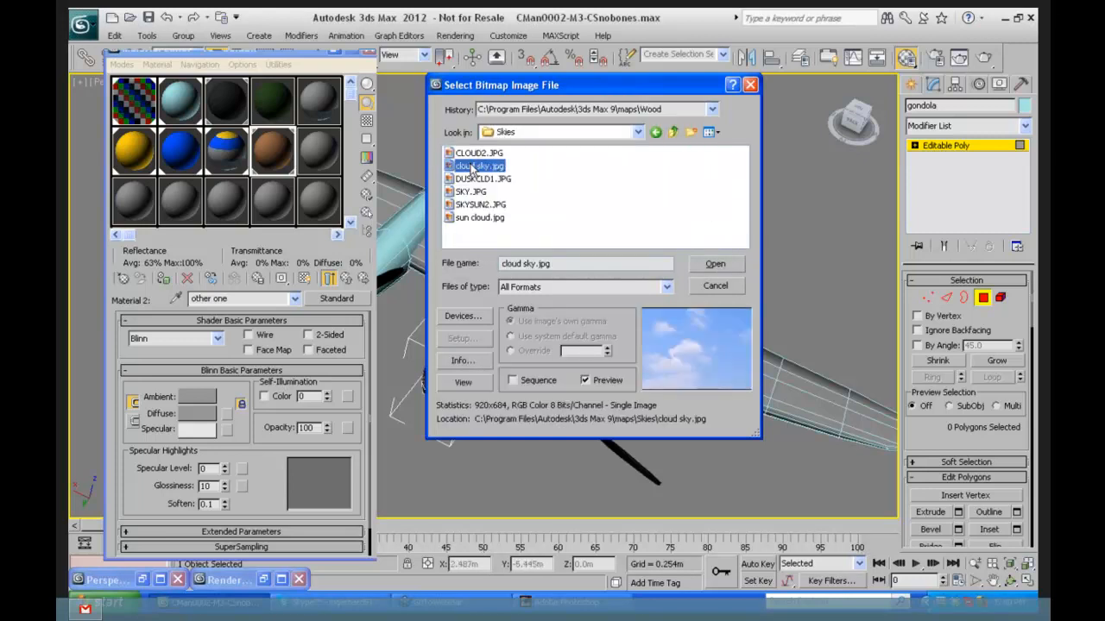
left_click(716, 264)
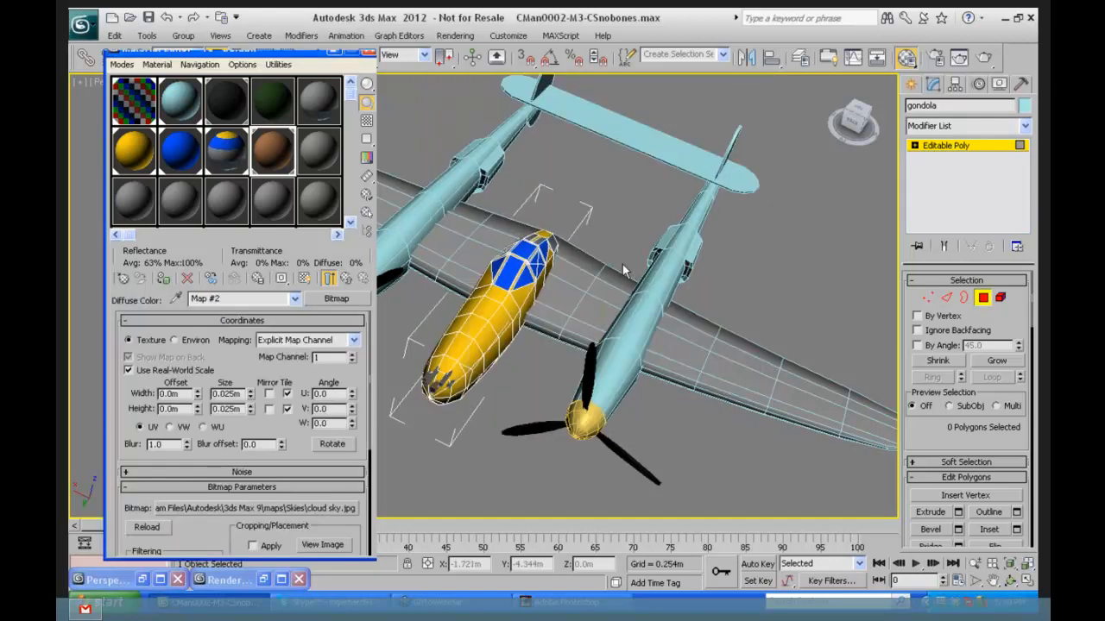
Step: Return to the Blend material's top-level parameters and dismiss the minimized Perspective window
left_click(347, 279)
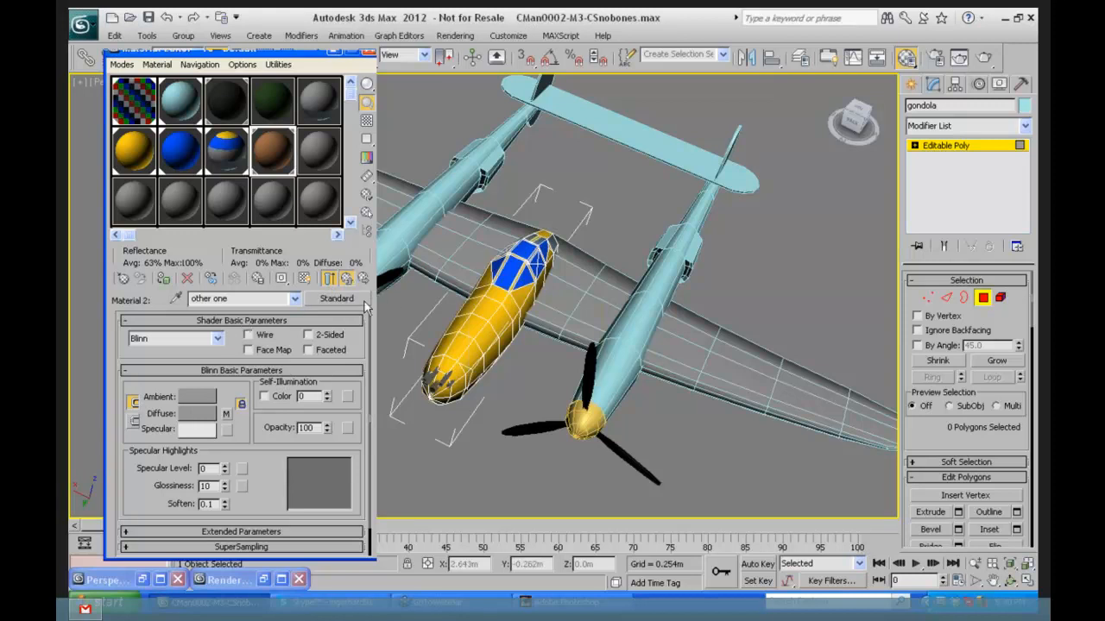
left_click(348, 279)
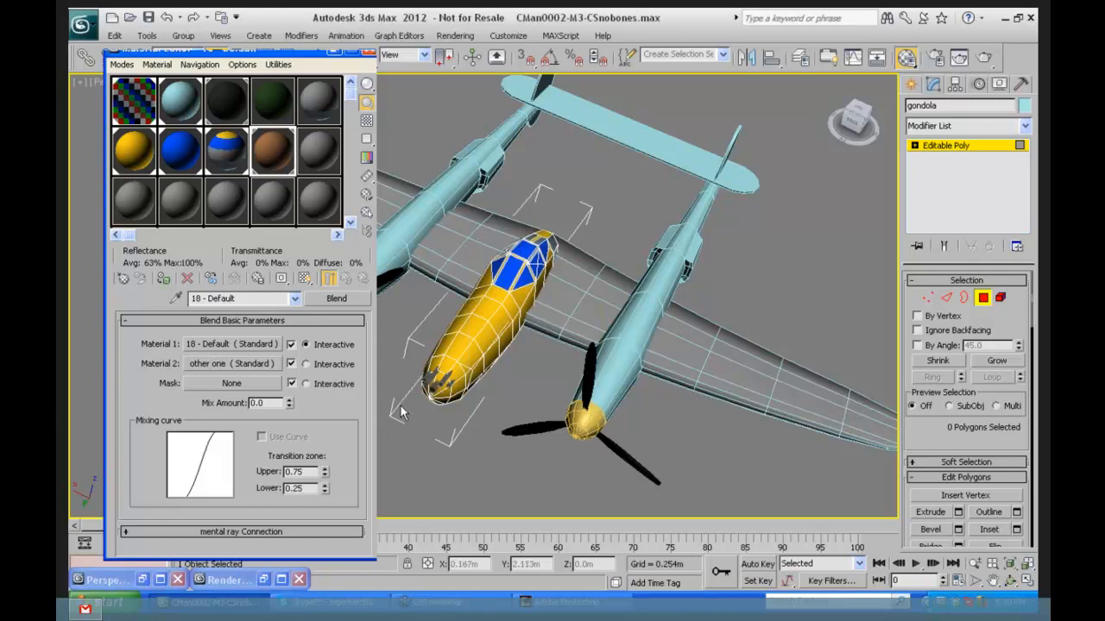
left_click(142, 580)
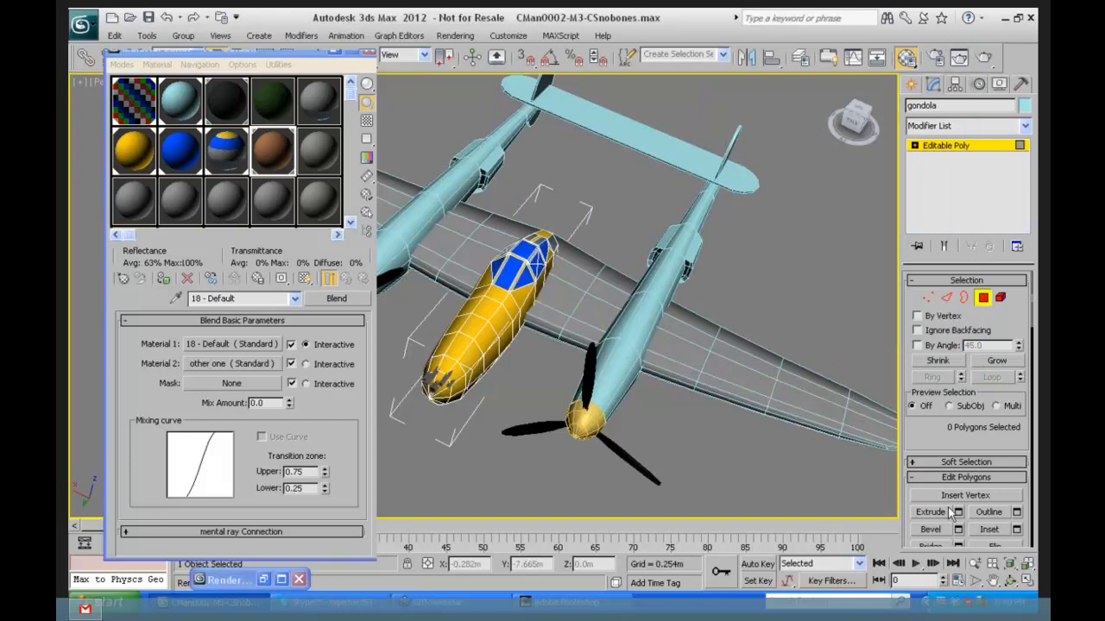
Step: Render the Perspective view, set the Blend's Mix Amount to 100, and render again for comparison
left_click_drag(262, 58, 356, 93)
key("shift+q")
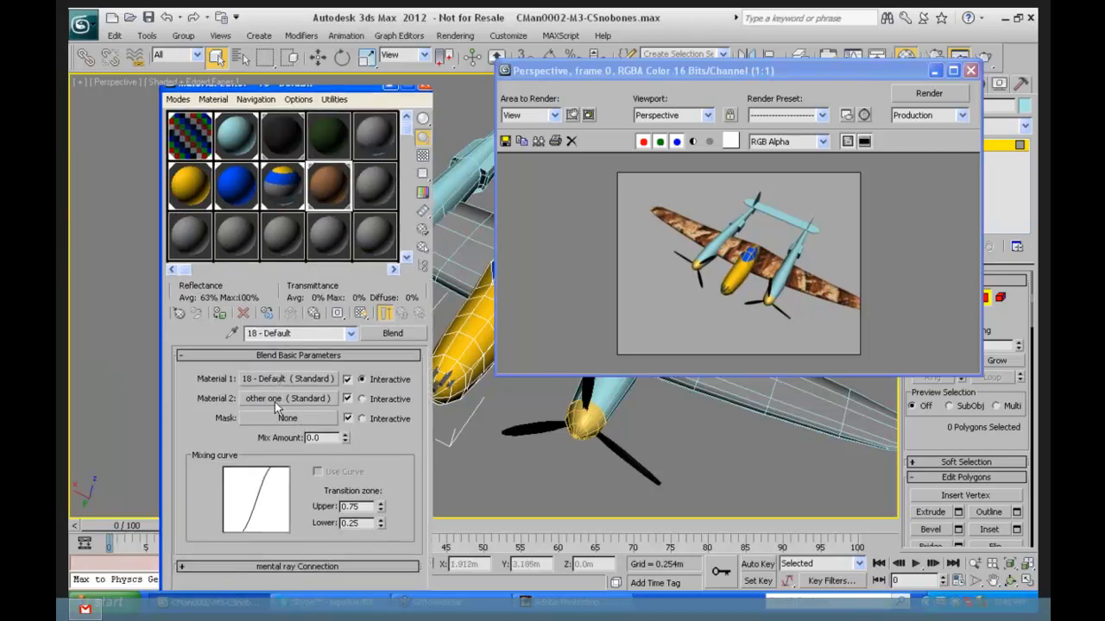
double_click(324, 437)
type("100")
left_click(929, 93)
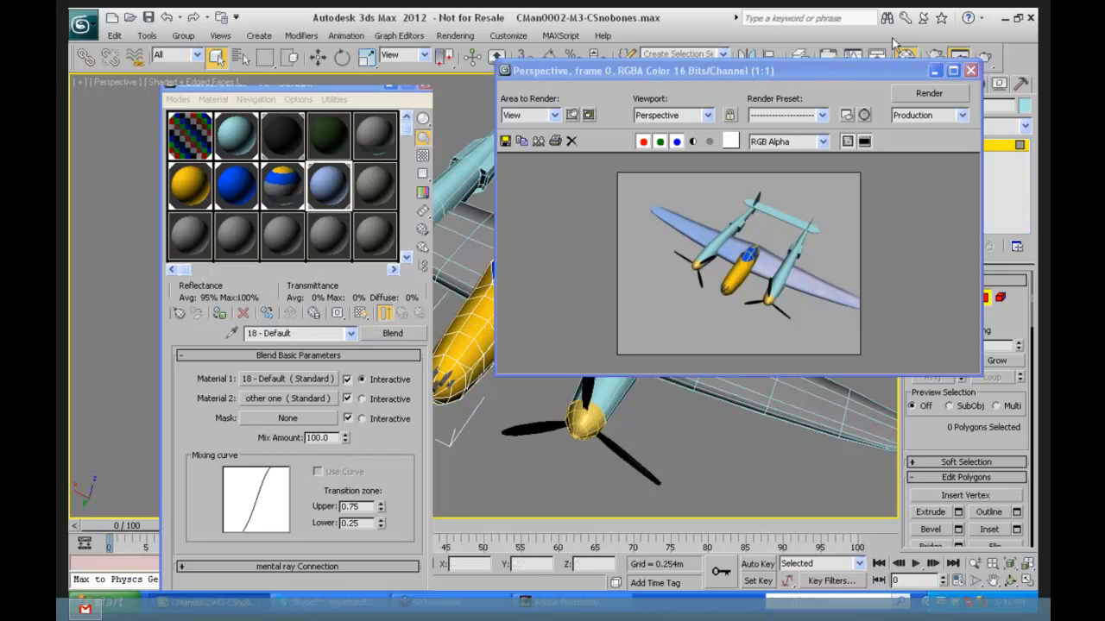
Step: Examine the cloud sky bitmap's coordinates inside the Blend's Material 2 and render the view again
left_click(320, 191)
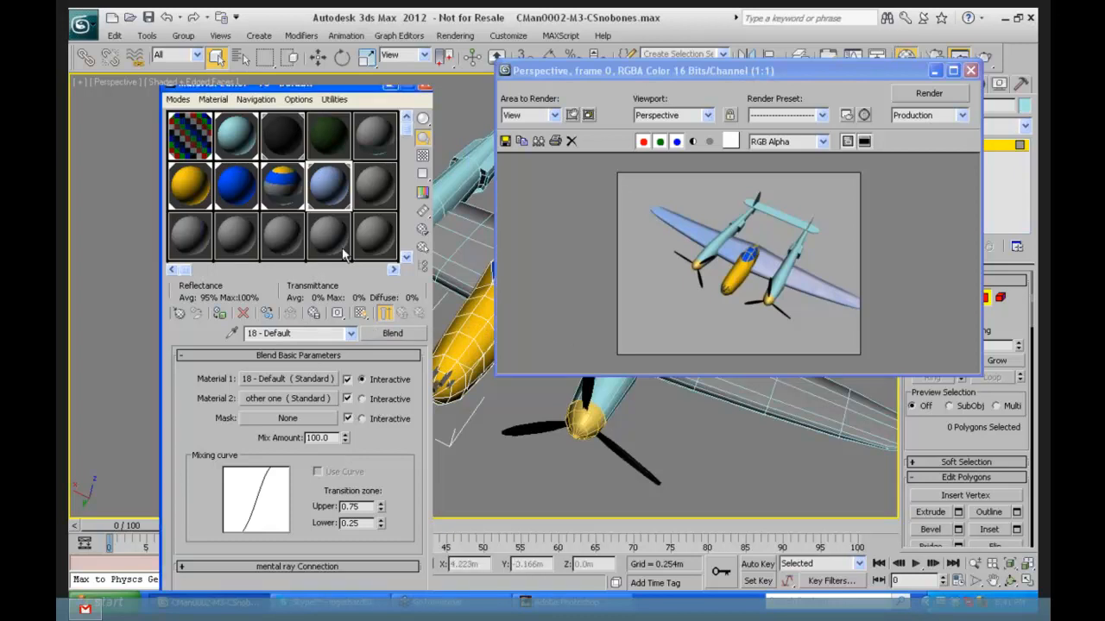
left_click(305, 400)
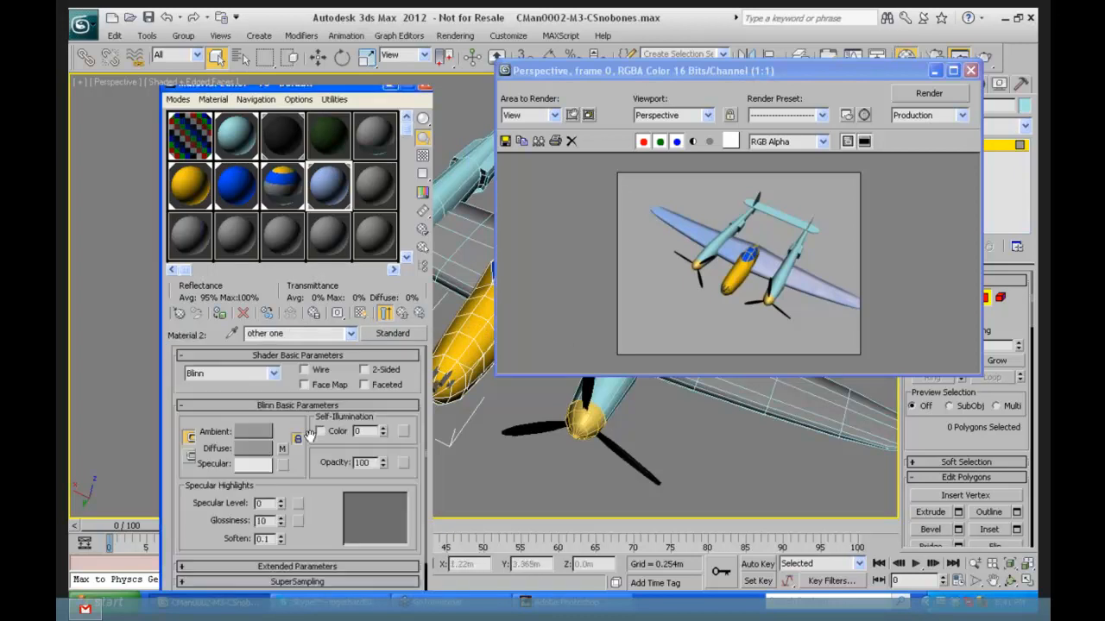
scroll(294, 432, "down", 2)
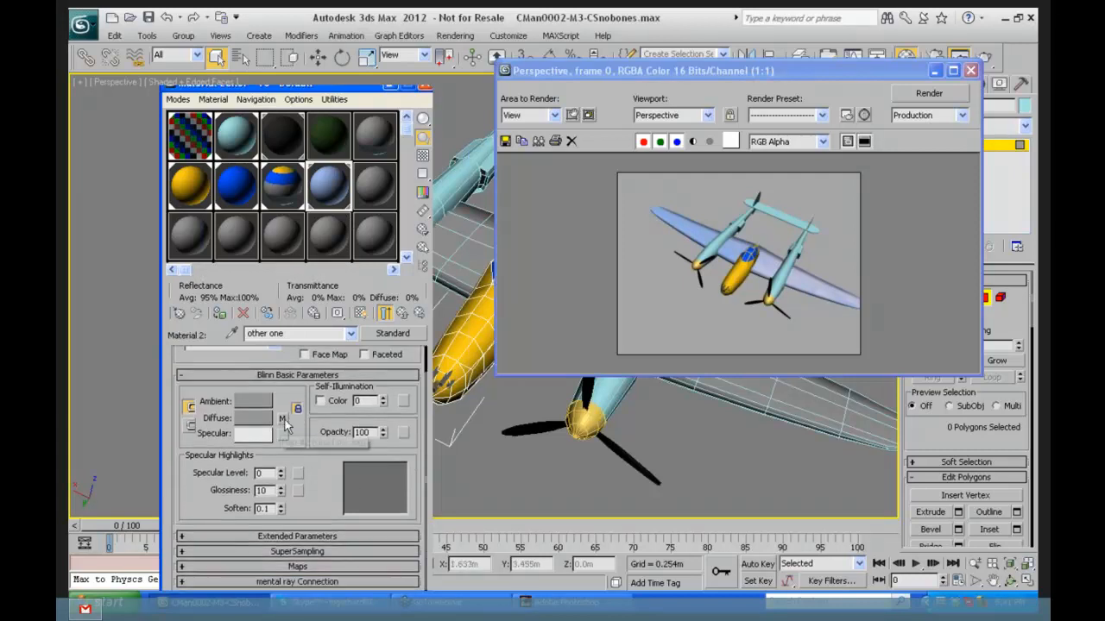
left_click(283, 418)
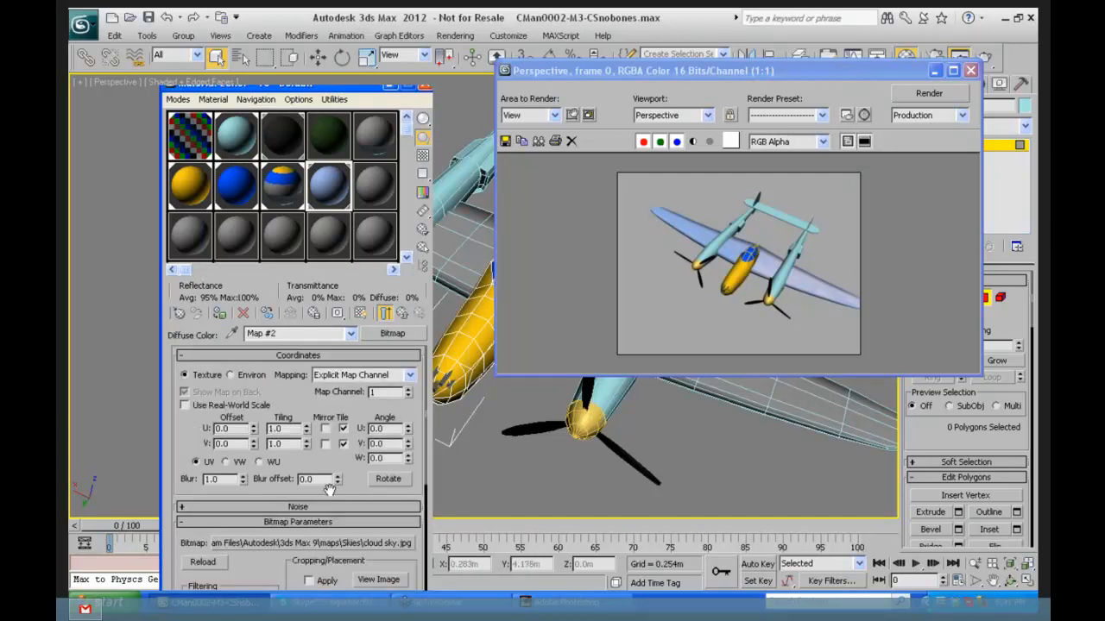
left_click(922, 92)
Step: Add a UVW Map modifier to the gondola with Real-World Map Size turned off and render the view
left_click_drag(895, 75, 731, 453)
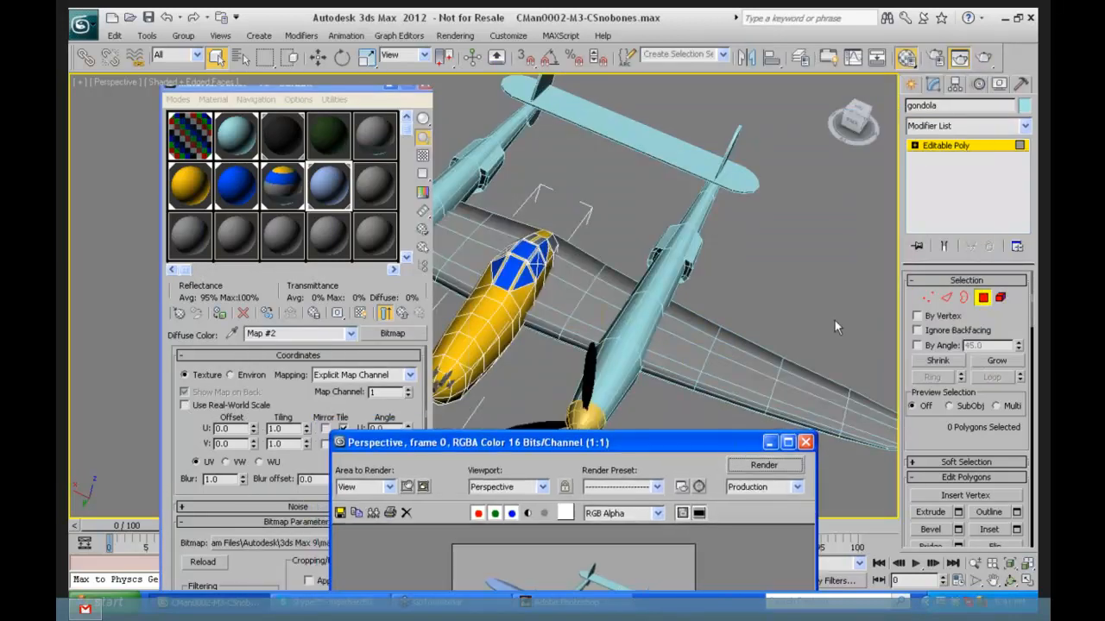
left_click(1025, 126)
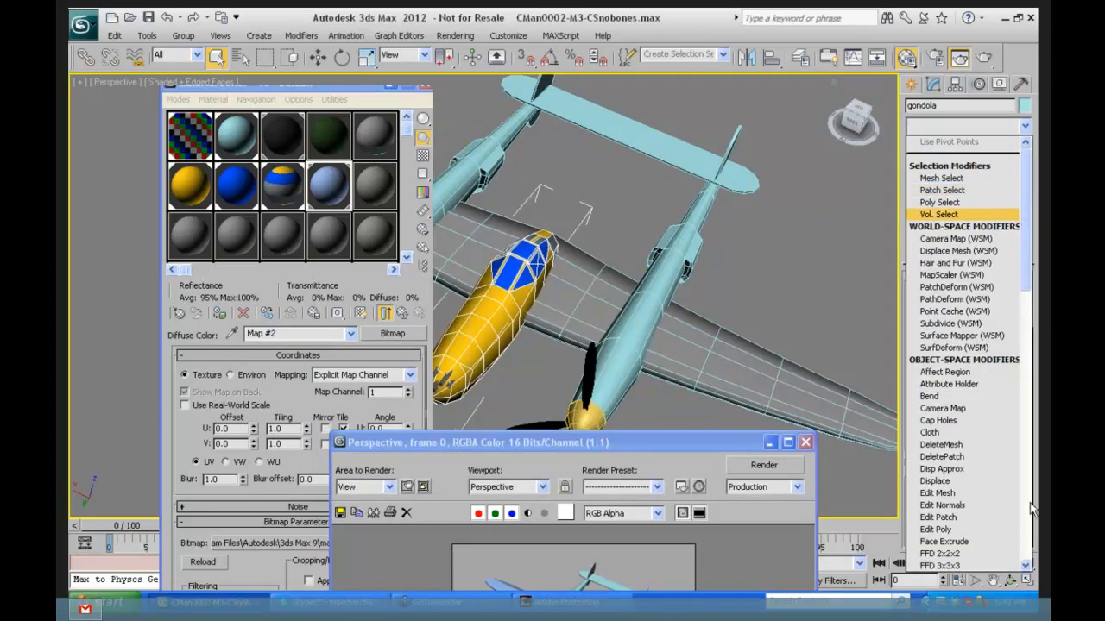
left_click_drag(1023, 219, 1024, 533)
left_click(937, 457)
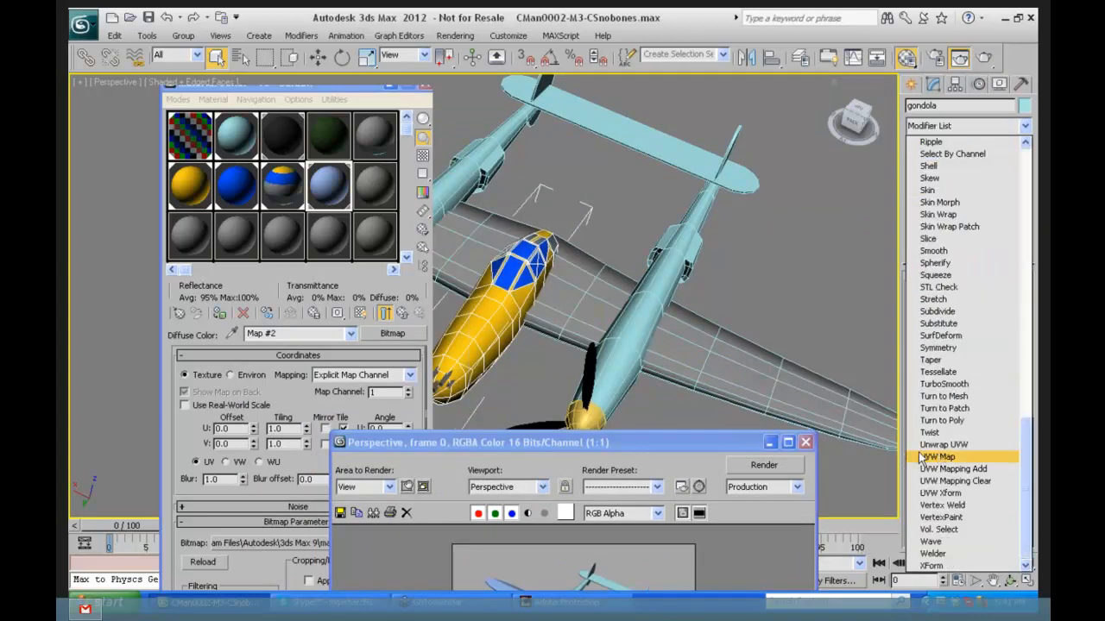
left_click_drag(926, 350, 926, 261)
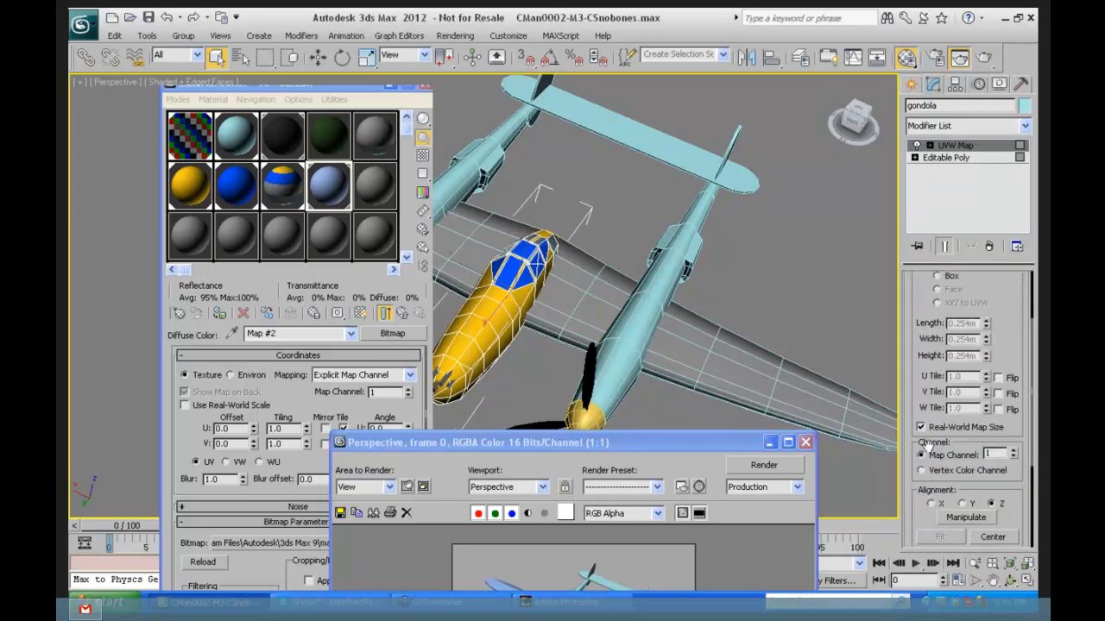
left_click(921, 427)
left_click_drag(569, 442, 734, 11)
left_click(928, 34)
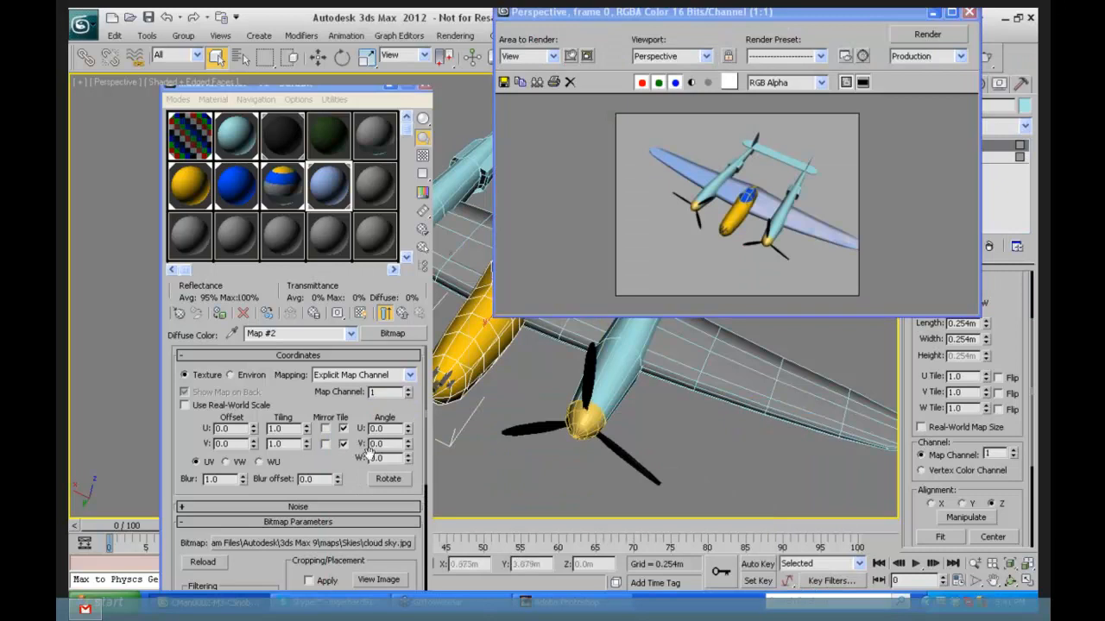
Step: Review Material 2's diffuse map and the available map types, ending at the Blend's top-level parameters
left_click(402, 313)
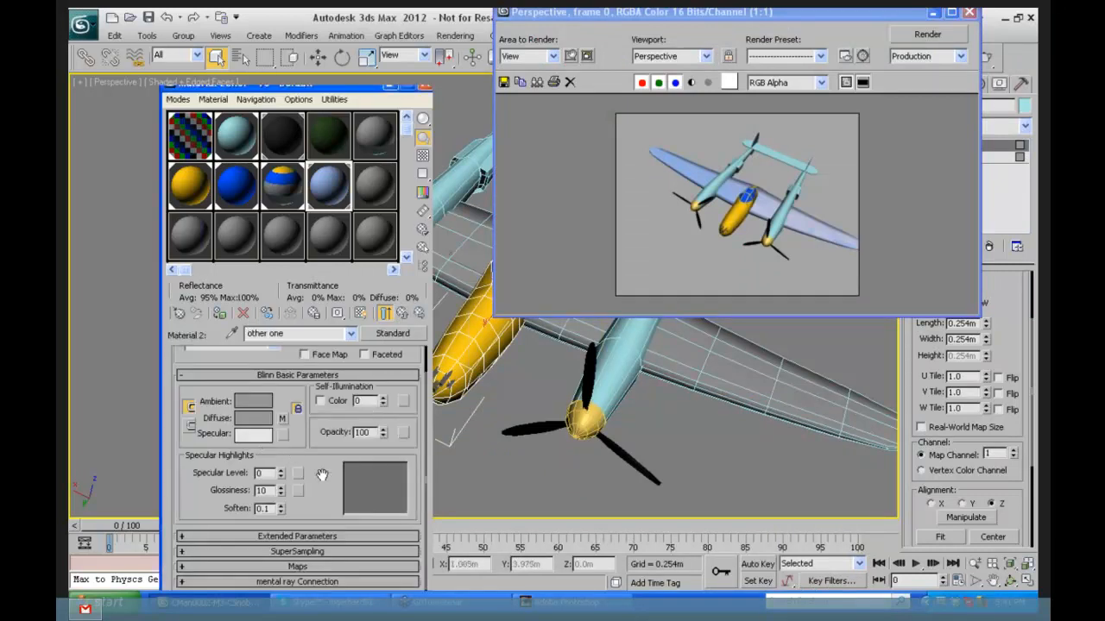
left_click(283, 419)
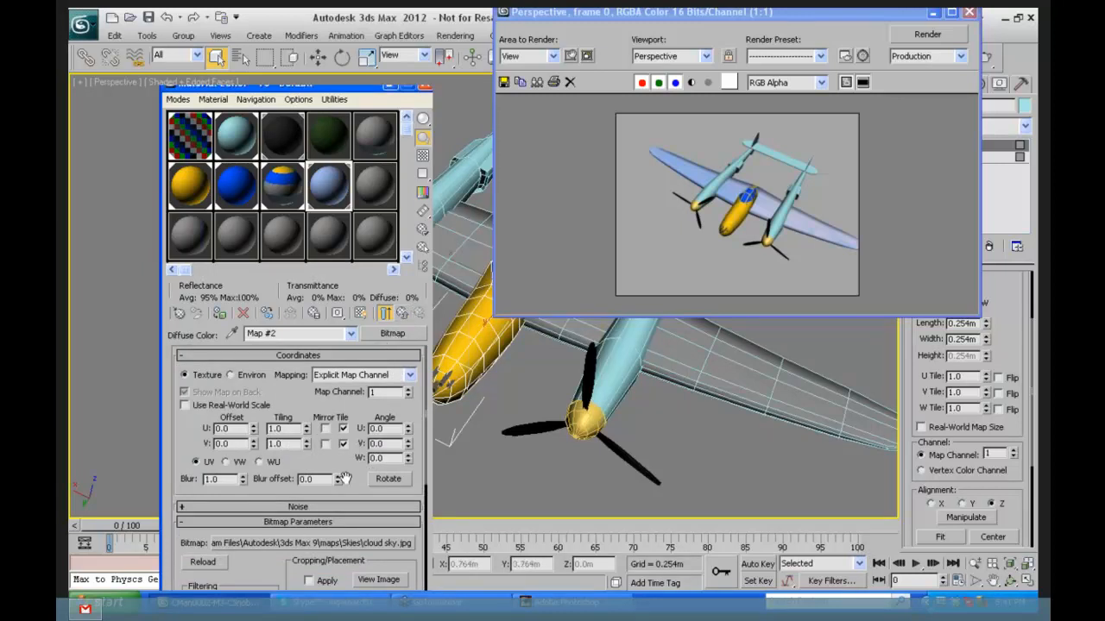
left_click(390, 334)
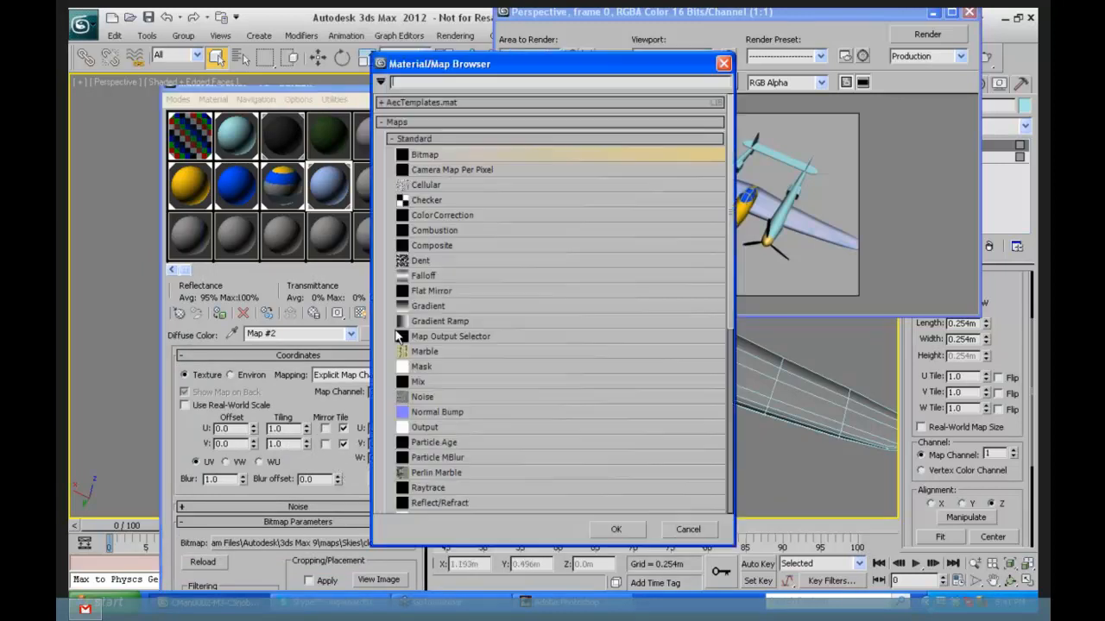
key("Escape")
left_click(402, 313)
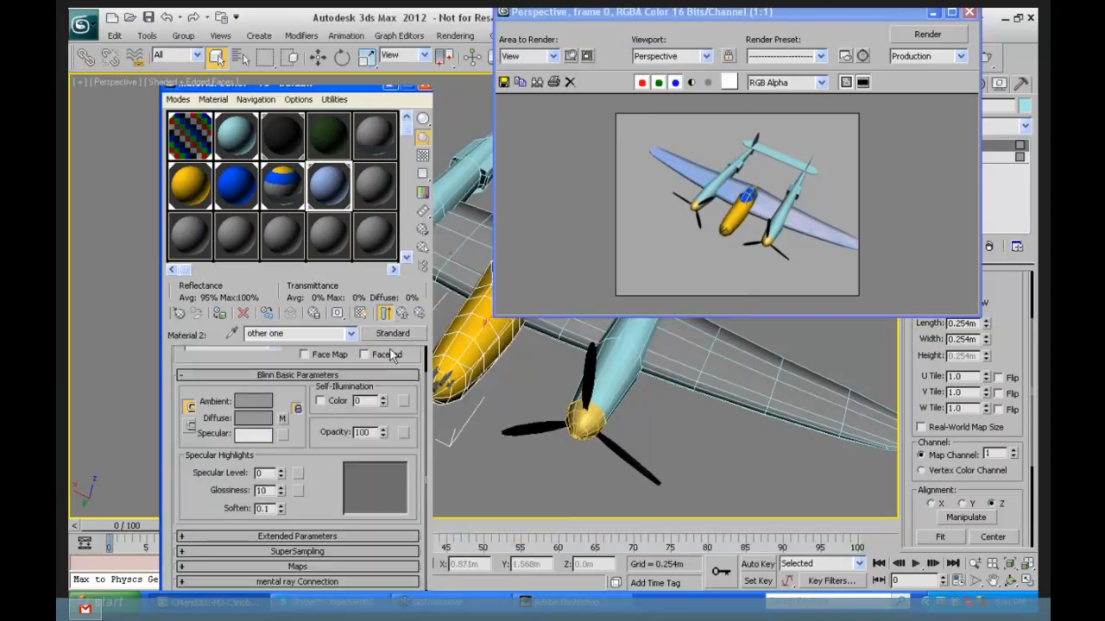
left_click(399, 314)
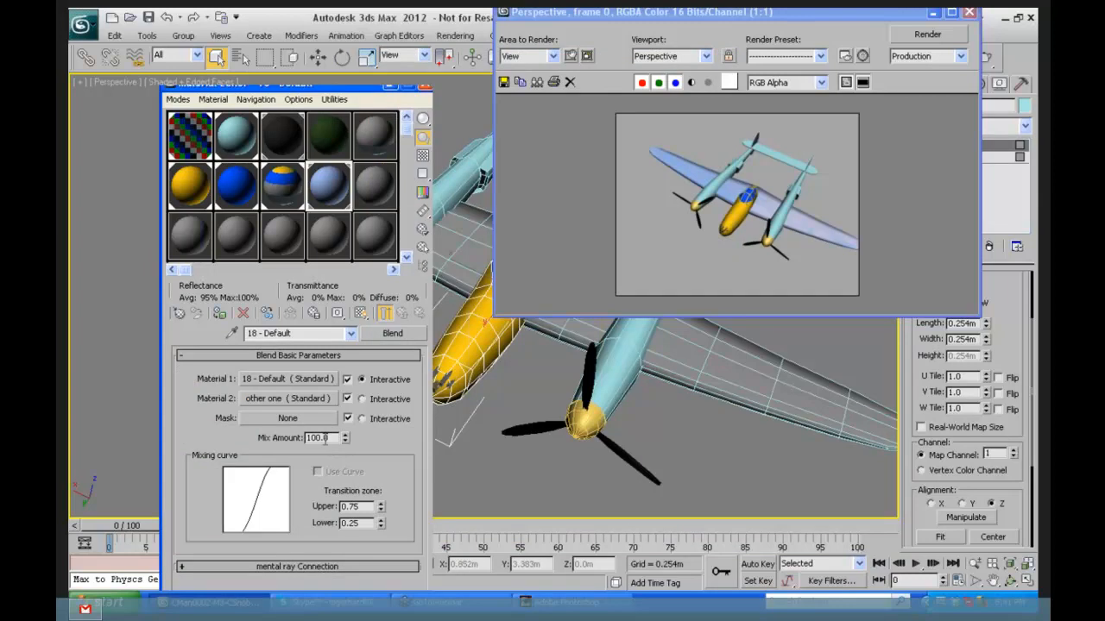
Step: Set the Blend's Mix Amount to 0 and render the view
left_click_drag(330, 438, 306, 438)
type("0")
key("Return")
left_click(939, 34)
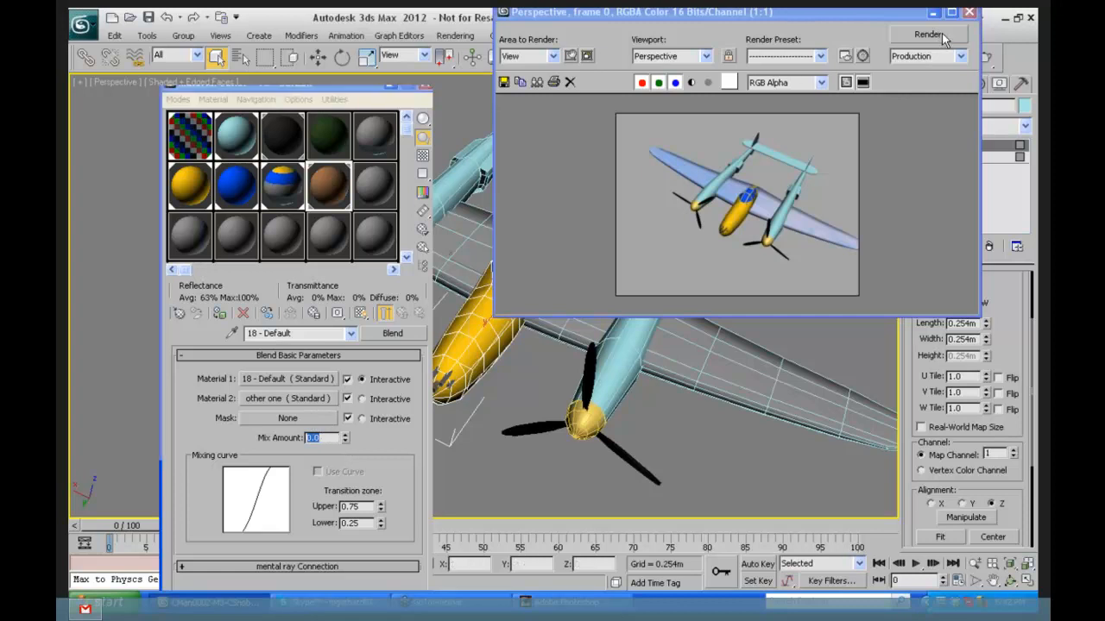
Step: Assign a Checker map as the Blend's mask and turn off Use Real-World Scale for it
left_click(289, 419)
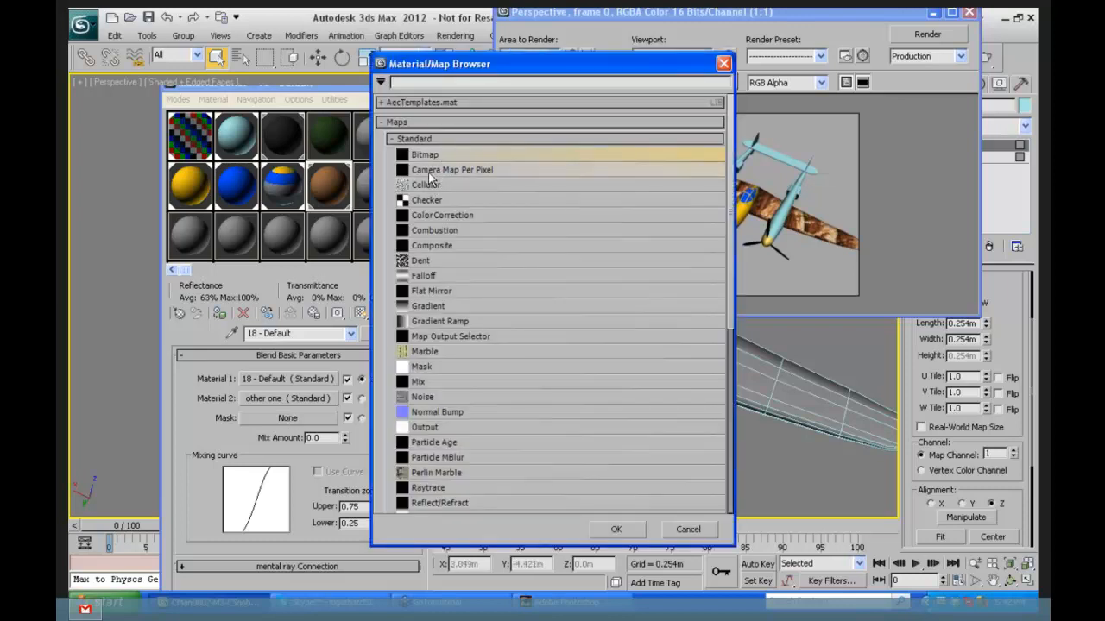
left_click(432, 200)
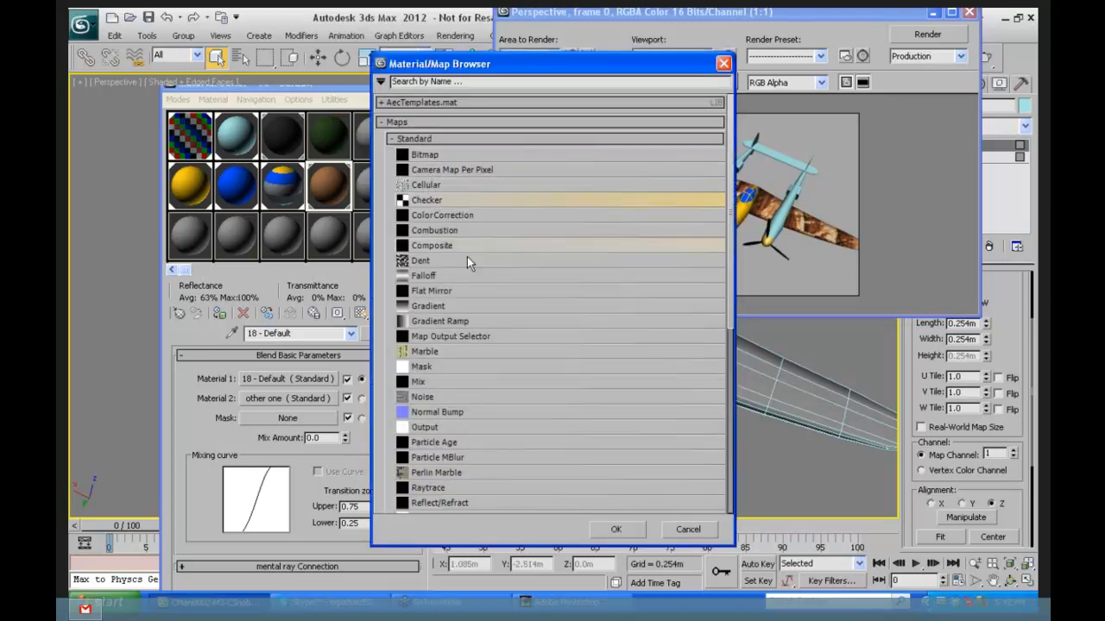
left_click(614, 530)
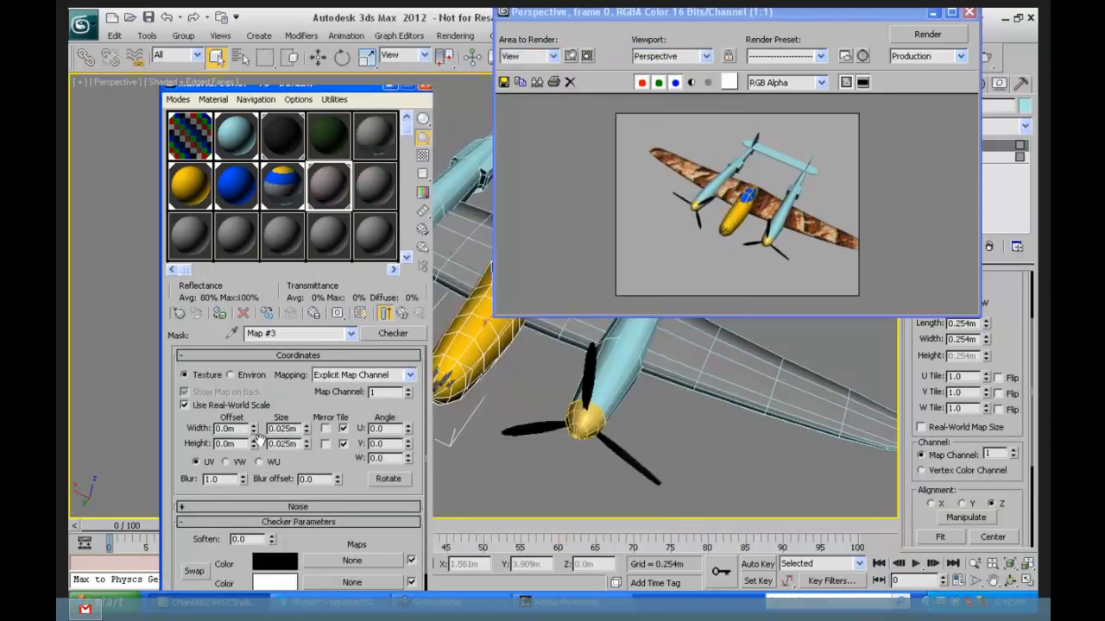
left_click(185, 406)
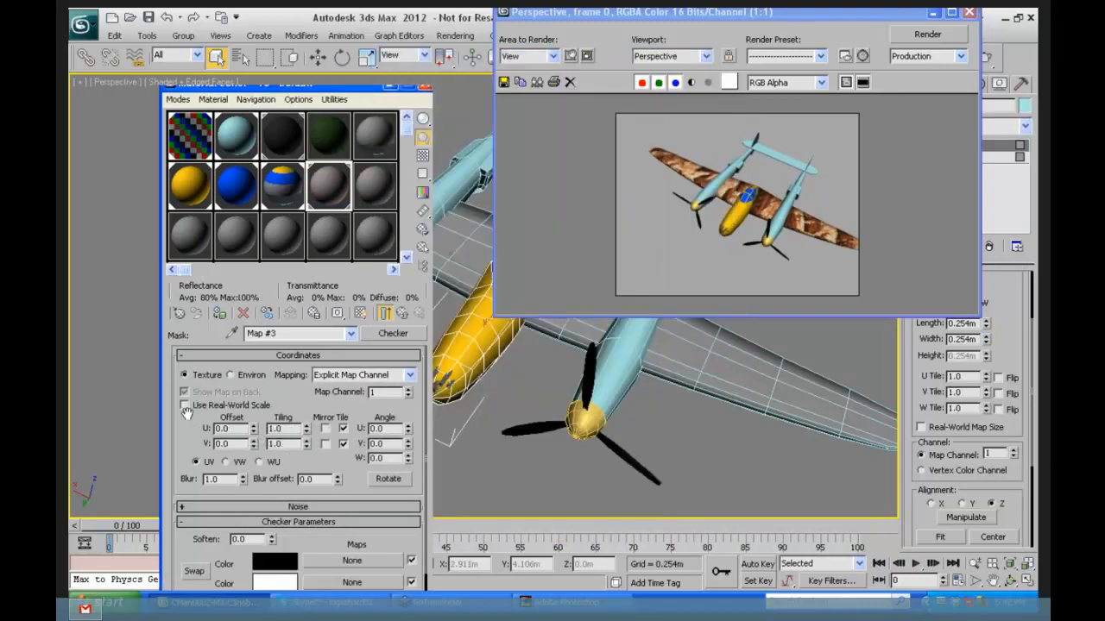
Step: Set the Checker mask's U and V tiling to 3.0 and render the view
double_click(276, 429)
key("Tab")
type("3.0")
left_click(931, 36)
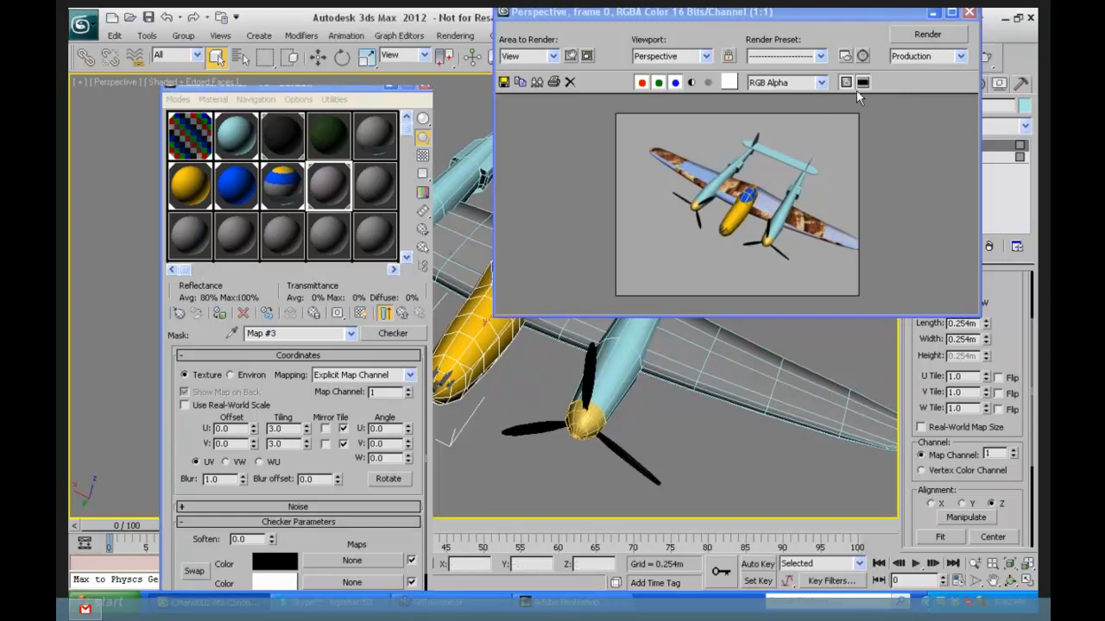
Step: Disable the Blend's Checker mask, set the Mix Amount to 50, and render the view
left_click(402, 312)
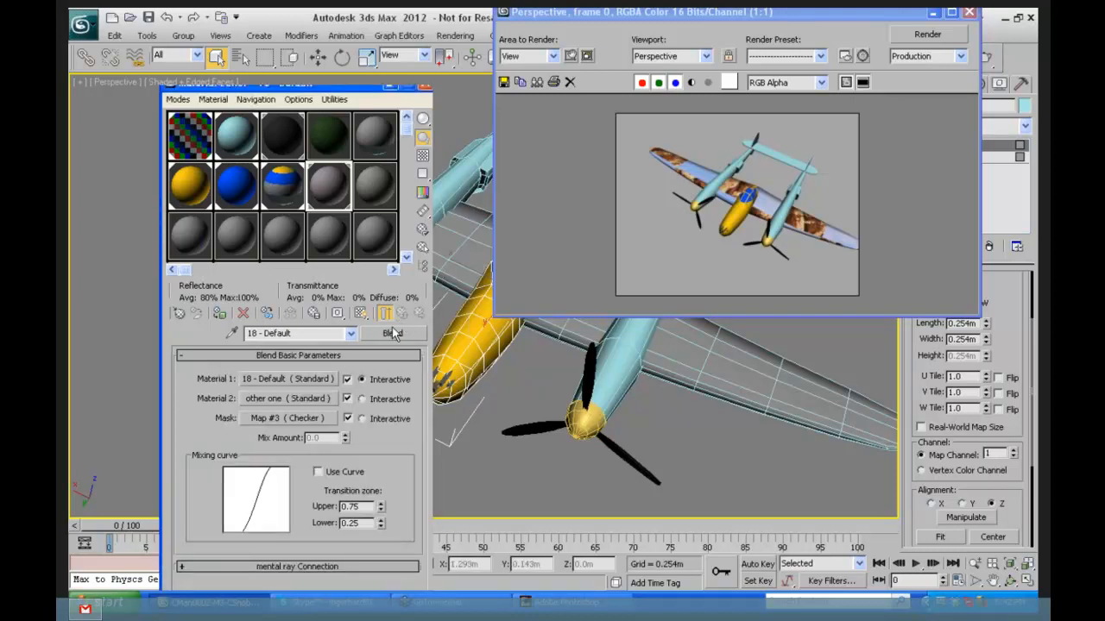
left_click(347, 419)
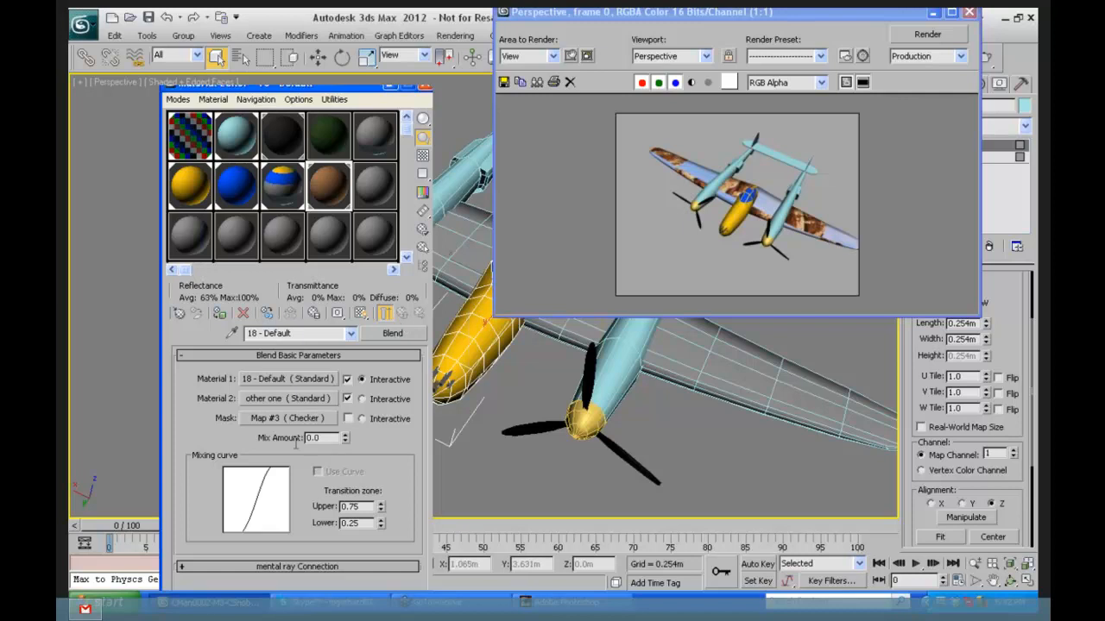
type("50")
key("Return")
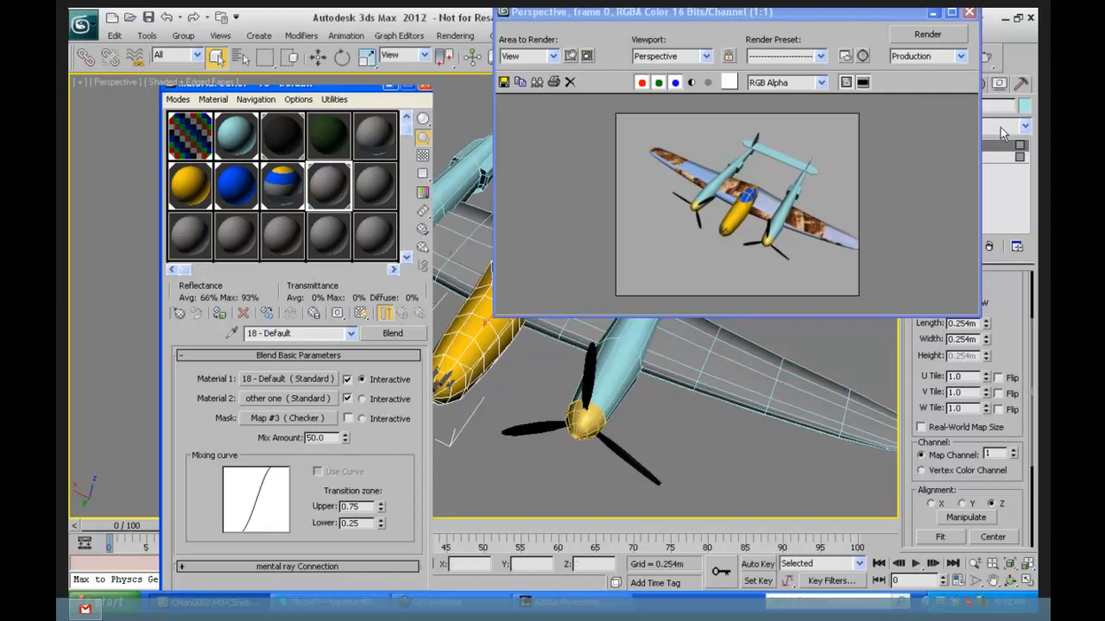
left_click(915, 35)
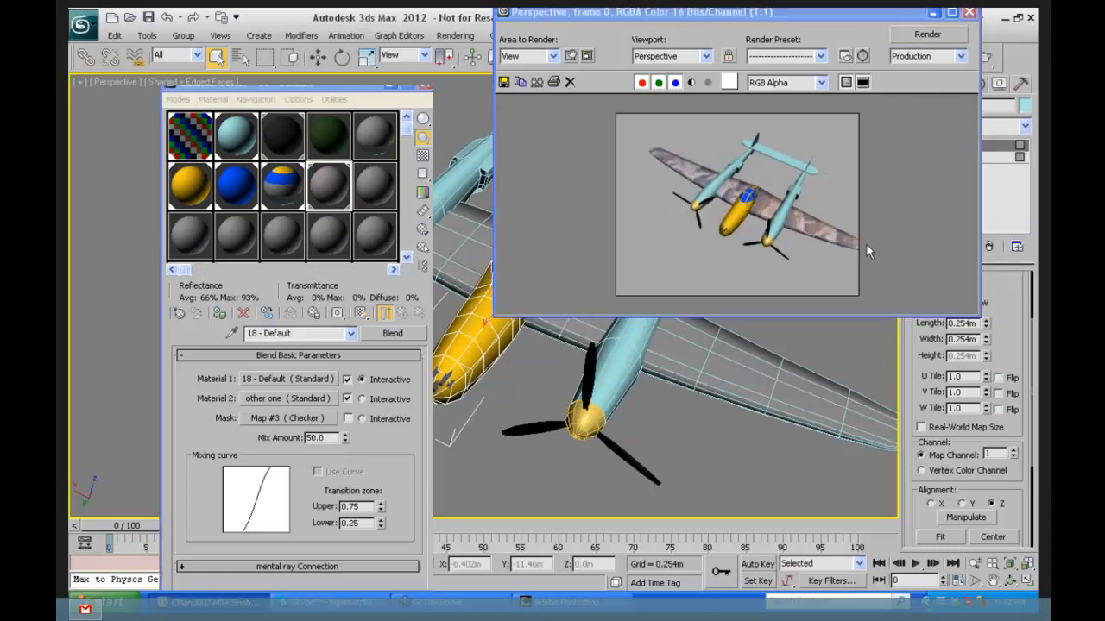
Step: Move the render window out of the way and zoom in on the wing beside the gondola
left_click_drag(860, 18, 784, 209)
left_click_drag(662, 321, 435, 339)
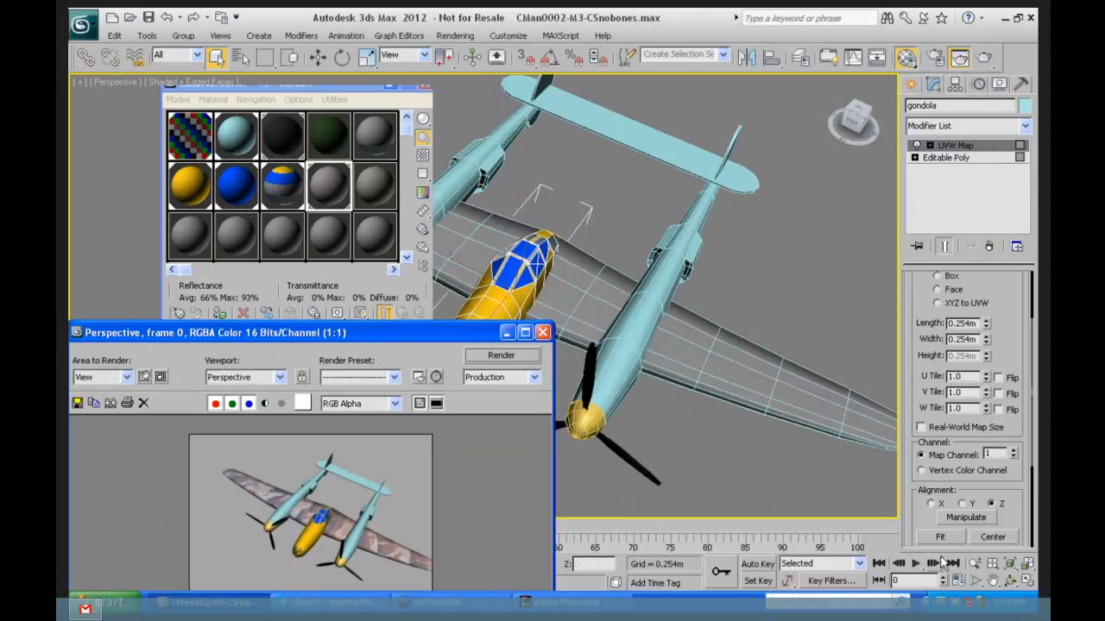
left_click(976, 564)
left_click_drag(585, 317, 601, 203)
left_click_drag(388, 334, 701, 592)
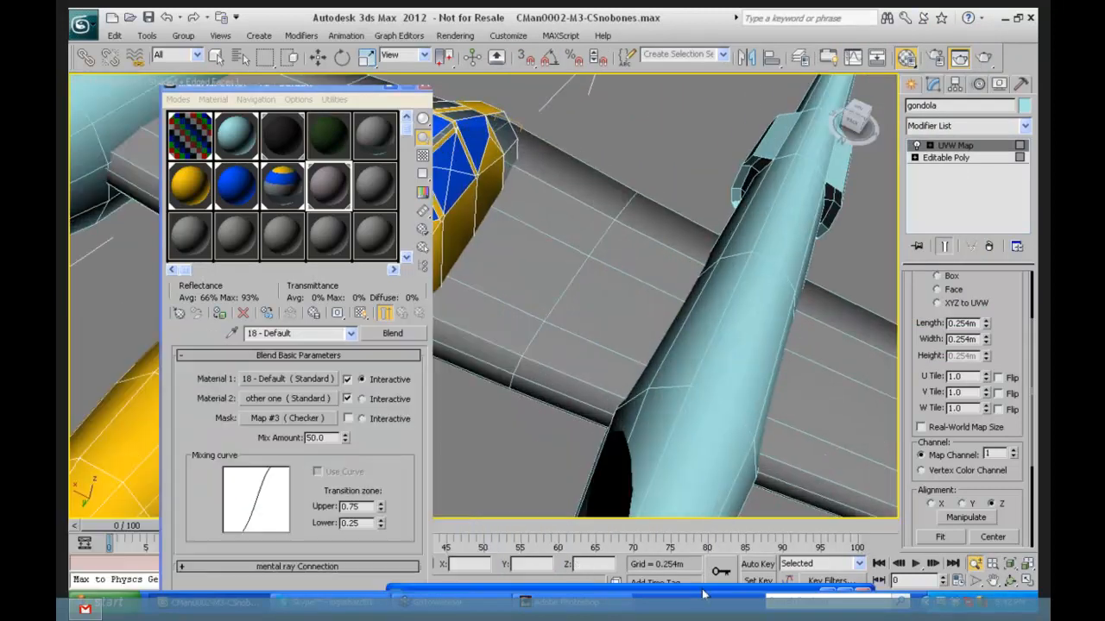
Step: Open the Blend's Material 2, bring the rendered image back into view, and close the render window
left_click(298, 397)
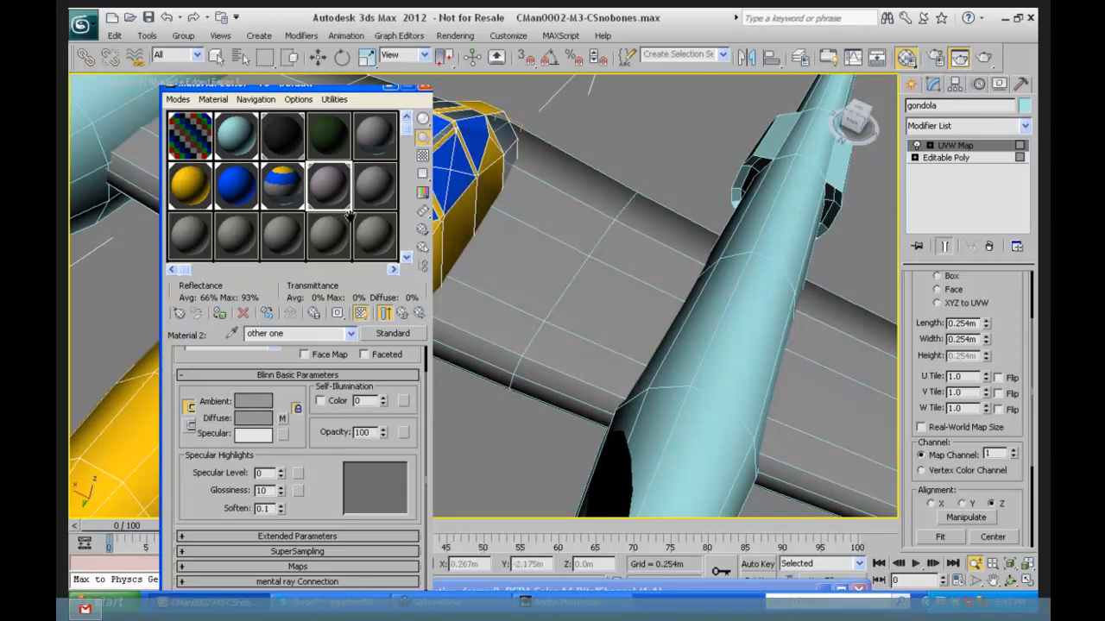
double_click(546, 591)
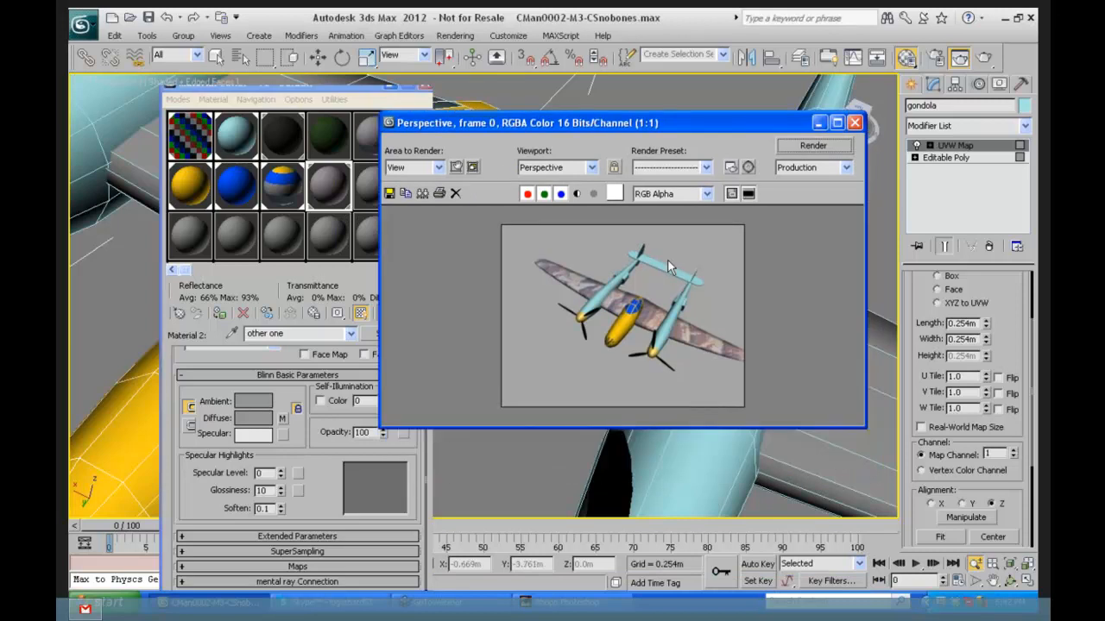
left_click(854, 123)
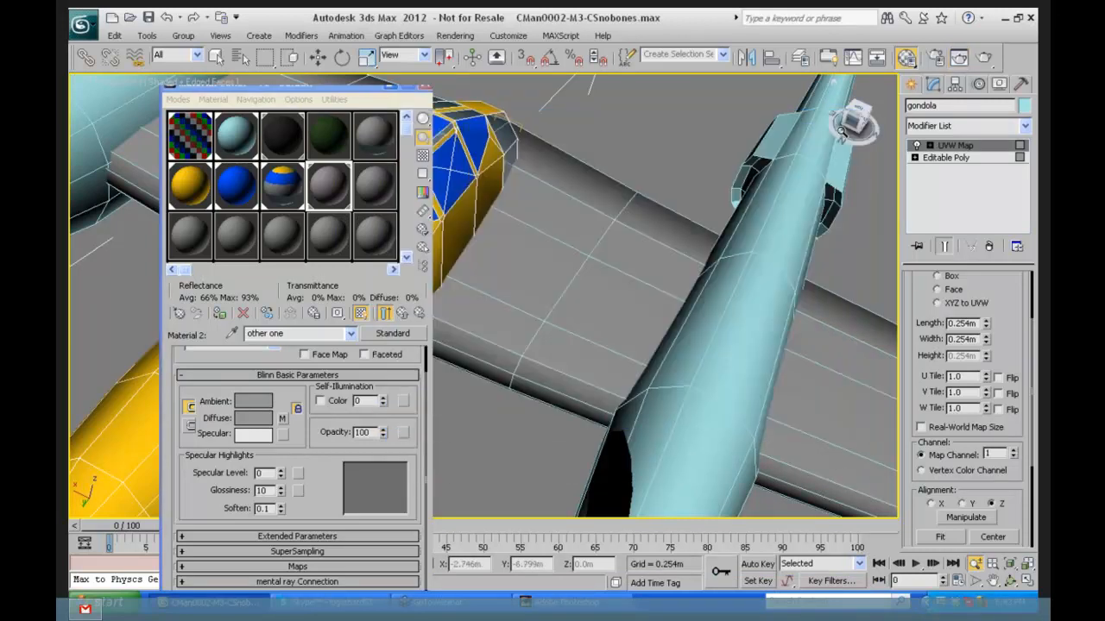
Step: Select the unused 19 - Default material and look over the available material types without changing its type
left_click(412, 312)
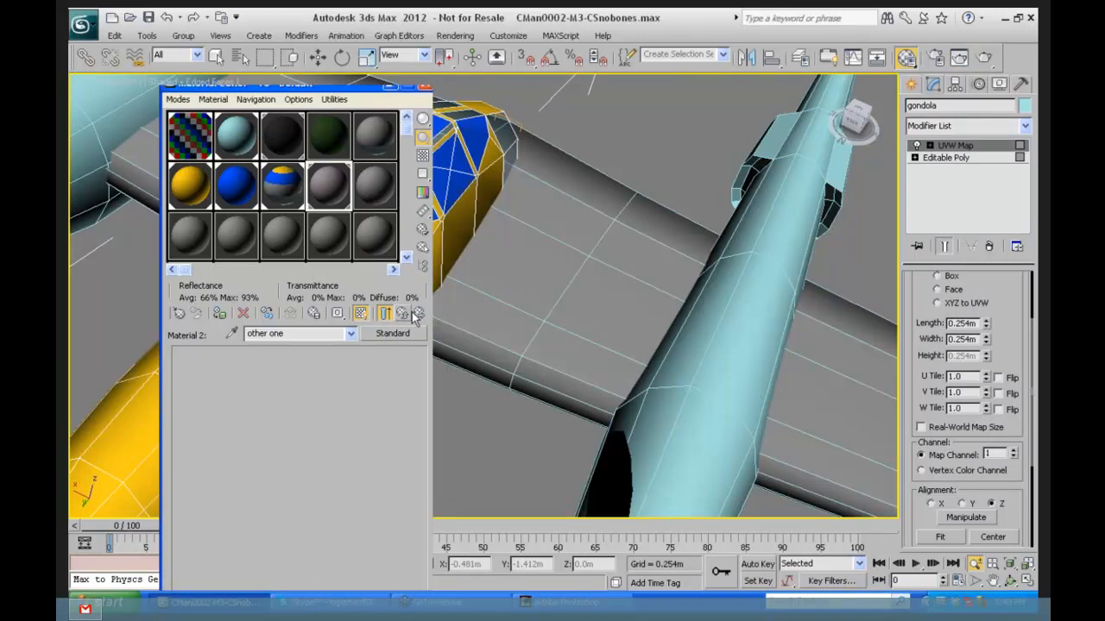
left_click(375, 186)
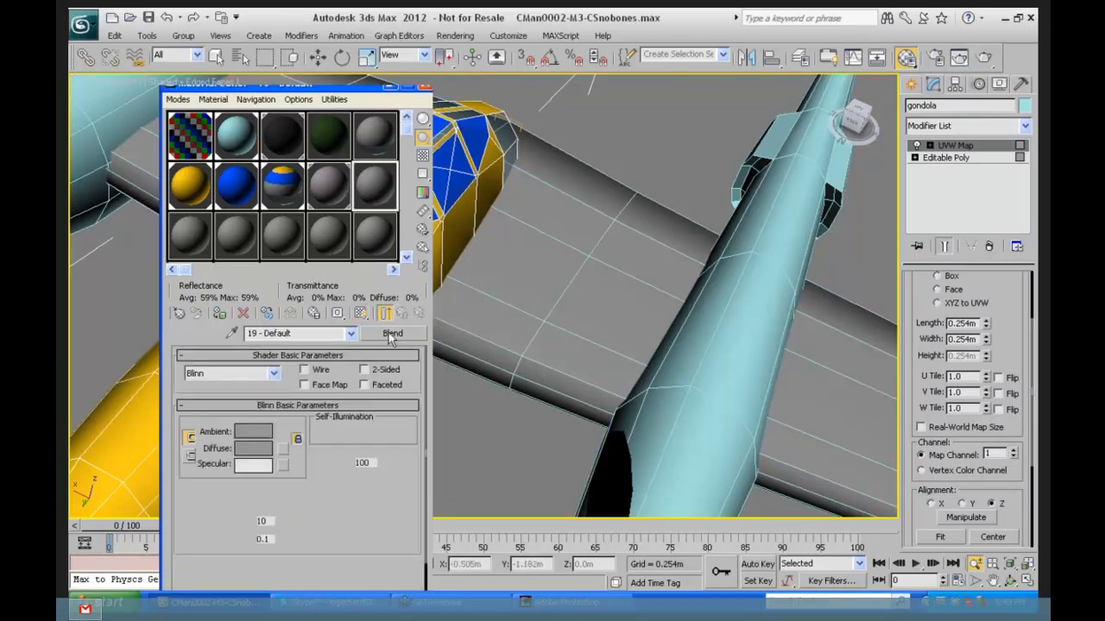
left_click(391, 334)
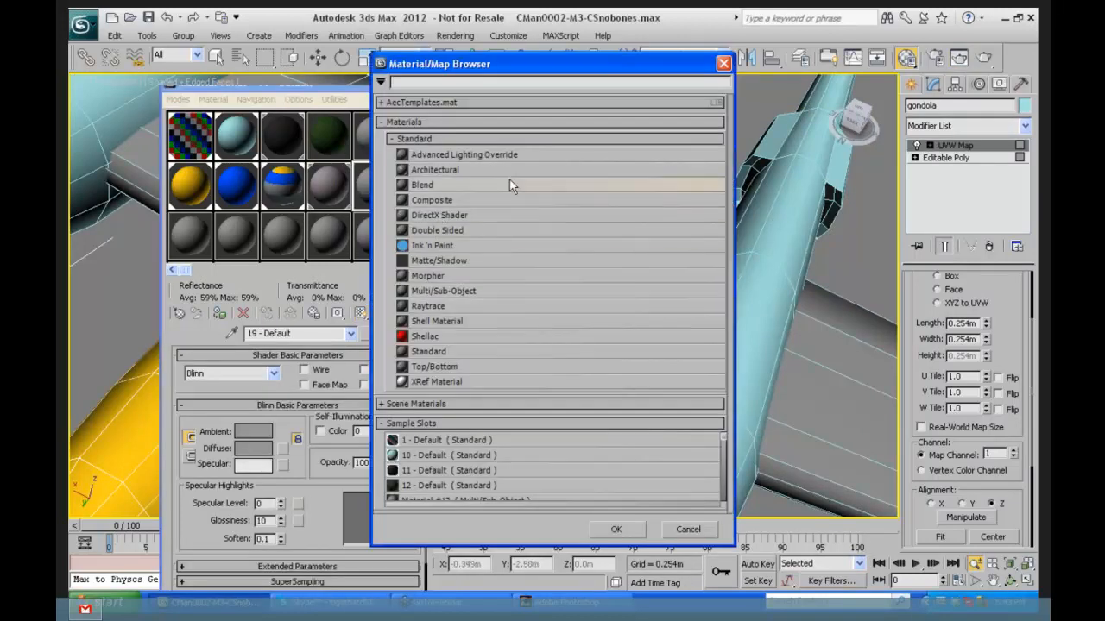
left_click(723, 63)
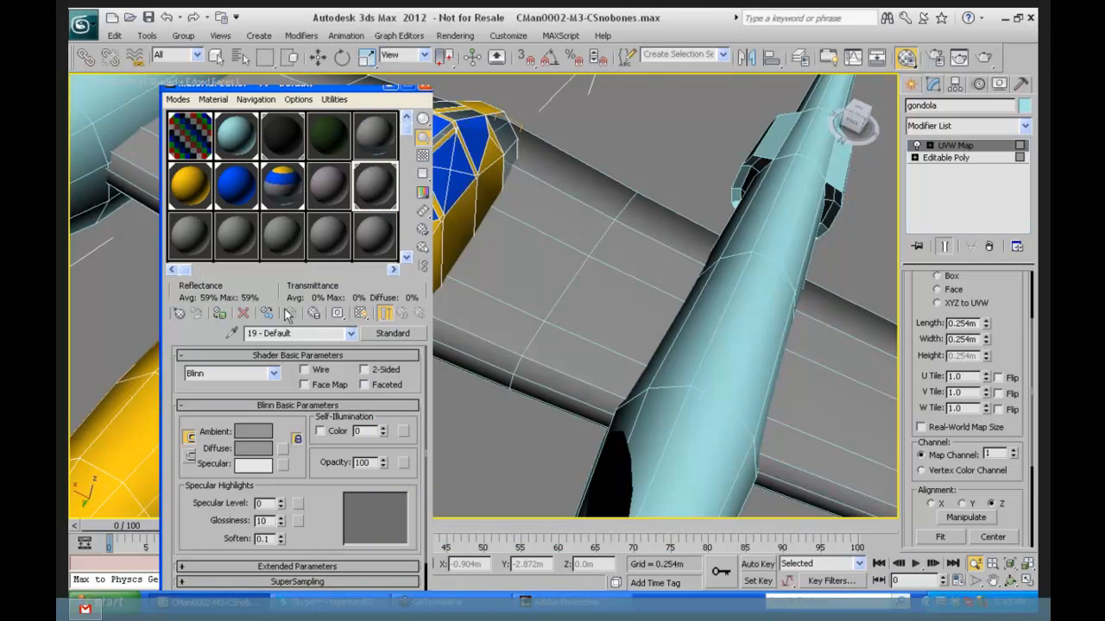
Step: Set the 19 - Default material's diffuse color to light cyan and assign a Mix map to its diffuse channel
left_click(256, 449)
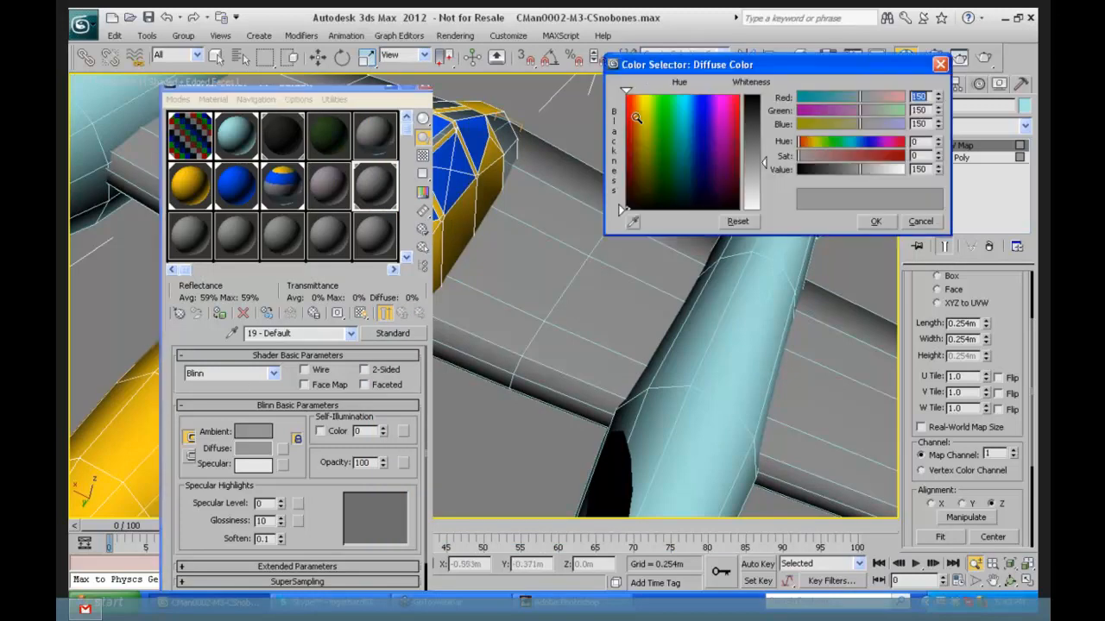
left_click(682, 101)
left_click(878, 223)
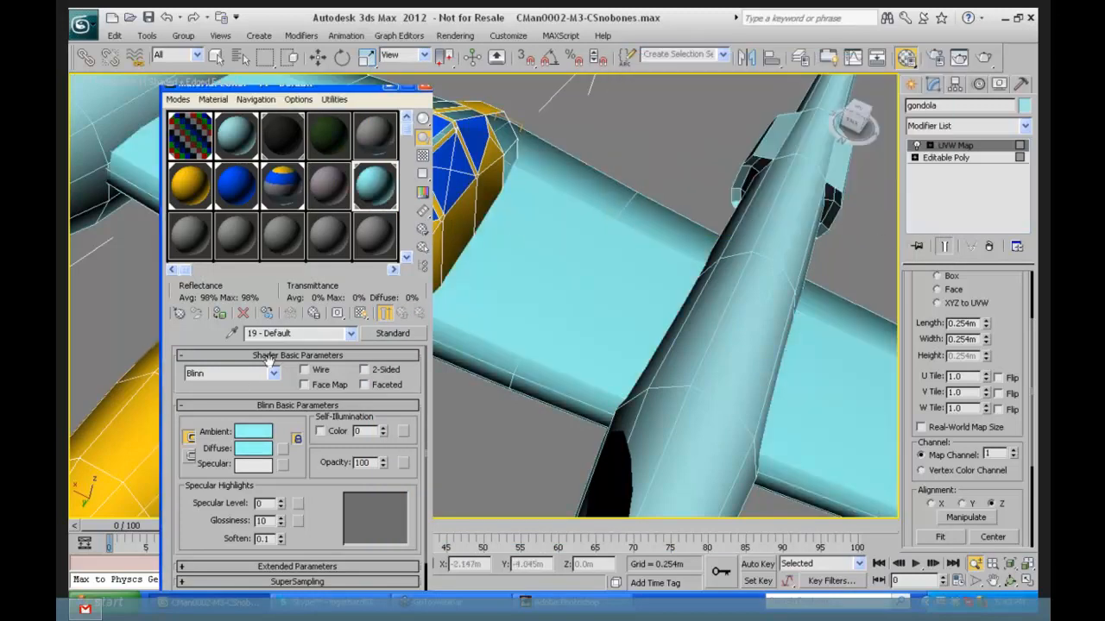
left_click(279, 448)
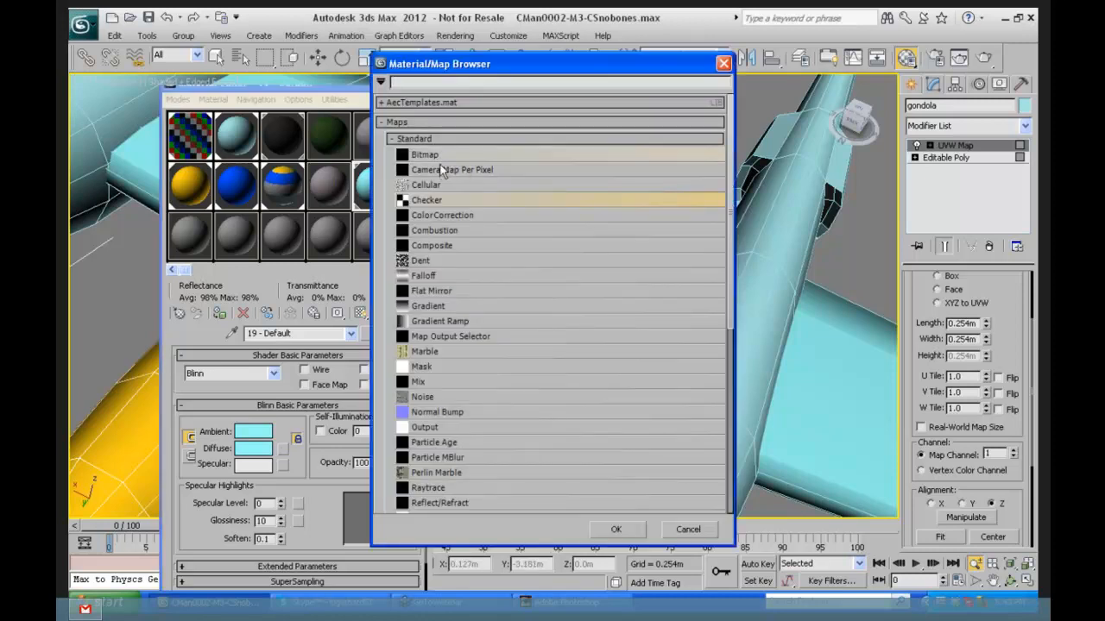
left_click(422, 381)
left_click(618, 527)
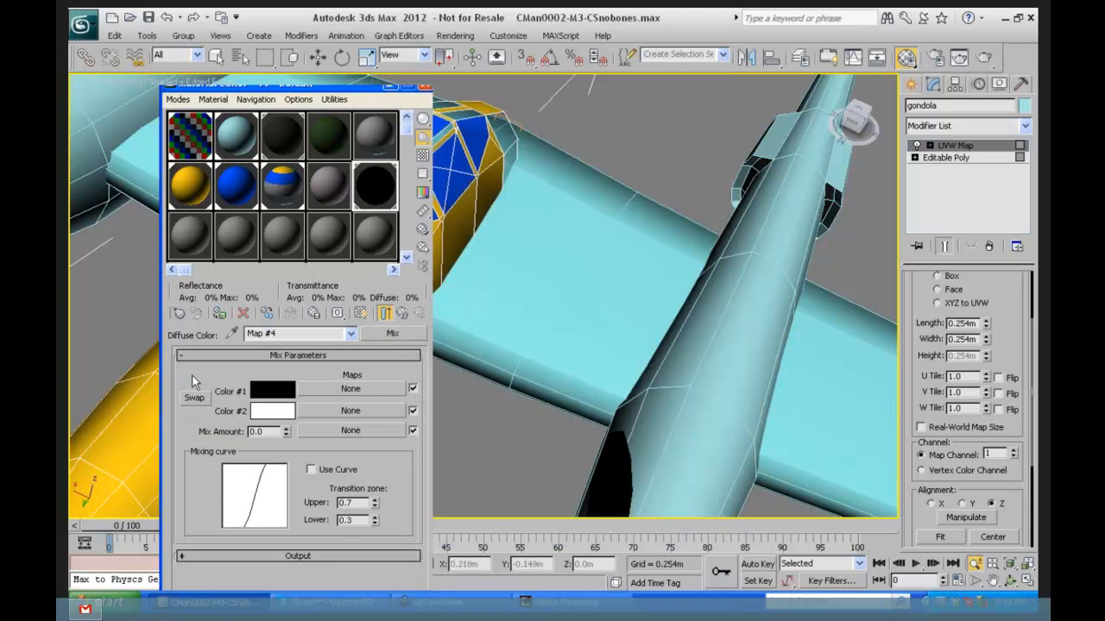
Step: Assign a Checker map to Color #1 of the Mix map
left_click(370, 387)
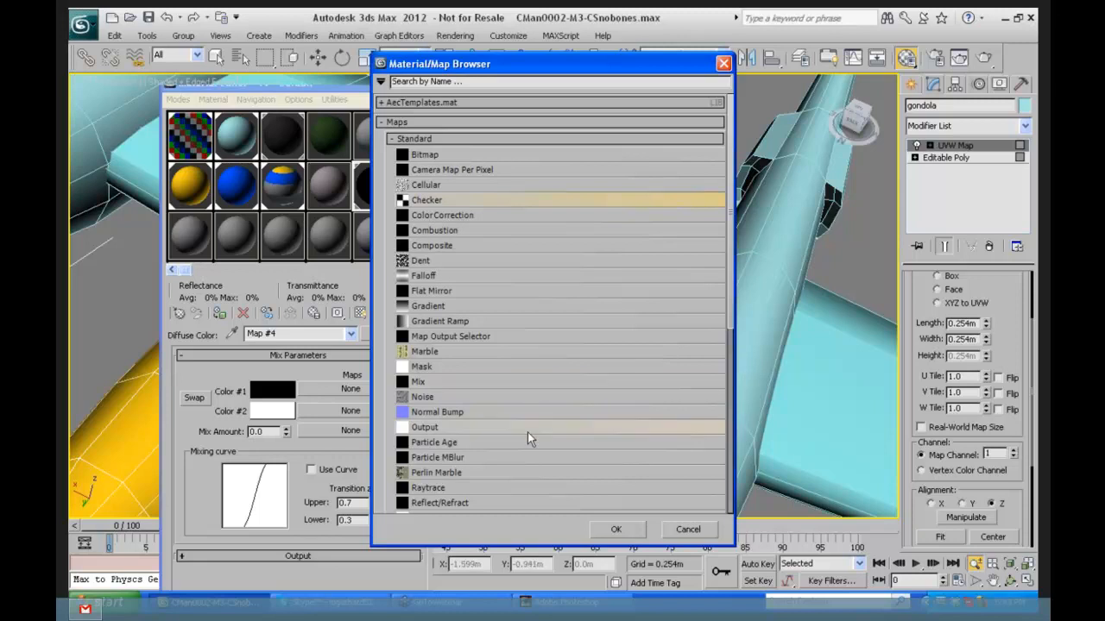
left_click(616, 528)
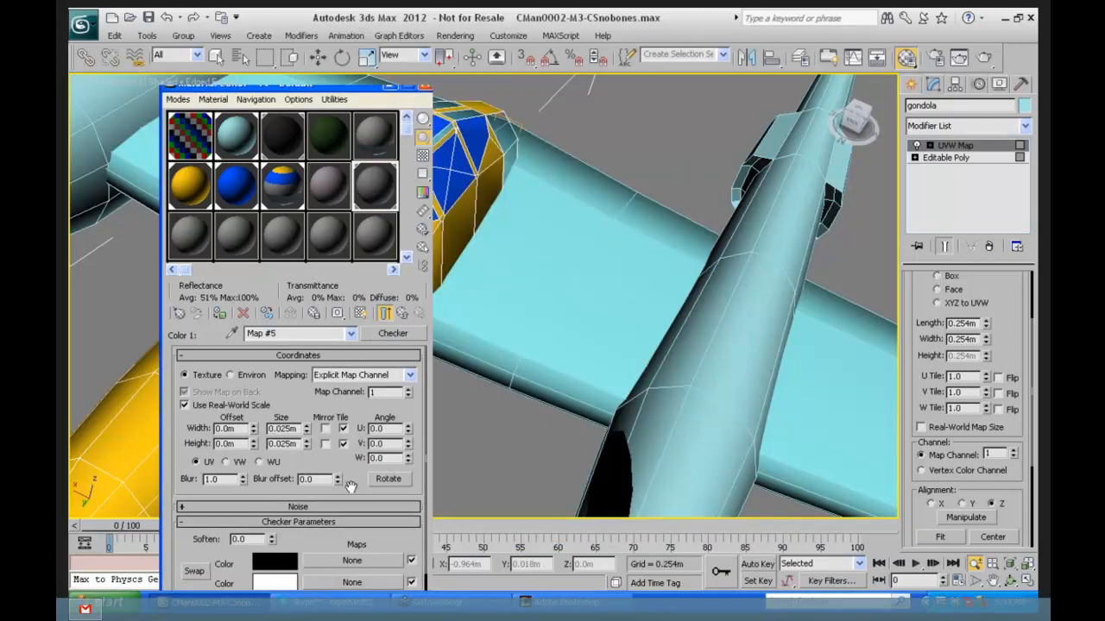
scroll(313, 521, "down", 1)
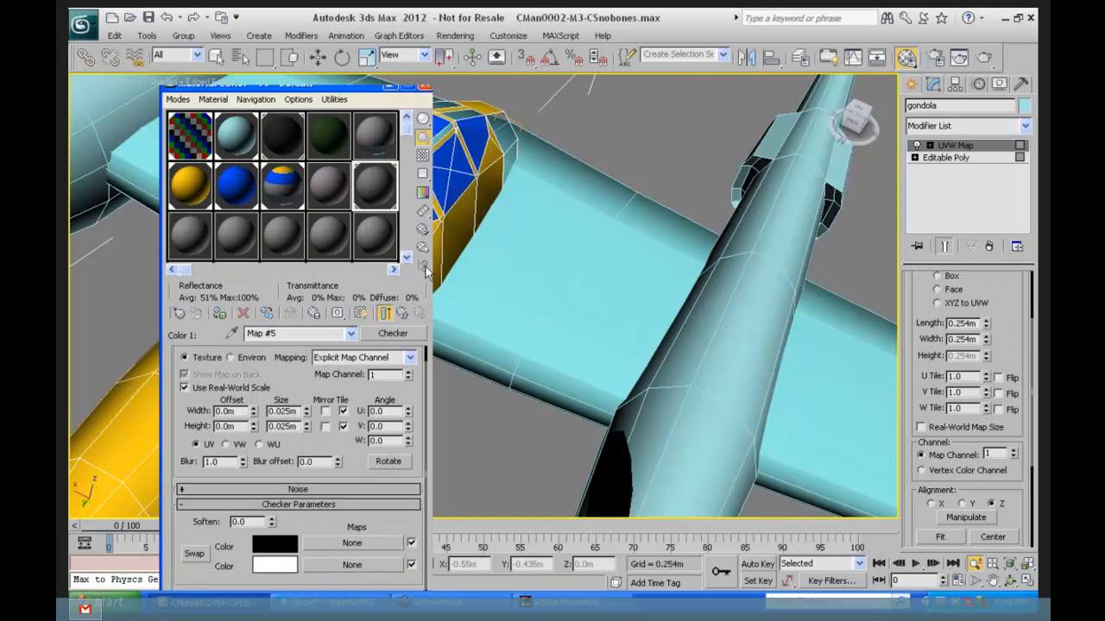
Step: Replace the Color #1 Checker with a Bitmap using CLOUD2.JPG from the Skies folder and show it in the viewport
left_click(399, 332)
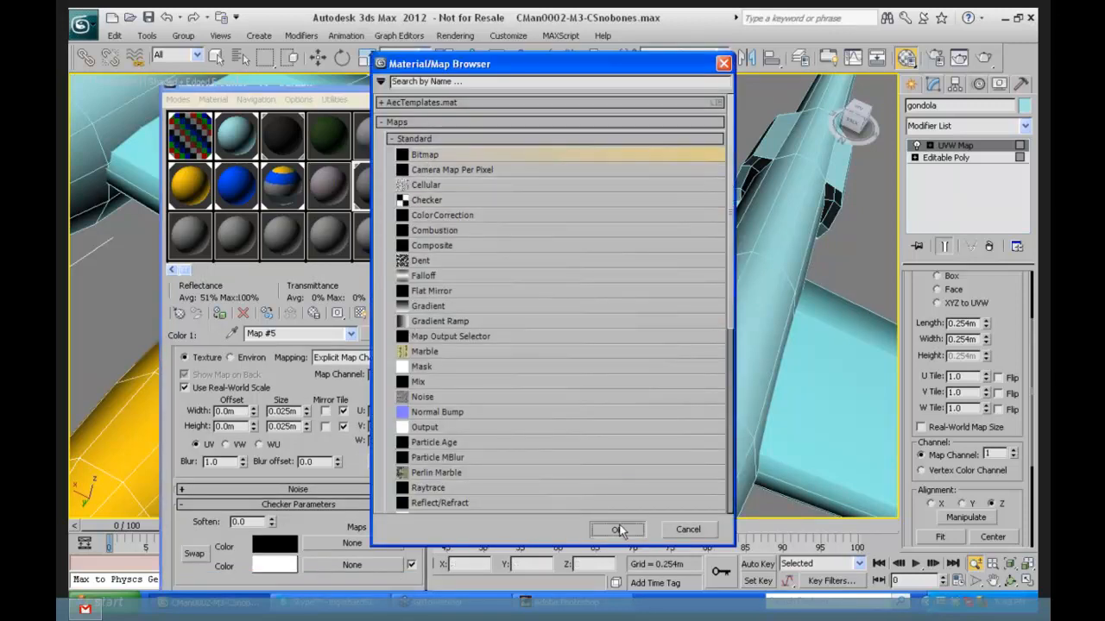
double_click(541, 220)
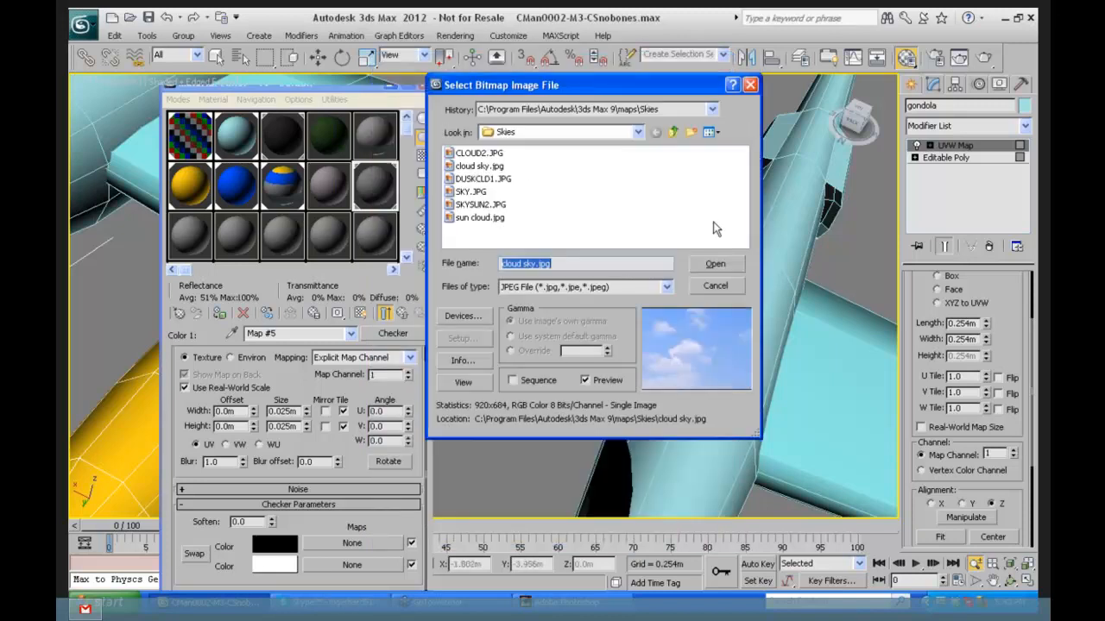
left_click(480, 153)
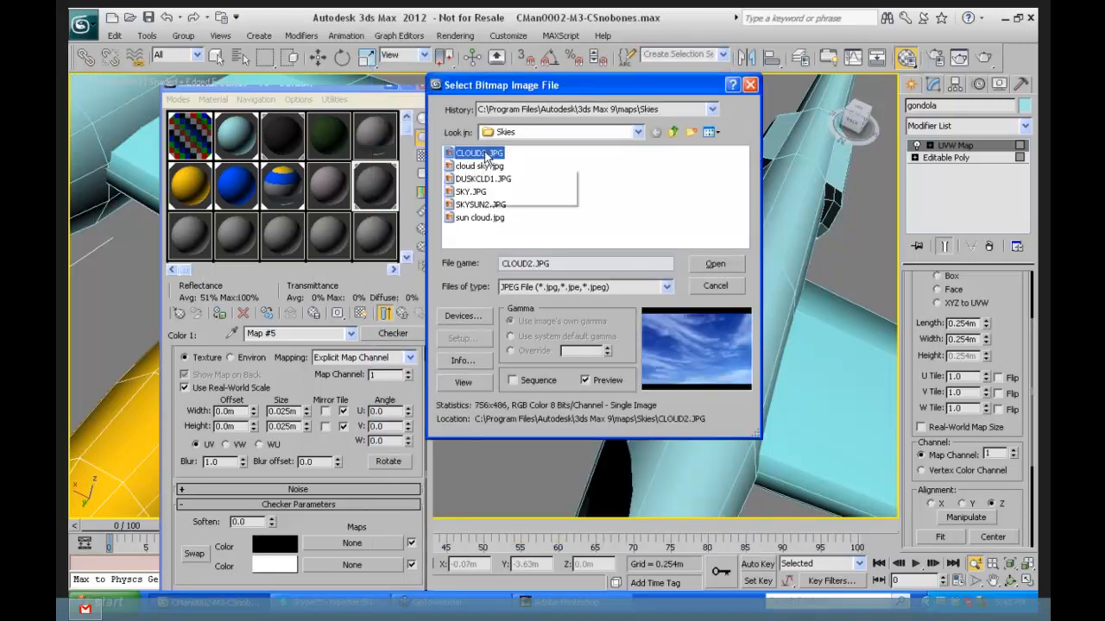
left_click(714, 264)
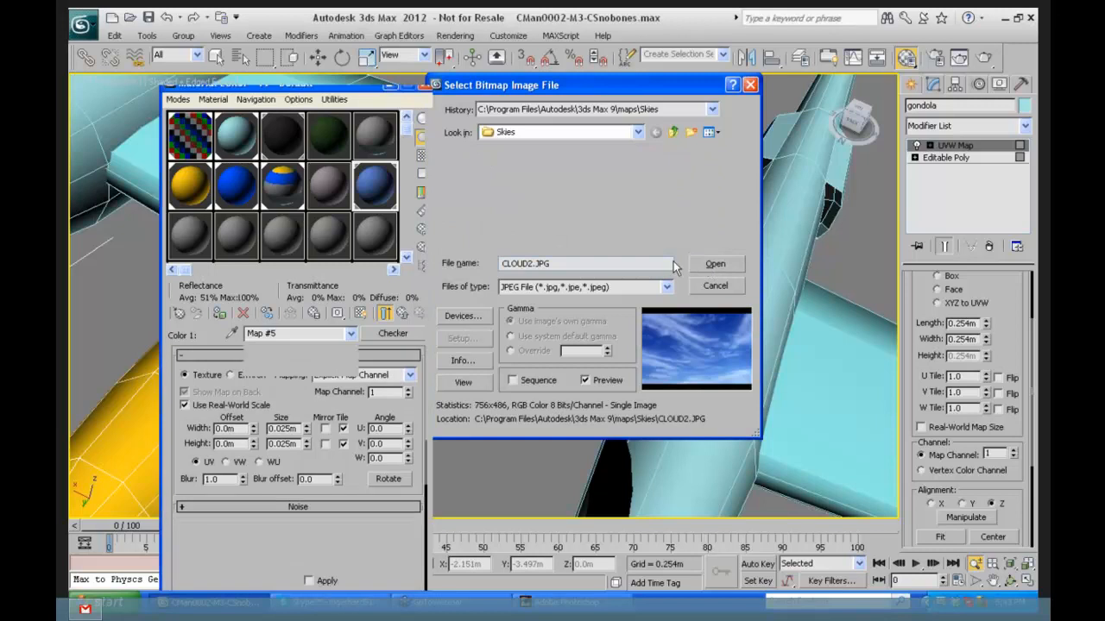
left_click(361, 315)
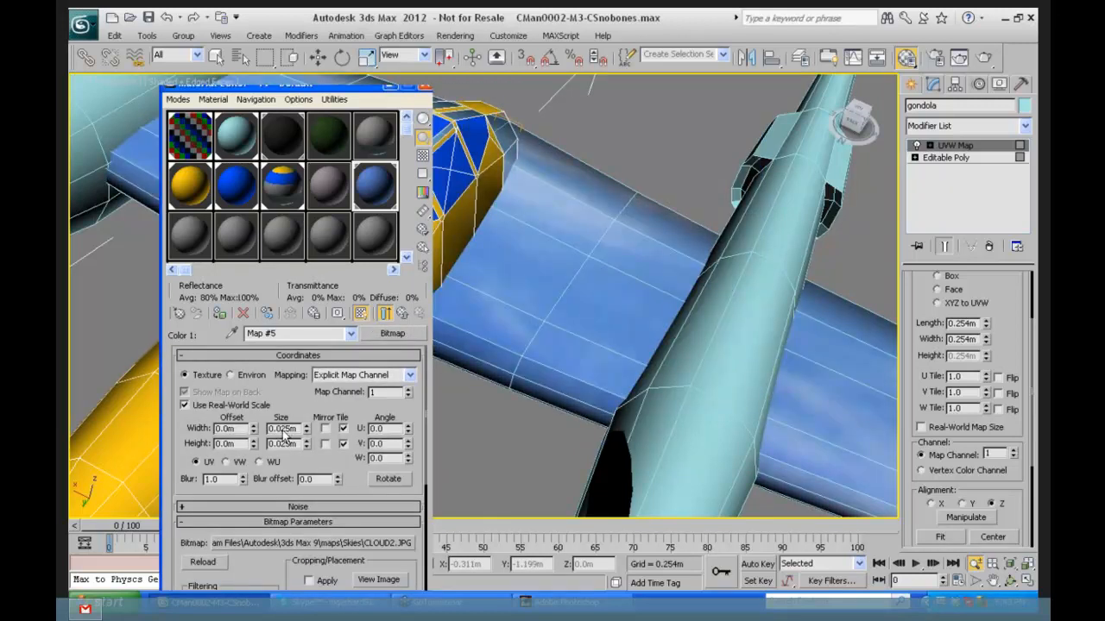
Step: Turn off real-world scale for the cloud bitmap and set its U and V tiling to 3.0
left_click(184, 404)
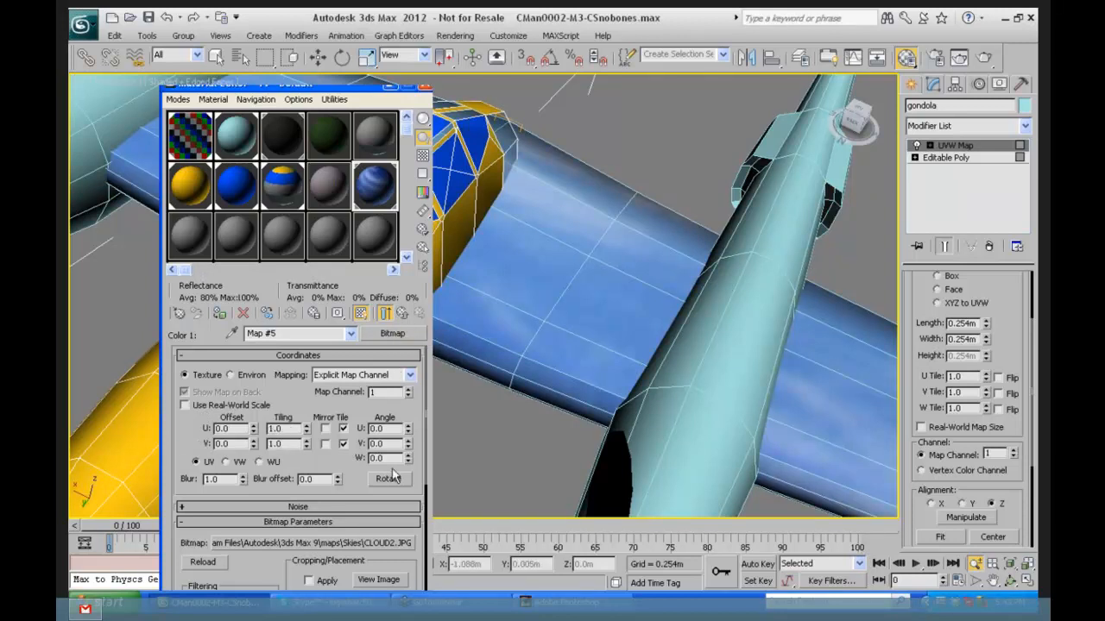
left_click(360, 313)
left_click(362, 314)
double_click(288, 429)
type("3")
key("Tab")
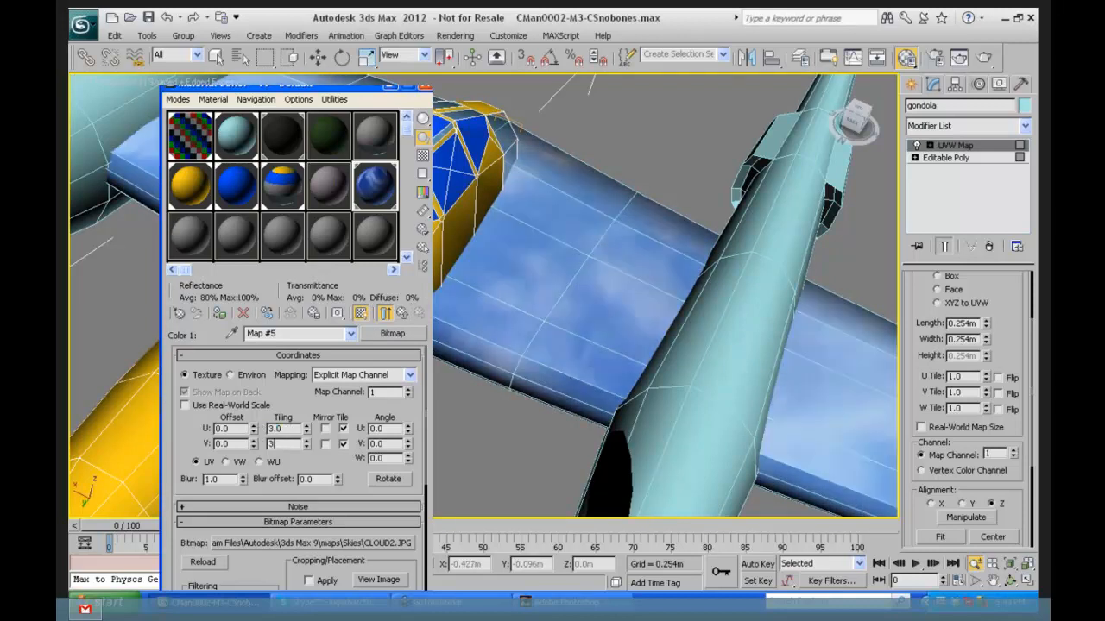
type("3")
key("Return")
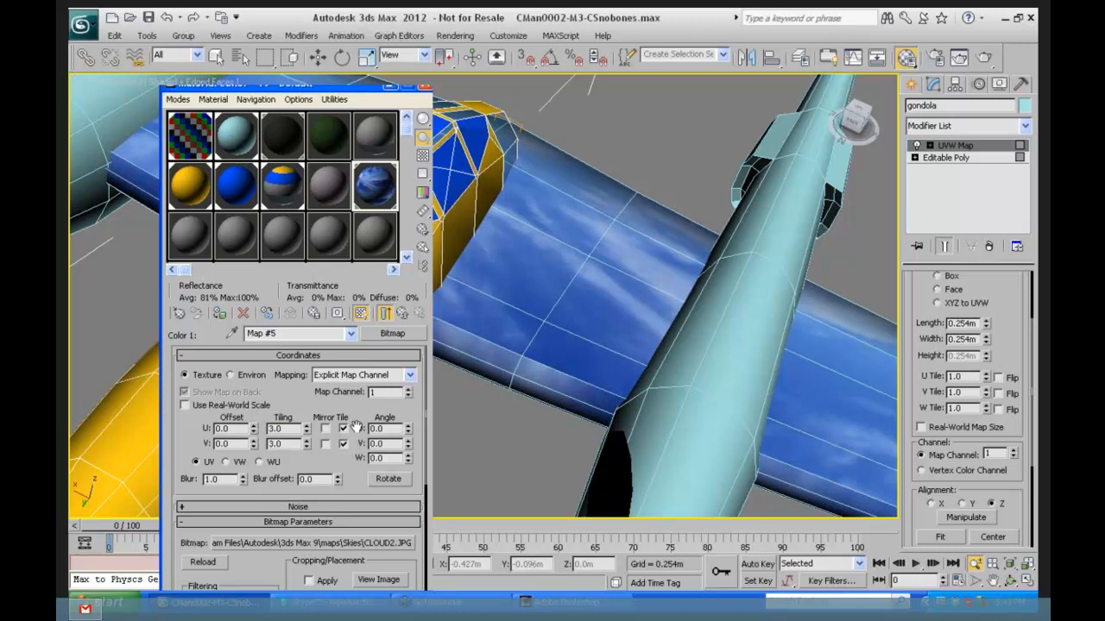
Step: Load TUTSHNGL.JPG from the Wood maps folder as a bitmap for Color #2 of the Mix map
left_click(401, 313)
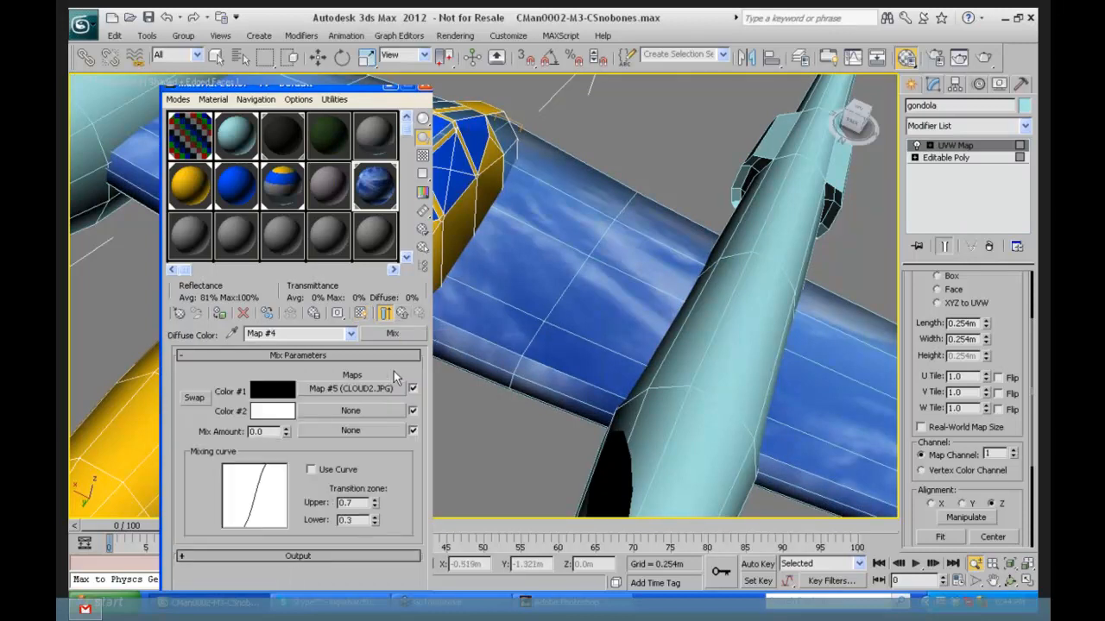
left_click(325, 409)
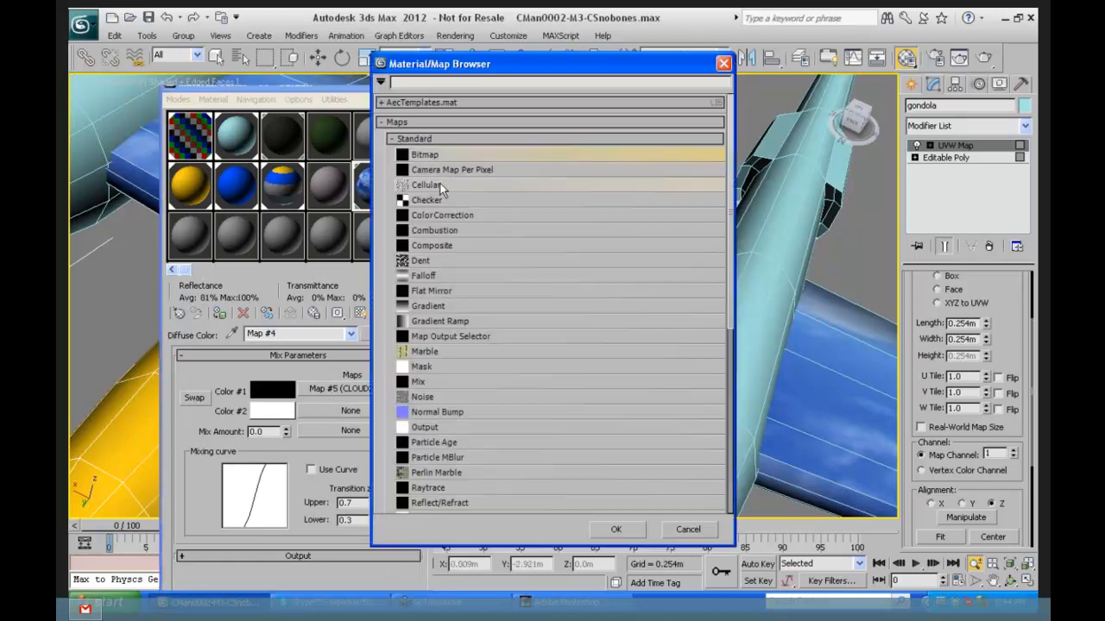
left_click(612, 528)
left_click(712, 109)
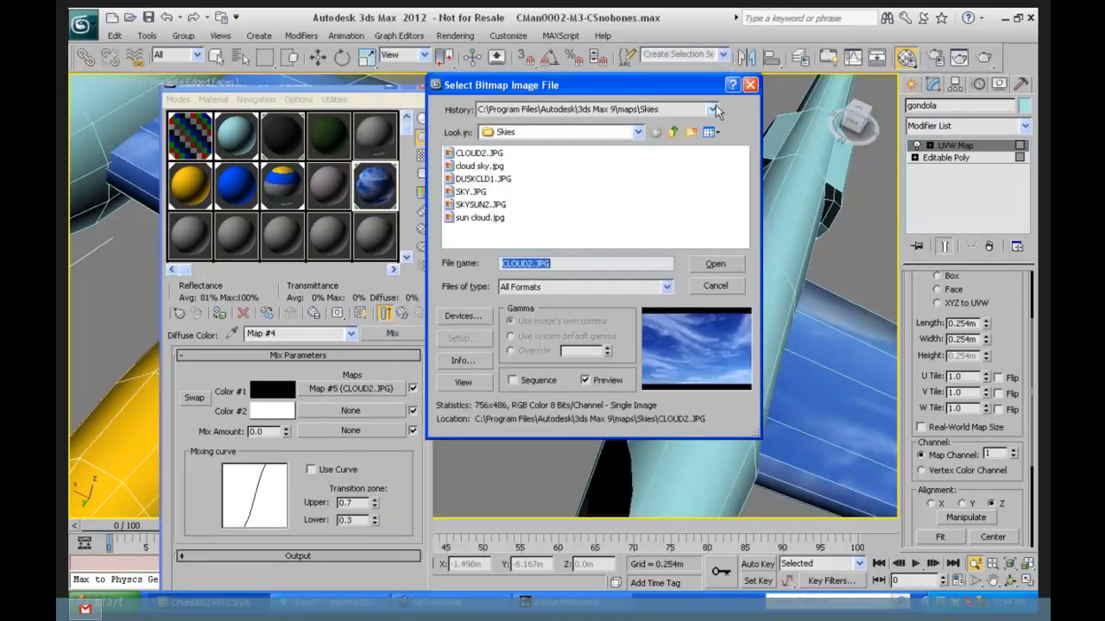
left_click(631, 158)
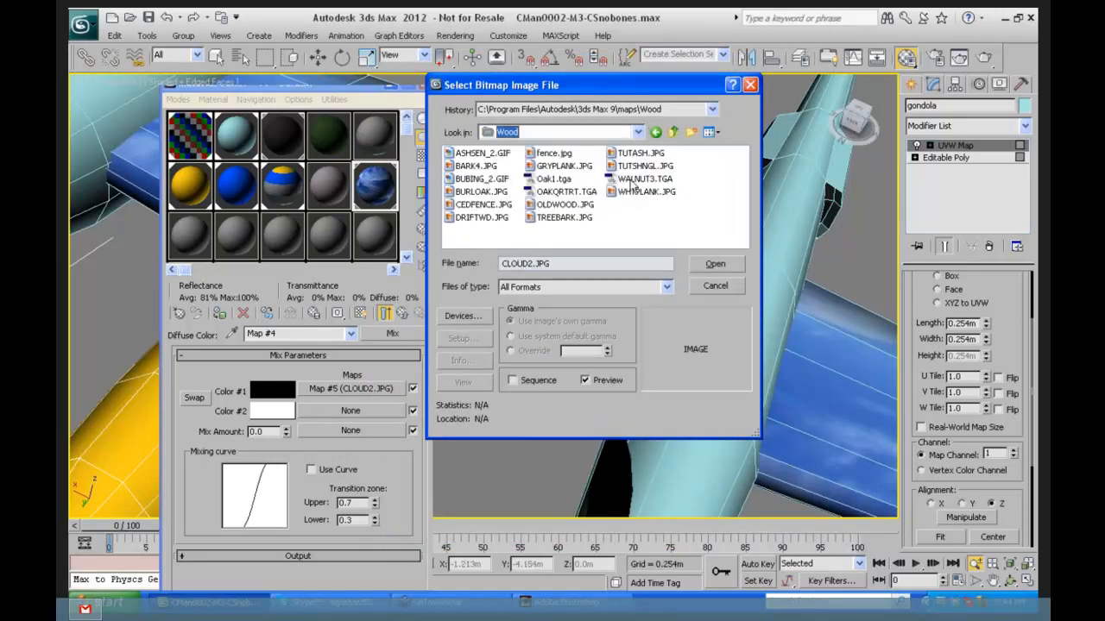
left_click(639, 191)
left_click(643, 179)
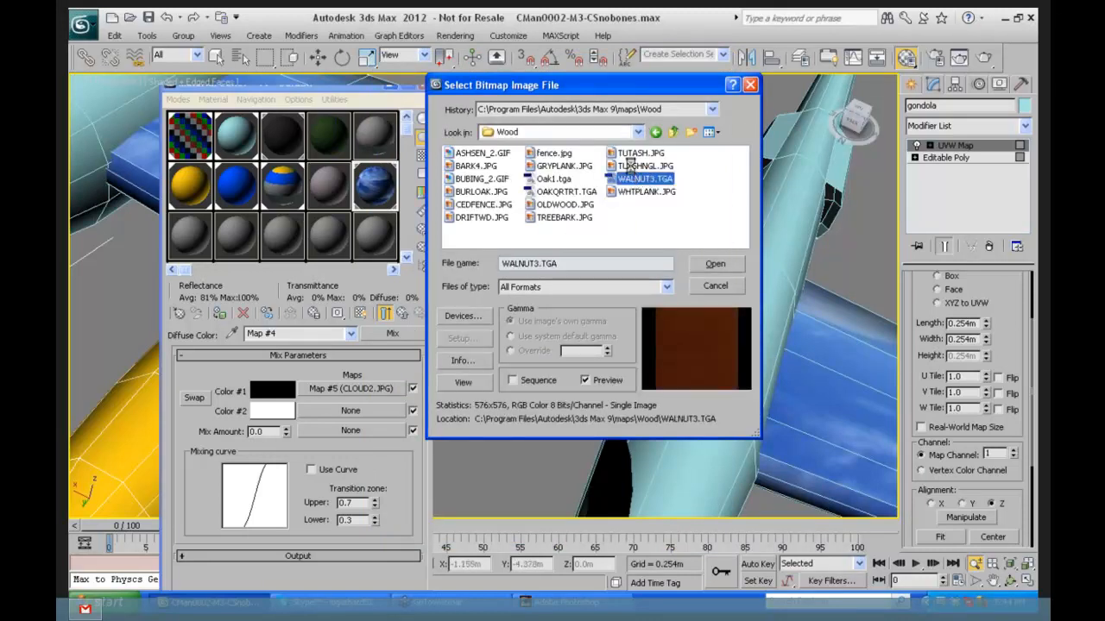
left_click(641, 165)
left_click(708, 264)
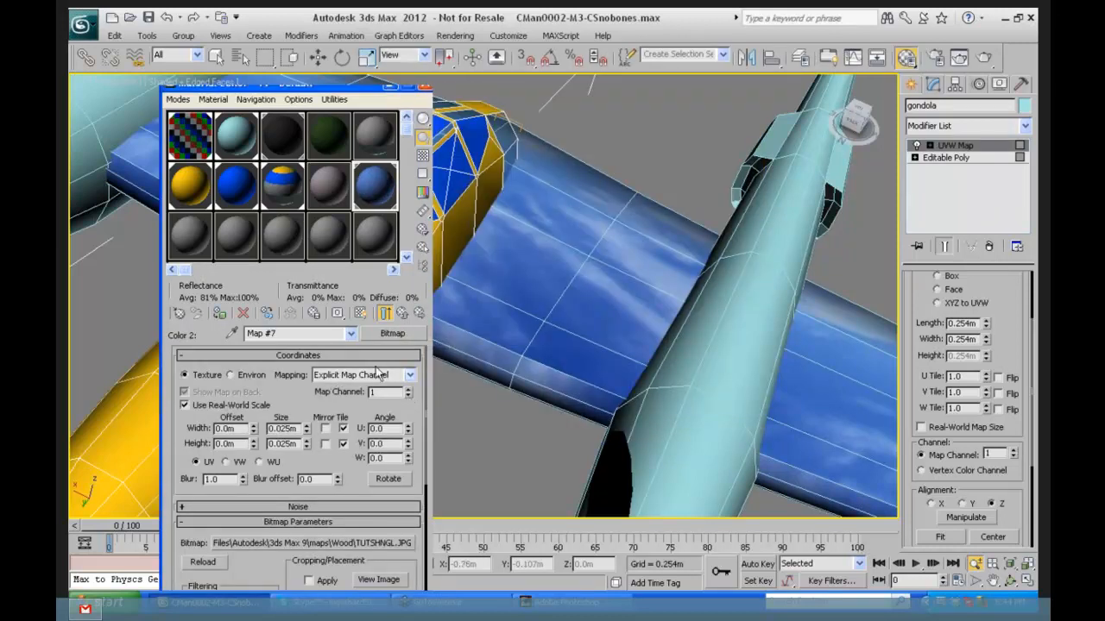
Step: Return to the Mix parameters, set the Mix Amount to 50, and render the view
left_click(419, 314)
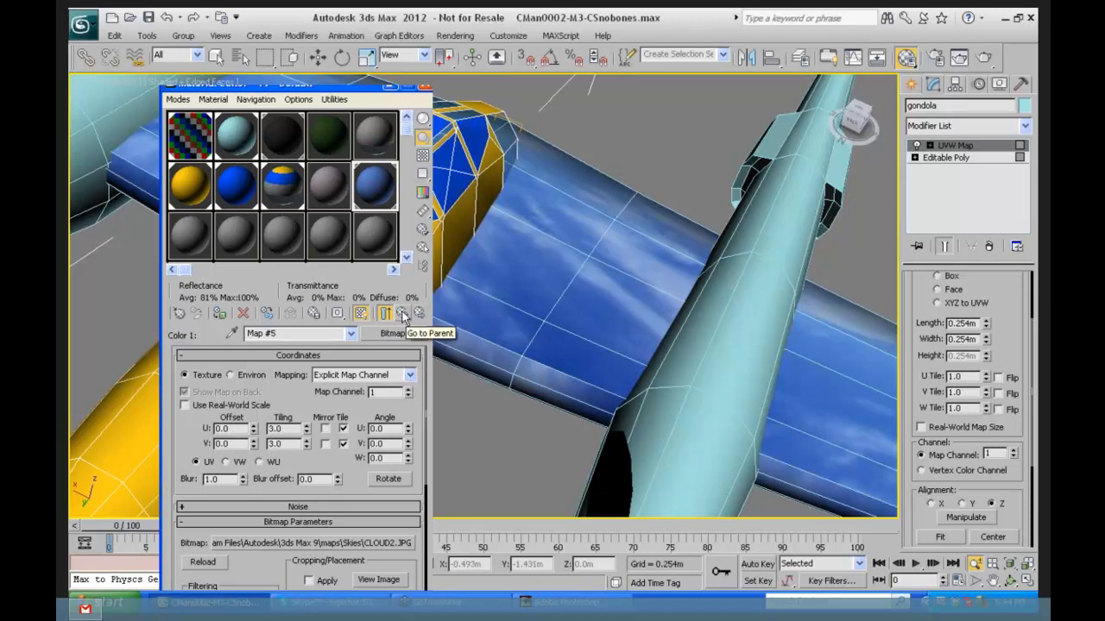
left_click(400, 313)
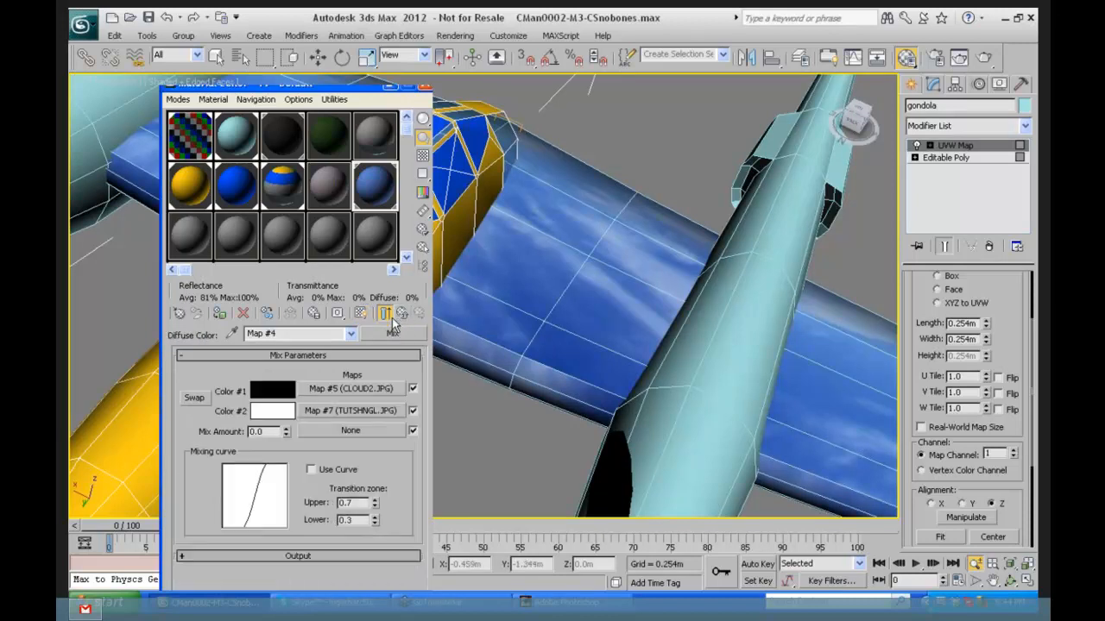
double_click(263, 431)
type("5")
key("Return")
type("0")
key("Return")
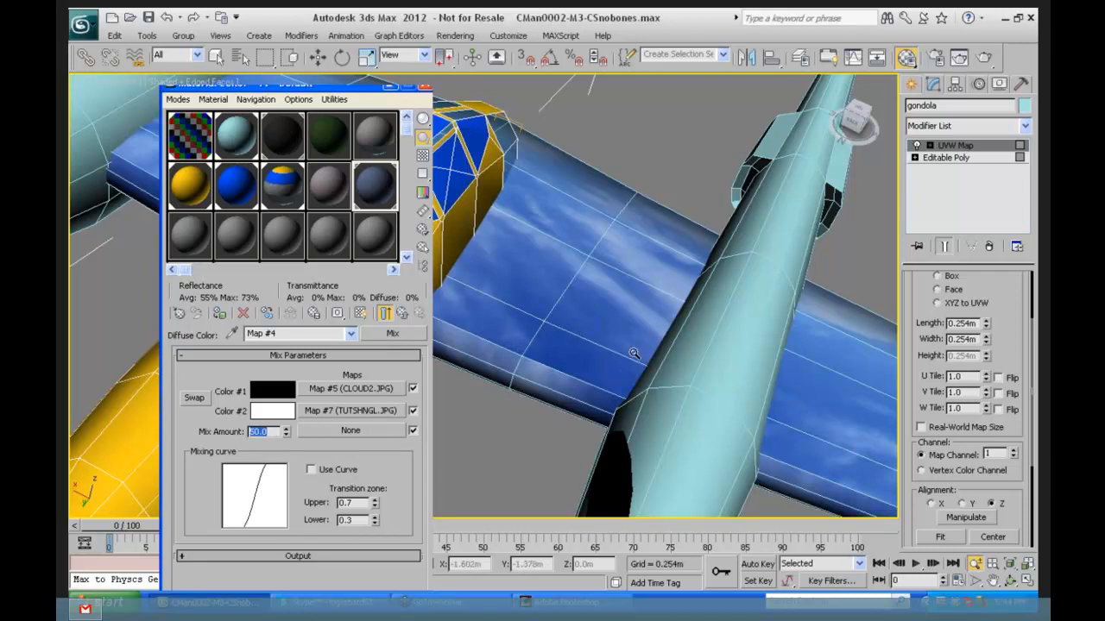
left_click(362, 460)
key("shift+q")
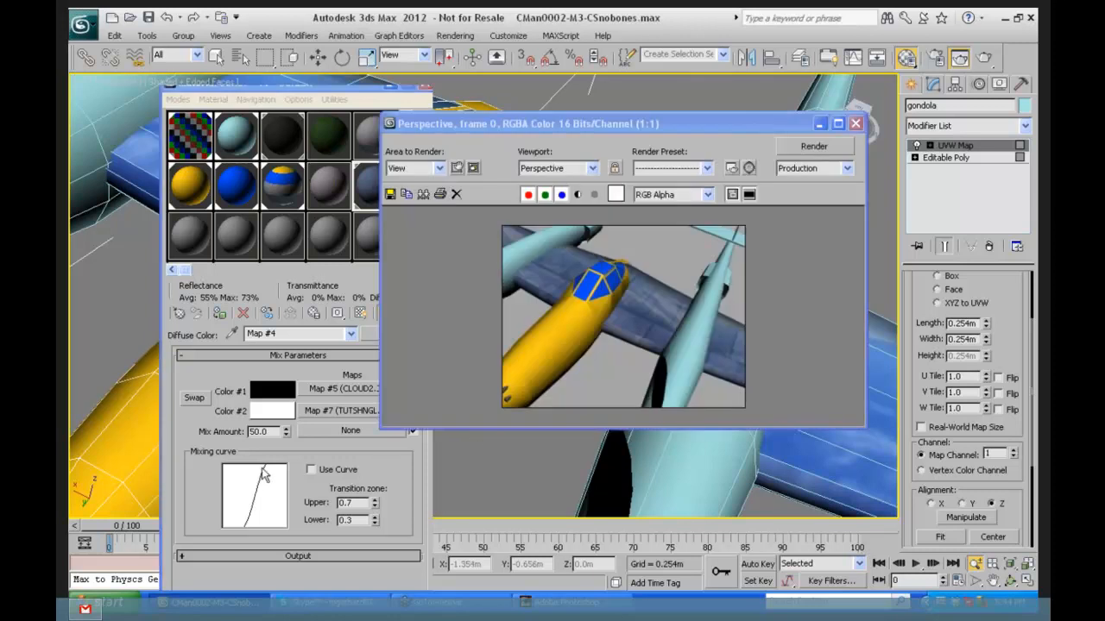
Step: Enable the mixing curve with the transition zone at Upper 0.92 and Lower 0.04, render again, and close the render window
left_click(312, 469)
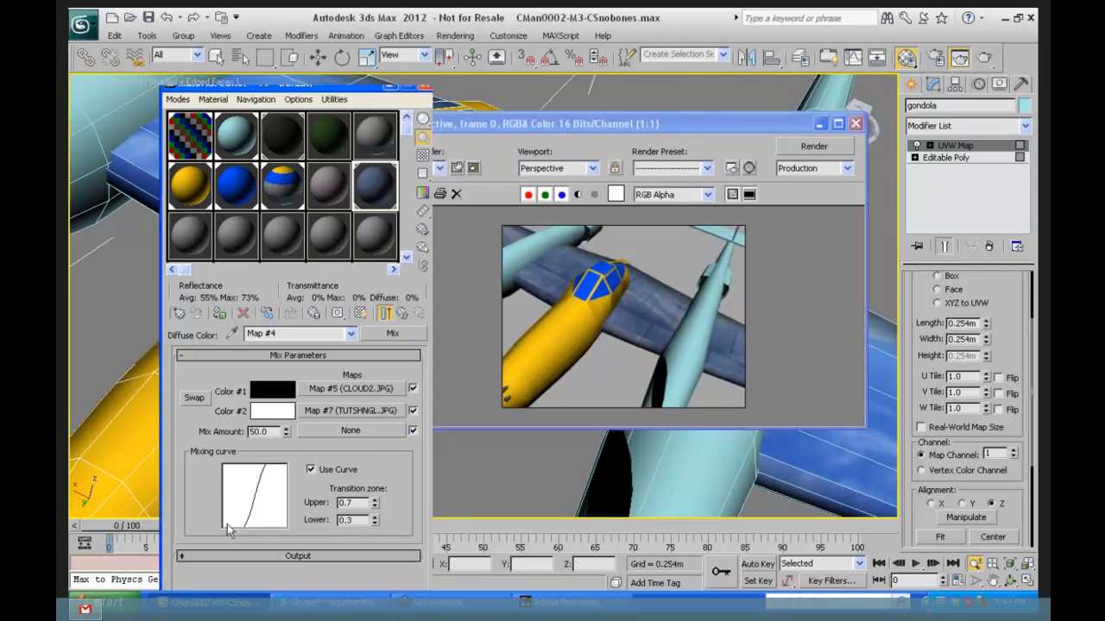
left_click_drag(374, 500, 384, 445)
left_click_drag(376, 523, 363, 544)
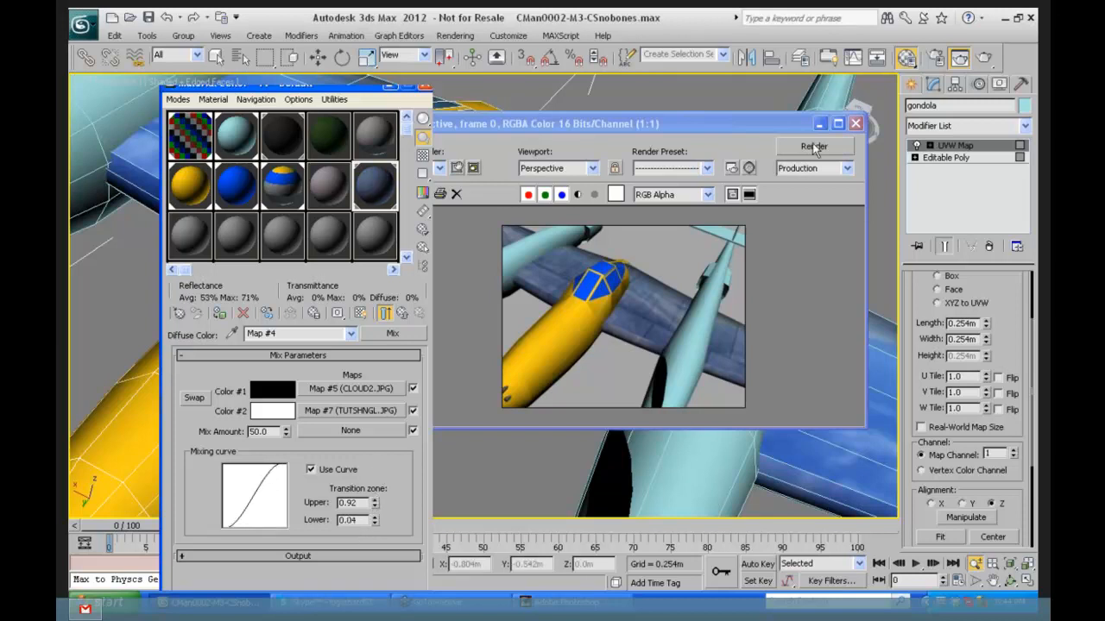
left_click(751, 201)
left_click(856, 125)
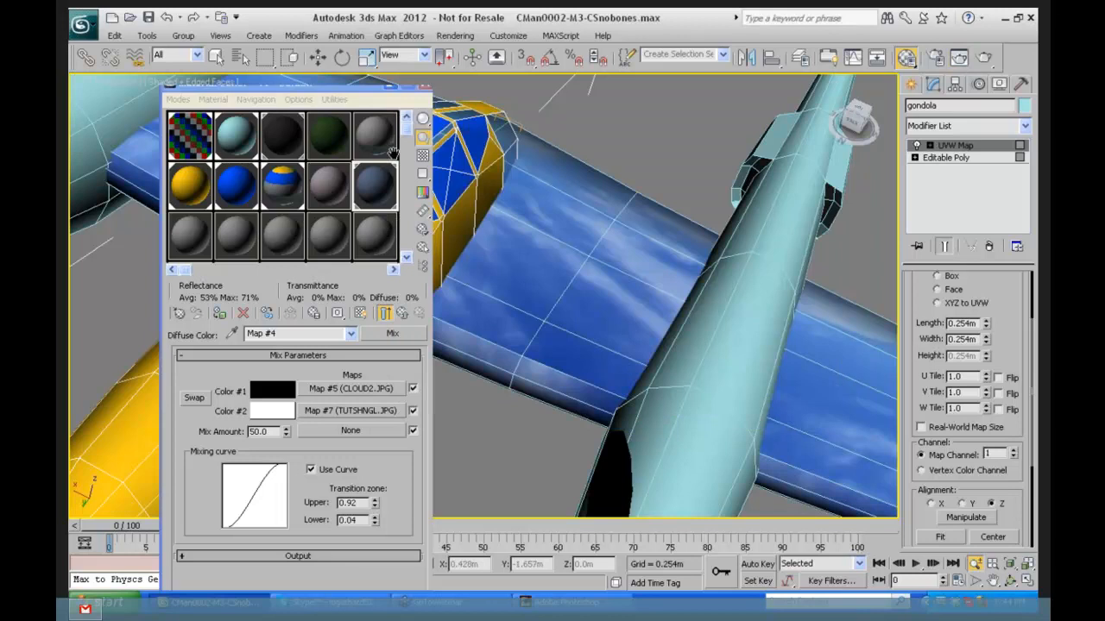
Step: Look over the available map types for the Mix map and the material types for 19 - Default without changing either
left_click(393, 334)
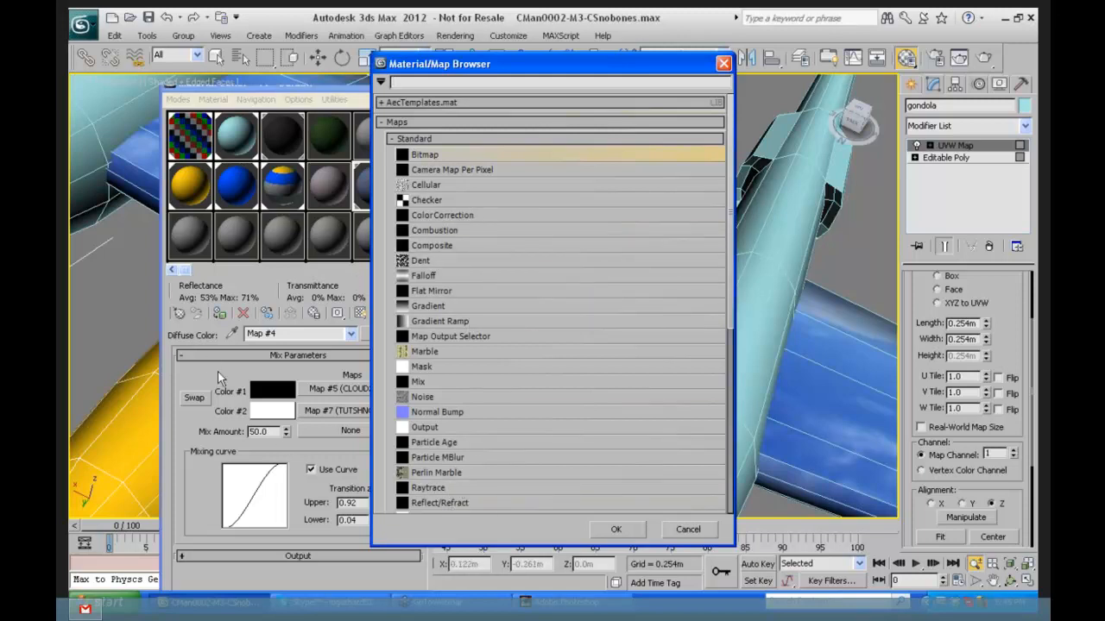
left_click(690, 530)
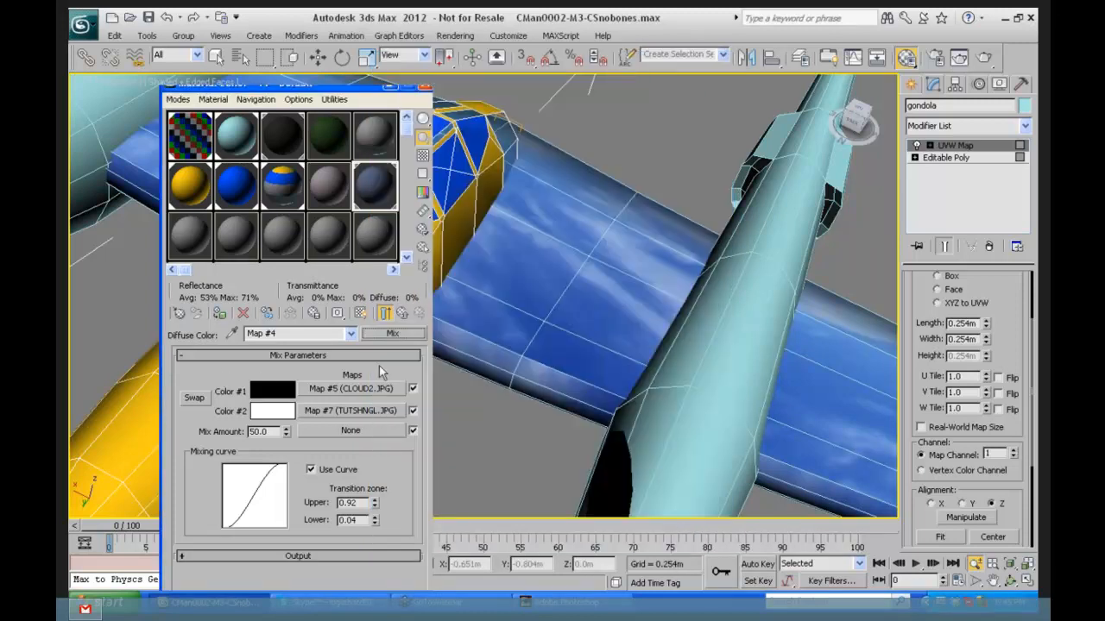
left_click(401, 315)
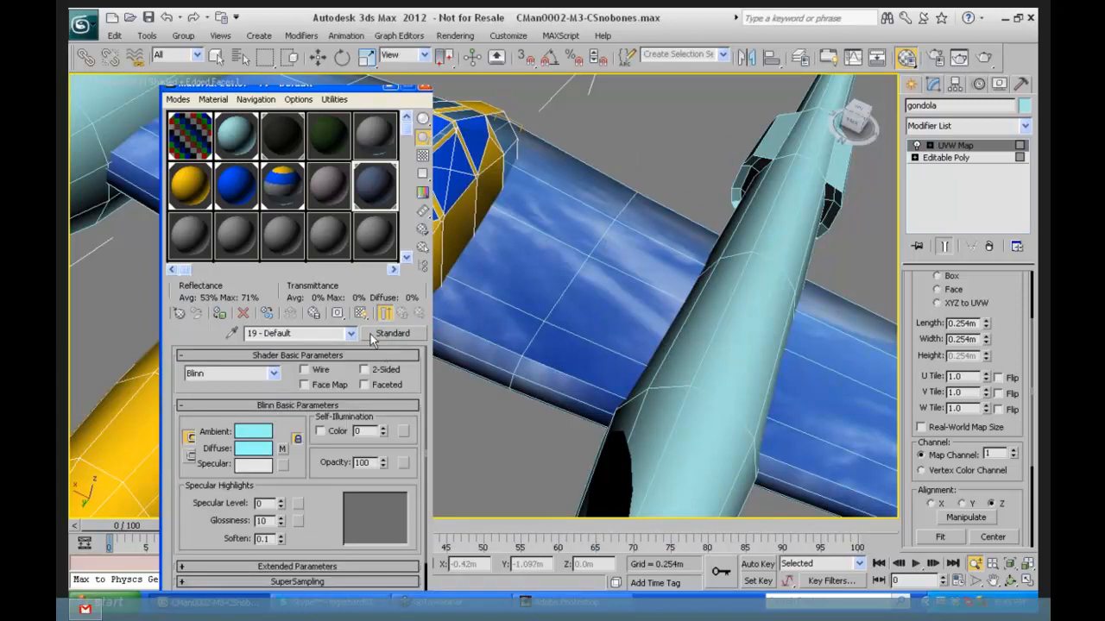
left_click(372, 335)
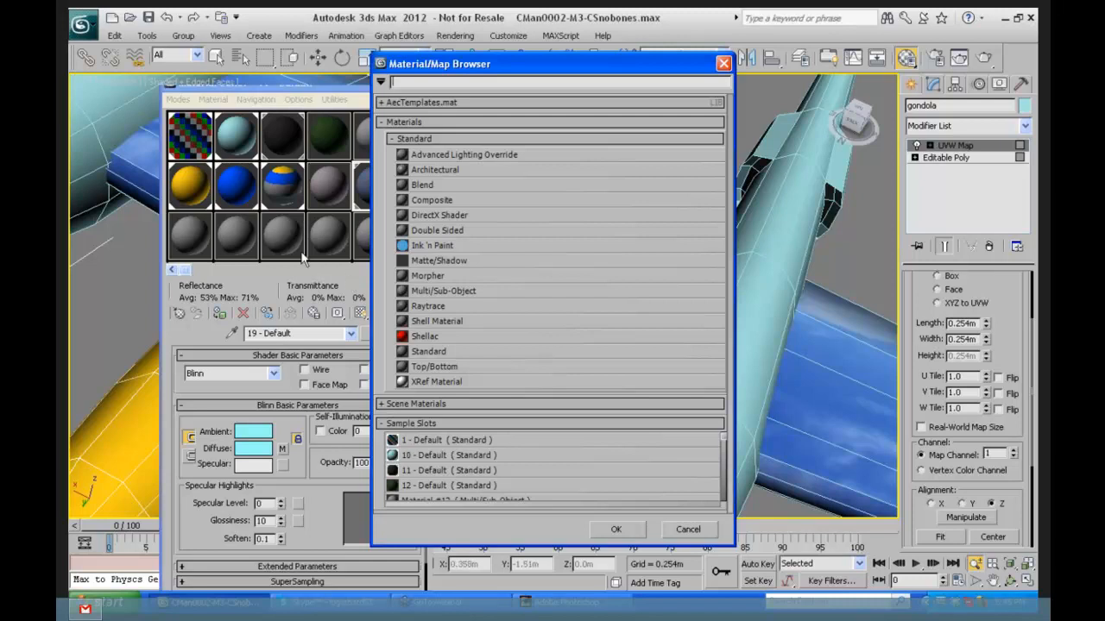
left_click(723, 63)
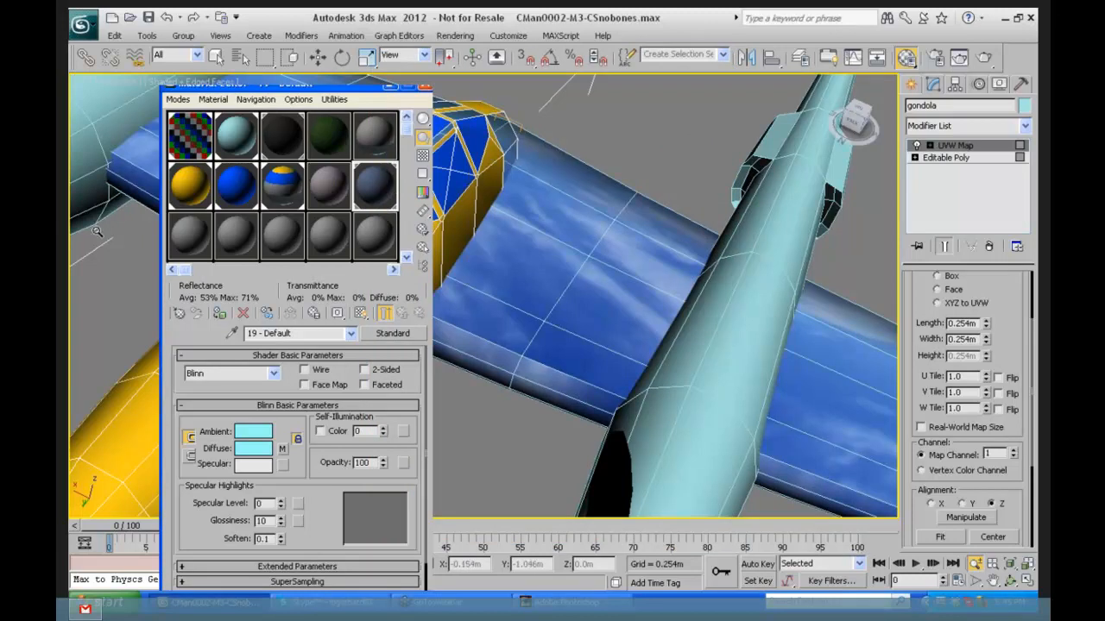
Step: Apply the unused 20 - Default material to the wing and assign a Color Correction map to its diffuse color
left_click_drag(188, 243, 541, 274)
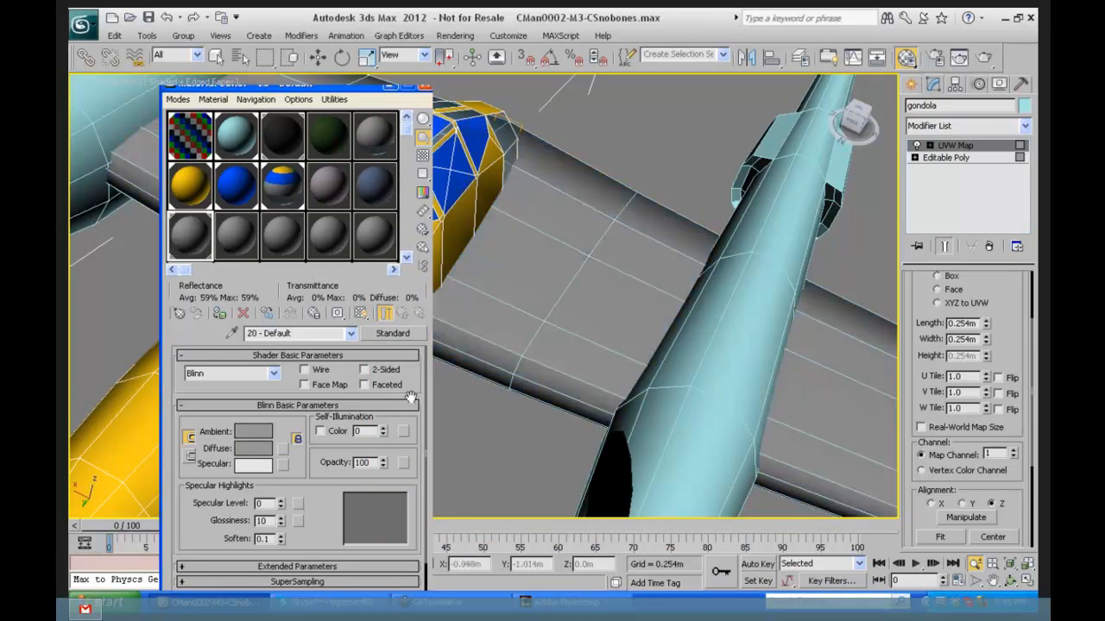
left_click(287, 450)
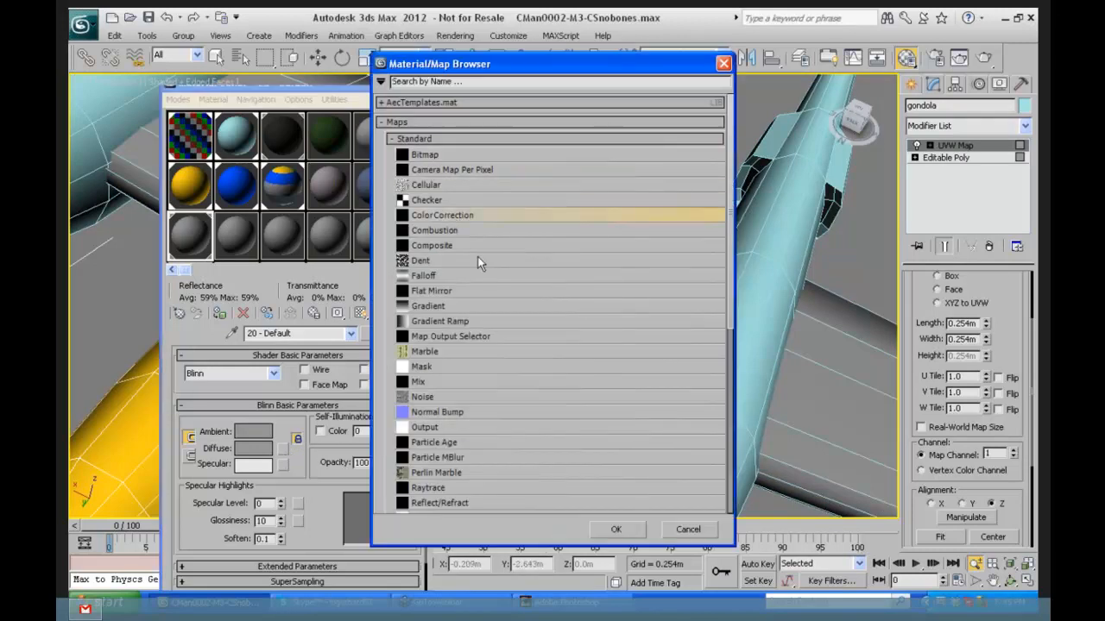
left_click(608, 529)
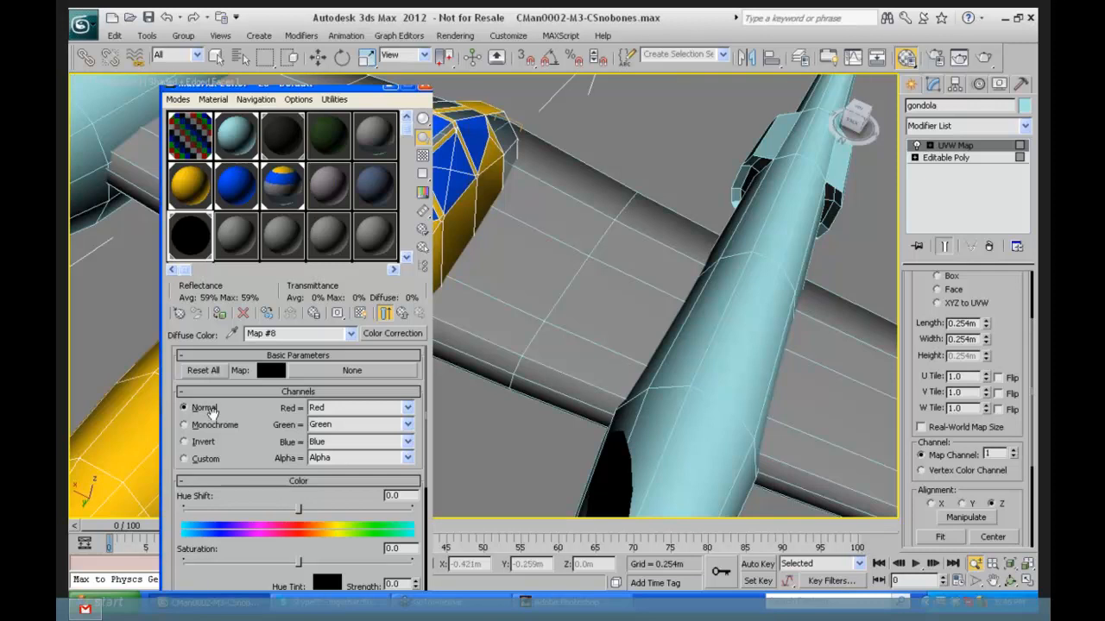
left_click_drag(234, 458, 247, 423)
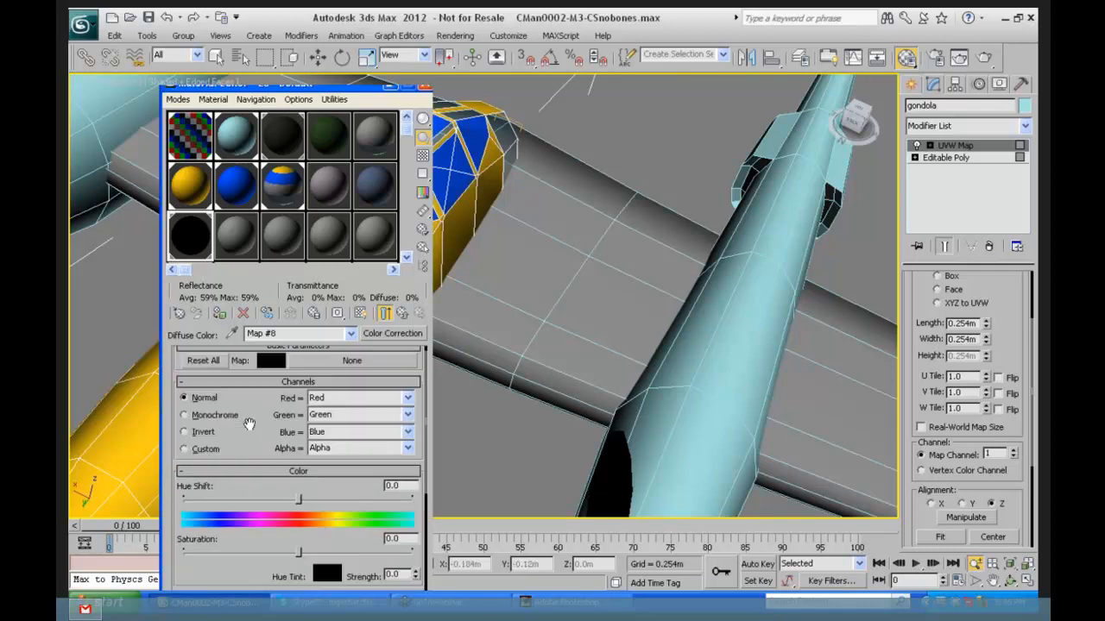
Step: Replace the diffuse Color Correction map with a Composite map
left_click(389, 333)
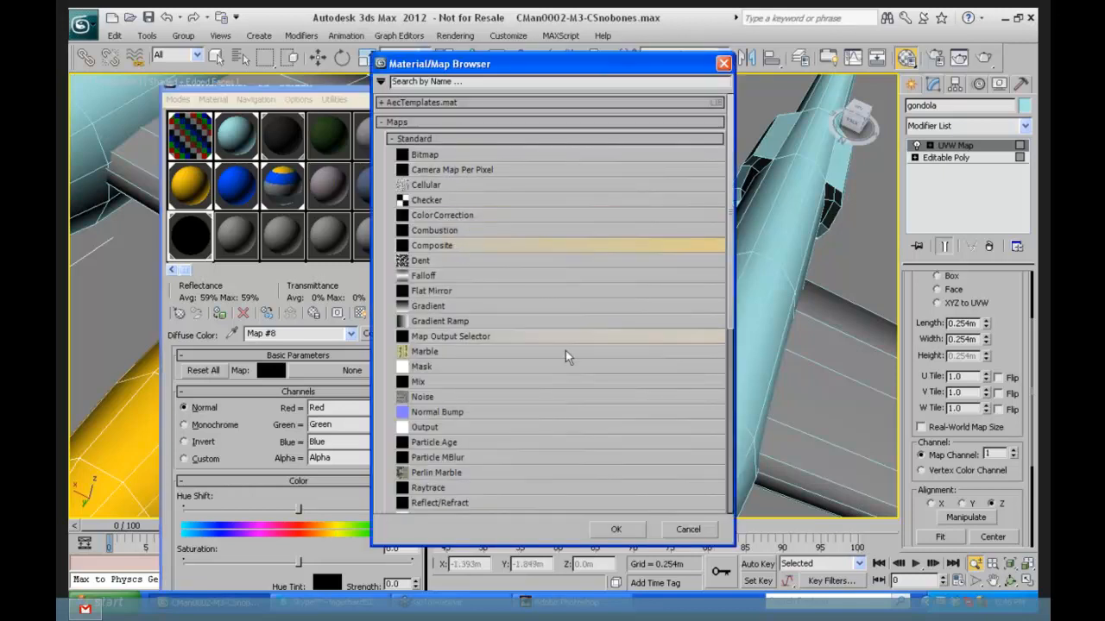
left_click(615, 530)
left_click(252, 322)
left_click(268, 378)
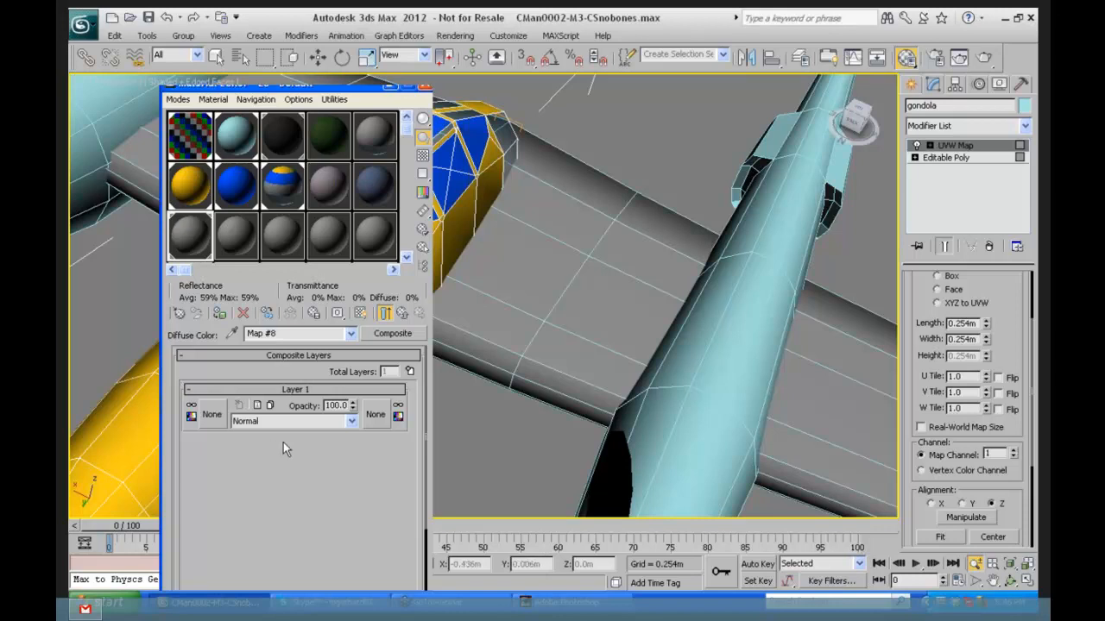
Step: Load TUTSHNGL.JPG from the Wood maps folder as the bitmap texture of Layer 1 in the Composite map
left_click(210, 413)
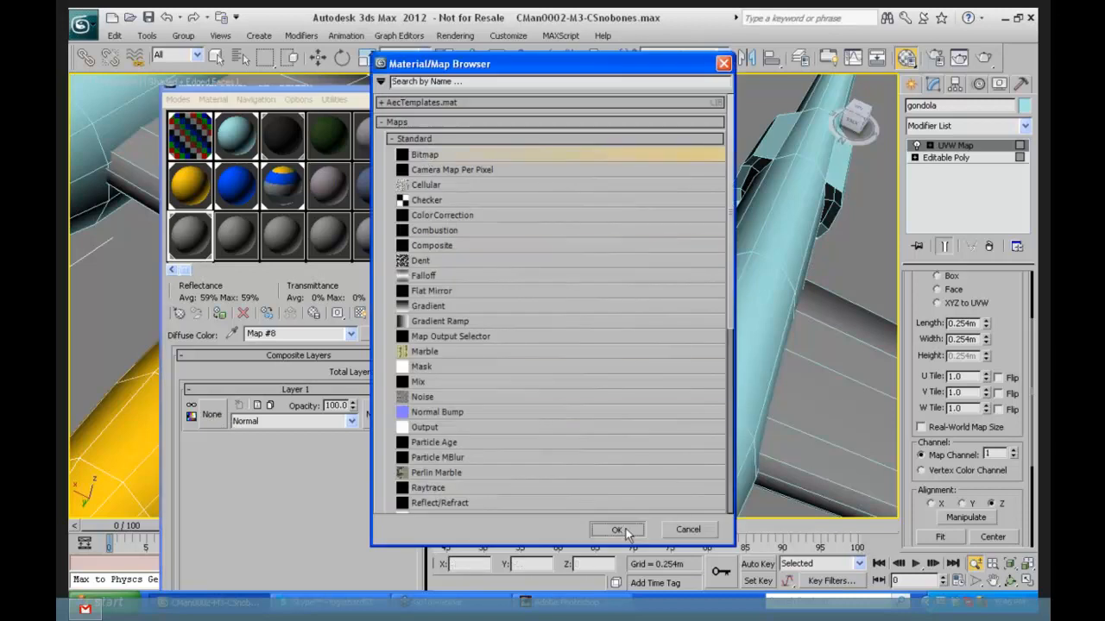
left_click(623, 528)
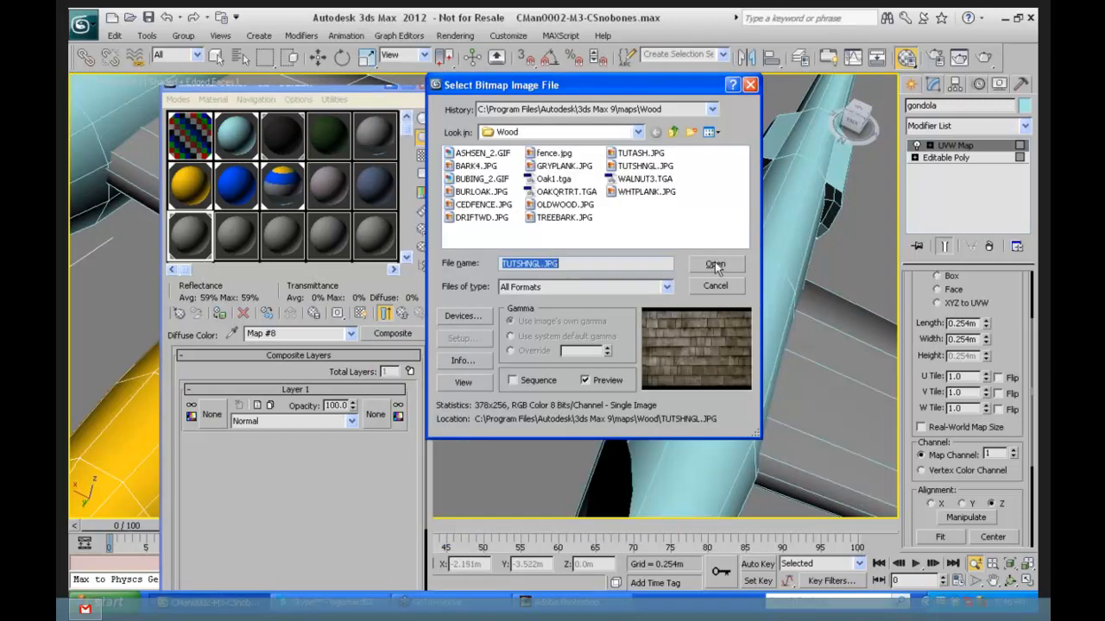
left_click(713, 264)
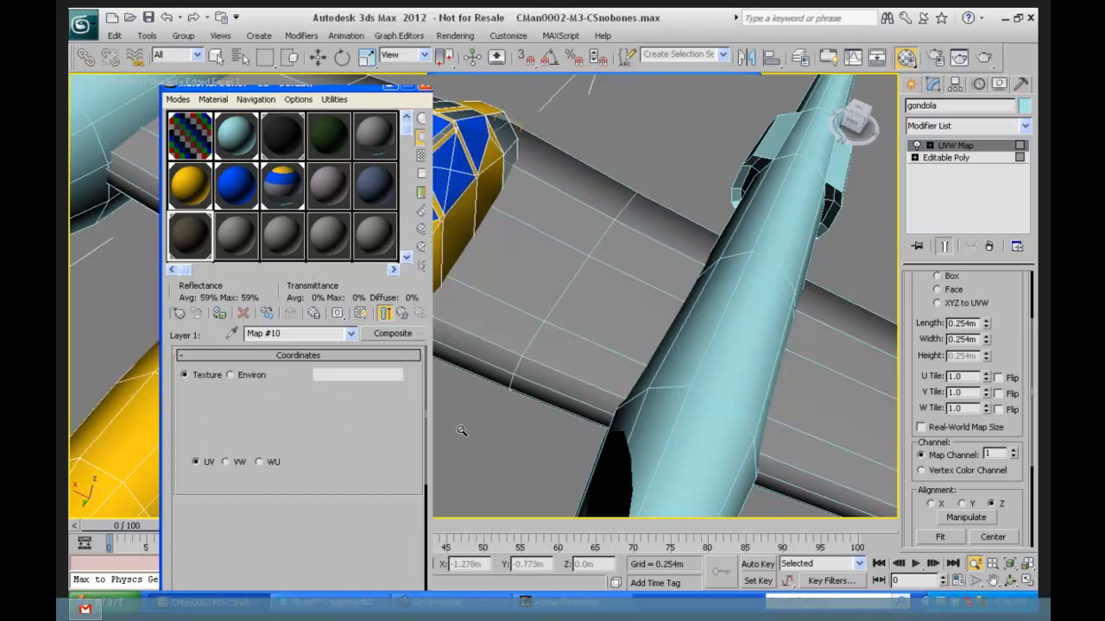
Step: Turn off real-world scale for the shingle bitmap, tile it 3 by 3, show it on the wing, and return to the Composite layers
left_click(184, 405)
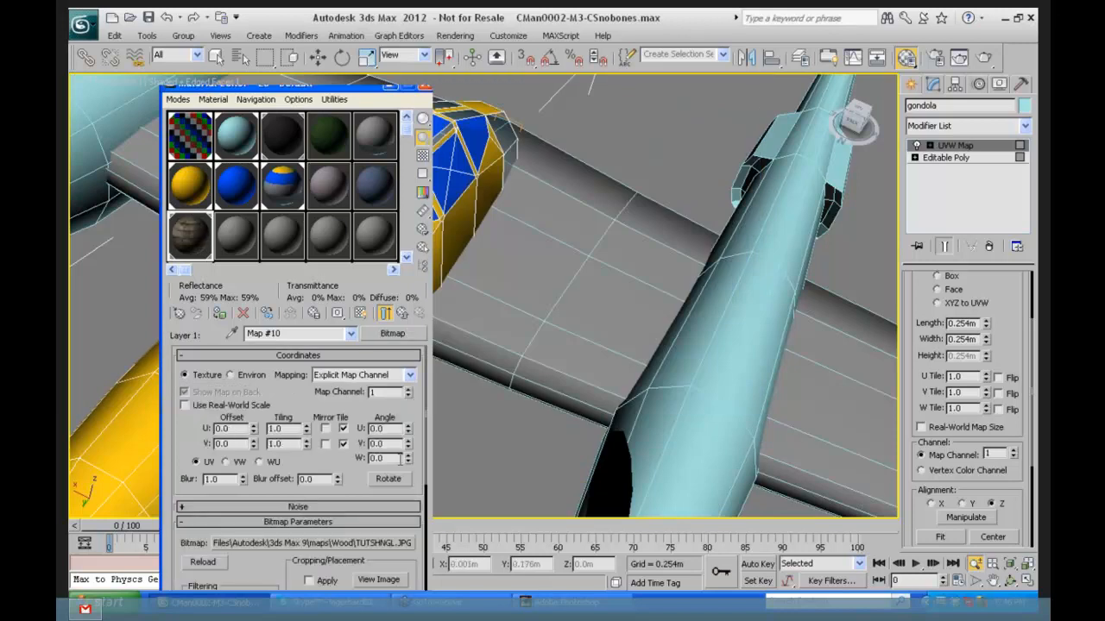
double_click(288, 429)
type("3")
key("Tab")
type("3")
key("Return")
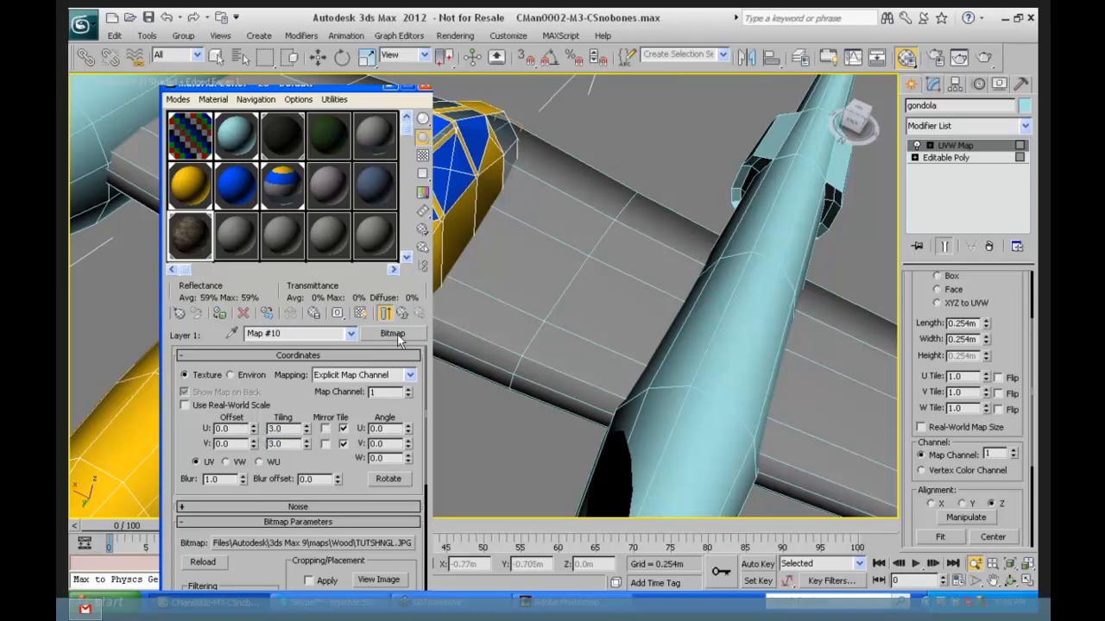
left_click(360, 313)
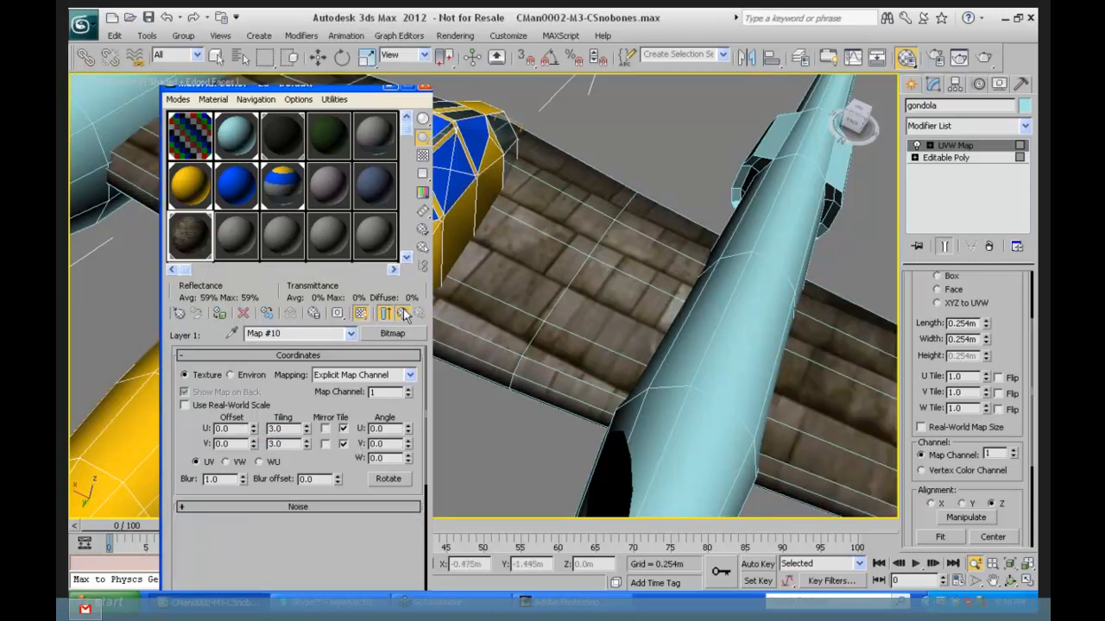
left_click(402, 313)
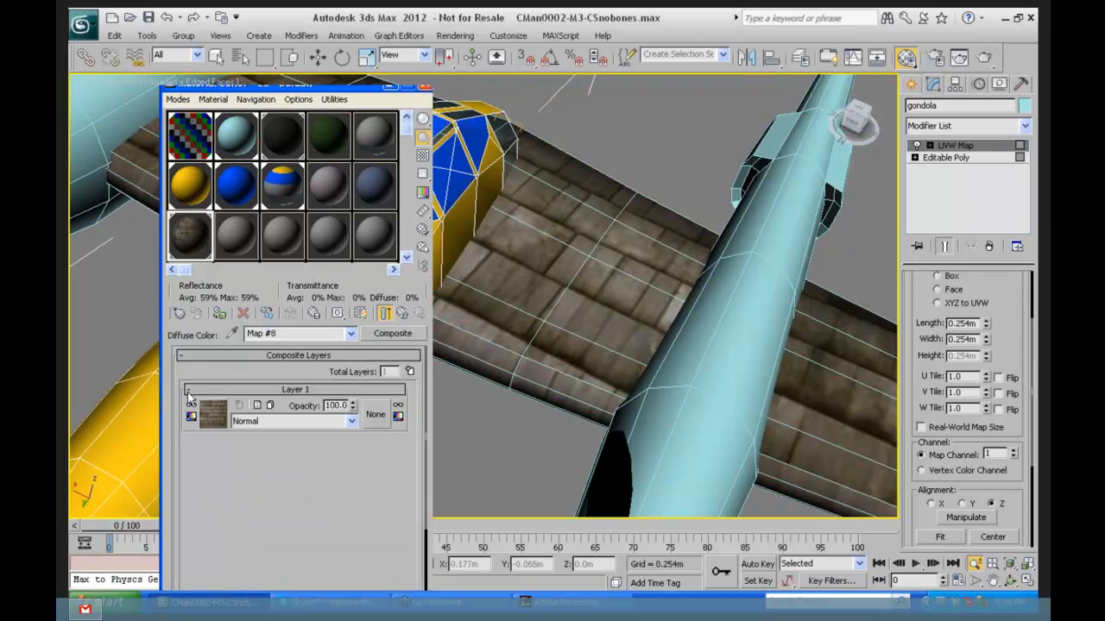
Step: Add a second Composite layer with SKY.JPG from the Skies maps folder as its bitmap and show it on the wing in the viewport
left_click(410, 371)
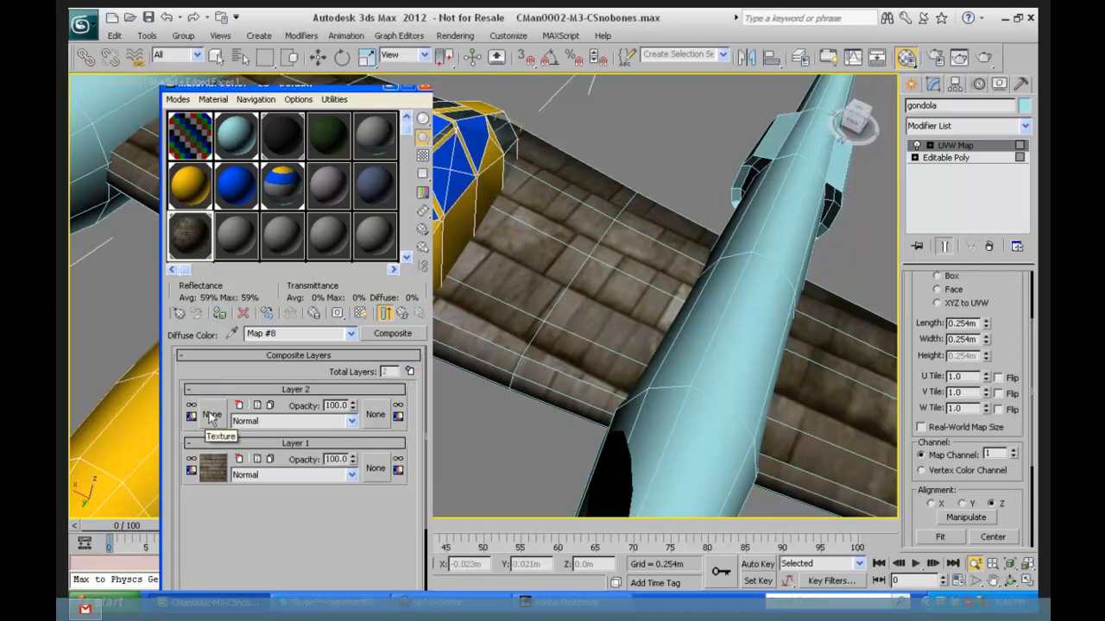
left_click(210, 415)
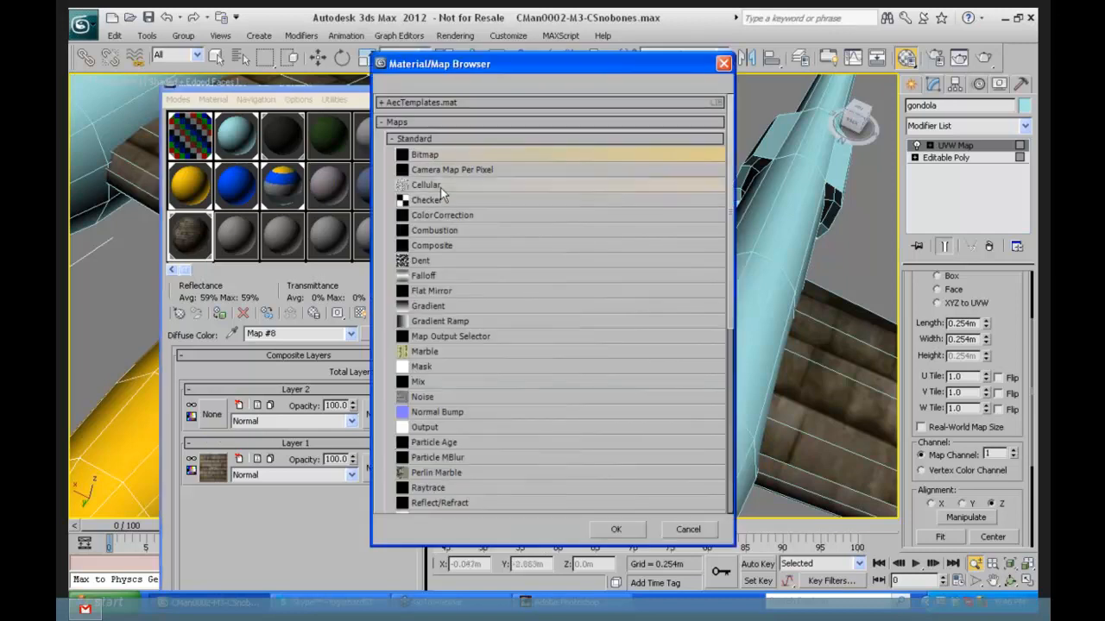
left_click(618, 529)
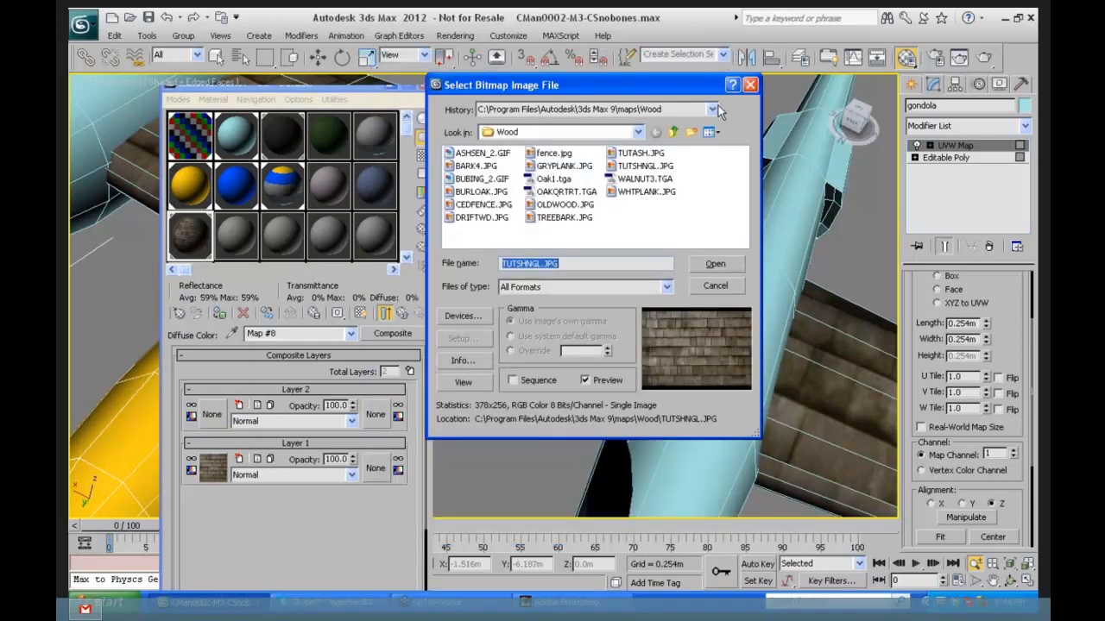
left_click(712, 109)
left_click(640, 131)
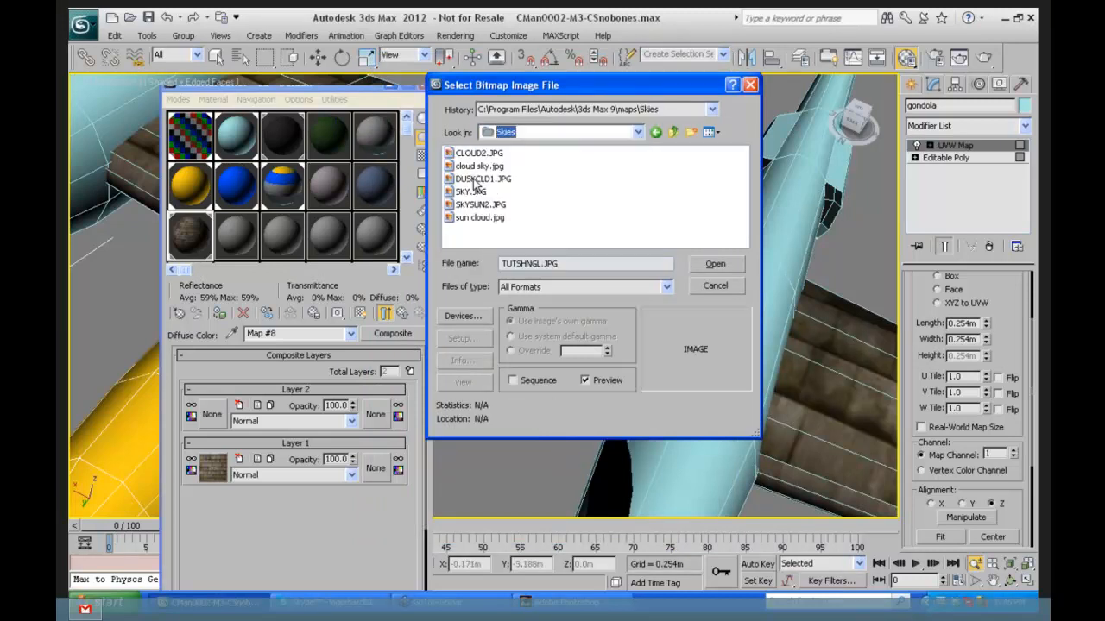
left_click(473, 179)
left_click(467, 191)
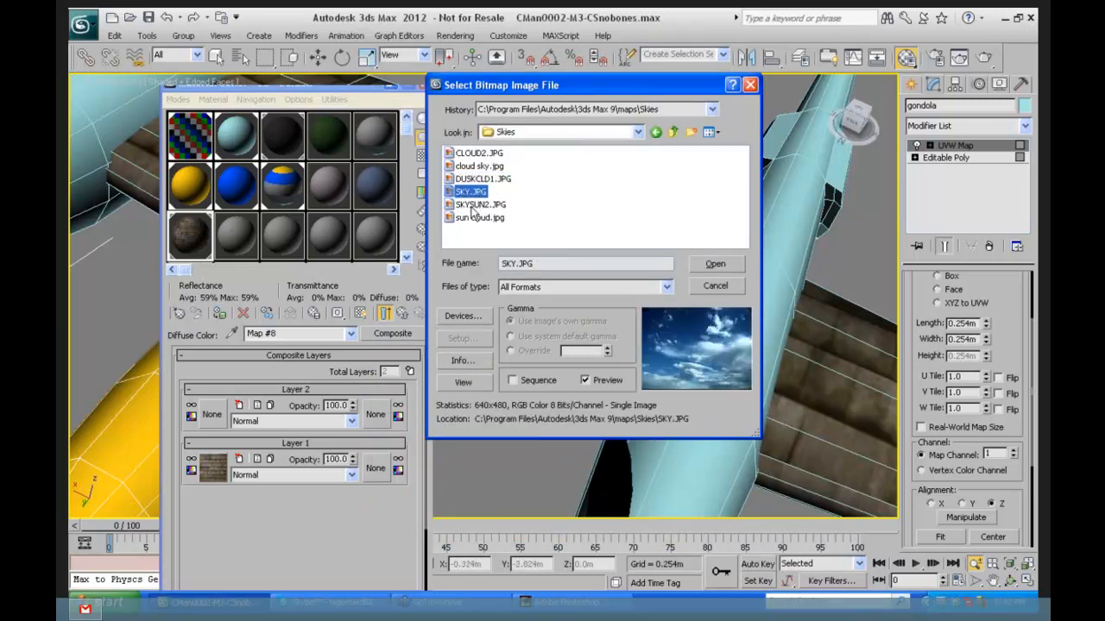
left_click(695, 264)
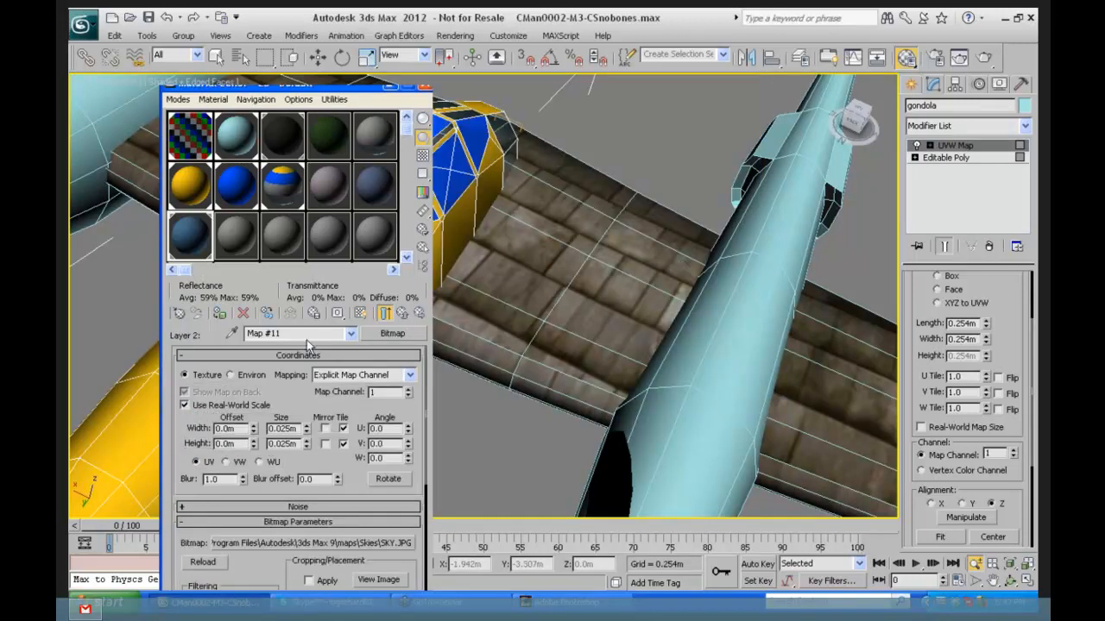
left_click(360, 313)
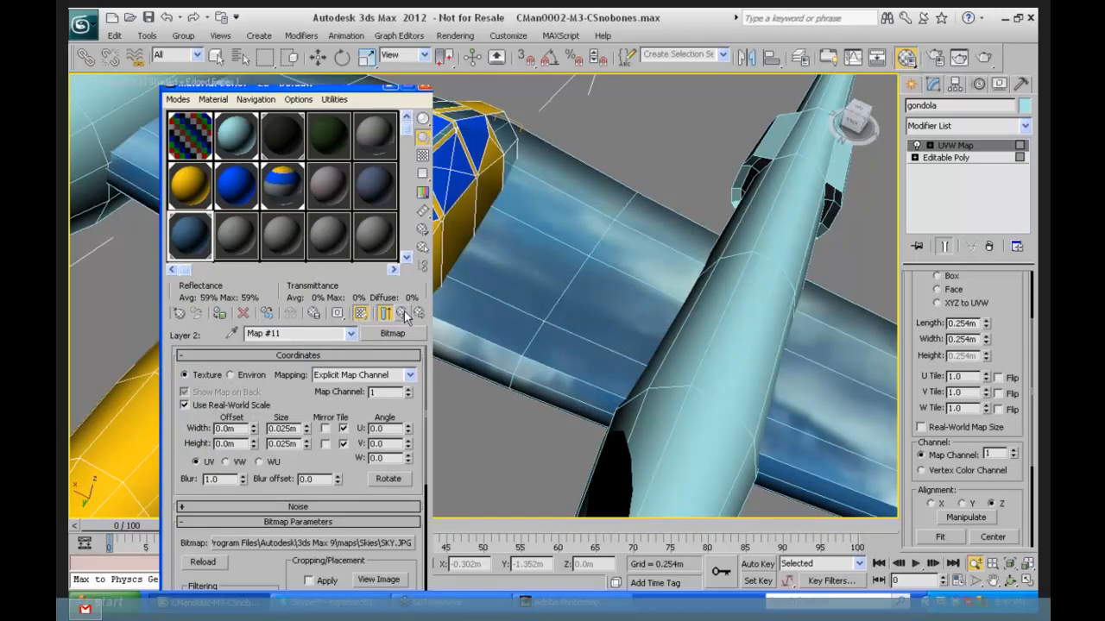
left_click(401, 313)
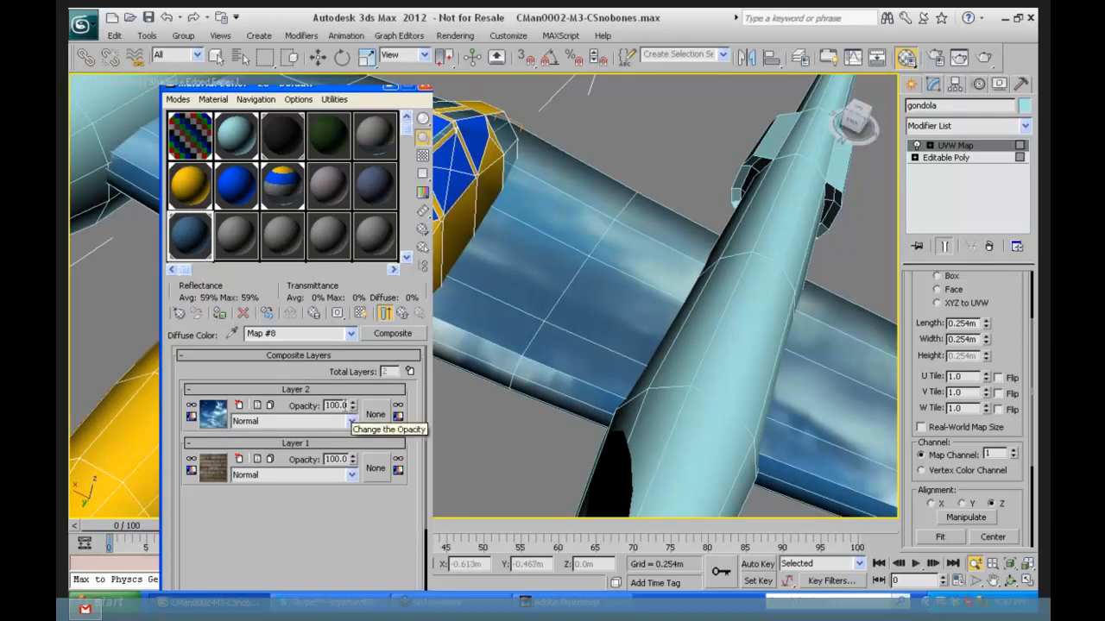
Step: Set the opacity of Layer 2 to 24, render the perspective view, and close the render window
double_click(335, 406)
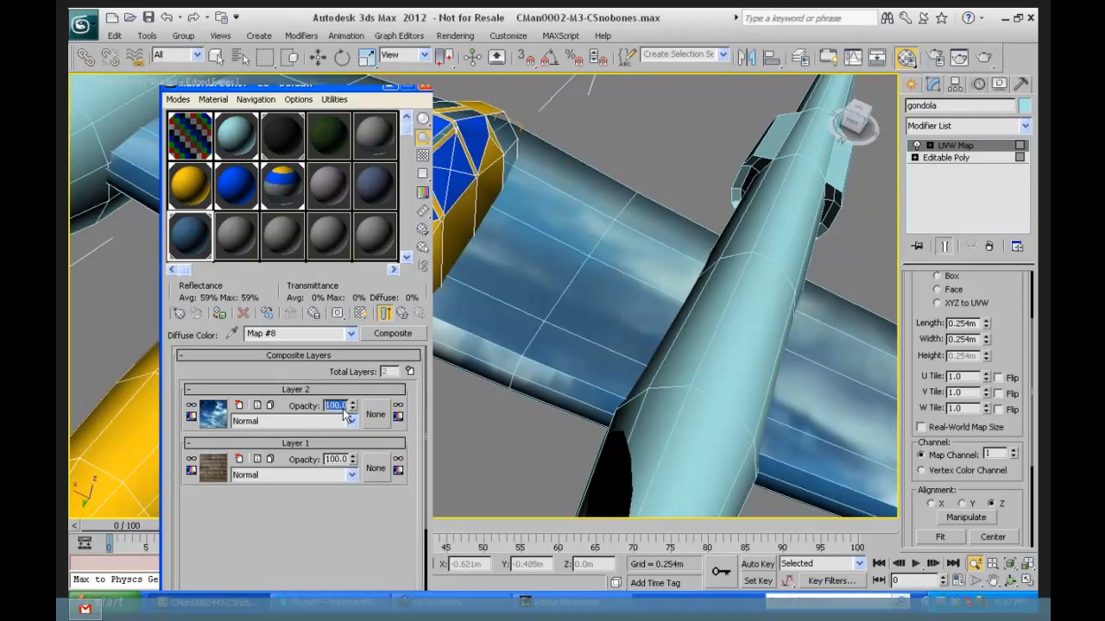
type("24")
key("Return")
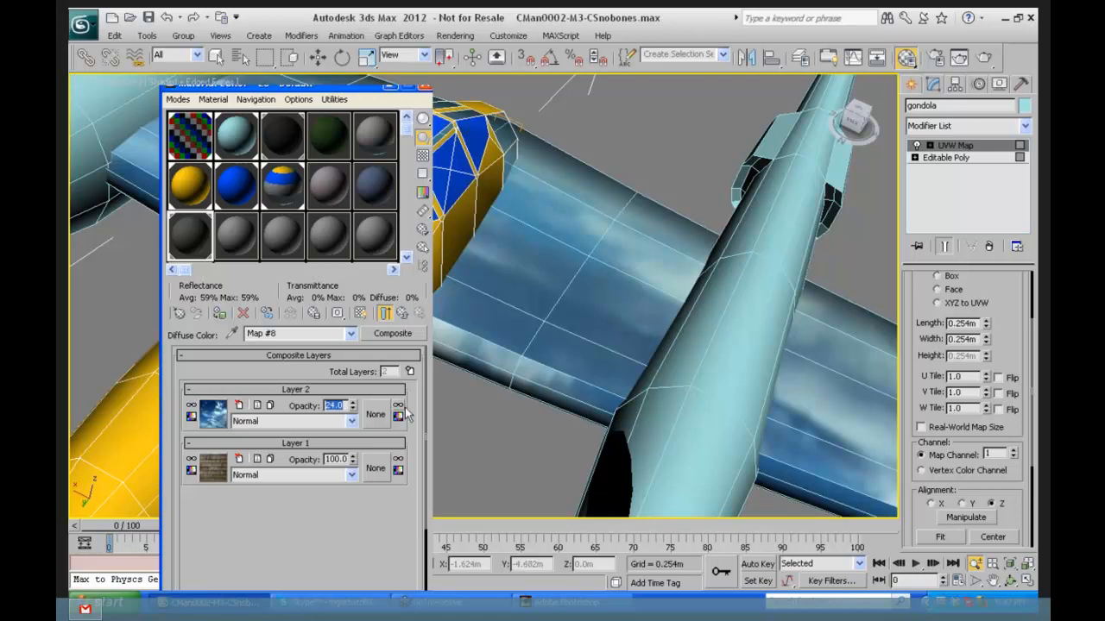
left_click(267, 375)
key("F9")
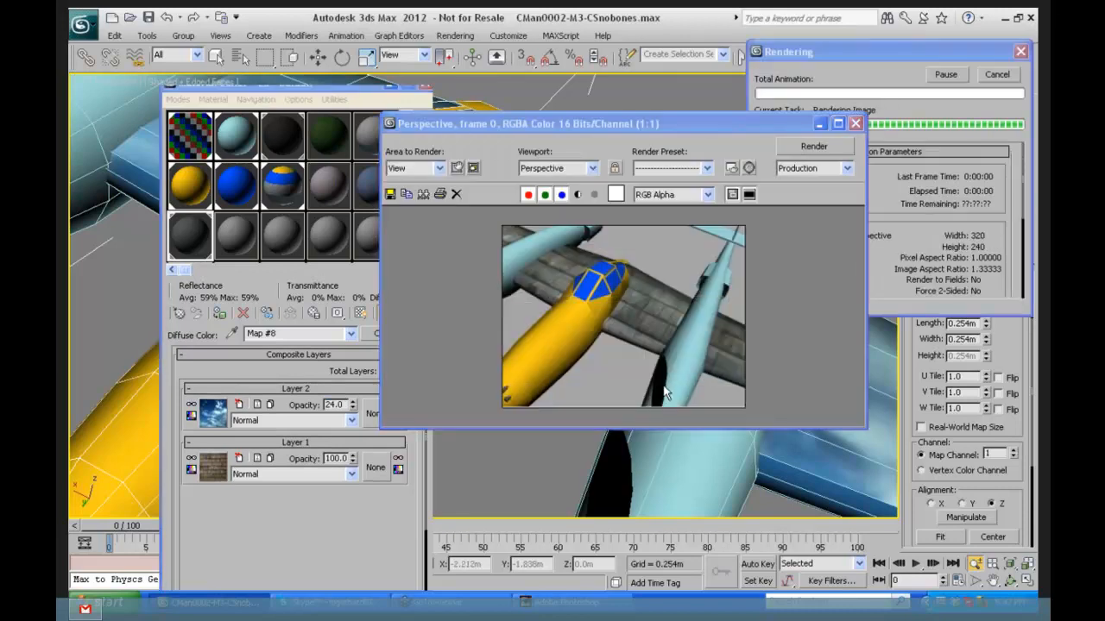
left_click(856, 125)
Step: Set the opacity of Layer 2 to 75, render the view again, and move the render window clear of the material settings
double_click(335, 404)
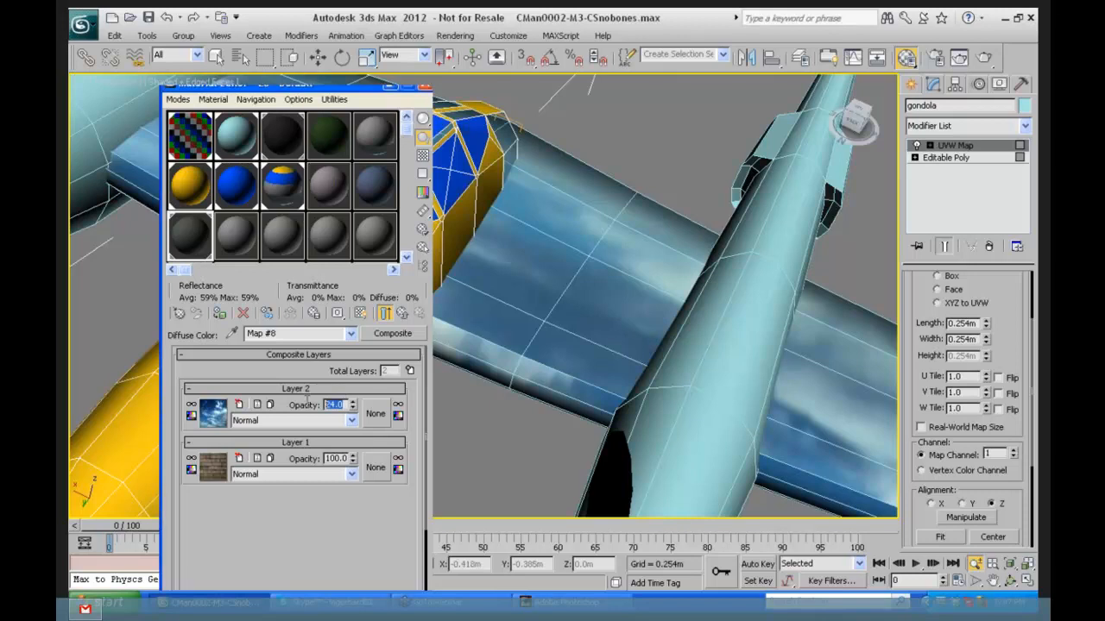
type("75")
key("Return")
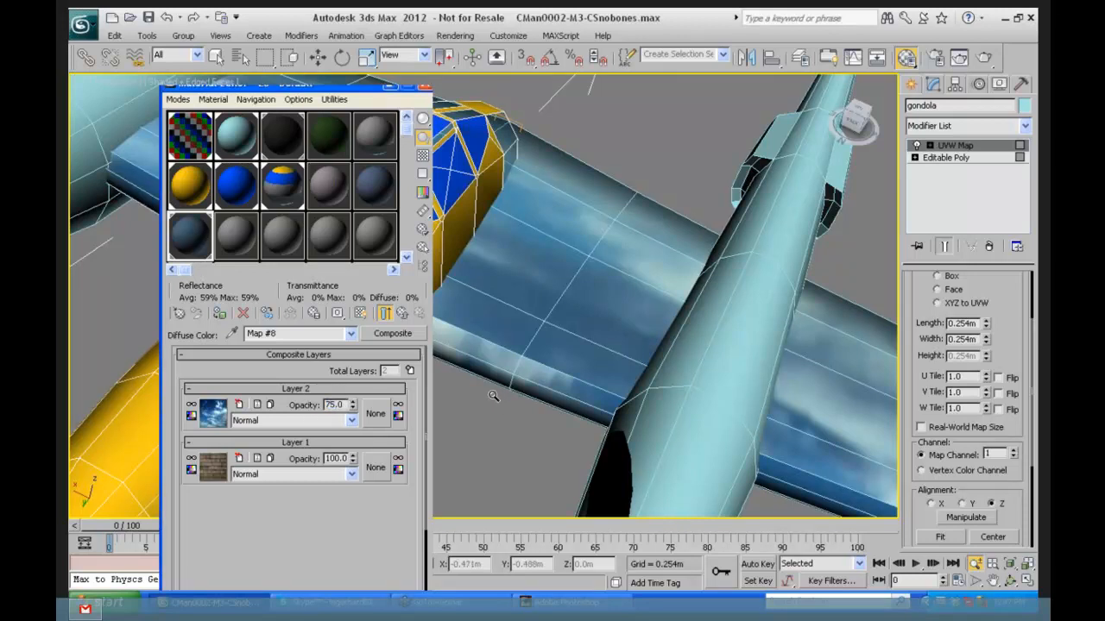
key("shift+q")
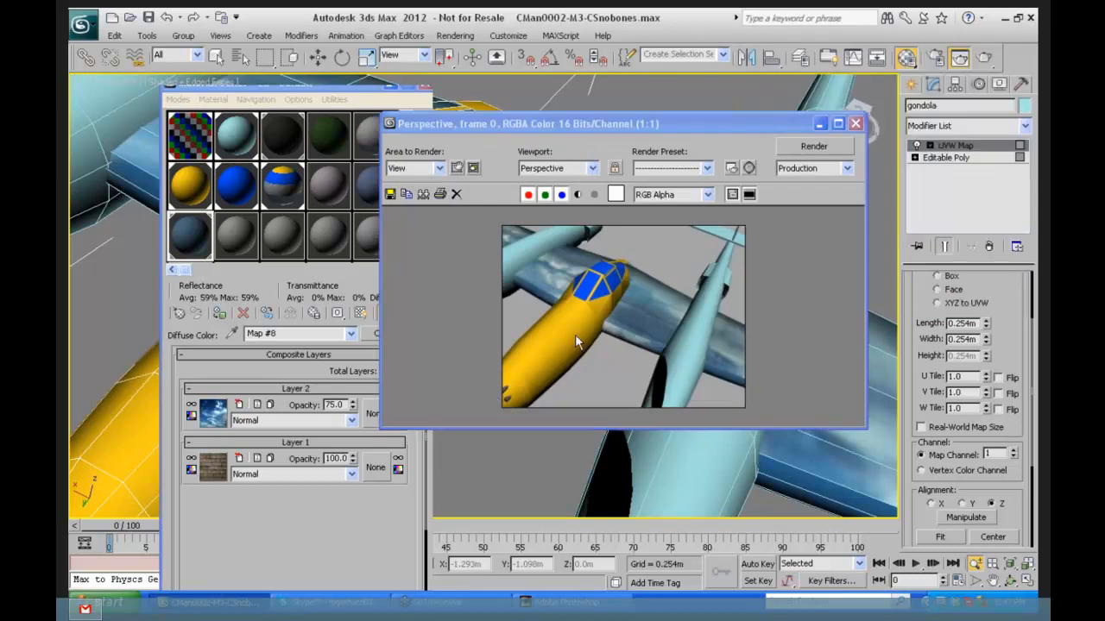
left_click(341, 404)
left_click_drag(580, 125, 704, 95)
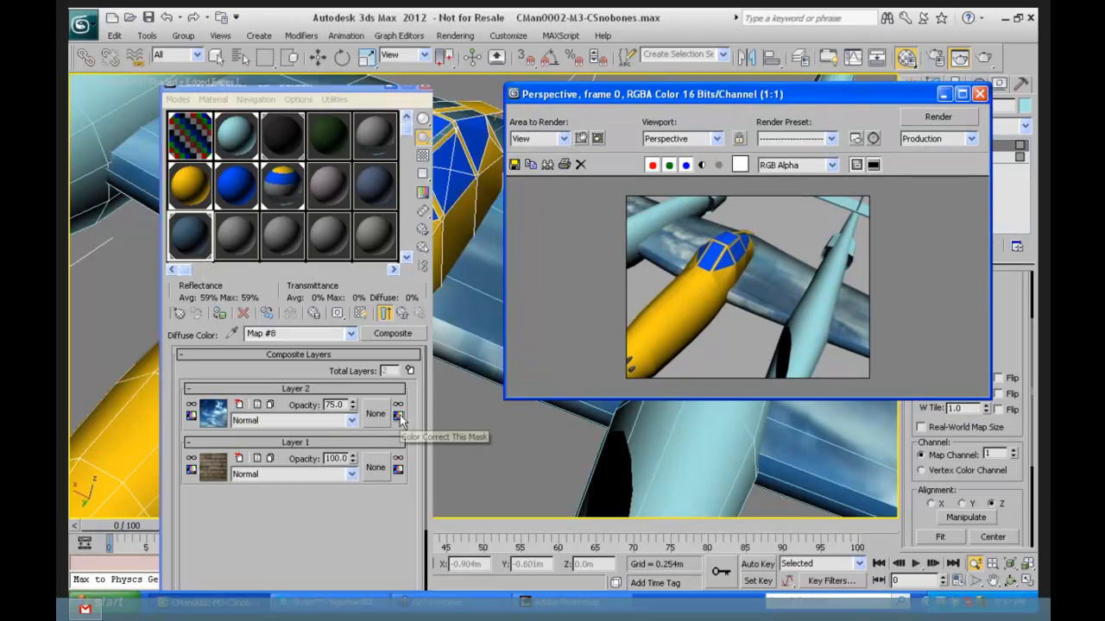
Step: Add color correction to the Layer 2 sky texture with a Hue Shift of about 110.6 and render the view
left_click(191, 418)
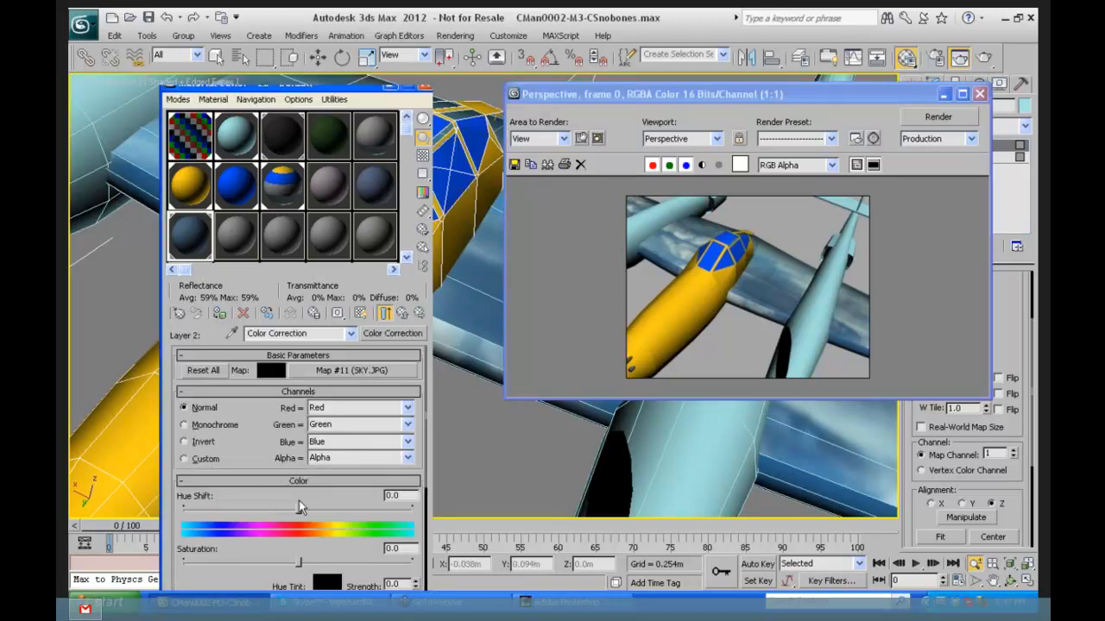
left_click_drag(299, 508, 345, 509)
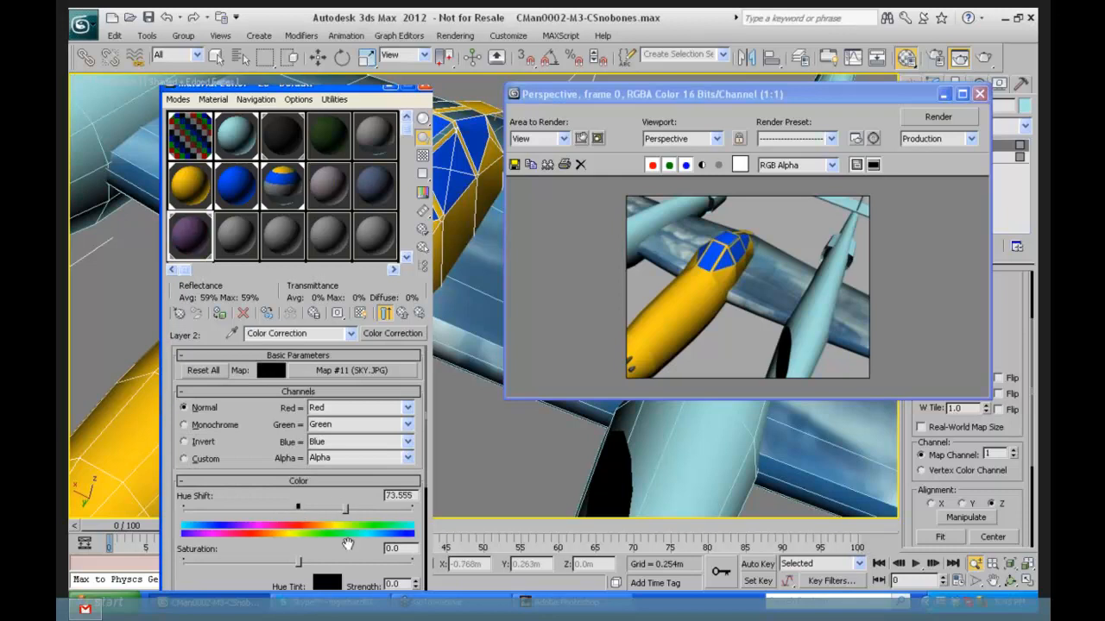
left_click(939, 117)
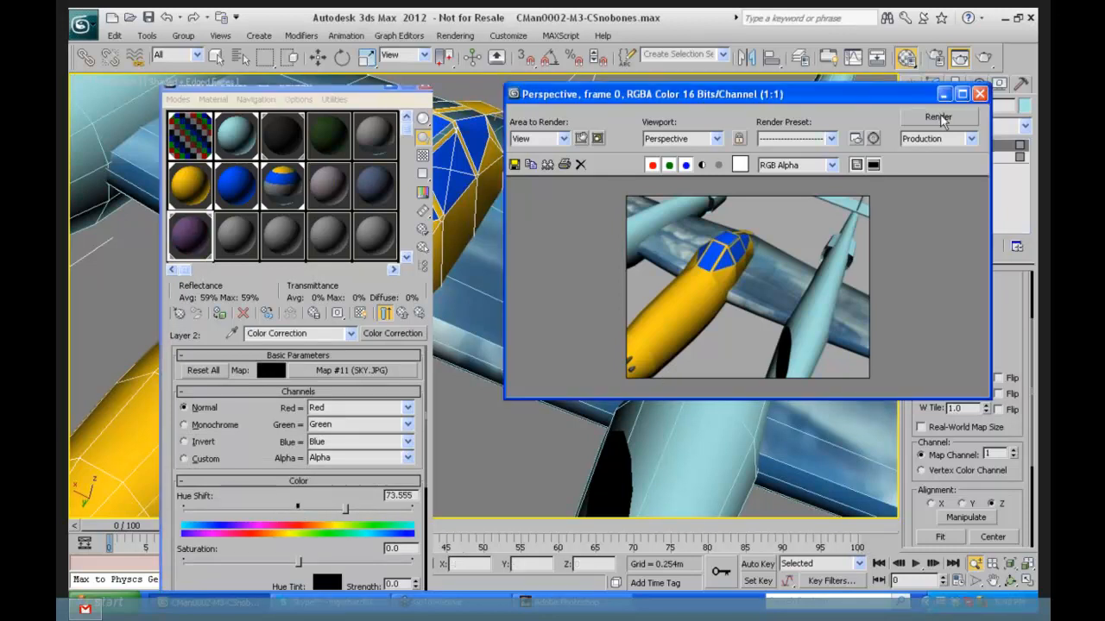
left_click_drag(345, 508, 369, 508)
left_click(946, 120)
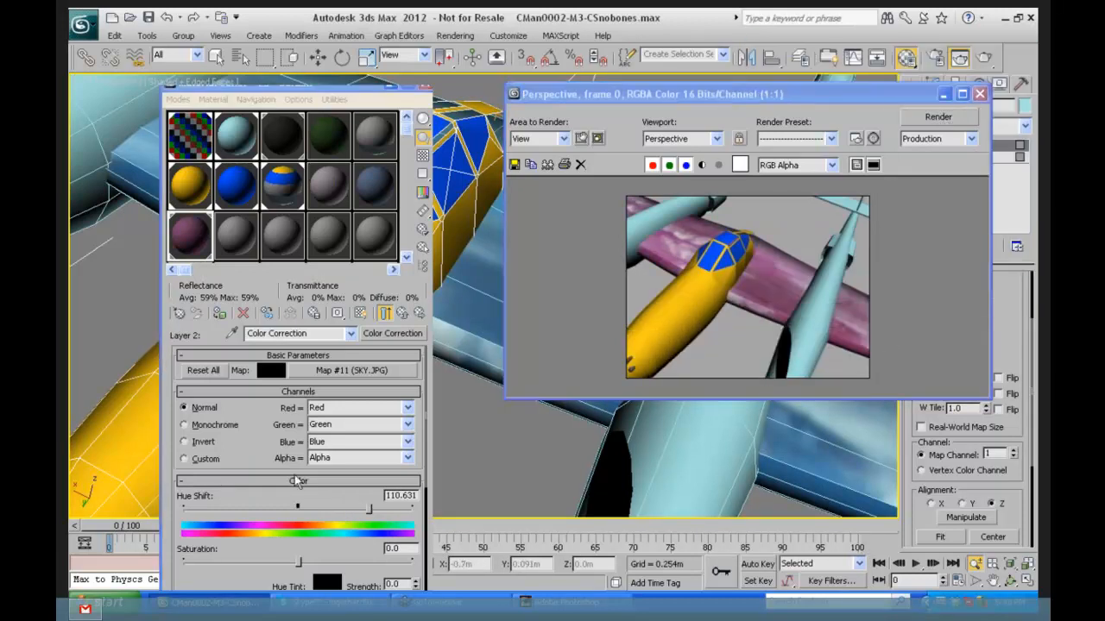
Step: Raise the sky texture's Brightness to about 36.2 and Contrast to about 47.5, and render the view
scroll(249, 499, "down", 5)
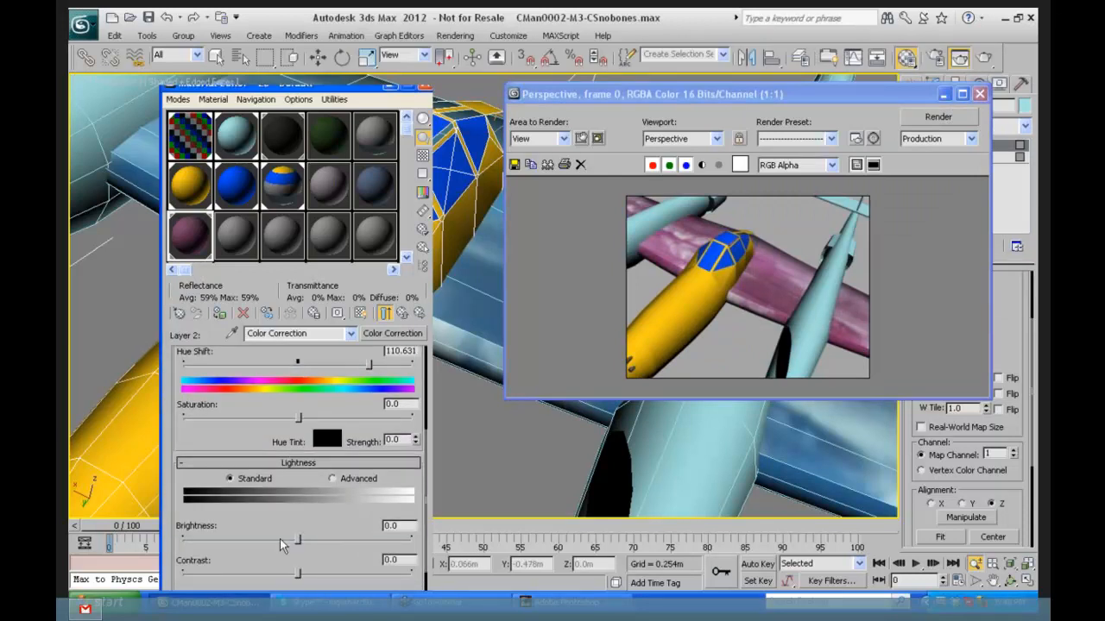
left_click_drag(298, 540, 338, 539)
left_click_drag(297, 572, 347, 574)
left_click(938, 116)
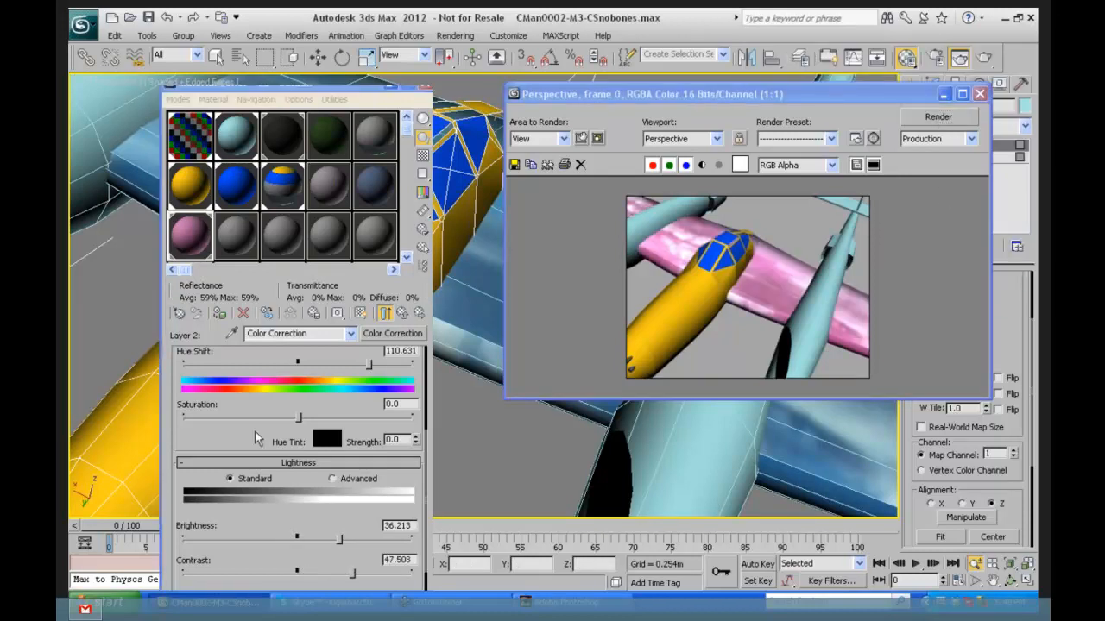
Step: Render the view with the sky texture's Brightness at about -42.9, set it to about 20.9 and render again
left_click_drag(339, 542, 249, 540)
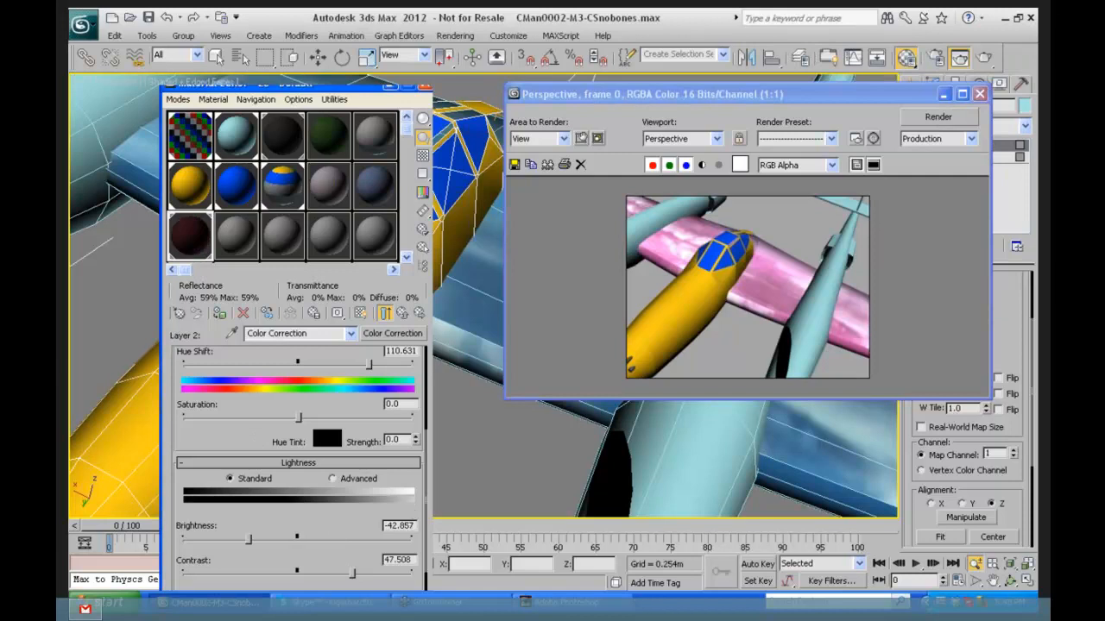
left_click(938, 116)
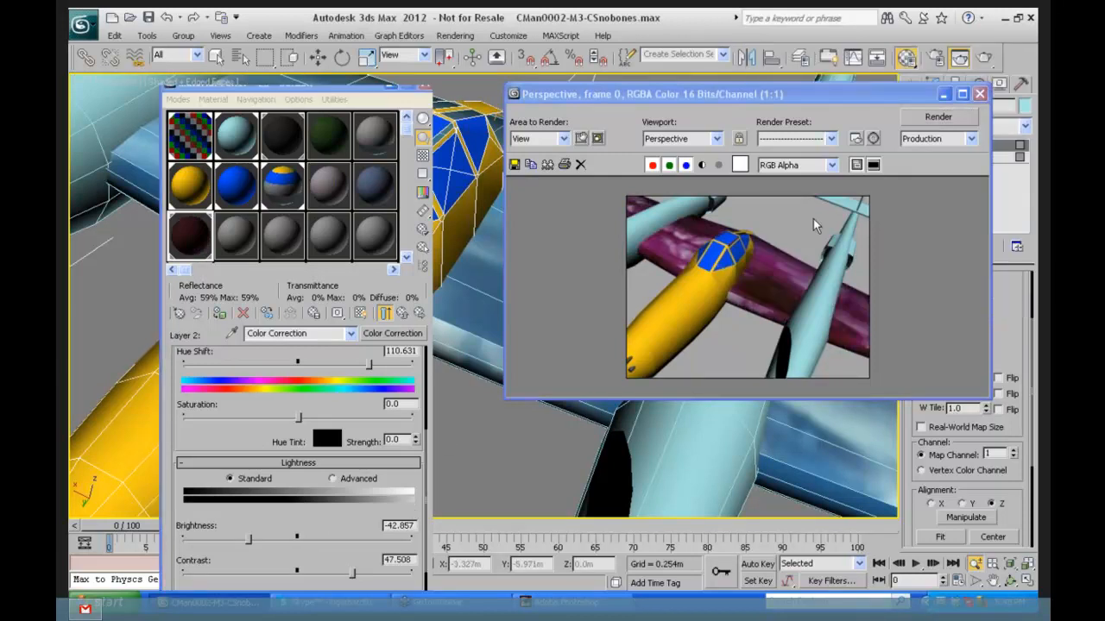
left_click_drag(249, 540, 323, 541)
left_click(914, 115)
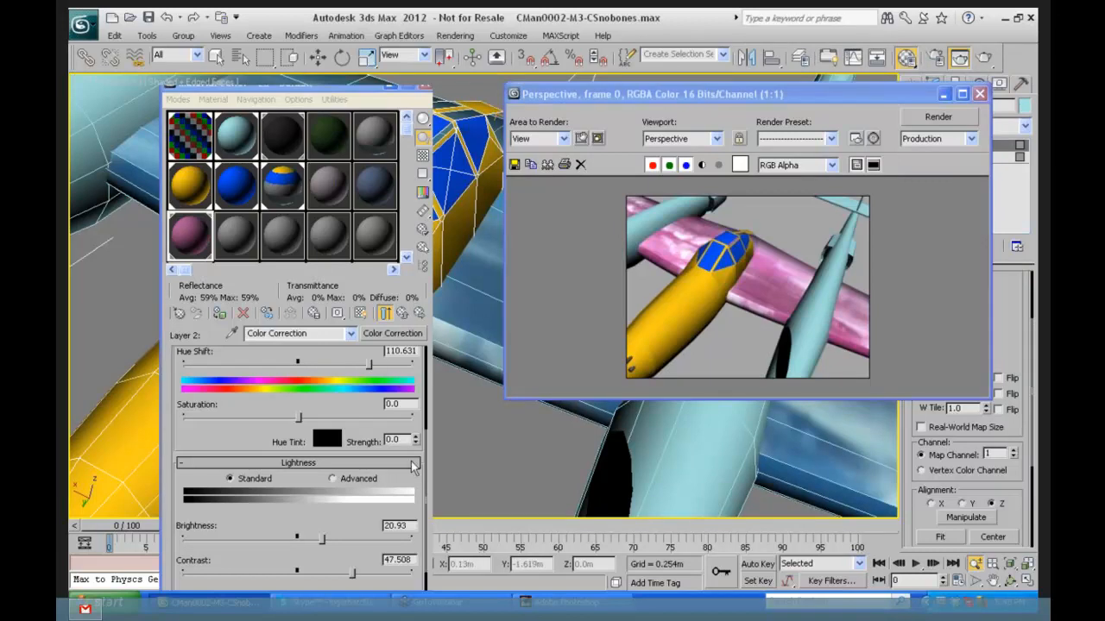
left_click(321, 91)
mouse_move(321, 92)
left_mouse_down()
mouse_move(315, 115)
mouse_move(314, 95)
left_mouse_up()
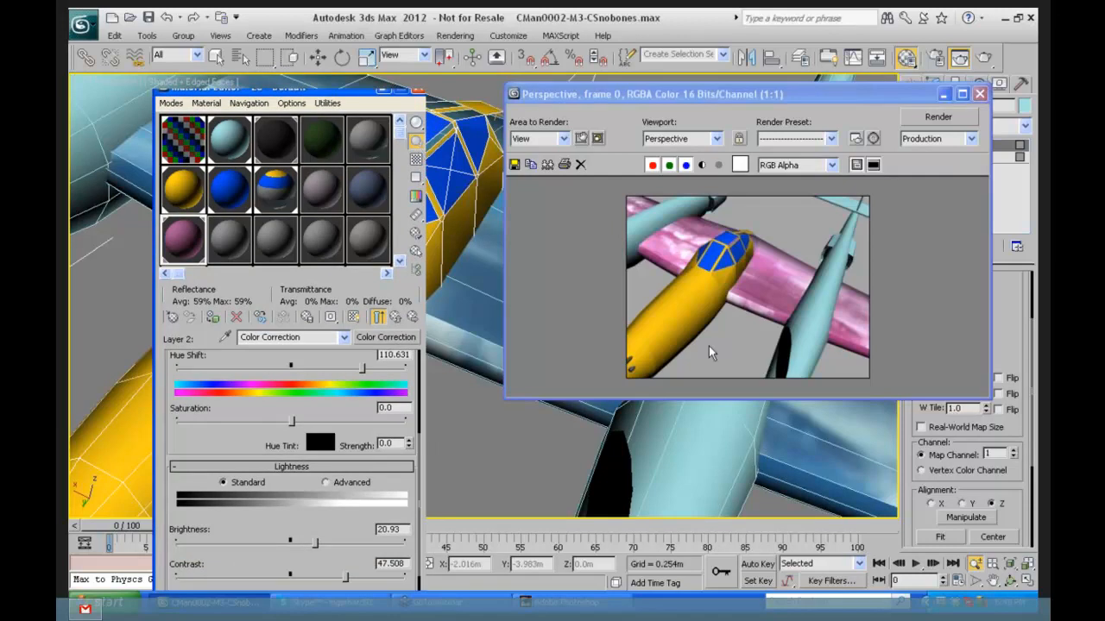
Step: Switch the sky texture's Lightness correction to Advanced and look over the gain options and the correction parameters
mouse_move(218, 455)
left_mouse_down()
mouse_move(221, 426)
mouse_move(221, 449)
left_mouse_up()
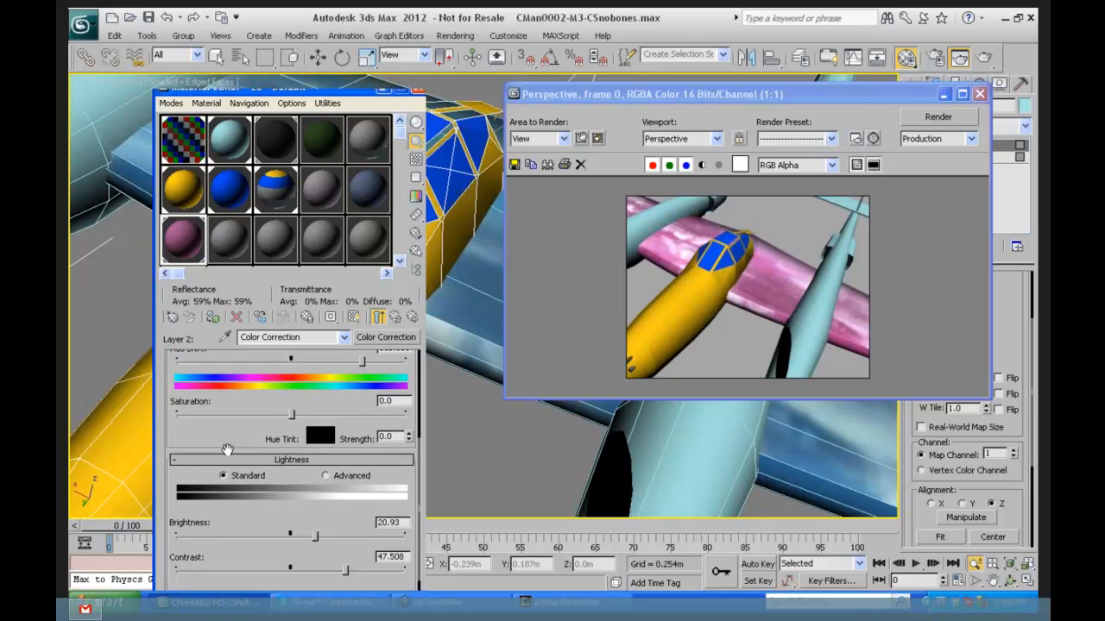
left_click(326, 475)
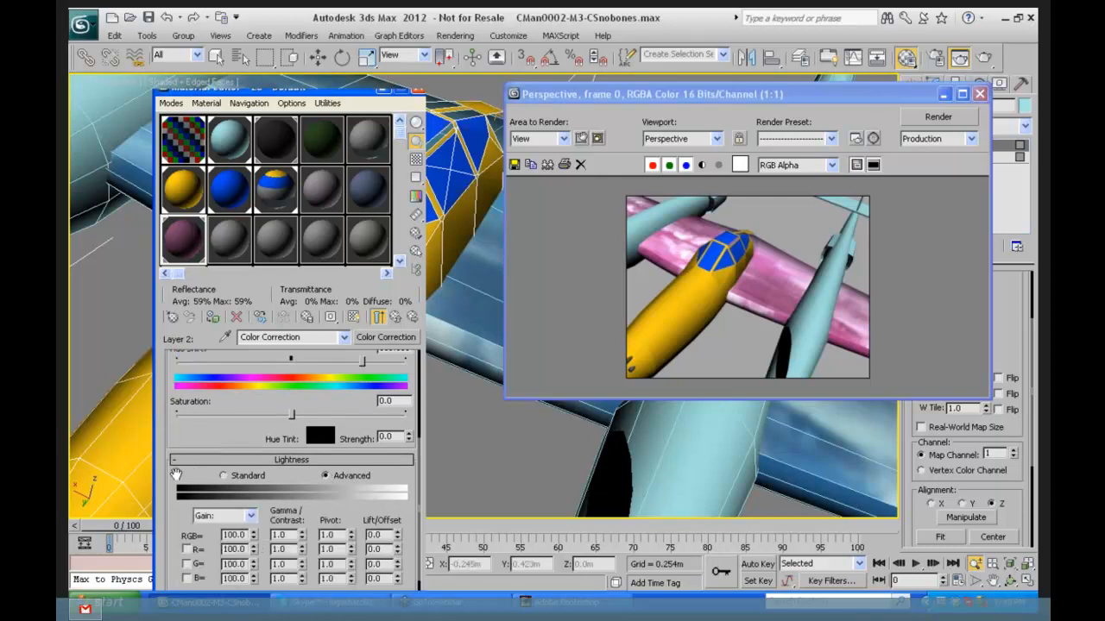
left_click_drag(175, 475, 176, 452)
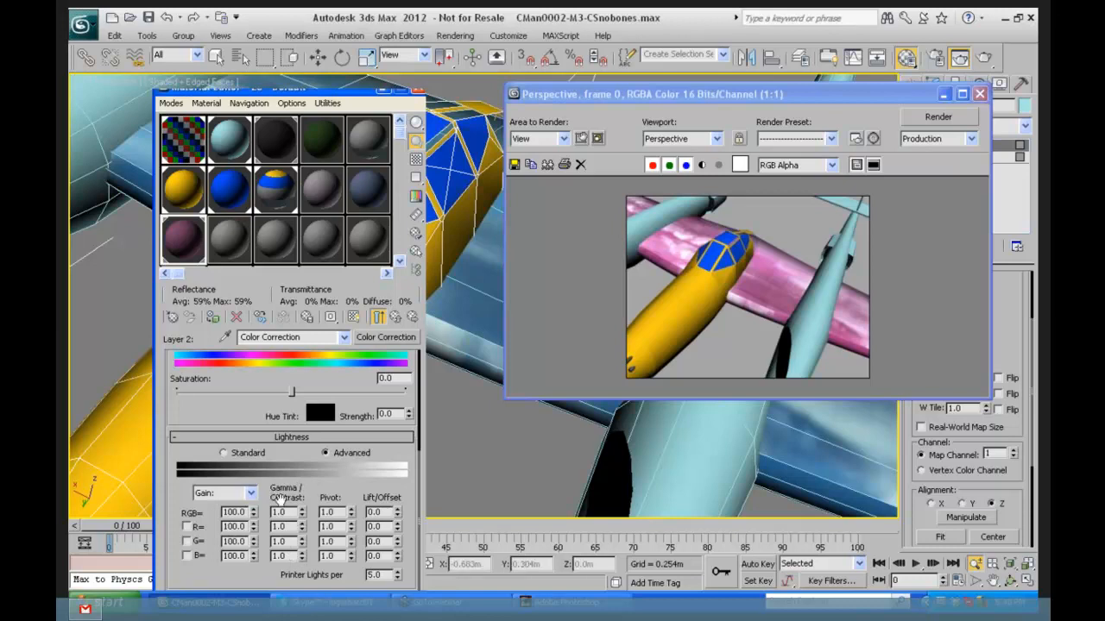
left_click(252, 493)
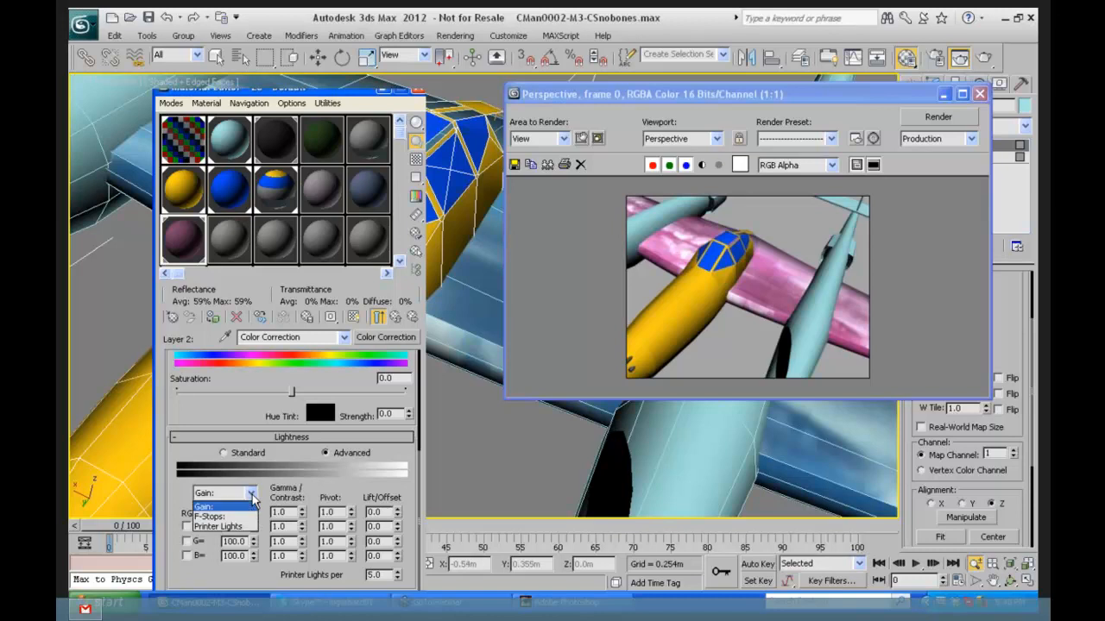
left_click(309, 489)
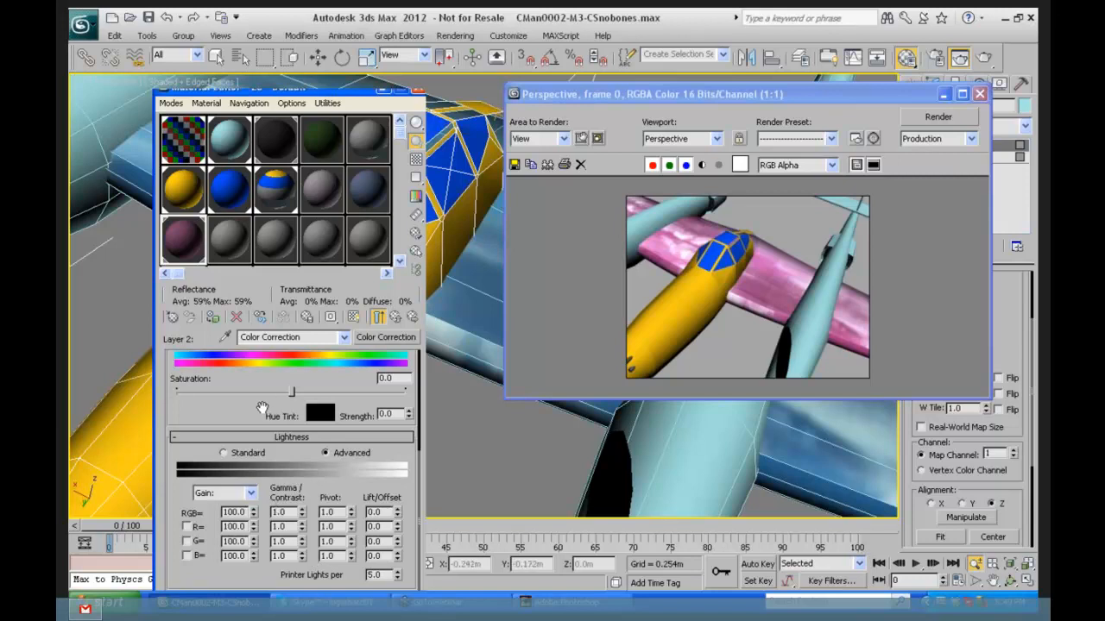
scroll(258, 411, "up", 4)
scroll(245, 417, "up", 1)
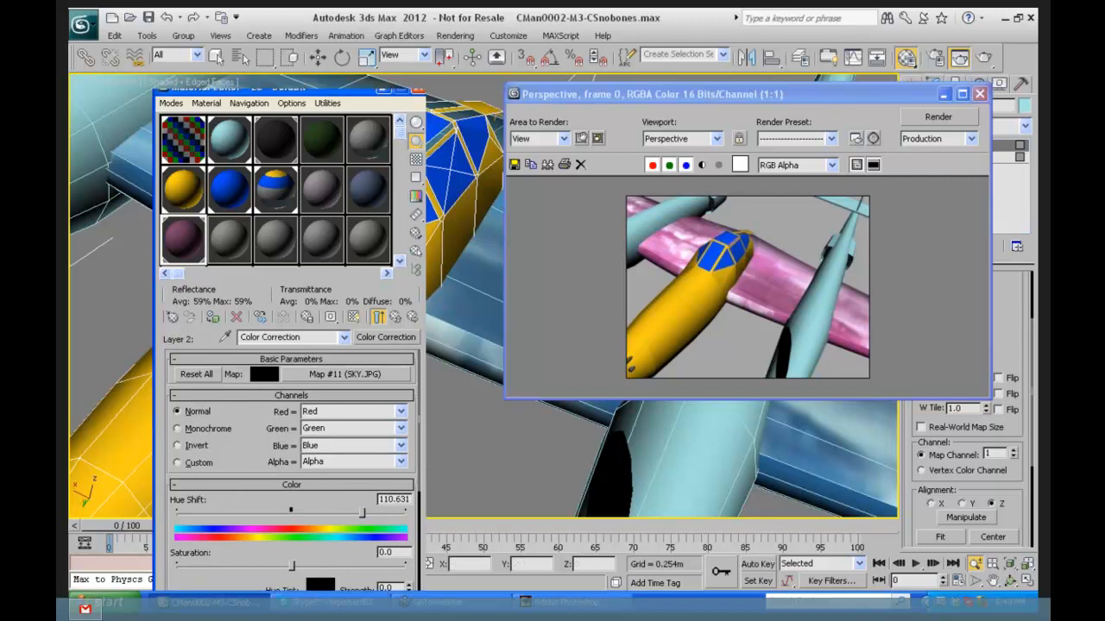
Step: Close the render, show the corrected map in the viewport, and set Hue Shift to about 77.1 and Saturation to about -26.2
left_click(978, 95)
left_click(354, 318)
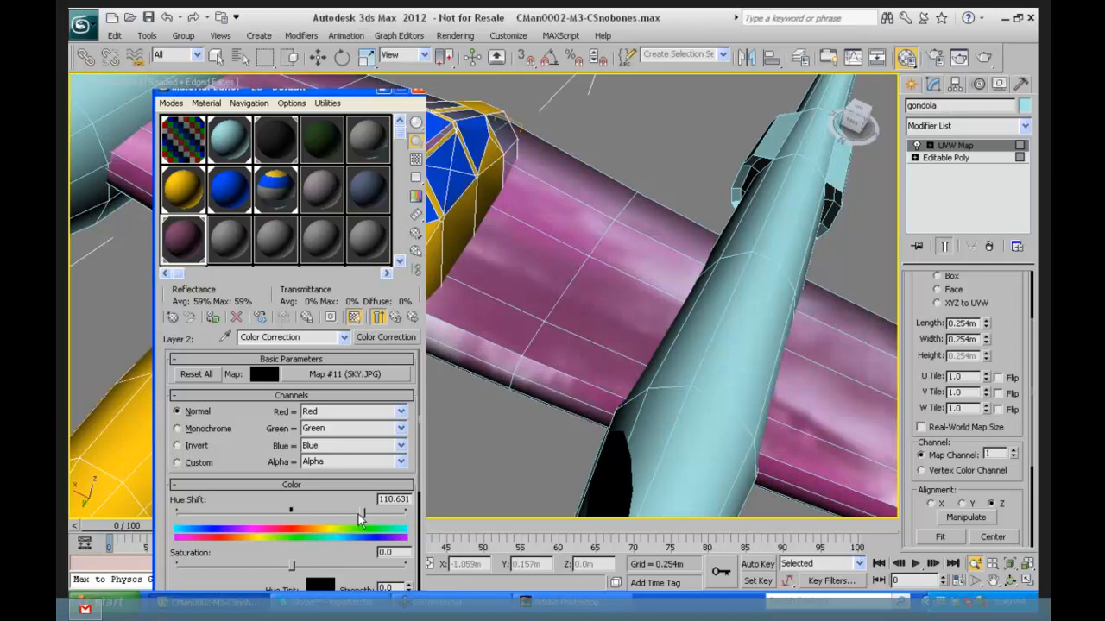
mouse_move(358, 515)
left_mouse_down()
mouse_move(321, 516)
mouse_move(340, 512)
left_mouse_up()
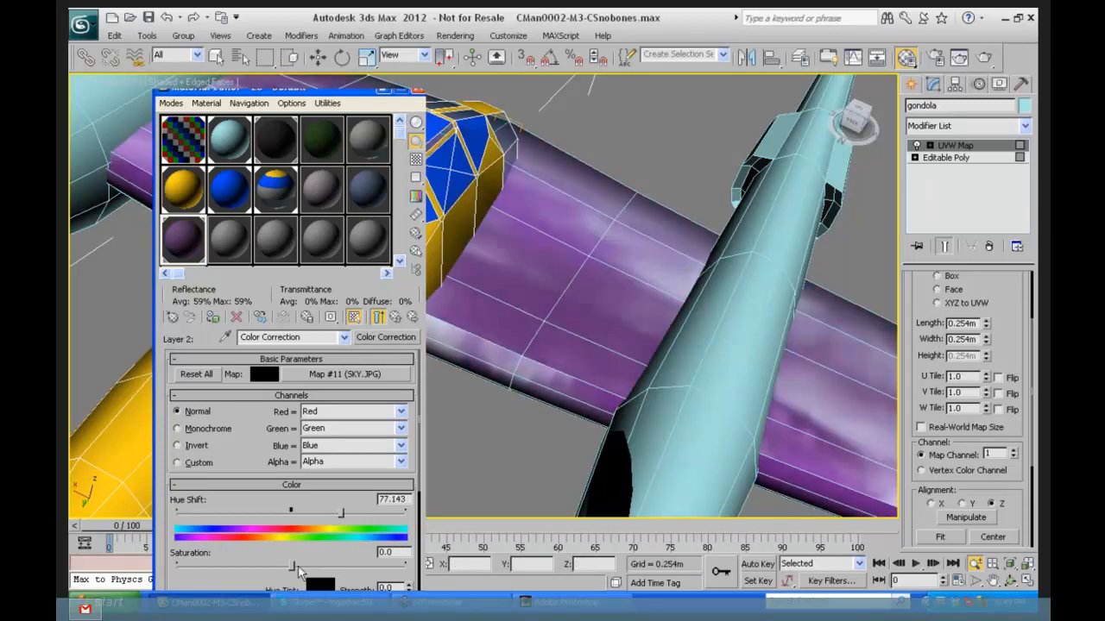
left_click_drag(290, 565, 262, 568)
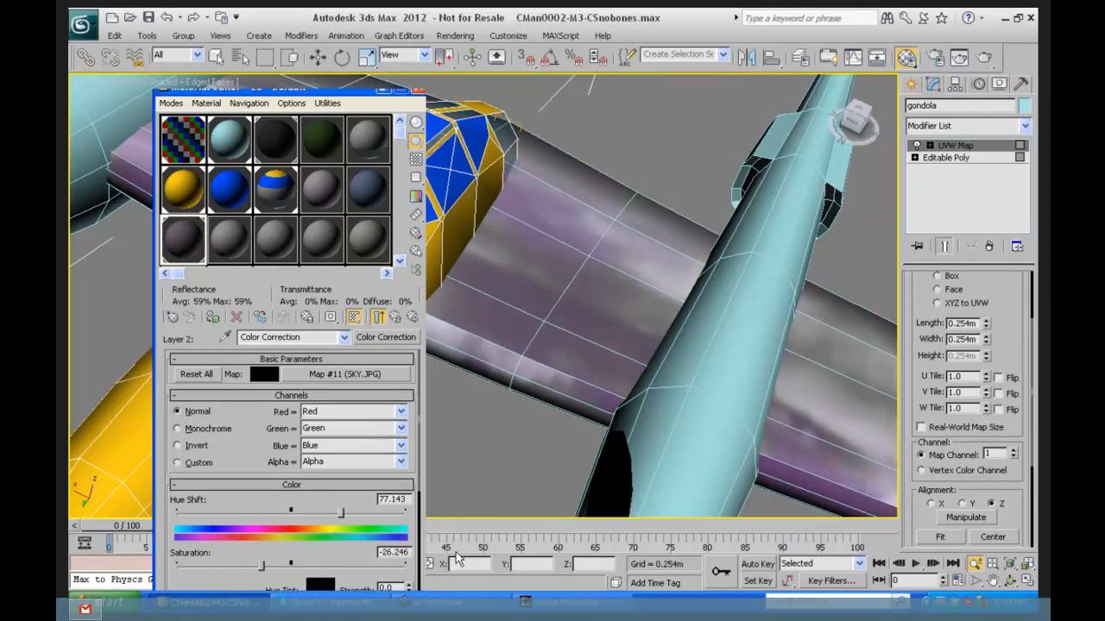
Step: Return to the top of the wing material, turn the next unused sample into a Composite material discarding the old one, and review its material slots
left_click(396, 318)
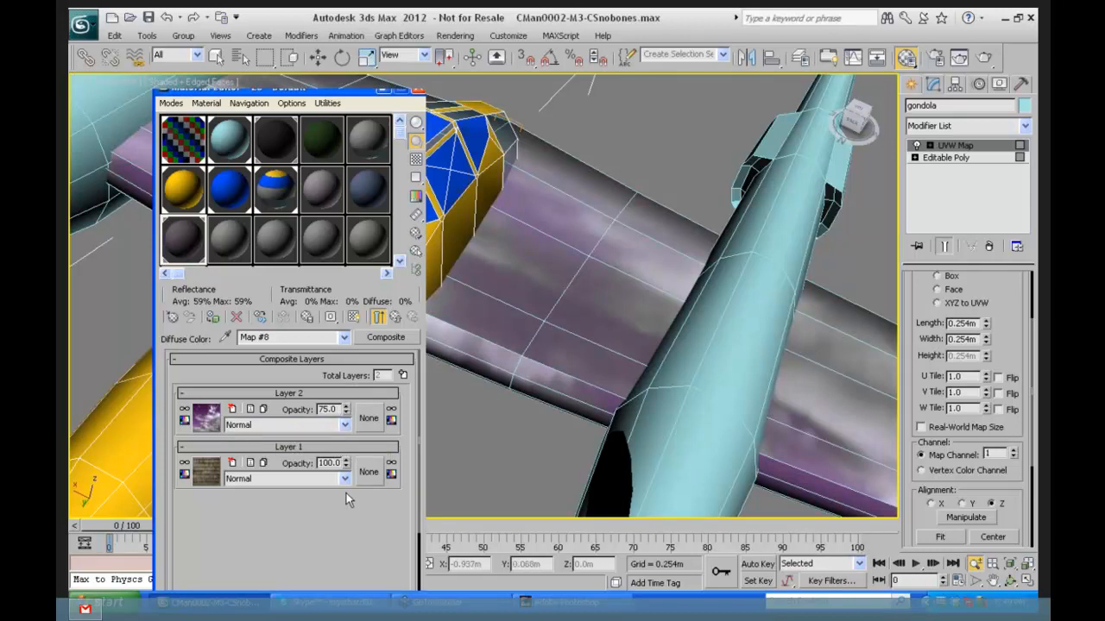
left_click(396, 318)
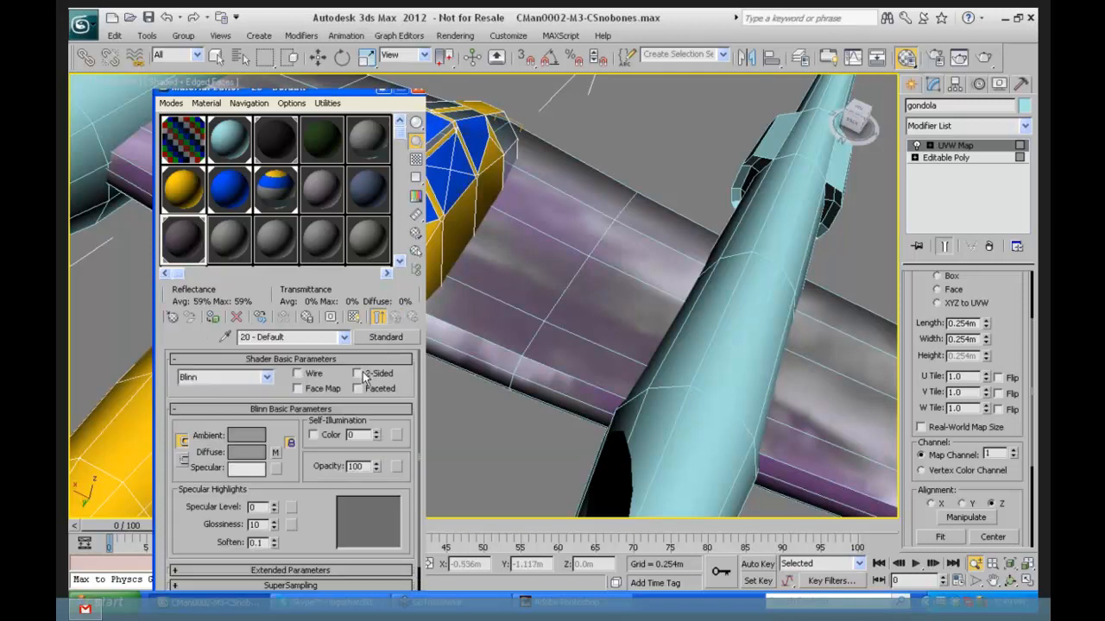
left_click(242, 250)
left_click(386, 336)
left_click(453, 202)
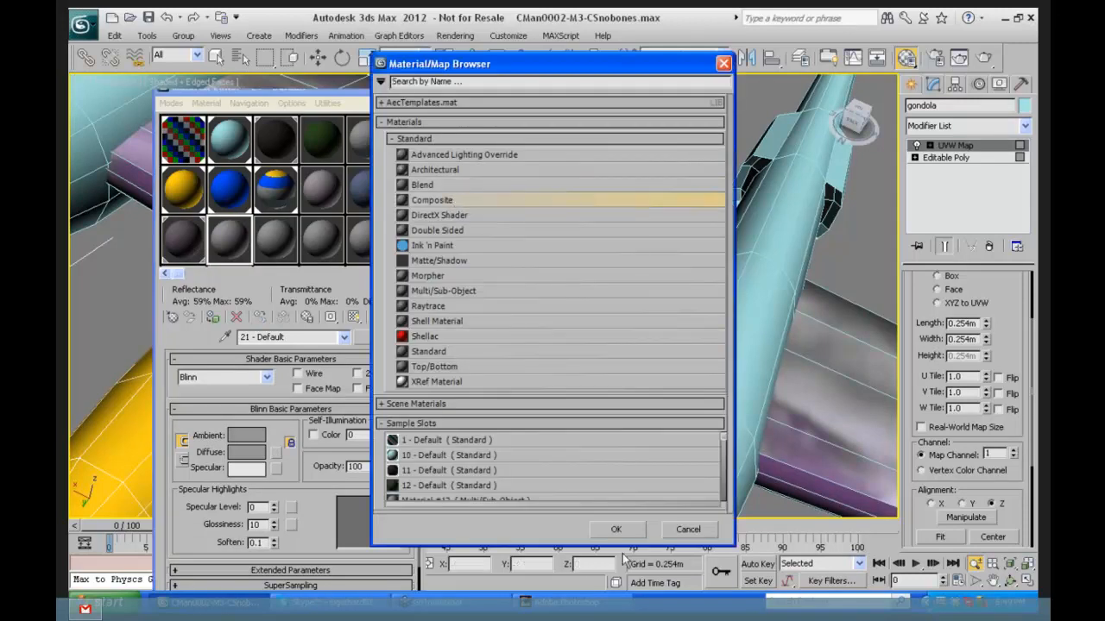
left_click(628, 529)
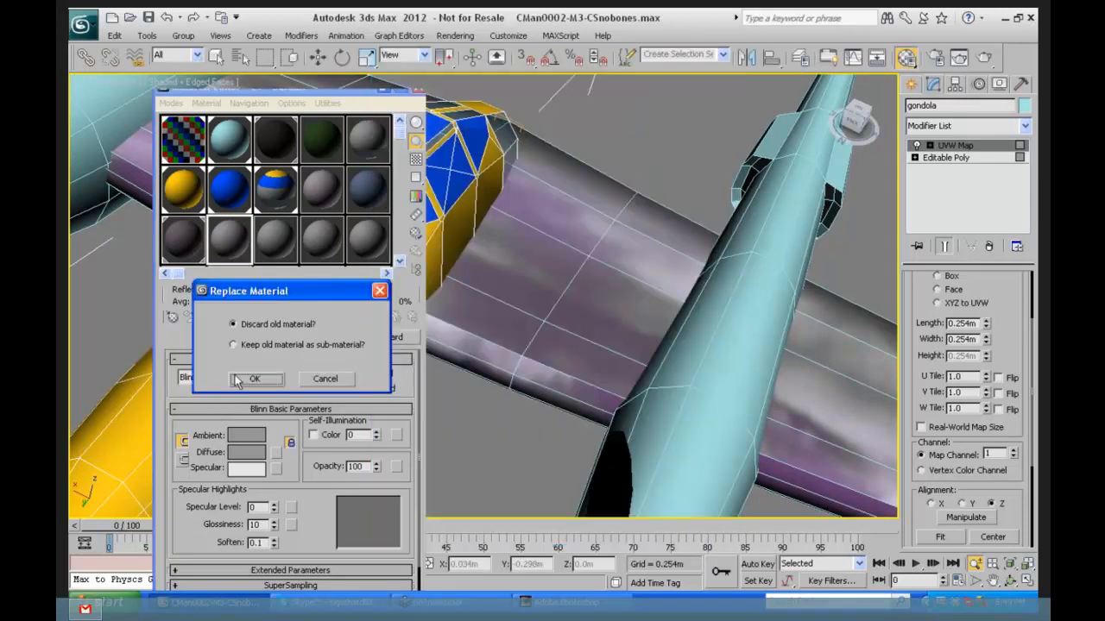
left_click(274, 379)
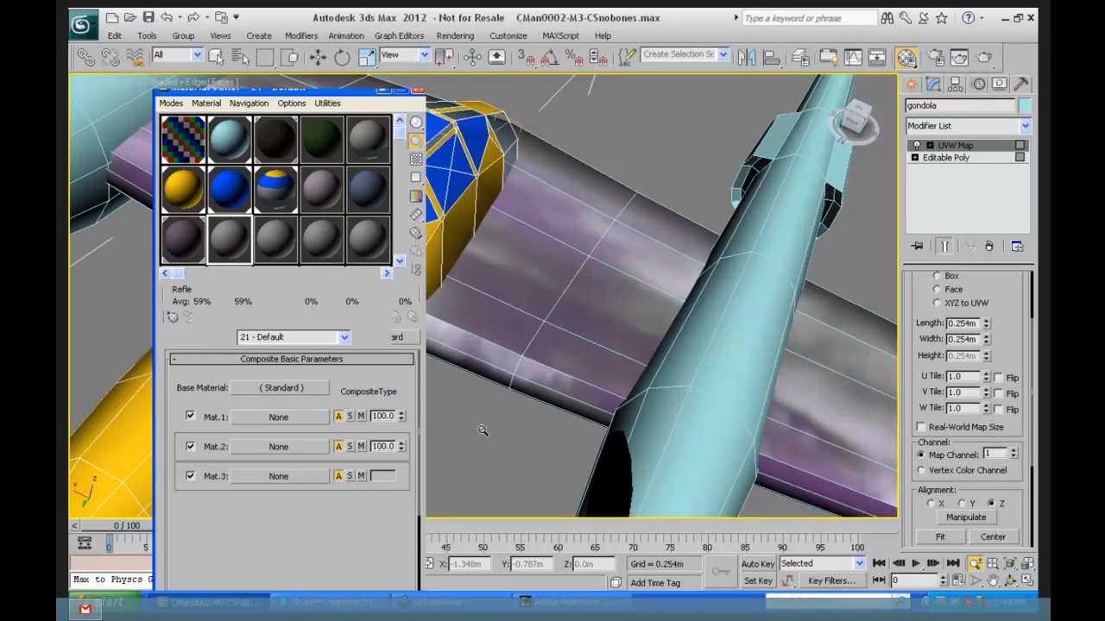
left_click_drag(360, 379, 371, 229)
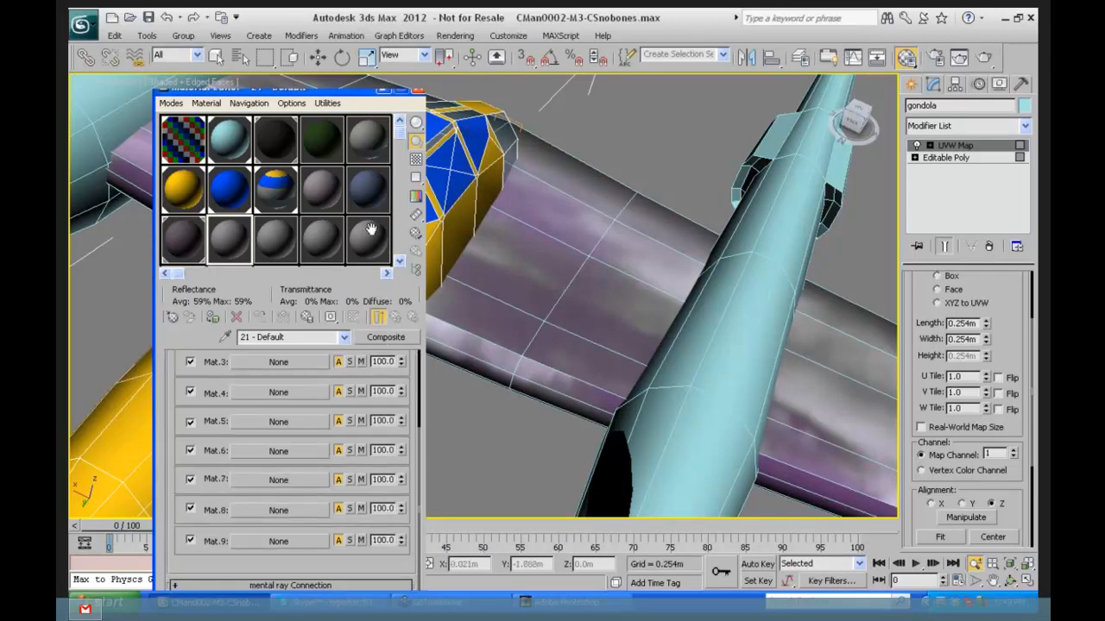
scroll(354, 371, "up", 3)
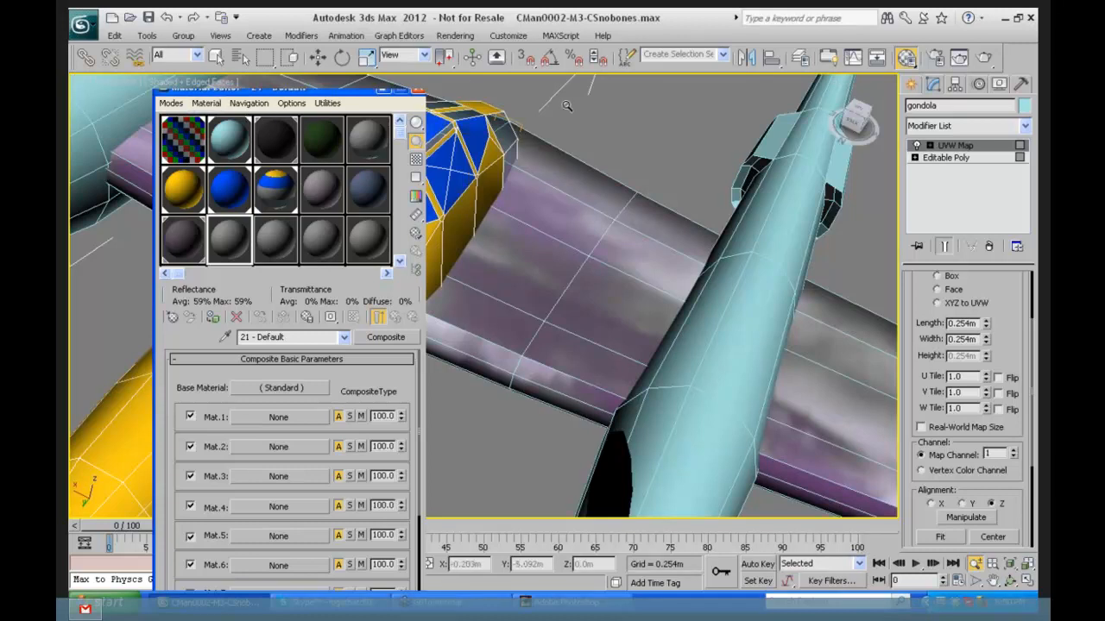
Step: Hold the current scene and open the recent file CMan0002-M3-CSnobones.max without saving the changes
left_click(114, 35)
left_click(114, 36)
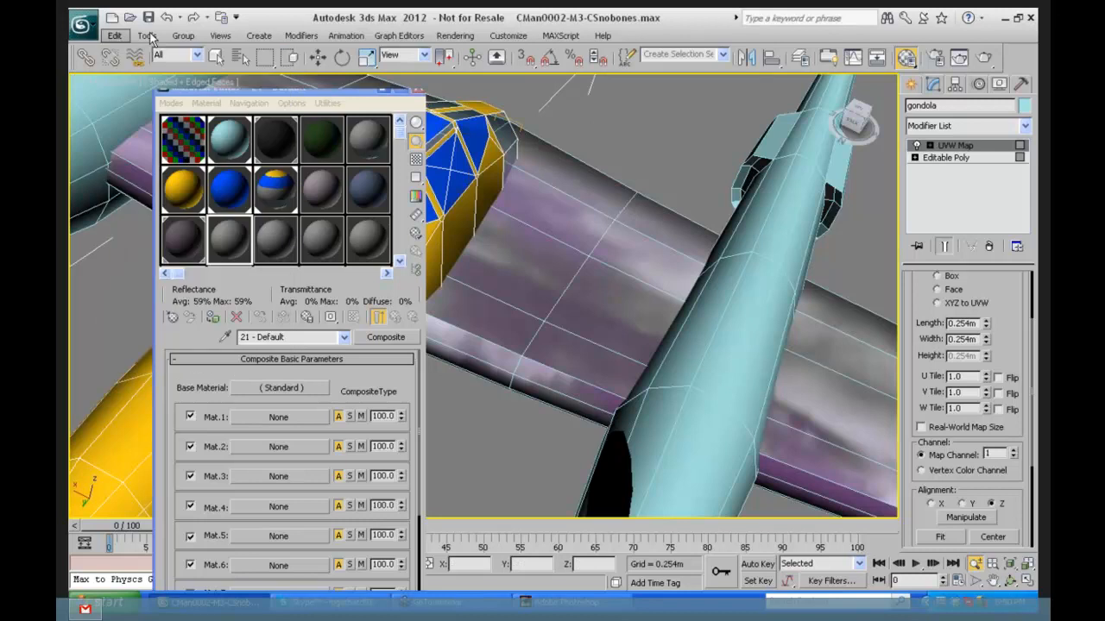
left_click(114, 35)
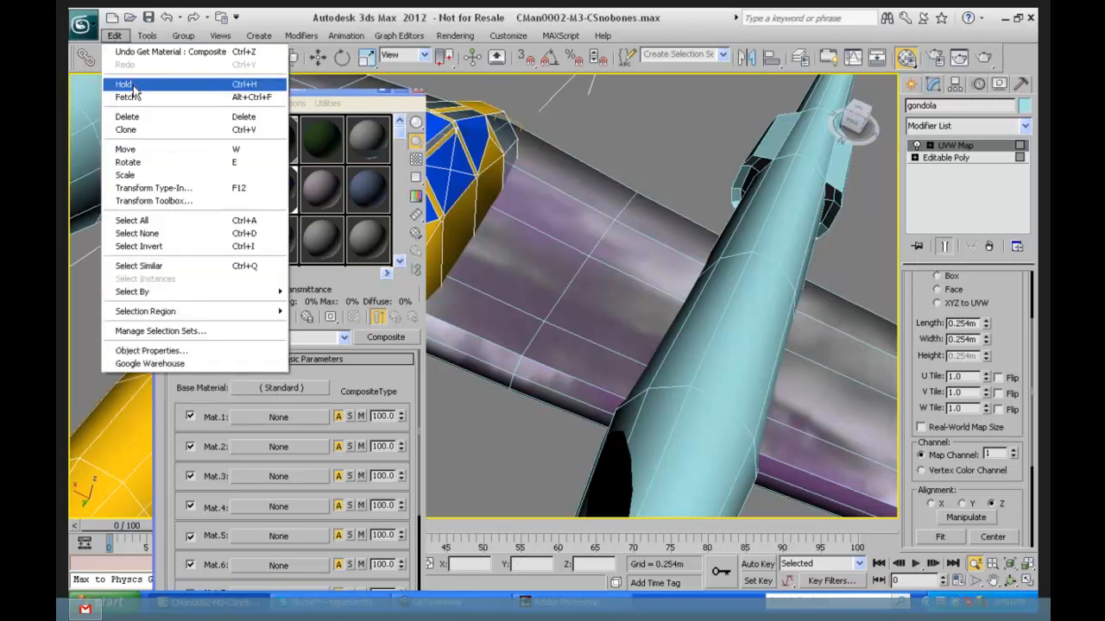
left_click(124, 85)
left_click(83, 26)
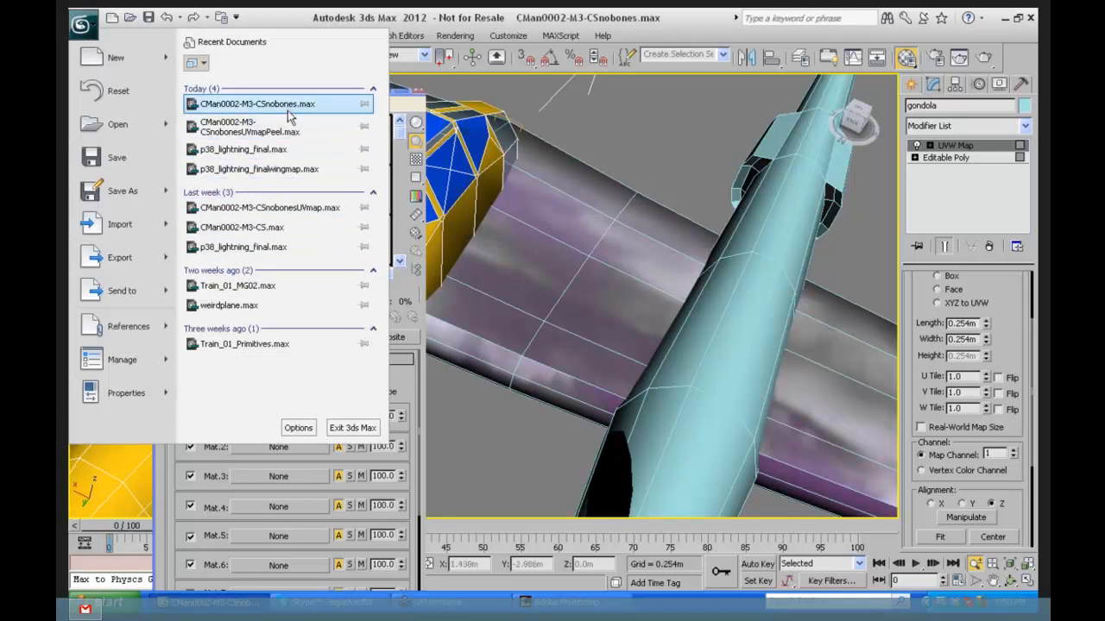
left_click(259, 105)
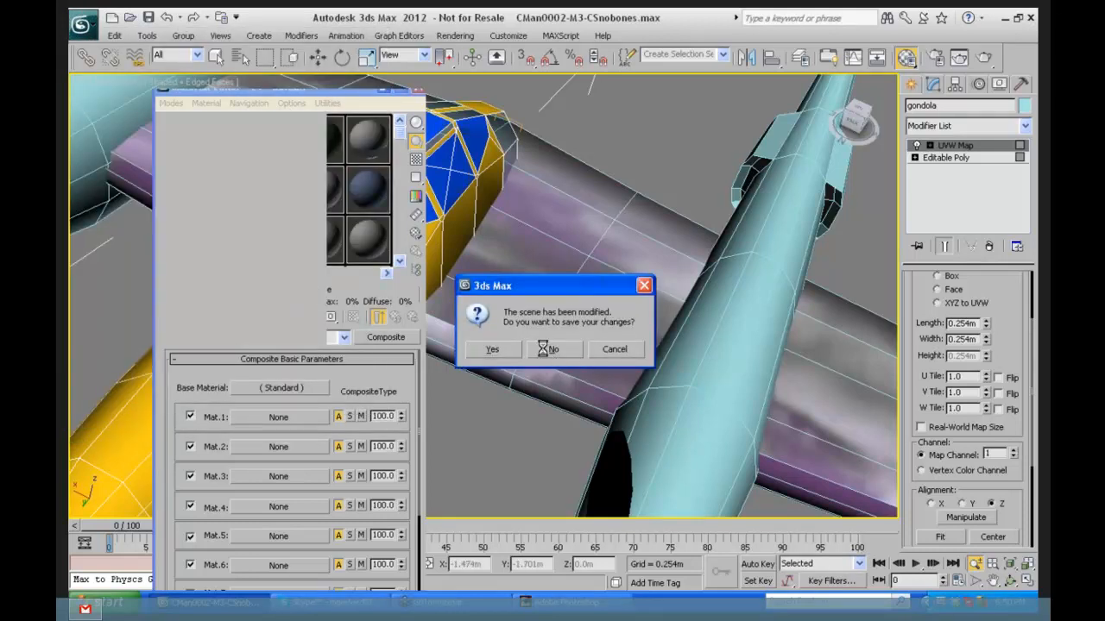
left_click(499, 349)
left_click(552, 375)
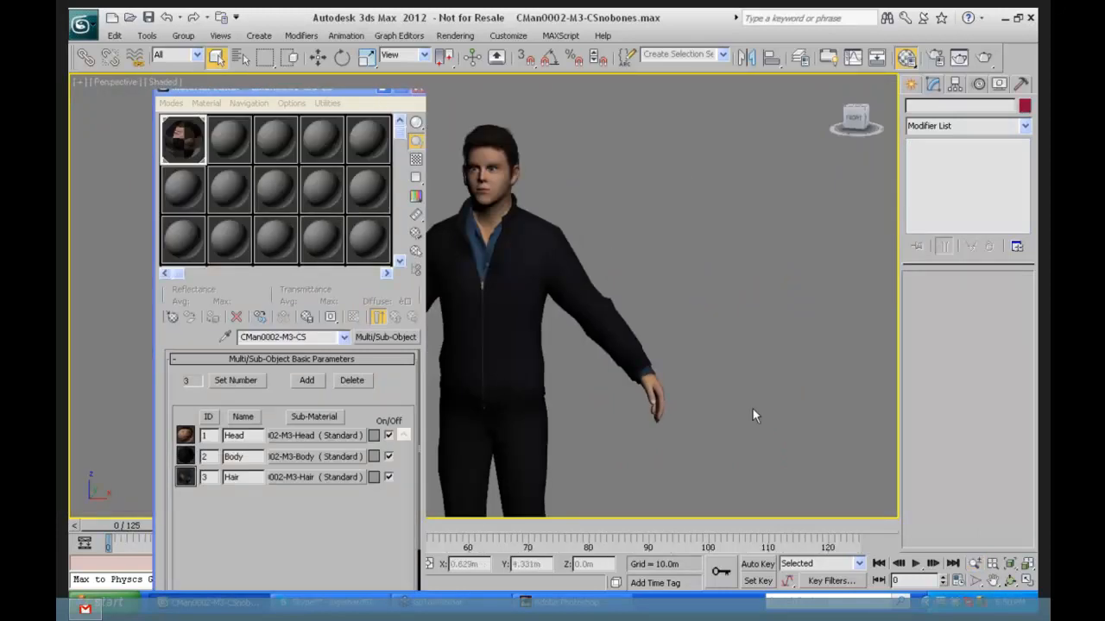
Step: Open the diffuse bitmap of the character's Head sub-material and view its full texture image
left_click(993, 581)
left_click_drag(515, 270, 678, 243)
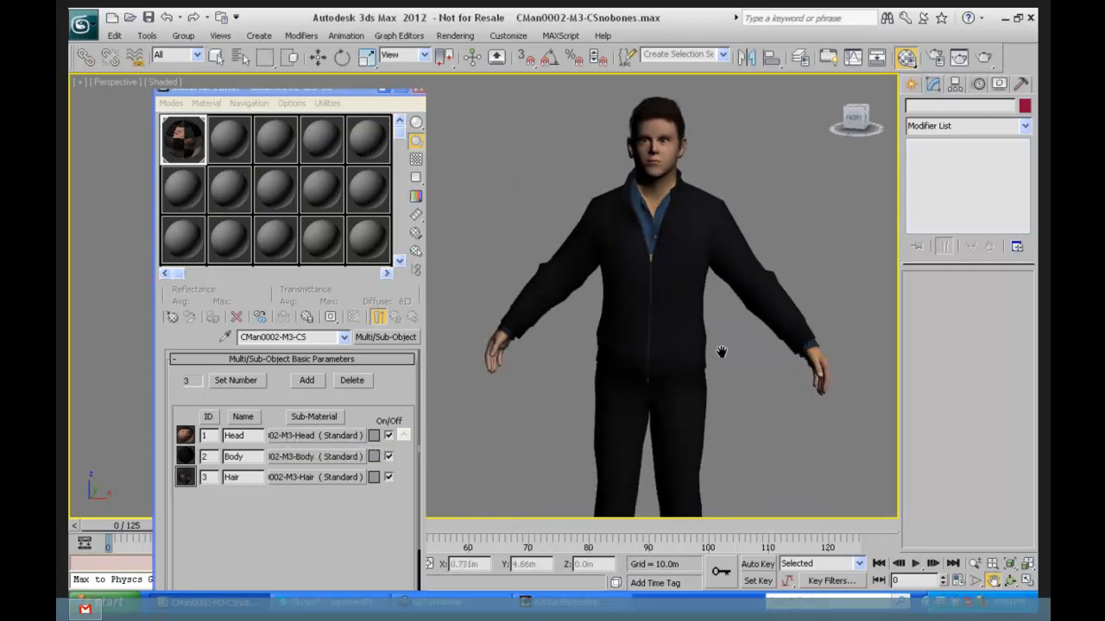
left_click(290, 435)
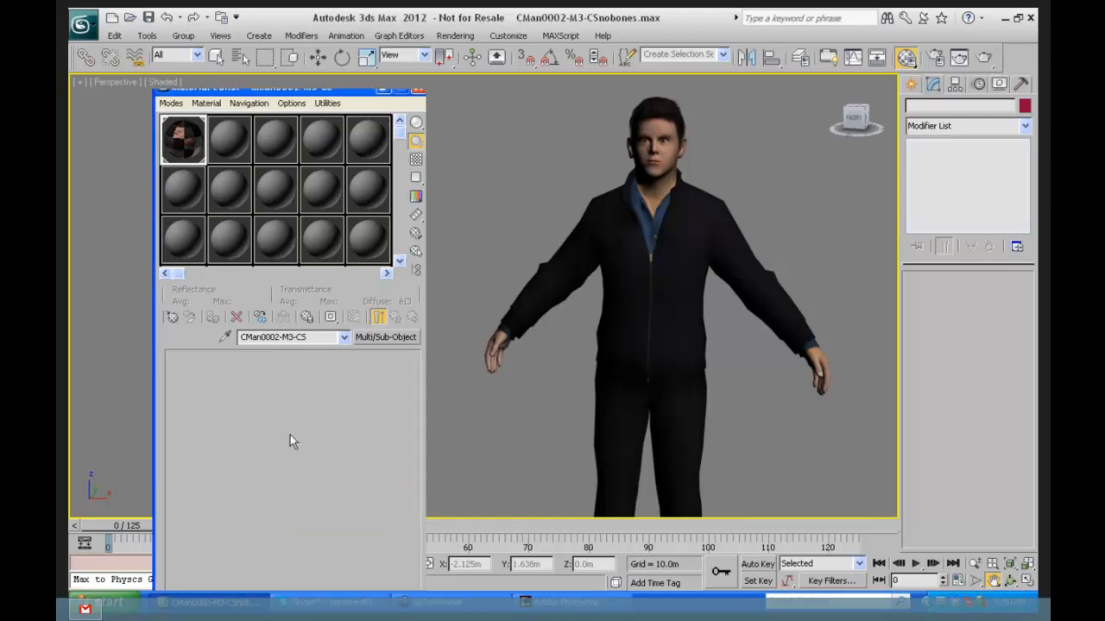
left_click(338, 483)
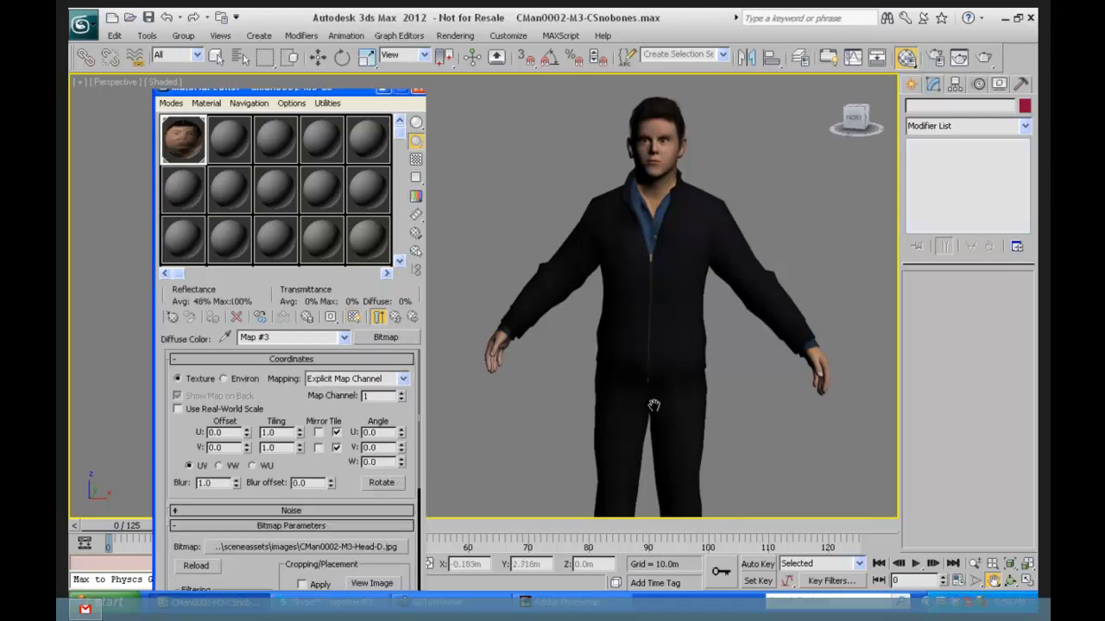
left_click(380, 584)
left_click_drag(921, 113, 612, 76)
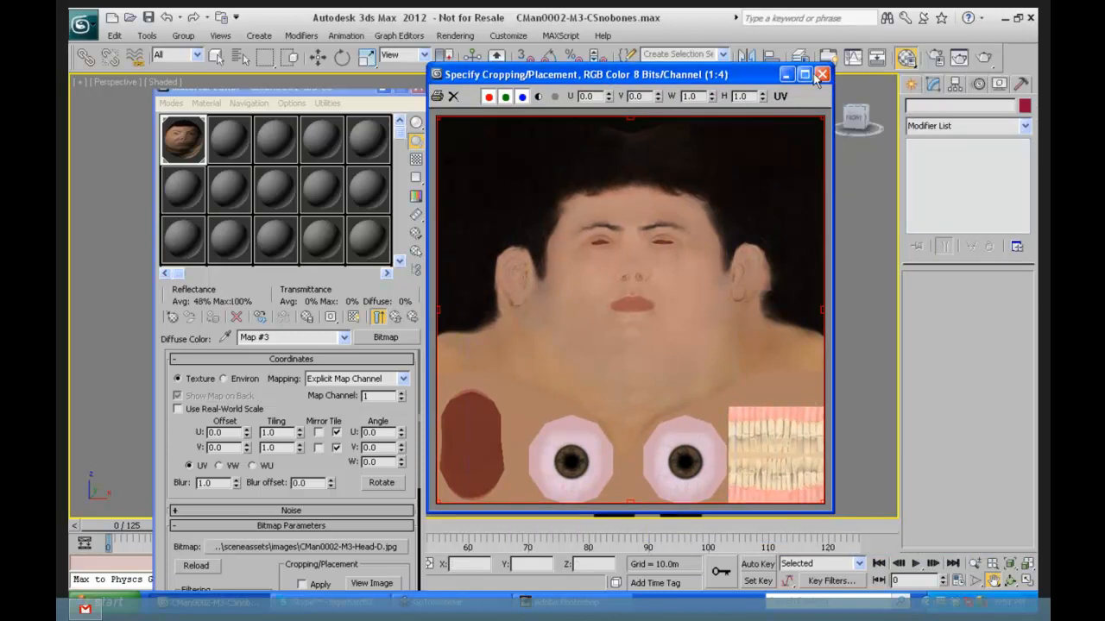
left_click_drag(758, 82, 787, 85)
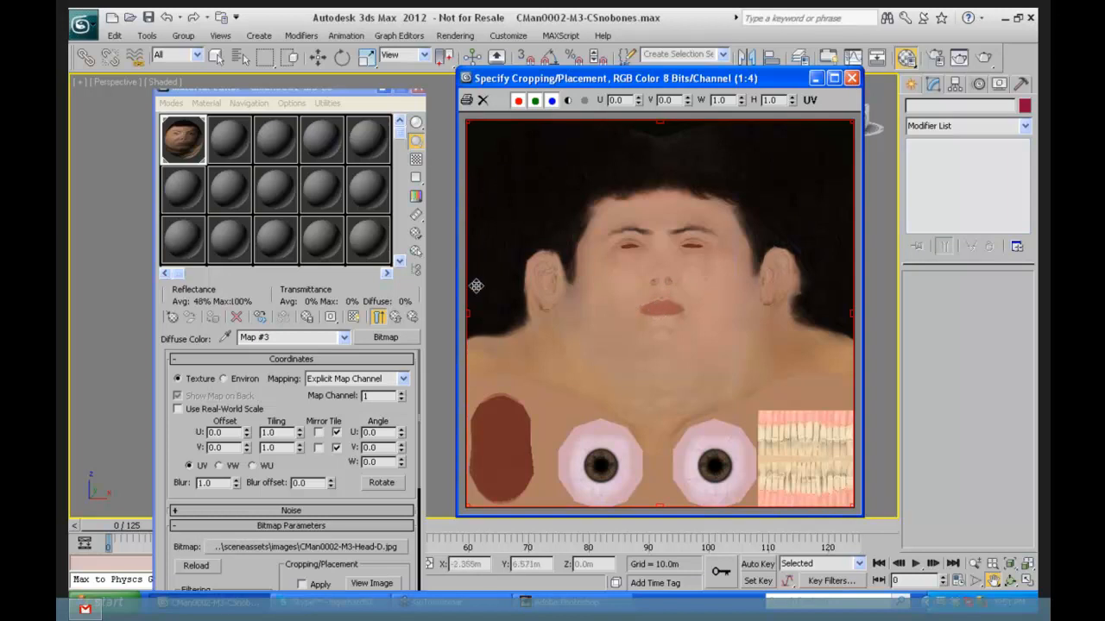
left_click(852, 78)
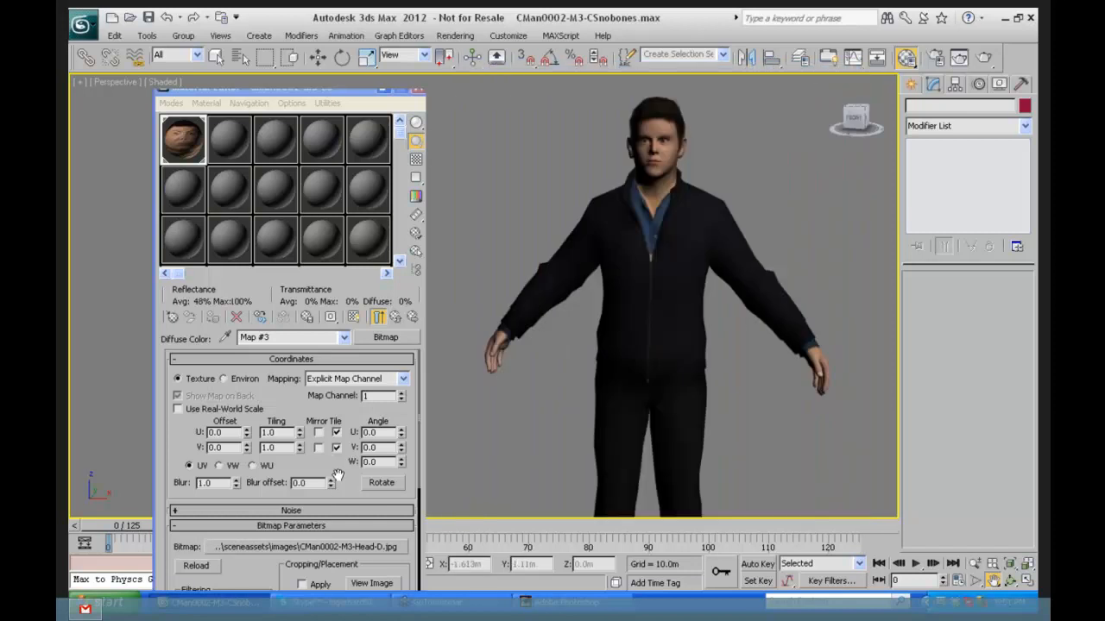
Step: Inspect the Head sub-material's Normal Bump map and return to the parent Multi/Sub-Object material
scroll(337, 473, "down", 4)
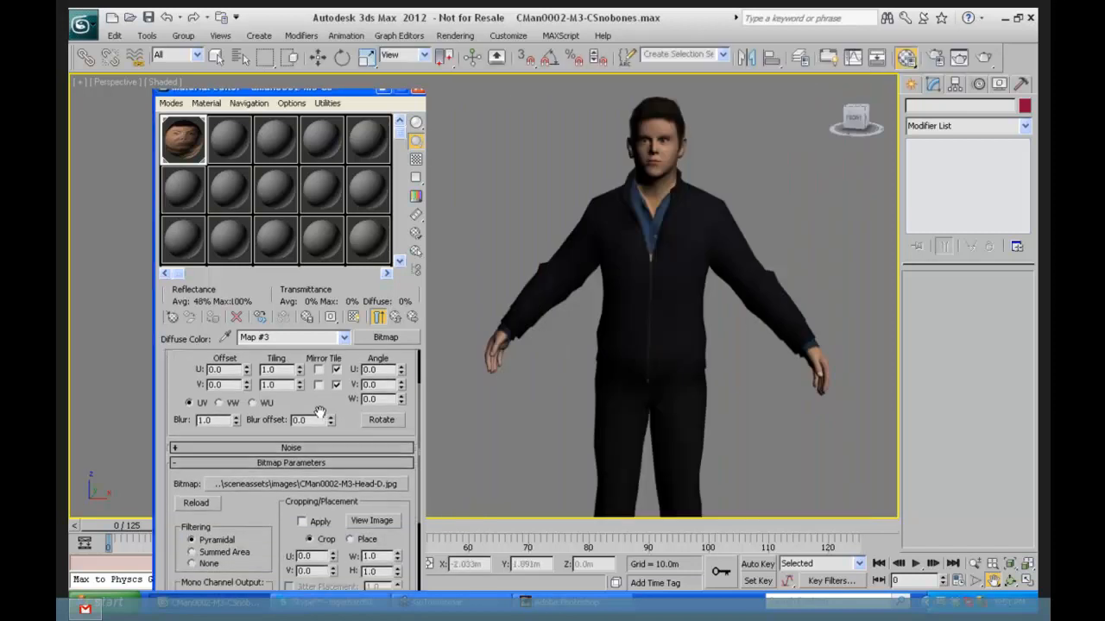
left_click(412, 319)
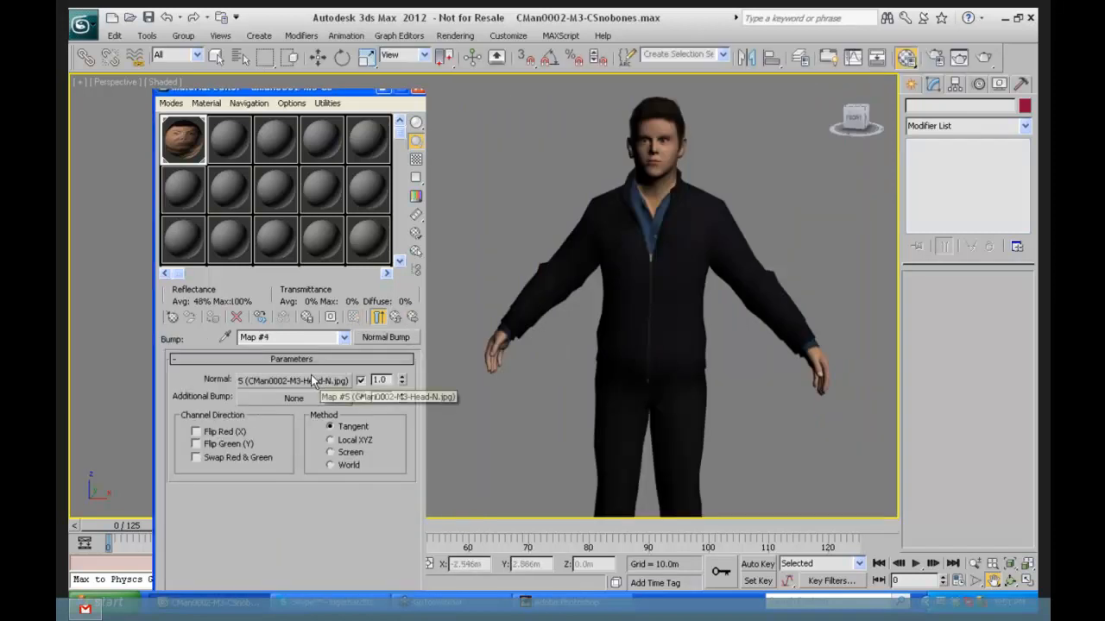
left_click(395, 316)
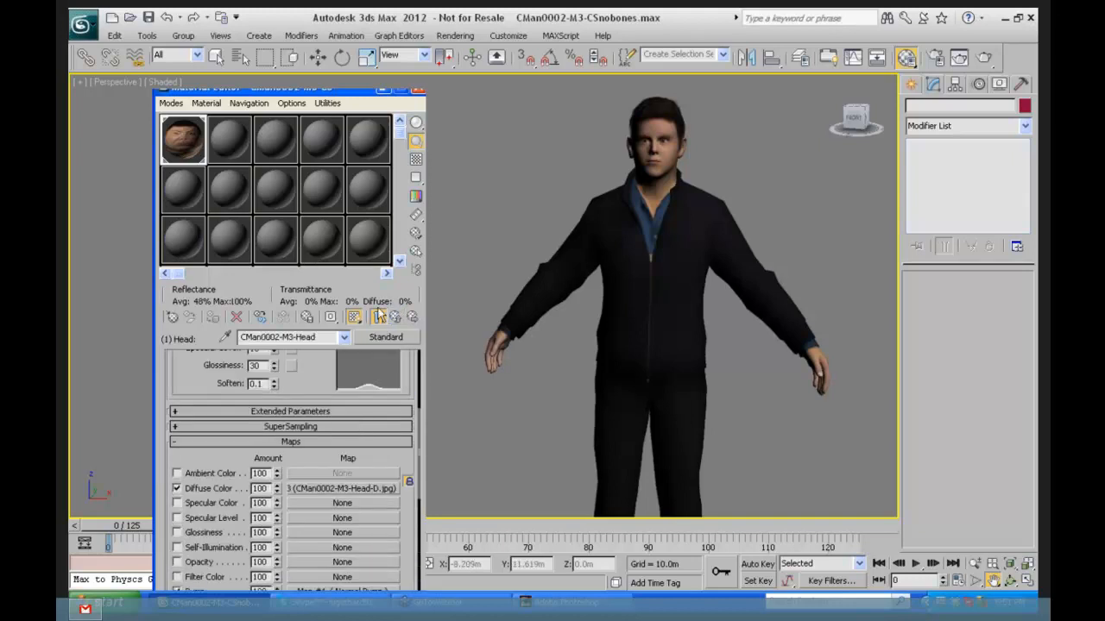
left_click(396, 316)
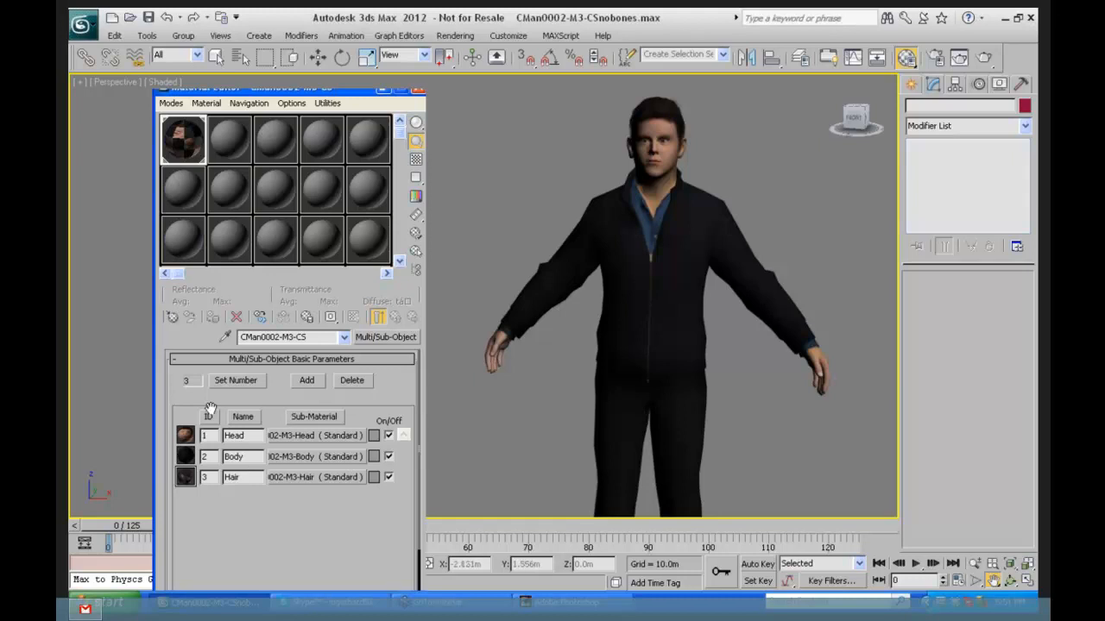
Step: View the full texture image of the Body sub-material's diffuse bitmap and return to the parent Multi/Sub-Object material
left_click(300, 458)
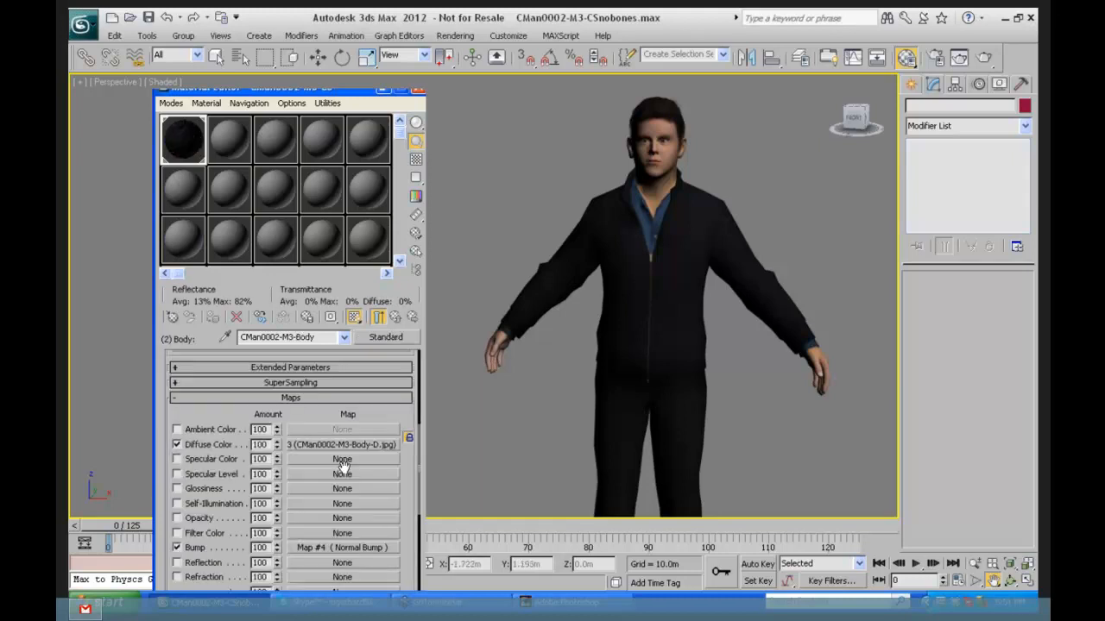
left_click(322, 444)
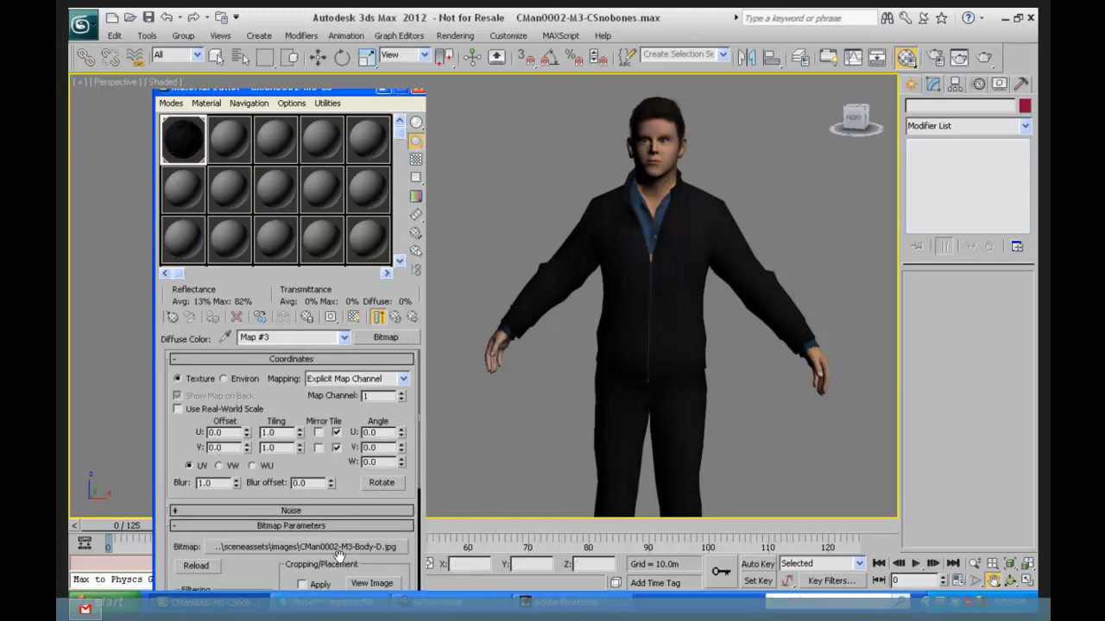
left_click(371, 585)
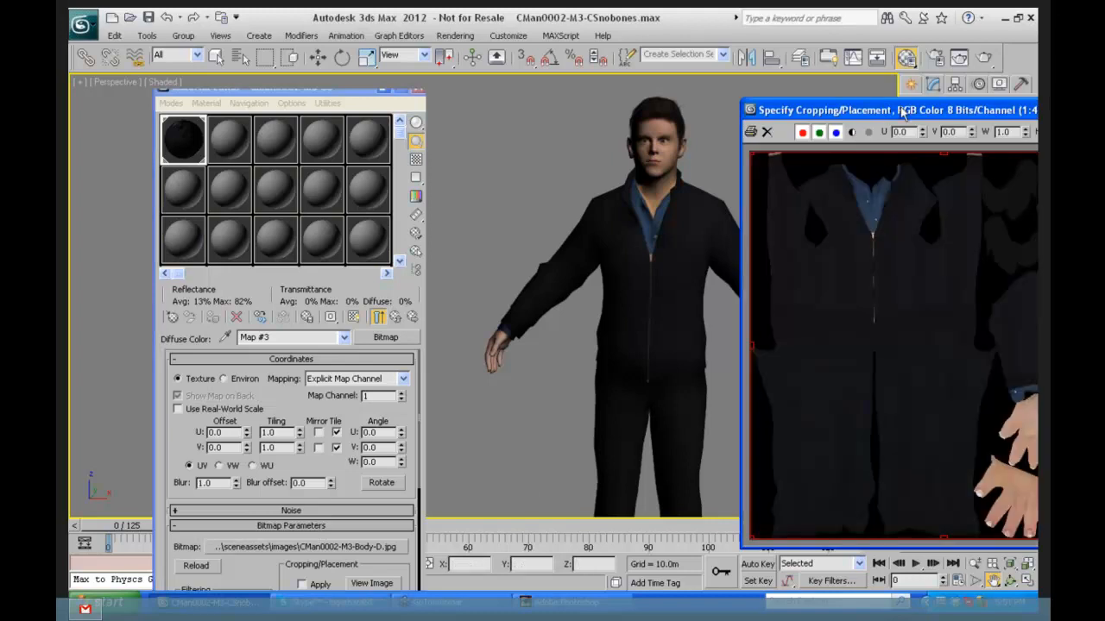
left_click_drag(896, 113, 618, 68)
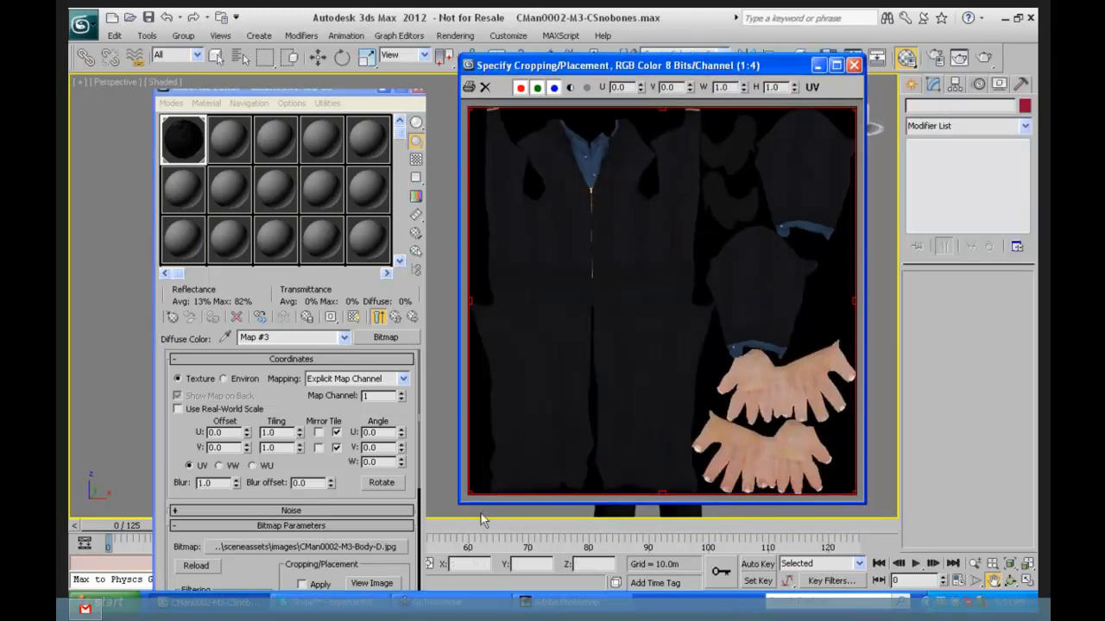
left_click(853, 65)
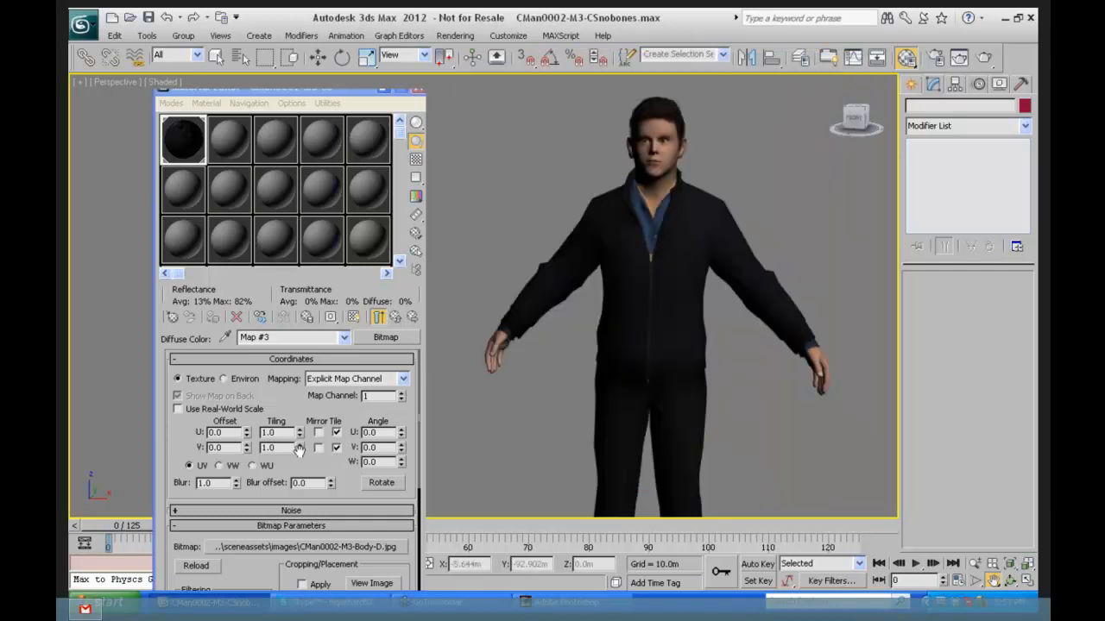
left_click(396, 317)
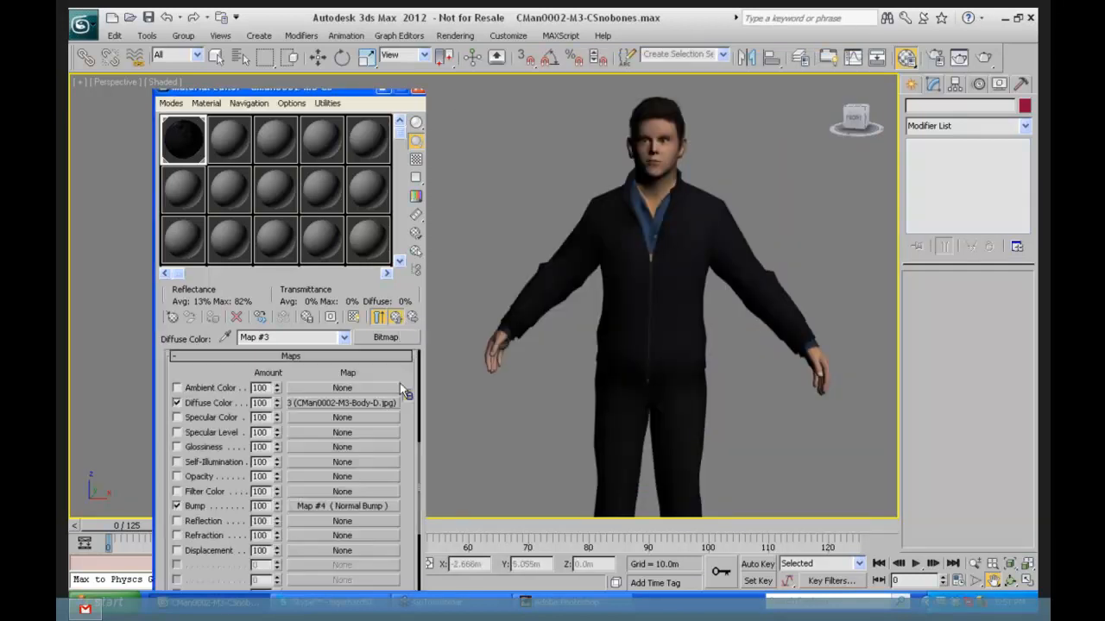
left_click(395, 317)
Step: View the full texture image of the Hair sub-material's diffuse bitmap, CMan0002-M3-Hair-D.tif, and close the Material Editor
left_click(294, 476)
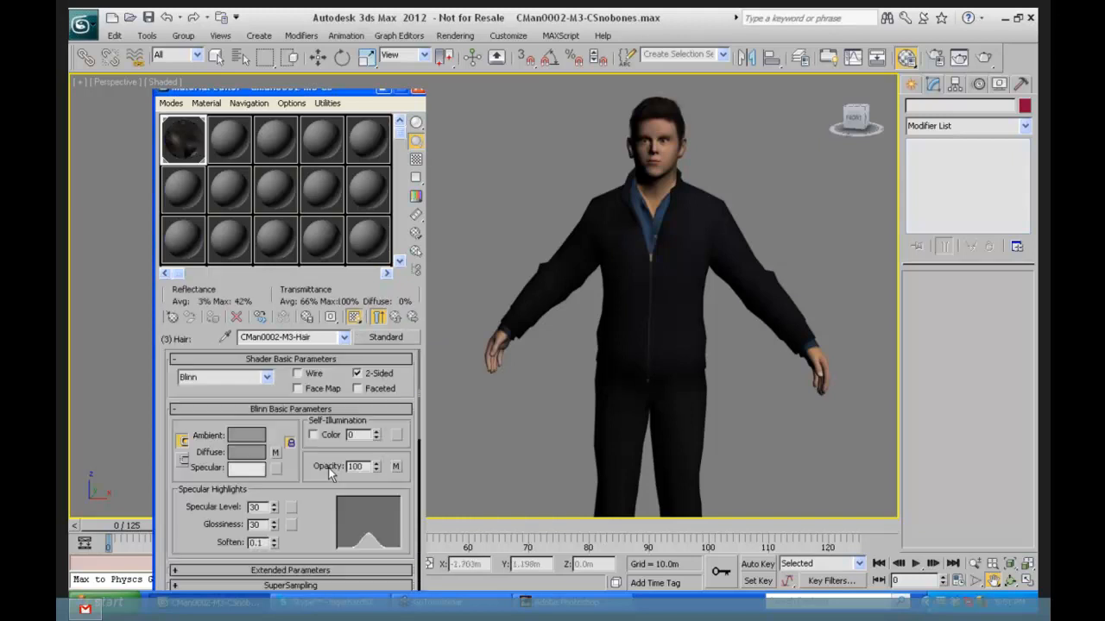
left_click_drag(308, 503, 307, 490)
left_click(275, 440)
left_click(349, 546)
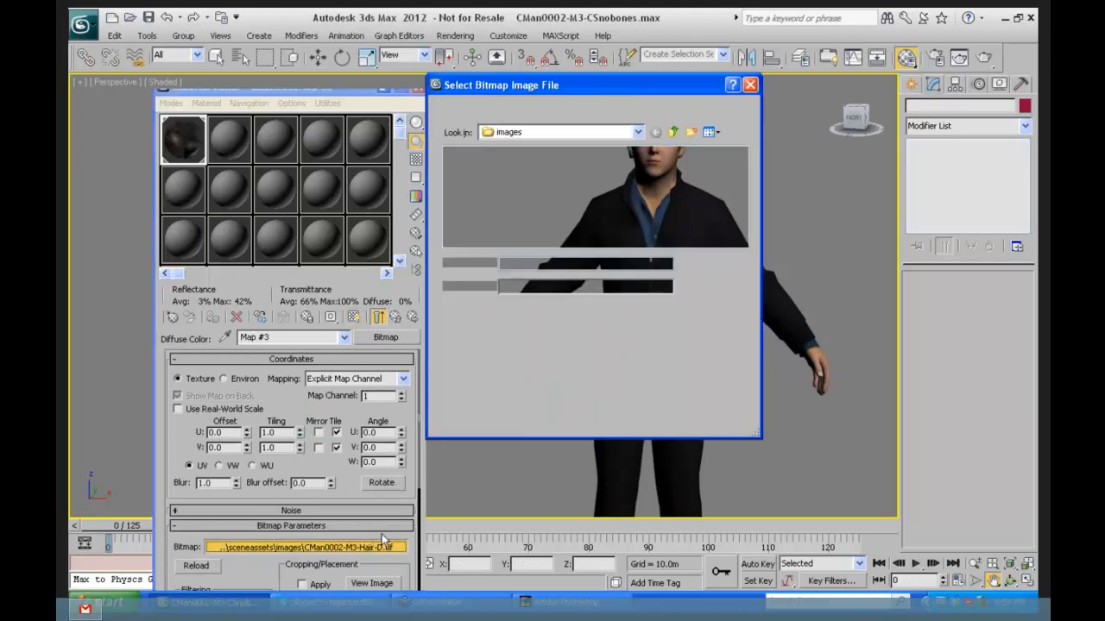
left_click(714, 264)
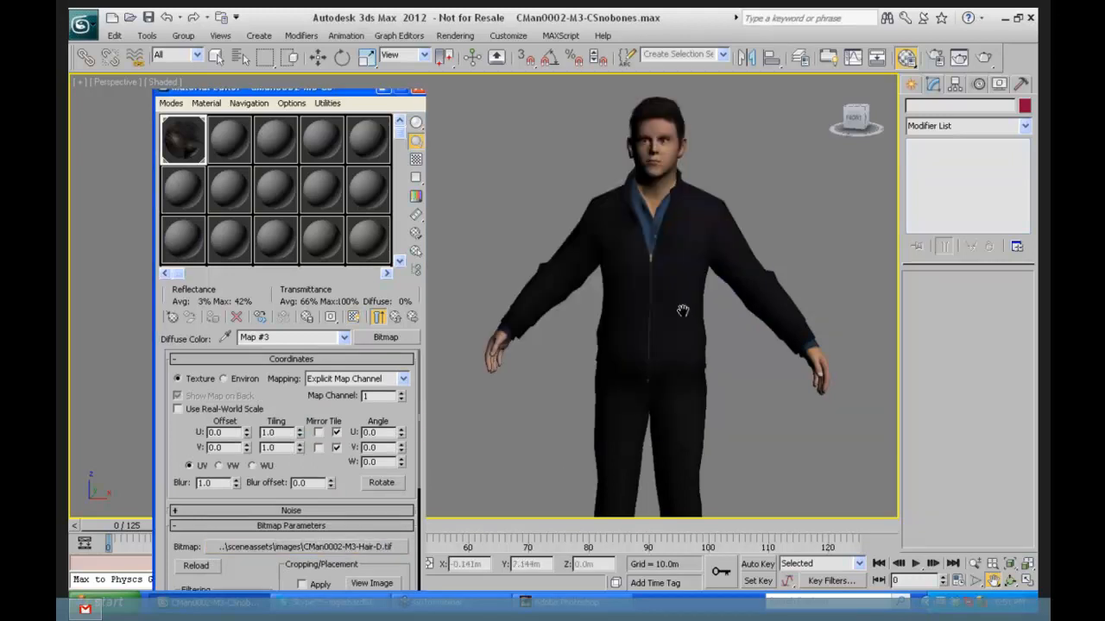
left_click(371, 583)
left_click_drag(837, 117, 555, 99)
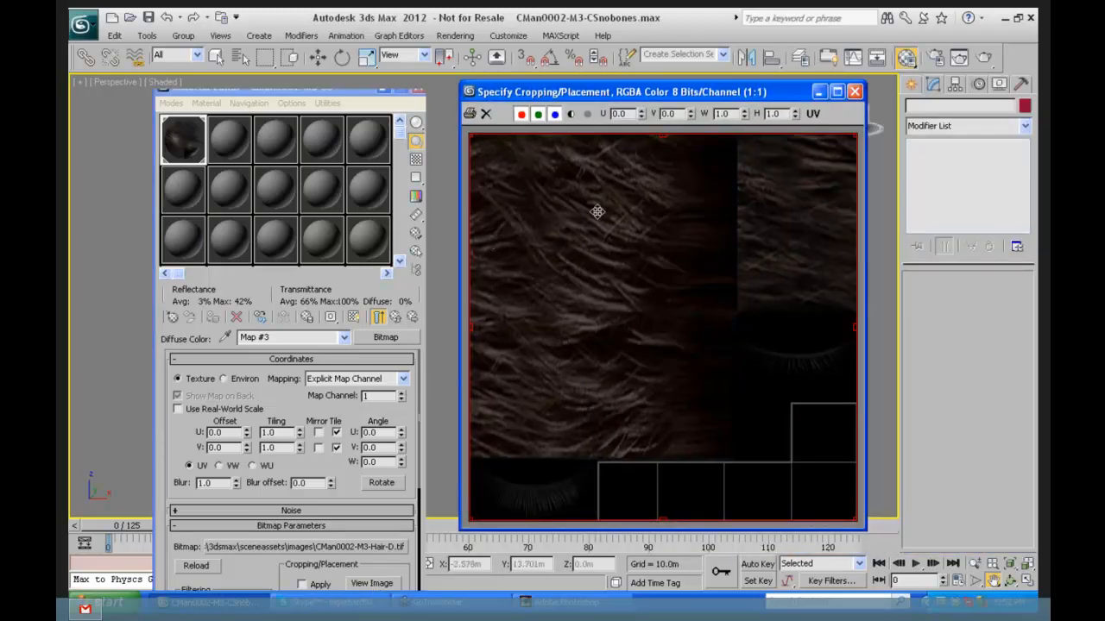
left_click(853, 91)
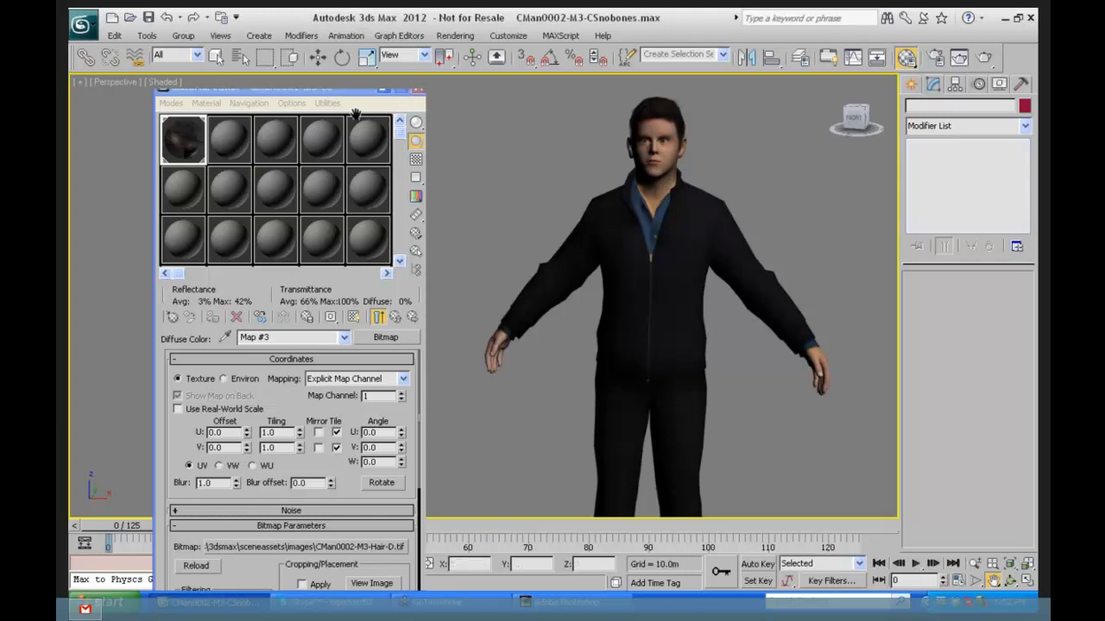
left_click(416, 94)
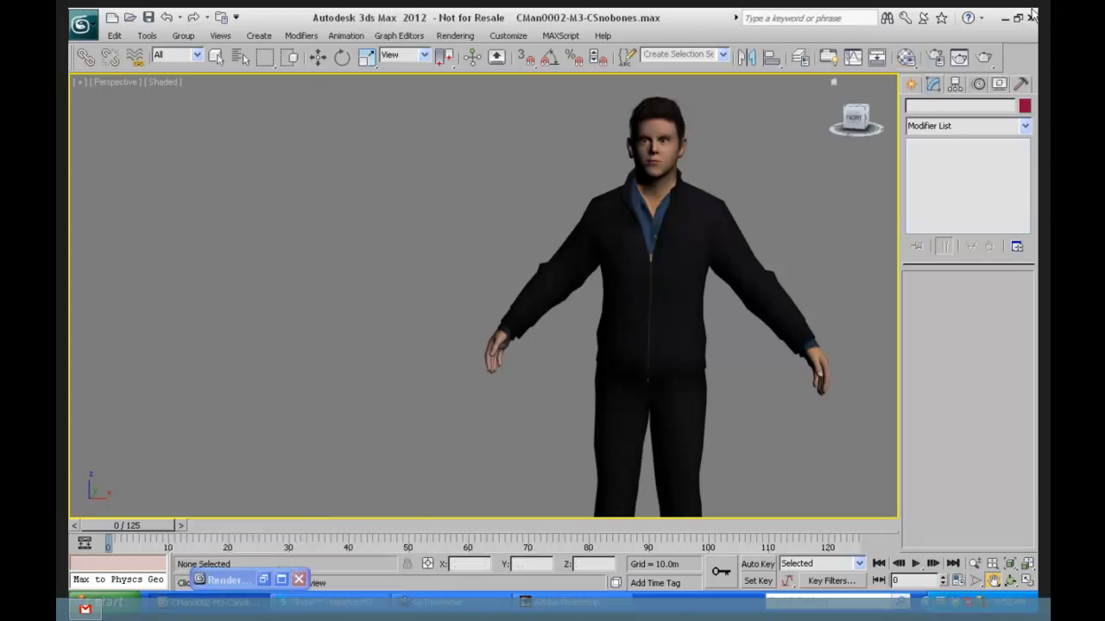